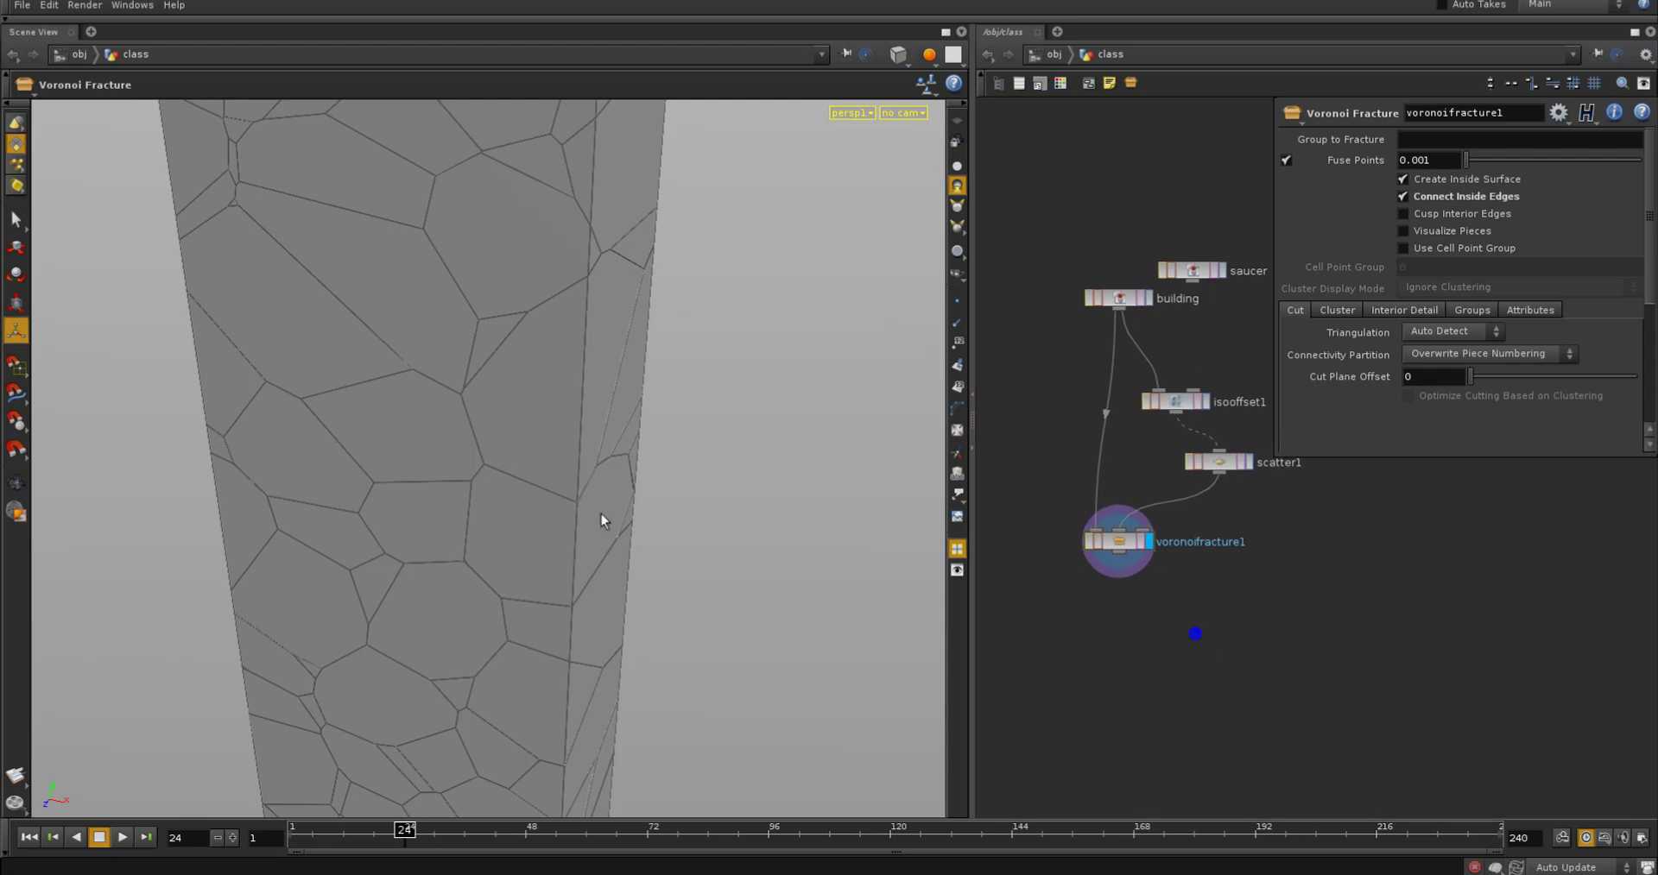
Move the saucer node beside the building's branch and template it so it shows as a wireframe around the fractured building
right_click_drag(681, 462, 471, 509, "alt")
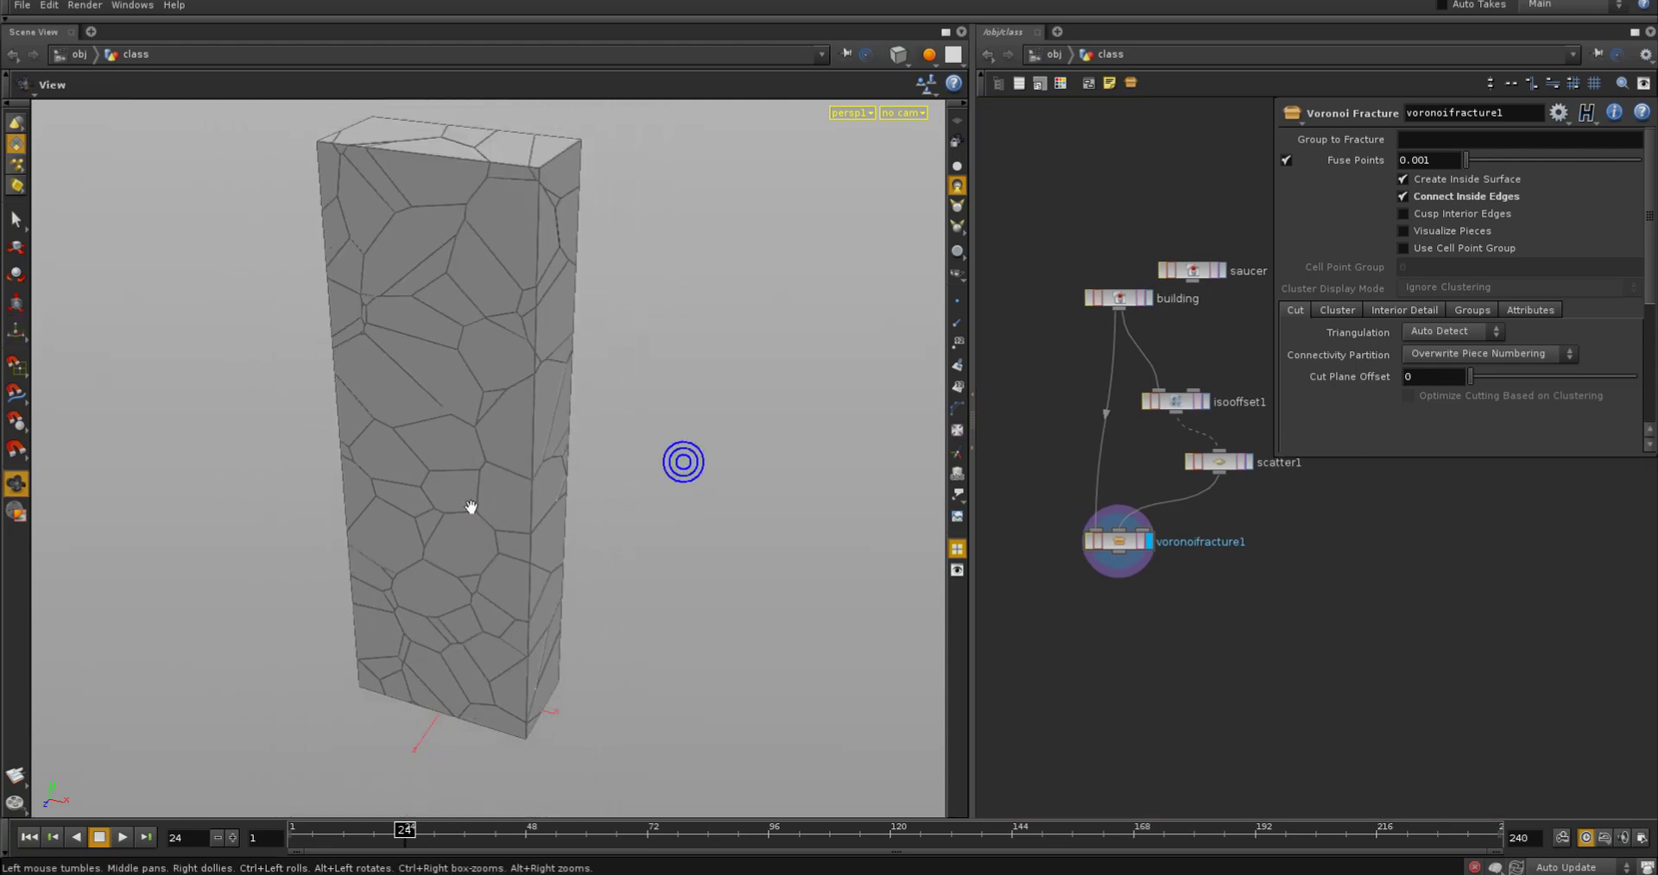
left_click_drag(494, 502, 517, 557, "alt")
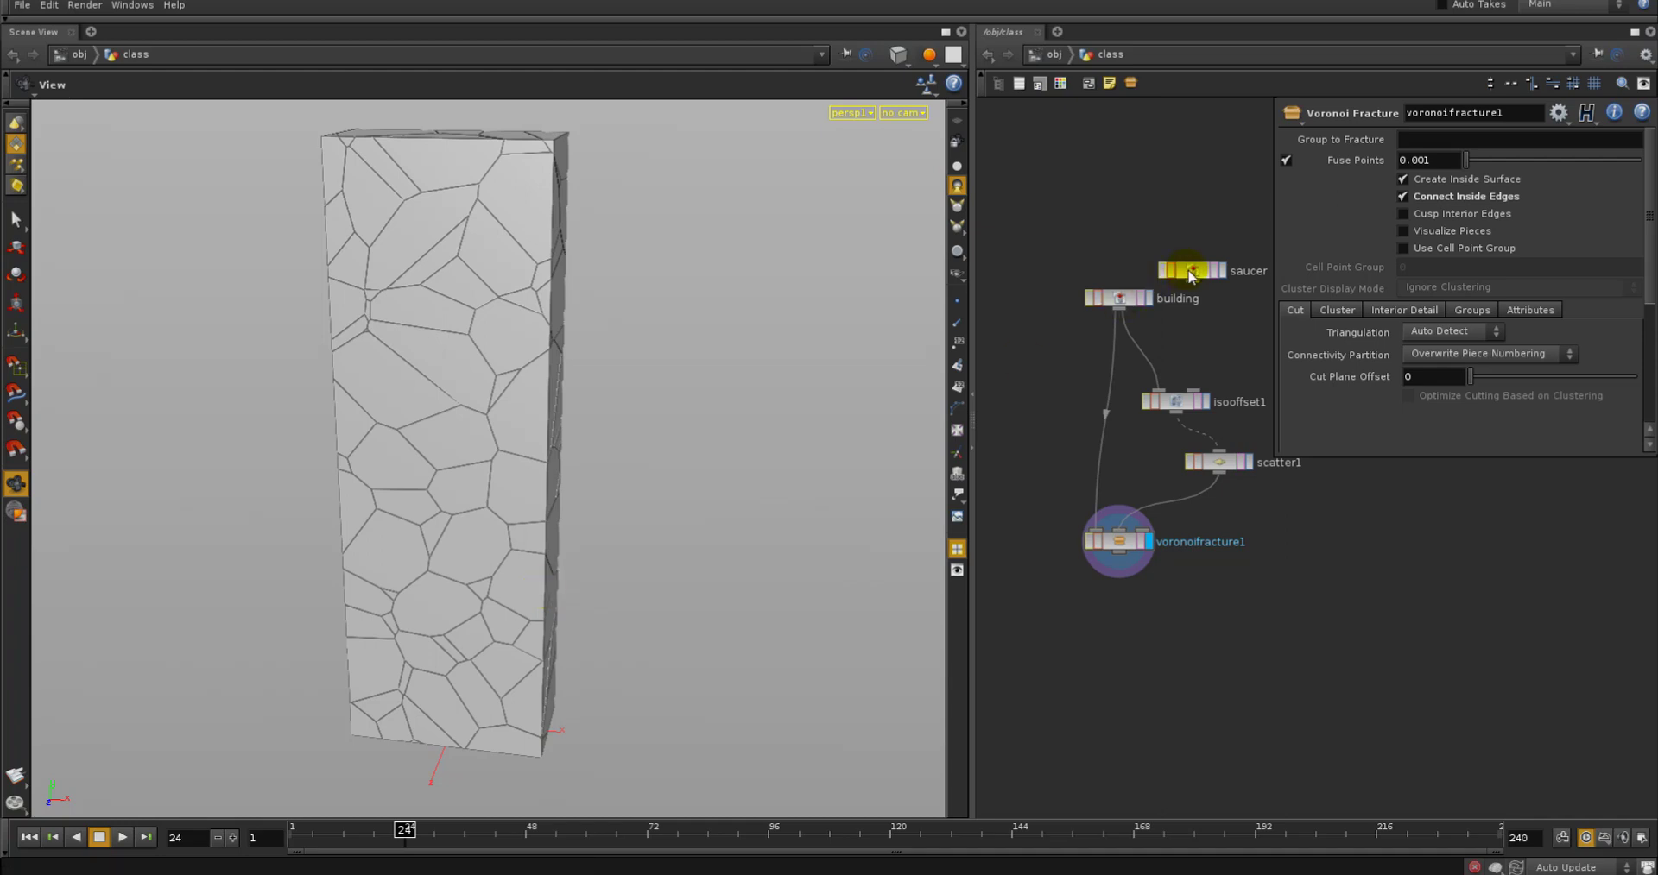
left_click_drag(1212, 272, 1057, 391)
left_click(1060, 388)
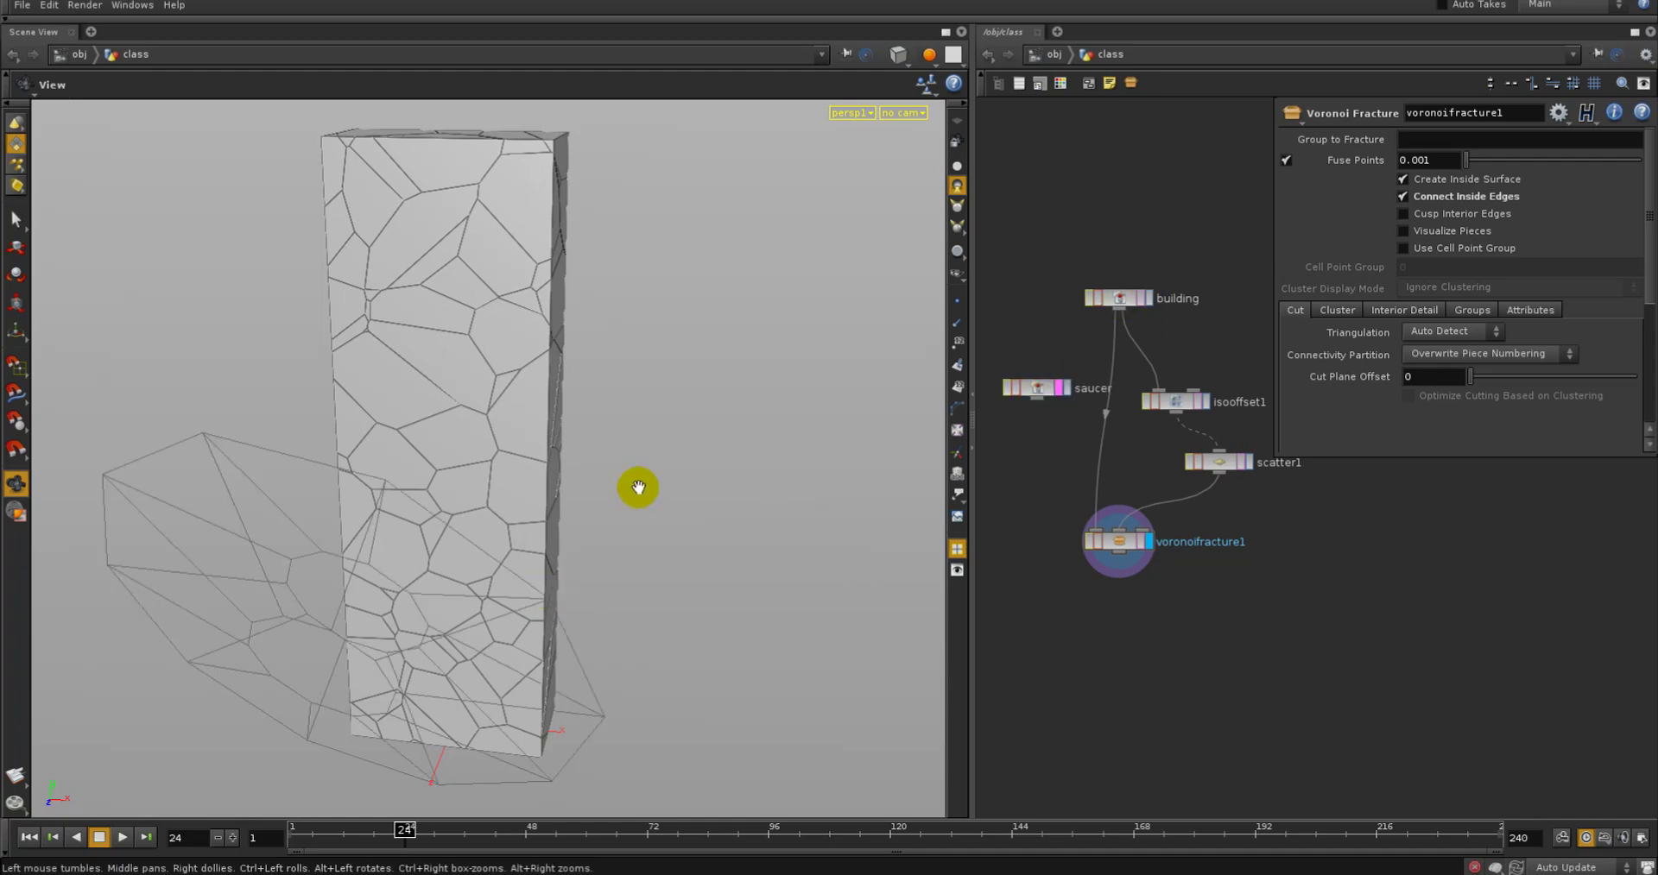
left_click_drag(636, 490, 453, 587)
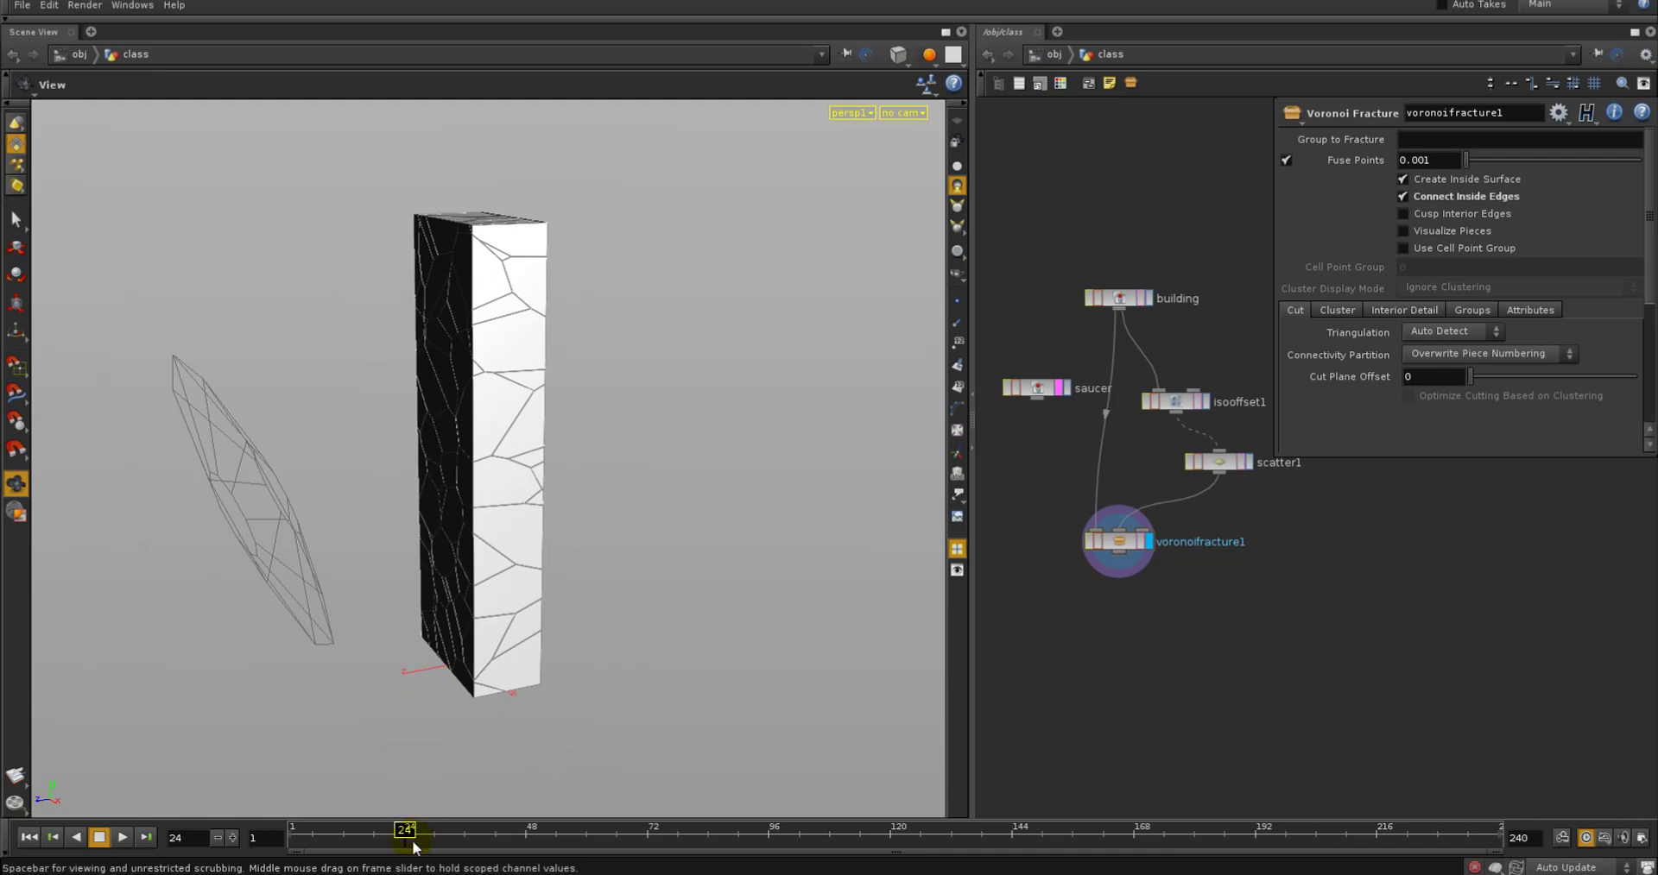
Scrub through the animation to frame 35 to examine how the saucer moves towards the building
left_click_drag(403, 832, 394, 831)
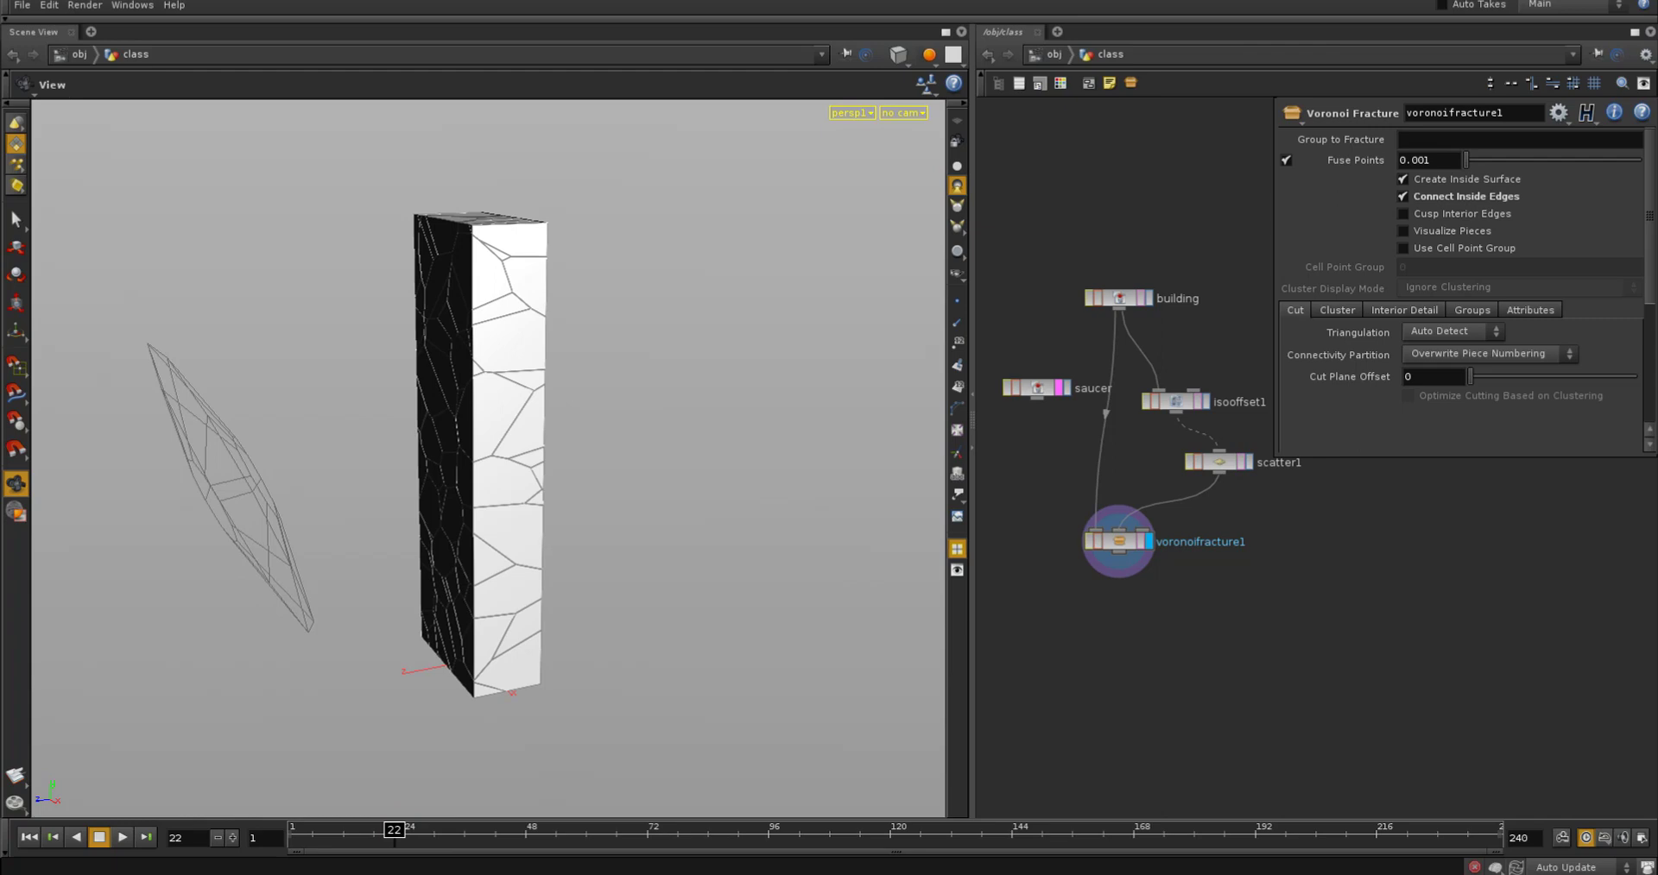
mouse_move(325, 831)
left_mouse_down()
mouse_move(635, 830)
mouse_move(313, 830)
mouse_move(402, 851)
mouse_move(547, 834)
mouse_move(348, 850)
left_mouse_up()
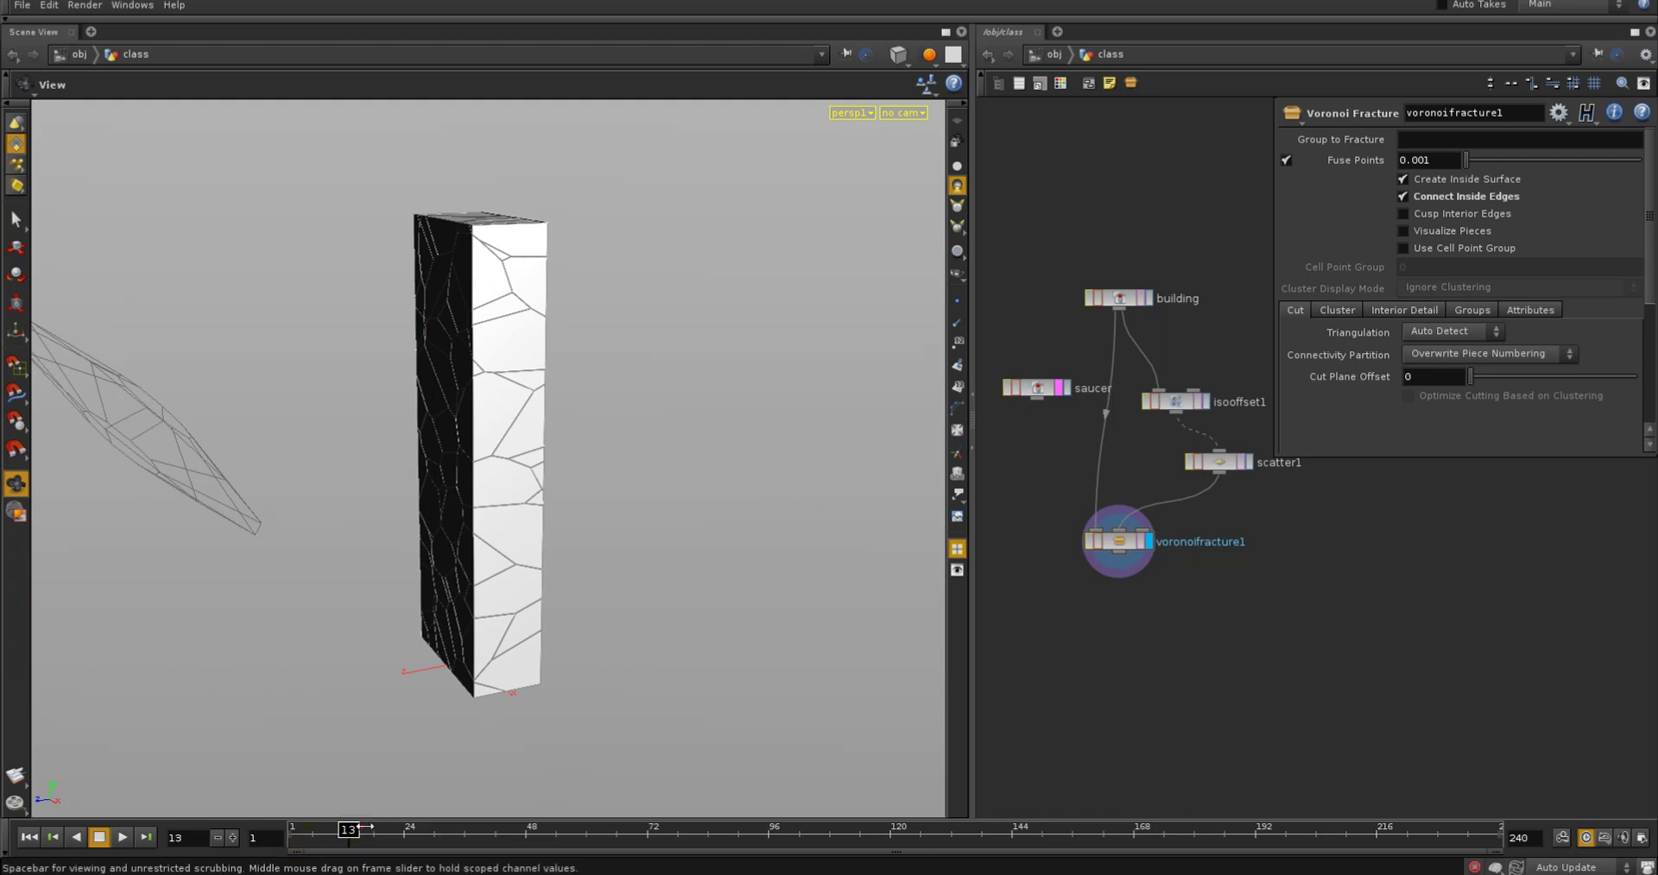
left_click_drag(349, 829, 470, 795)
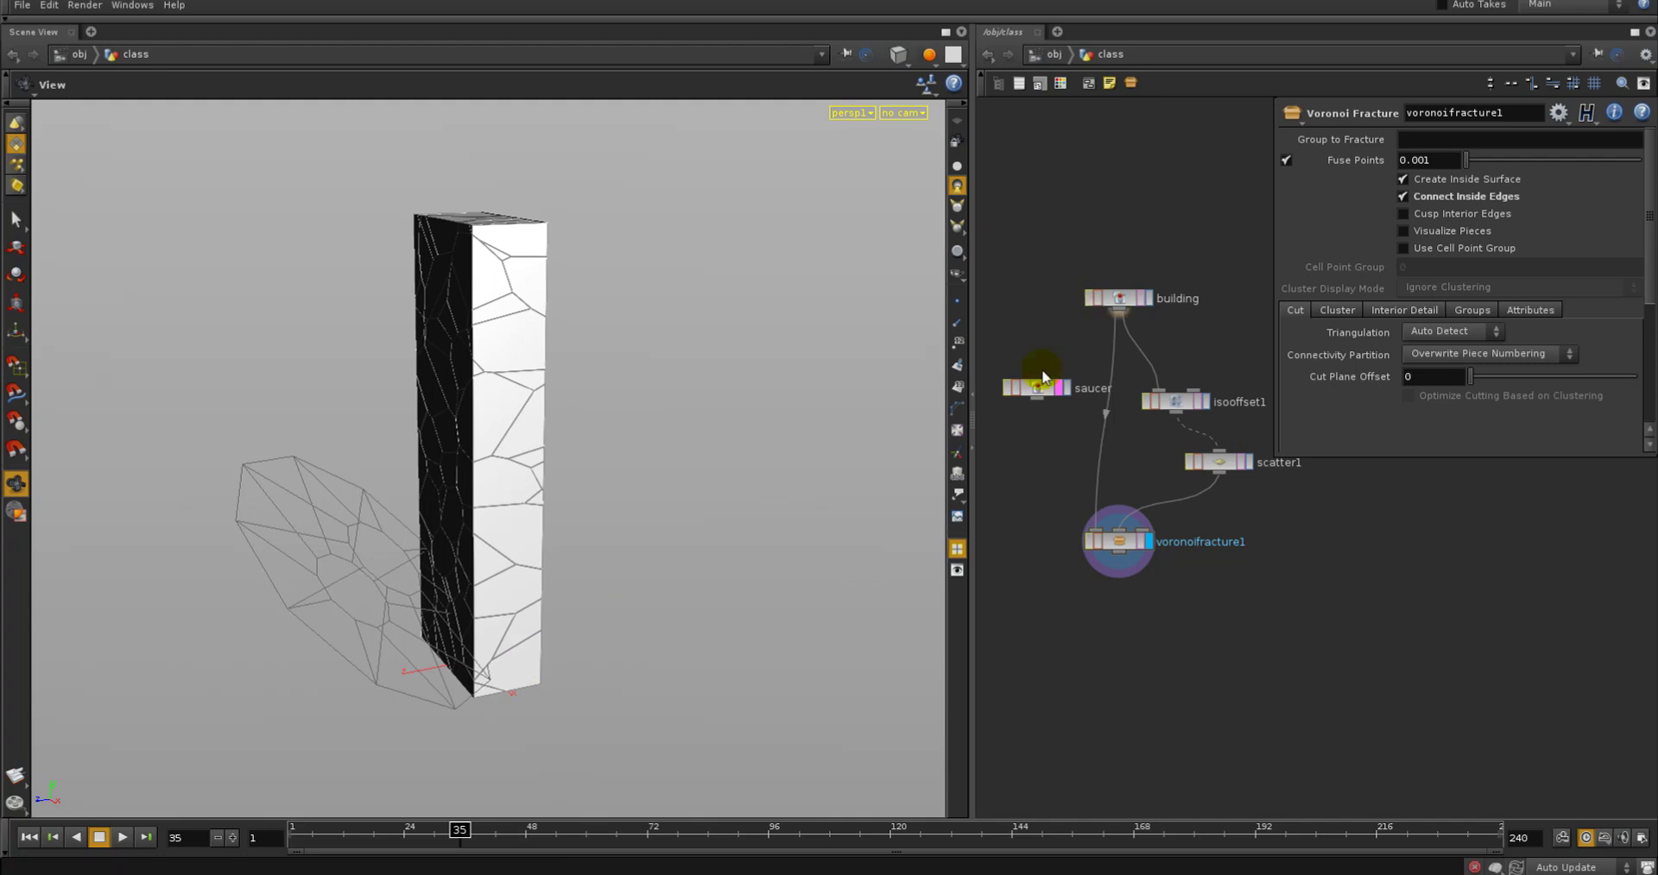
Move the saucer node lower and add a TimeShift node wired beneath it
left_click_drag(1038, 389, 1039, 443)
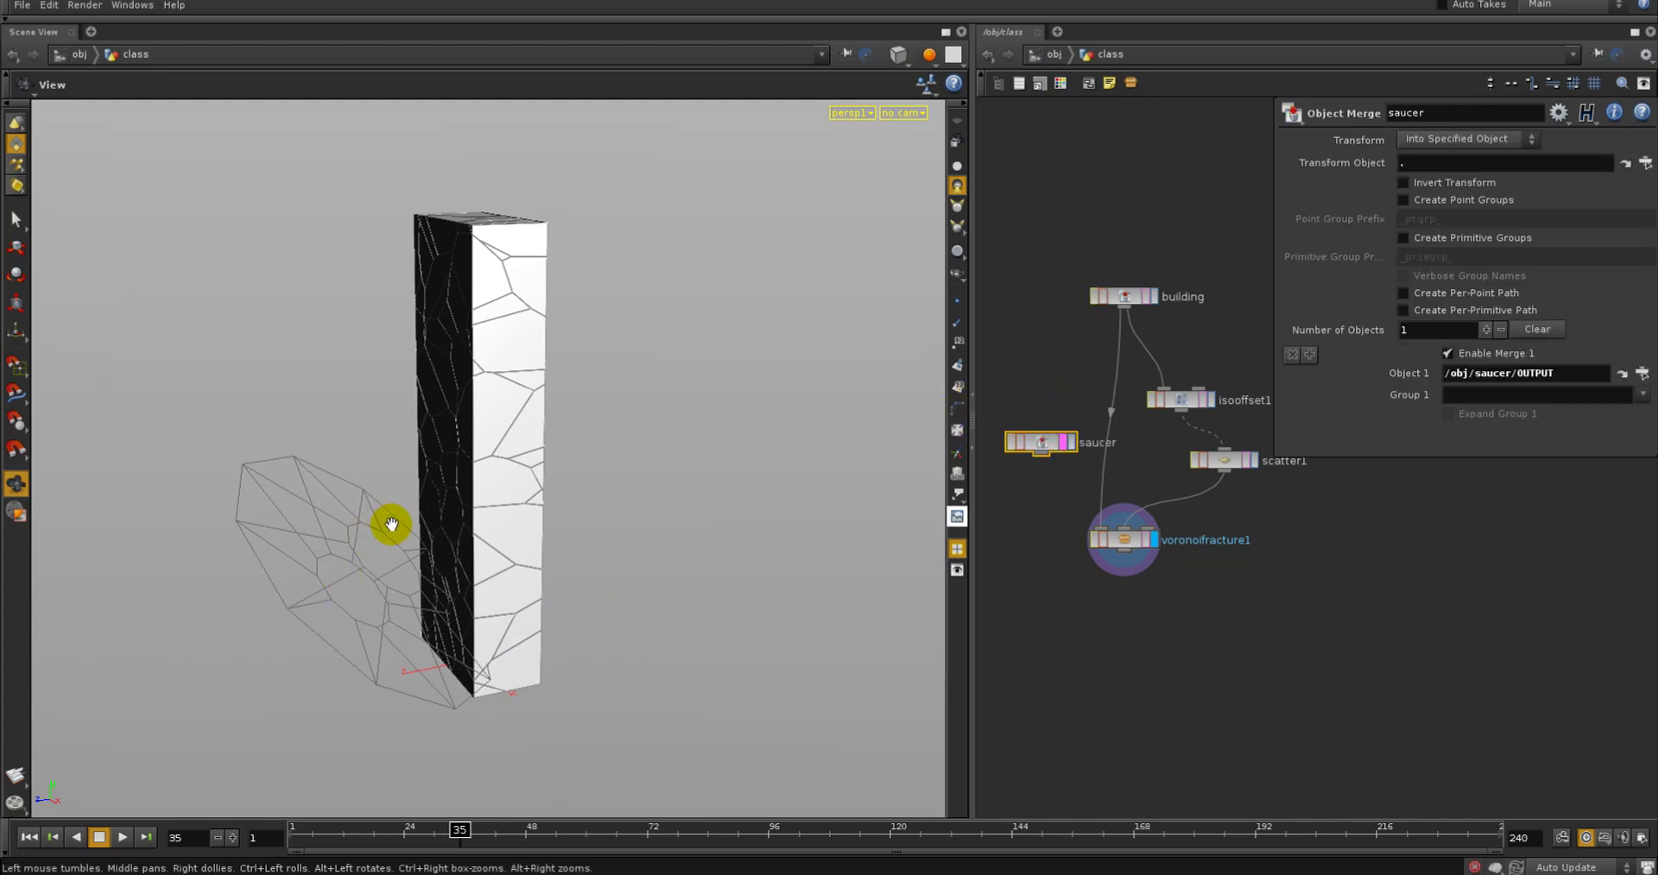
left_click_drag(388, 526, 385, 537)
middle_click_drag(1029, 530, 1016, 542)
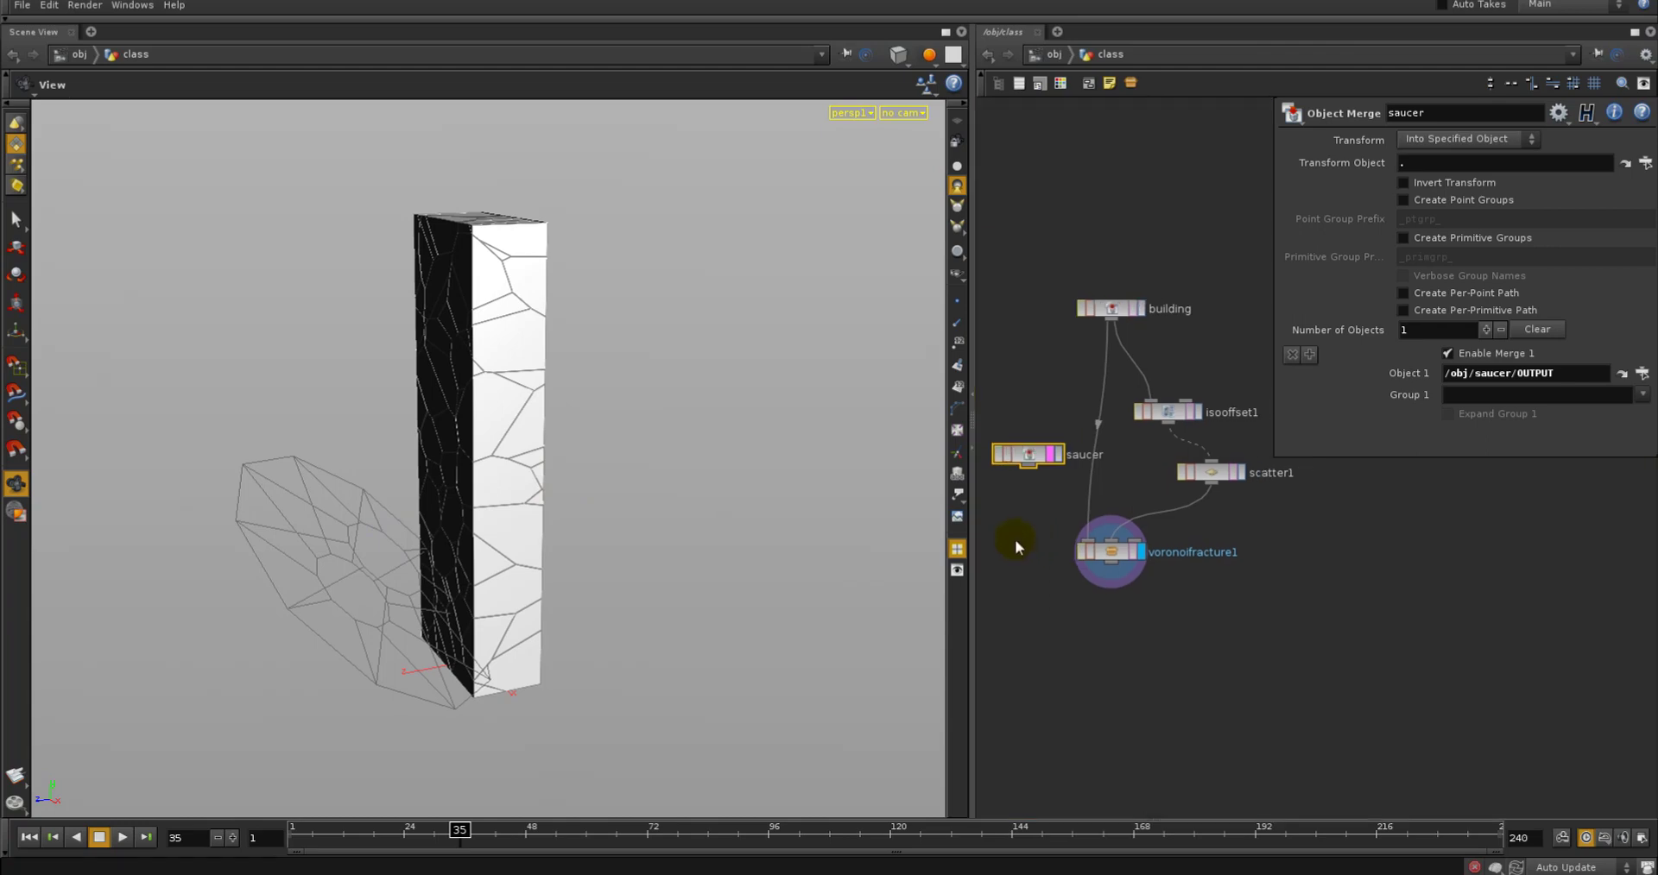
middle_click_drag(1011, 561, 1022, 557)
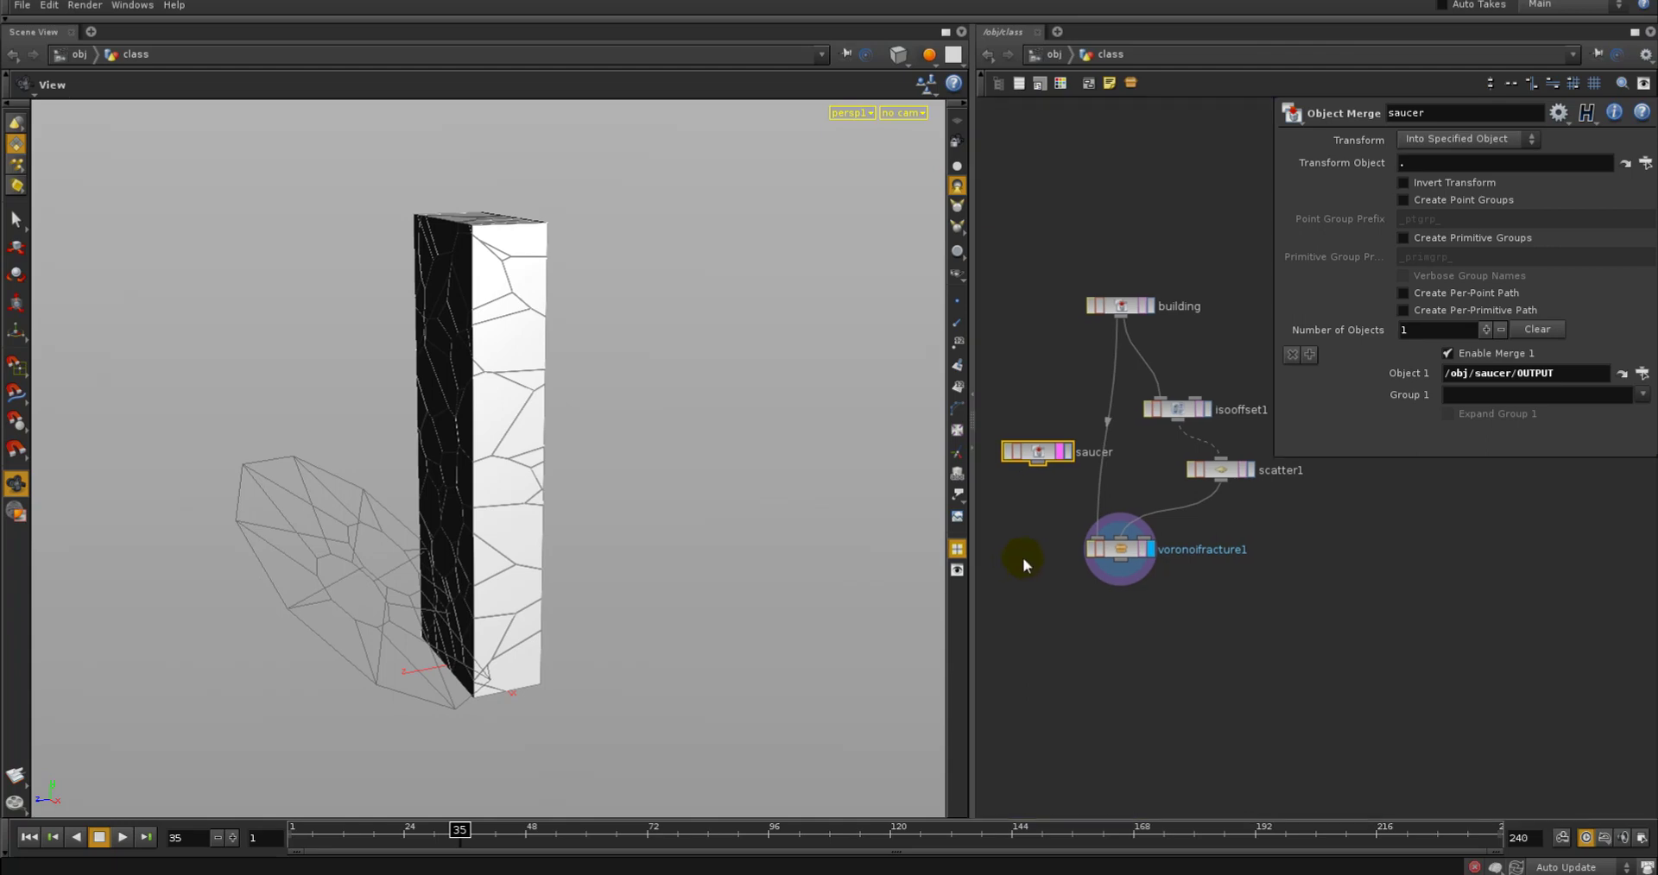
key("Tab")
left_click(1179, 535)
left_click(1020, 570)
left_click(1040, 467)
left_click(1021, 558)
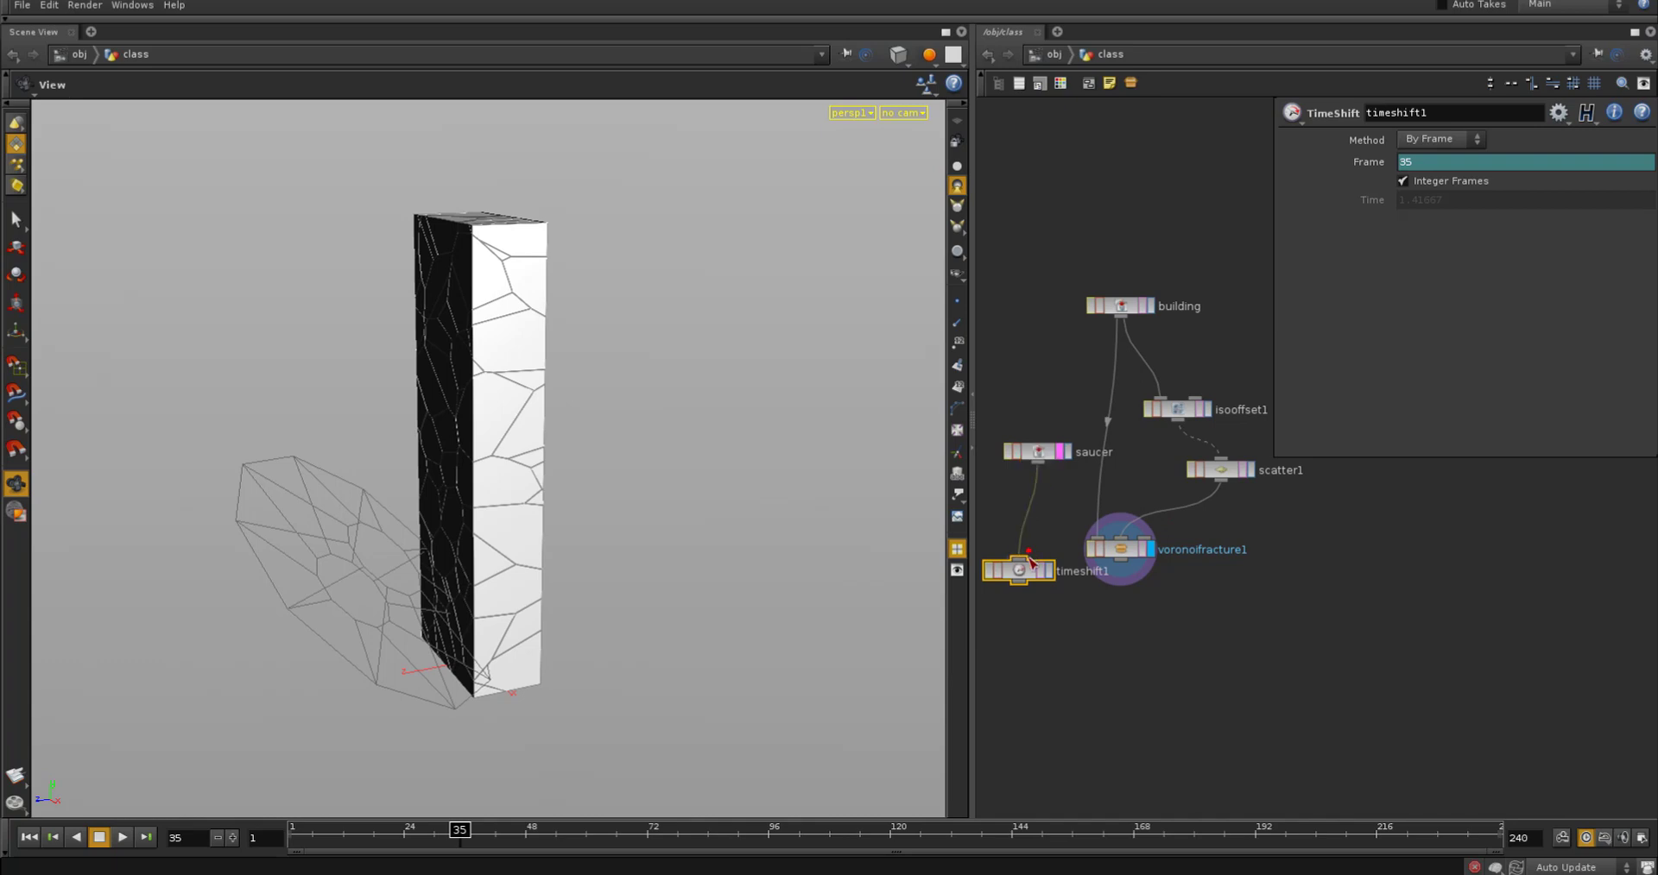
left_click_drag(1021, 574, 1014, 621)
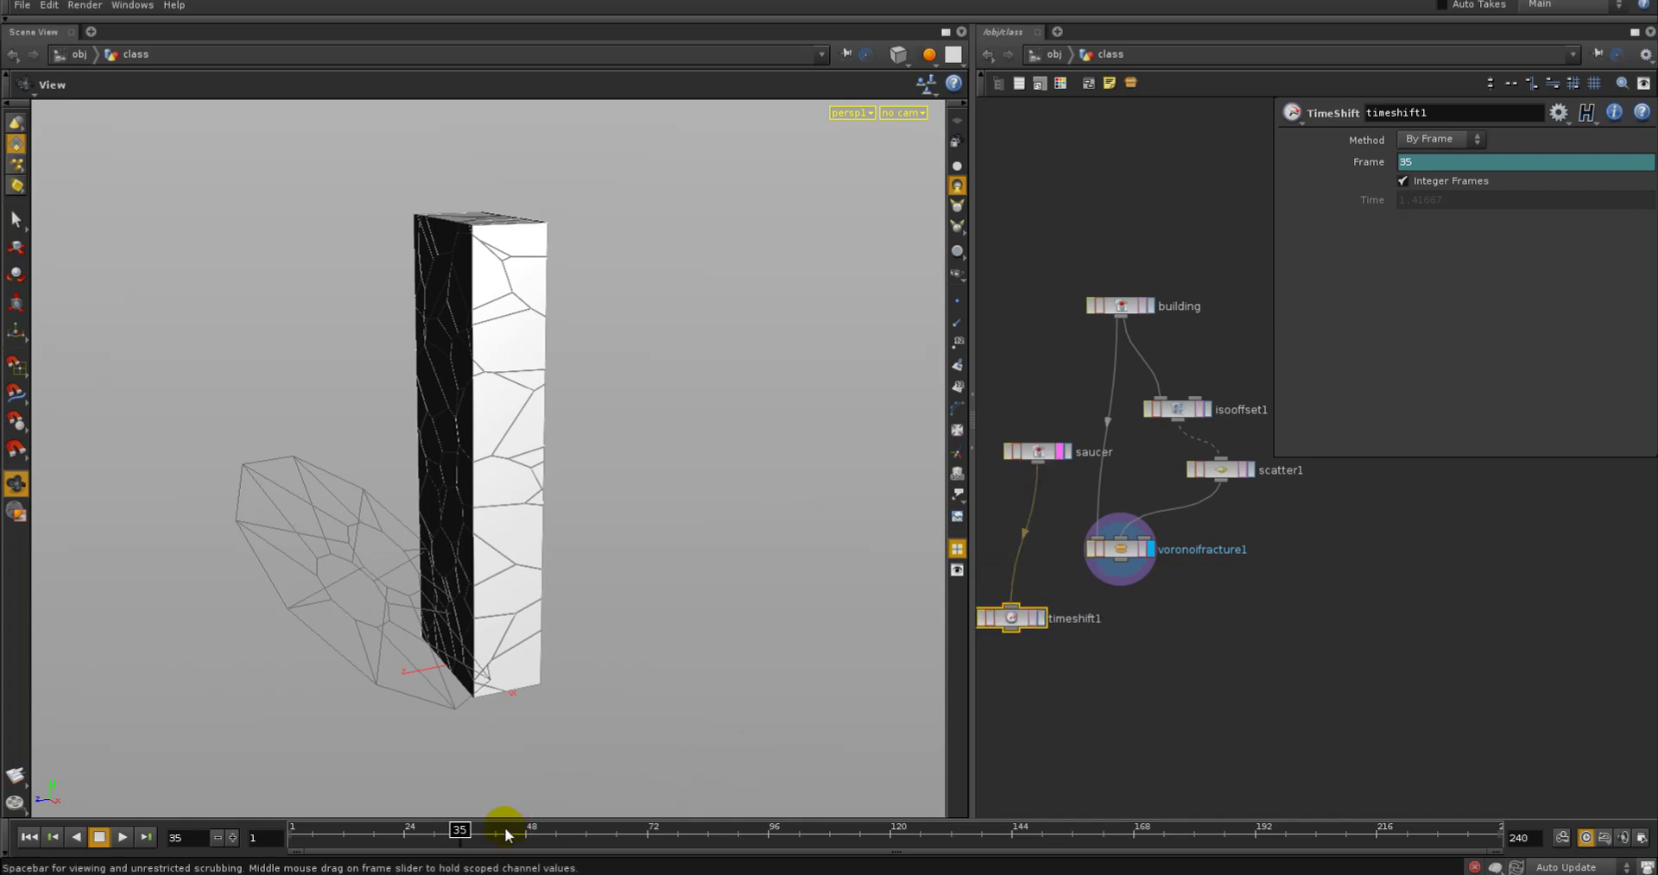
Go to frame 39 and delete the TimeShift's frame expression so it holds frame 39, aligning the node under saucer
mouse_move(504, 831)
left_mouse_down()
mouse_move(448, 832)
mouse_move(480, 833)
left_mouse_up()
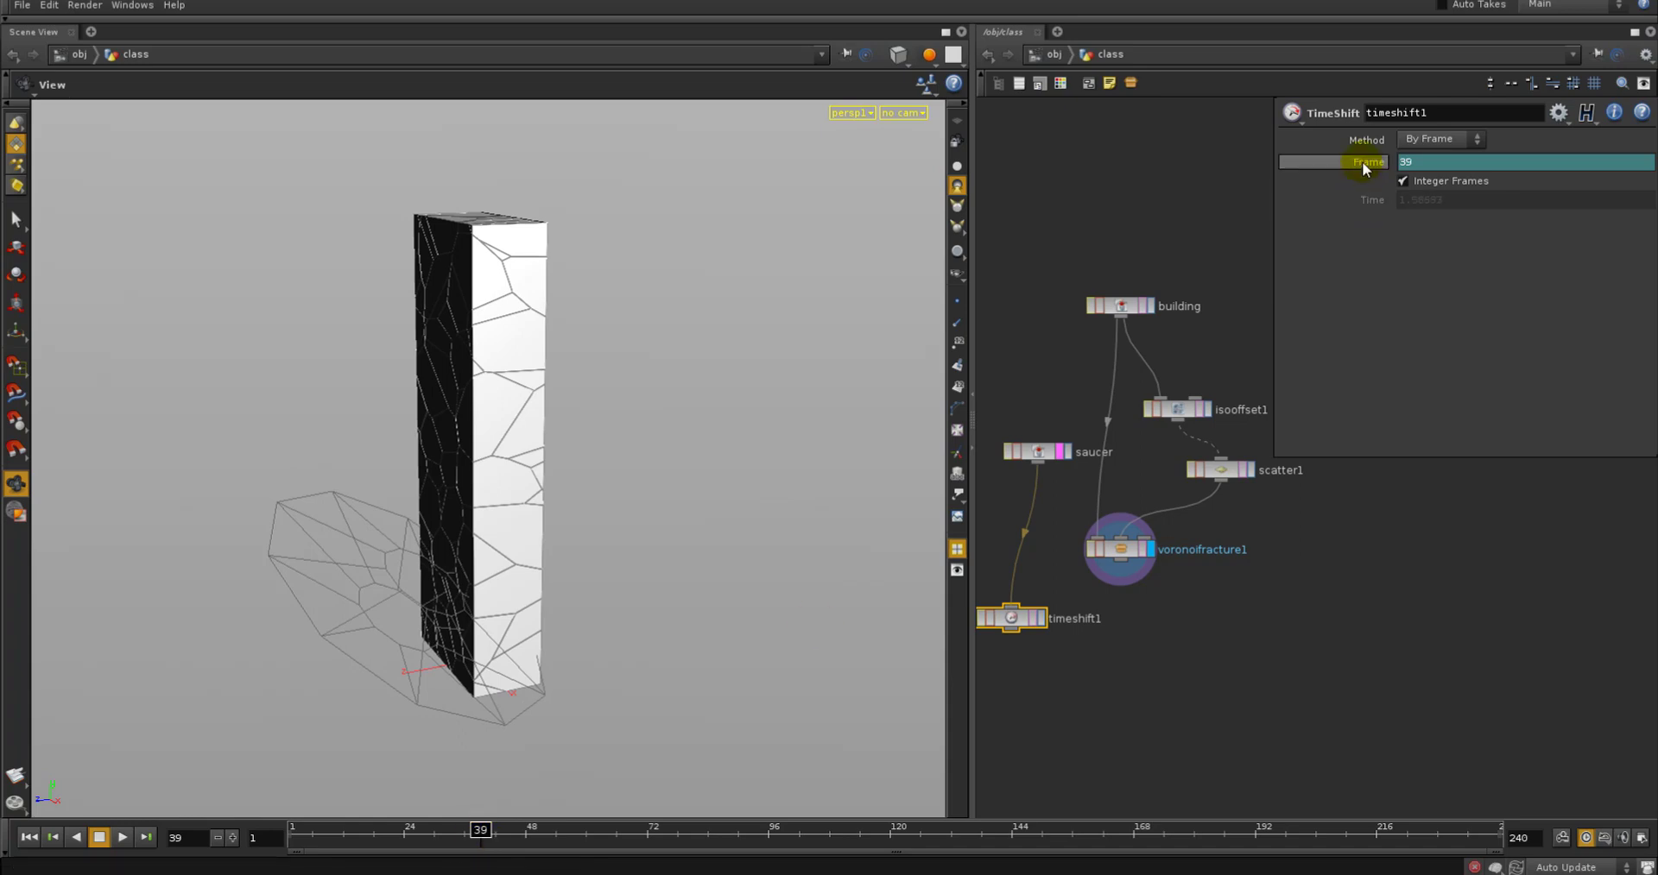
left_click(1416, 164)
left_click(1418, 164, "ctrl+shift")
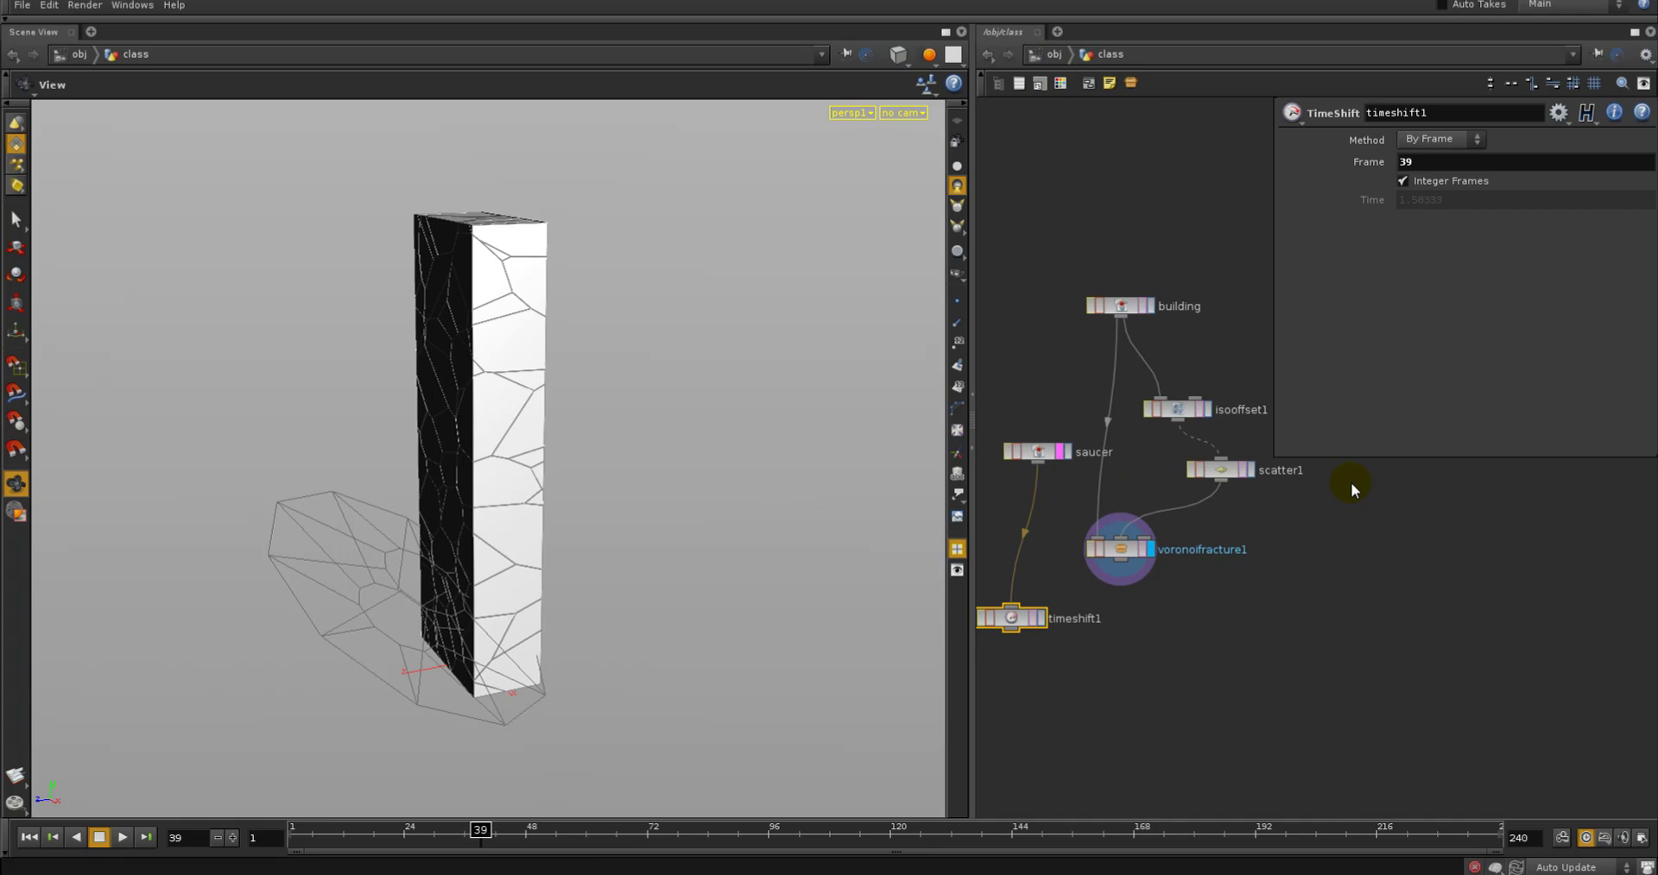
left_click_drag(1012, 618, 1038, 640)
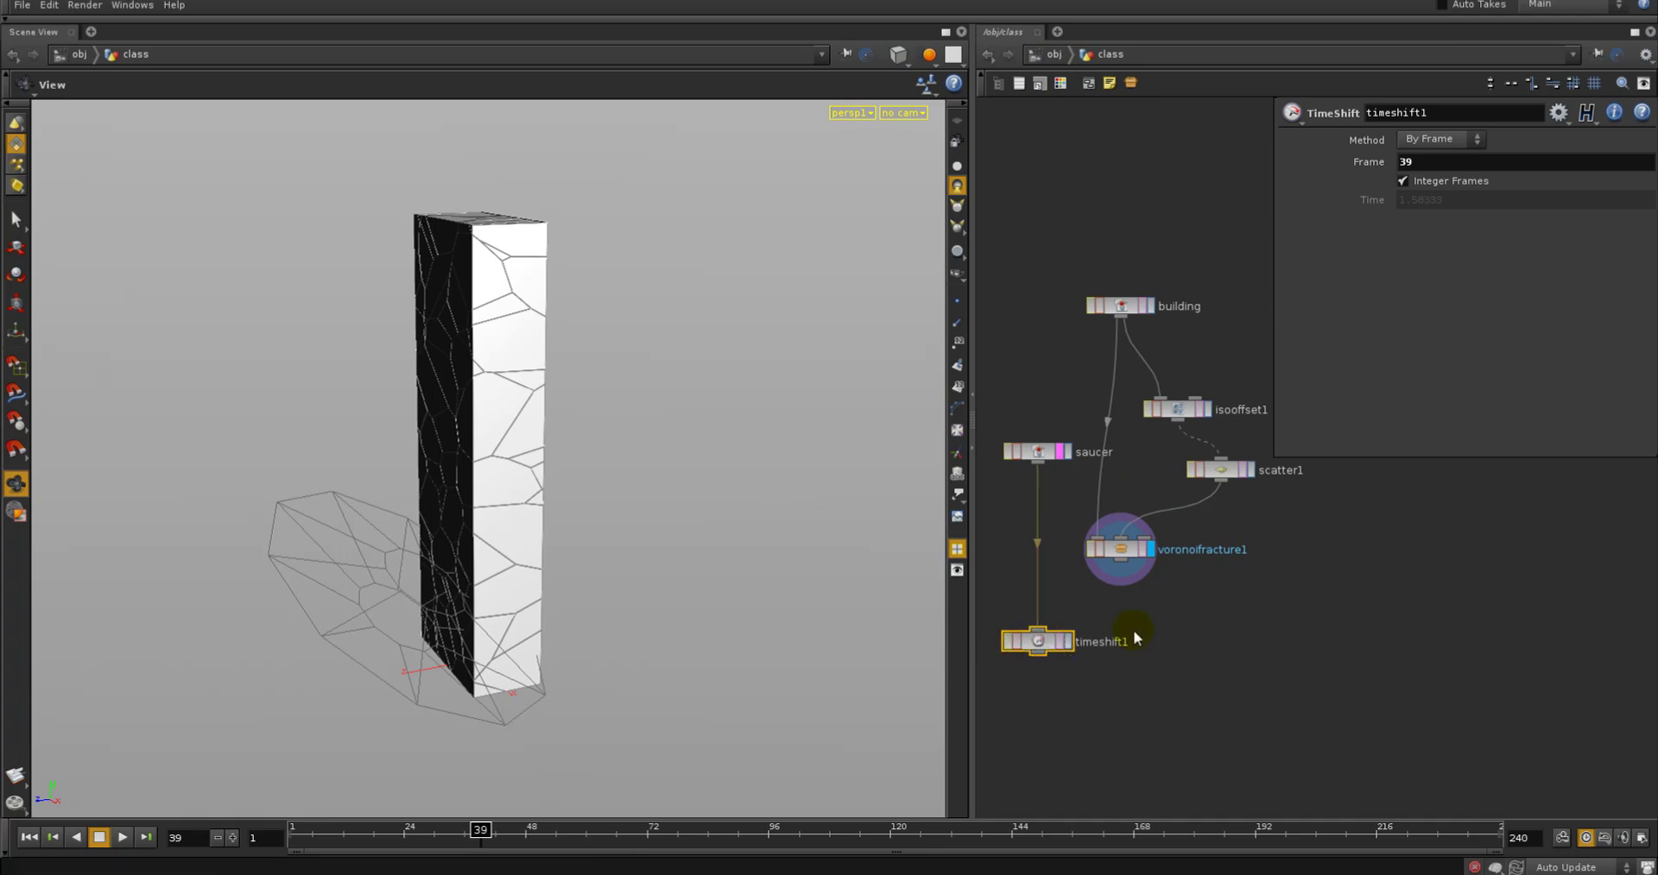
Drive the TimeShift's frame with the expression opdigits(".")
double_click(1425, 164)
type("opdigits(\".")
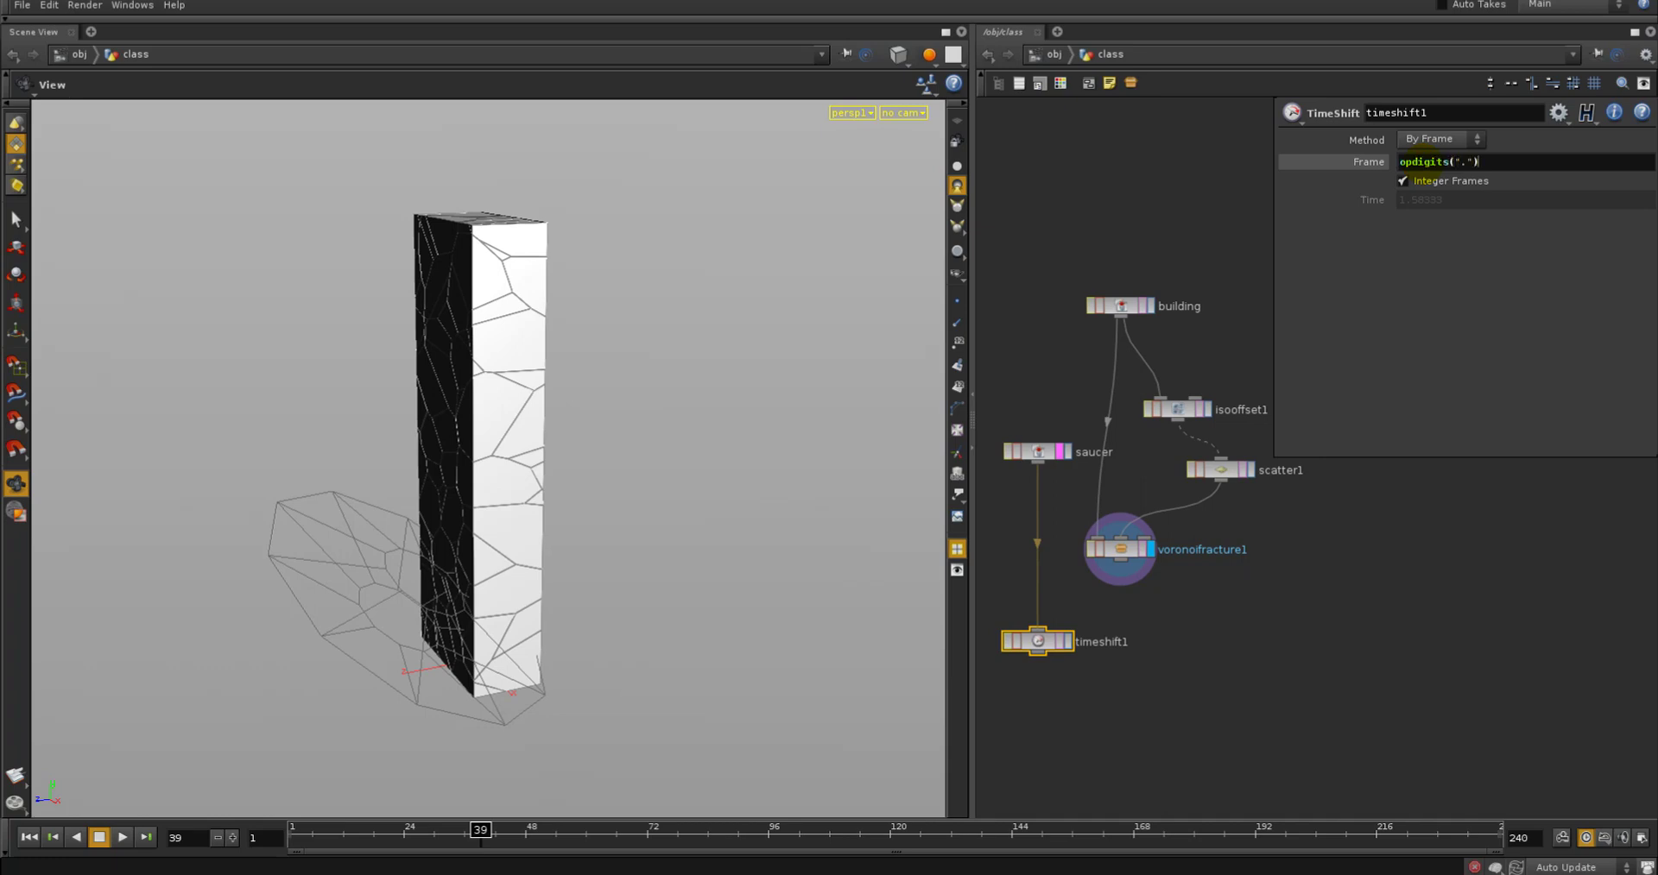
double_click(1425, 164)
left_click(1374, 162)
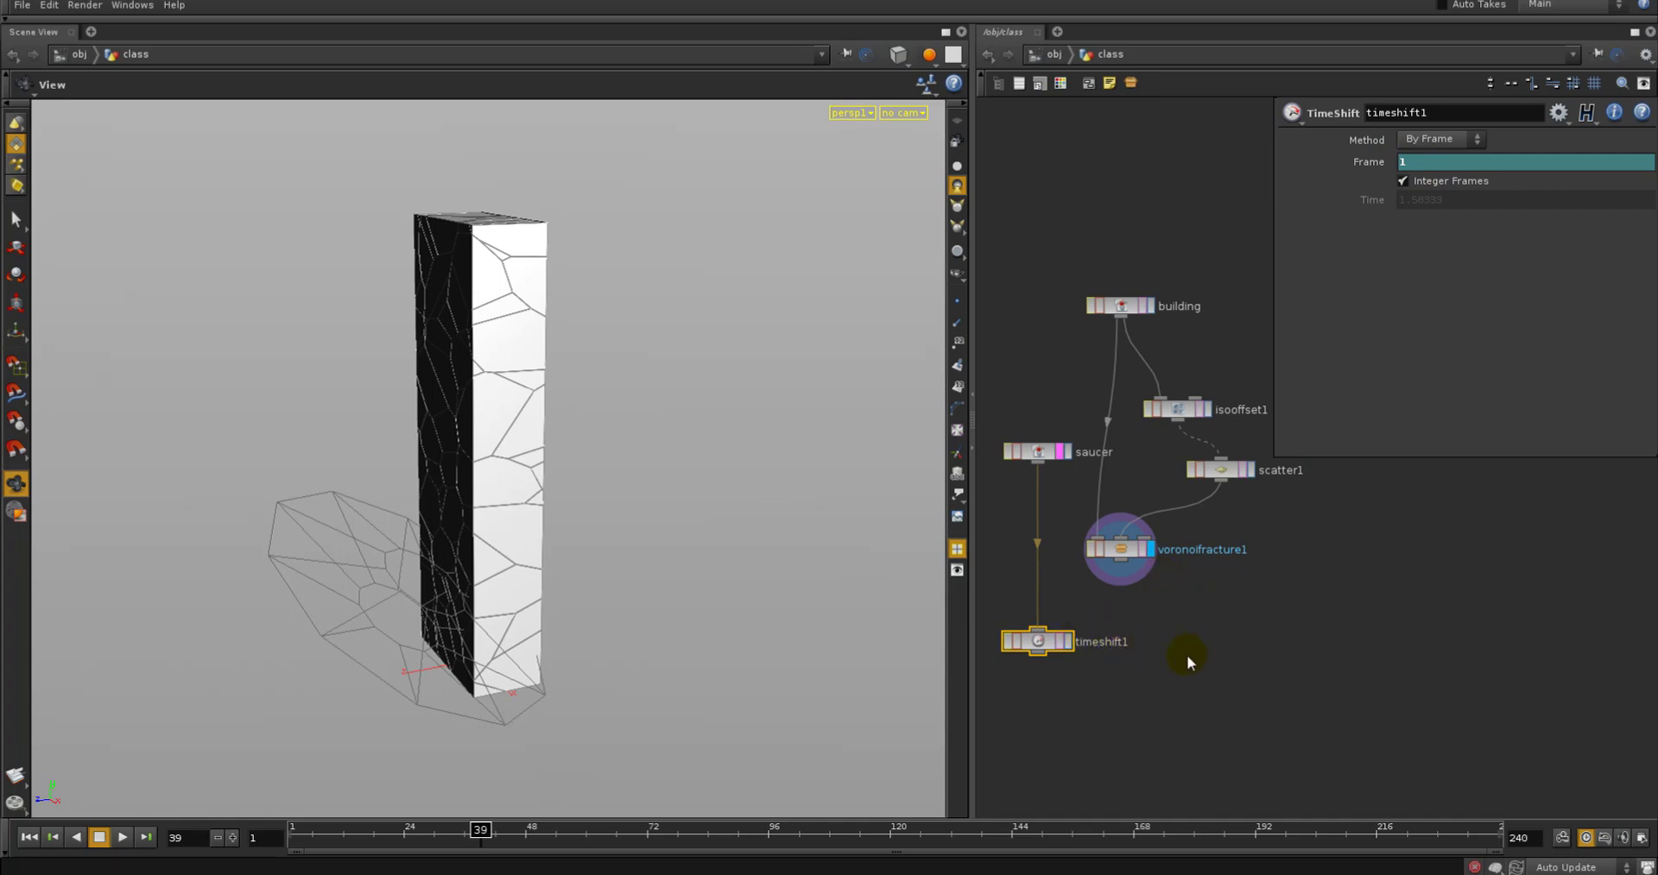
Rename the TimeShift node to impact_on_frame_39
left_click(1101, 639)
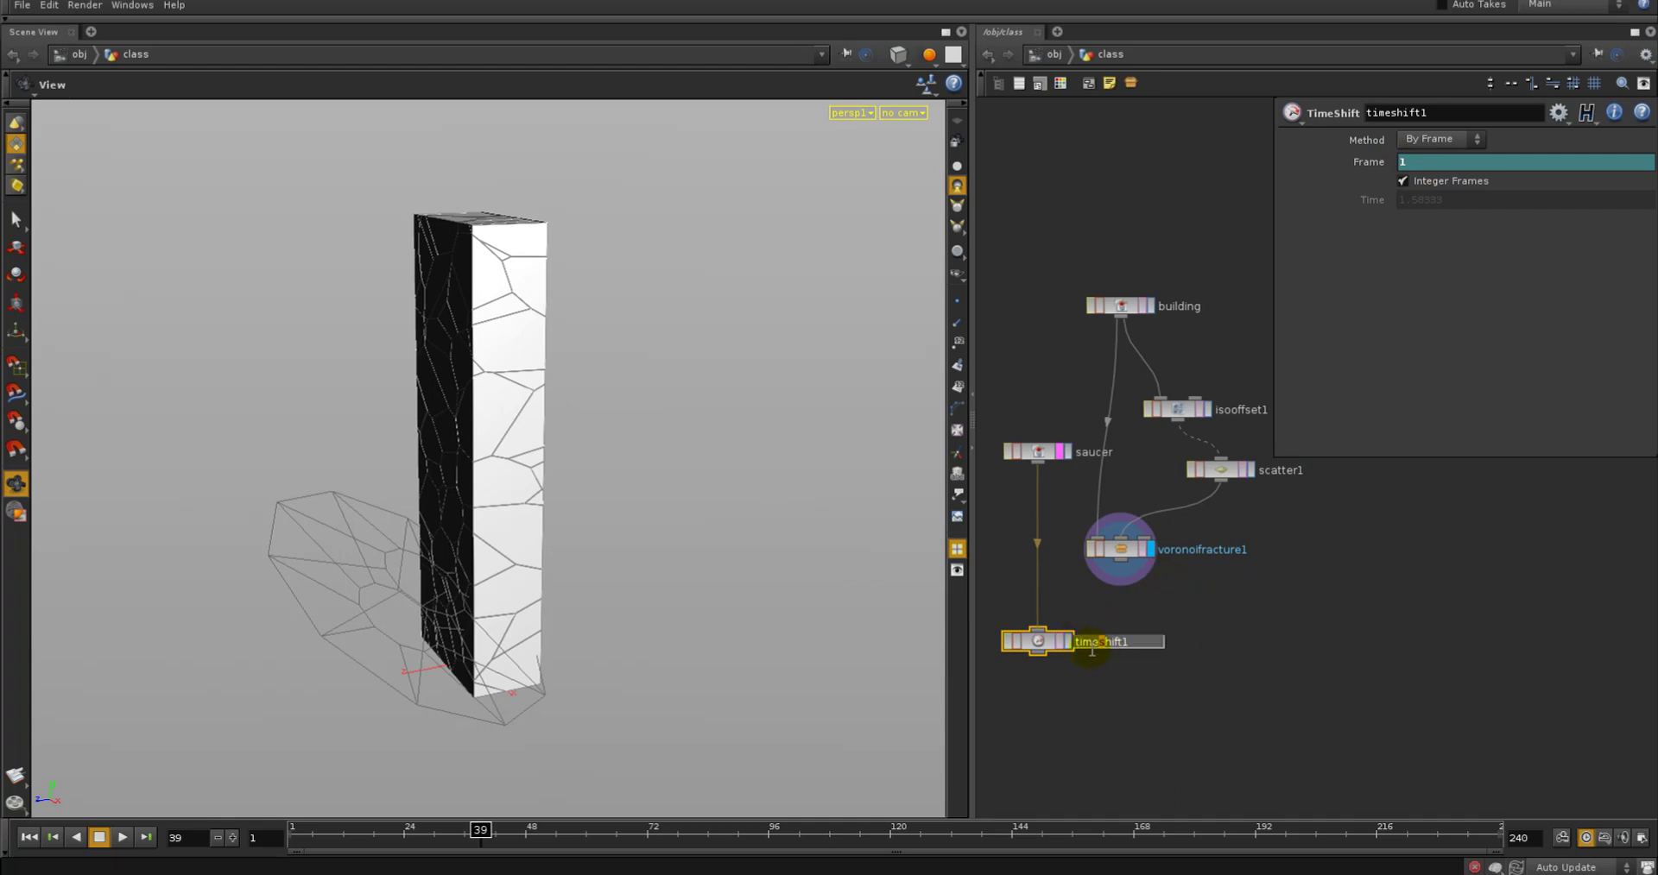
type("impac")
type("t on frame")
type("_39")
key("Return")
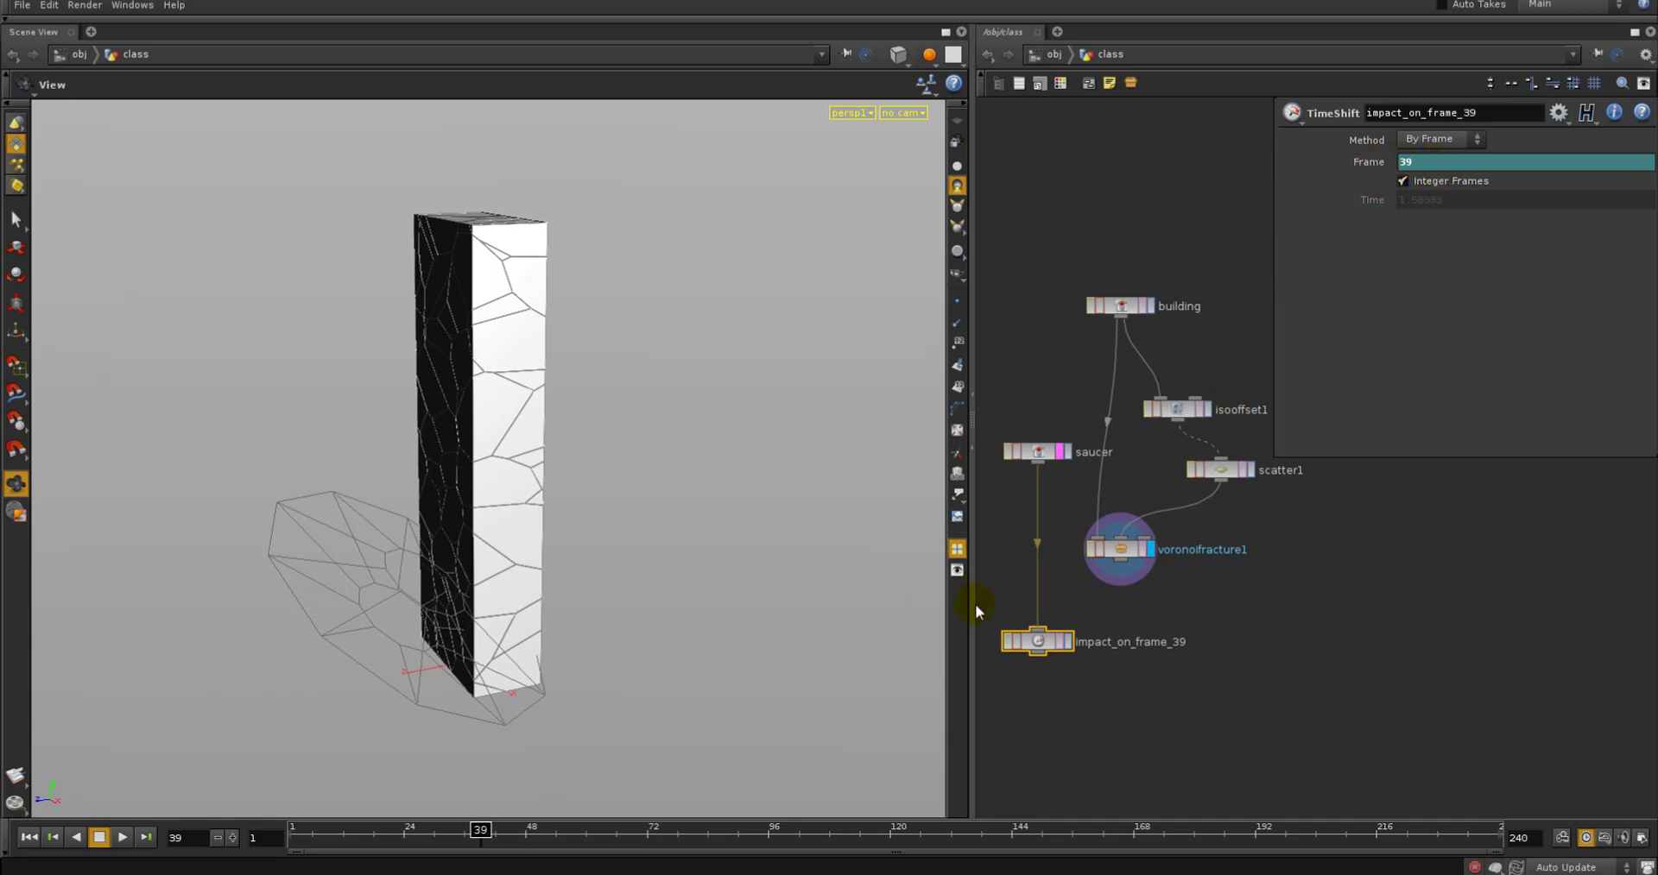
Display the impact_on_frame_39 node and scrub to frame 8 to check the time-shifted saucer
double_click(1164, 642)
left_click(1188, 720)
left_click(1069, 641)
left_click(1039, 648)
left_click_drag(656, 822, 323, 842)
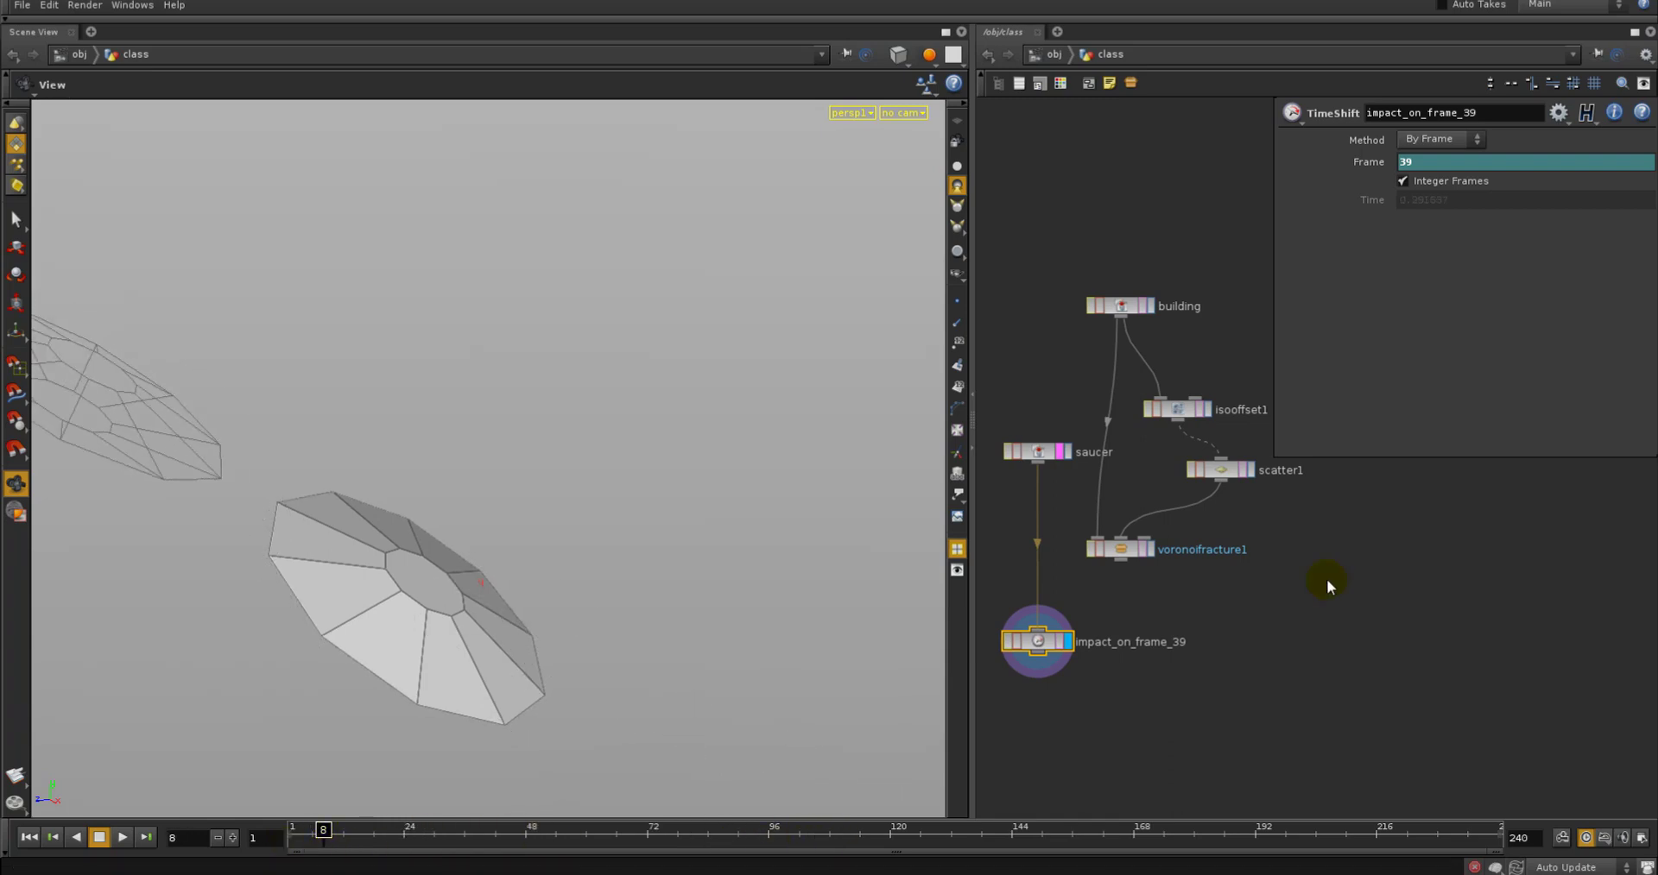
Display the voronoifracture1 node again and add an unconnected AttribTransfer node below it
left_click_drag(1129, 557, 1151, 580)
left_click(1172, 571)
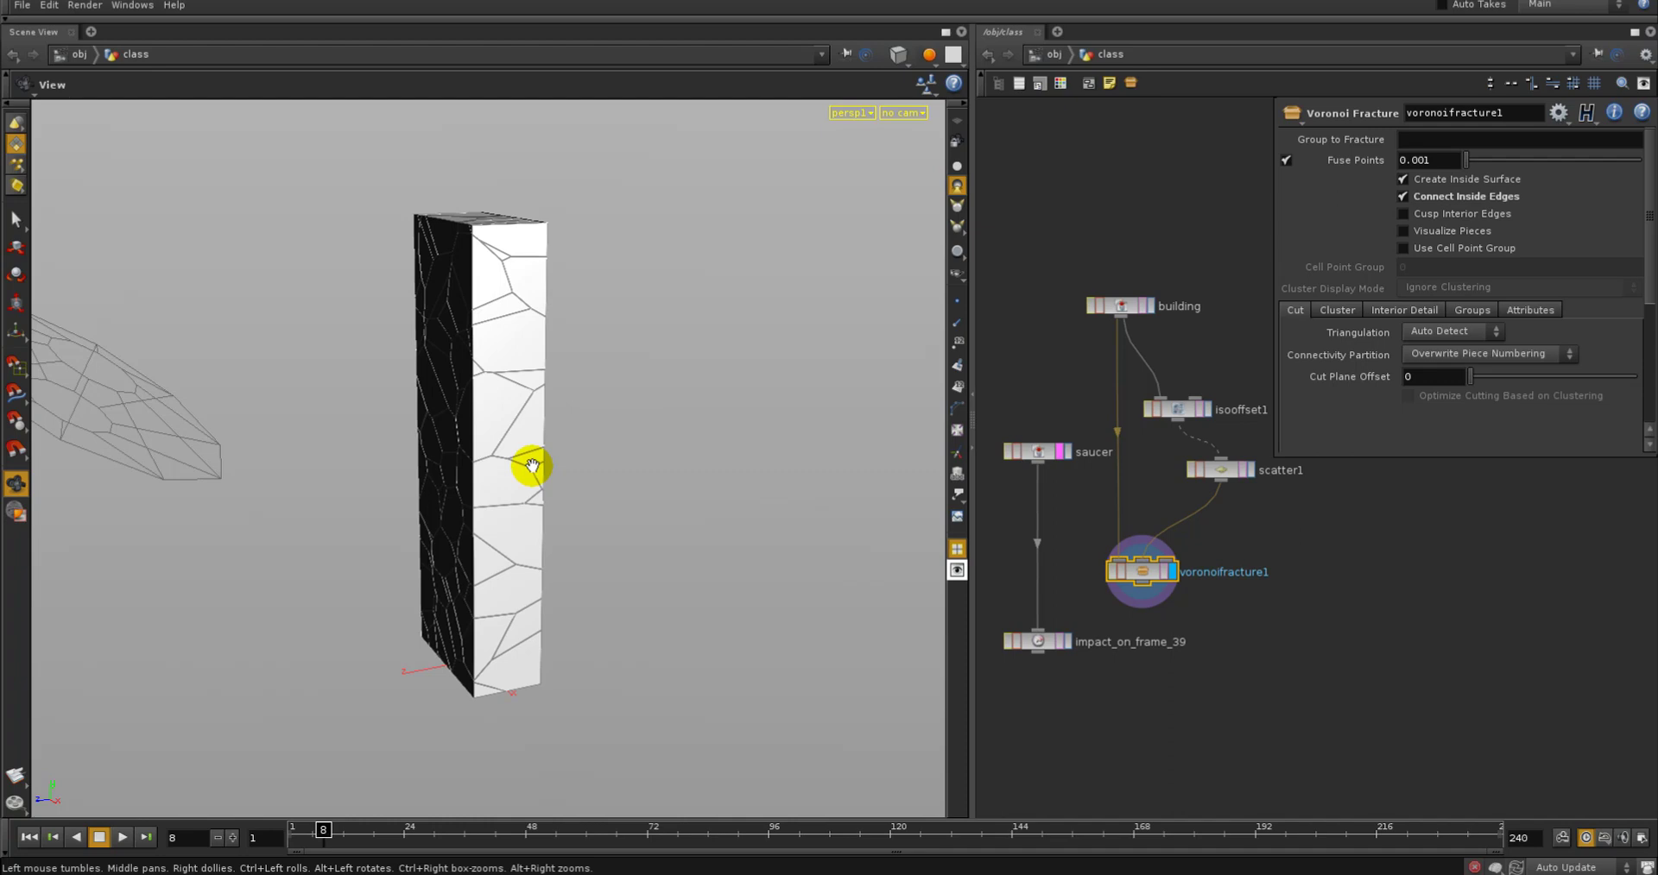
middle_click_drag(1164, 736, 1111, 698)
left_click(1169, 711)
key("Tab")
mouse_move(1148, 509)
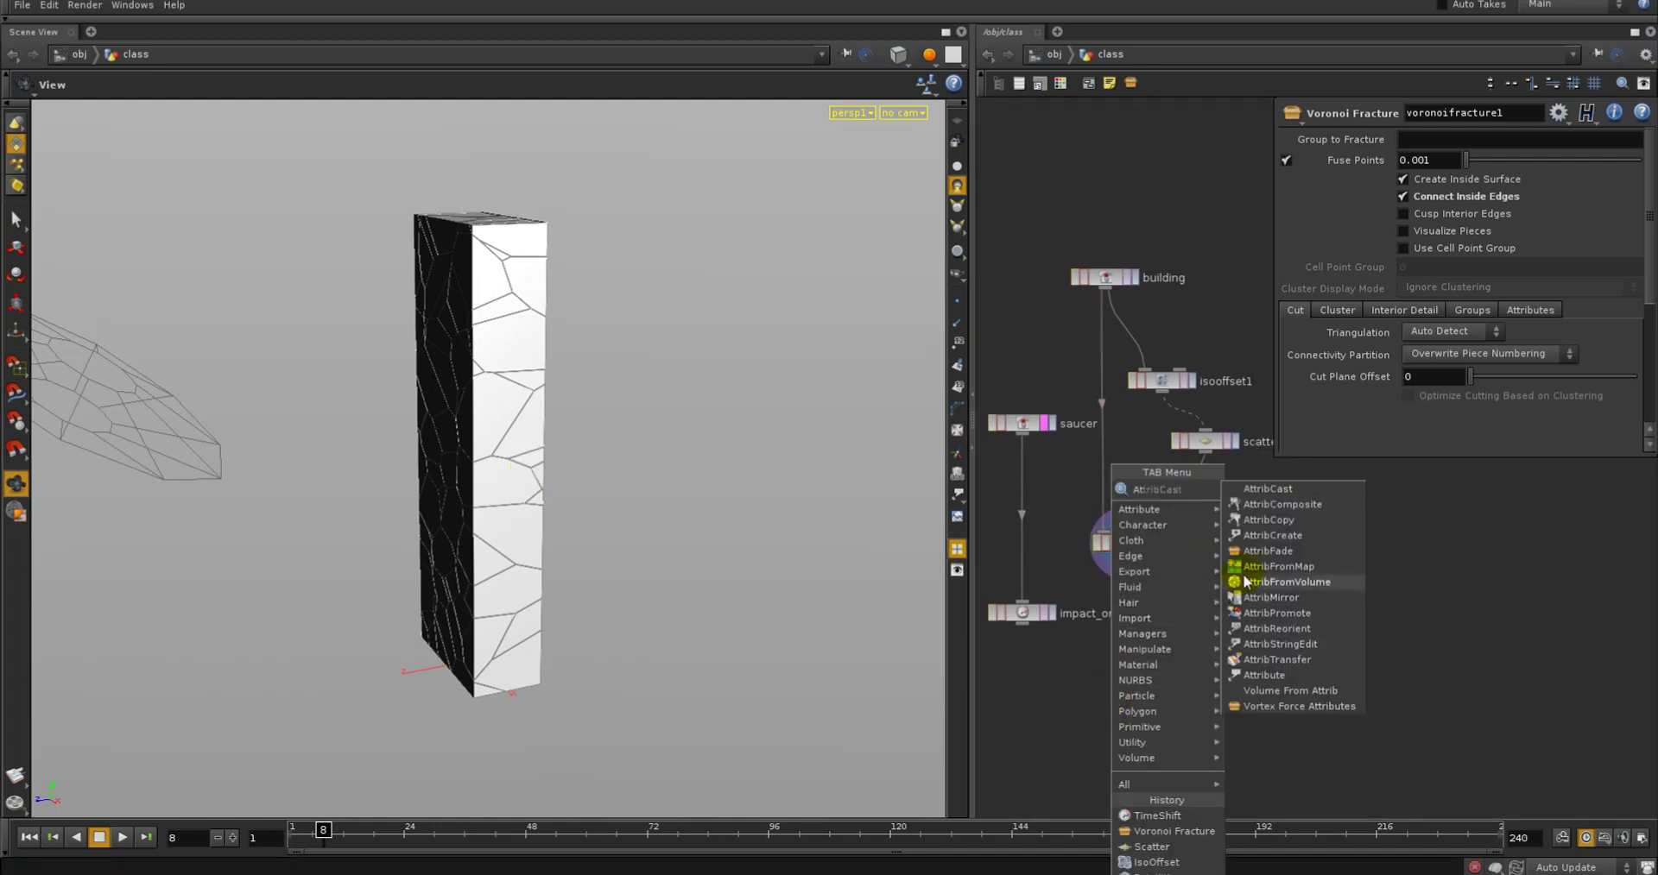
left_click(1278, 660)
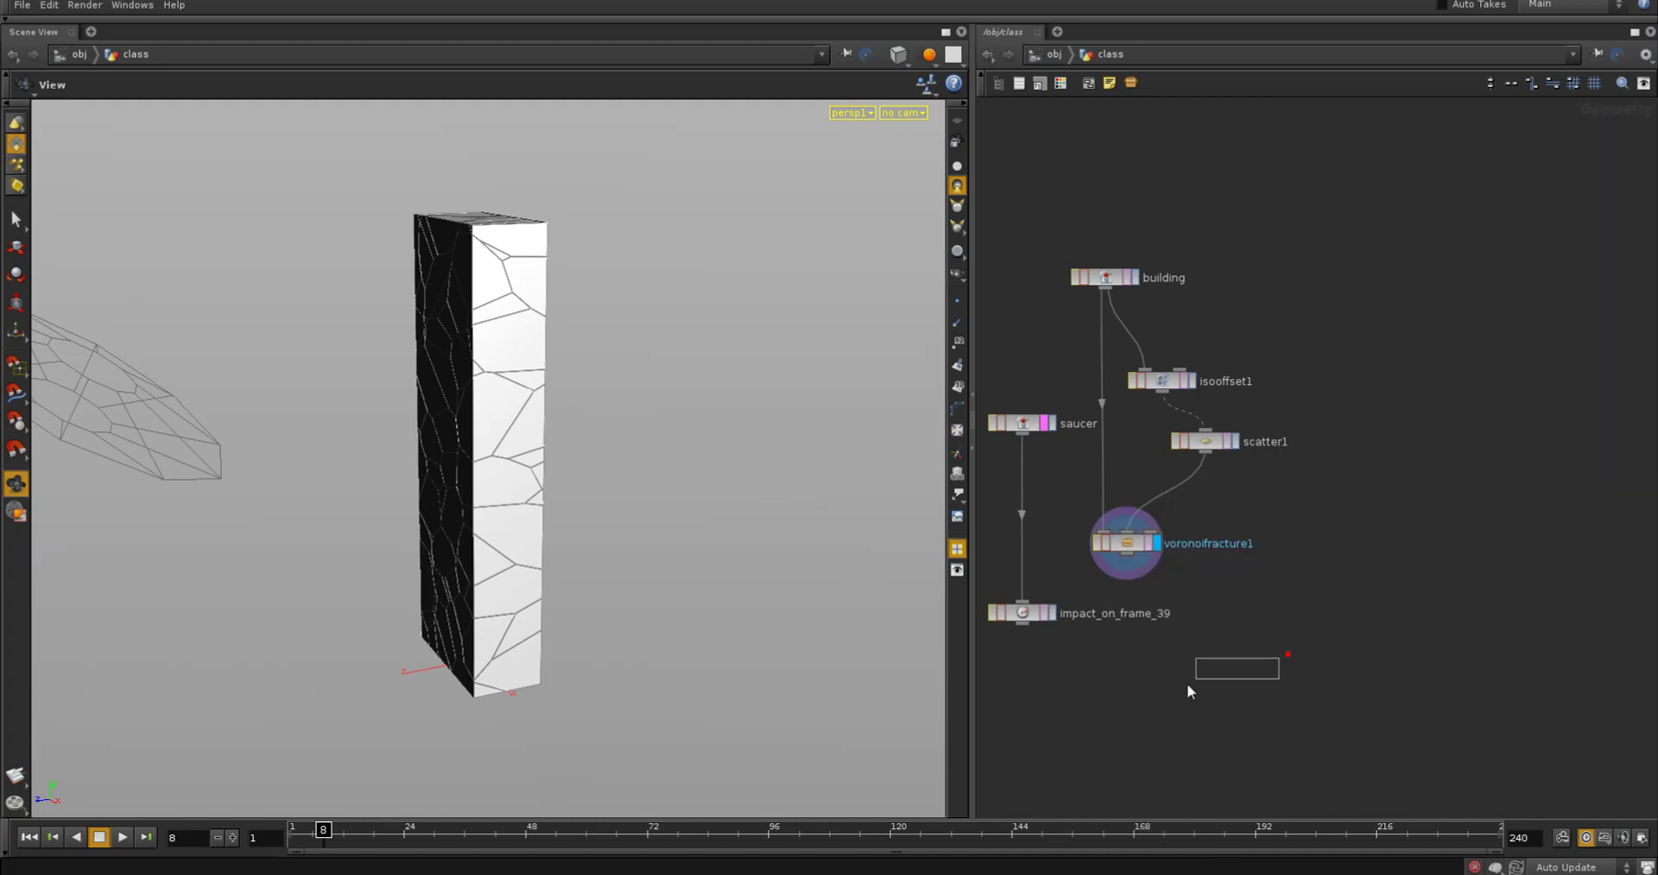
left_click(1083, 674)
Add a Point node wired beneath impact_on_frame_39
left_click(1039, 625)
key("Tab")
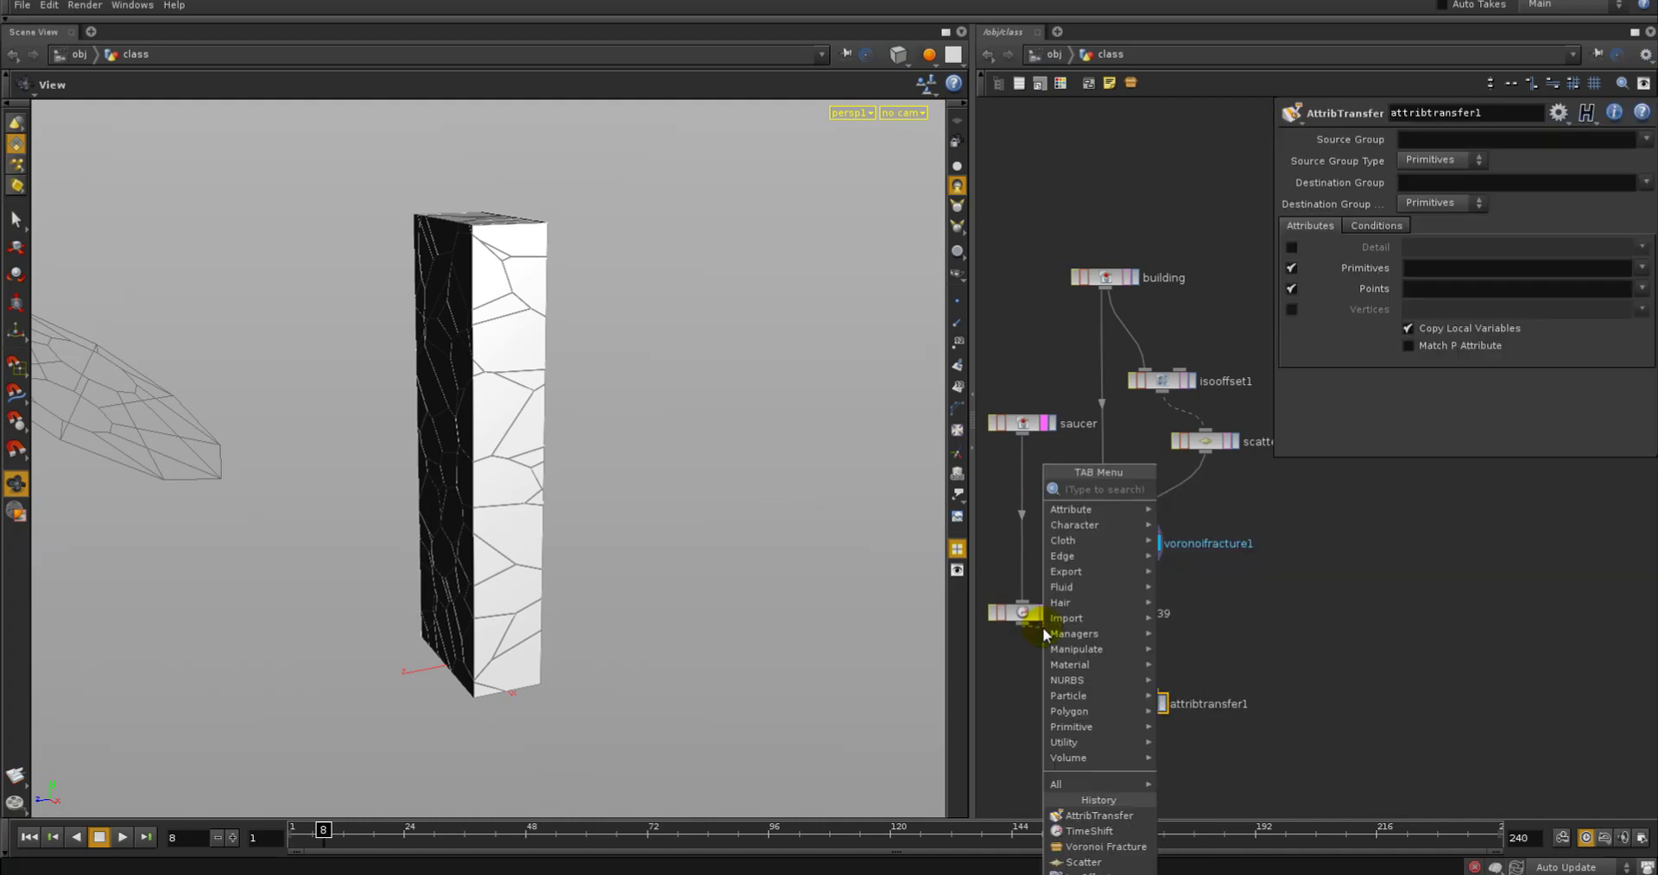
left_click(1178, 484)
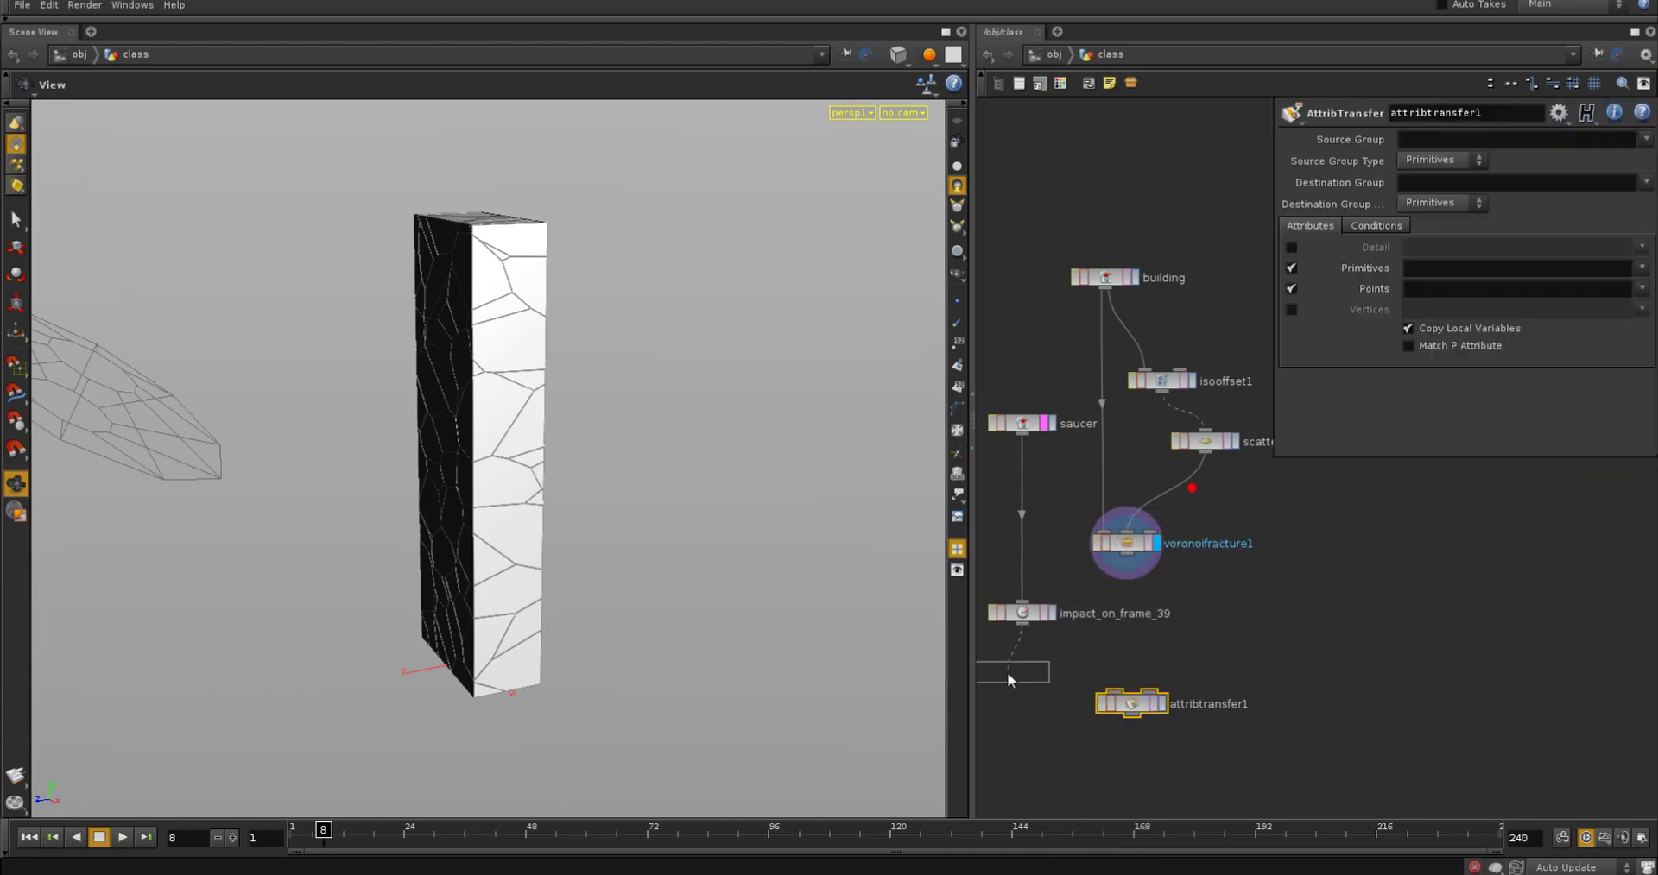
left_click(1008, 672)
Set the Point node to Add Color, delete its color channels and choose red
left_click(1347, 287)
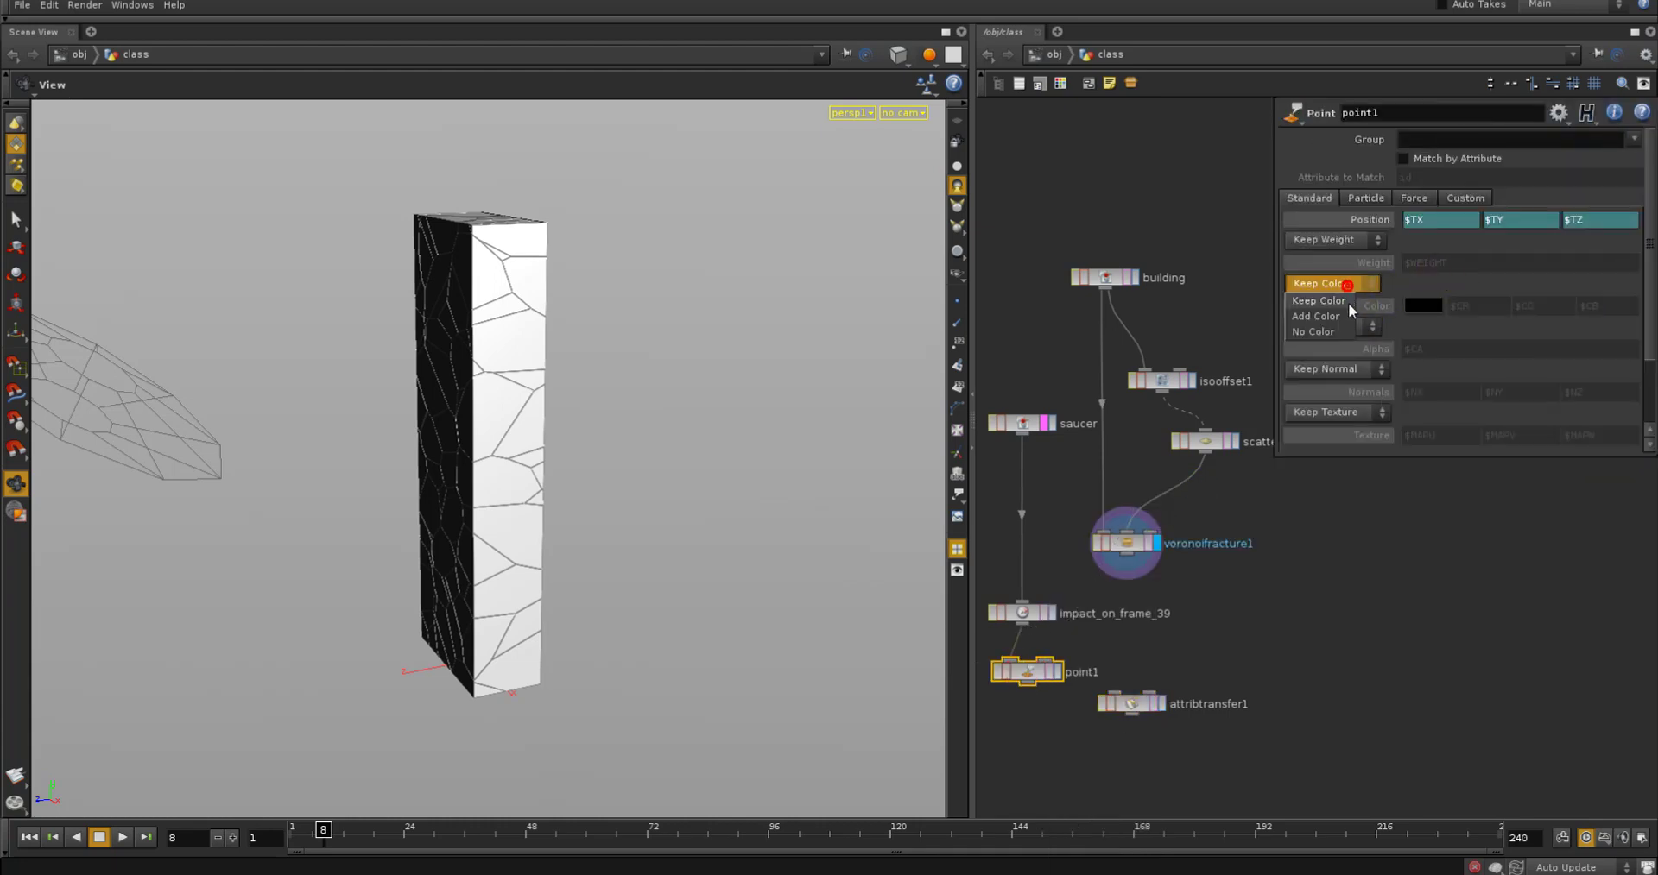
left_click(1349, 303)
right_click(1419, 308)
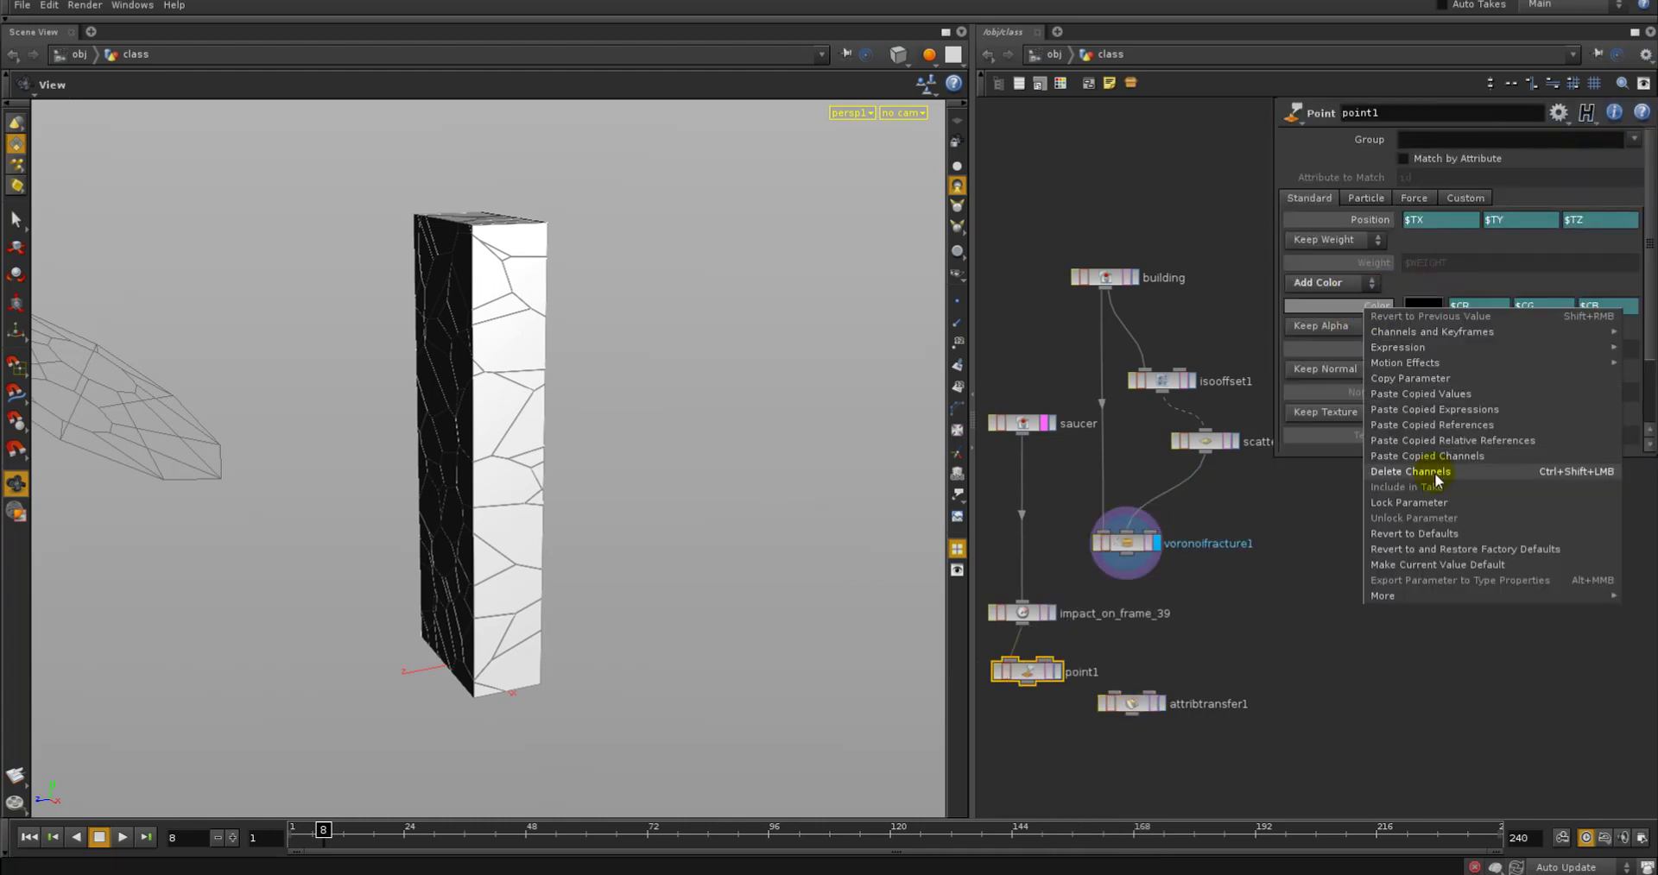
left_click(1424, 468)
left_click(1421, 307)
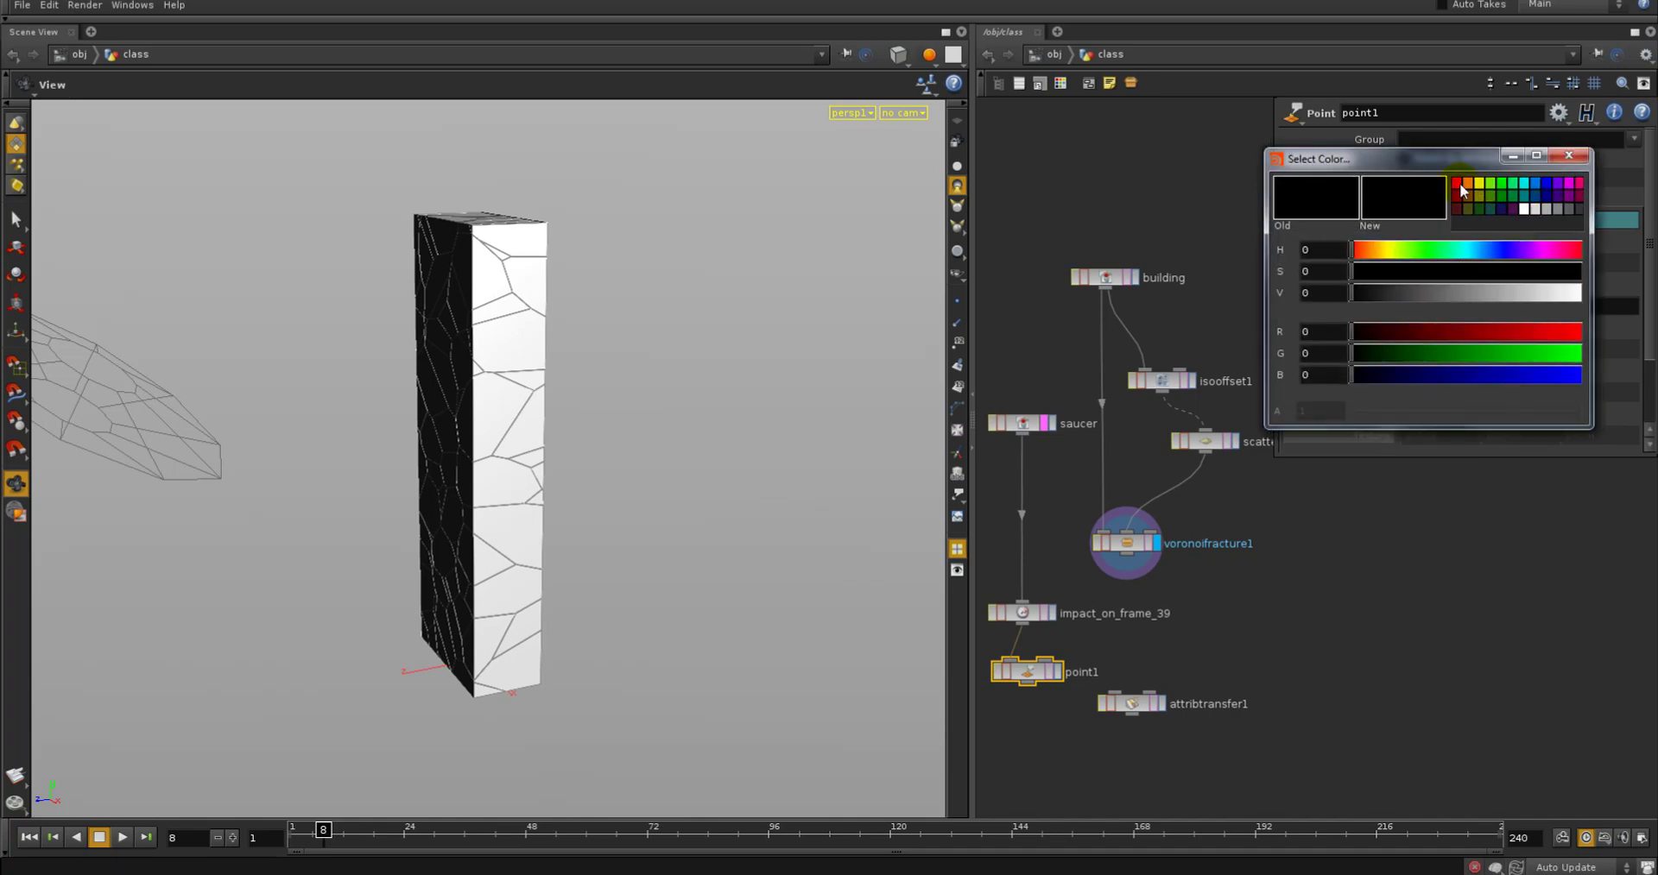
left_click(1459, 183)
left_click(1569, 156)
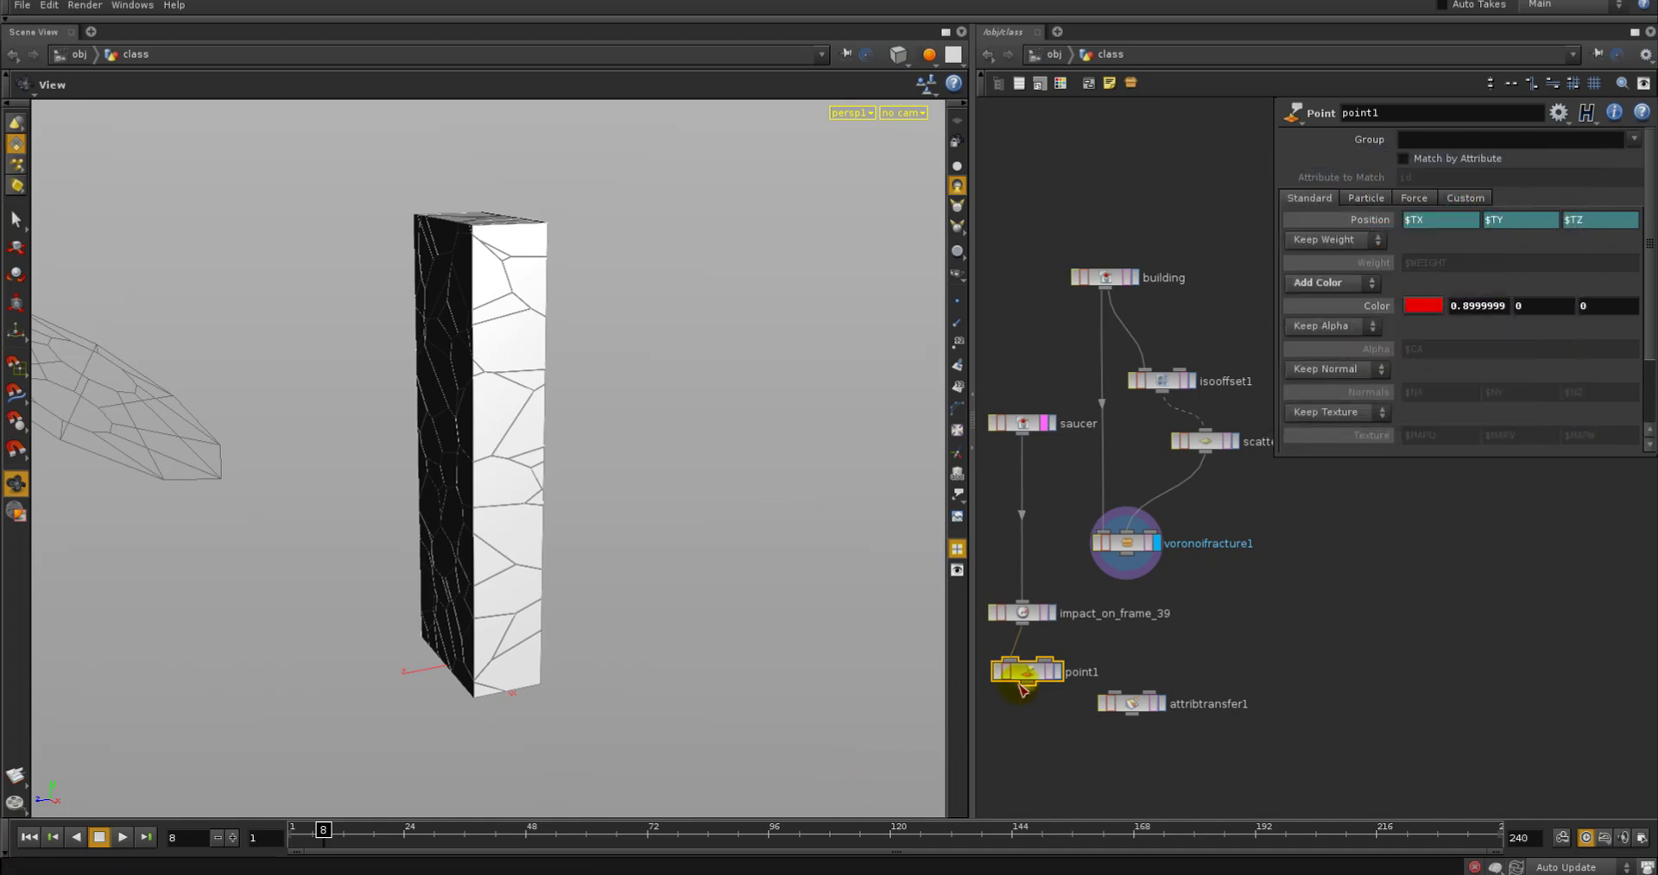
Duplicate the red Point node beneath voronoifracture1 and rewire the copy's input to the fracture's output
left_click_drag(1029, 681, 1155, 611)
key("ctrl+c")
key("ctrl+v")
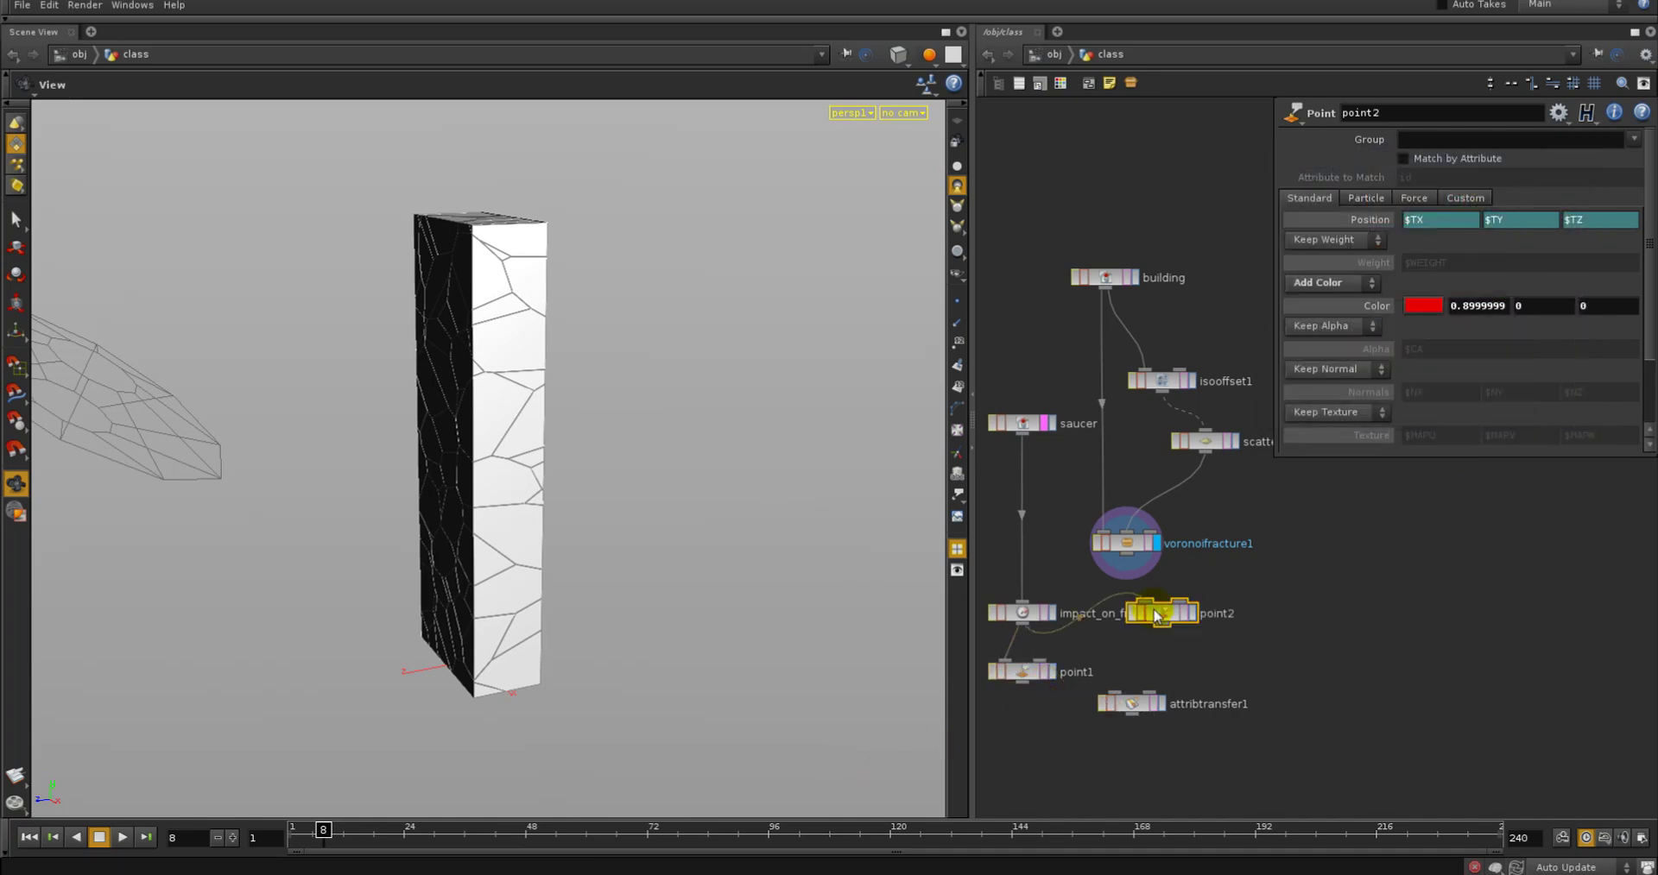
left_click(1148, 600)
left_click(1126, 544)
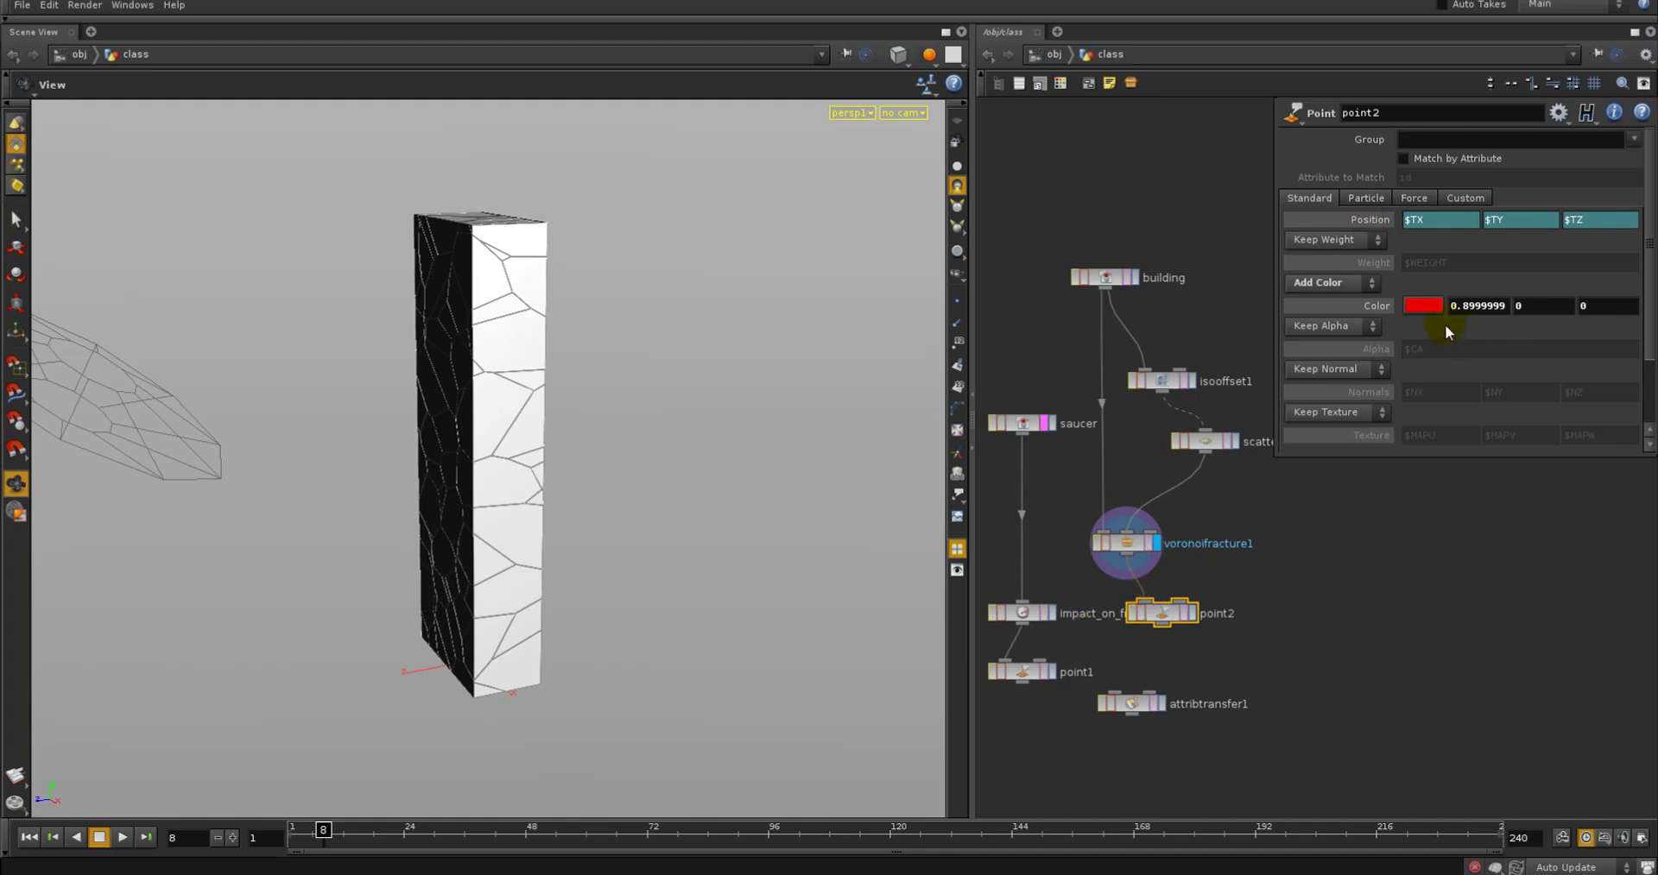
Set the duplicated Point node's color to white (1, 1, 1)
left_click(1426, 308)
left_click(1519, 210)
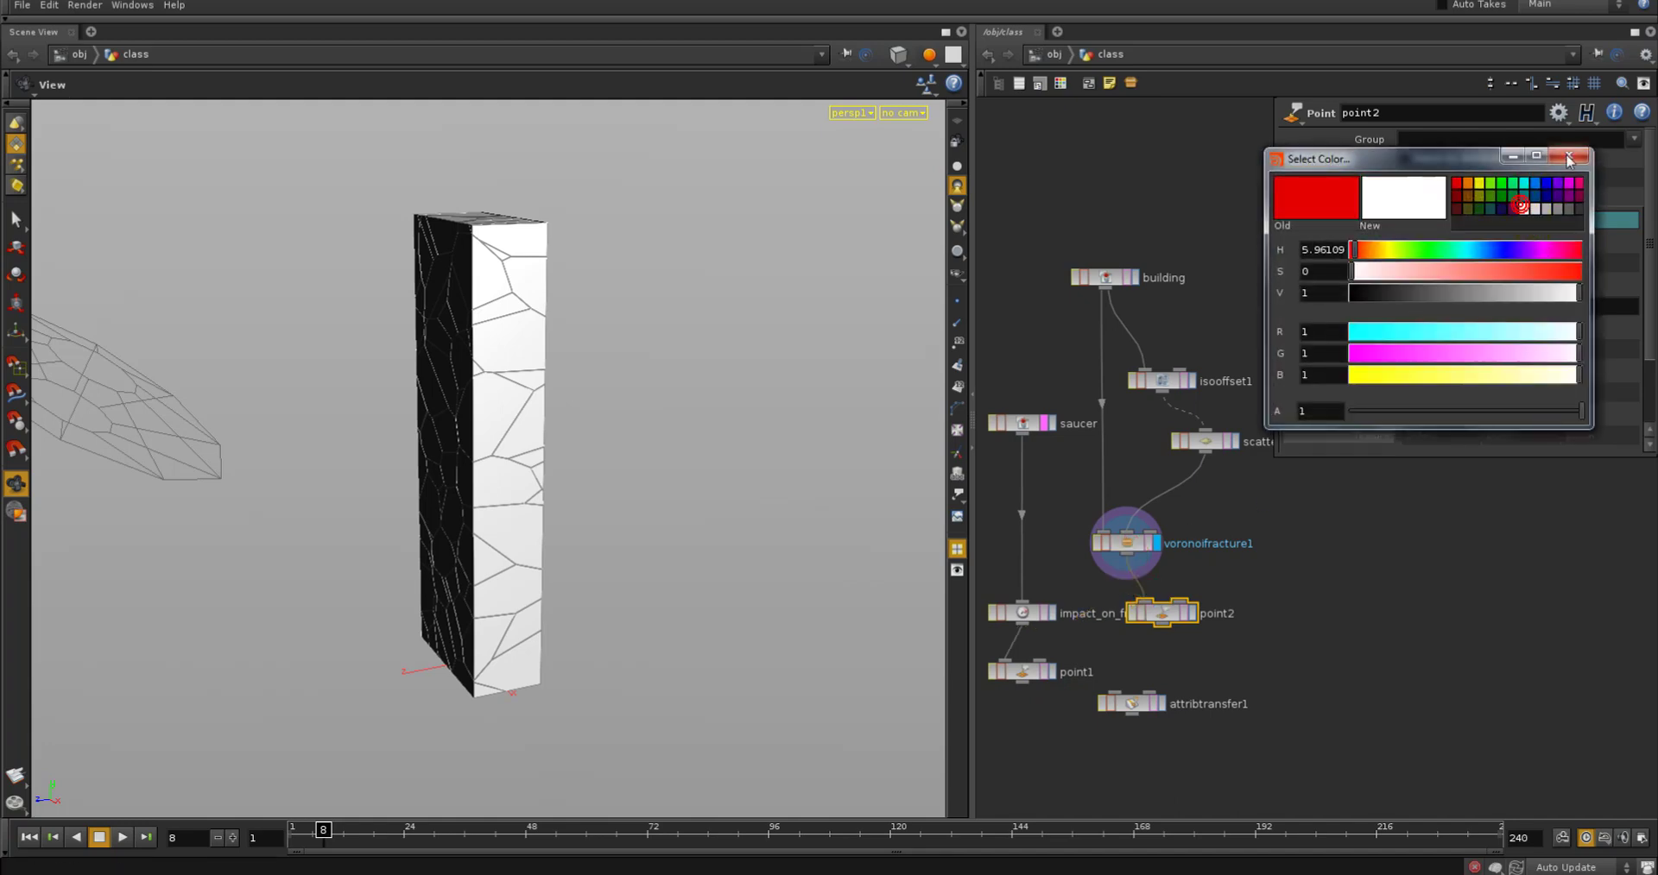
left_click(1563, 158)
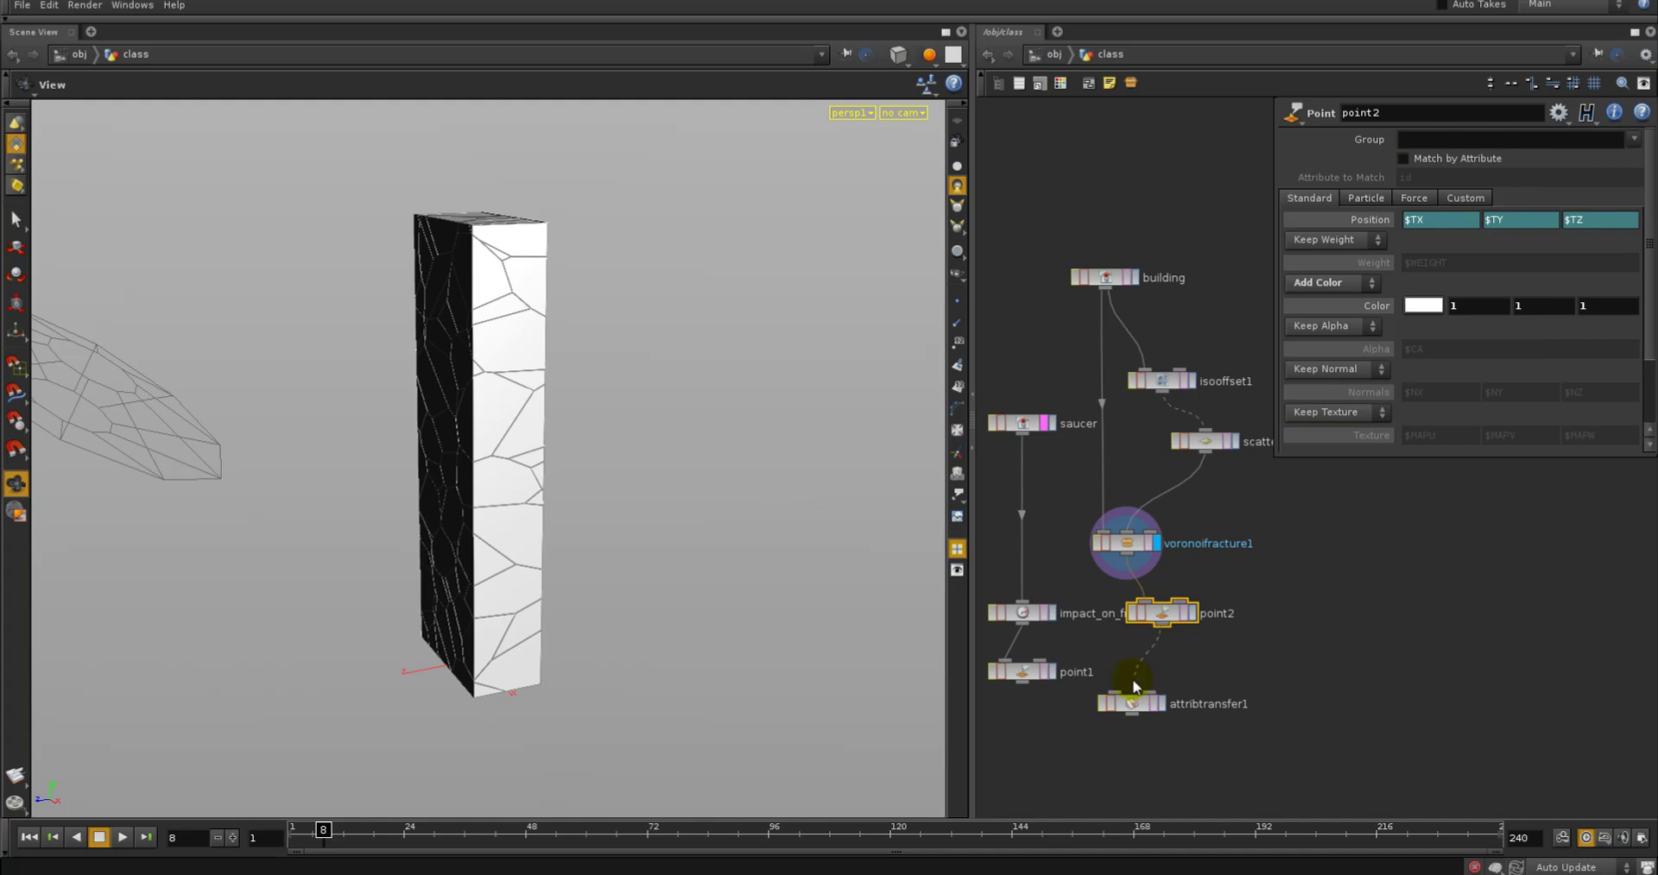
Wire point2 and point1 into the AttribTransfer's first and second inputs, and display the AttribTransfer node
left_click(1134, 688)
left_click(1022, 682)
left_click_drag(1139, 715, 1126, 769)
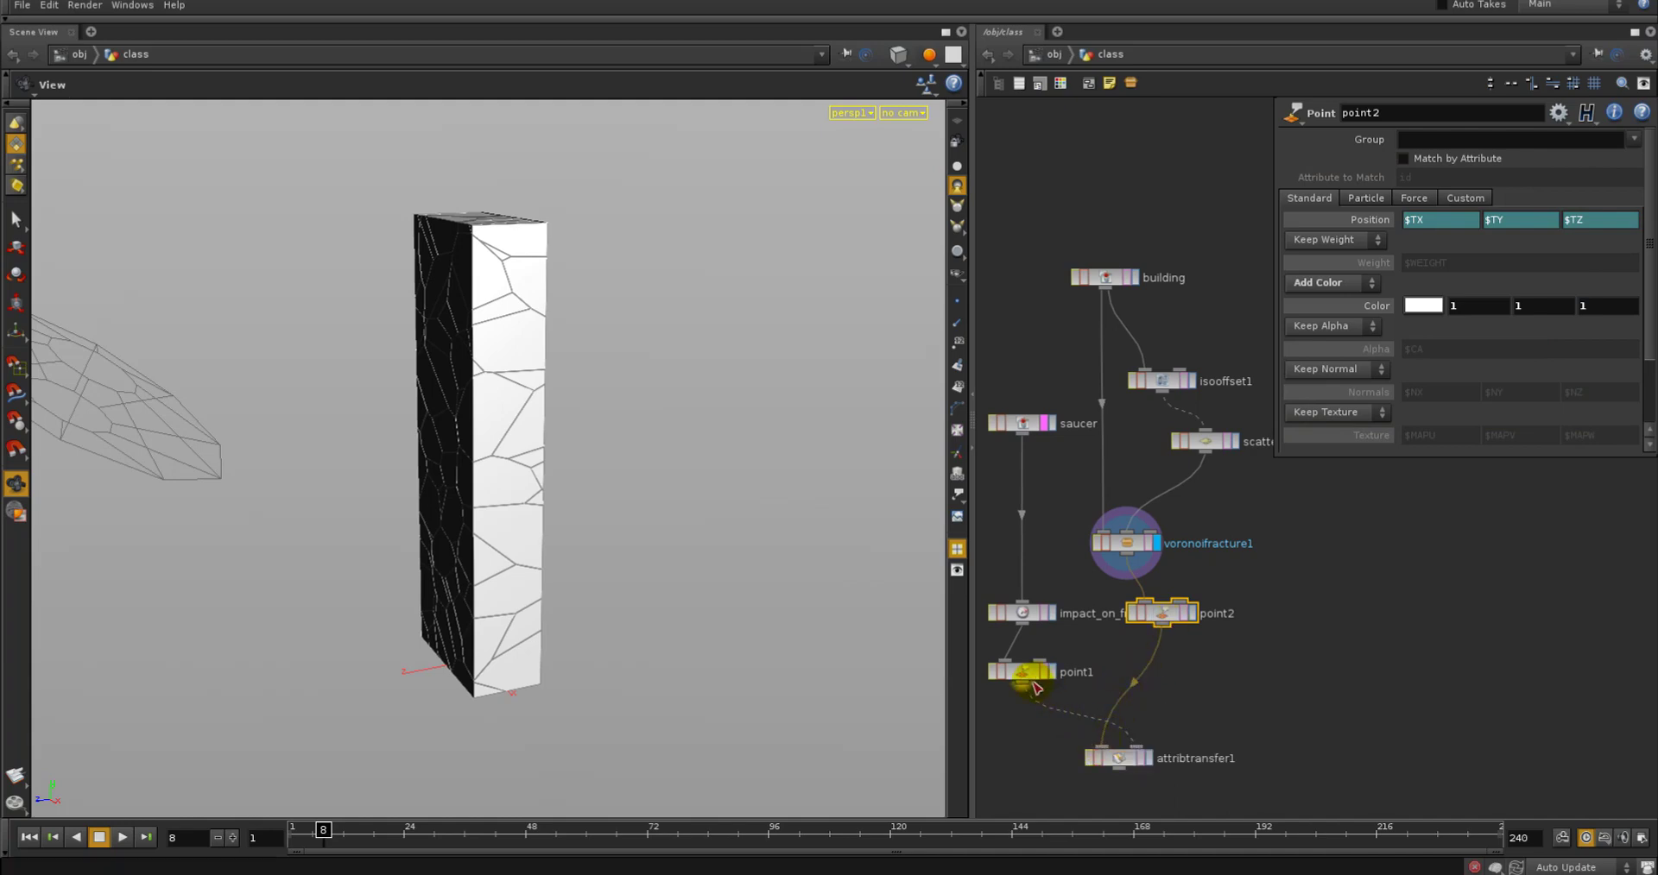
left_click(1149, 758)
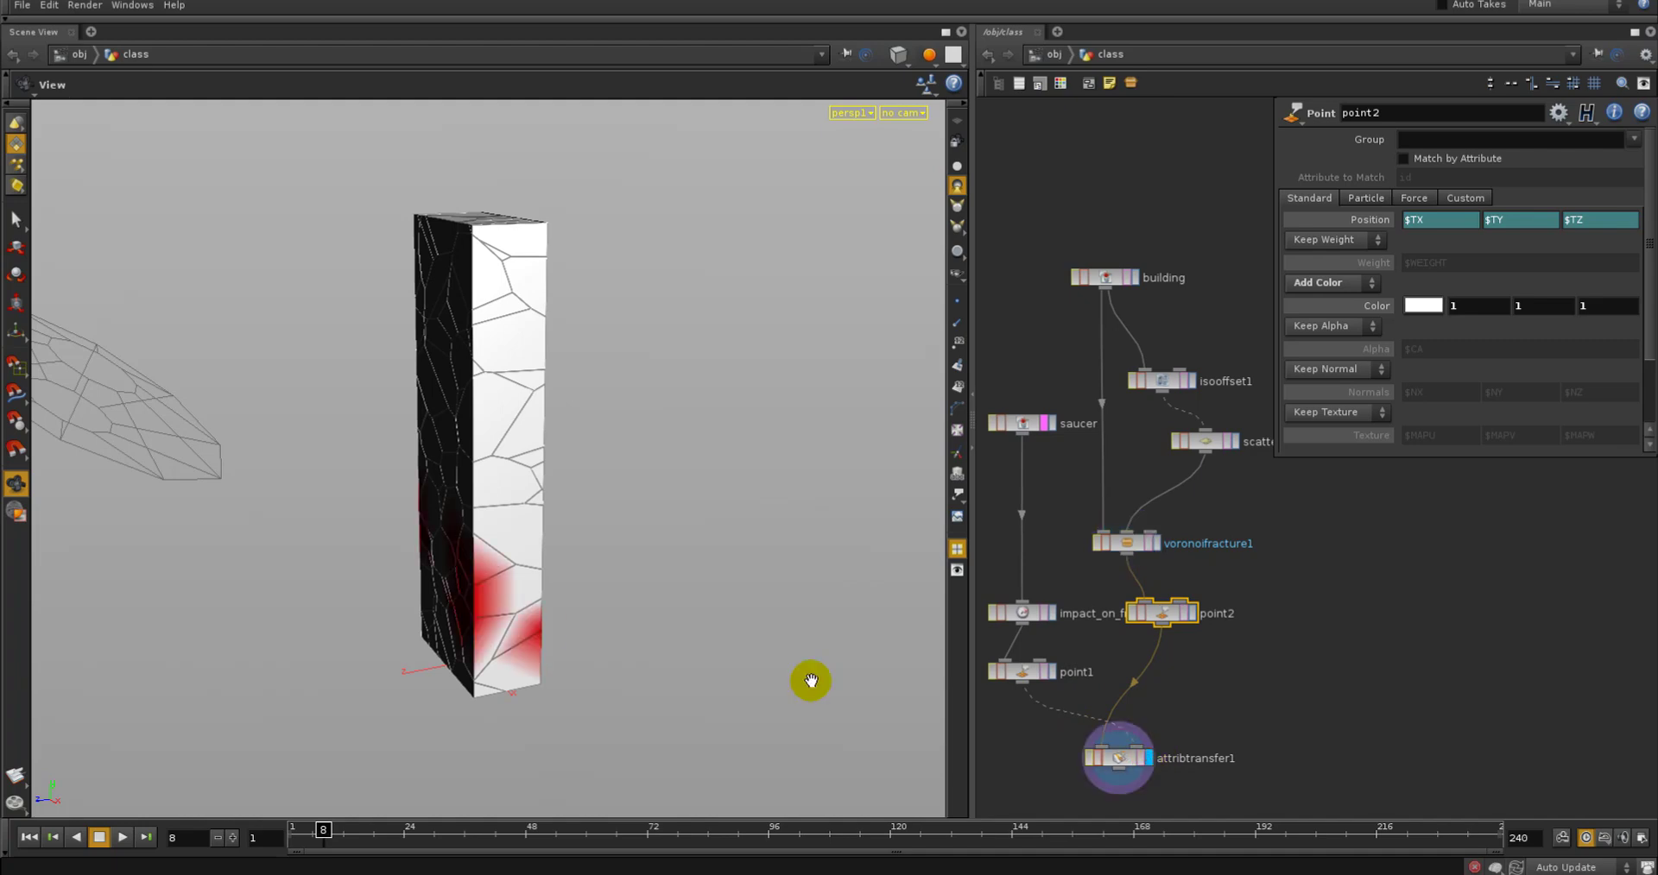
Set attribtransfer1's Distance Threshold to 0 and its Blend Width to 10
left_click_drag(810, 681, 685, 566)
left_click_drag(687, 563, 555, 569)
left_click(1115, 760)
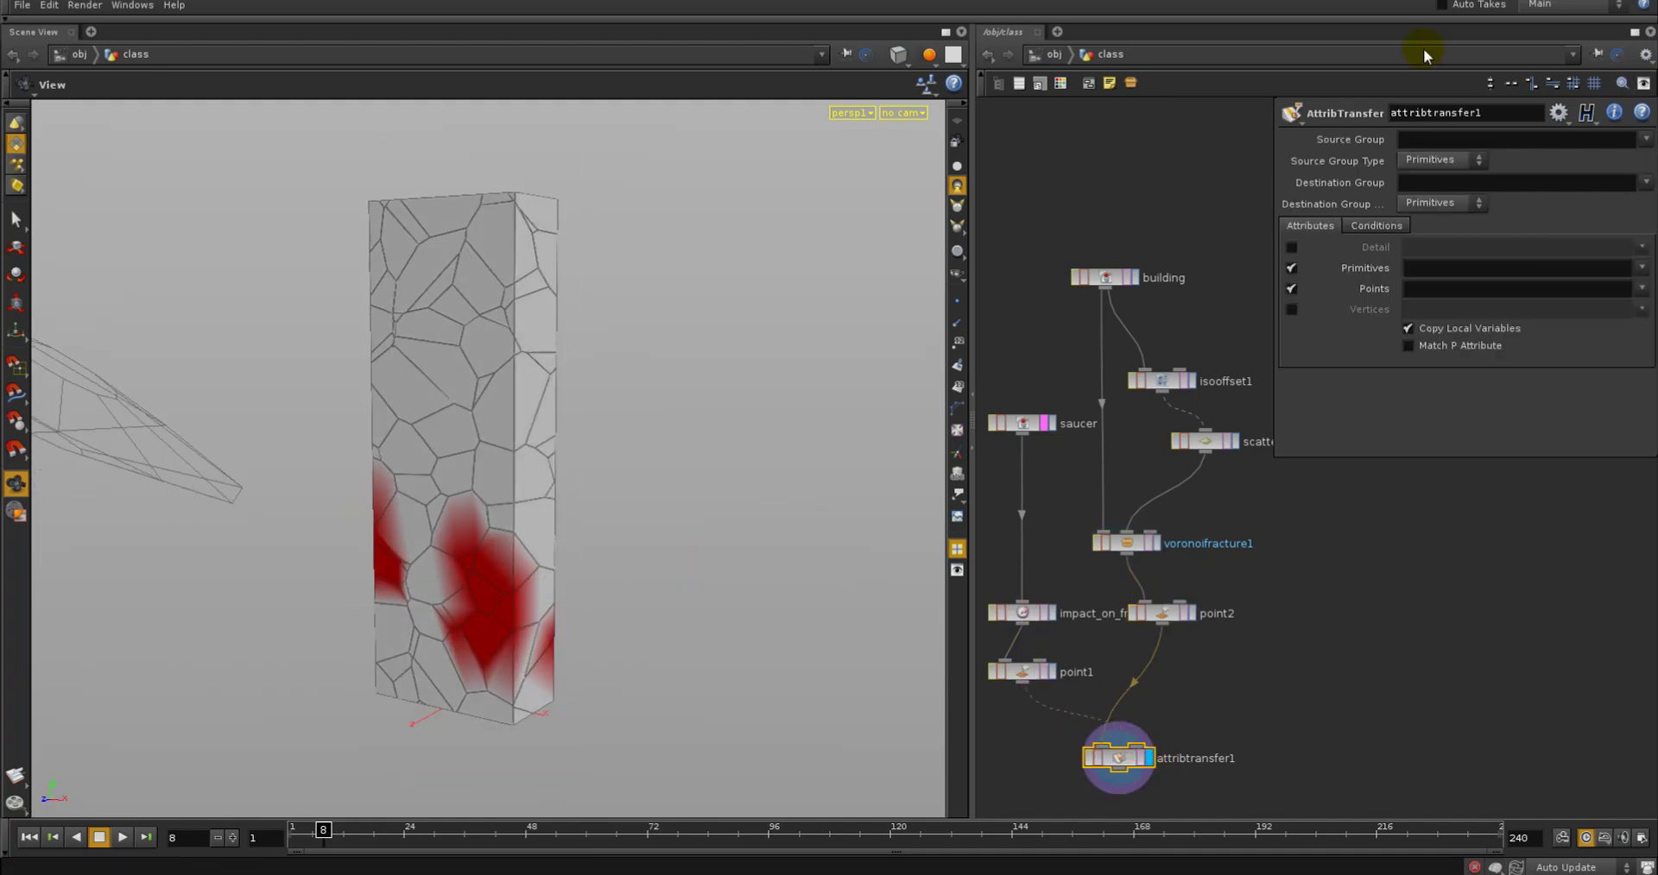
left_click(1376, 225)
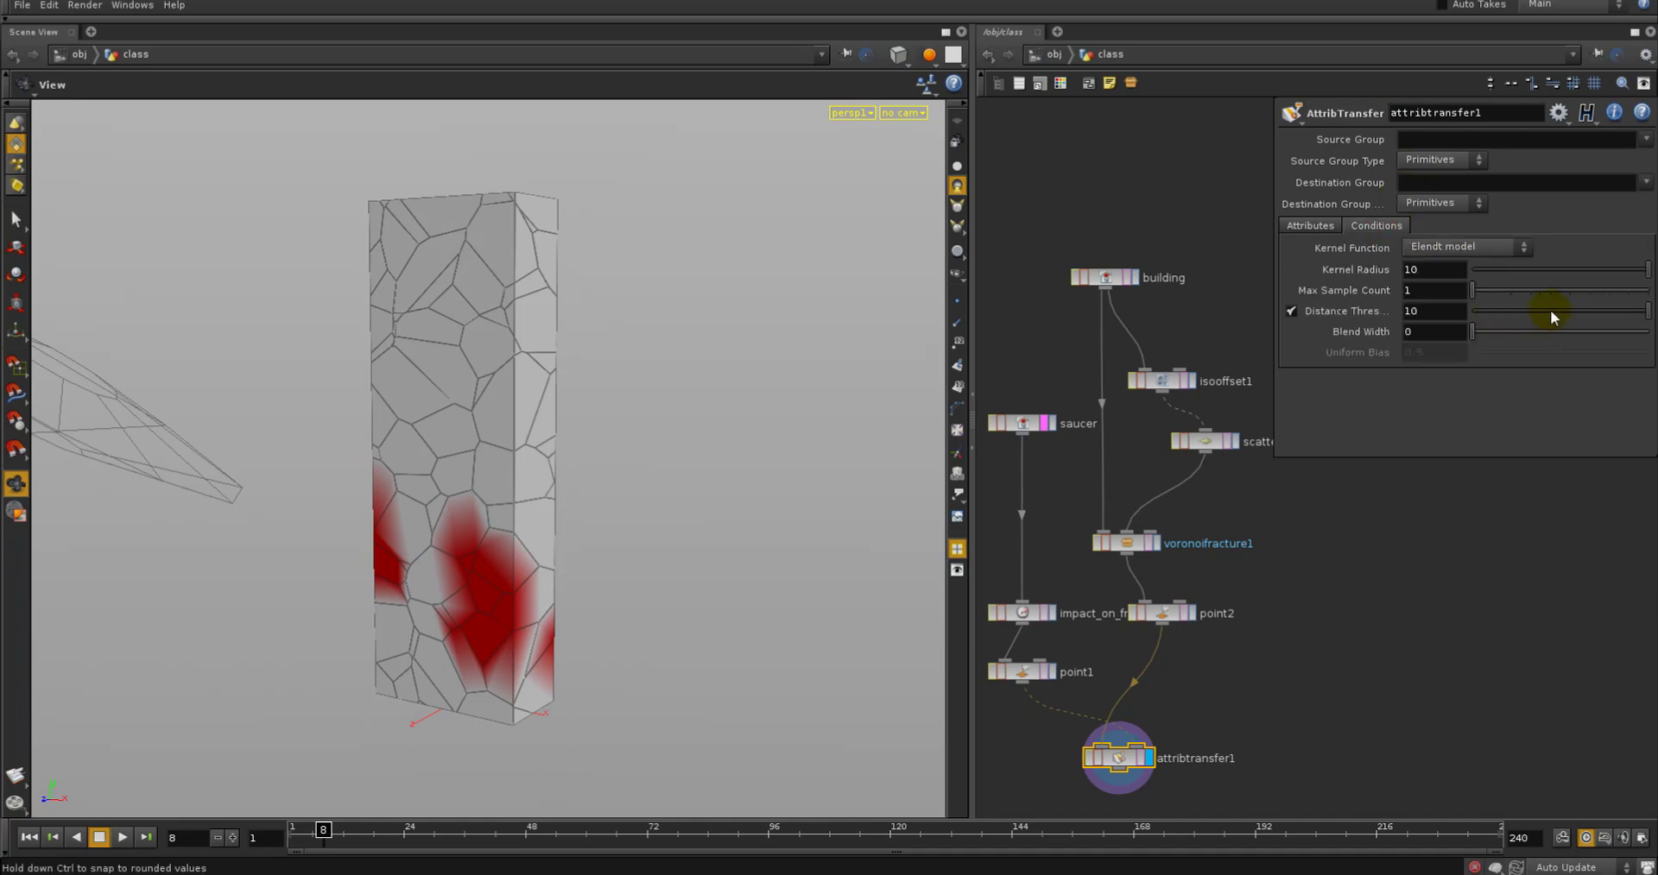
left_click_drag(1550, 311, 1438, 313)
left_click(1469, 333)
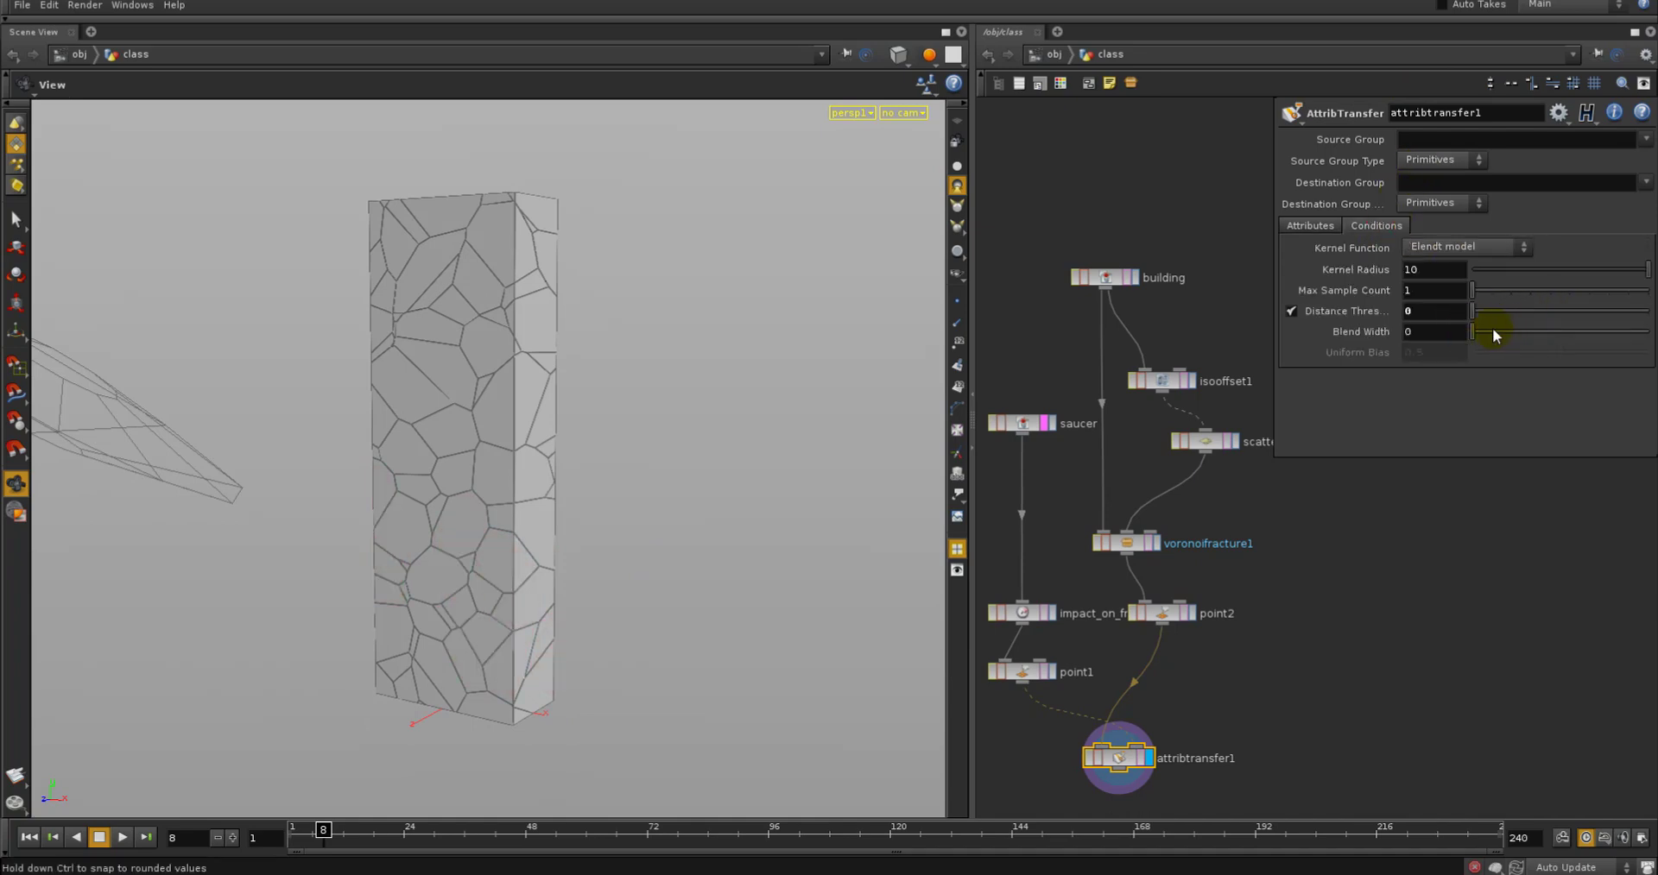
left_click_drag(1535, 336, 1643, 333)
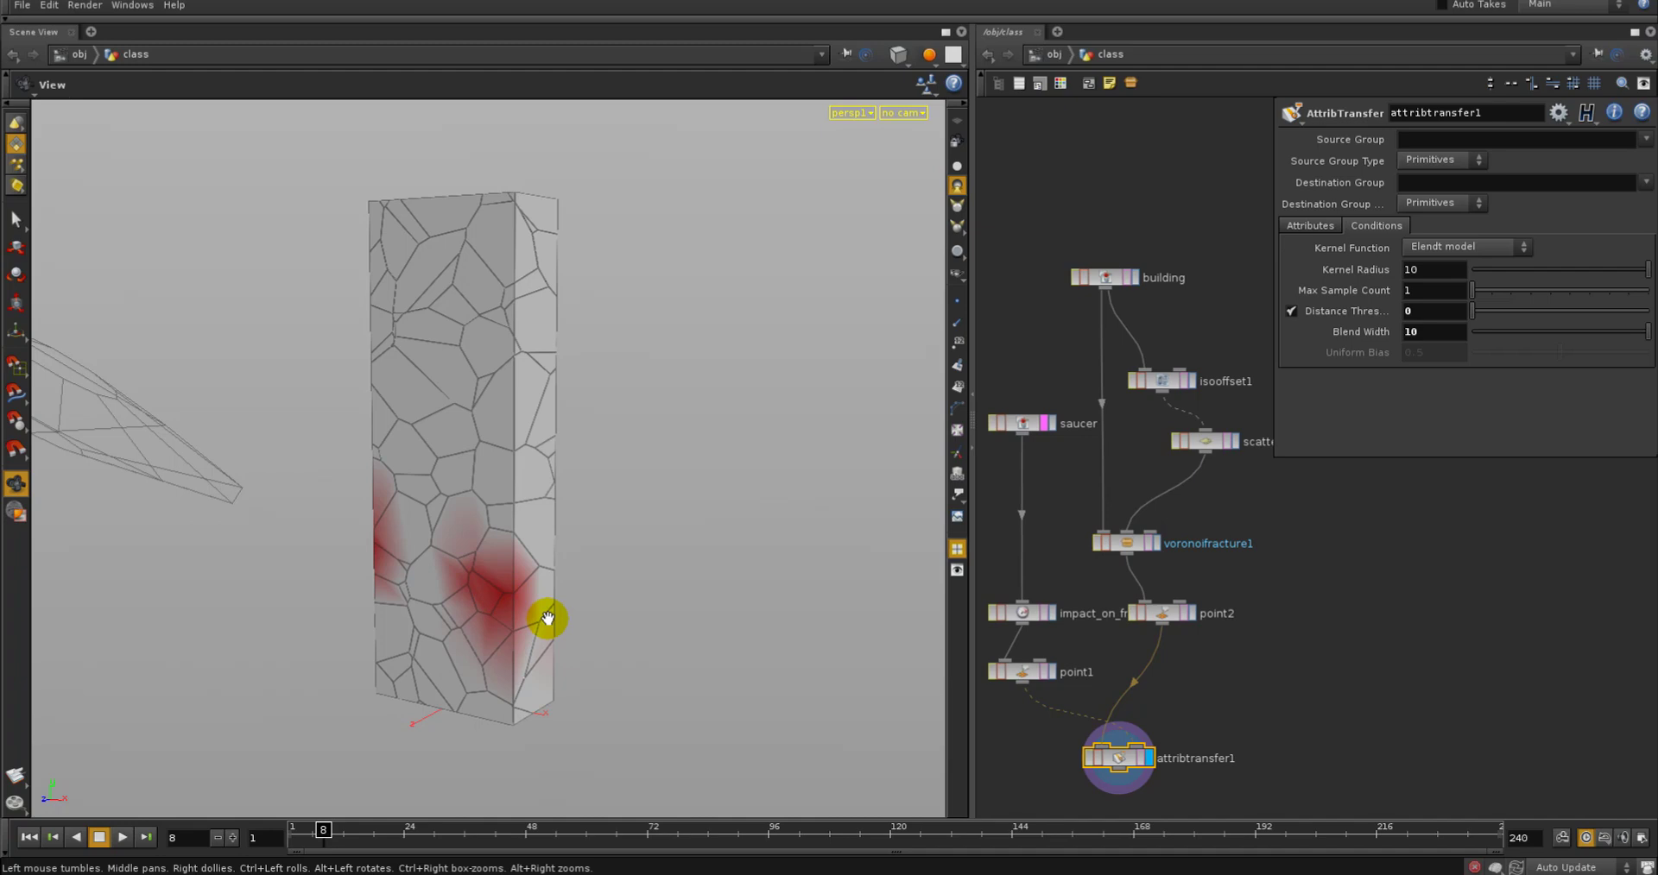
Check point1's node information for its point attributes, and delete both the point1 and point2 color nodes
middle_click_drag(1328, 688, 1332, 608)
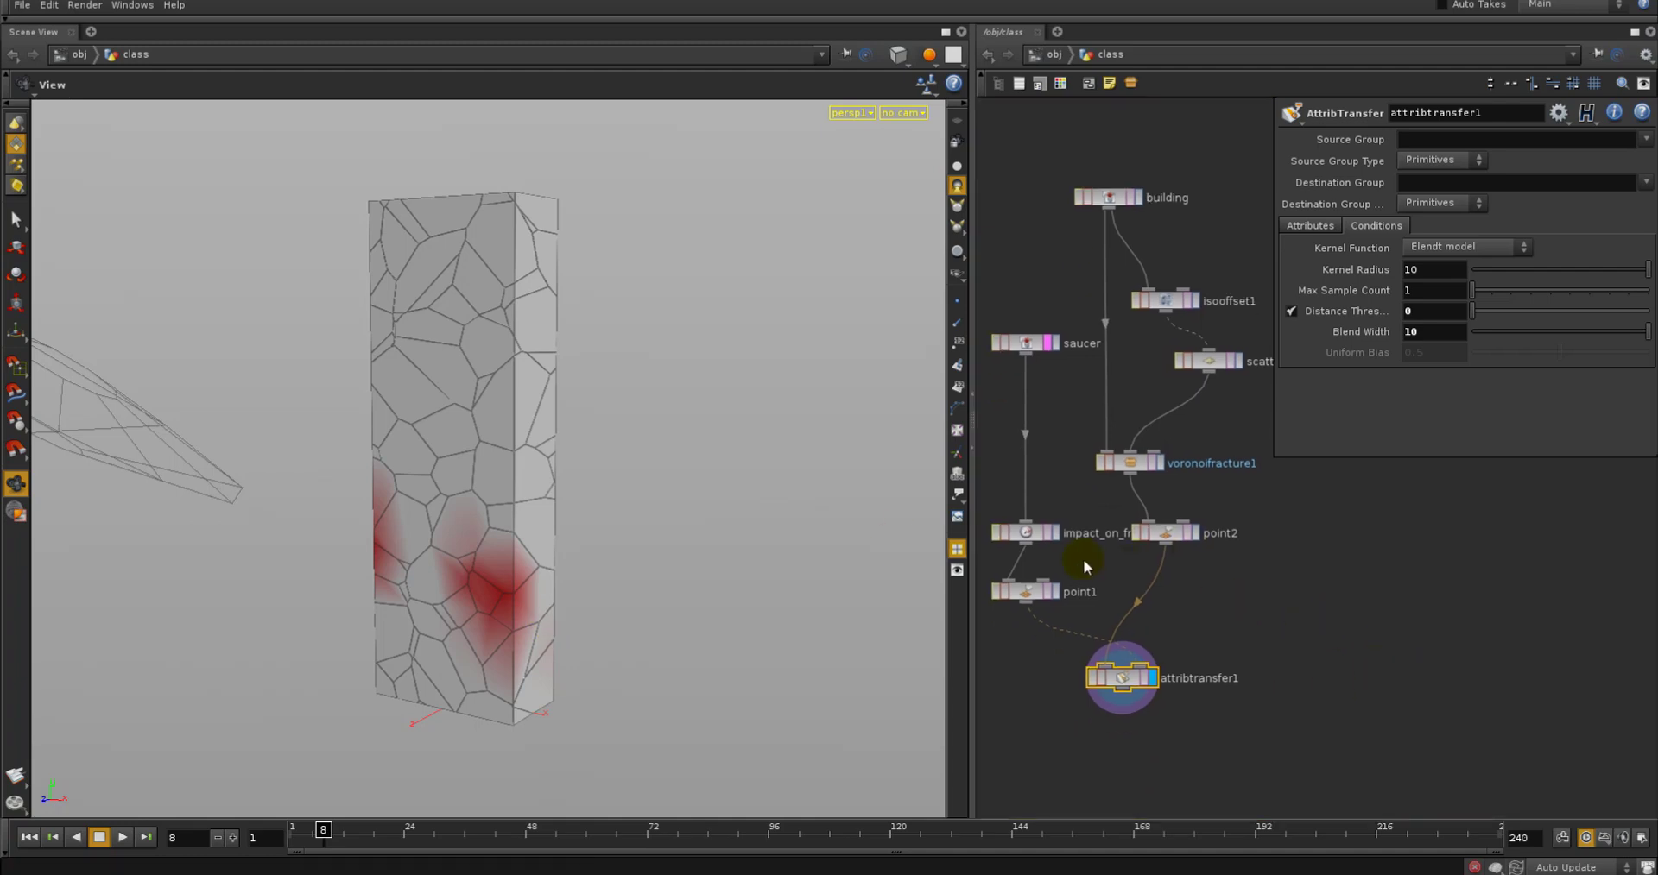
middle_click(1033, 594)
left_click(1033, 594)
middle_click(1032, 594)
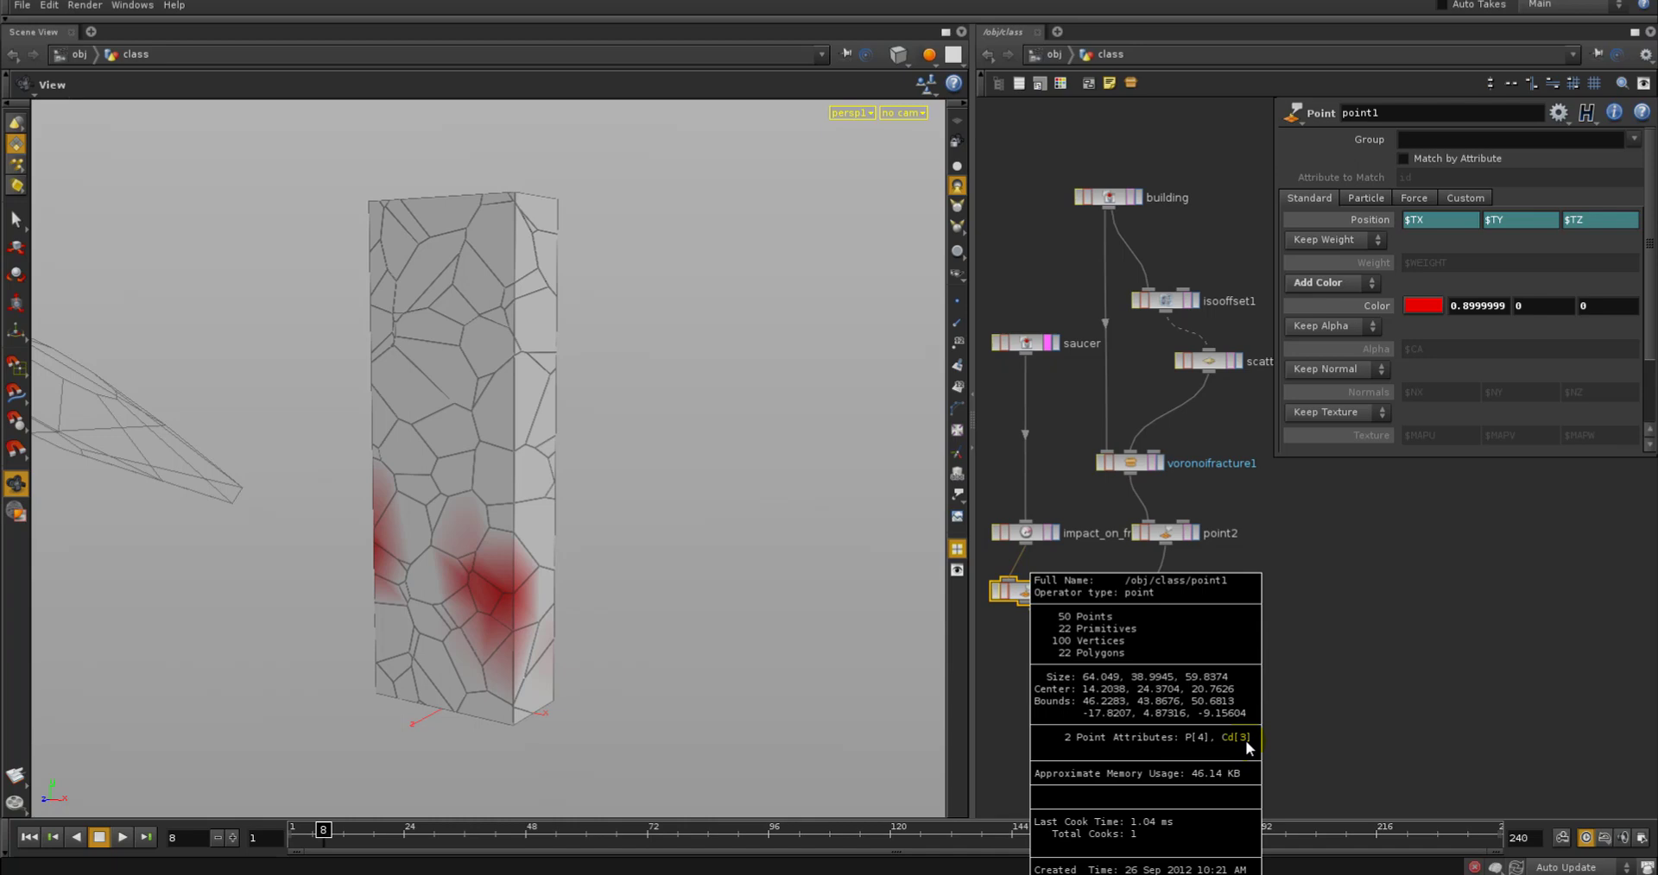
left_click_drag(1223, 603, 1011, 594)
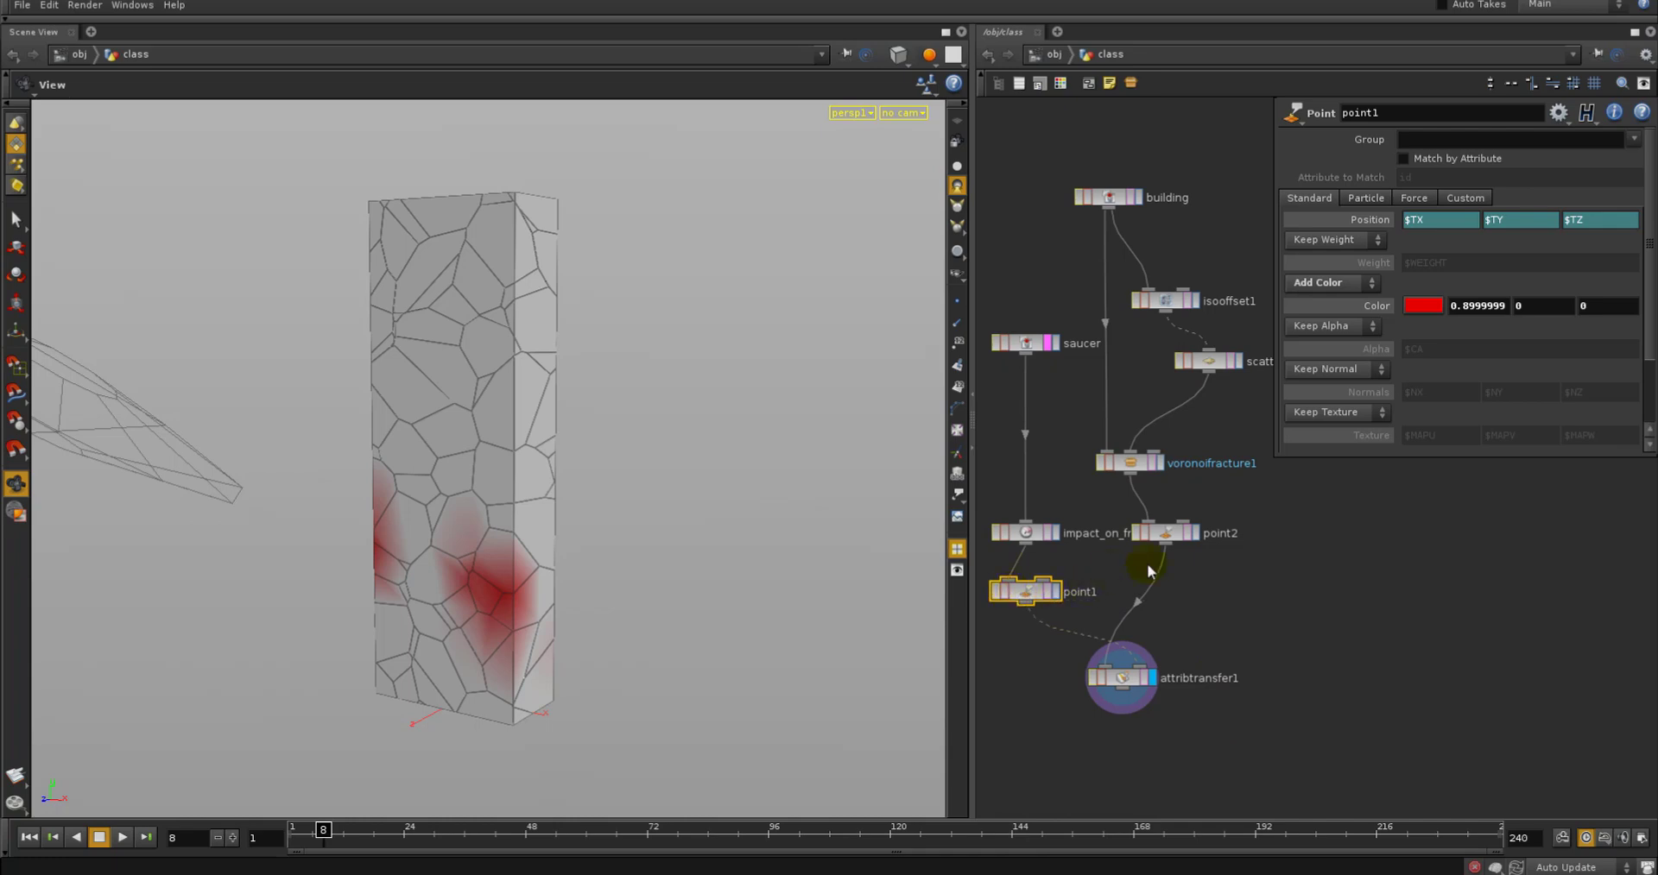
key("Delete")
left_click(1163, 533)
key("Delete")
middle_click_drag(1024, 620, 1058, 602)
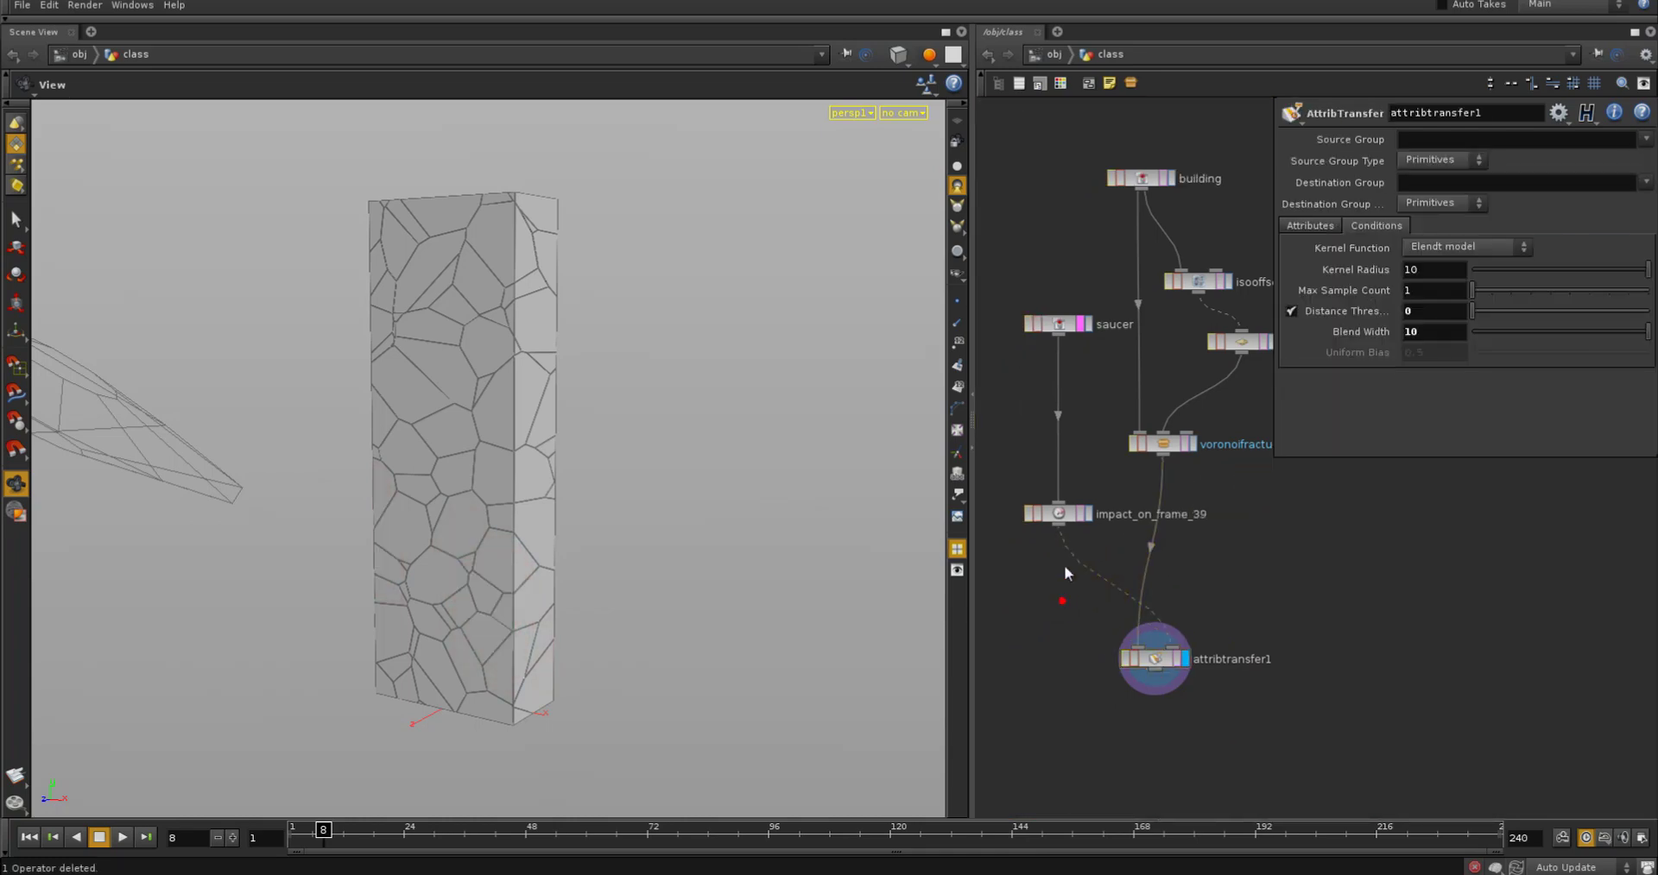
key("Tab")
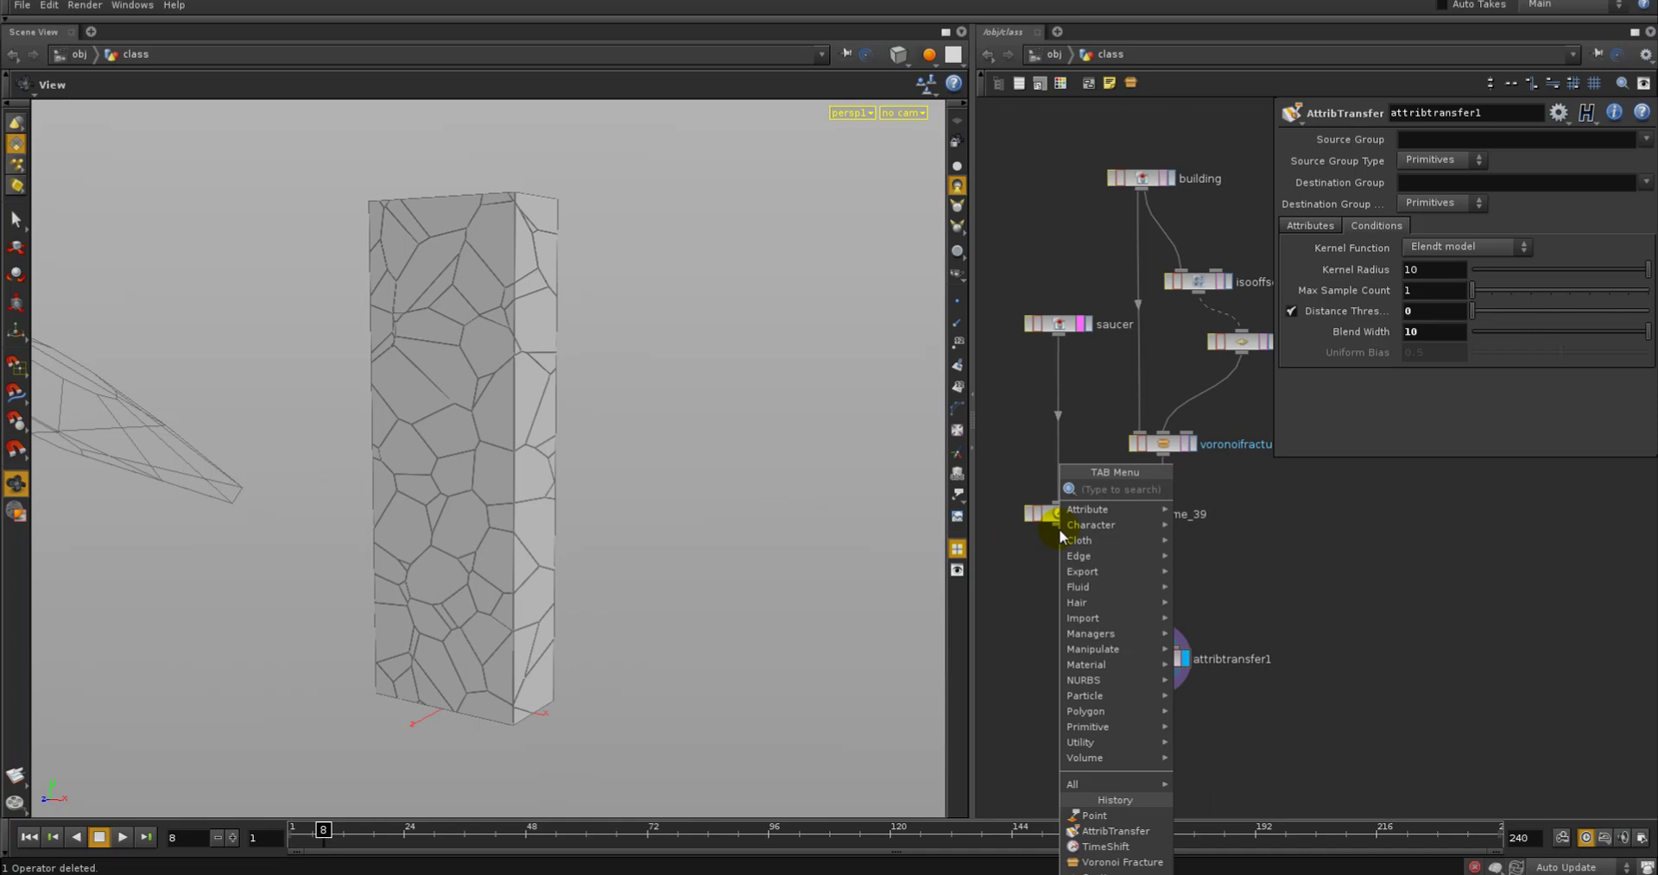
type("st")
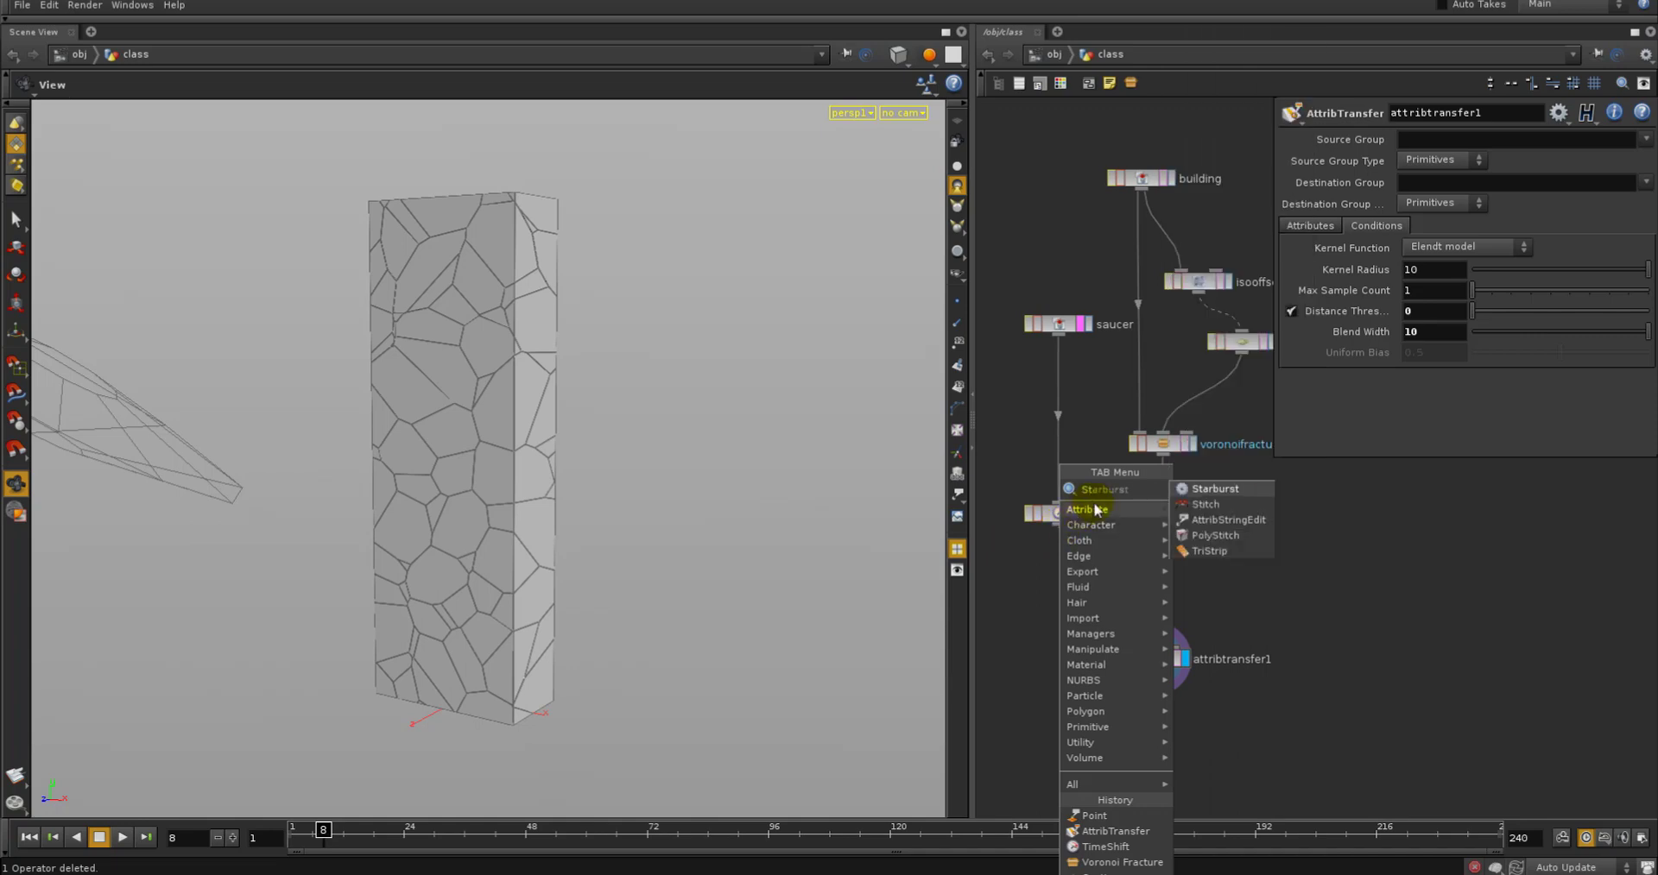
left_click(1005, 605)
Add an AttribCreate node on the output of impact_on_frame_39, display it and check its node information
middle_click_drag(1006, 605, 1018, 604)
key("Tab")
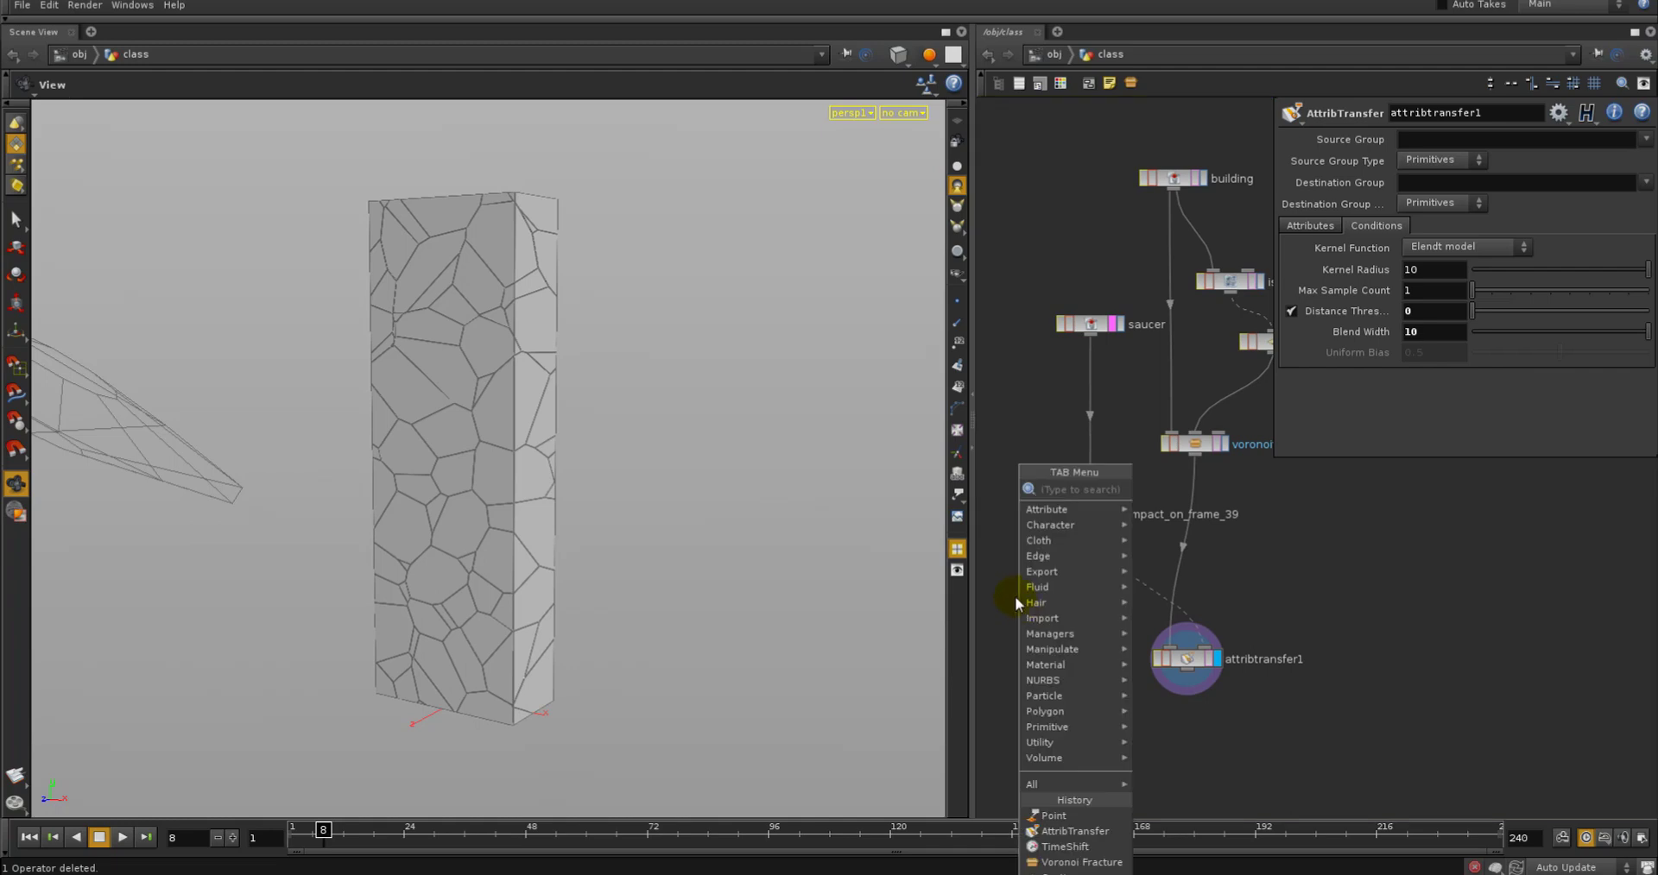
mouse_move(1036, 587)
left_click(1174, 539)
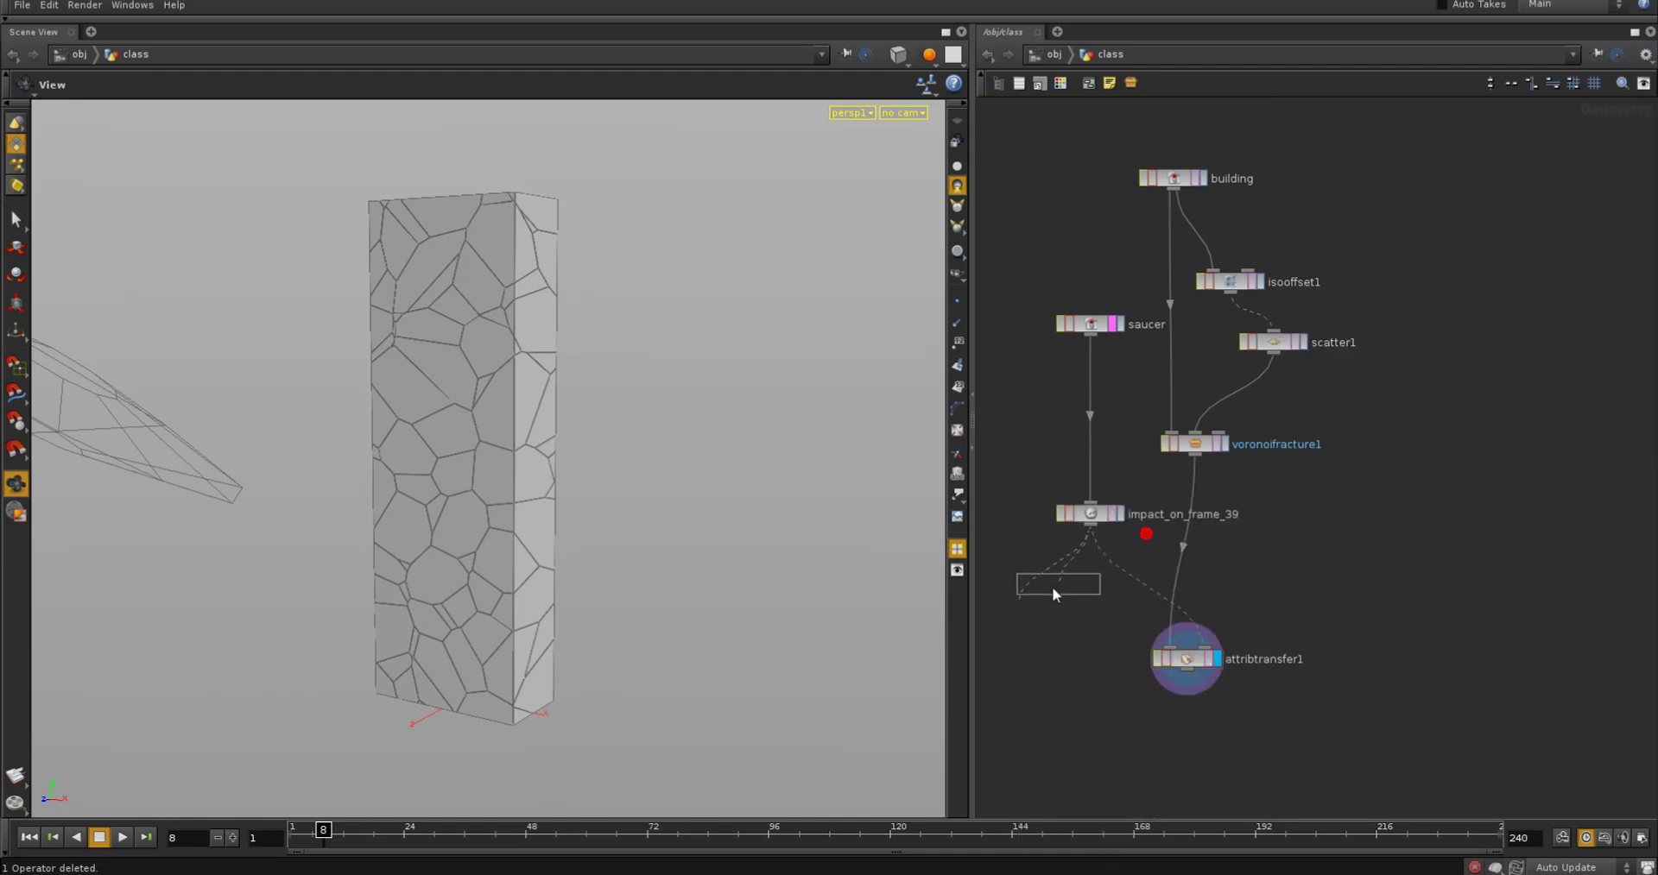
left_click(1052, 587)
left_click(1038, 600)
middle_click(1040, 607)
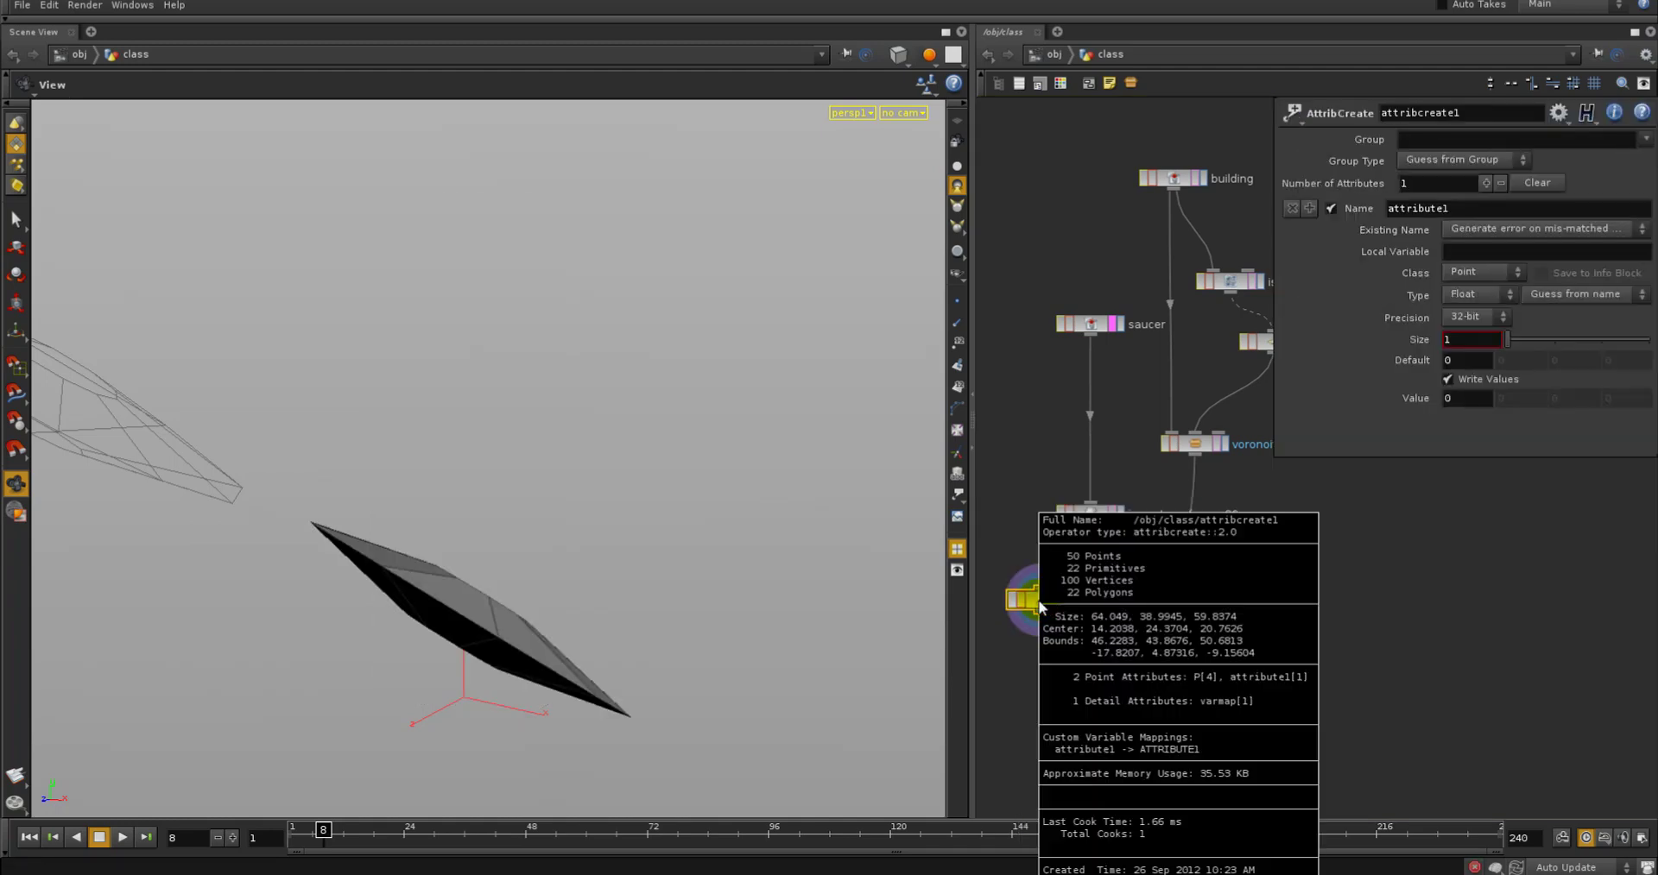
left_click(1266, 687)
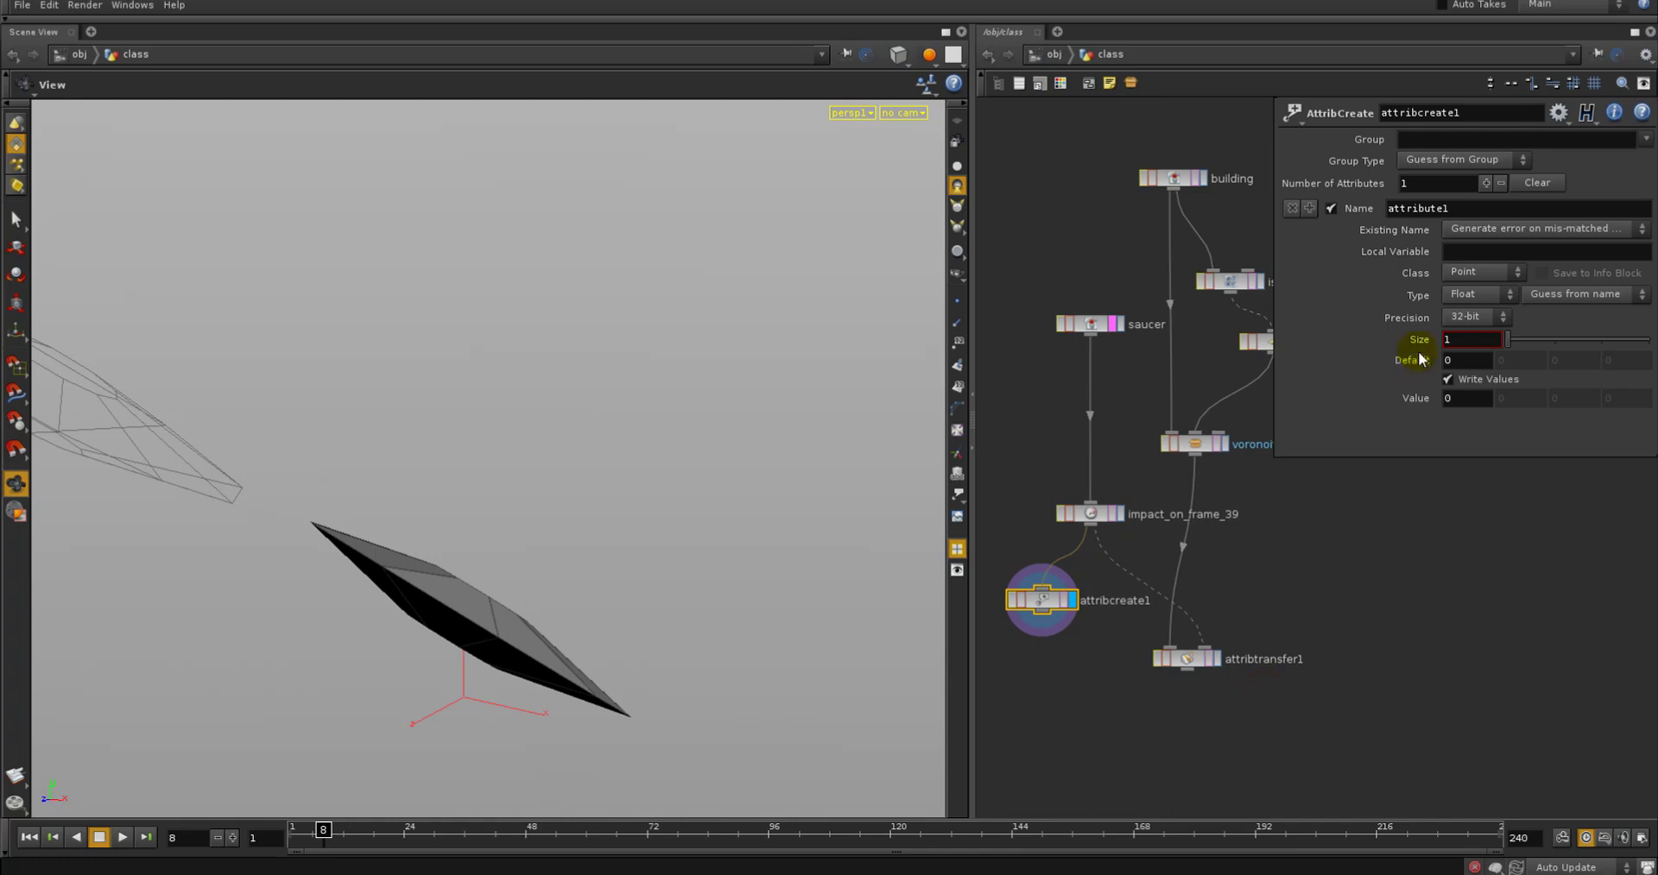
Name the new attribute collide and review its point values in the node's geometry spreadsheet
double_click(1432, 209)
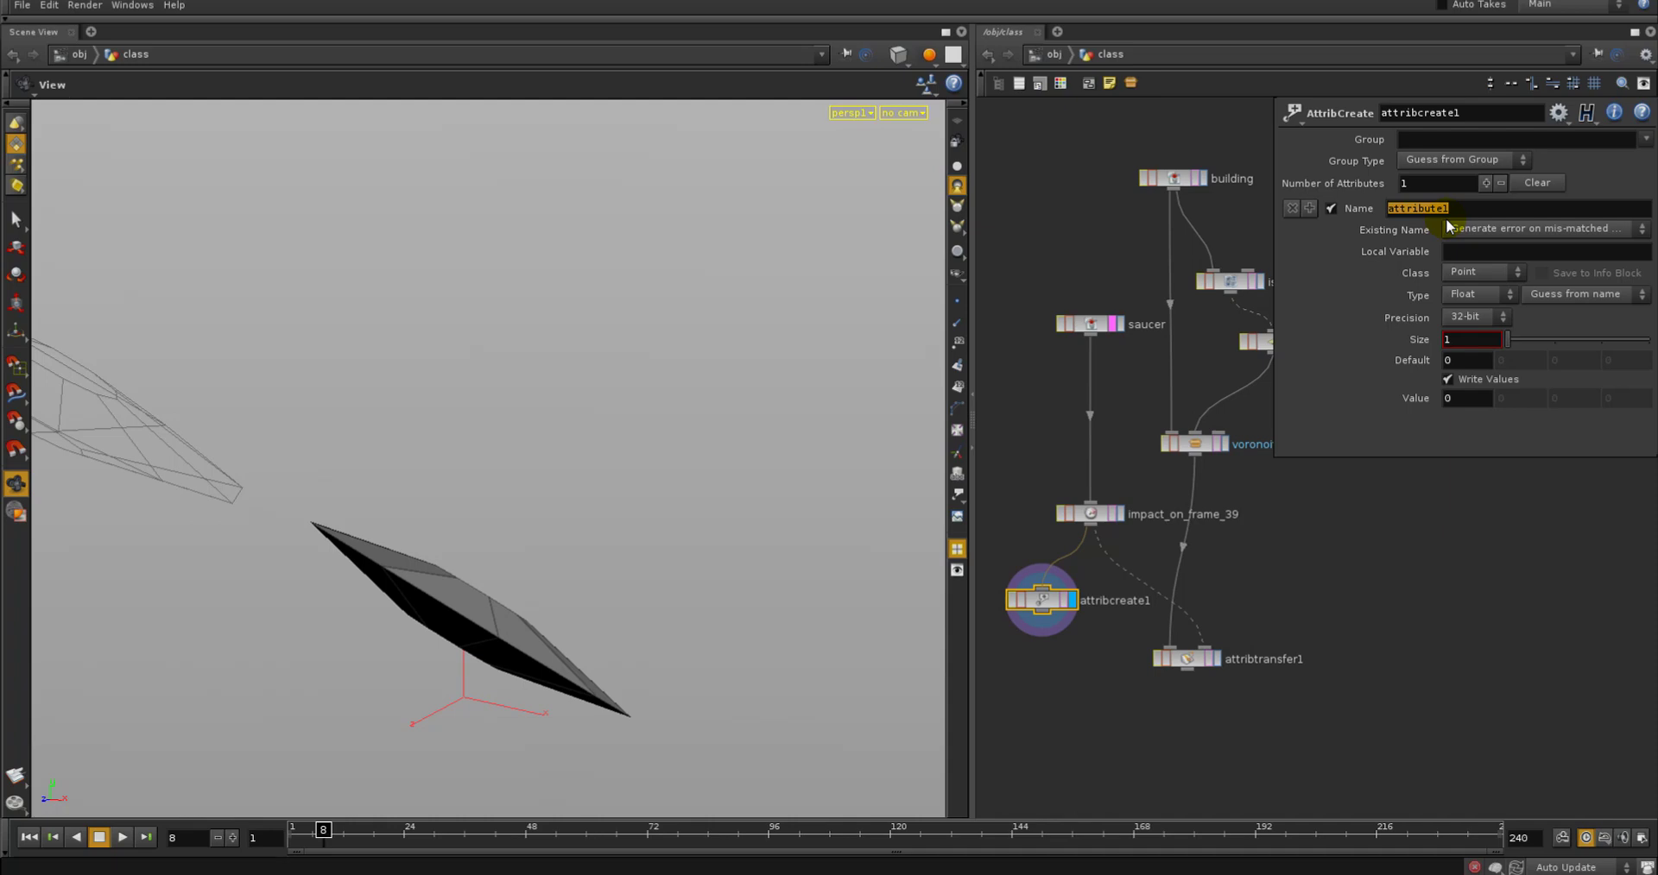
type("collide")
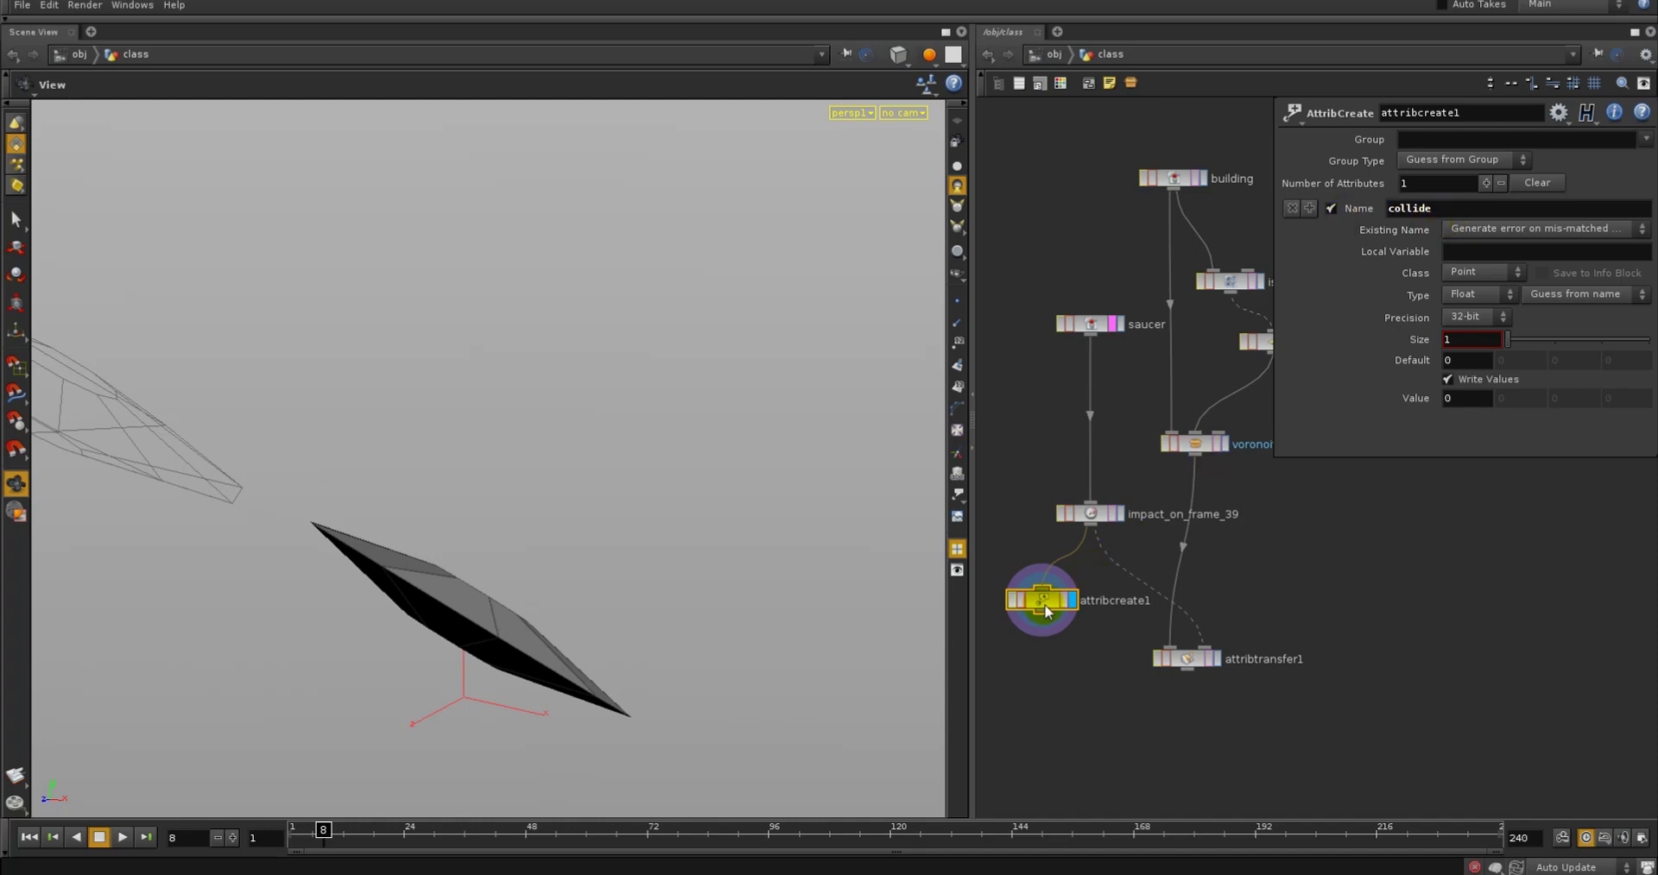
middle_click_drag(1047, 604, 1264, 681)
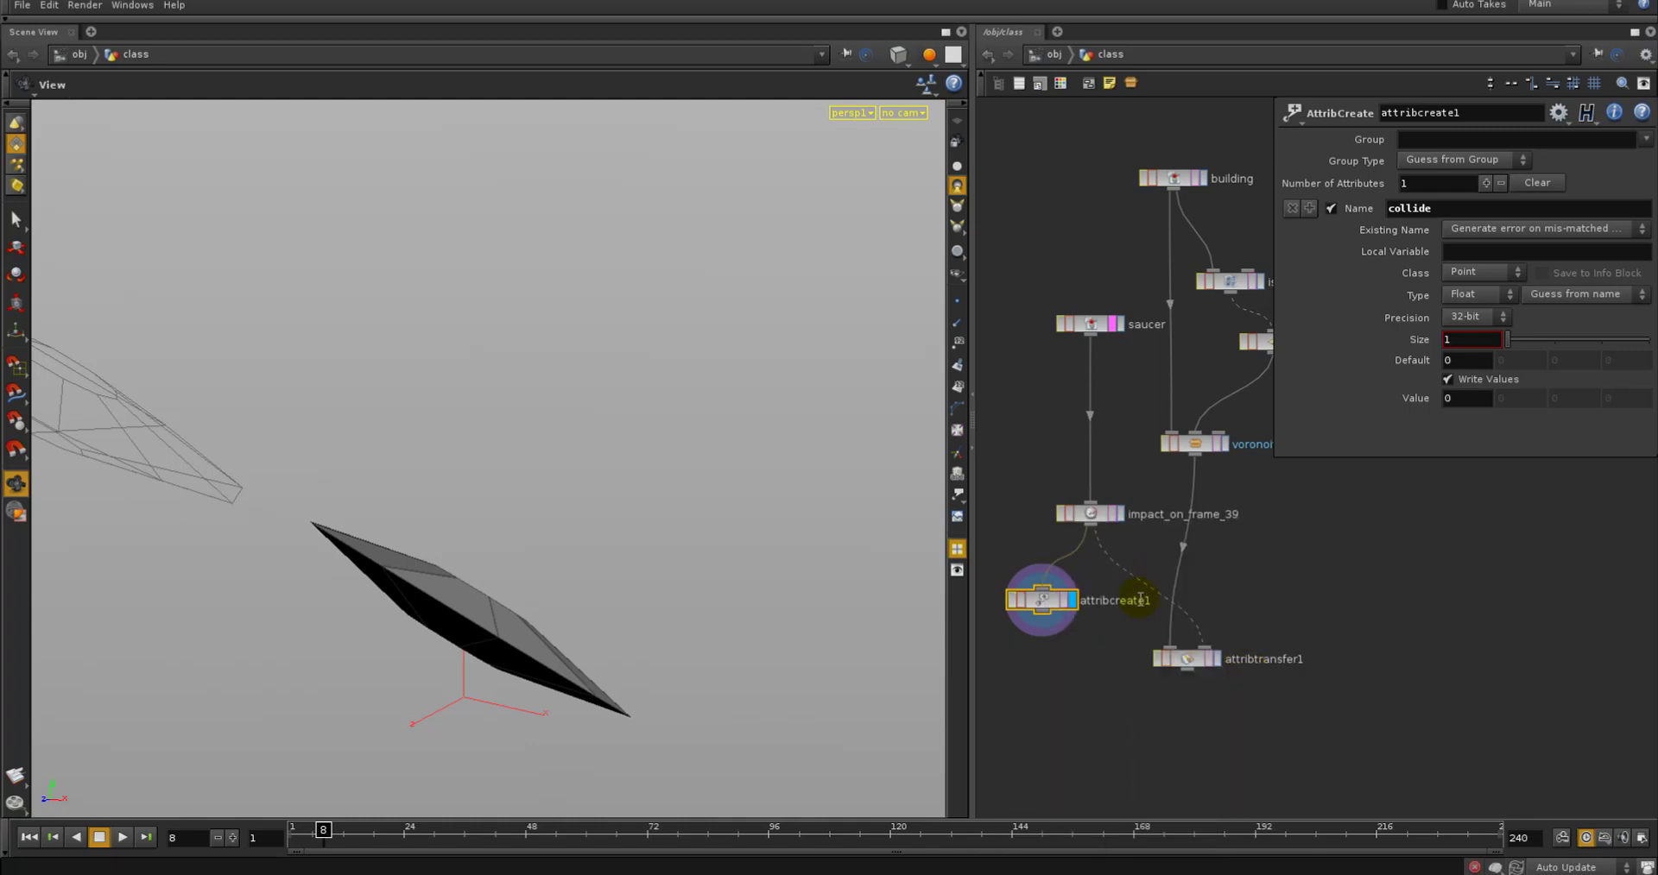
right_click(1040, 599)
left_click(1128, 438)
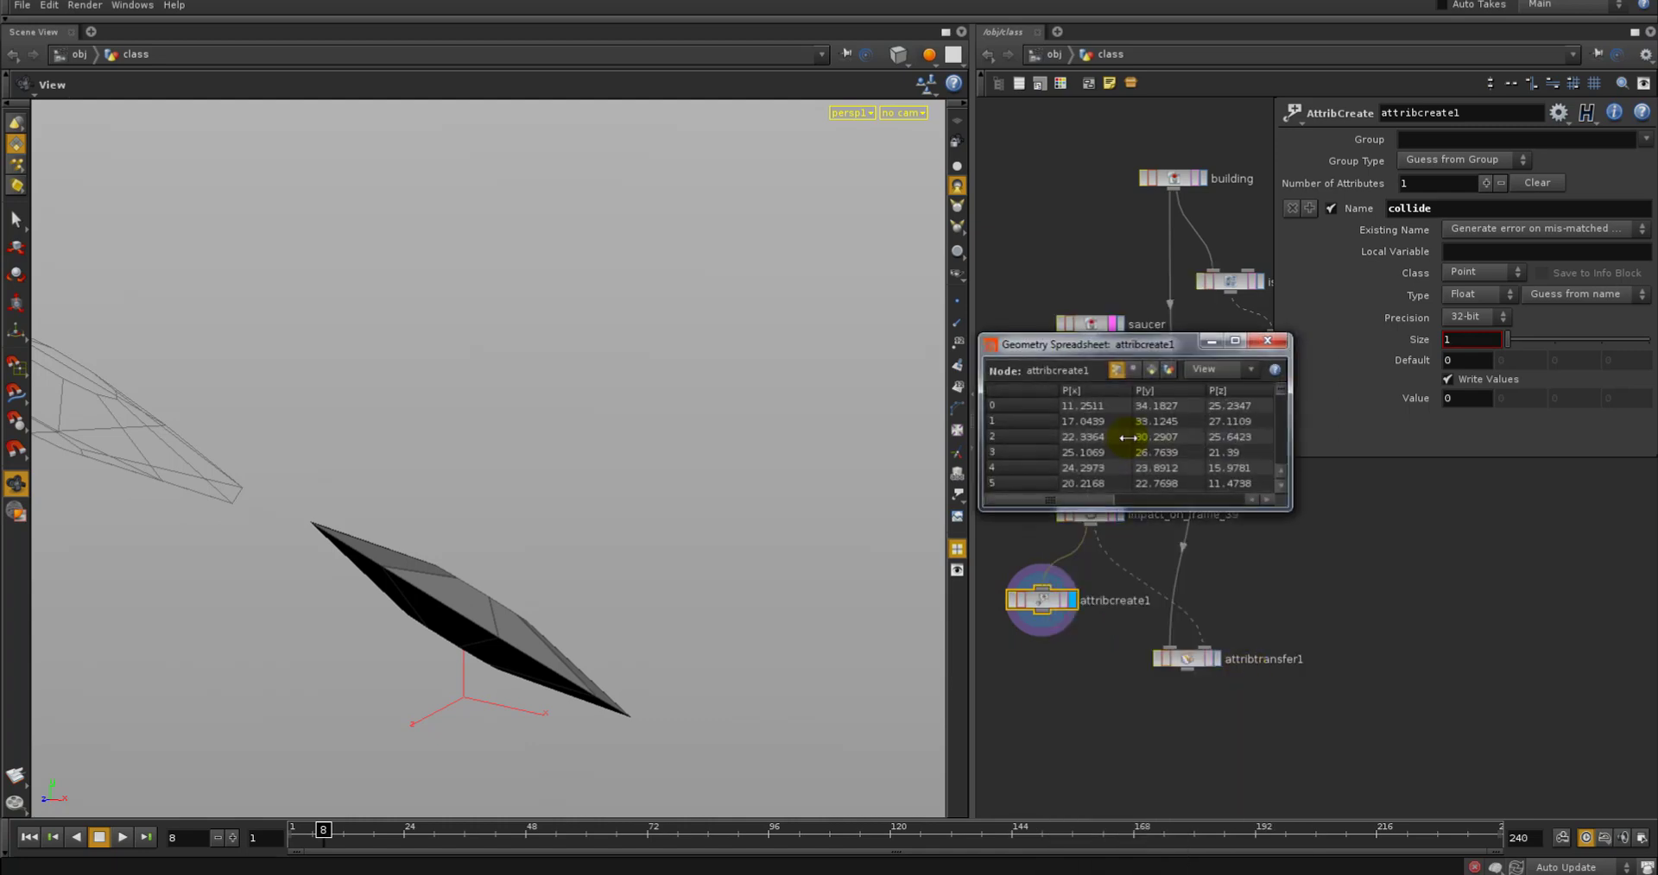
left_click_drag(1286, 505, 1436, 509)
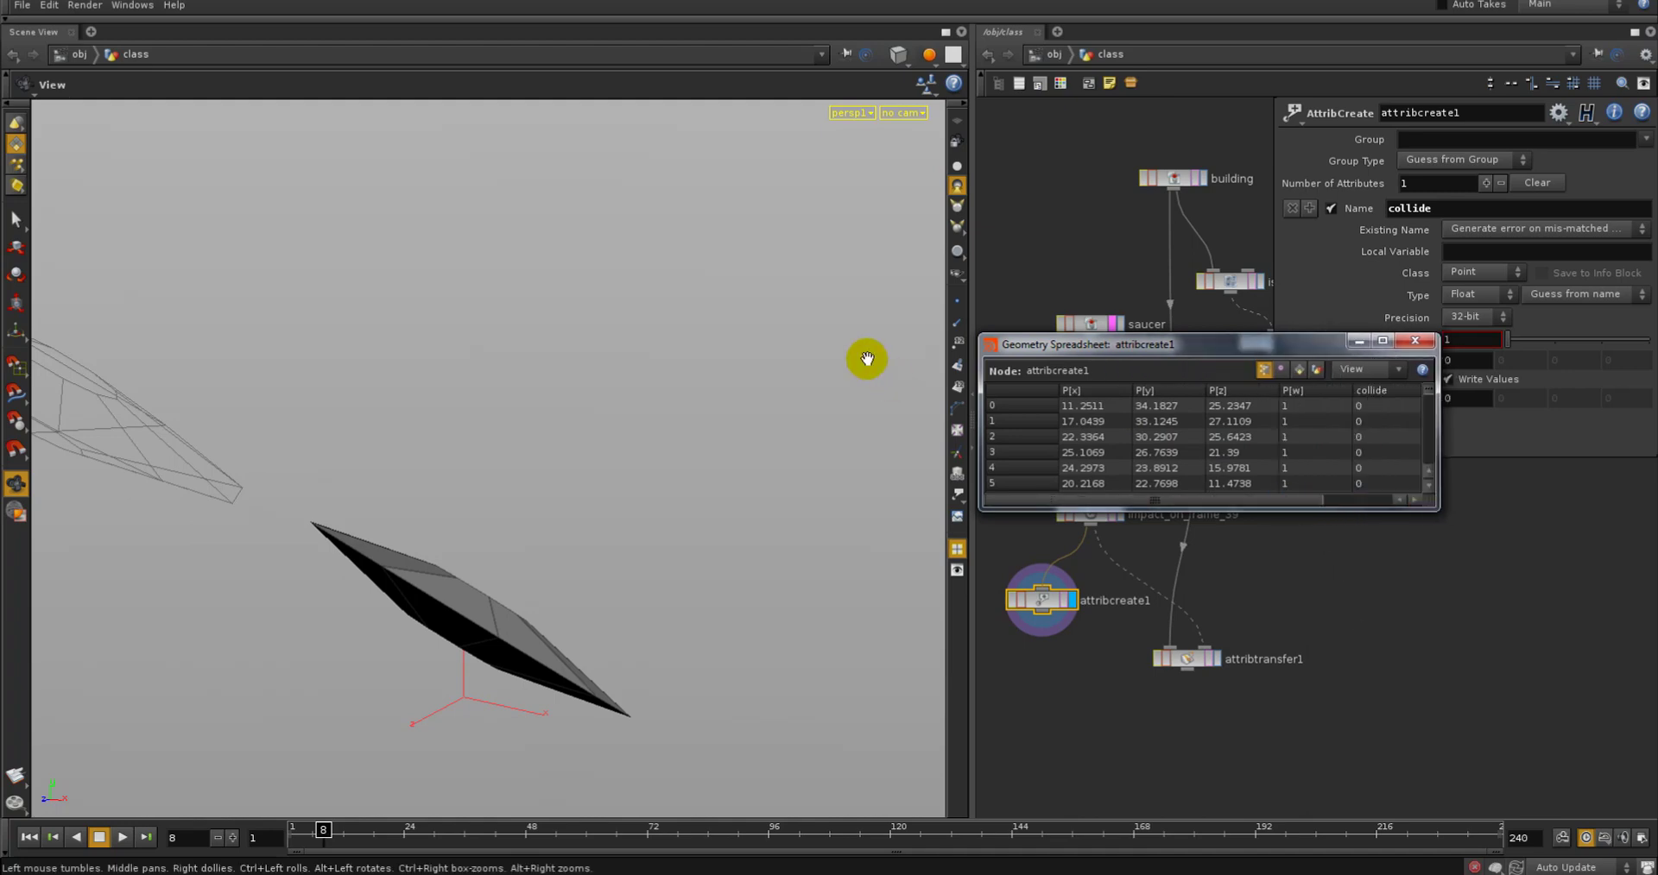
left_click_drag(982, 511, 563, 740)
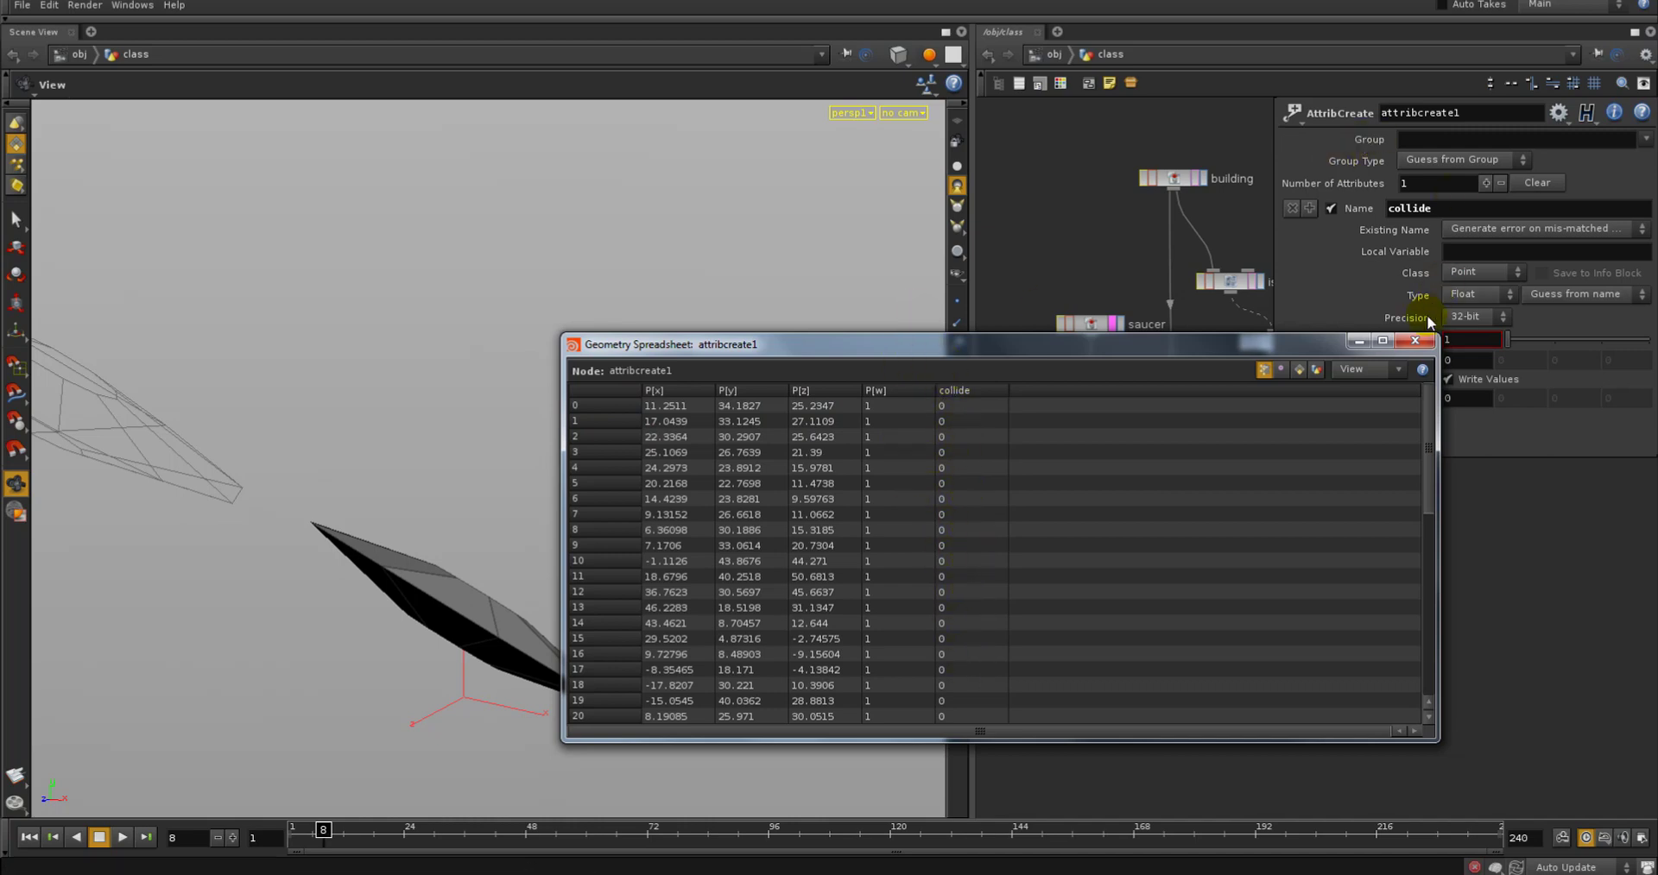
left_click(1414, 340)
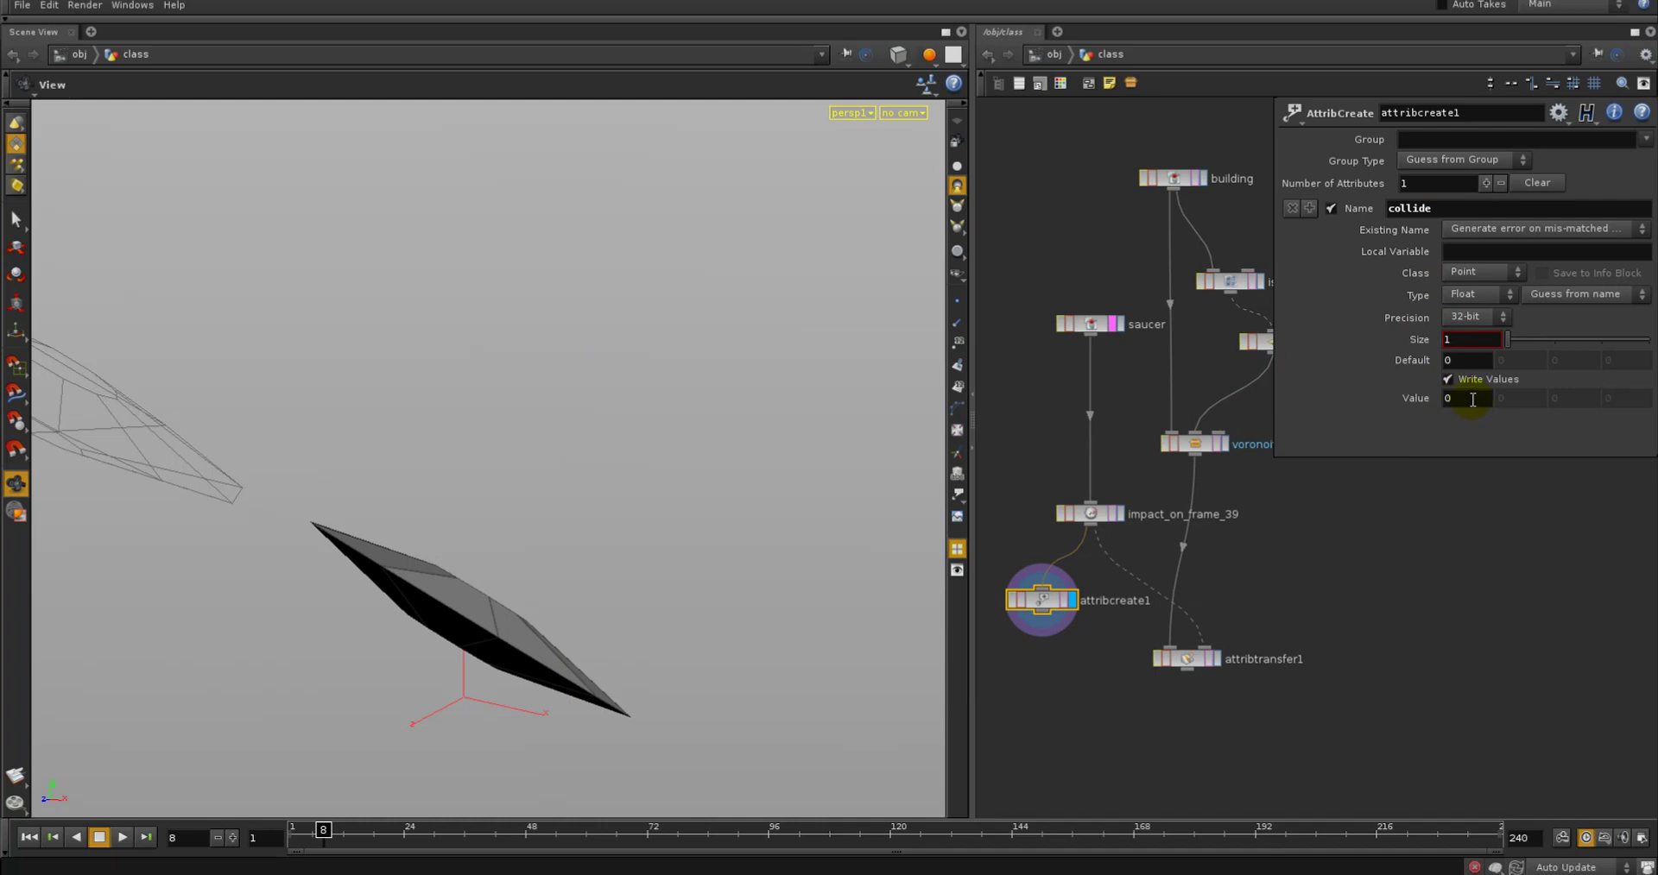
Set the collide attribute's value to 1 and rename the AttribCreate node as attrib_collide_1
left_click(1478, 510)
left_click(1042, 600)
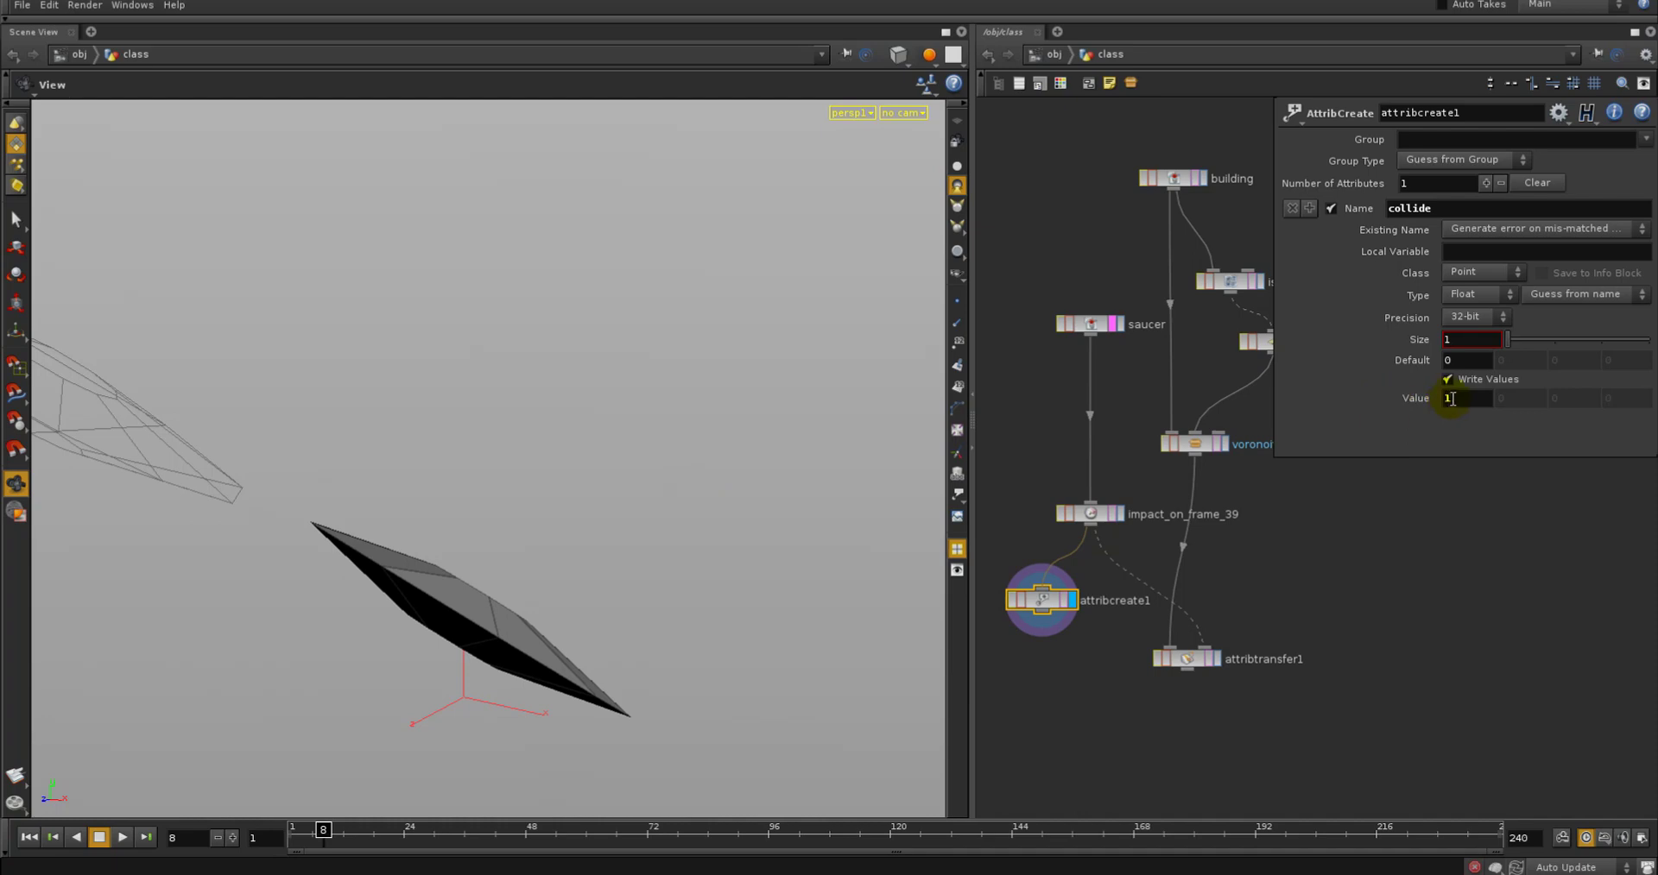
double_click(1107, 601)
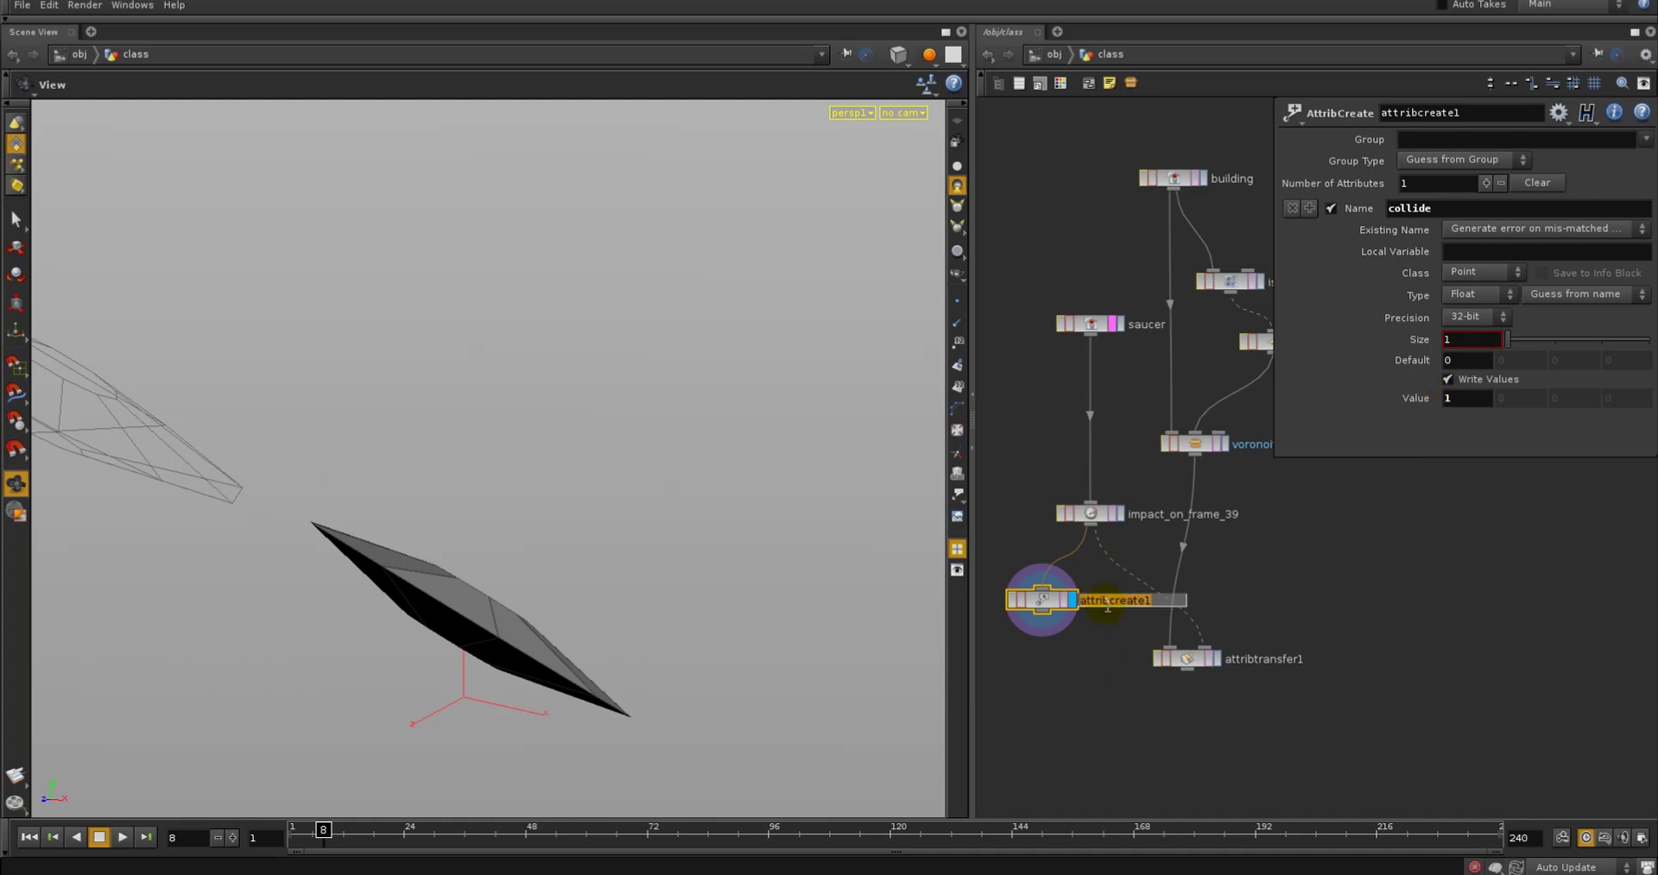
type("attrib_collide_1")
key("Return")
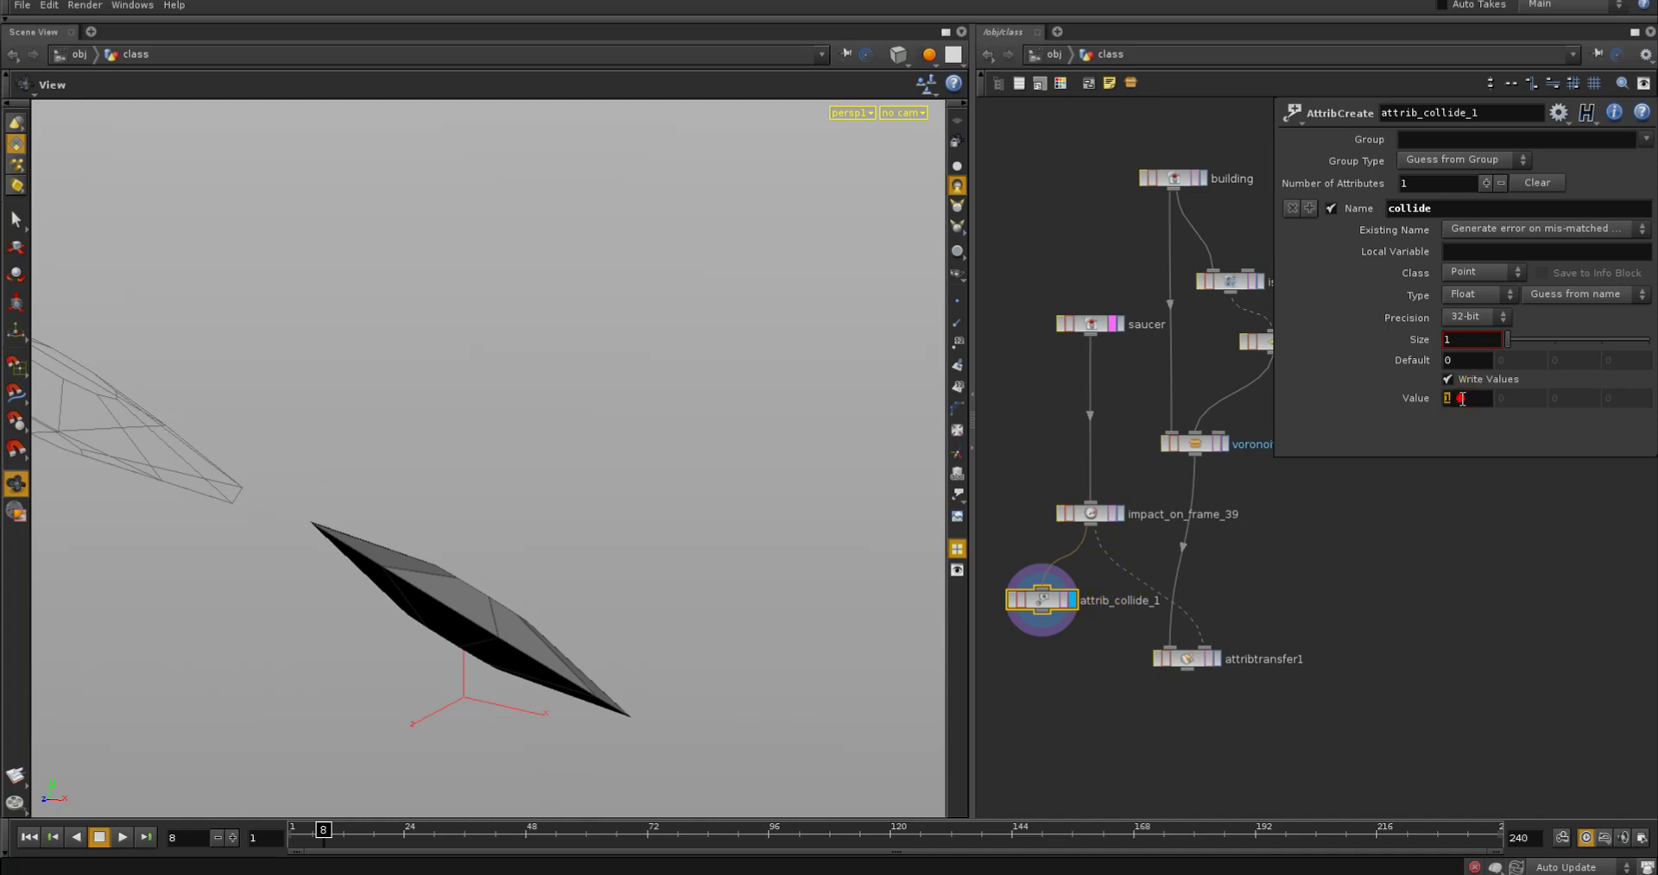
Replace the collide value with the expression opdigits(".") so it follows the number in the node name
left_click(1461, 399)
type("opdigits(\"")
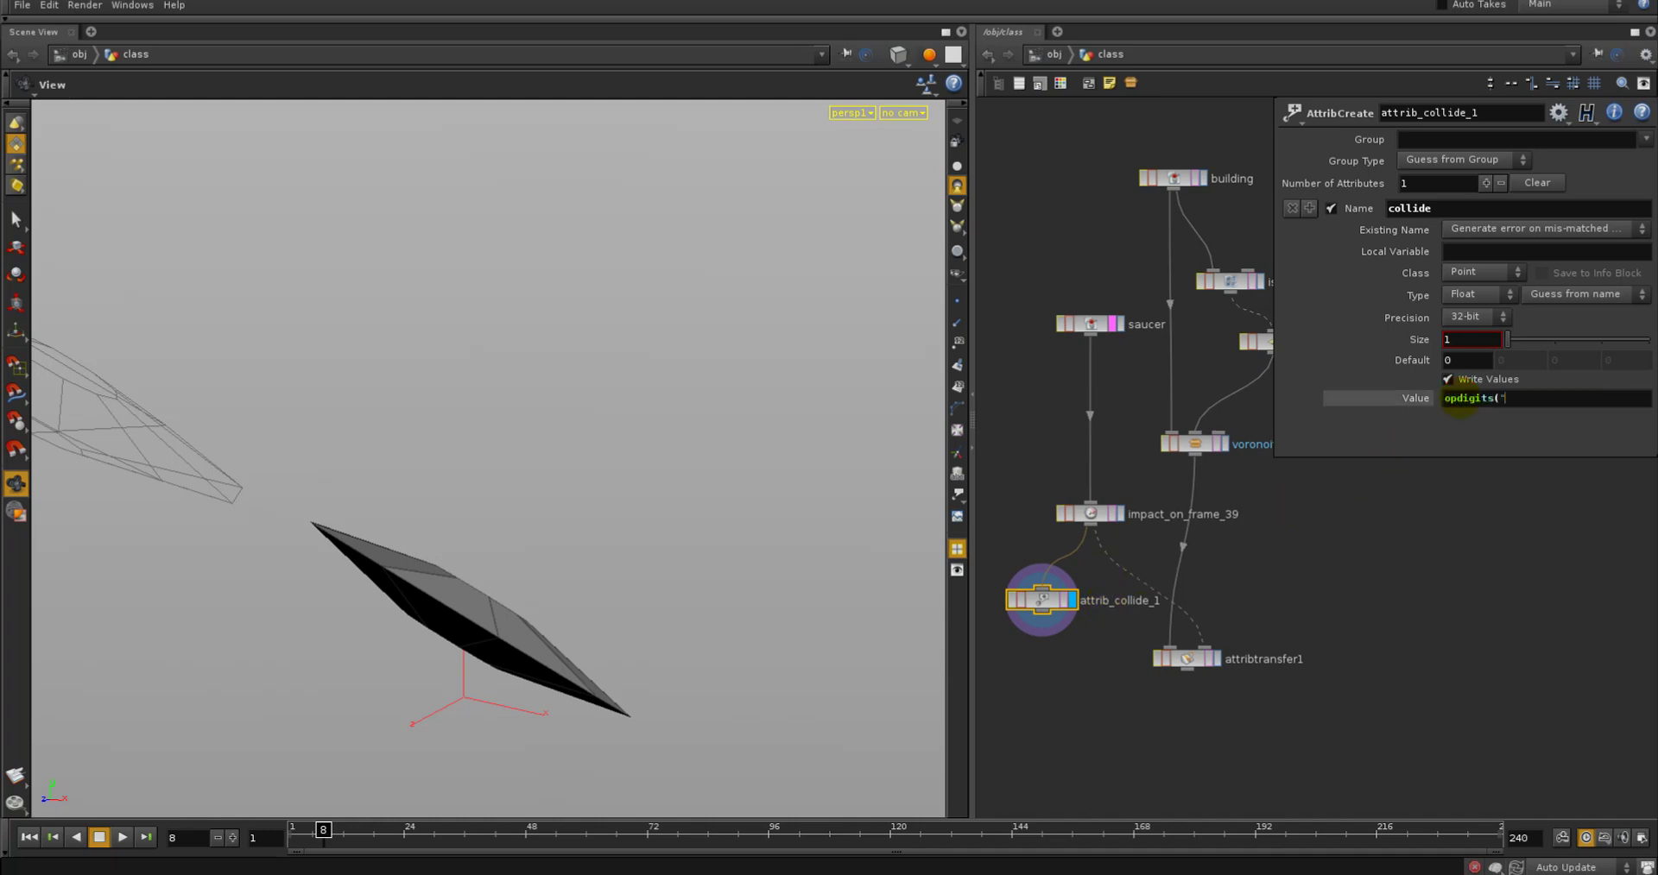
type(".\")")
key("Return")
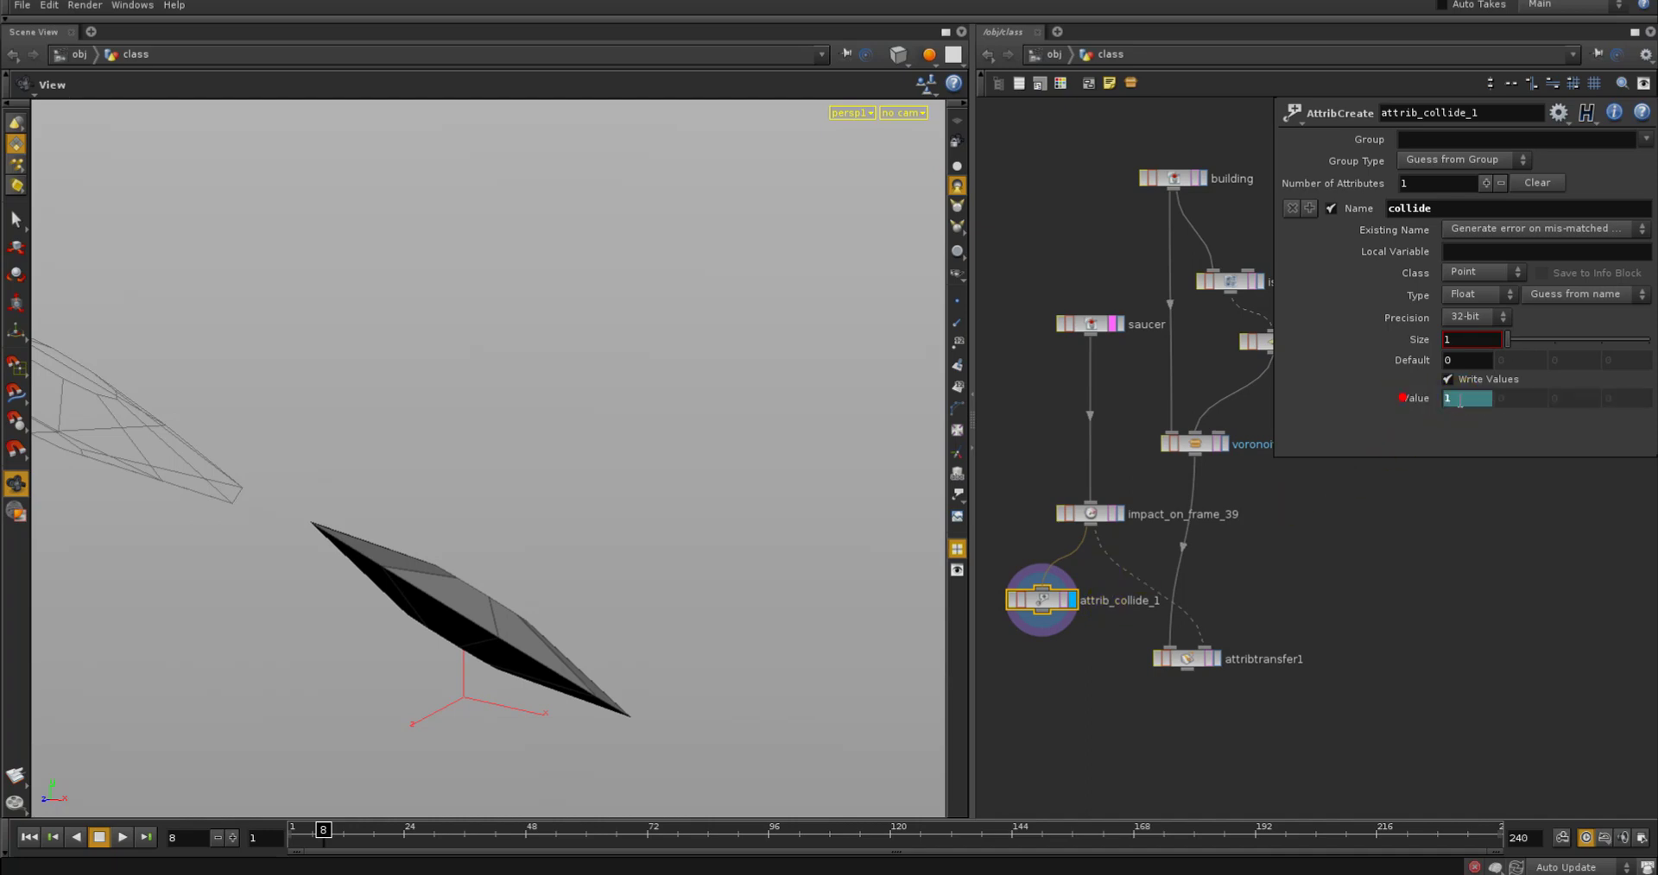
Duplicate attrib_collide_1, place the copy beside the fracture branch and rename it attrib_collide_0
key("ctrl+c")
key("ctrl+v")
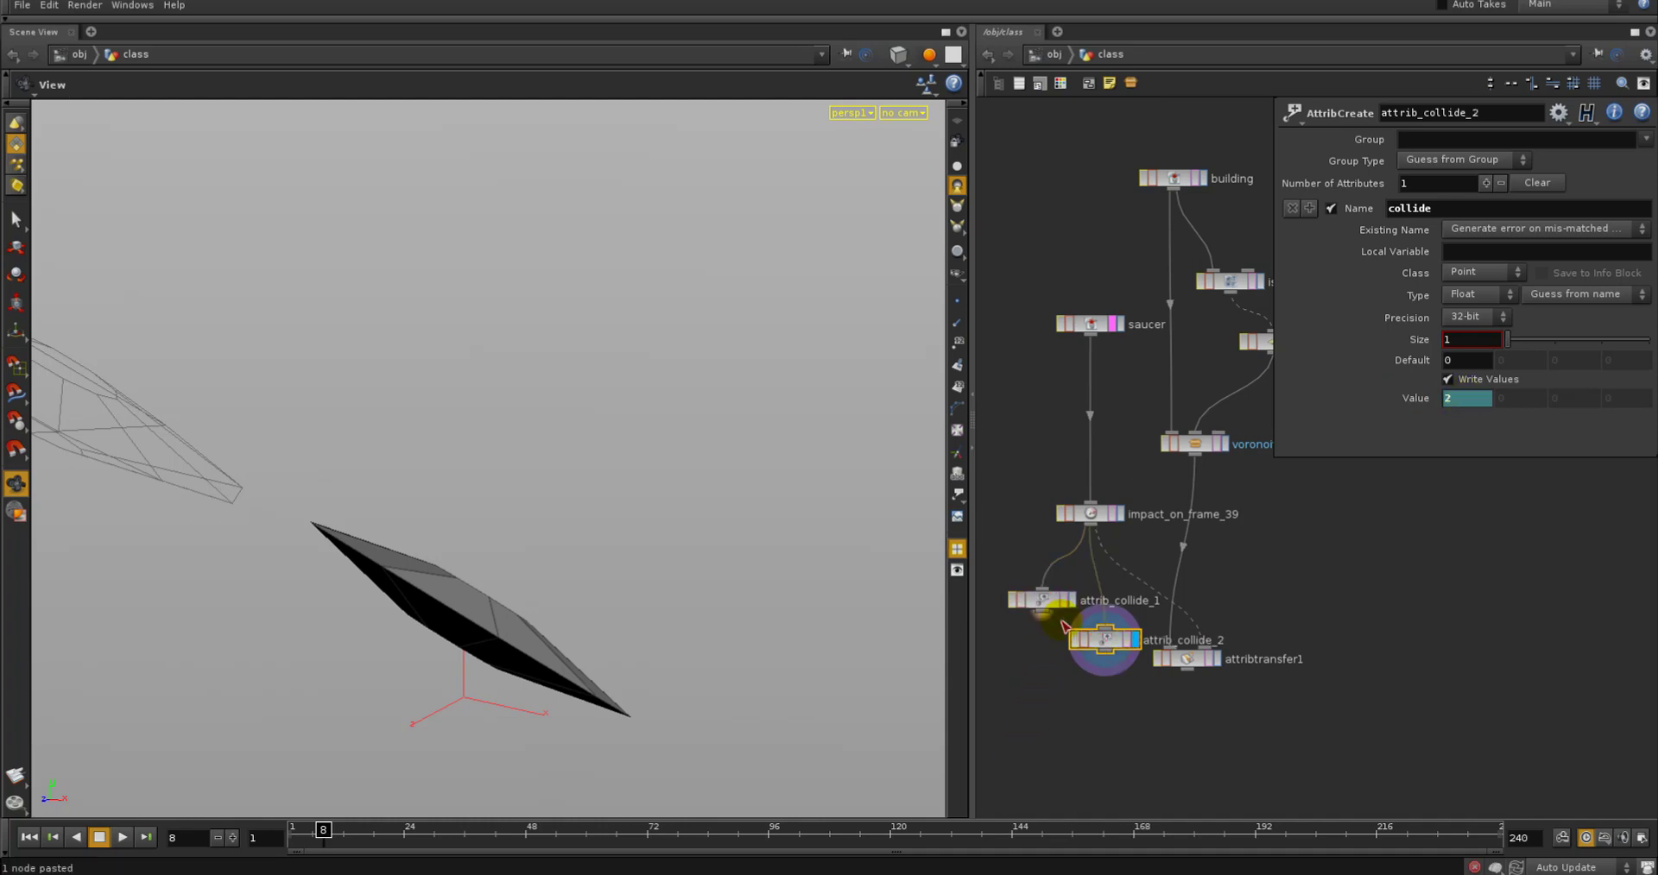
left_click_drag(1112, 641, 1265, 583)
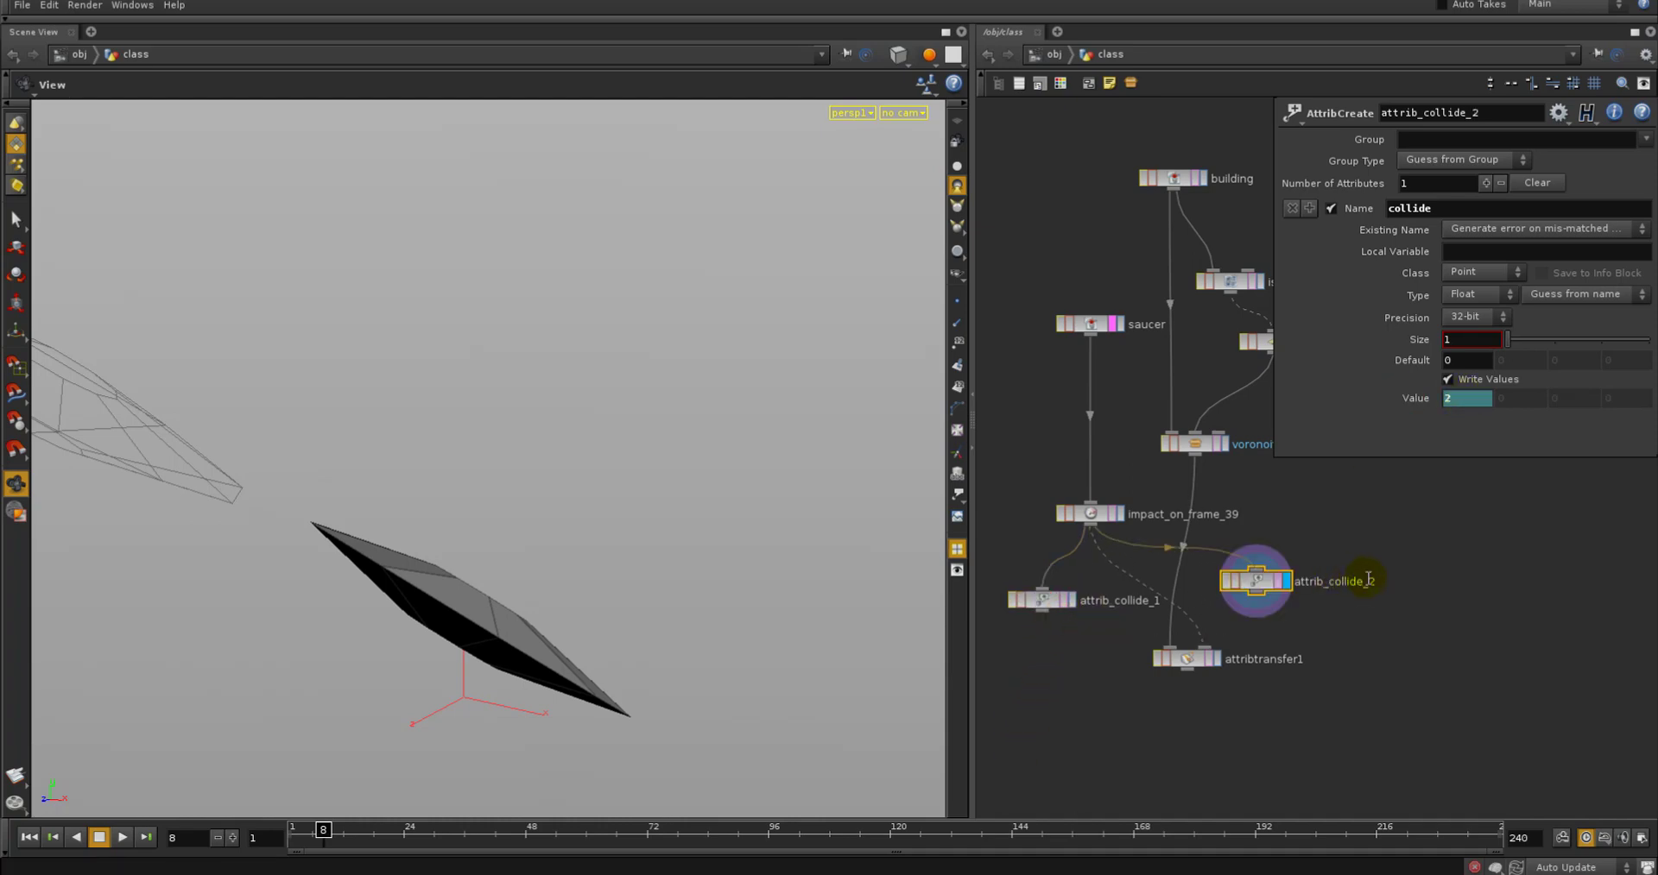
left_click_drag(1366, 581, 1591, 606)
type("0")
key("Return")
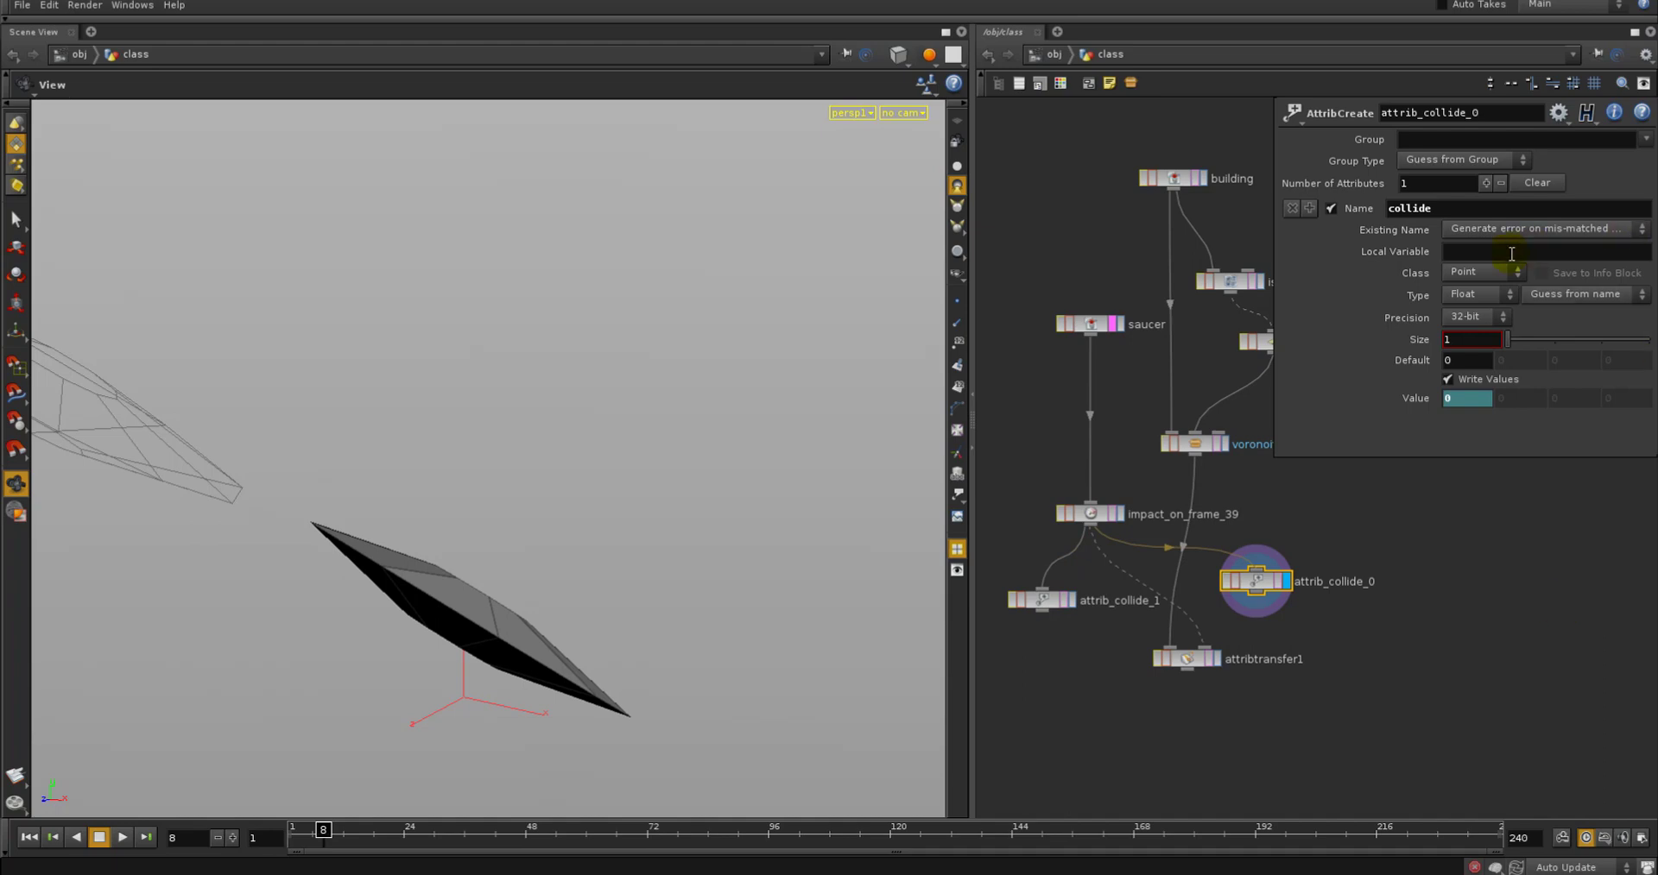
Insert attrib_collide_0 between voronoifracture1 and attribtransfer1's first input, aligned beneath the fracture node
left_click(1256, 568)
left_click(1199, 459)
middle_click_drag(1372, 631, 1319, 642)
left_click(1292, 616)
left_click(1203, 672)
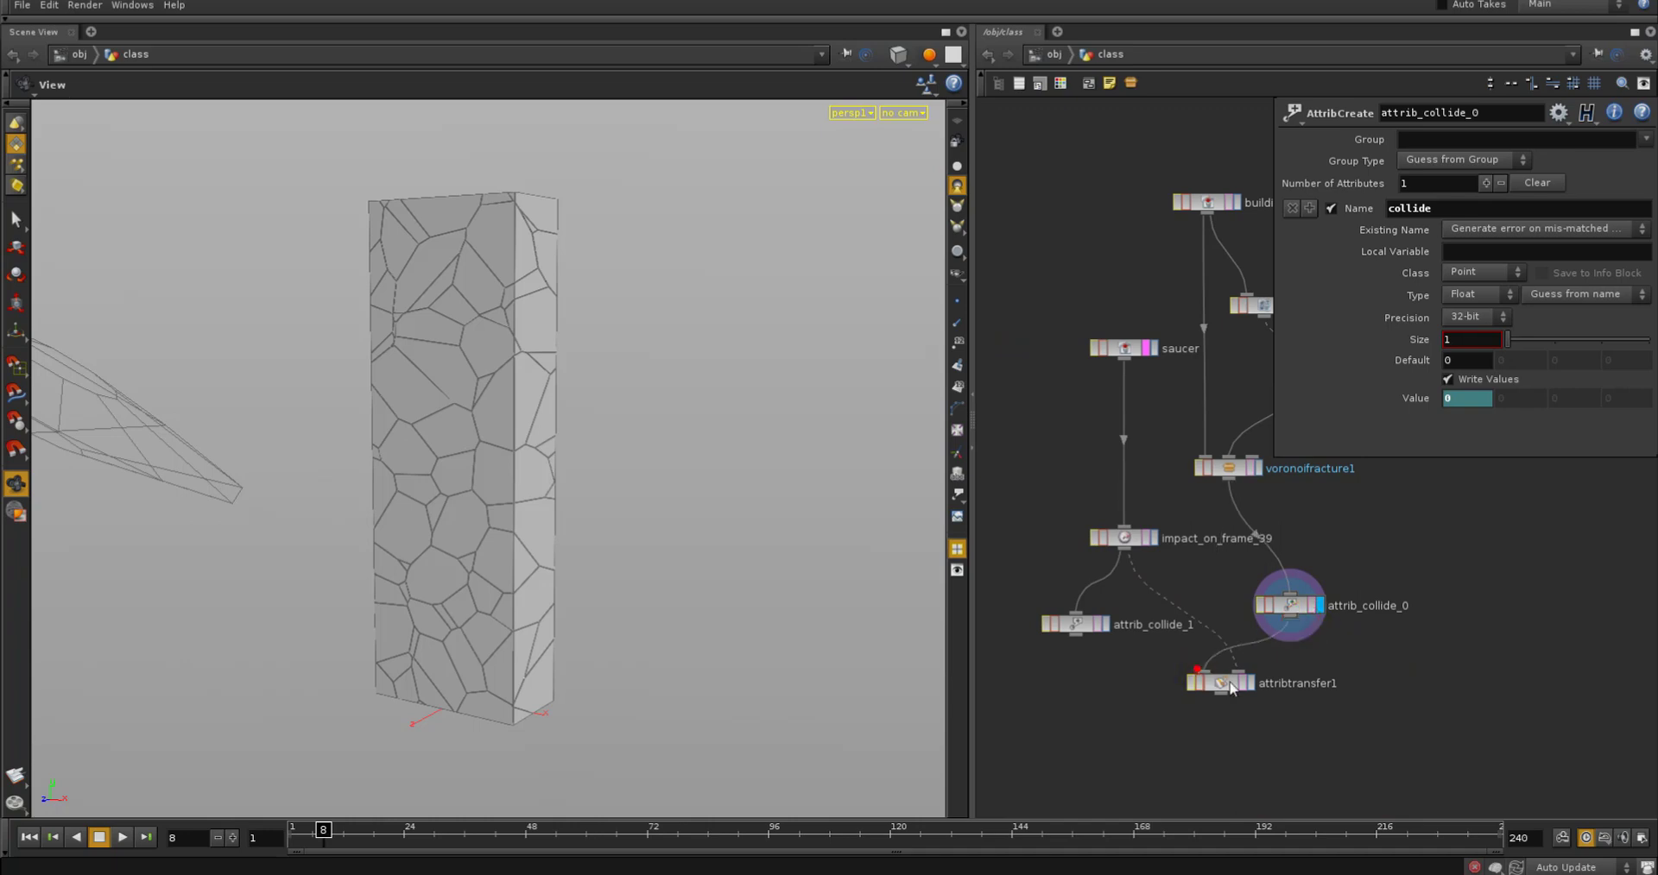
left_click_drag(1297, 613, 1236, 592)
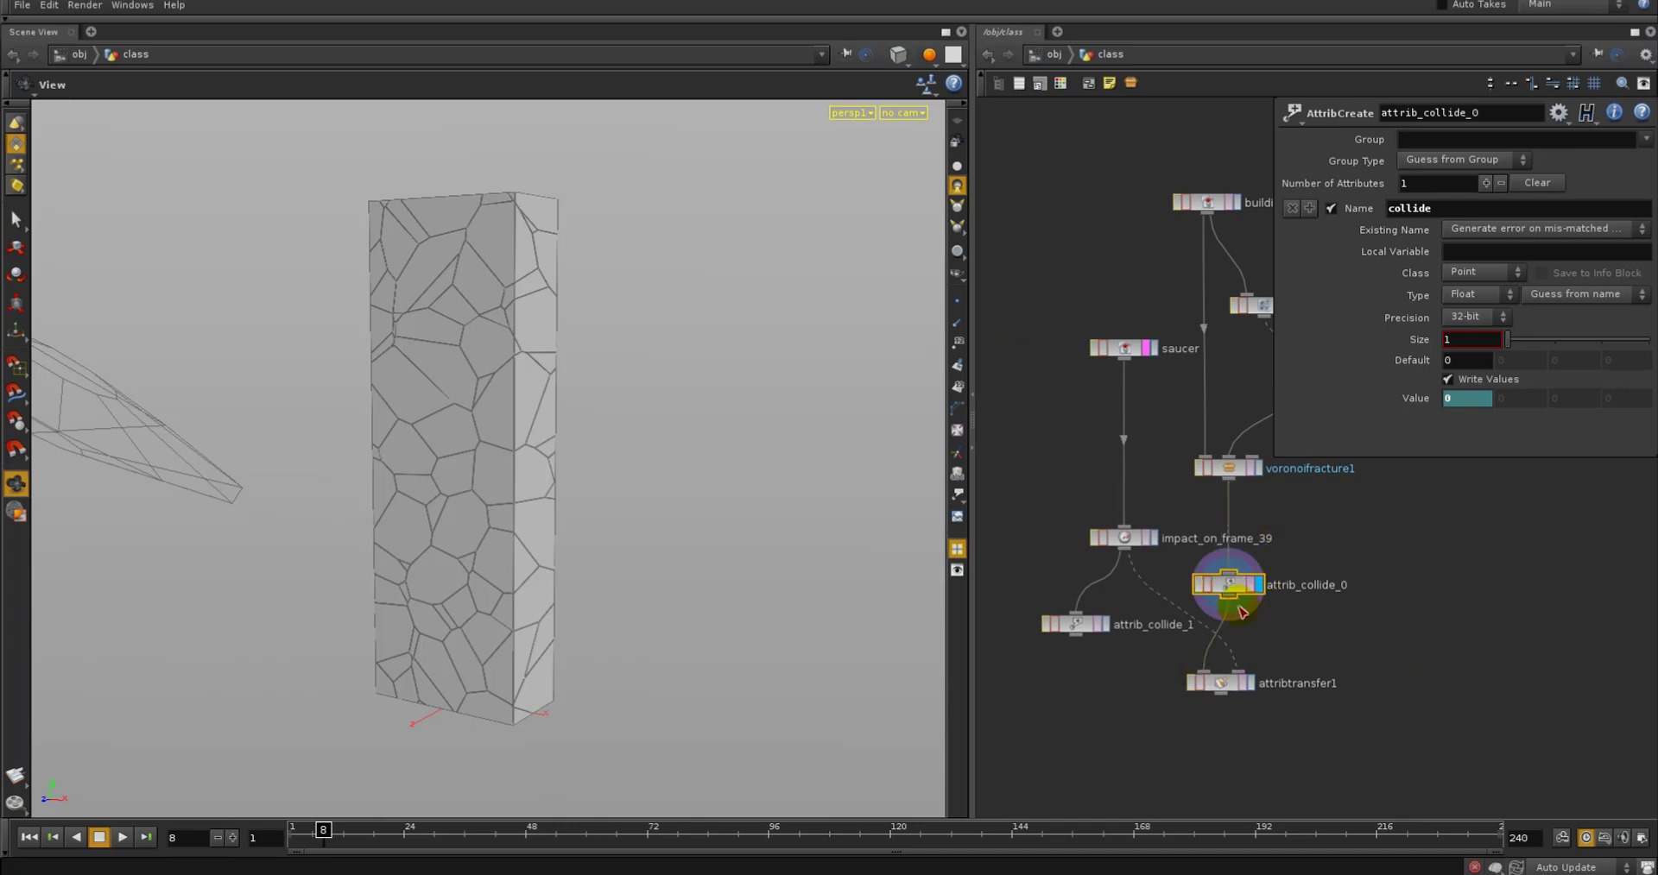
Wire attrib_collide_1 into attribtransfer1's second input, reposition attribtransfer1 and display it
left_click(1076, 637)
left_click(1237, 672)
left_click_drag(1227, 684, 1196, 694)
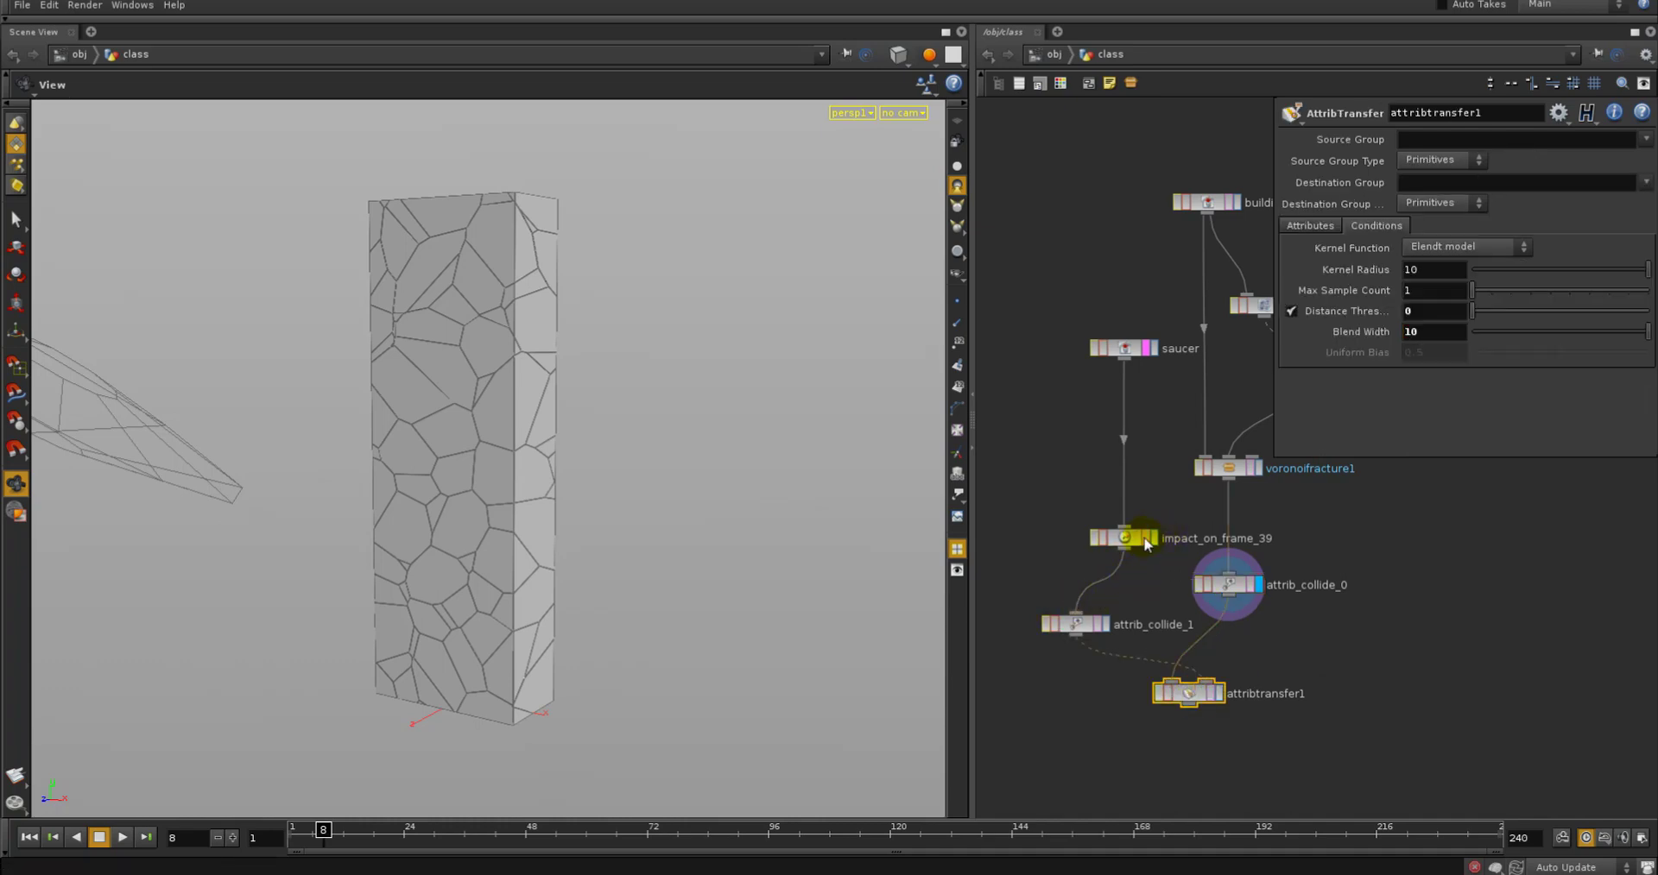
left_click(1216, 694)
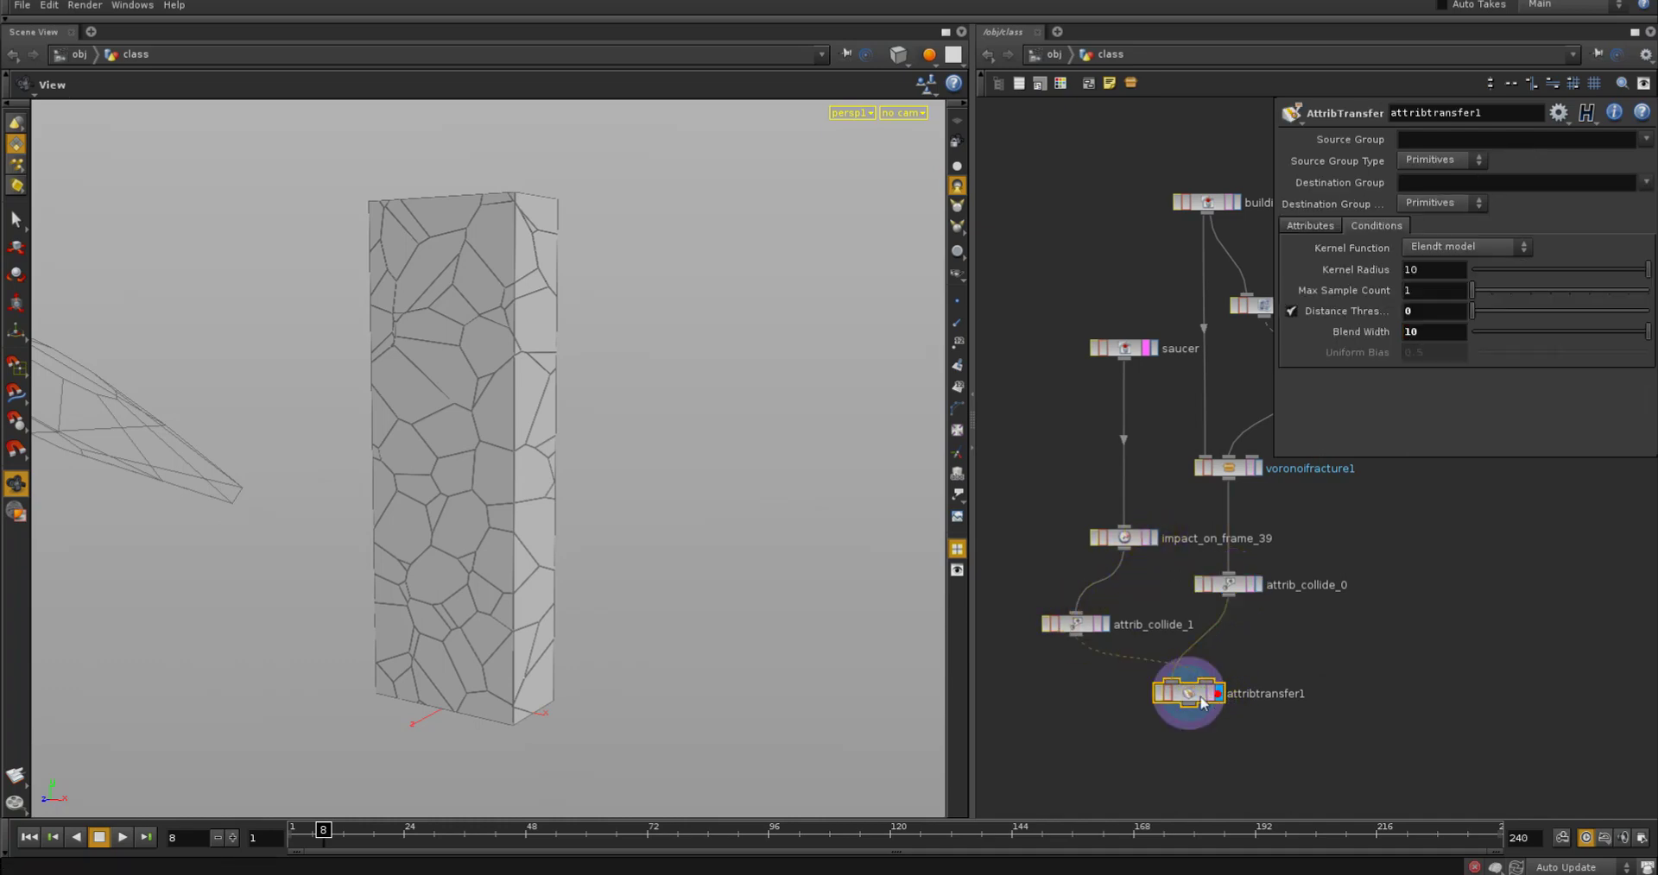
Limit attribtransfer1 to the point attribute collide, with primitive attribute transfer turned off
left_click(1330, 226)
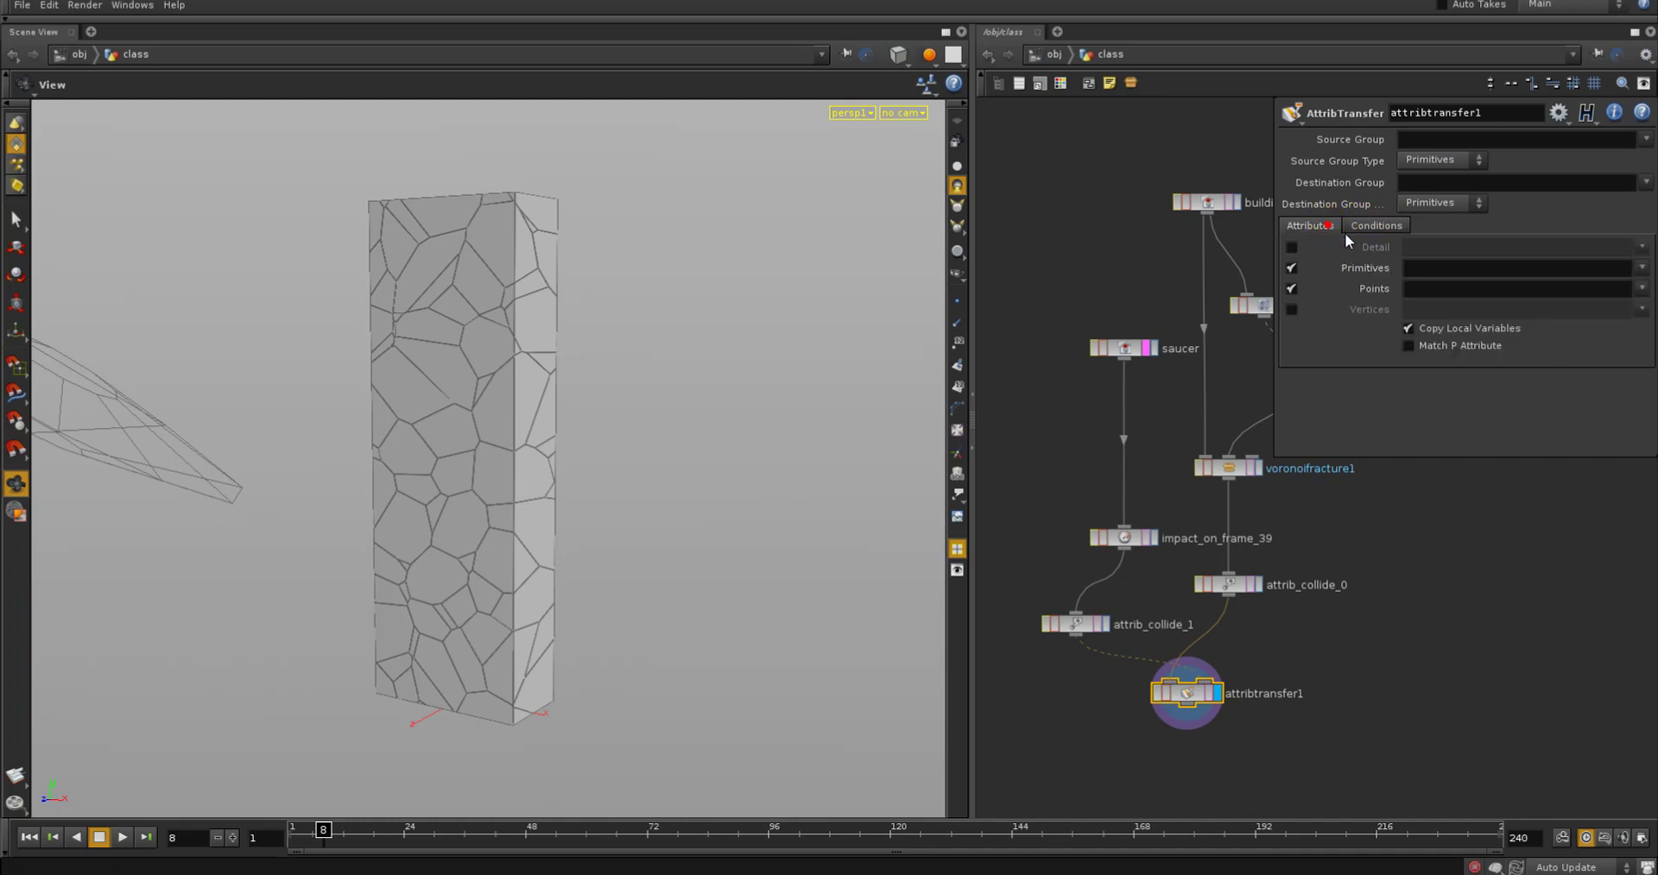
left_click(1291, 268)
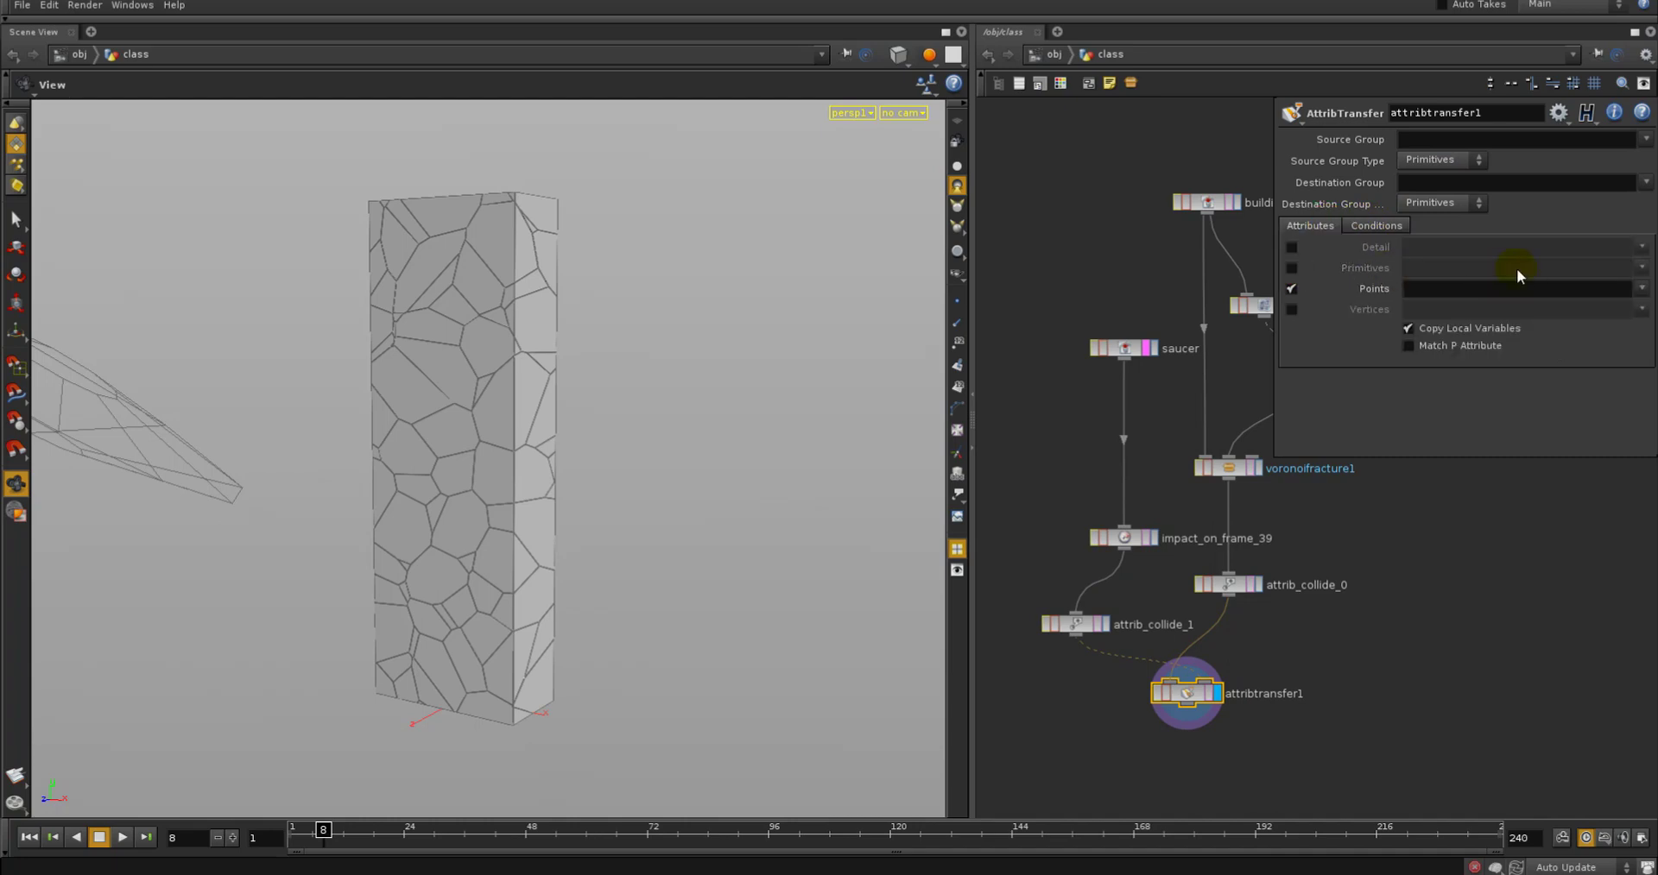
left_click(1075, 623)
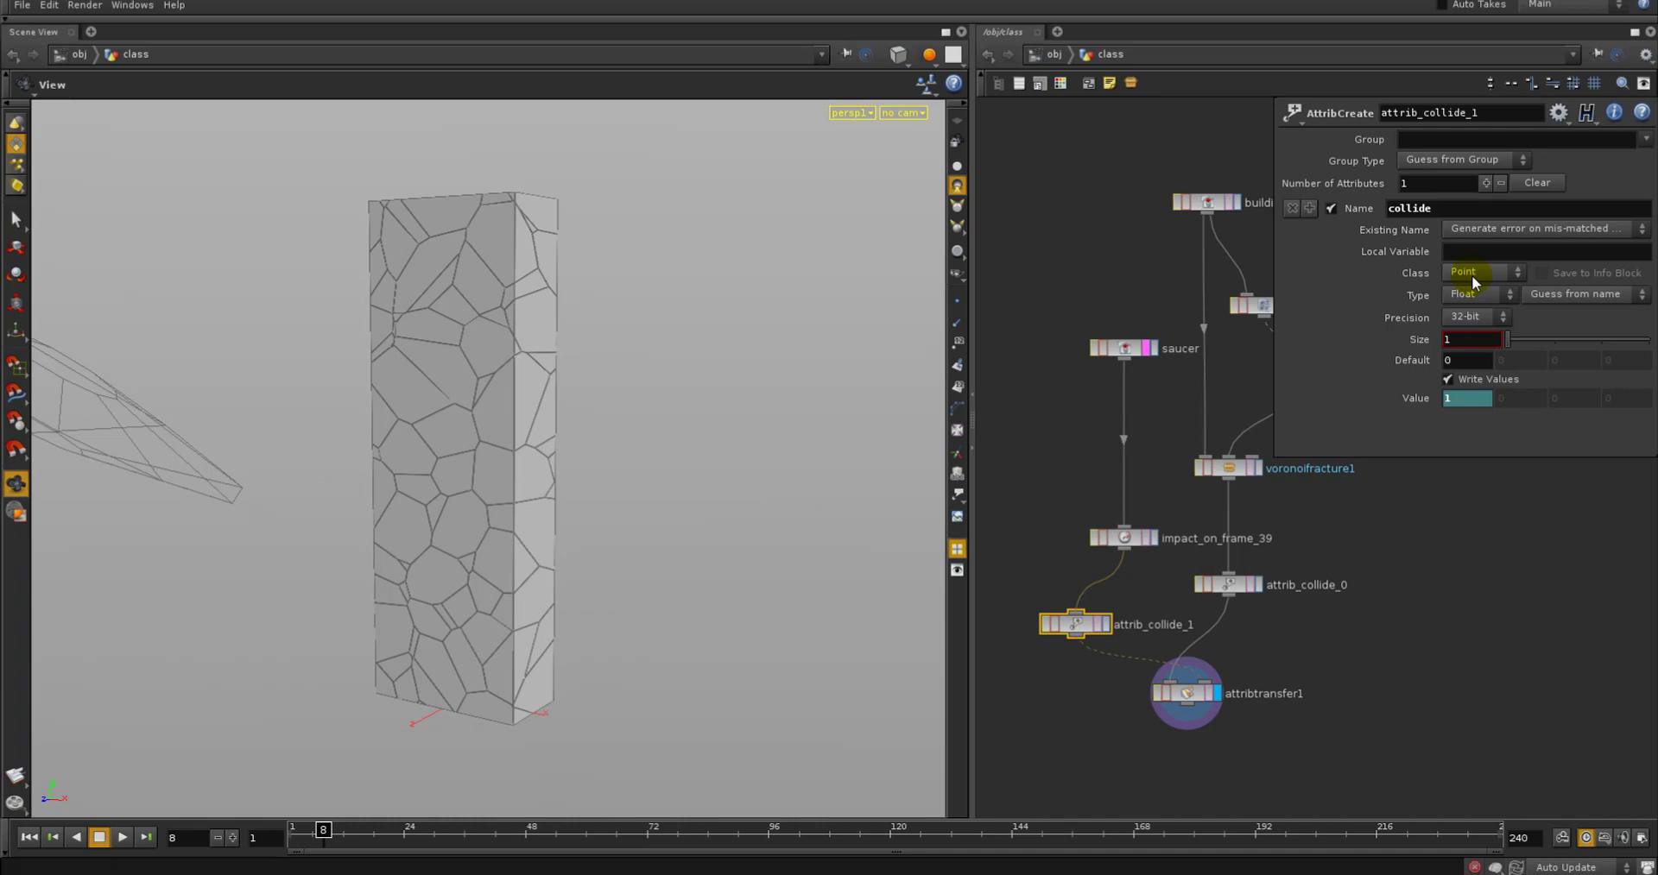
left_click(1471, 275)
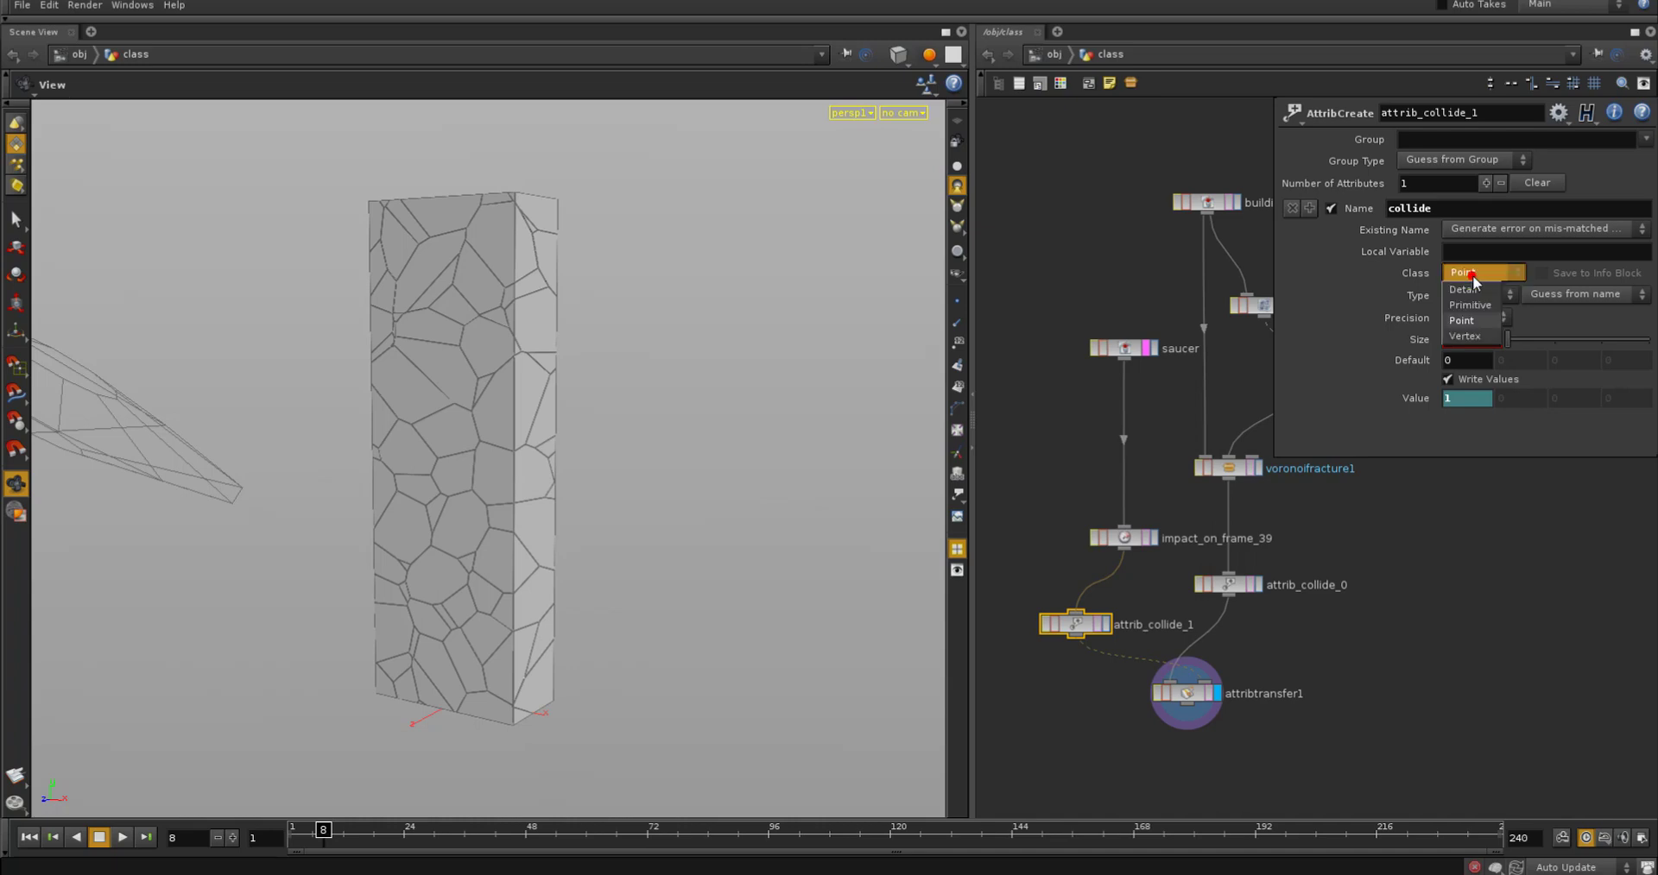
left_click(1064, 567)
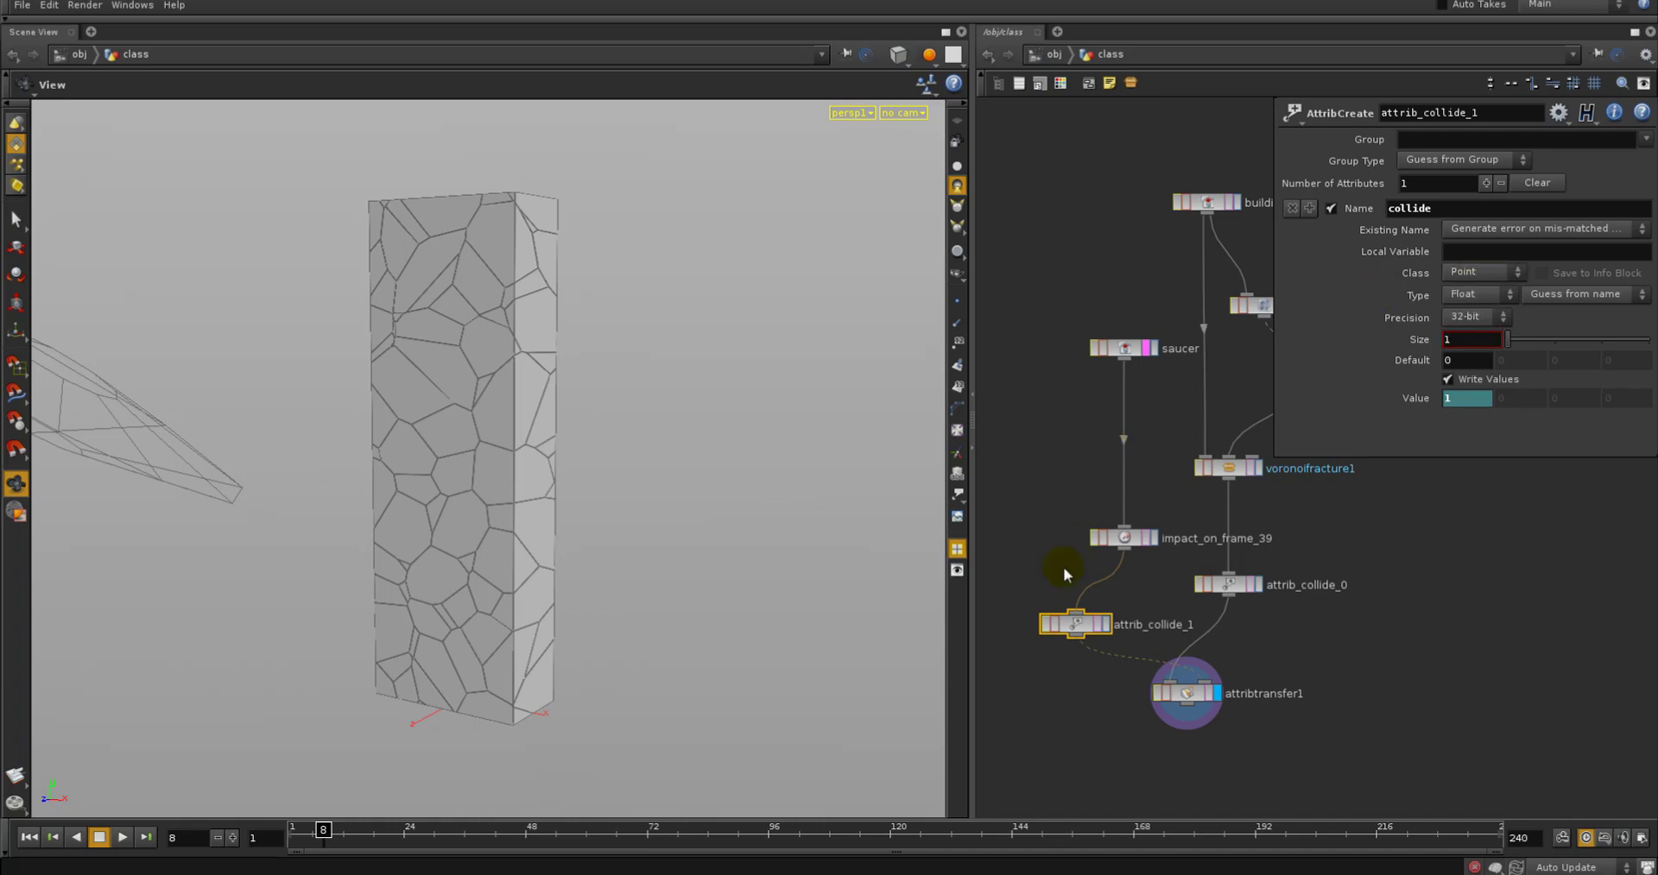
left_click(1184, 710)
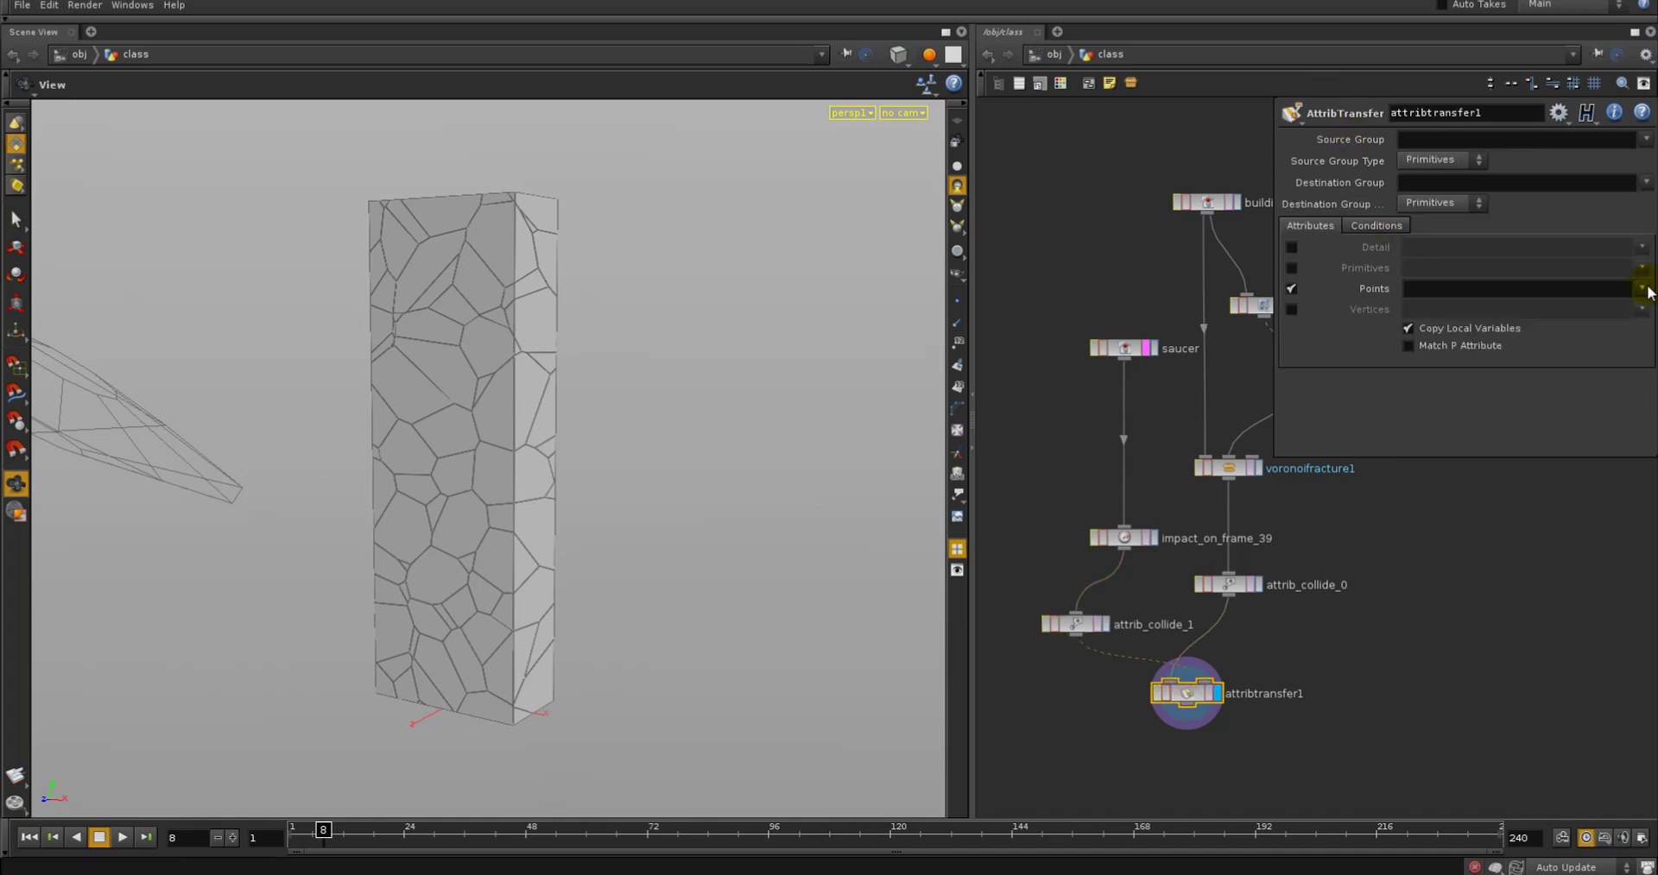
left_click(1646, 290)
left_click(1635, 319)
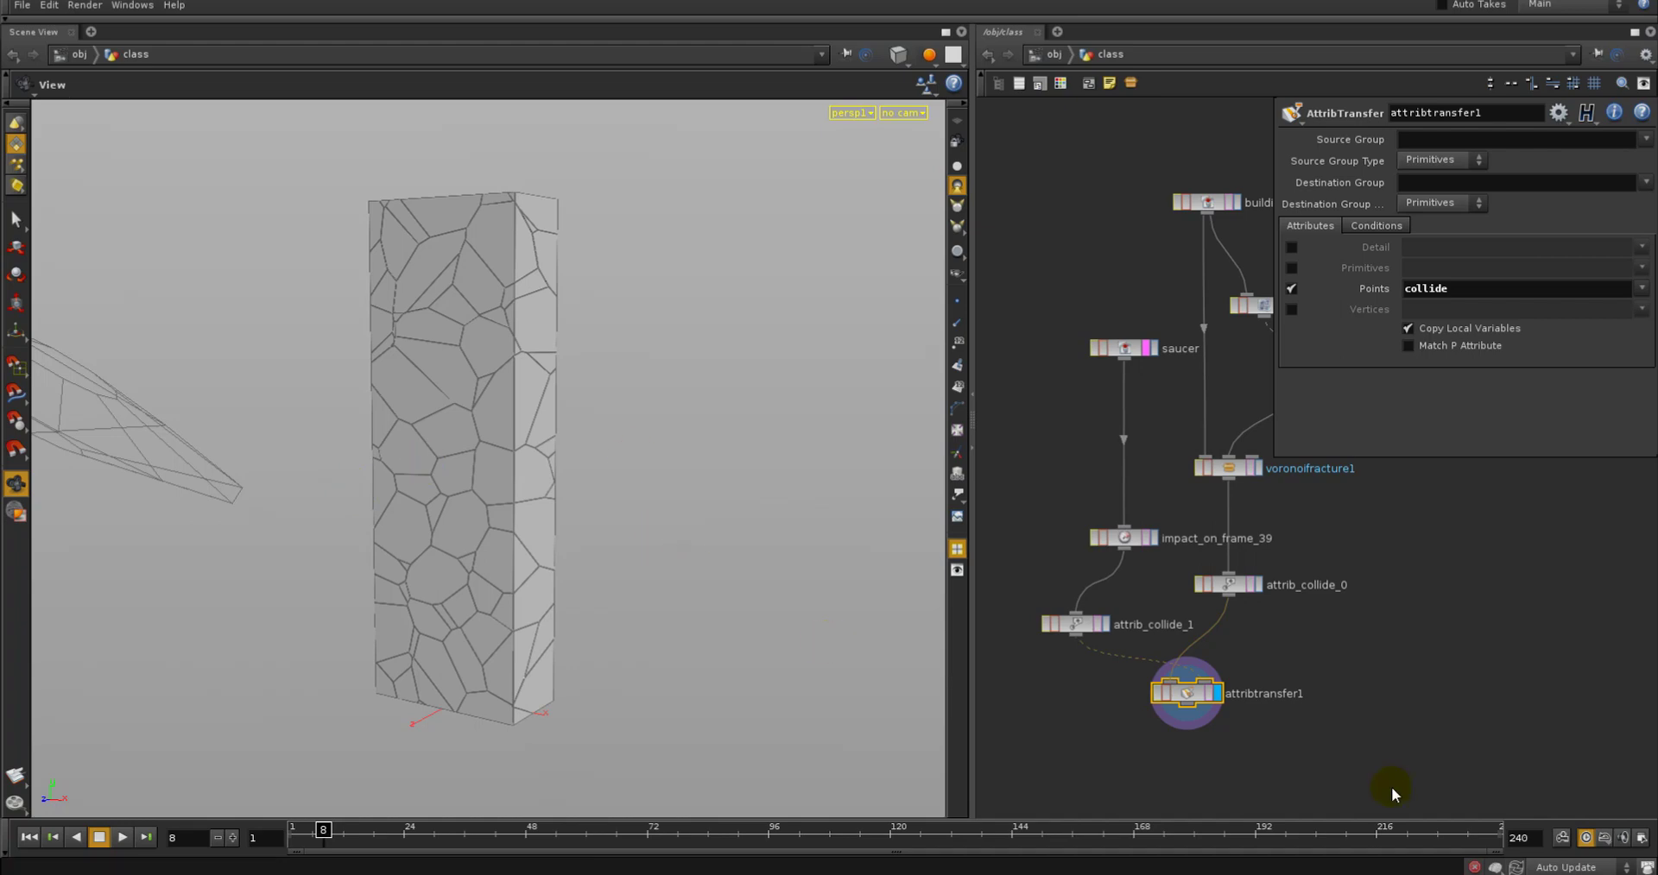
Go to frame 16 and append a displayed Point node beneath attribtransfer1
middle_click_drag(1311, 693, 1308, 669)
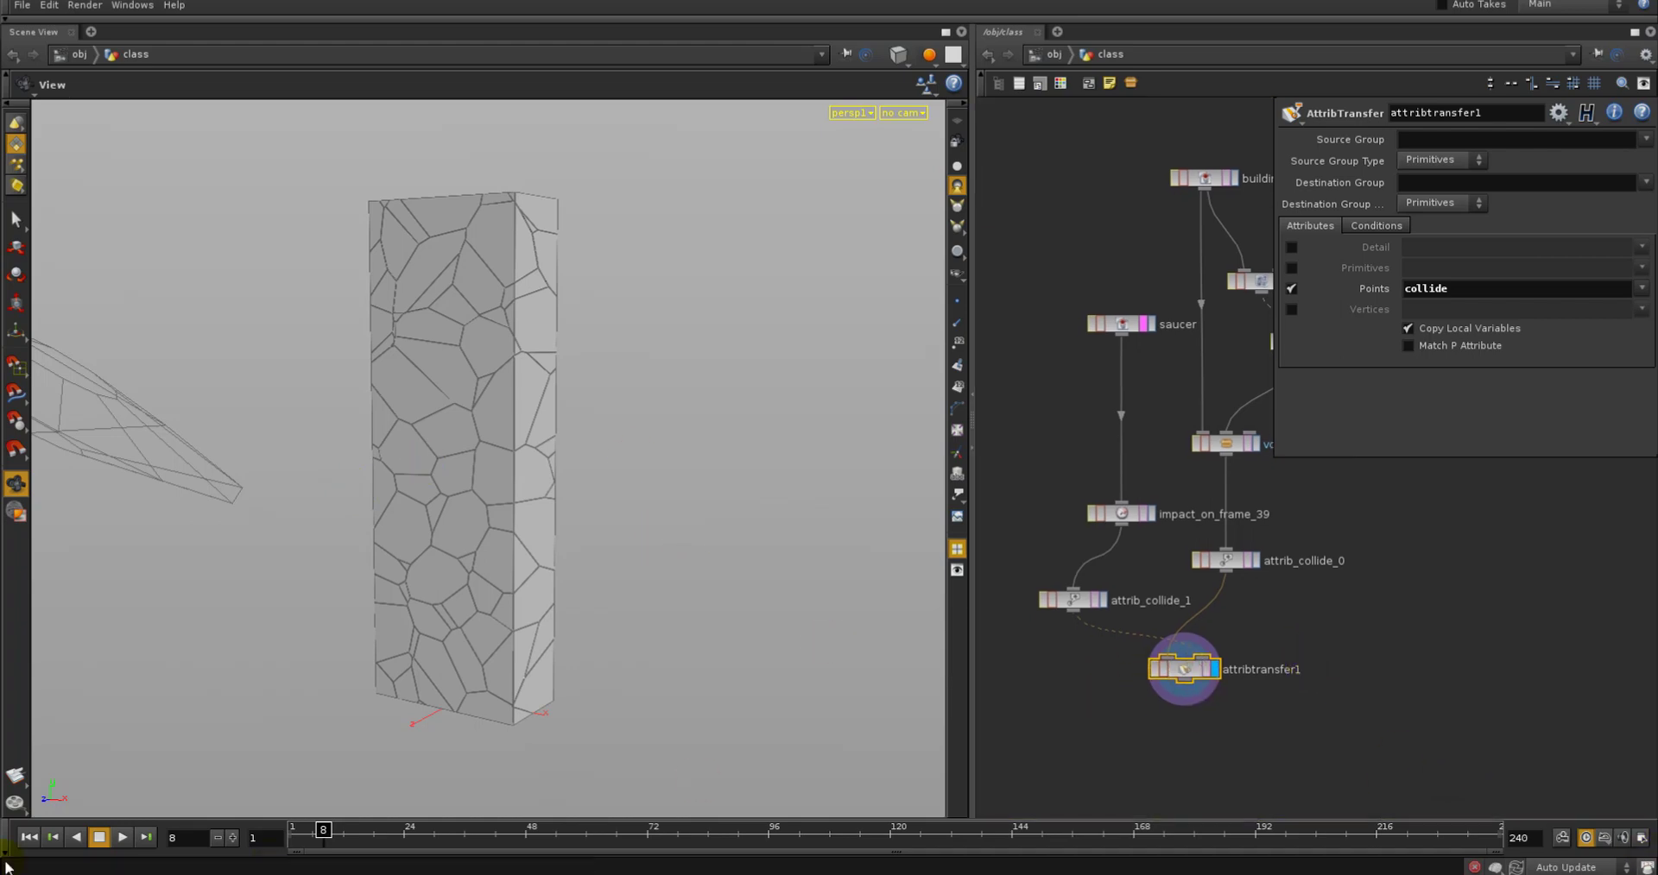
mouse_move(359, 837)
left_mouse_down()
mouse_move(414, 831)
mouse_move(362, 832)
left_mouse_up()
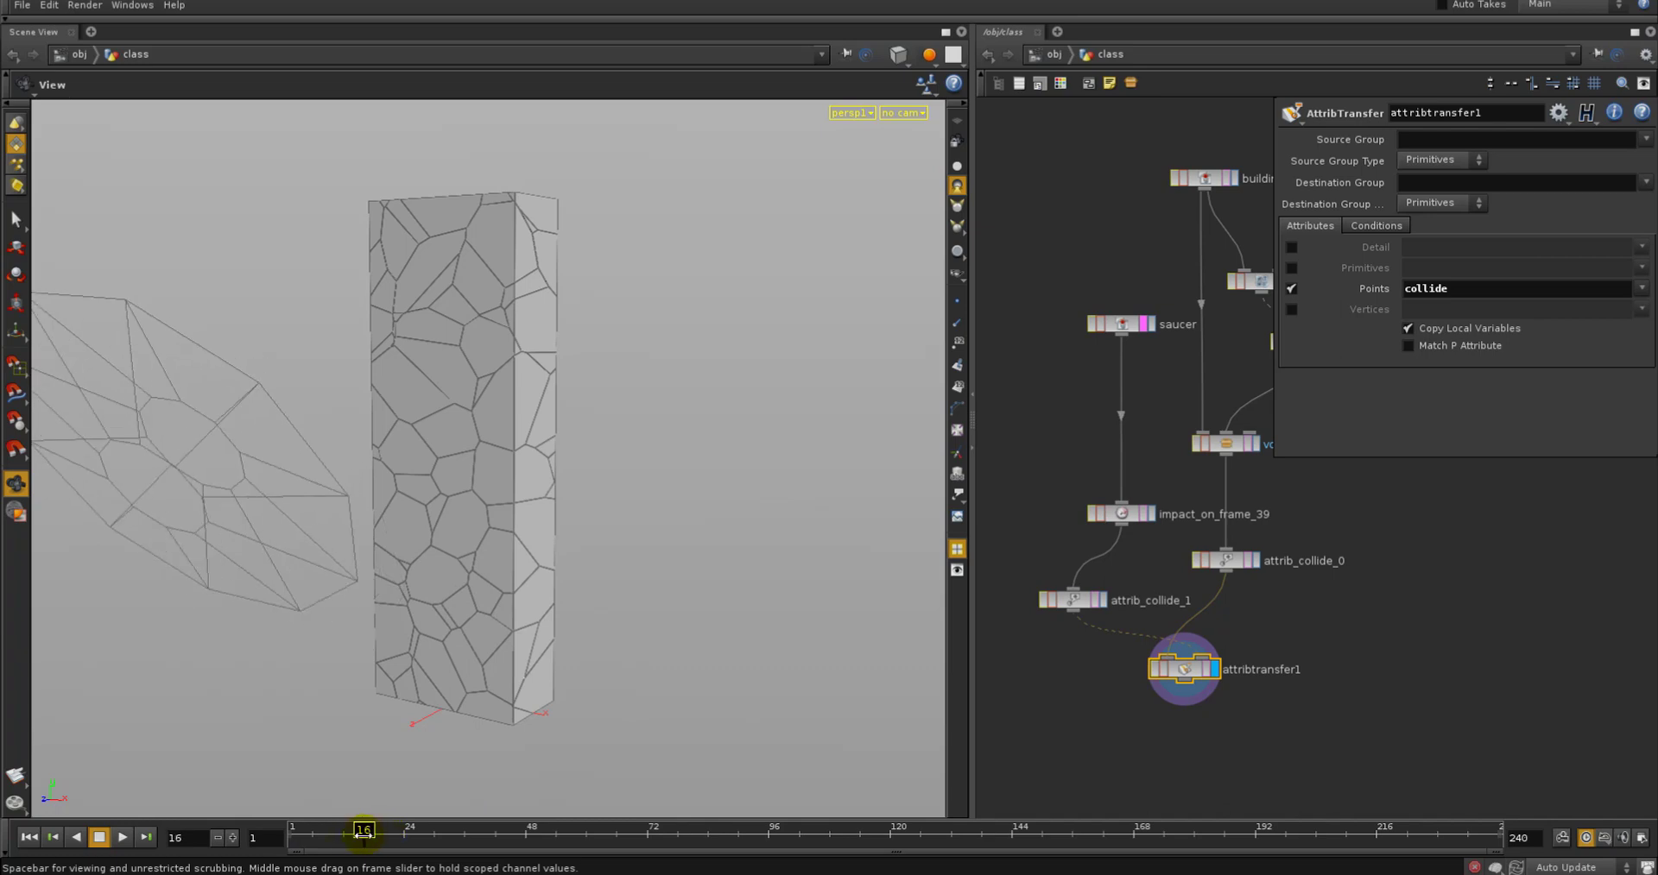
key("Tab")
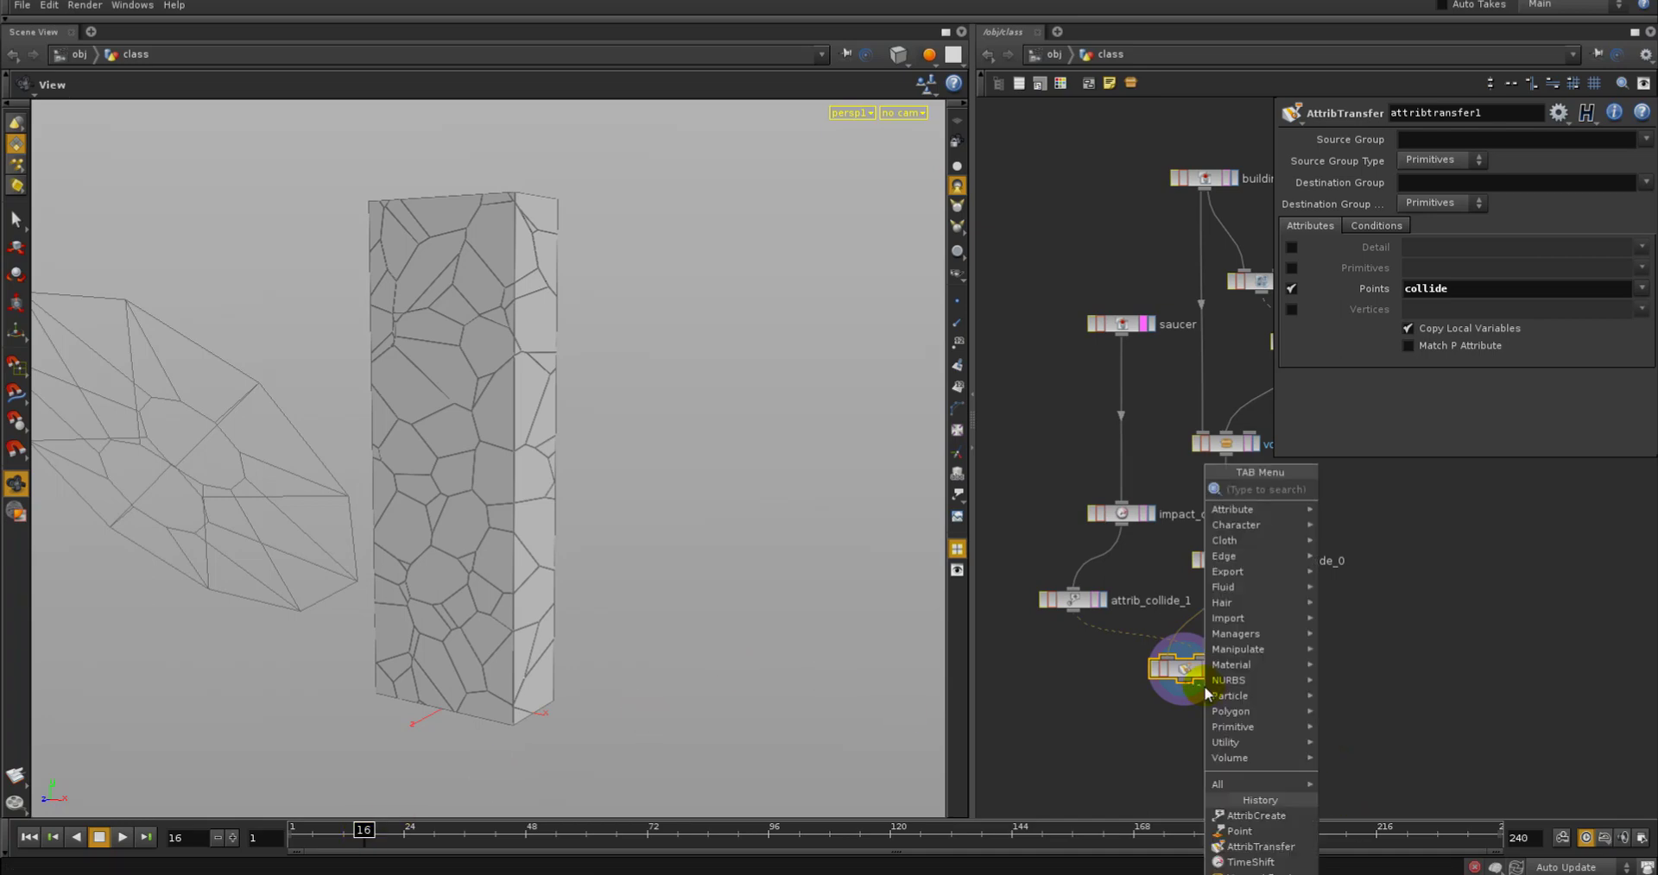
mouse_move(1321, 529)
left_click(1350, 484)
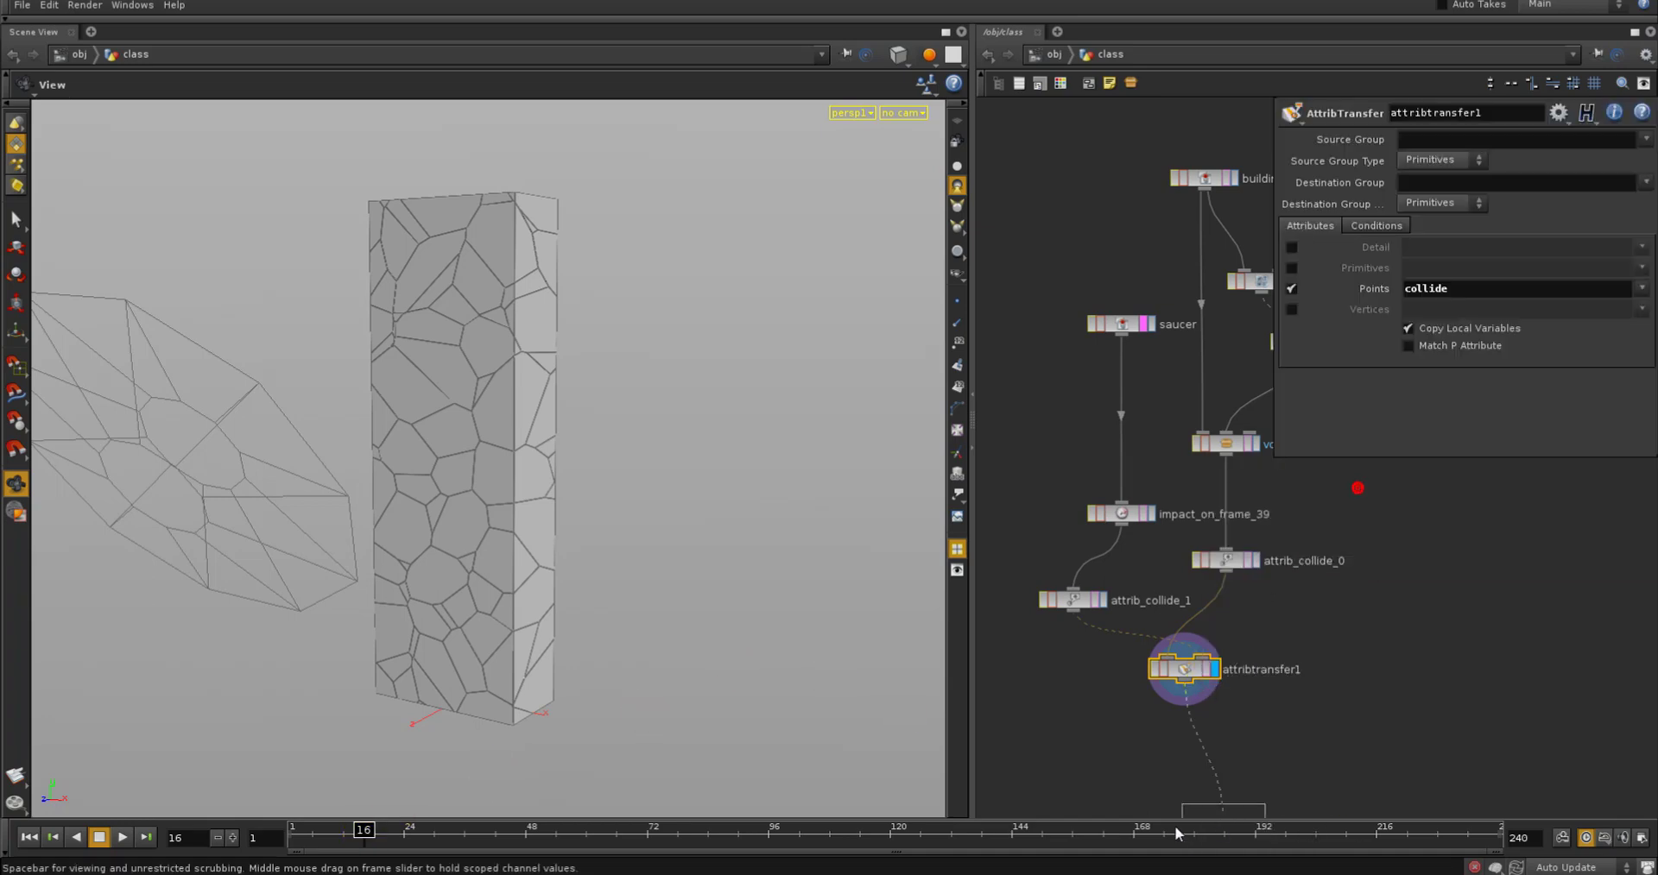
left_click(1187, 763)
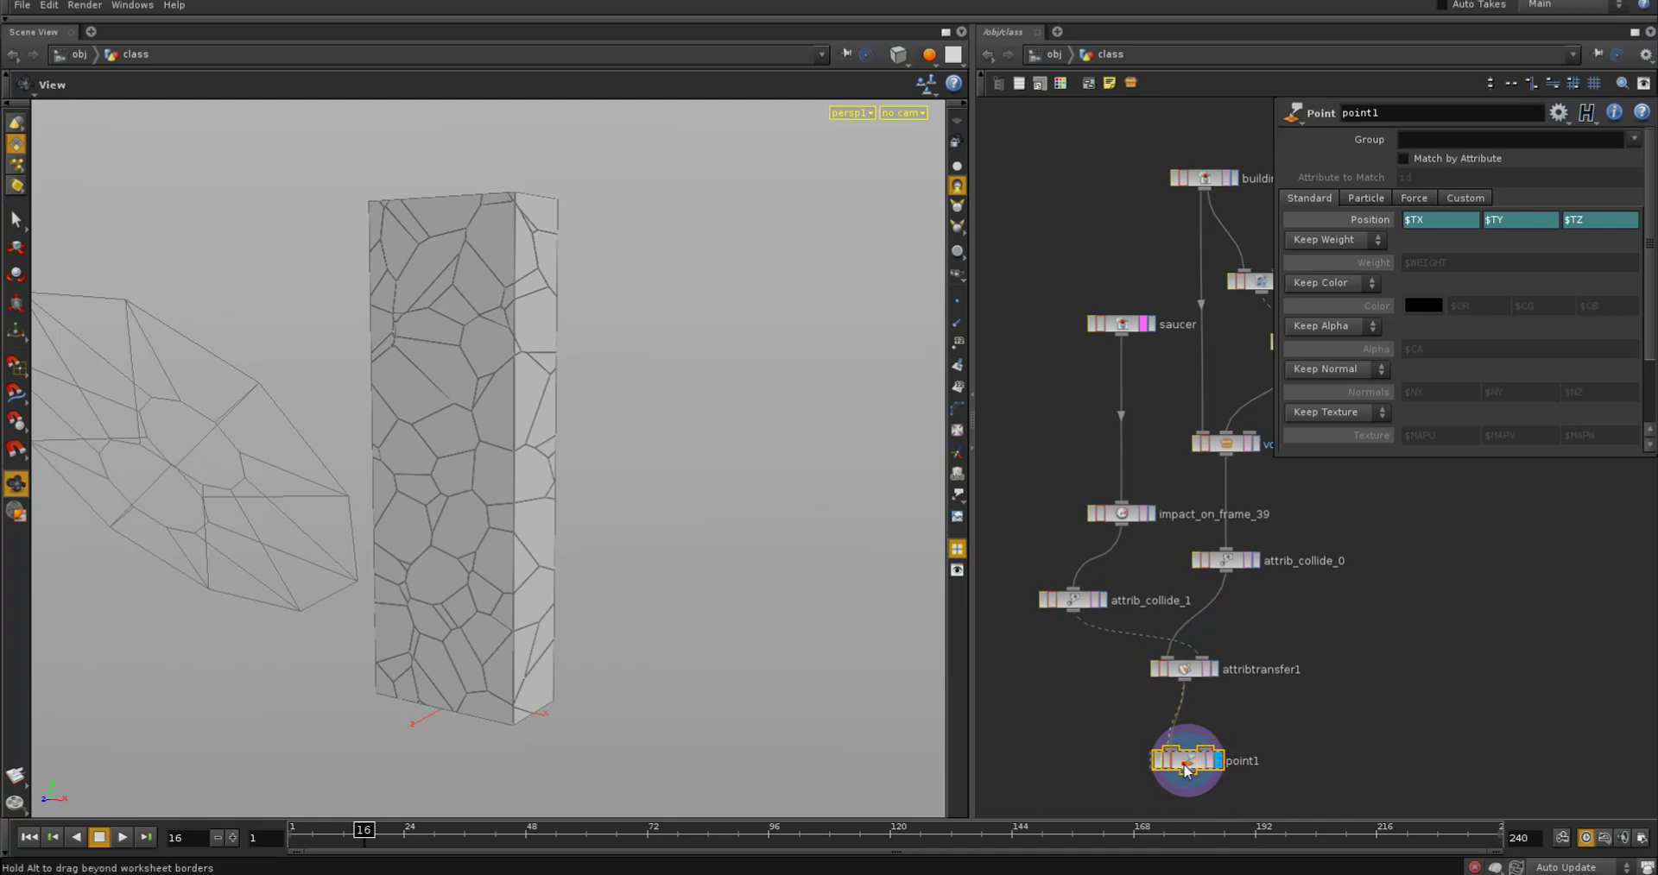
Add color on point1 with red set to 1 and both green and blue set to 1 - $COLLIDE
left_click(1319, 282)
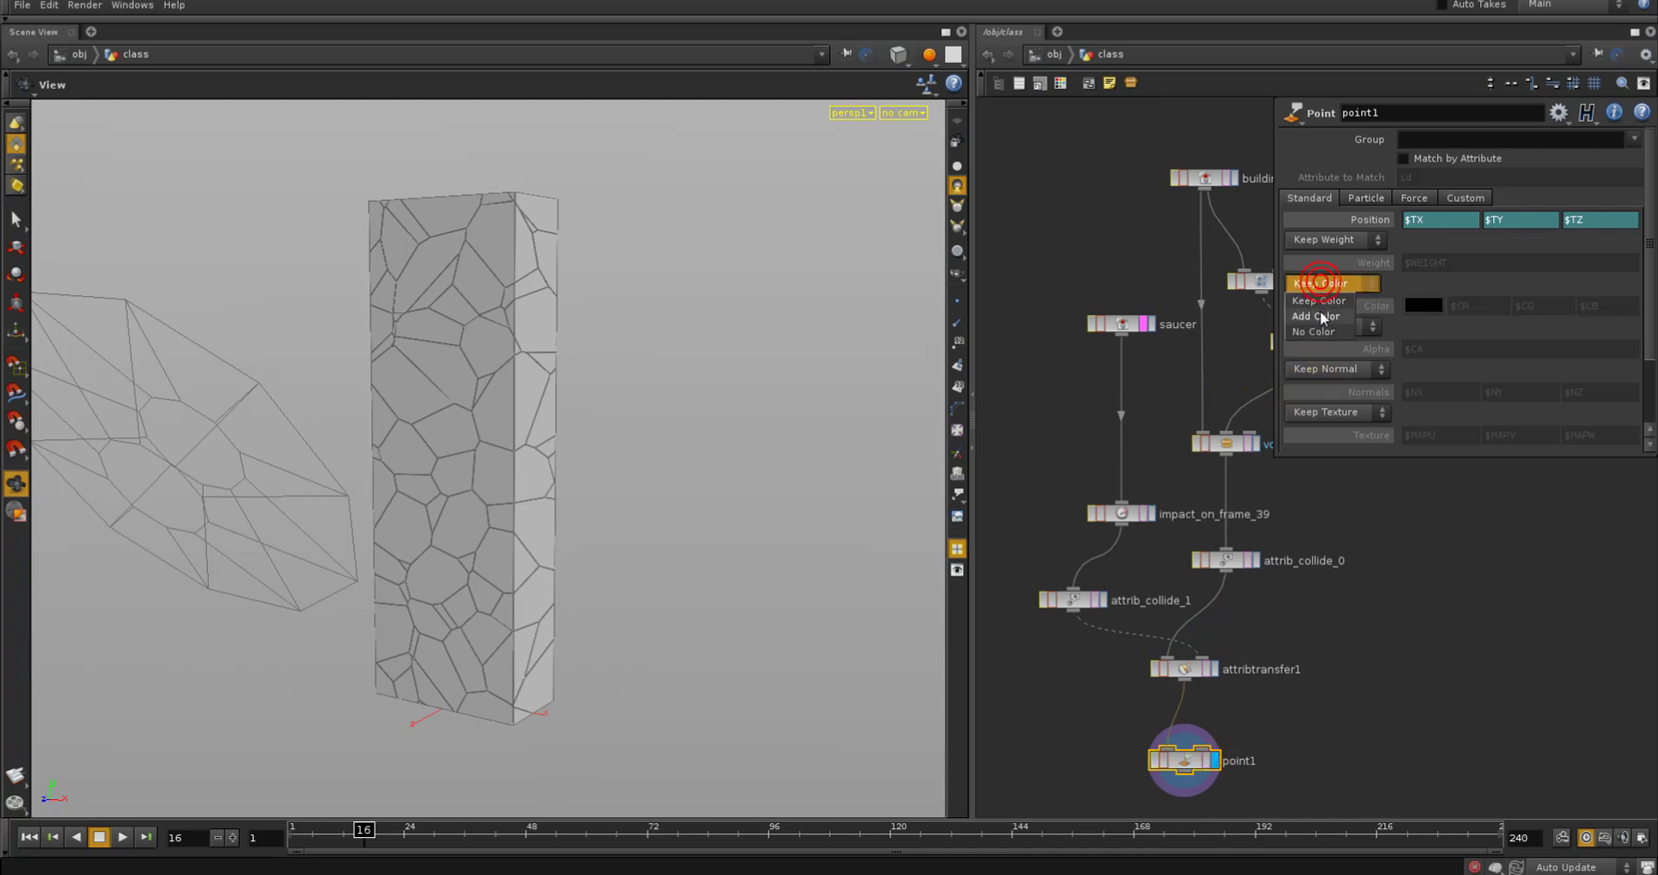
left_click(1319, 309)
double_click(1466, 309)
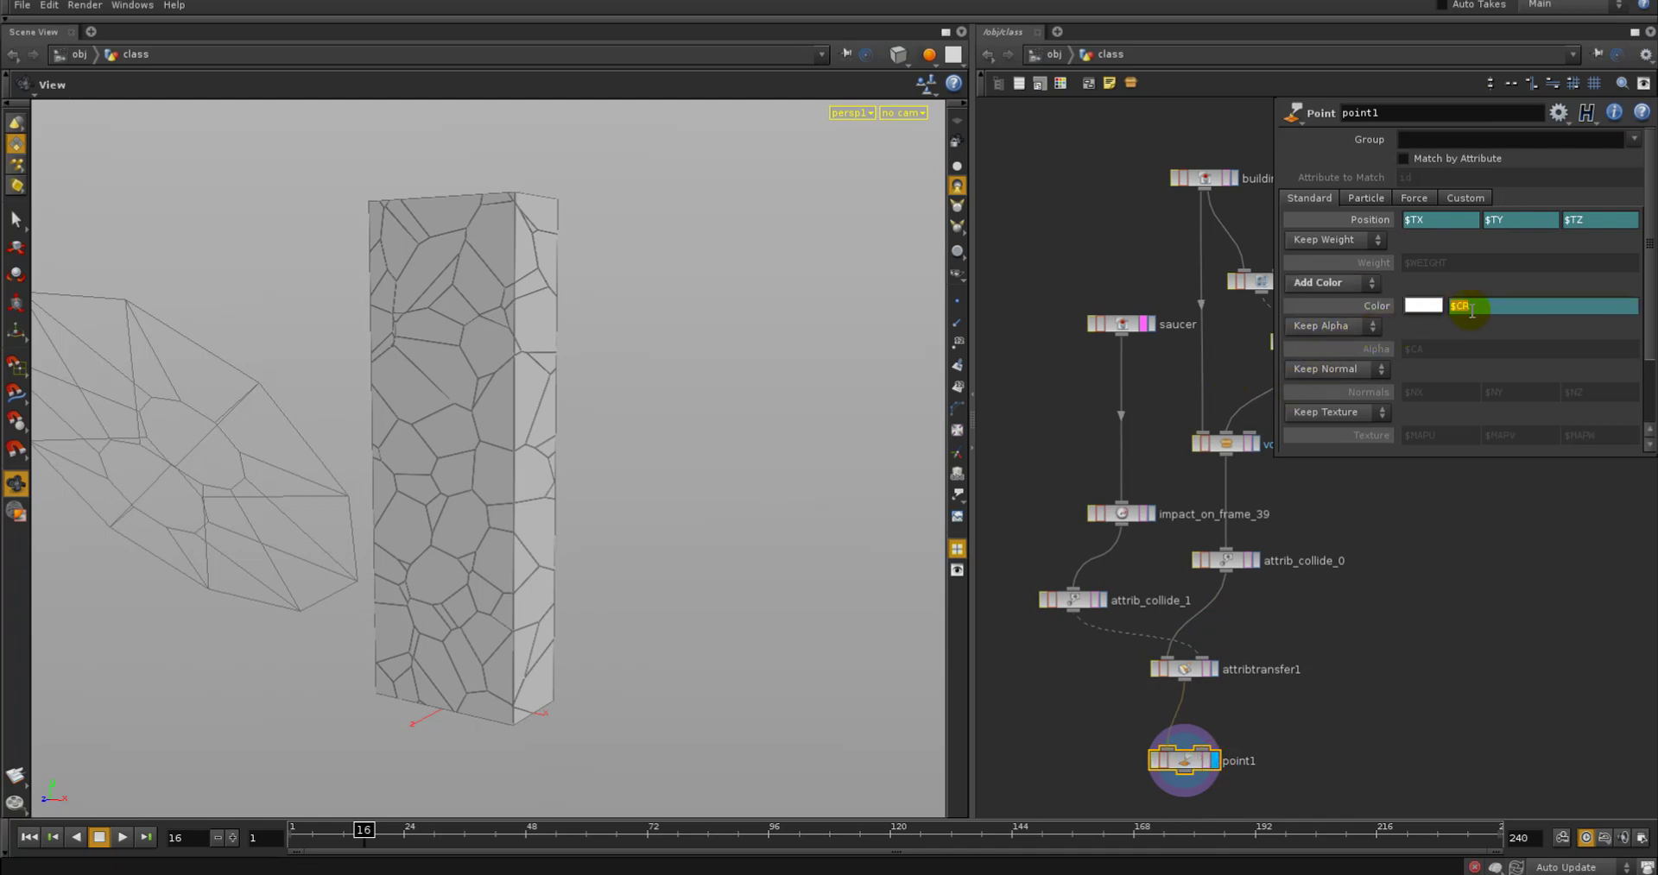
type("1")
key("Tab")
type("1 - $COLLIDE")
key("Return")
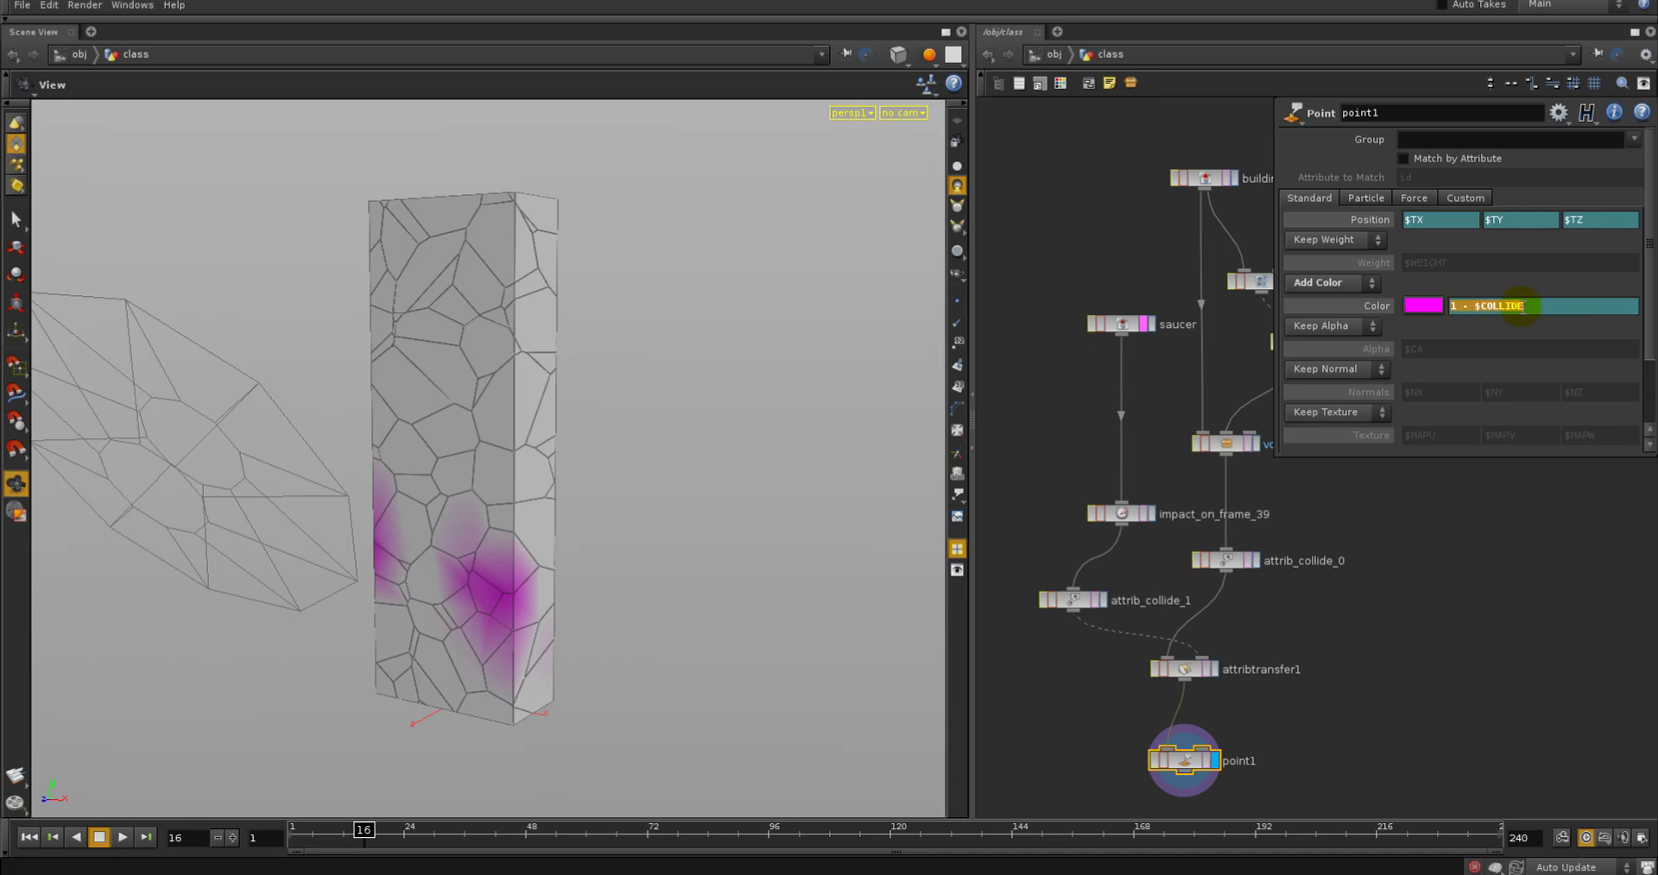
left_click(1520, 306)
key("Return")
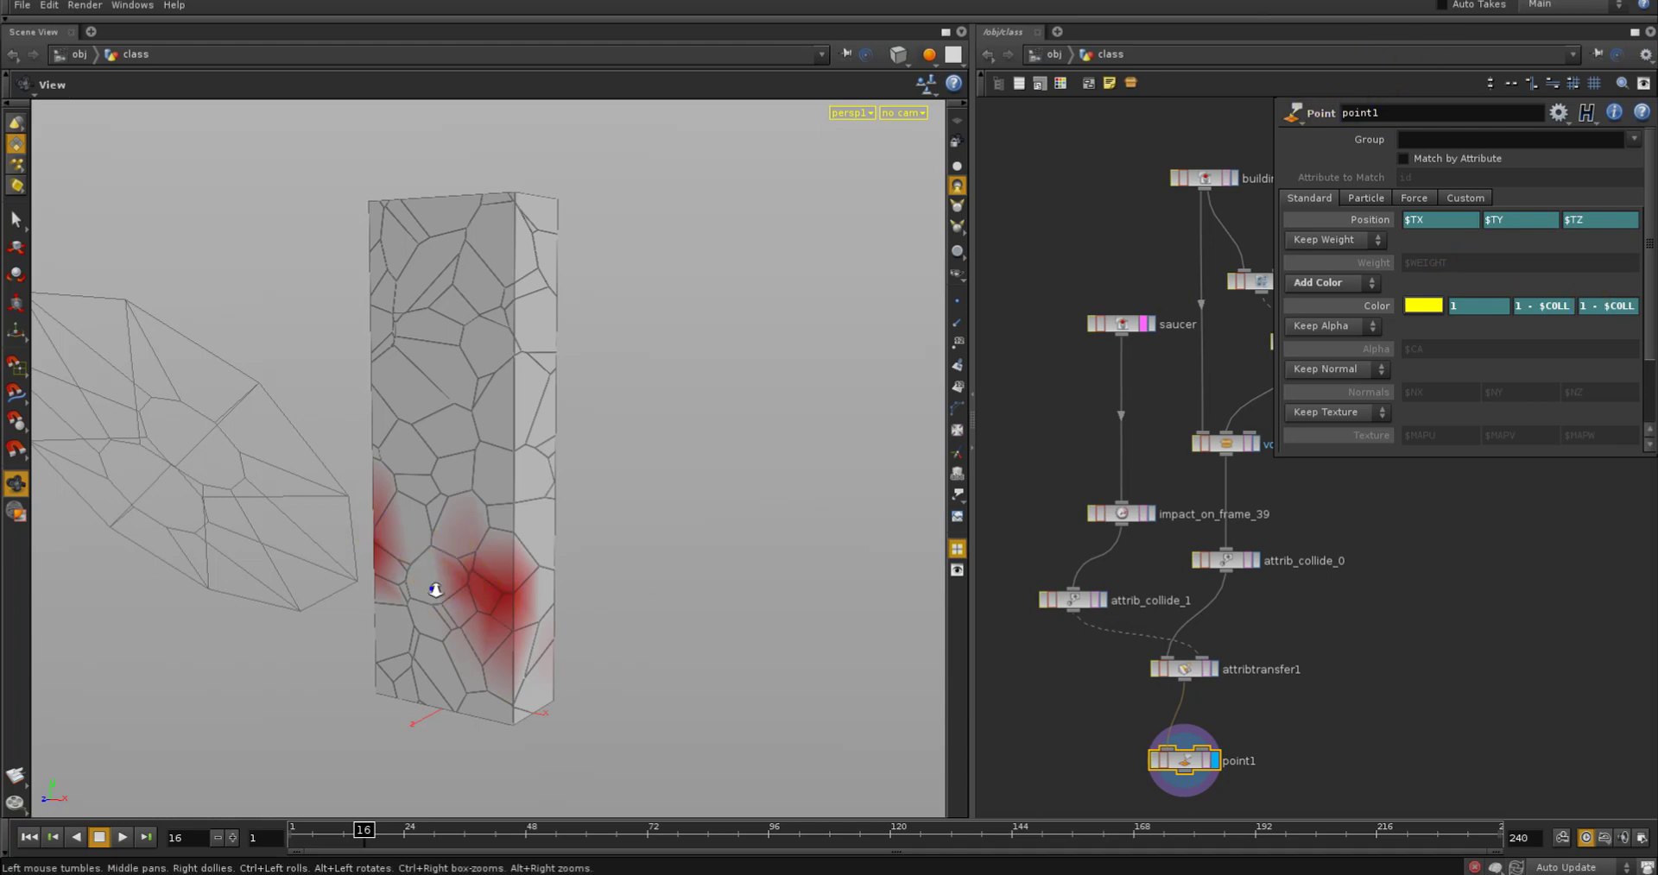
Template attrib_collide_1 instead of the saucer and set attribtransfer1's blend width to 15
left_click_drag(433, 585, 465, 590)
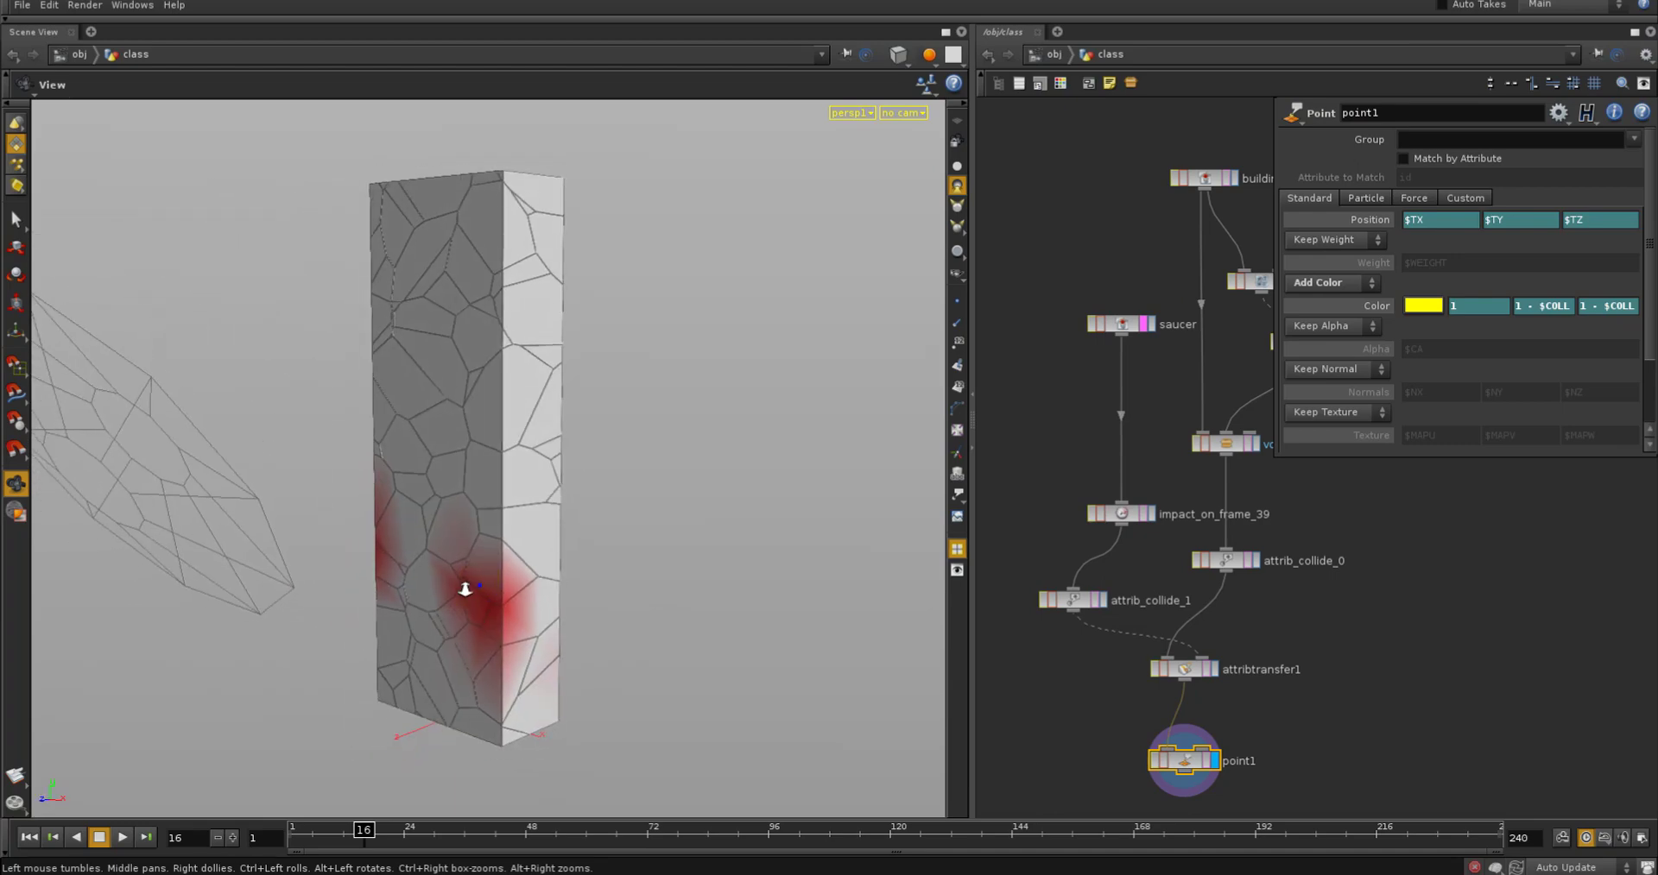
left_click(1184, 669)
left_click(1397, 225)
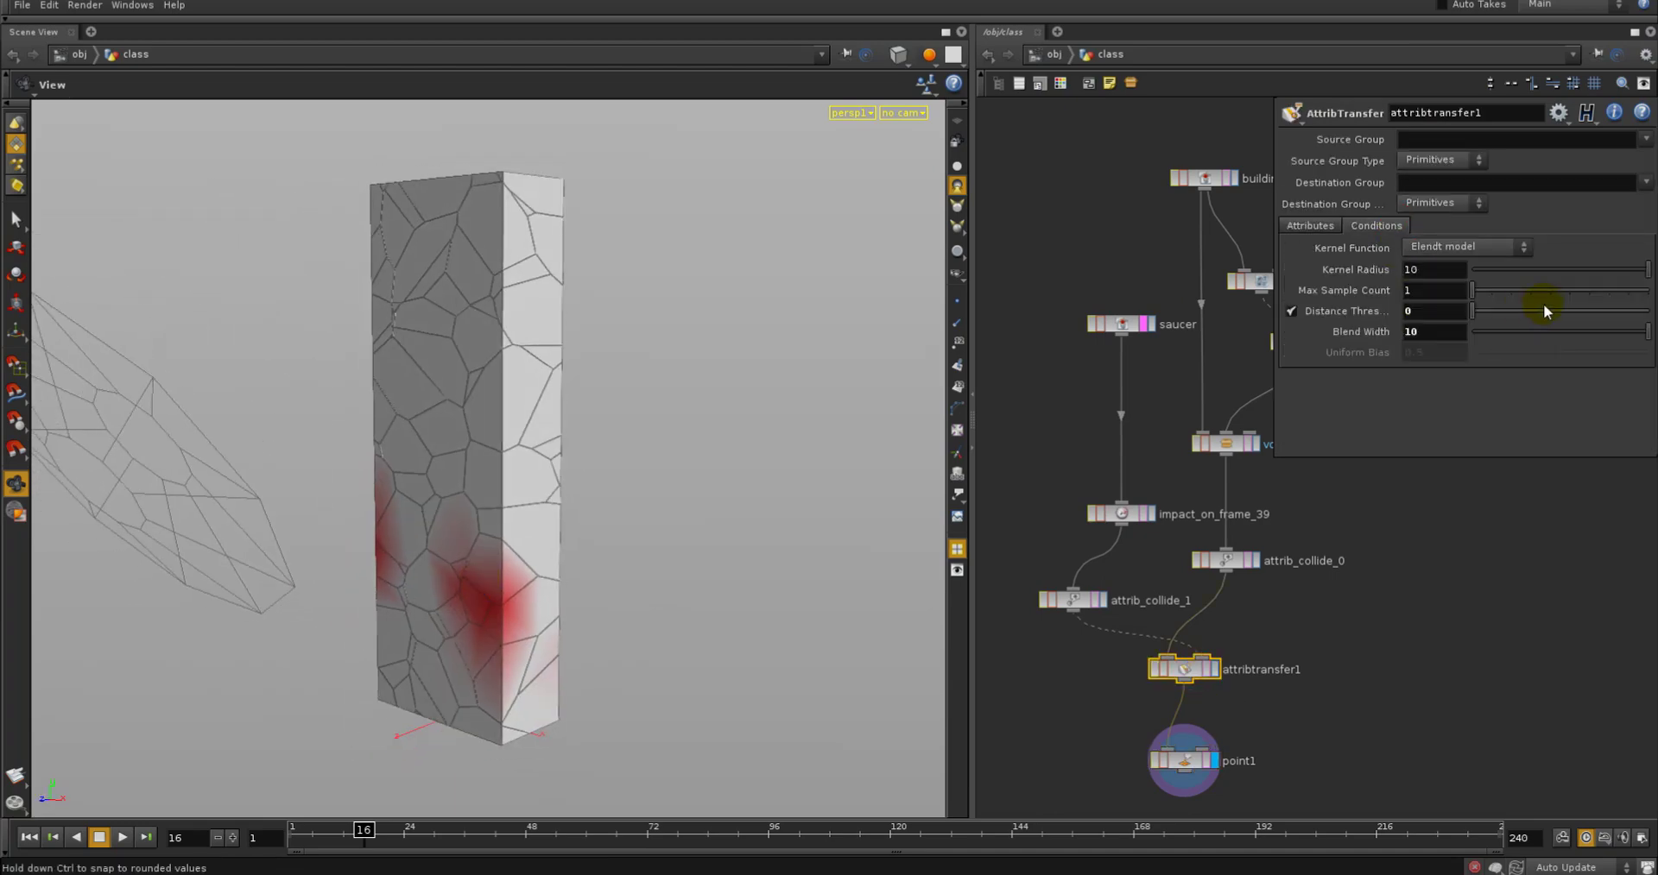
mouse_move(1585, 331)
left_mouse_down()
mouse_move(1530, 330)
mouse_move(1604, 331)
left_mouse_up()
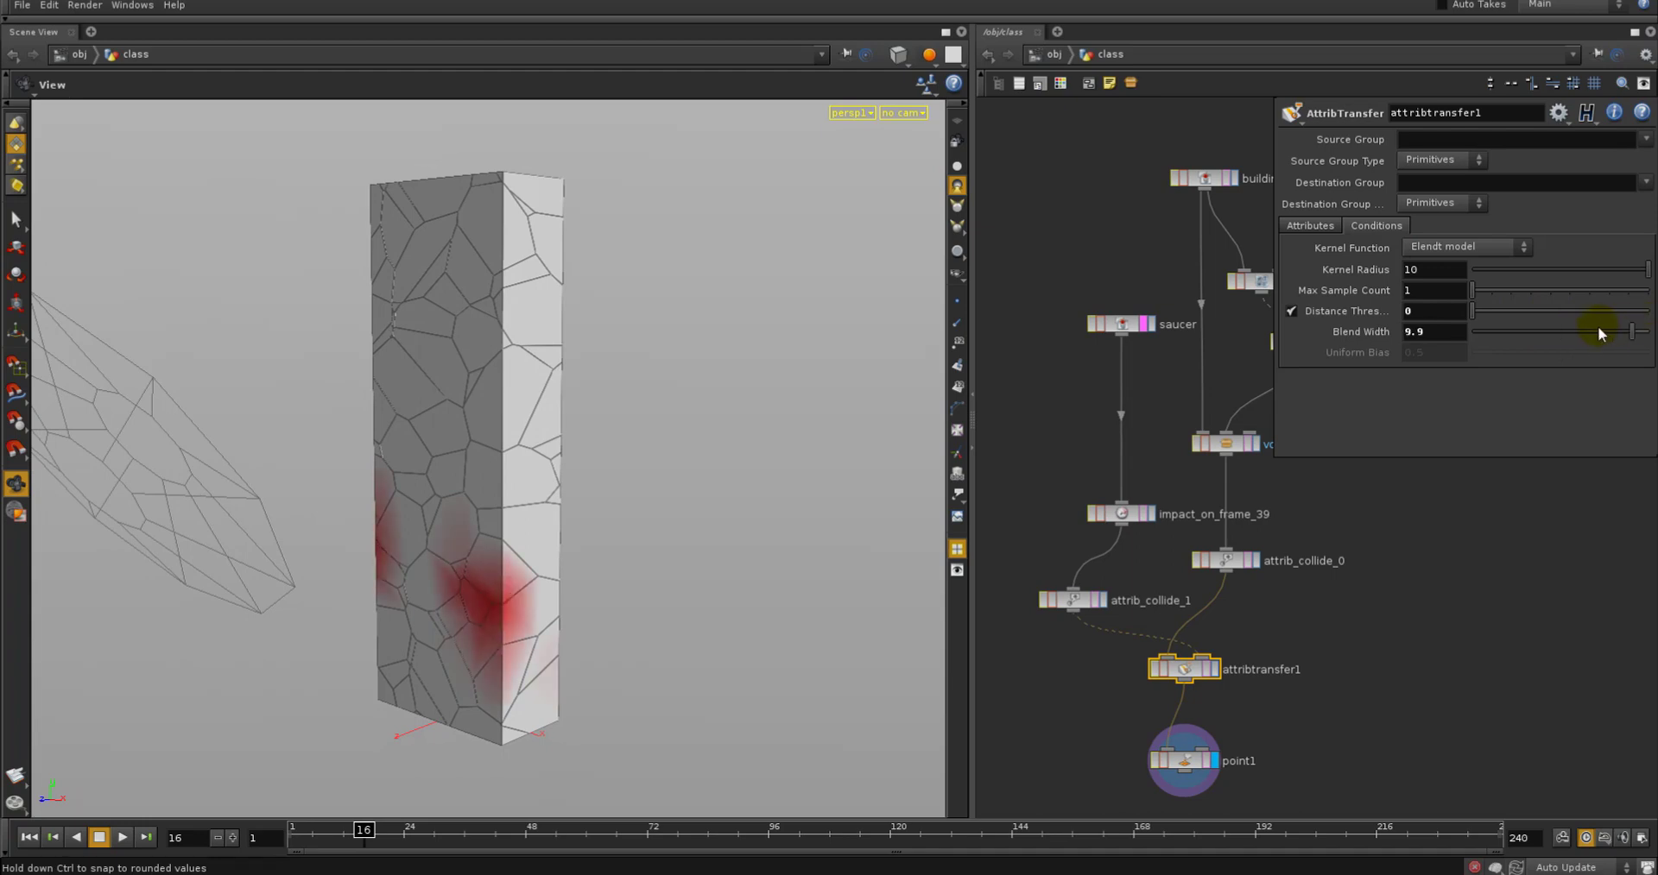
left_click(1097, 599)
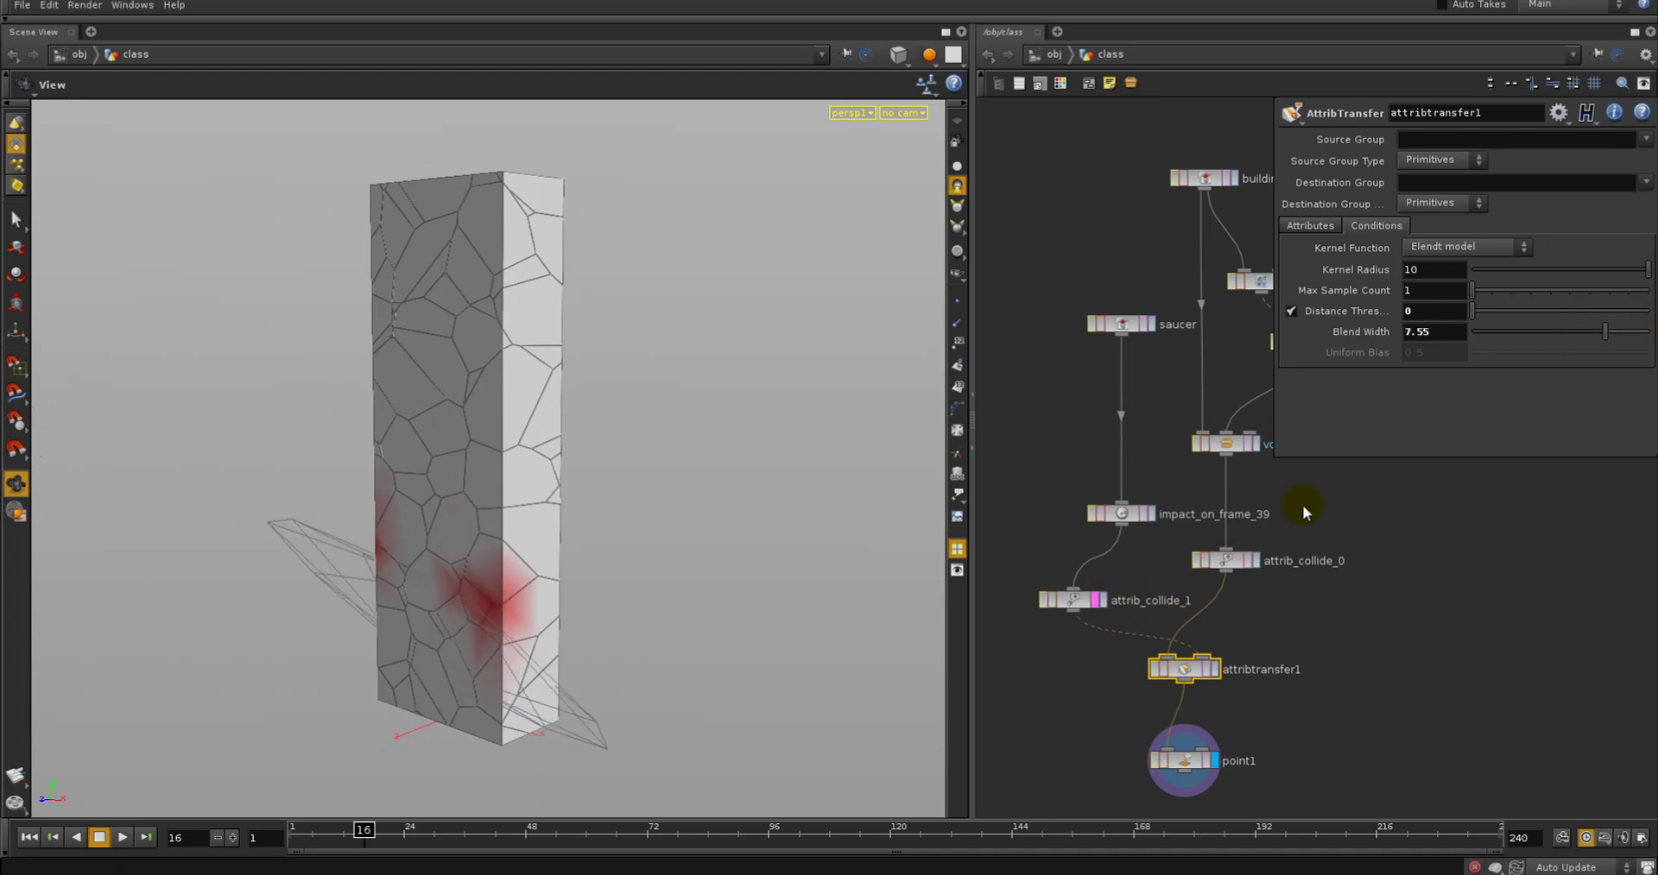
left_click_drag(1556, 333, 1651, 332)
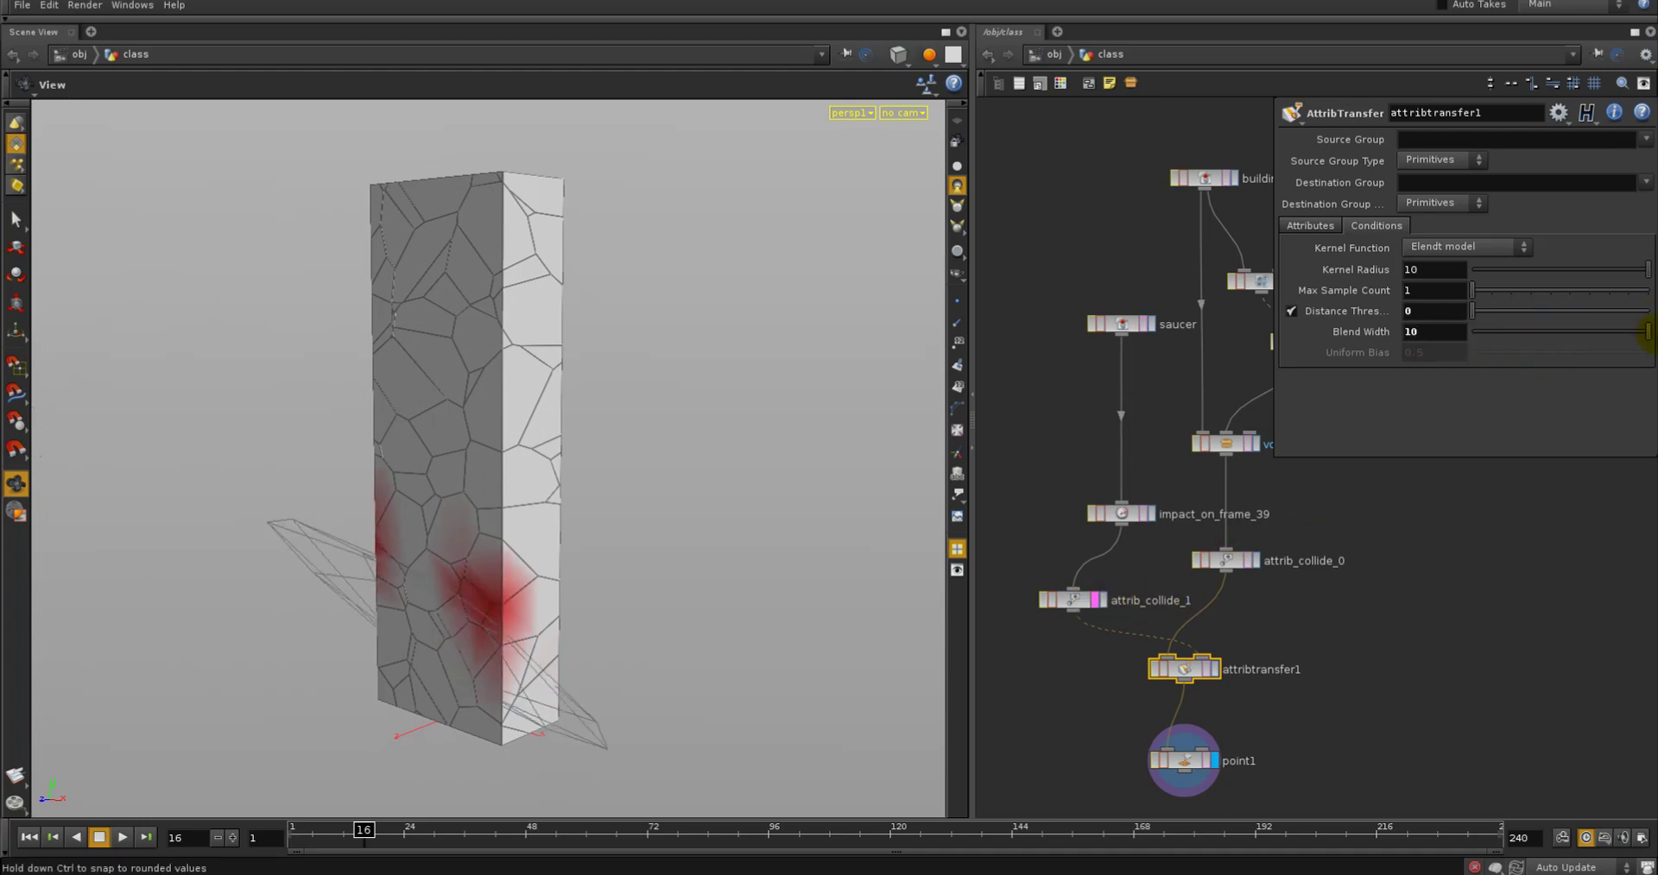
middle_click_drag(1433, 333, 1479, 313)
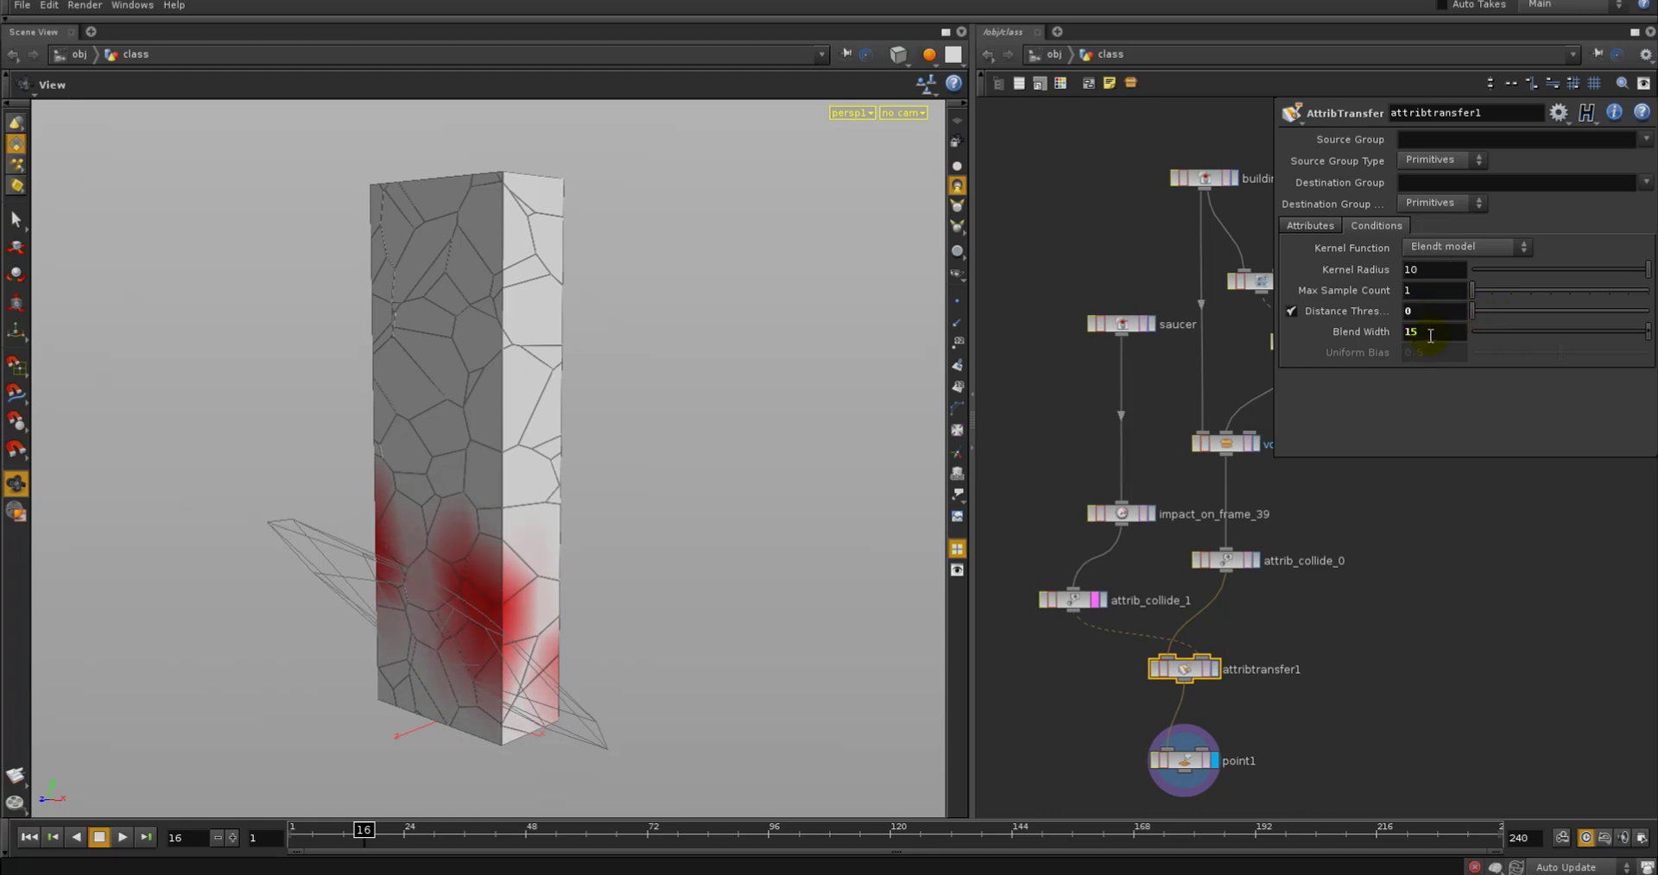
Shrink the parameter overlay and reframe the network so that more of the node tree is uncovered
middle_click_drag(1373, 590, 1318, 557)
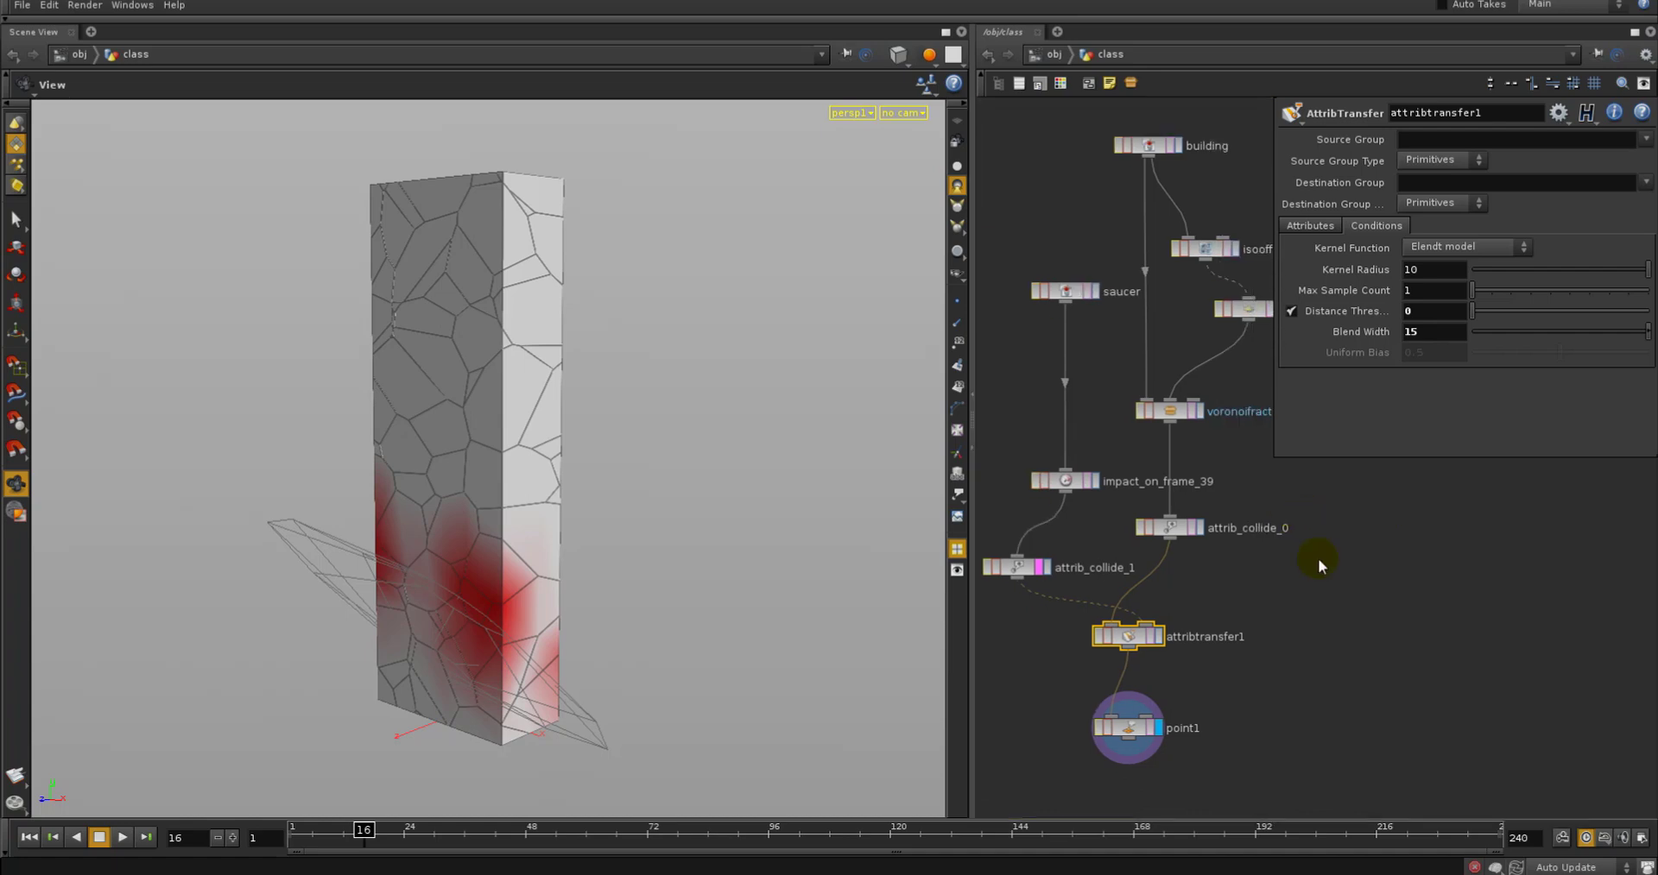
left_click(1319, 566)
right_click_drag(1321, 588, 1331, 598)
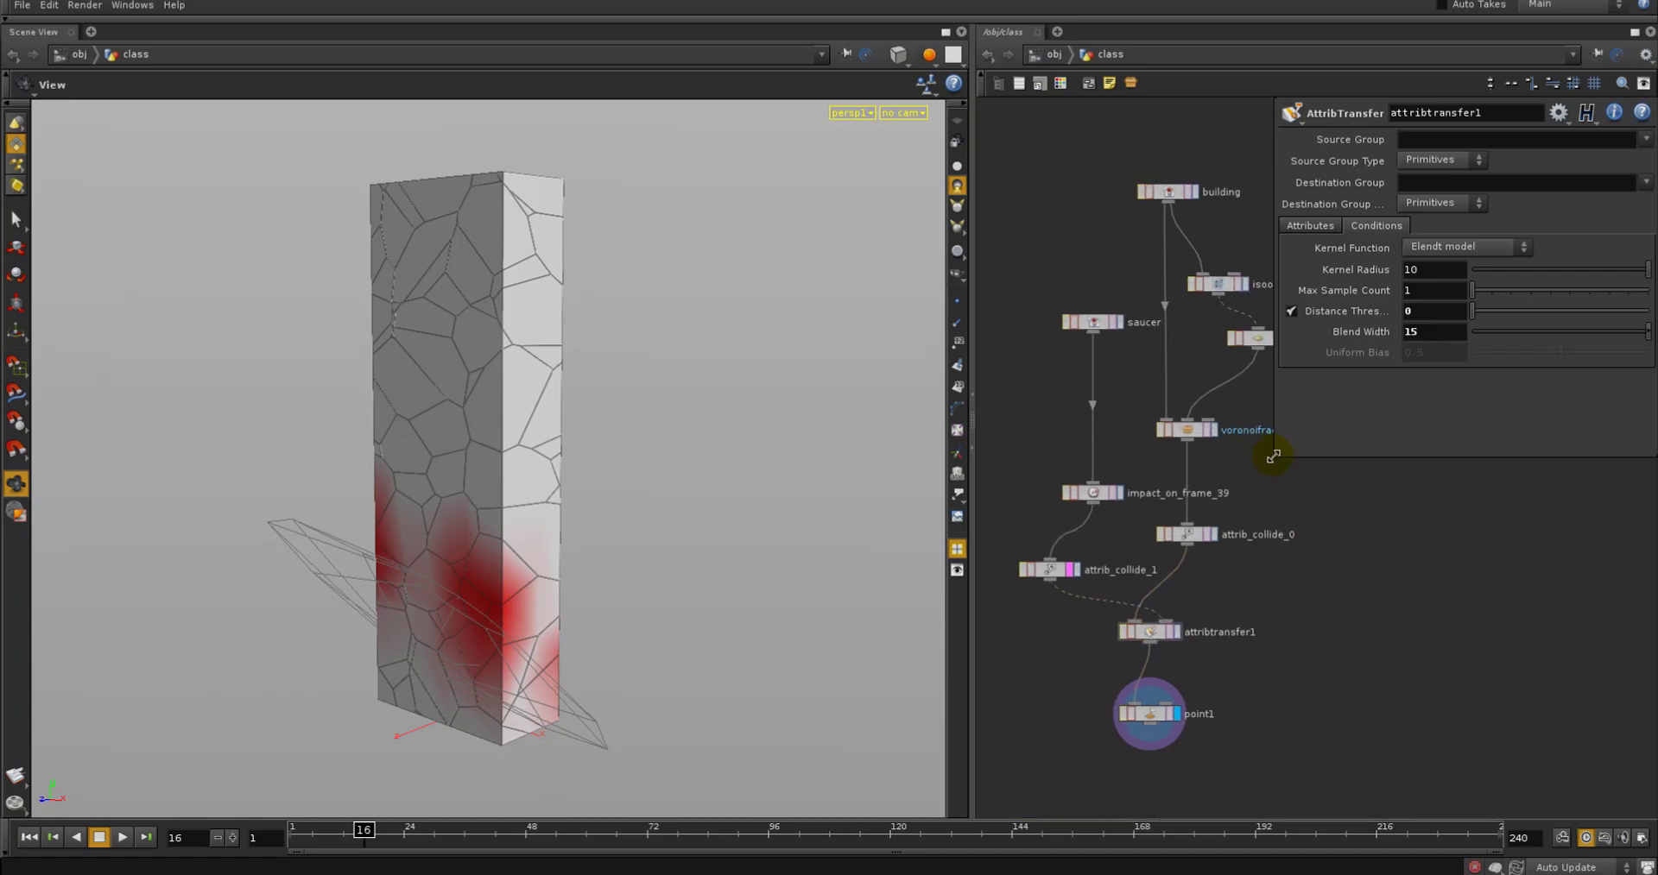
left_click_drag(1274, 457, 1317, 414)
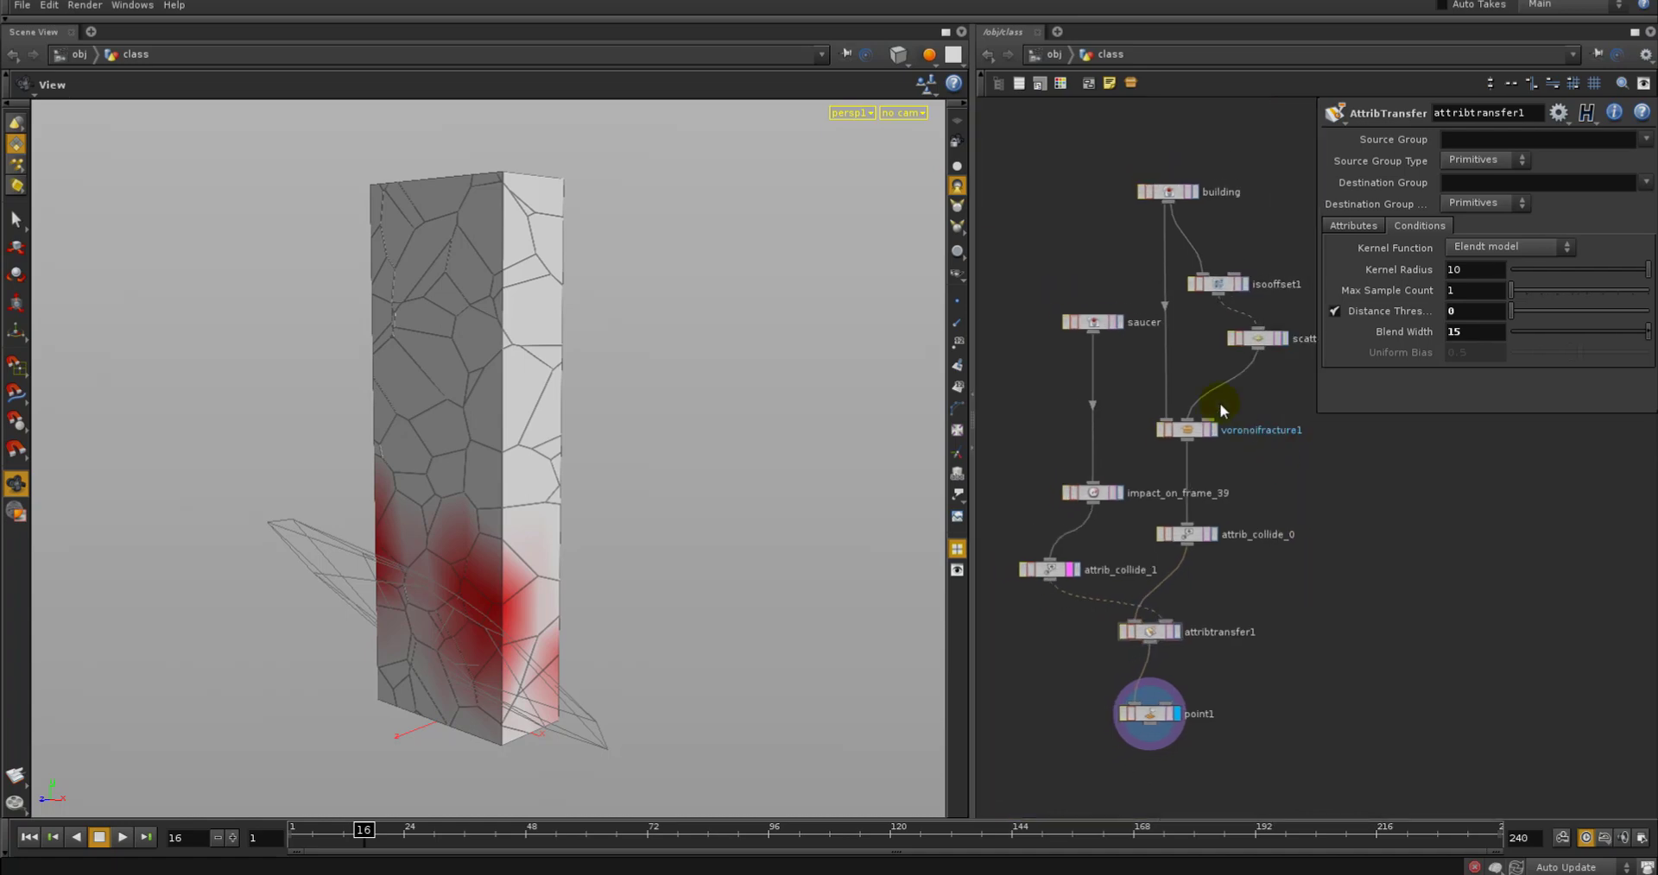
Review the settings of the impact chain: impact_on_frame_39, attrib_collide_0, attrib_collide_1, attribtransfer1 and point1
left_click(1093, 494)
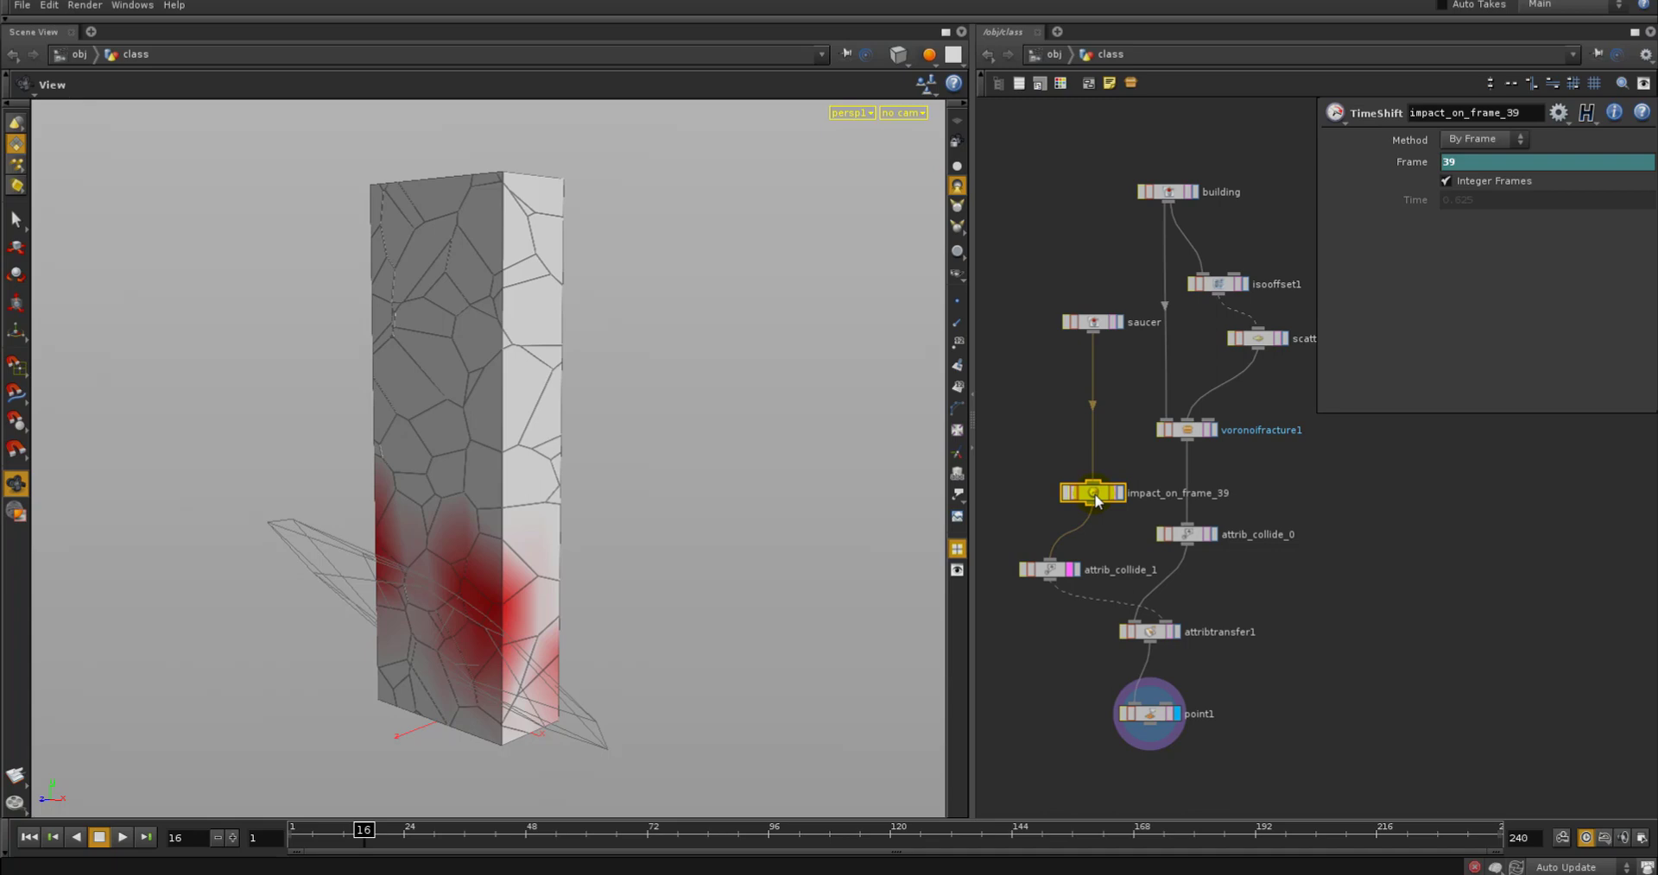
left_click(1187, 534)
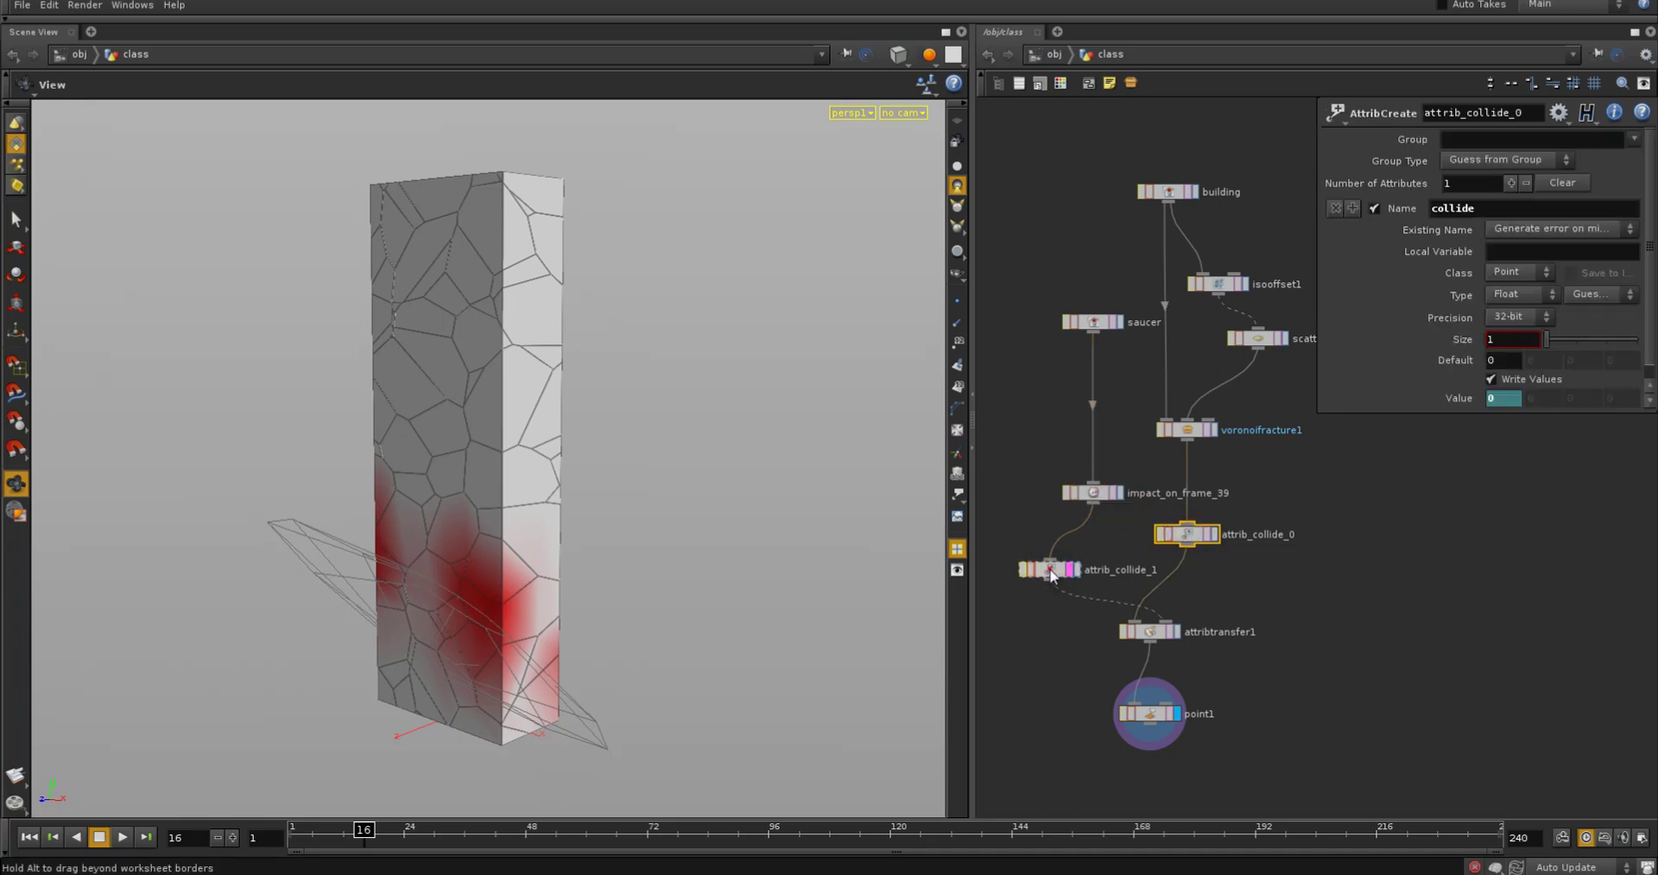
left_click(1050, 571)
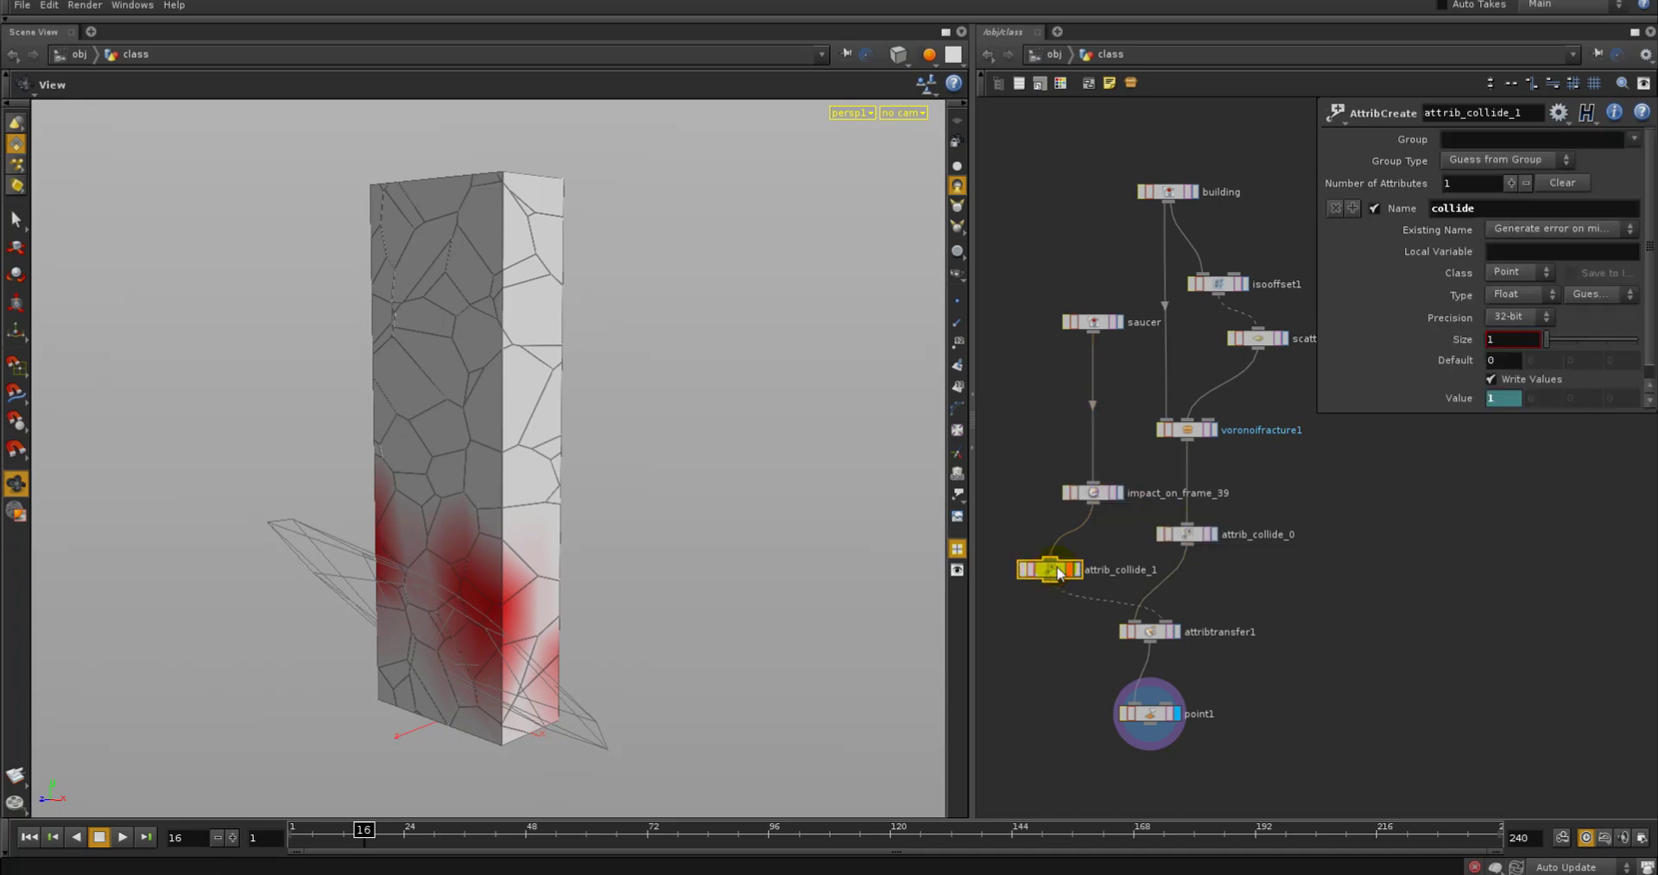
left_click(1195, 535)
middle_click_drag(1243, 618, 1222, 587)
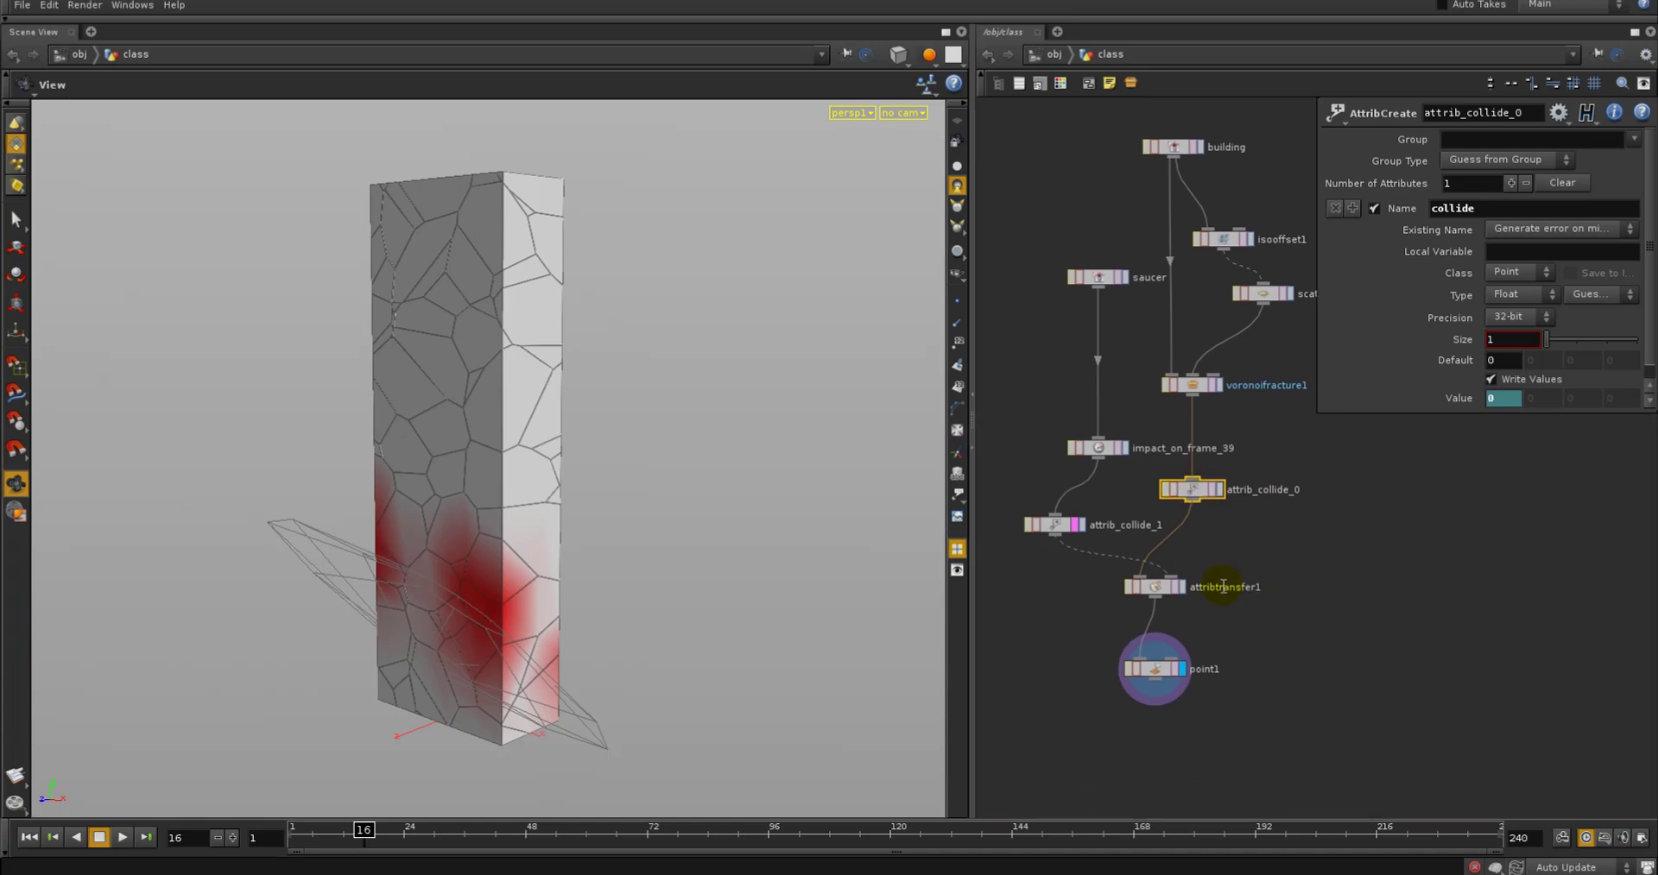
left_click(1157, 587)
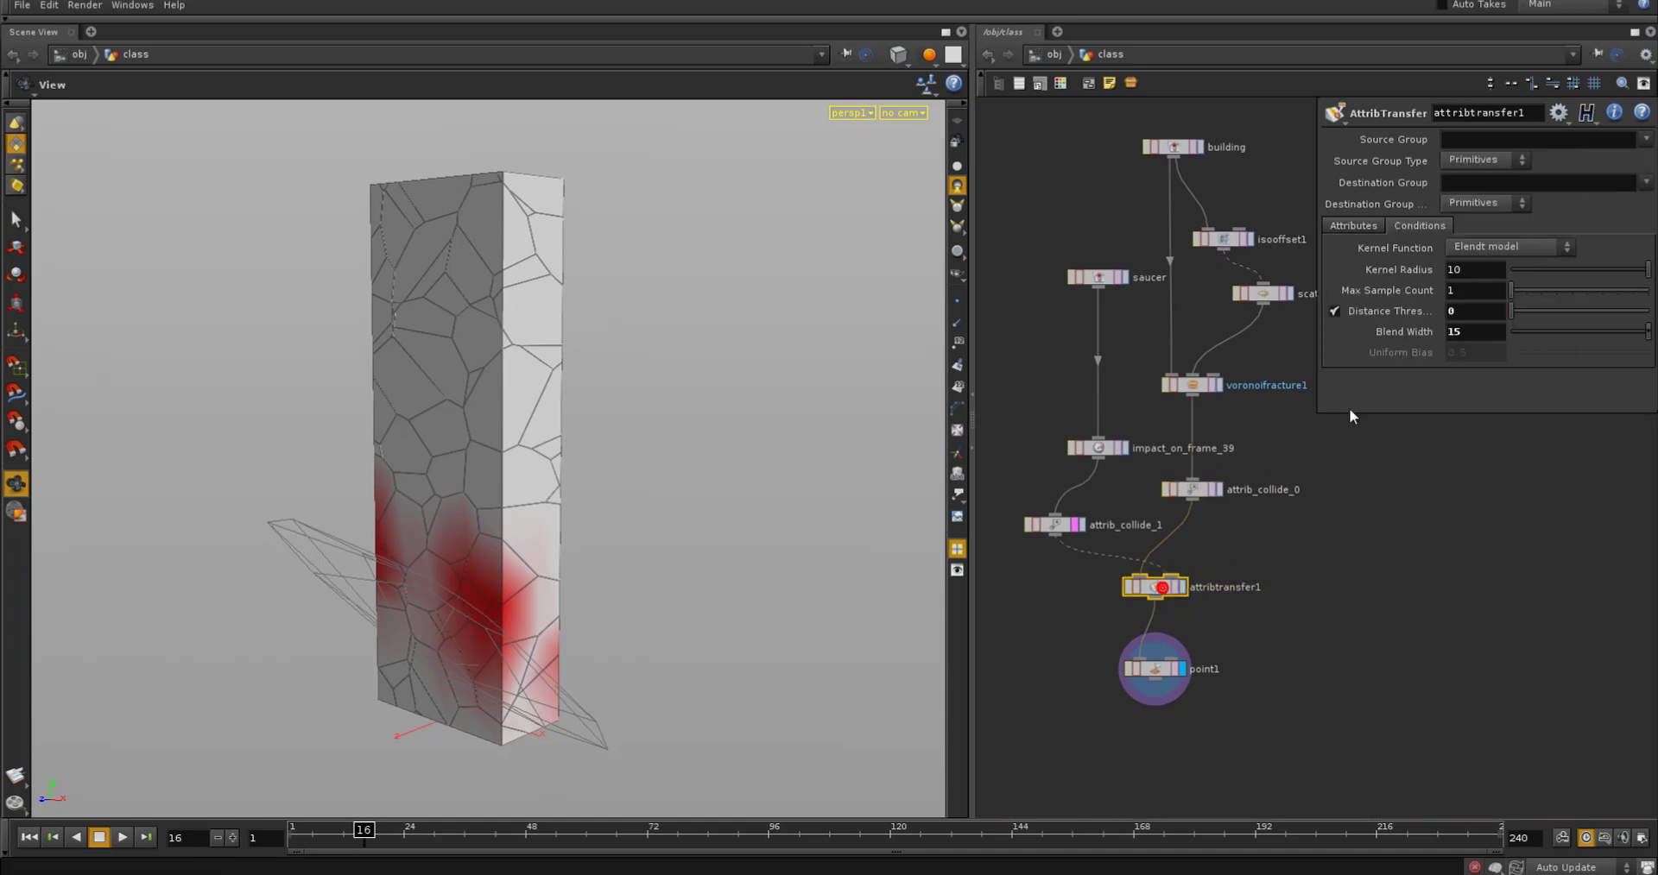
left_click(1370, 230)
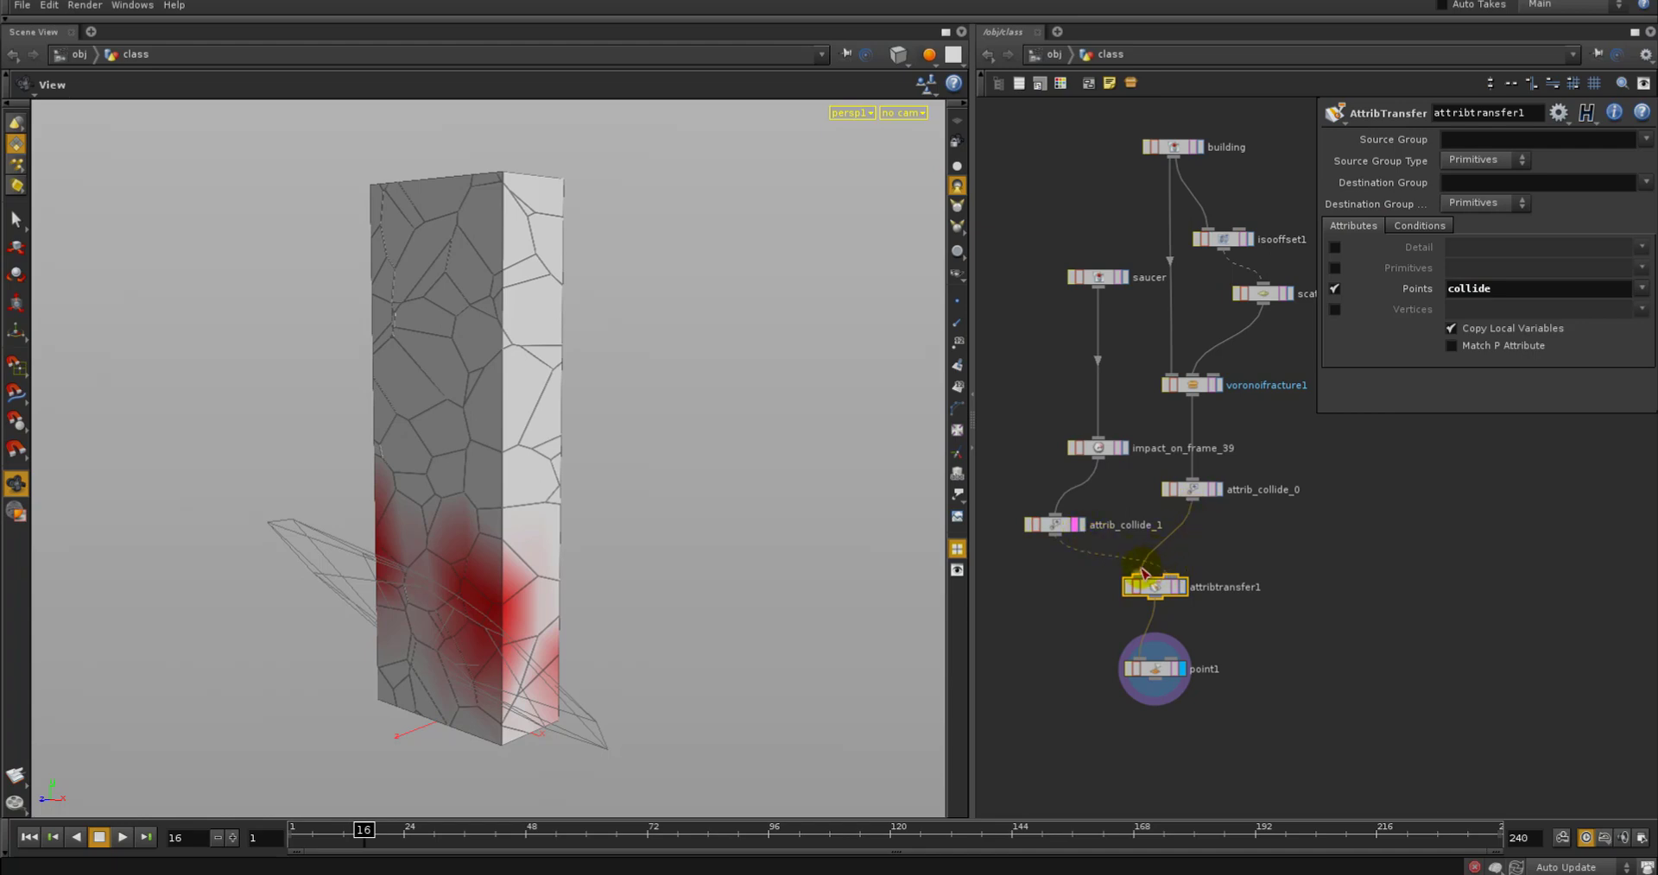
middle_click_drag(1210, 633, 1196, 575)
left_click(1140, 611)
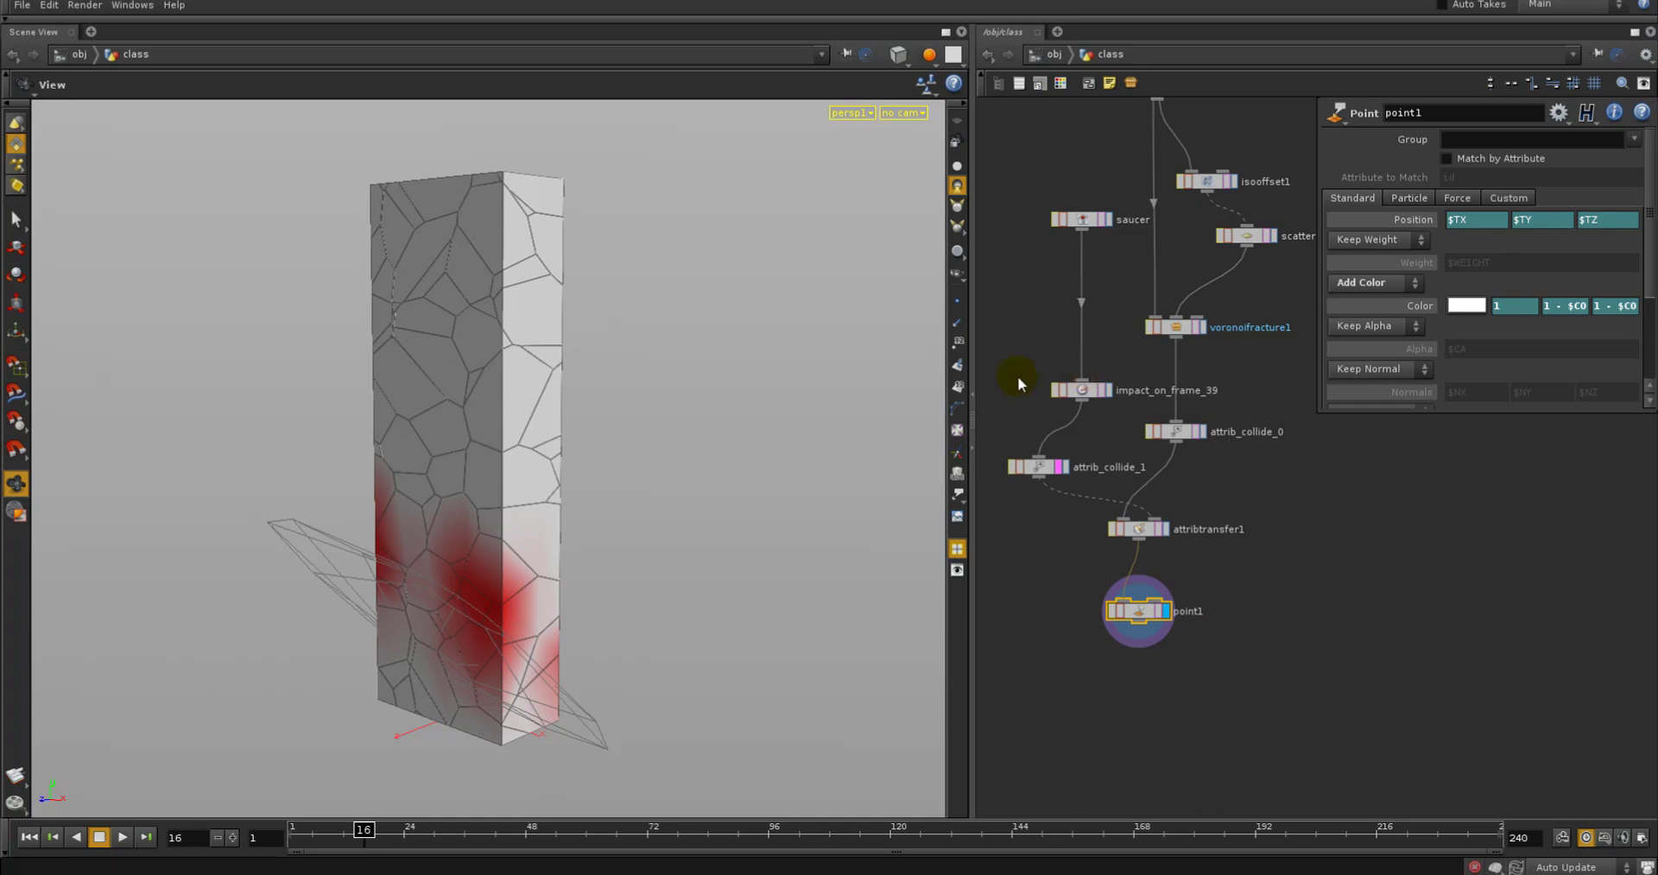
left_click_drag(990, 362, 1333, 717)
middle_click_drag(1176, 430, 1188, 447)
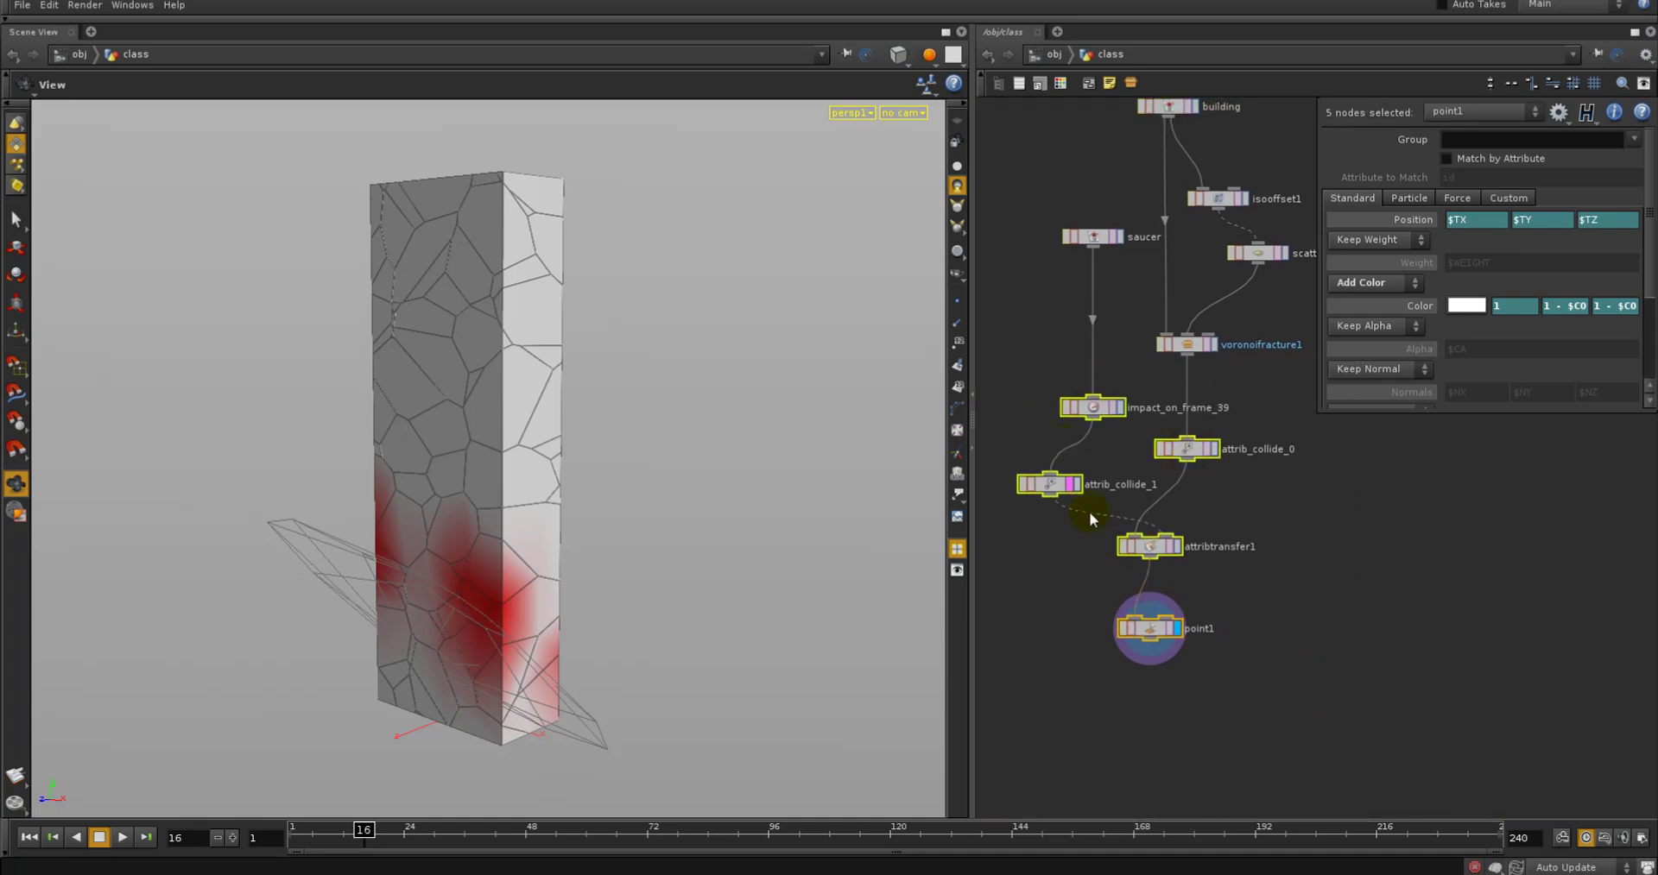
middle_click_drag(1239, 541, 1244, 603)
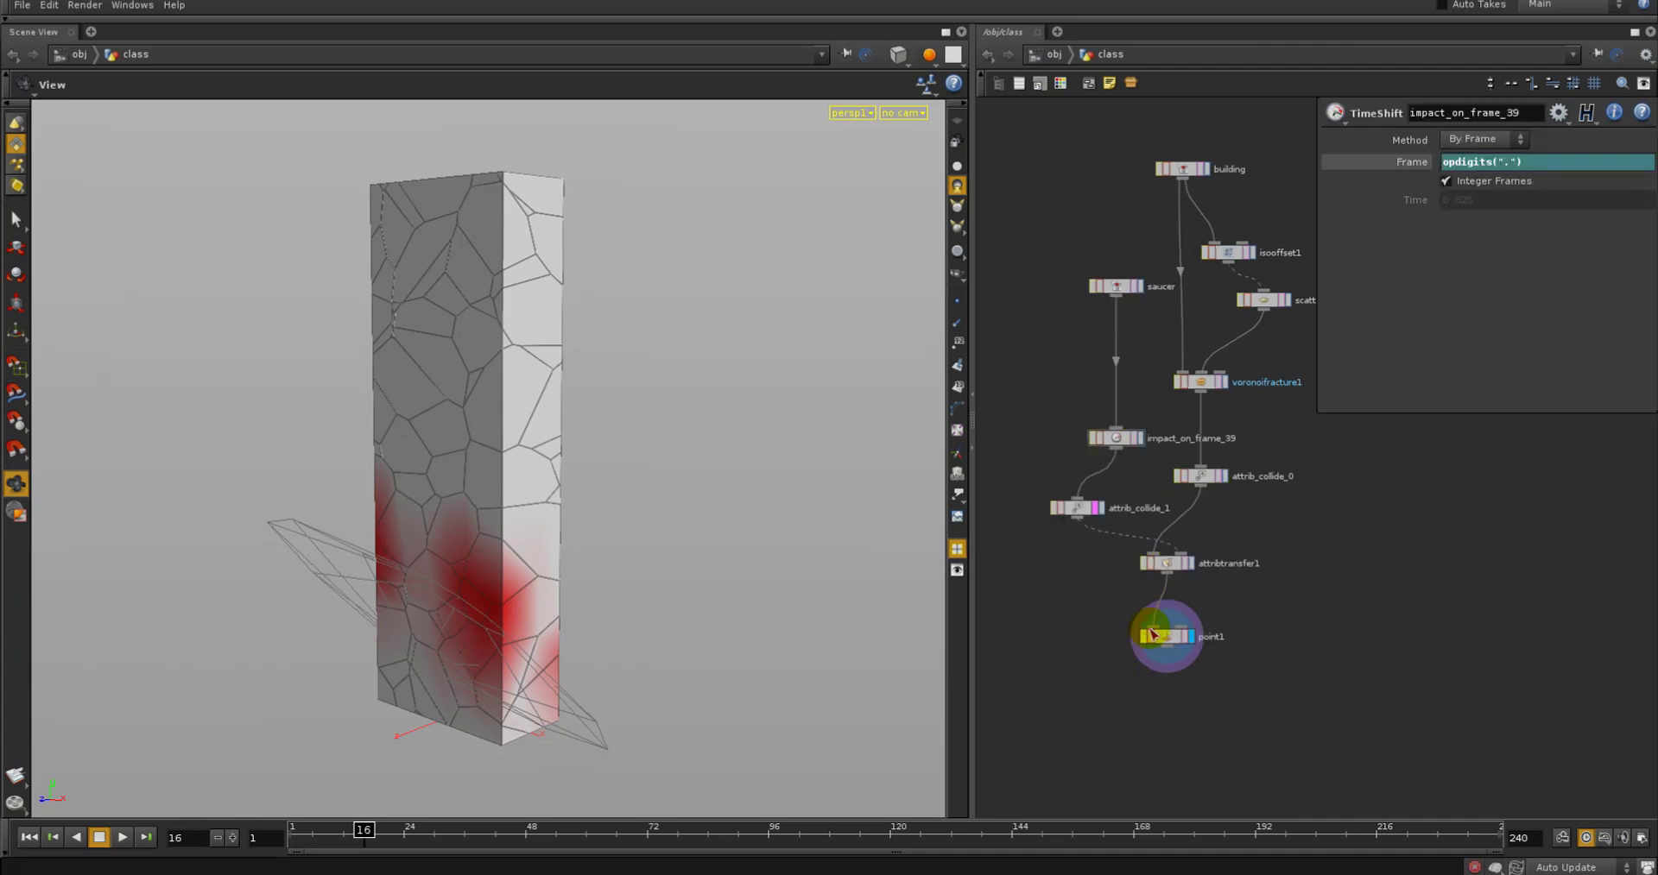
left_click(1167, 566)
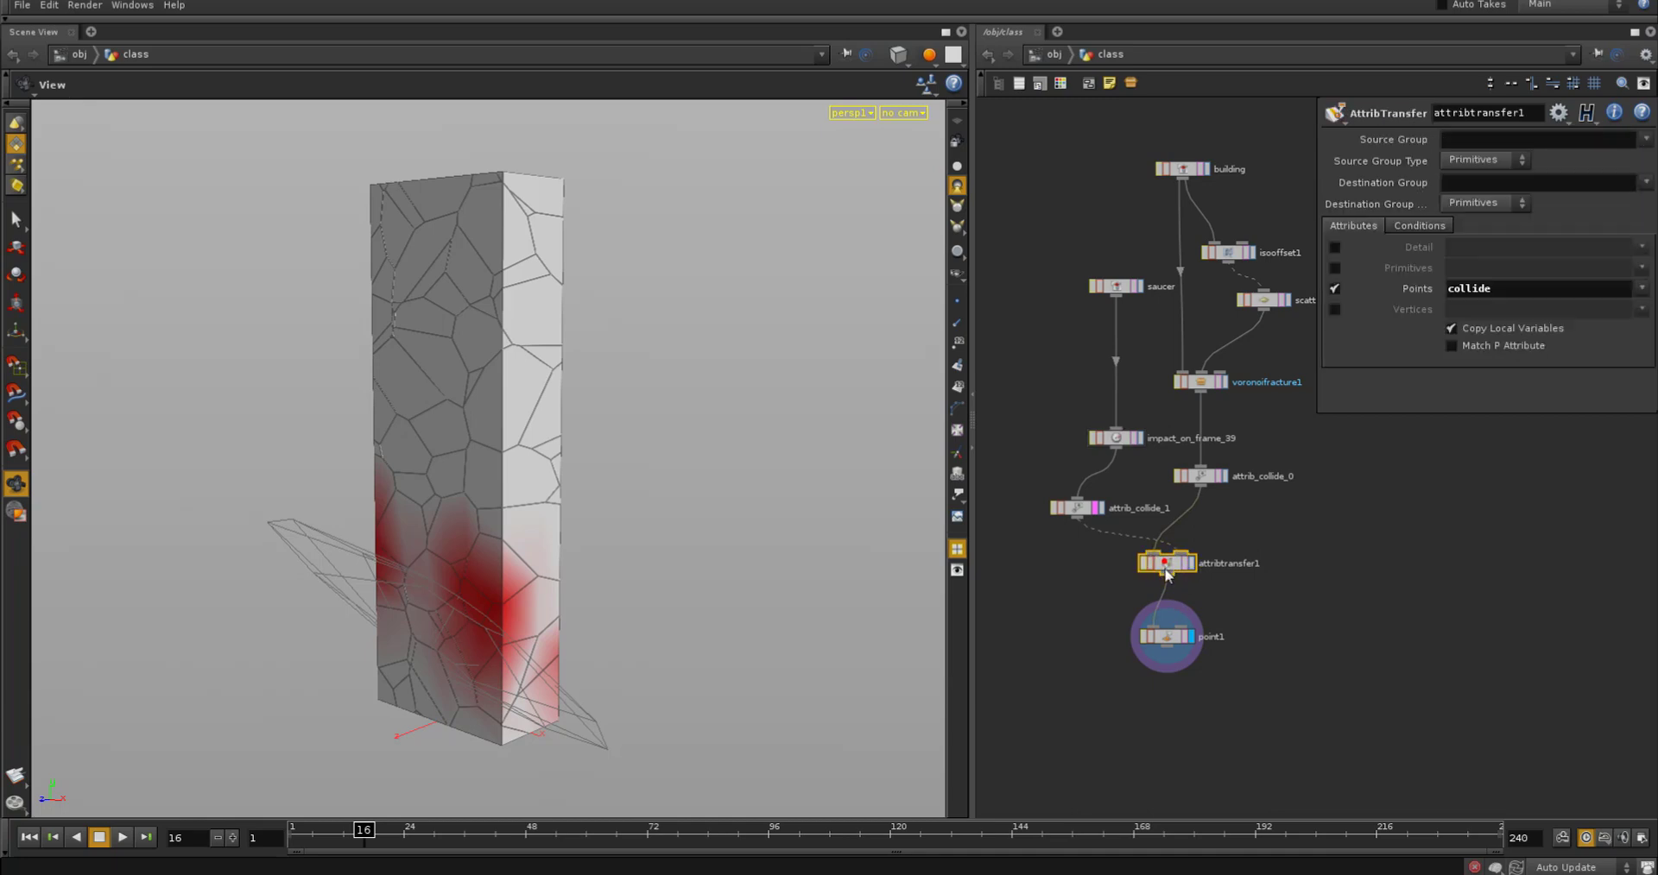
Check point1's color expressions and compare the displayed results of attribtransfer1 and point1, ending with point1 displayed
left_click(1173, 640)
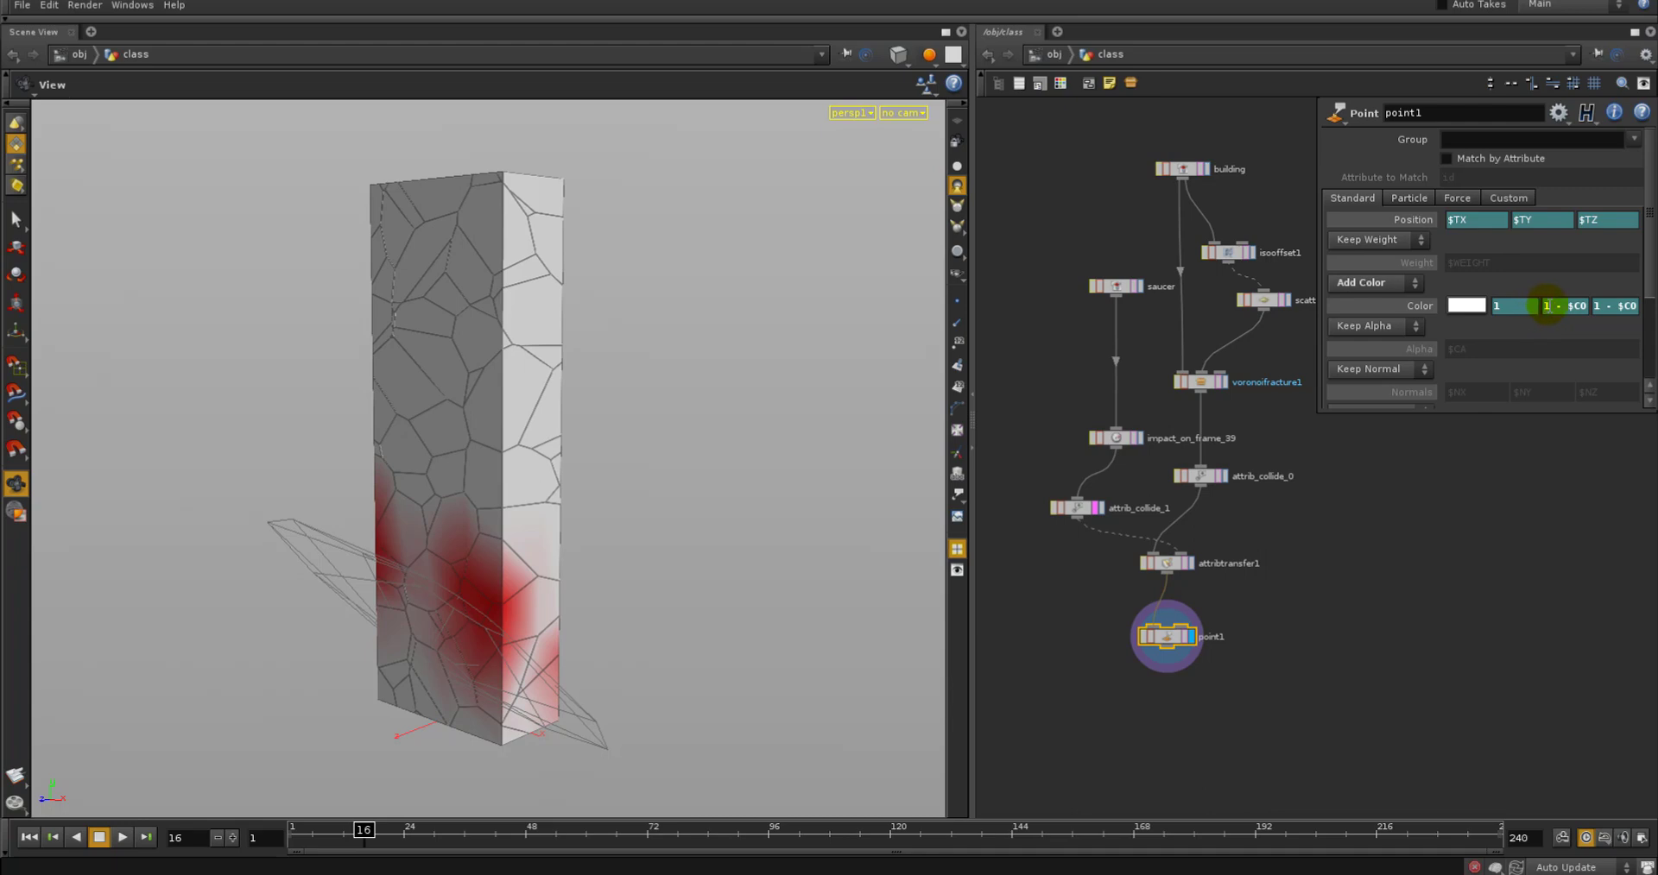
left_click(1191, 564)
middle_click_drag(1168, 561, 1400, 648)
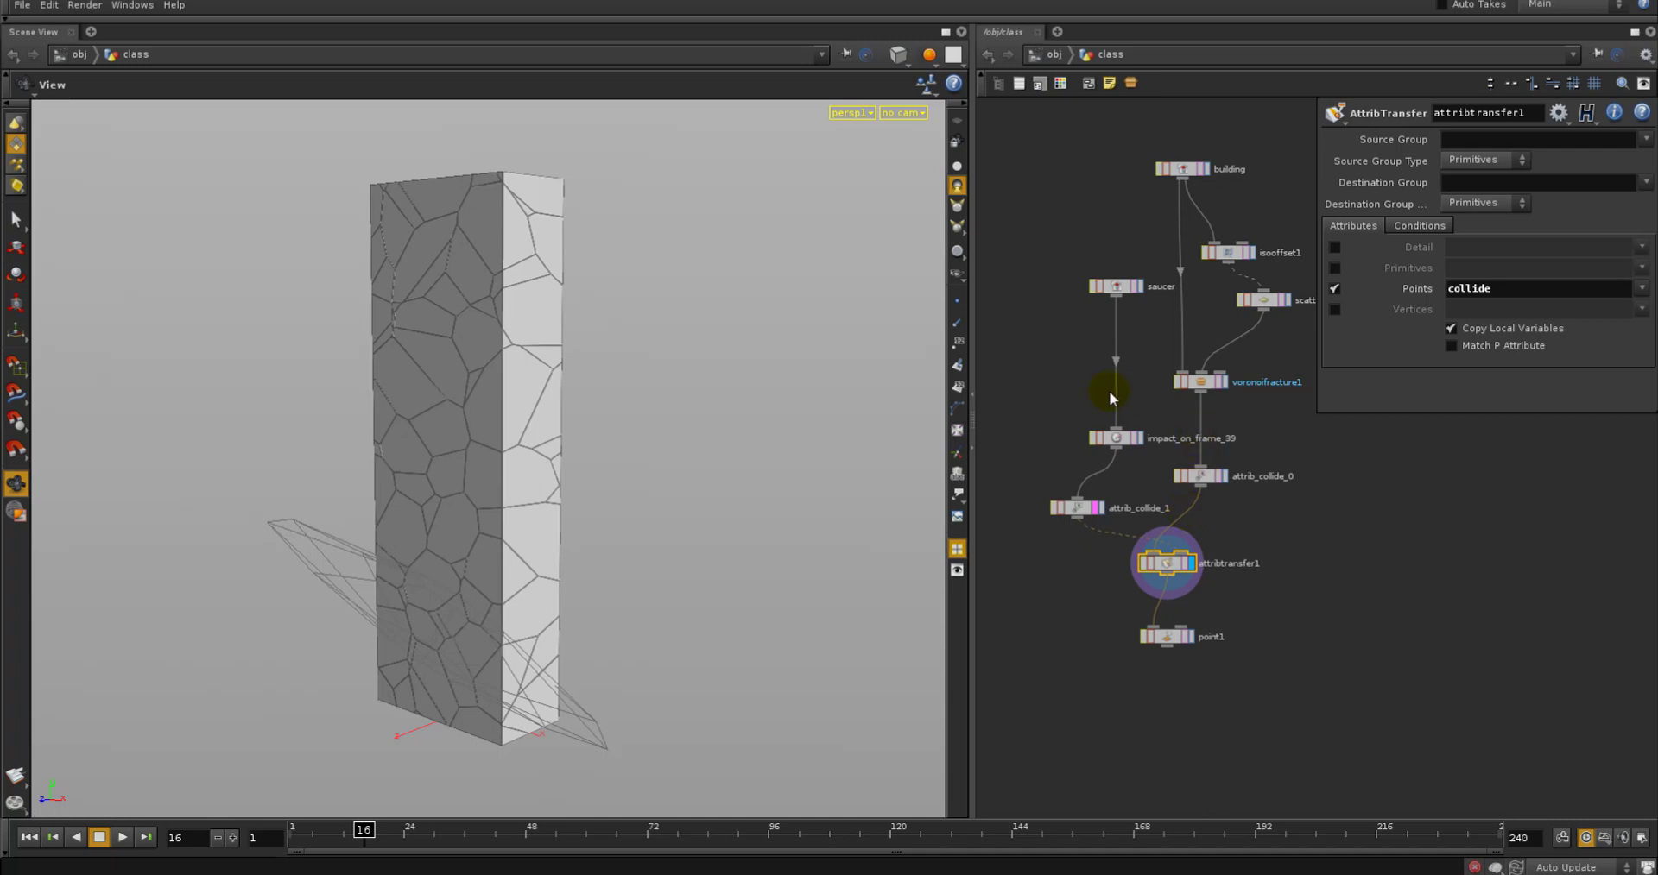
middle_click_drag(1094, 381, 1078, 413)
scroll(1078, 412, "down", 1)
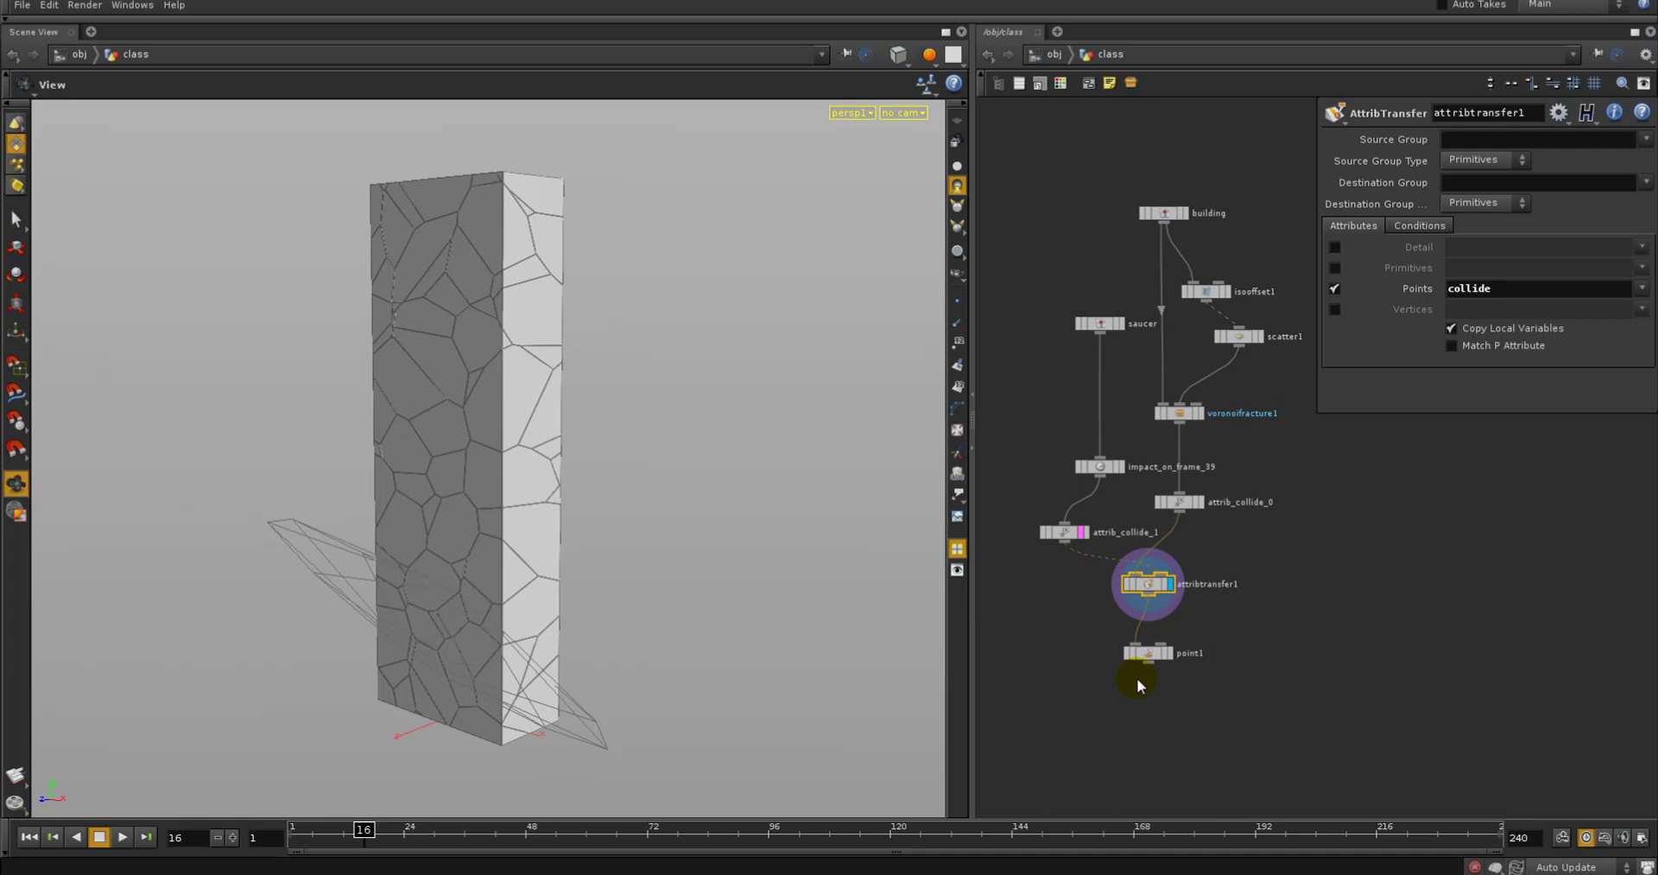
left_click(1158, 656)
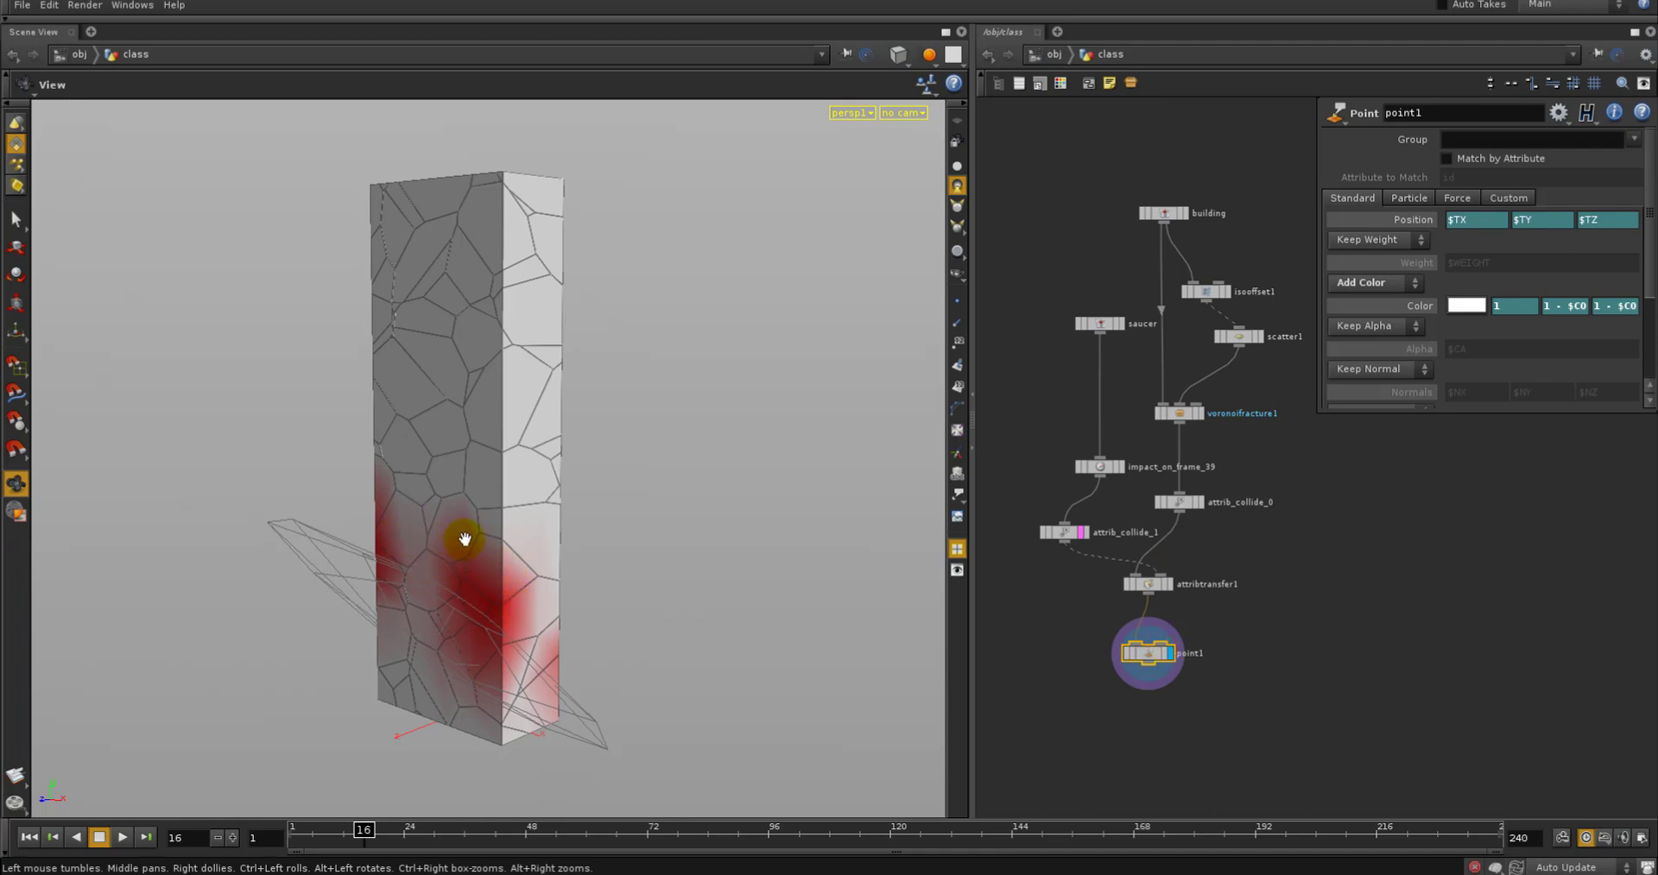
middle_click_drag(1262, 576, 1247, 577)
left_click(1247, 577)
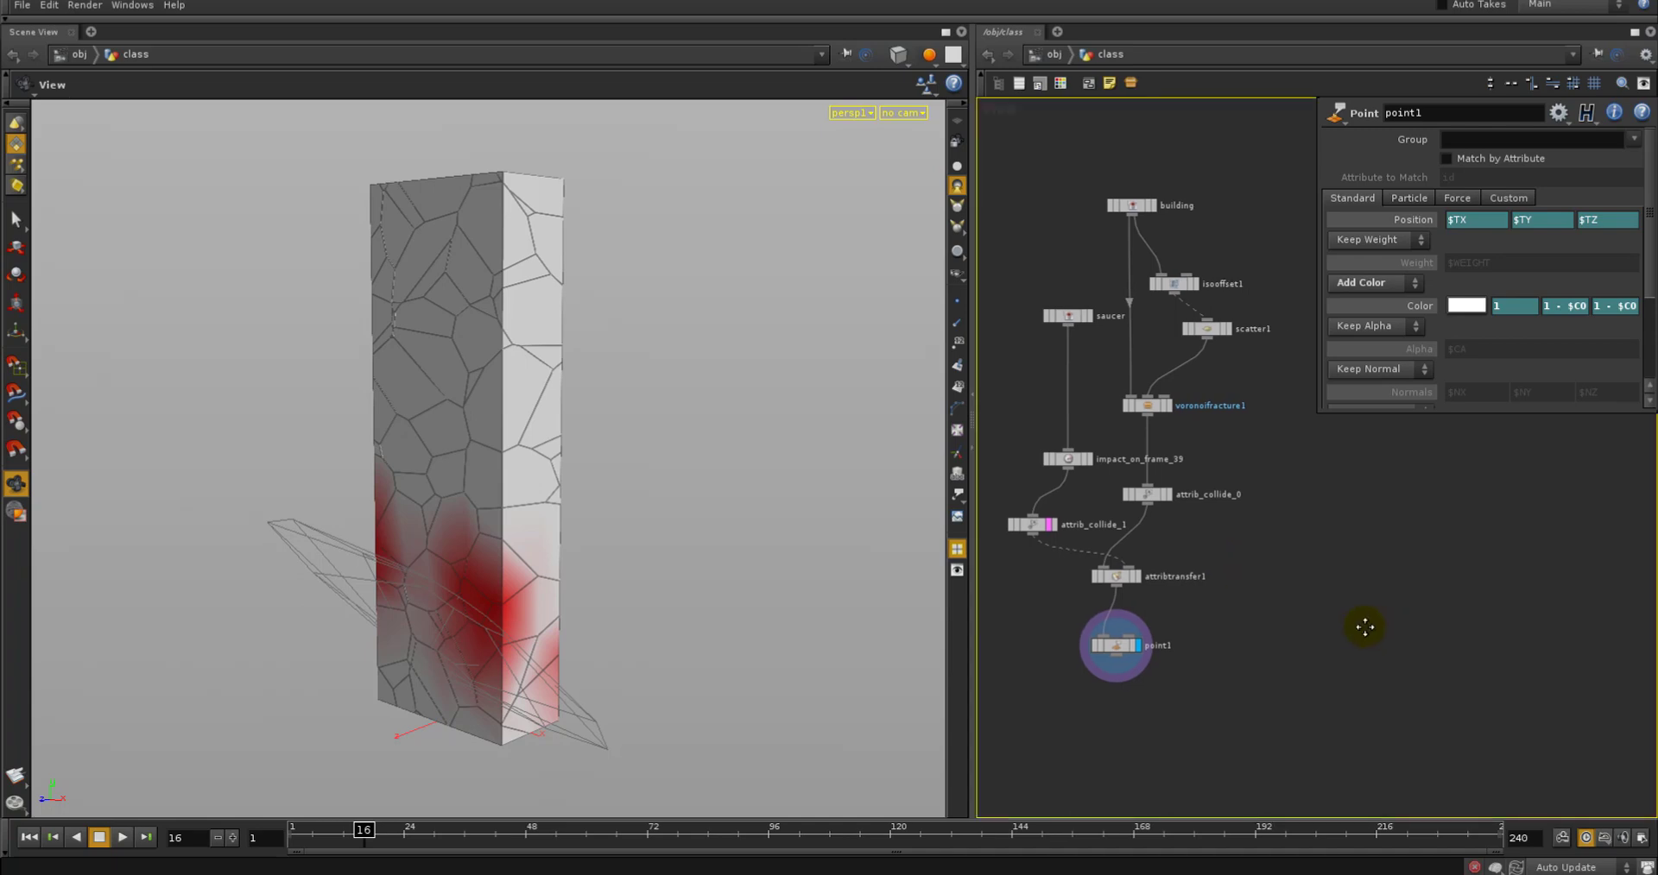
Add a Sphere node in the empty area beside the network and display it in the viewport
key("Tab")
type("Sphere")
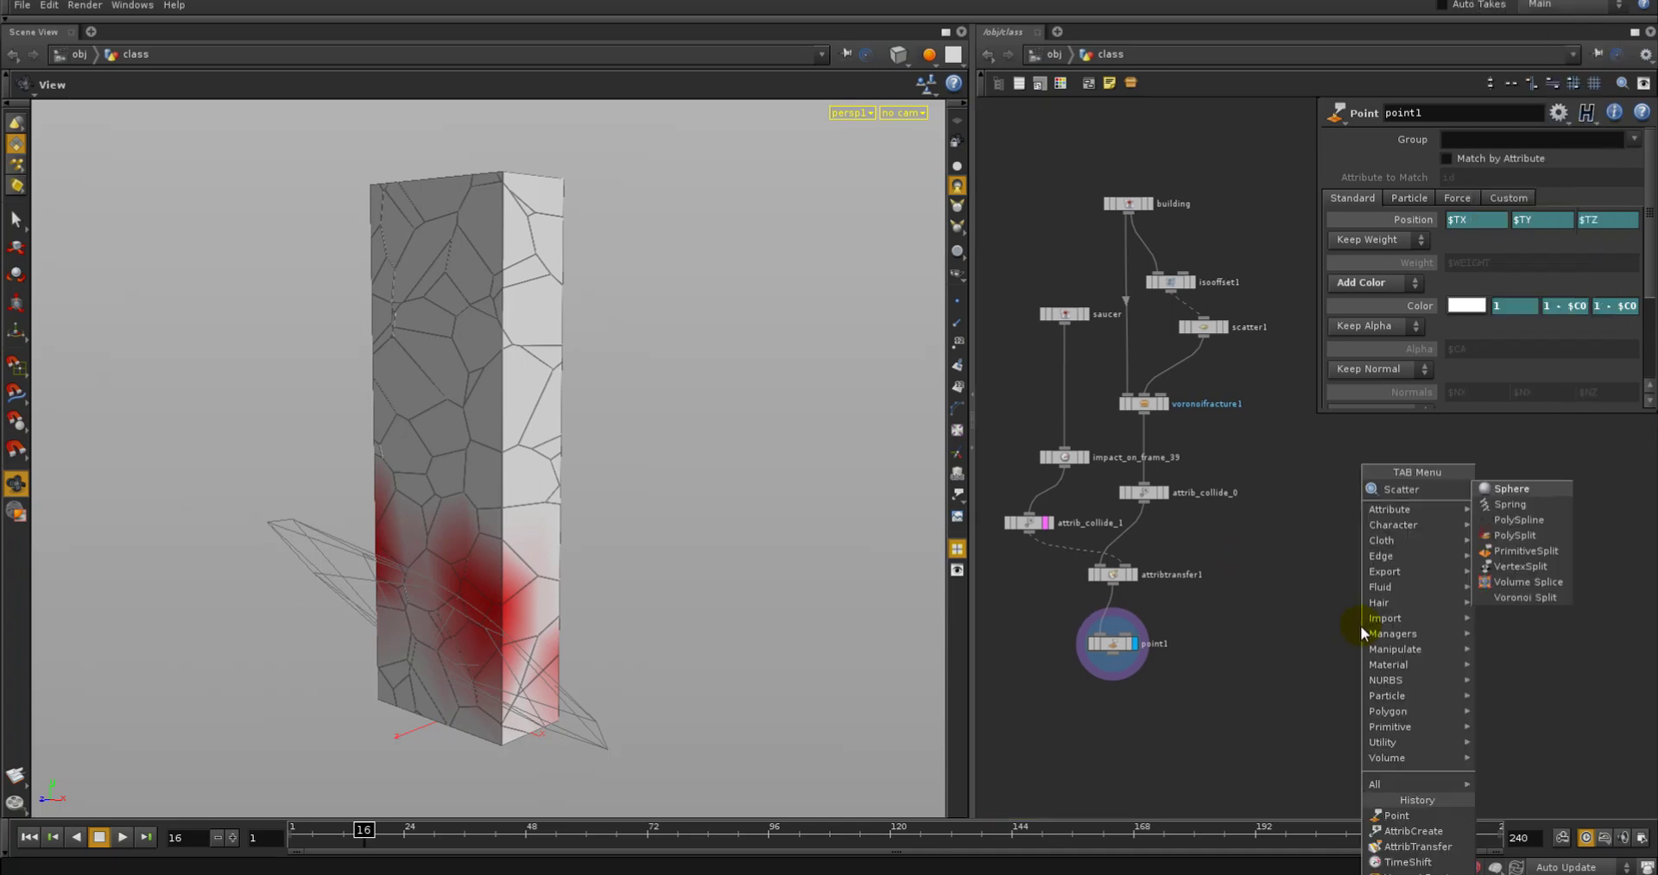
left_click(1503, 490)
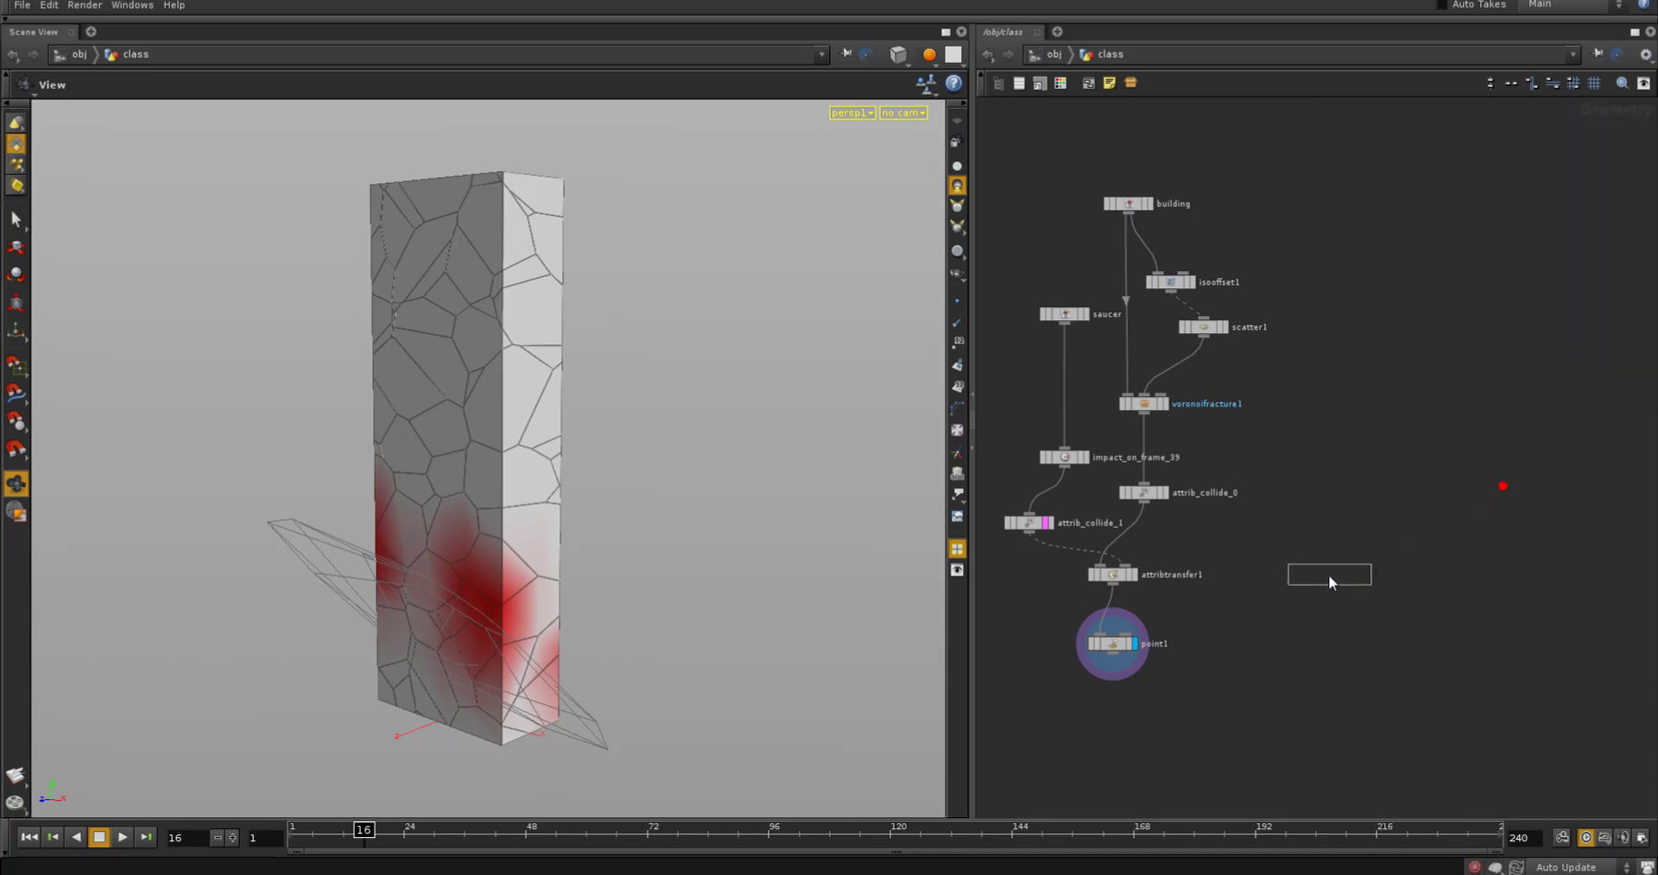
left_click(1312, 577)
left_click(1339, 577)
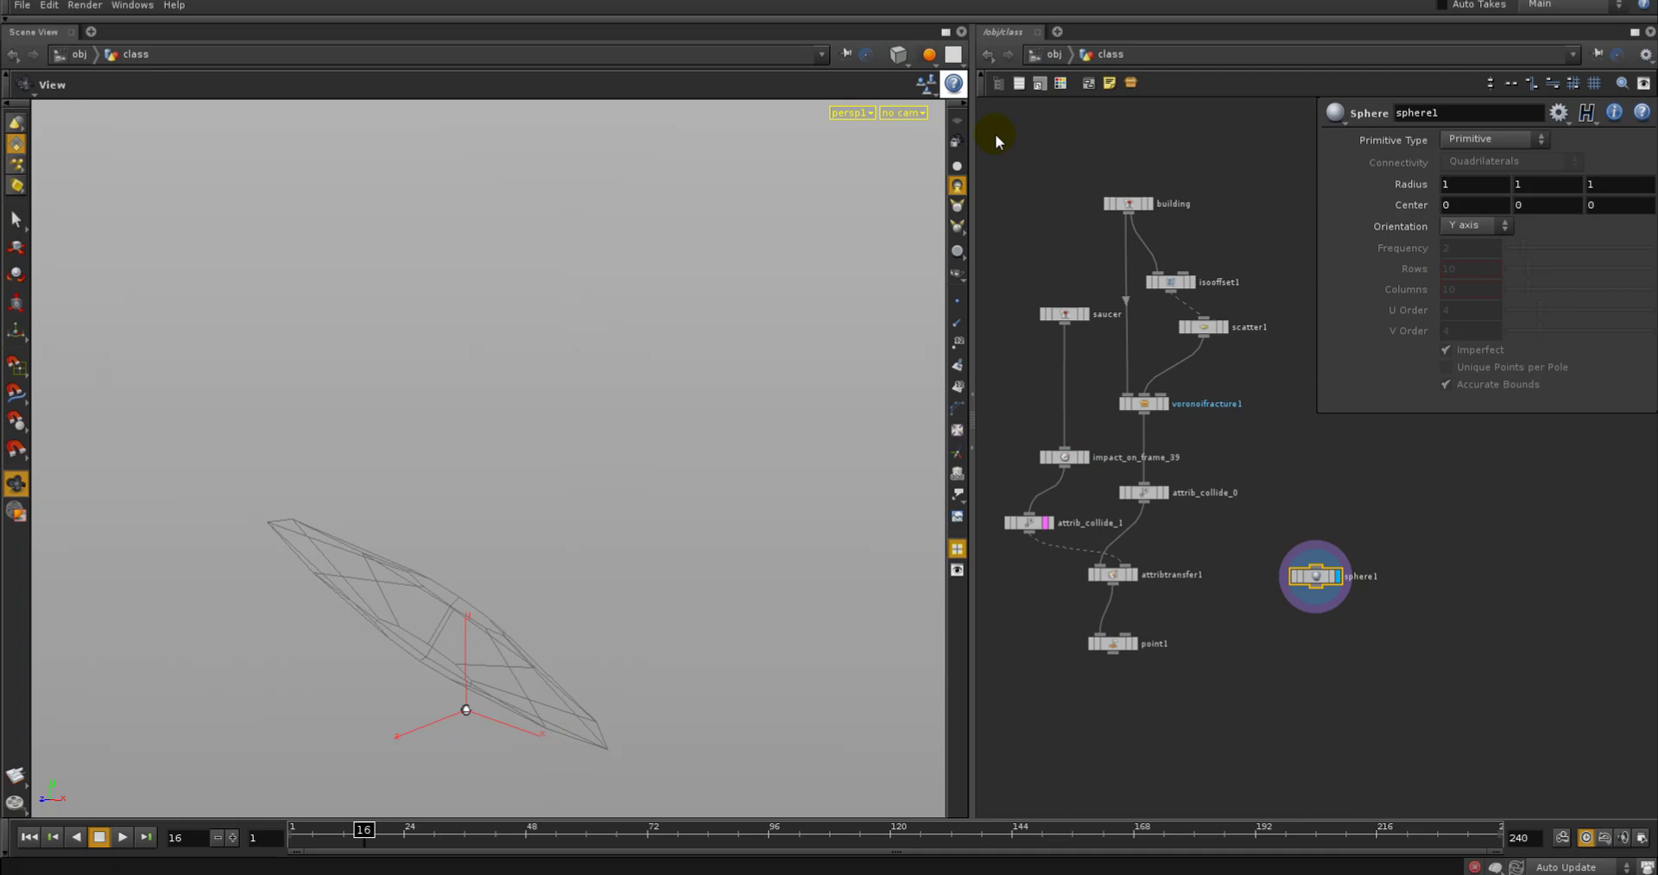
left_click(1324, 578)
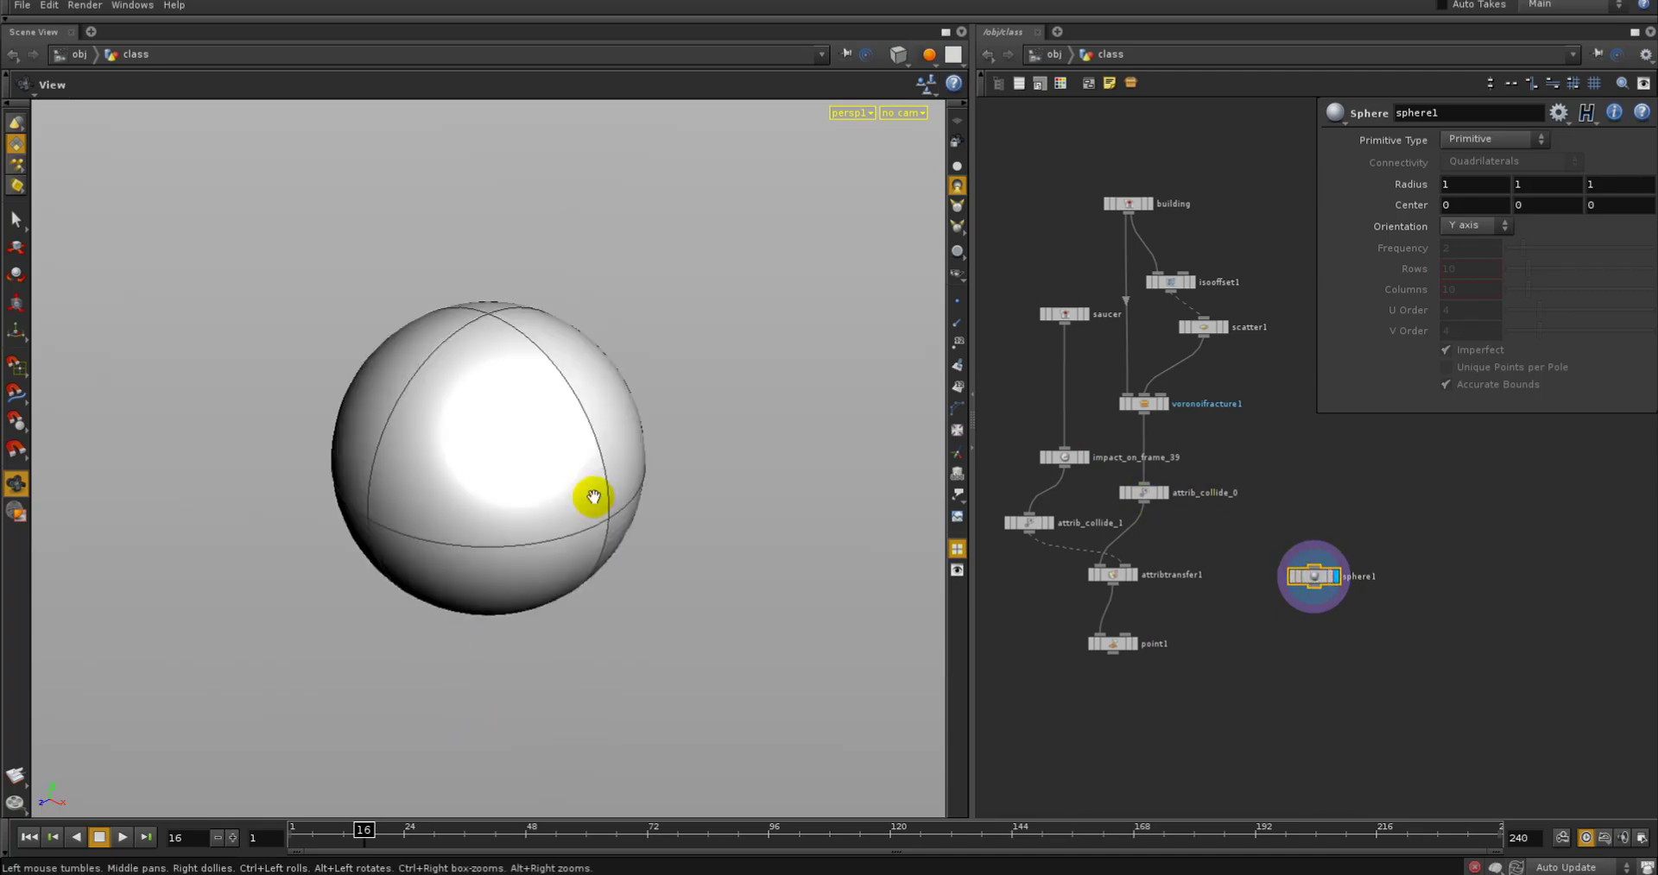
Try the Polygon primitive type on sphere1, settling on Polygon Mesh
left_click(1511, 140)
left_click(1495, 172)
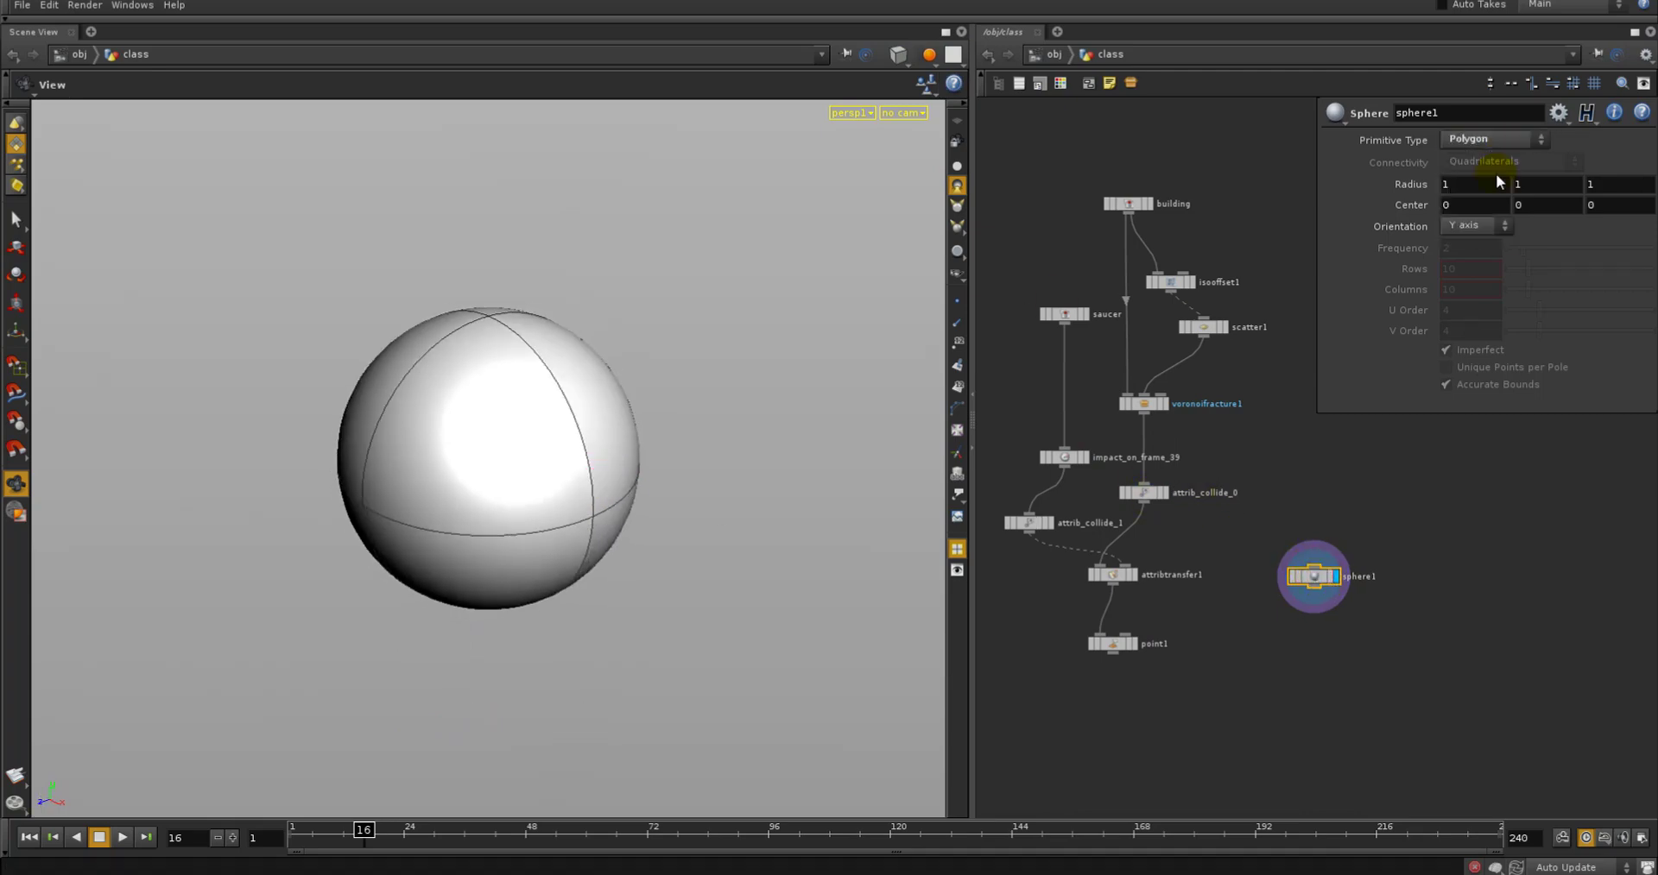
left_click(1483, 140)
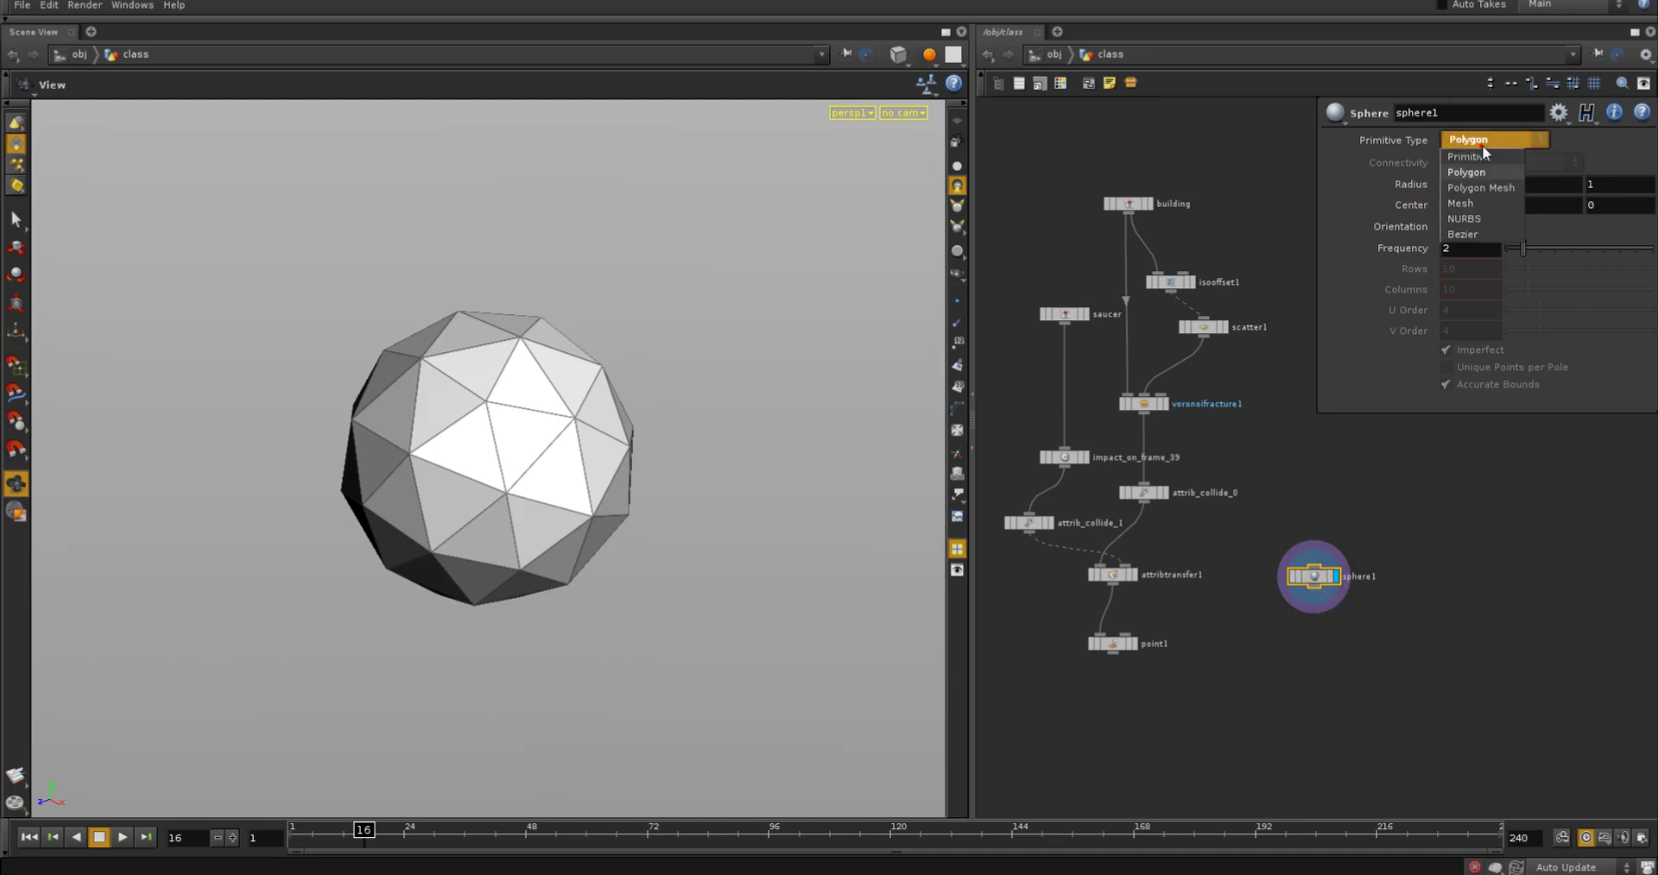
left_click(1480, 187)
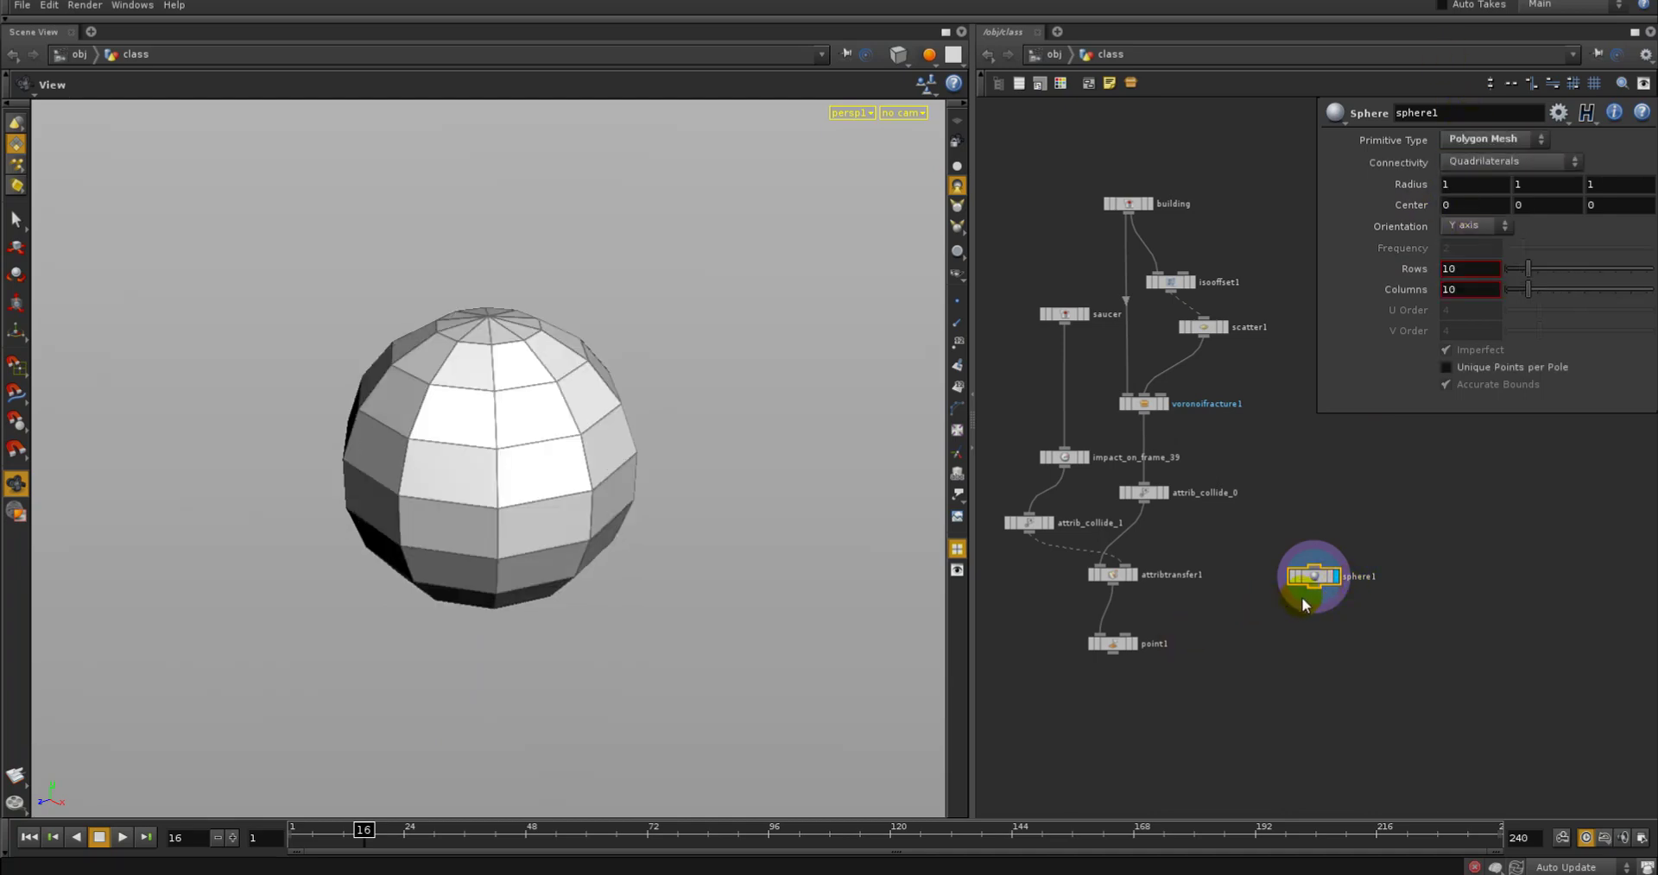
Append a Point node to sphere1 and display it
key("Tab")
type("point")
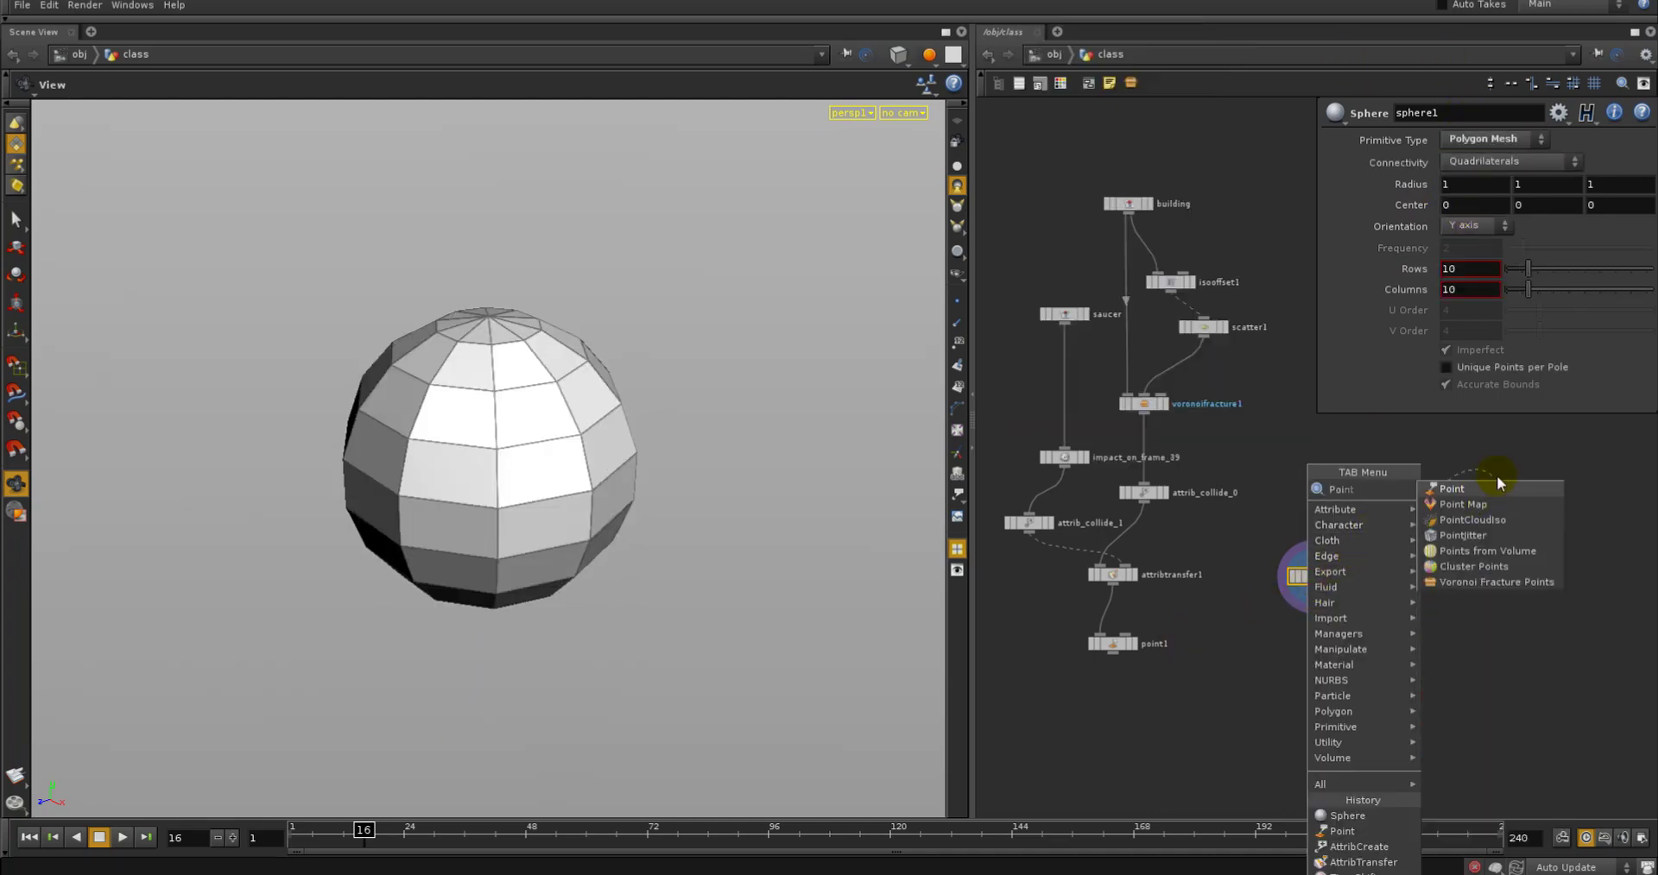
key("Return")
left_click(1360, 645)
left_click(1377, 644)
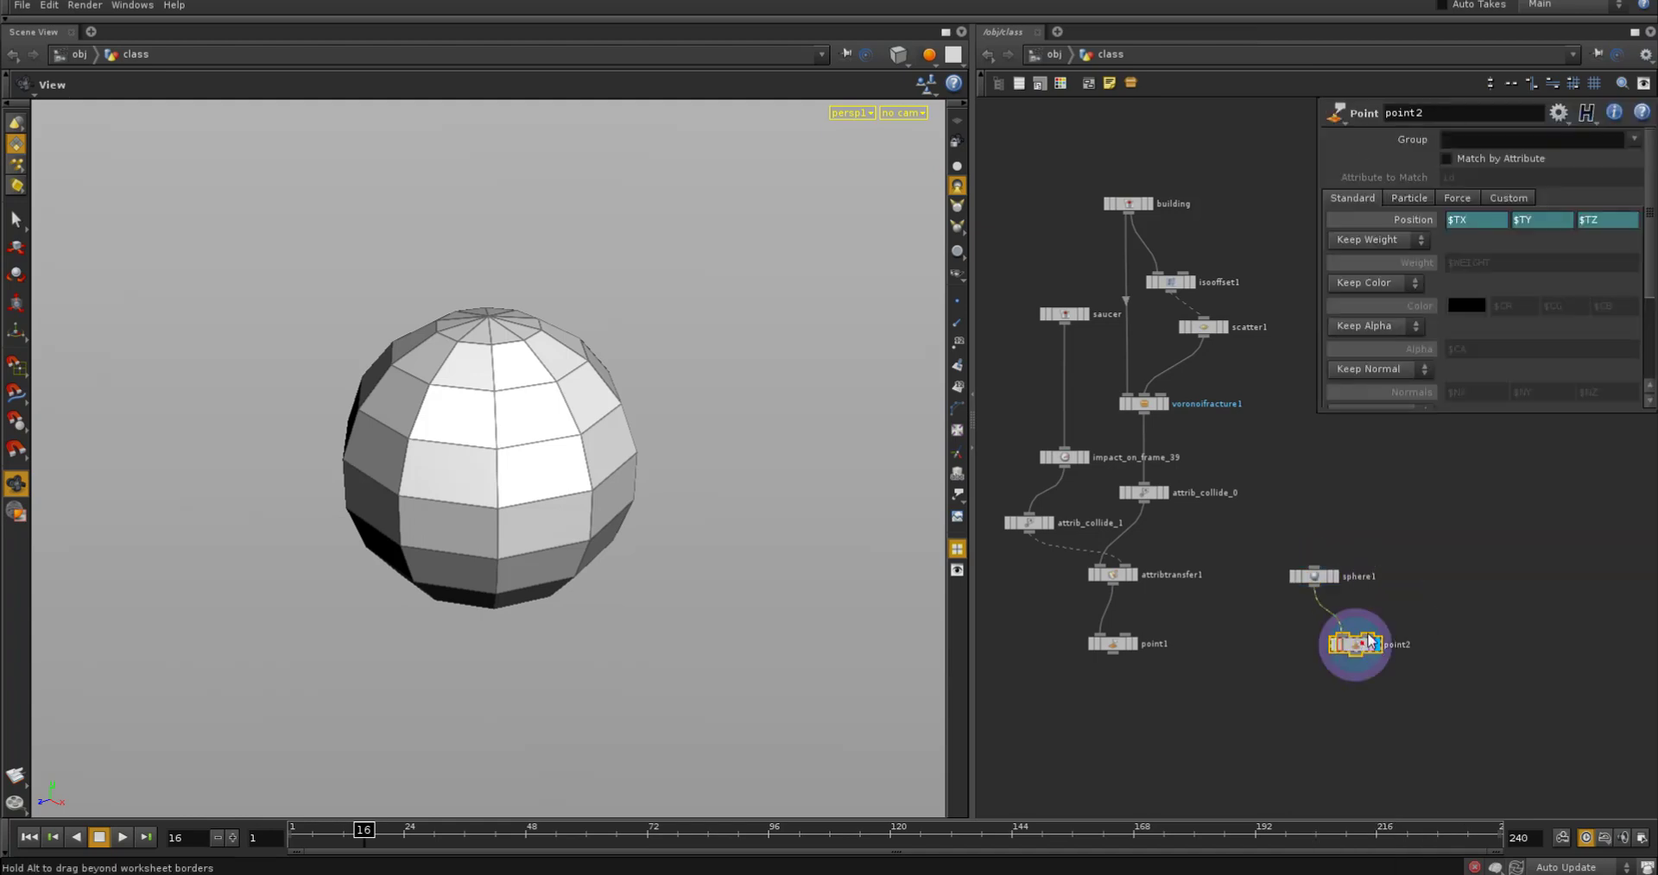
Add color on point2 with red set to $TX, green to $TY and blue to $TZ
left_click(1391, 284)
left_click(1359, 316)
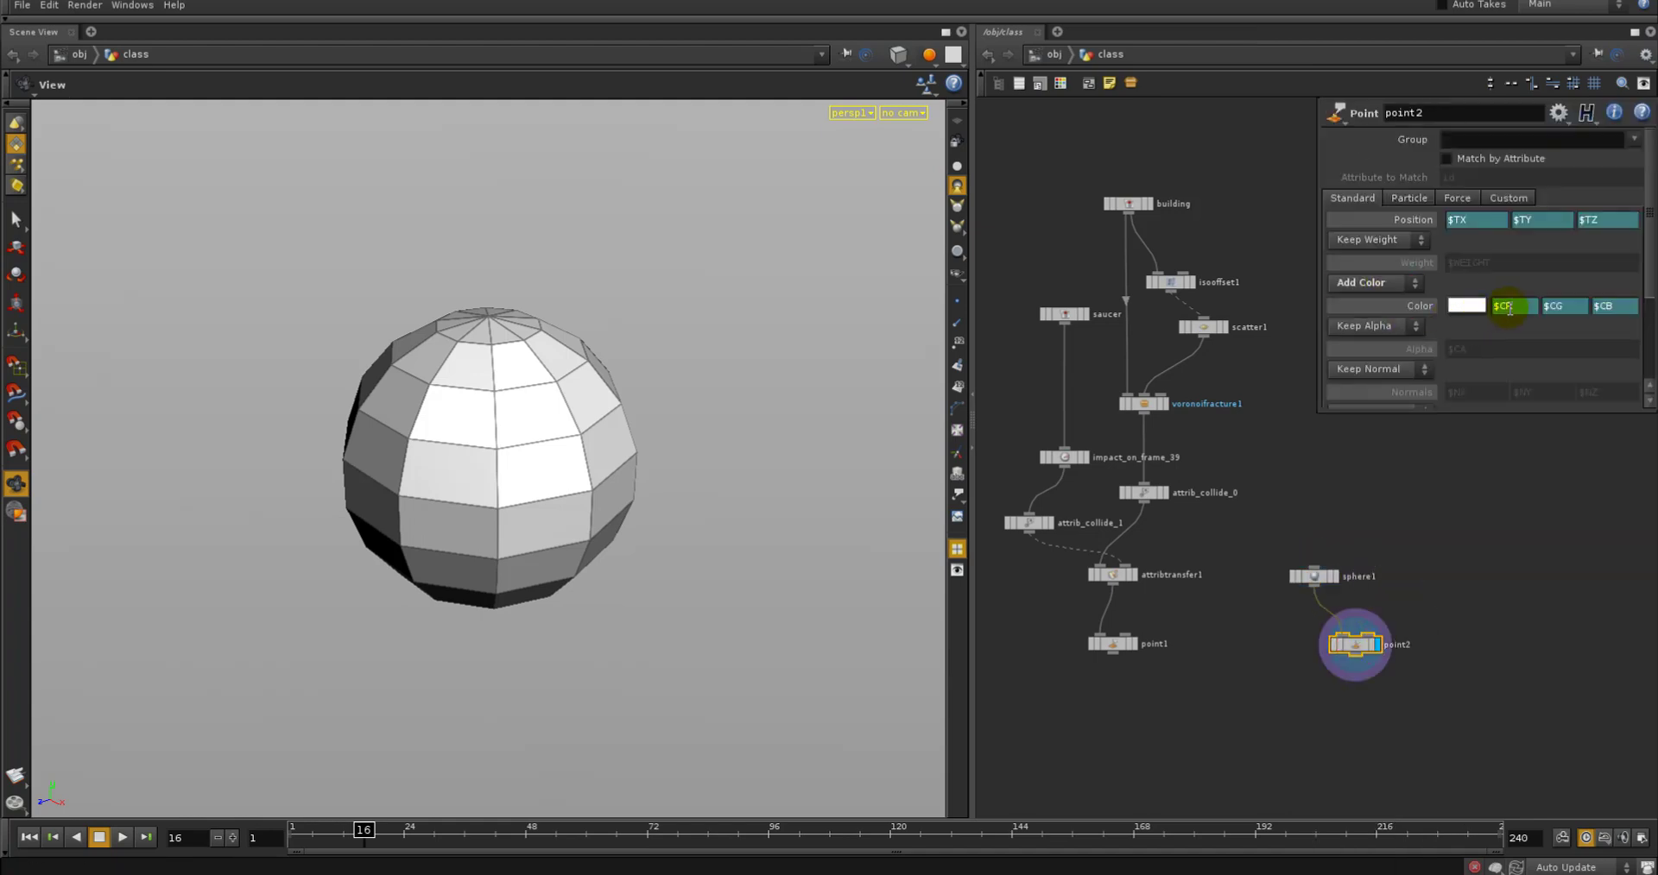
key("Tab")
key("BackSpace")
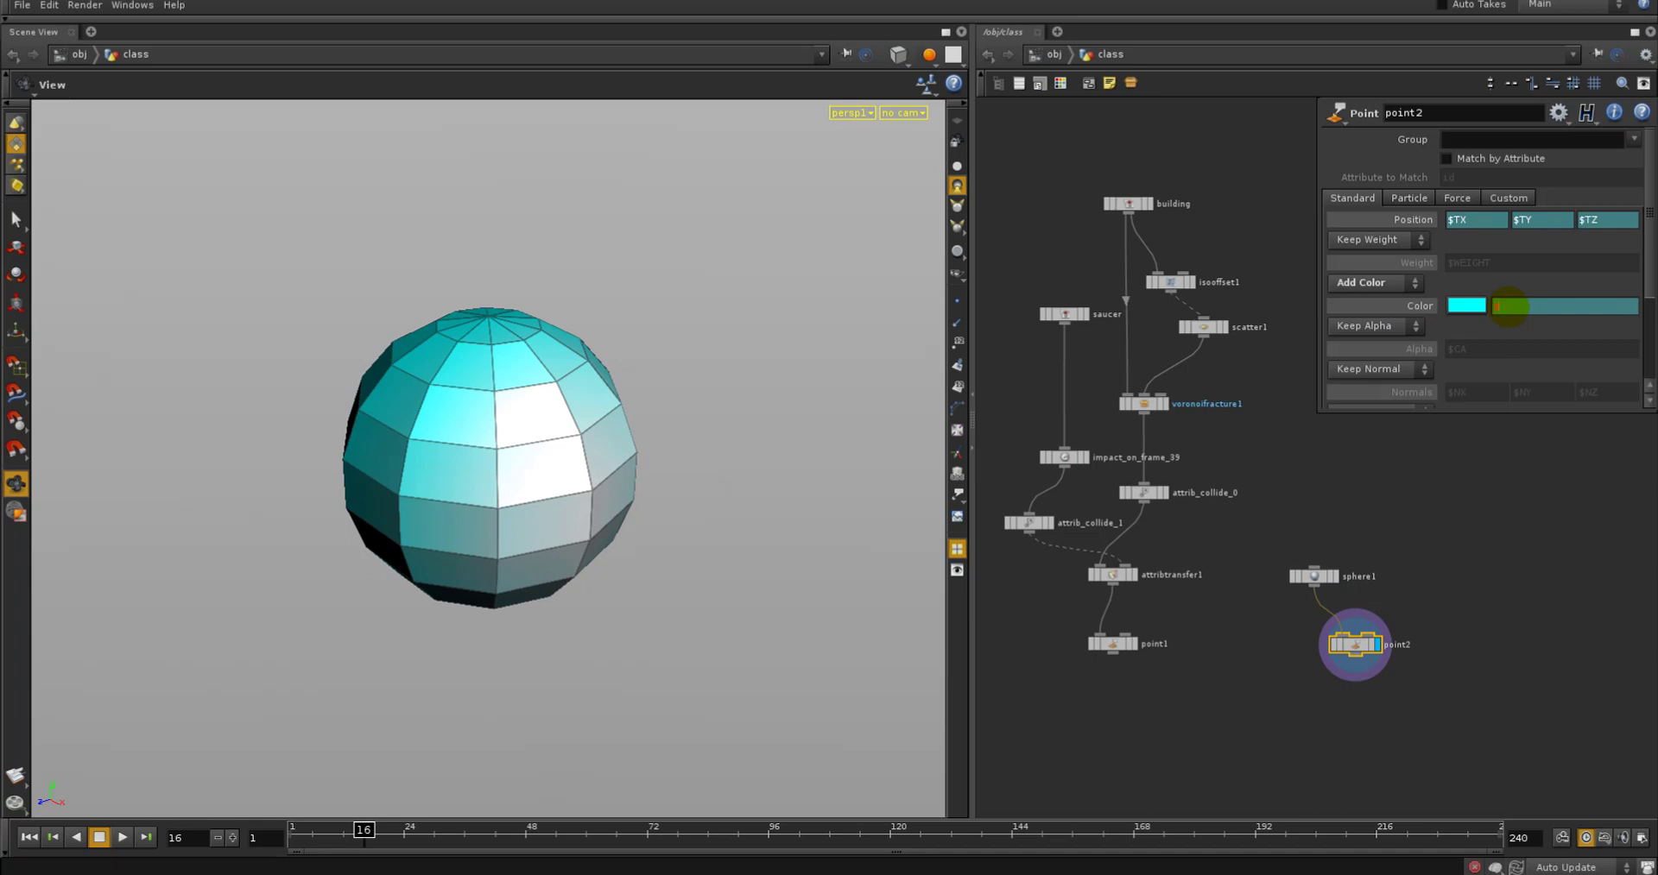
type("$TY")
key("Return")
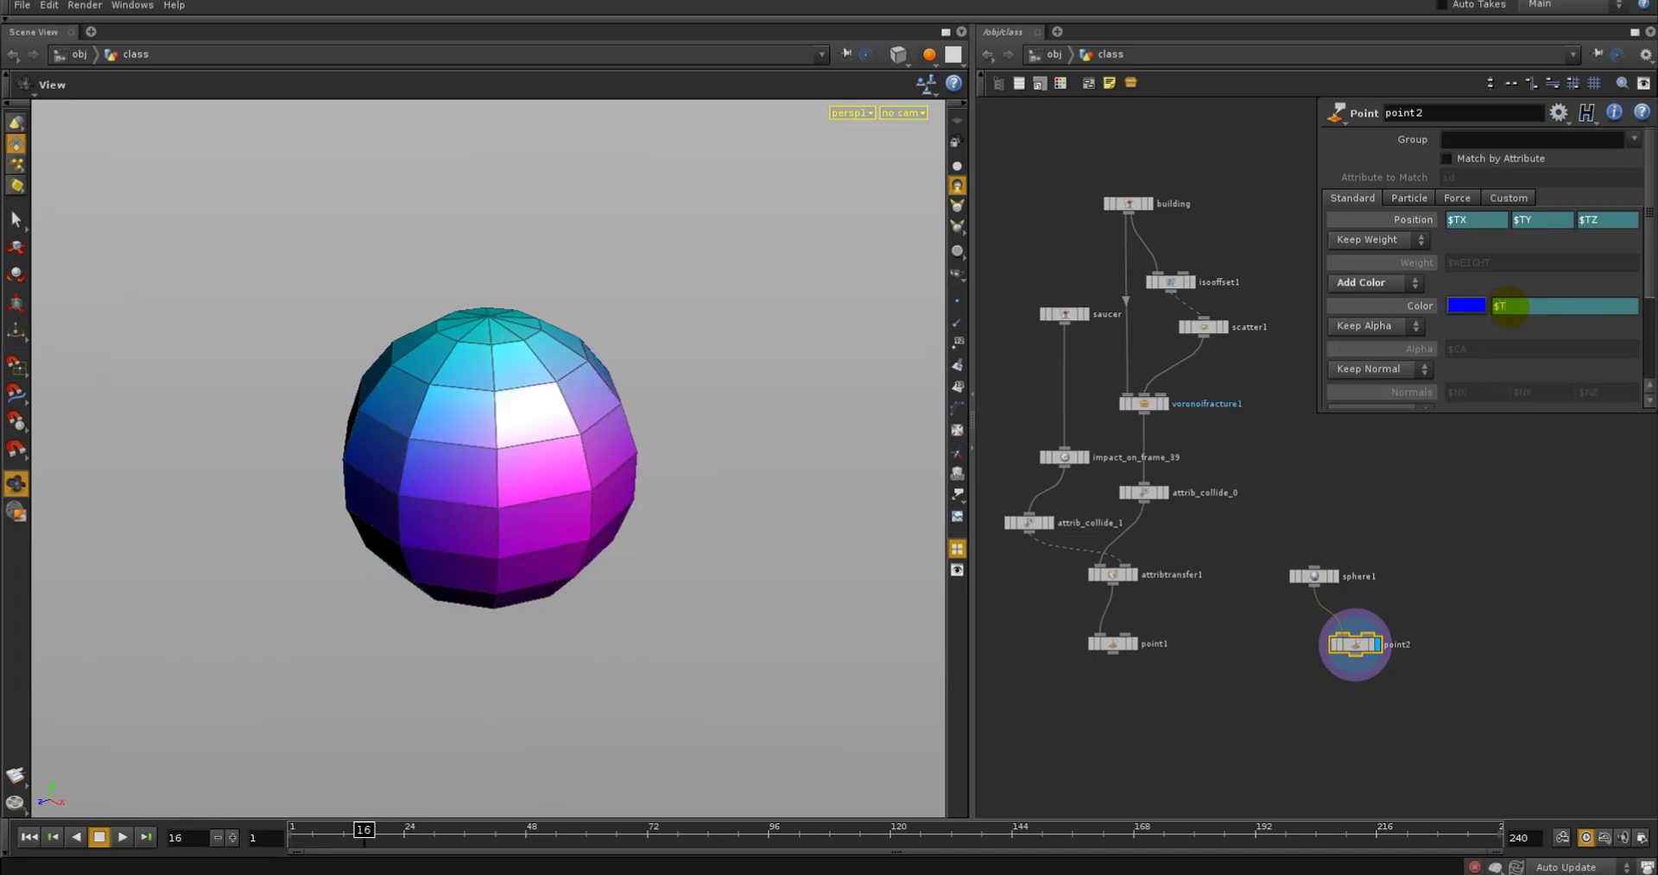
type("$TZ")
key("Return")
left_click_drag(677, 437, 609, 397)
Append a Transform node below point2
key("Tab")
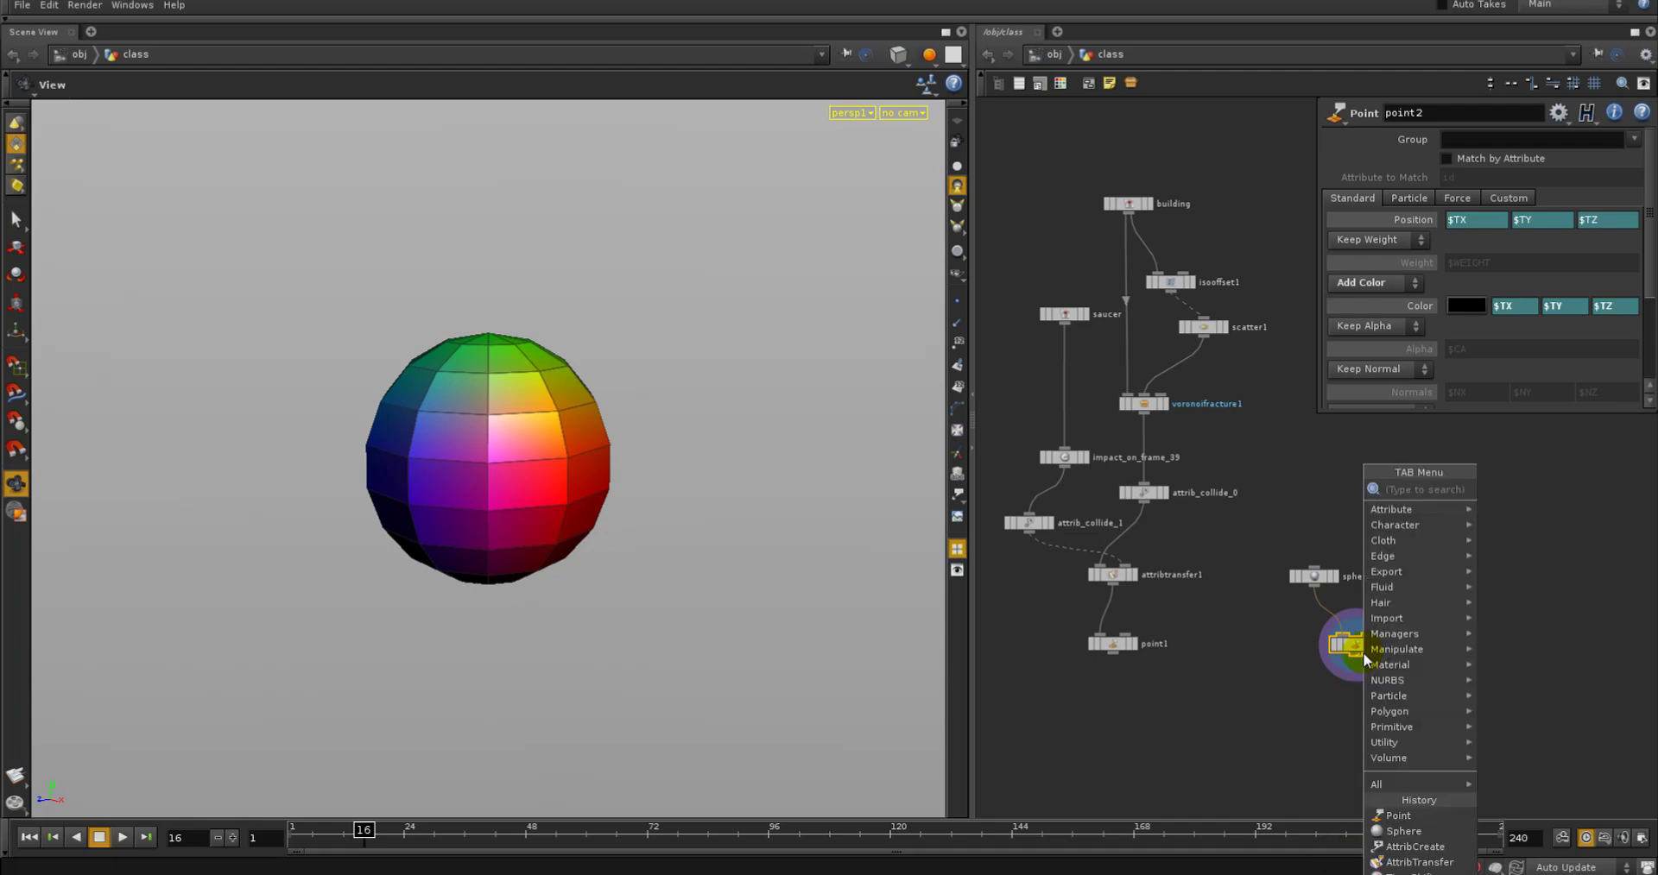
left_click(1505, 514)
left_click(1369, 682)
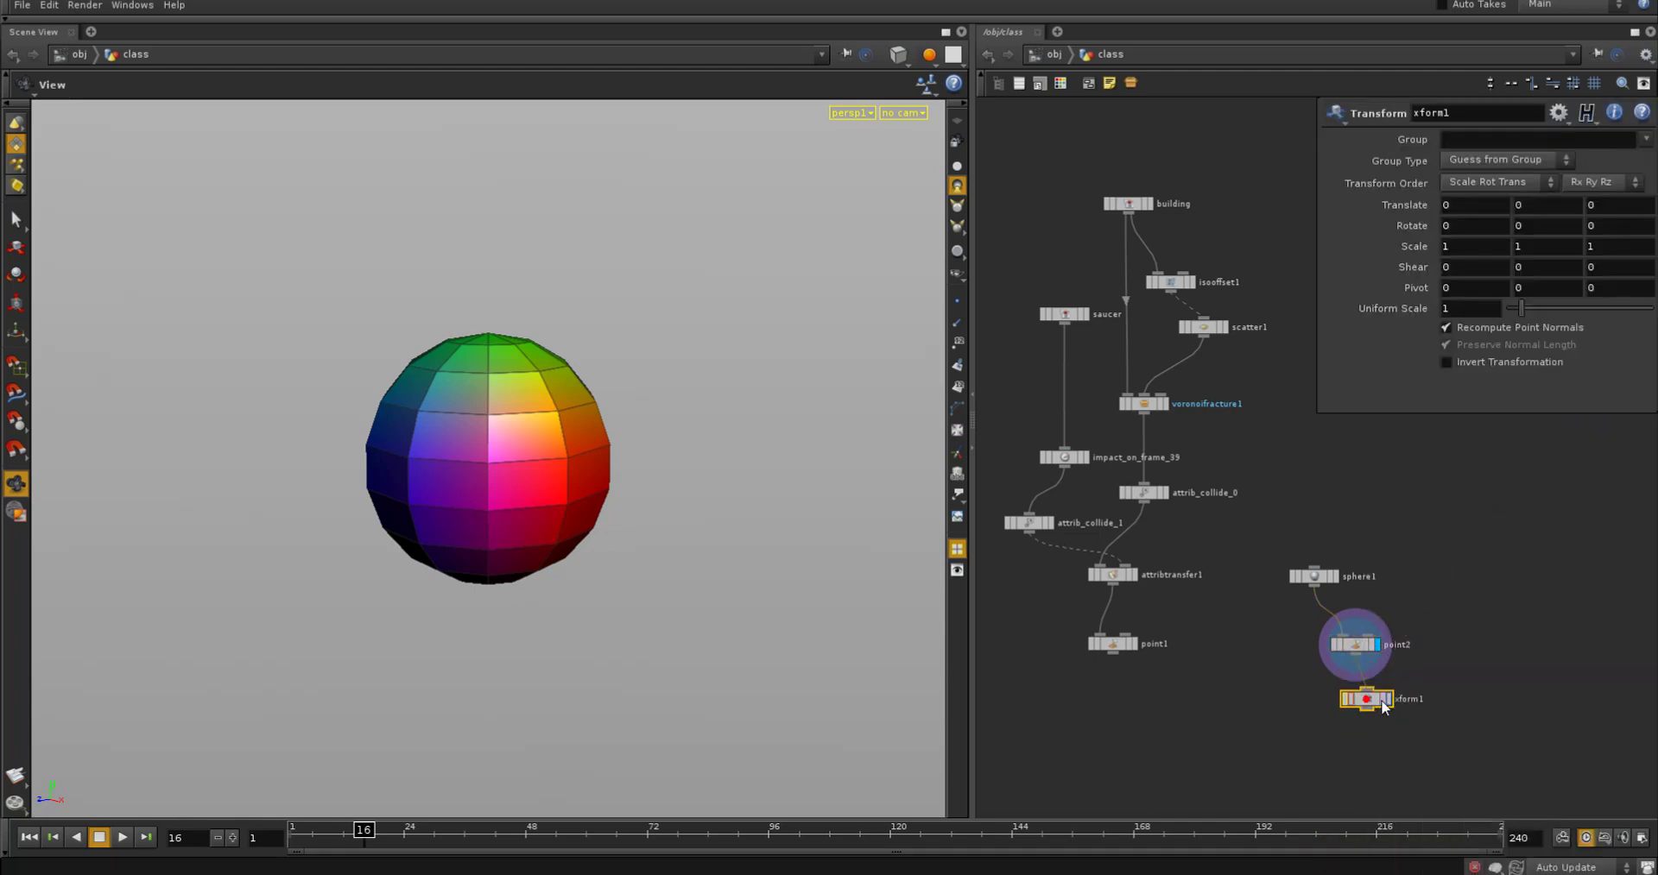
Set xform1's Y rotation to $FF and scrub the timeline to frame 87 to watch the colored sphere turn
left_click(1541, 225)
type("$FF")
left_click(1531, 449)
left_click_drag(439, 831, 725, 772)
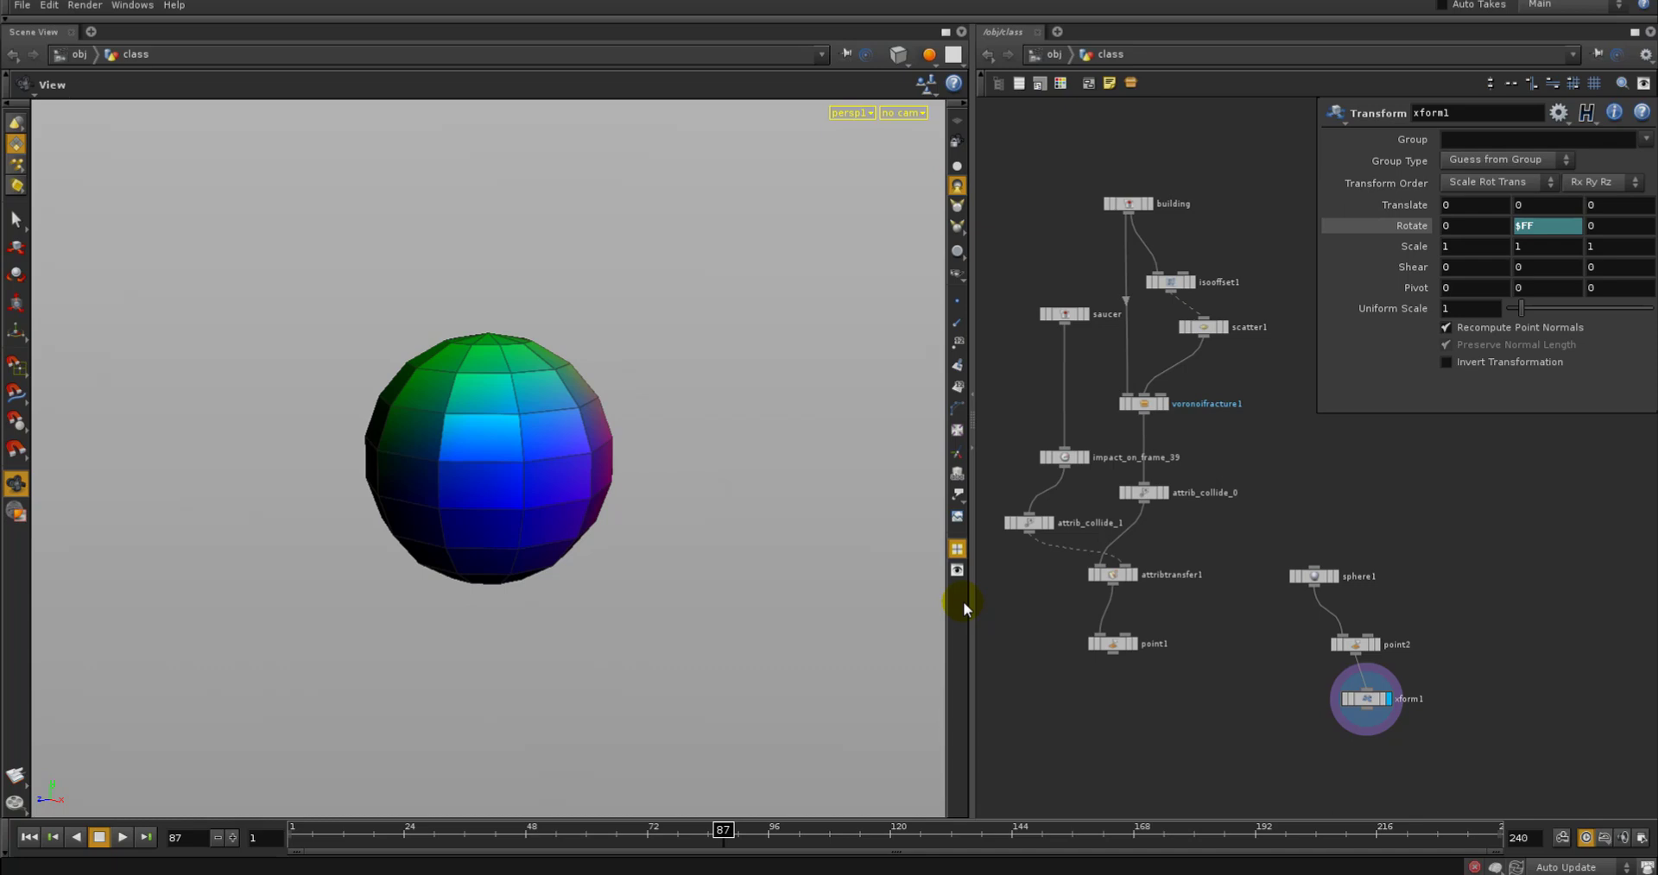
Delete the sphere1, point2 and xform1 nodes and bring the red-marked building back into view
left_click(1032, 523)
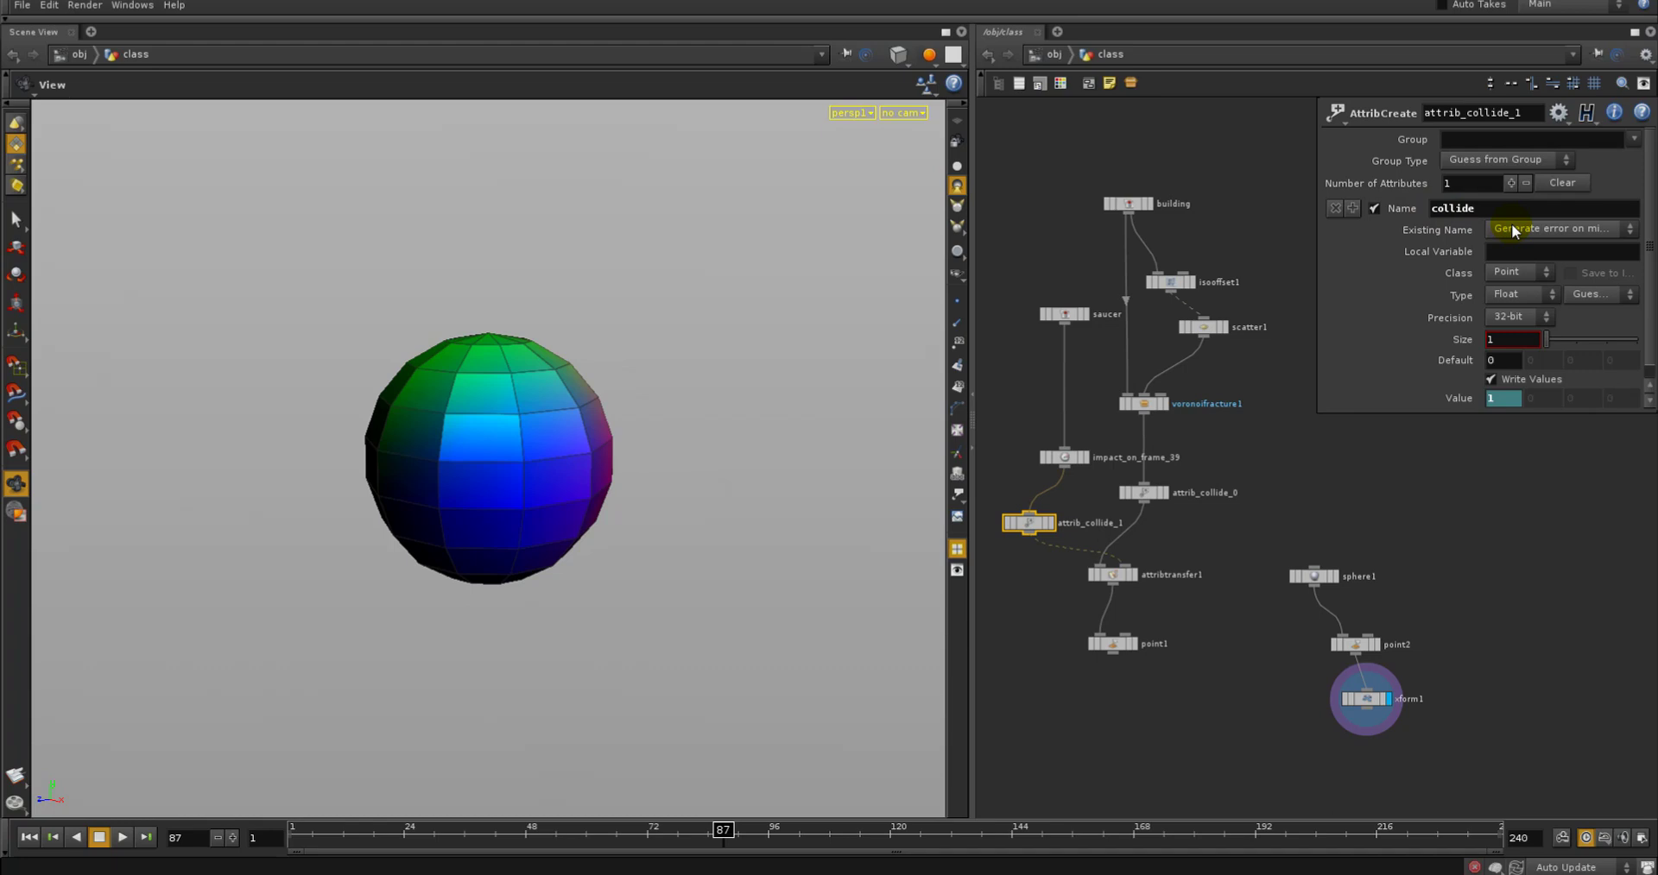
left_click_drag(587, 402, 665, 451)
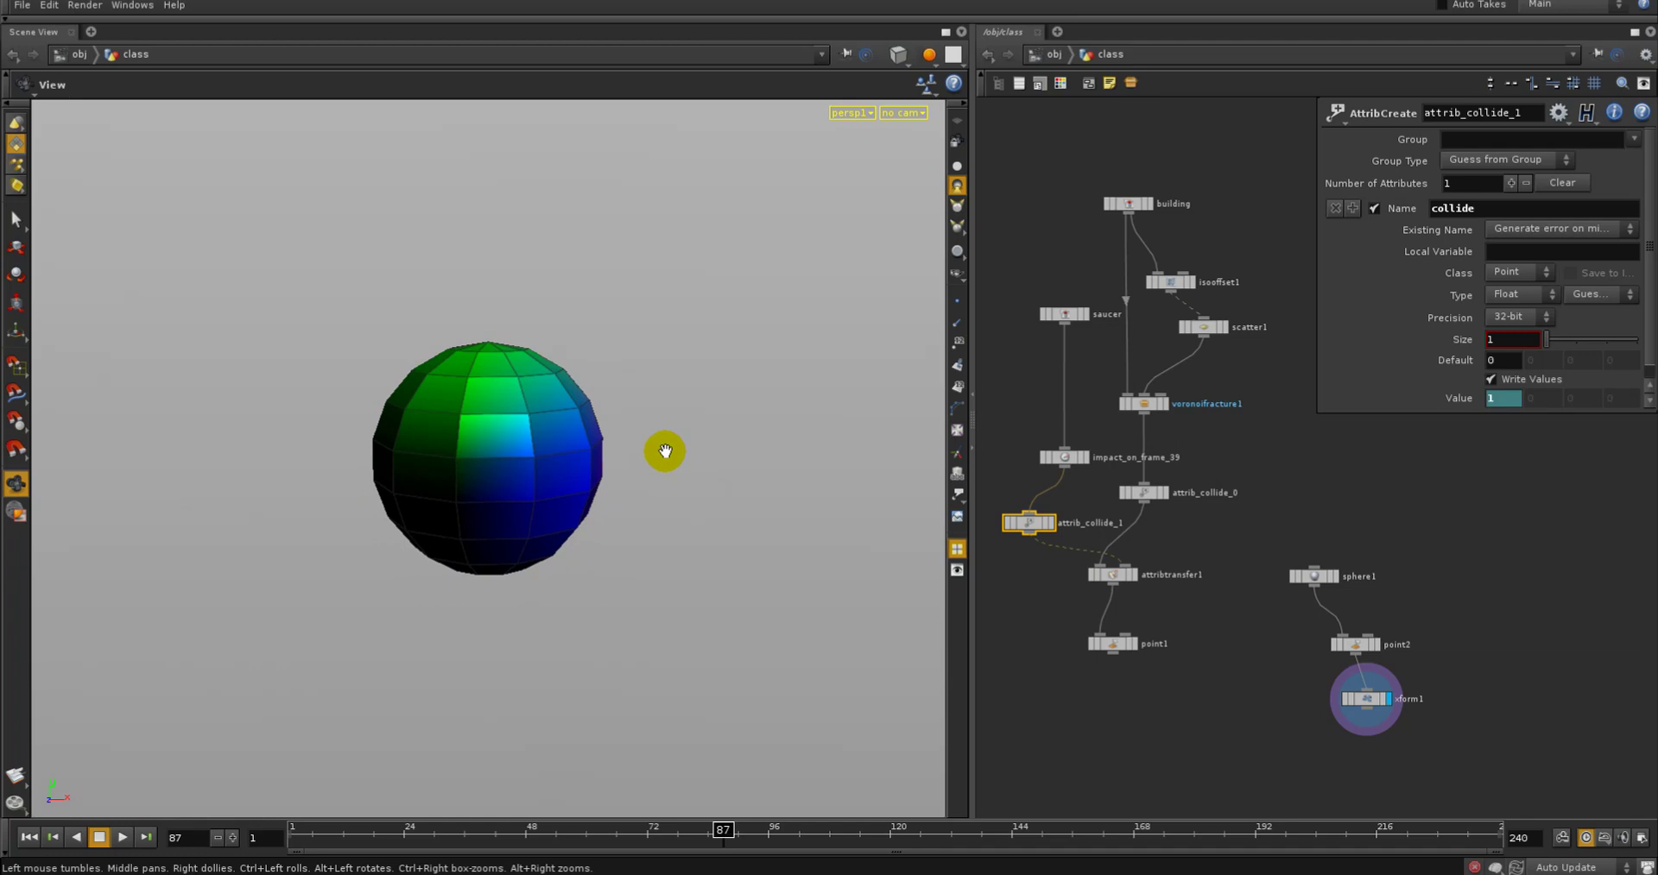
left_click_drag(1449, 714, 1169, 418)
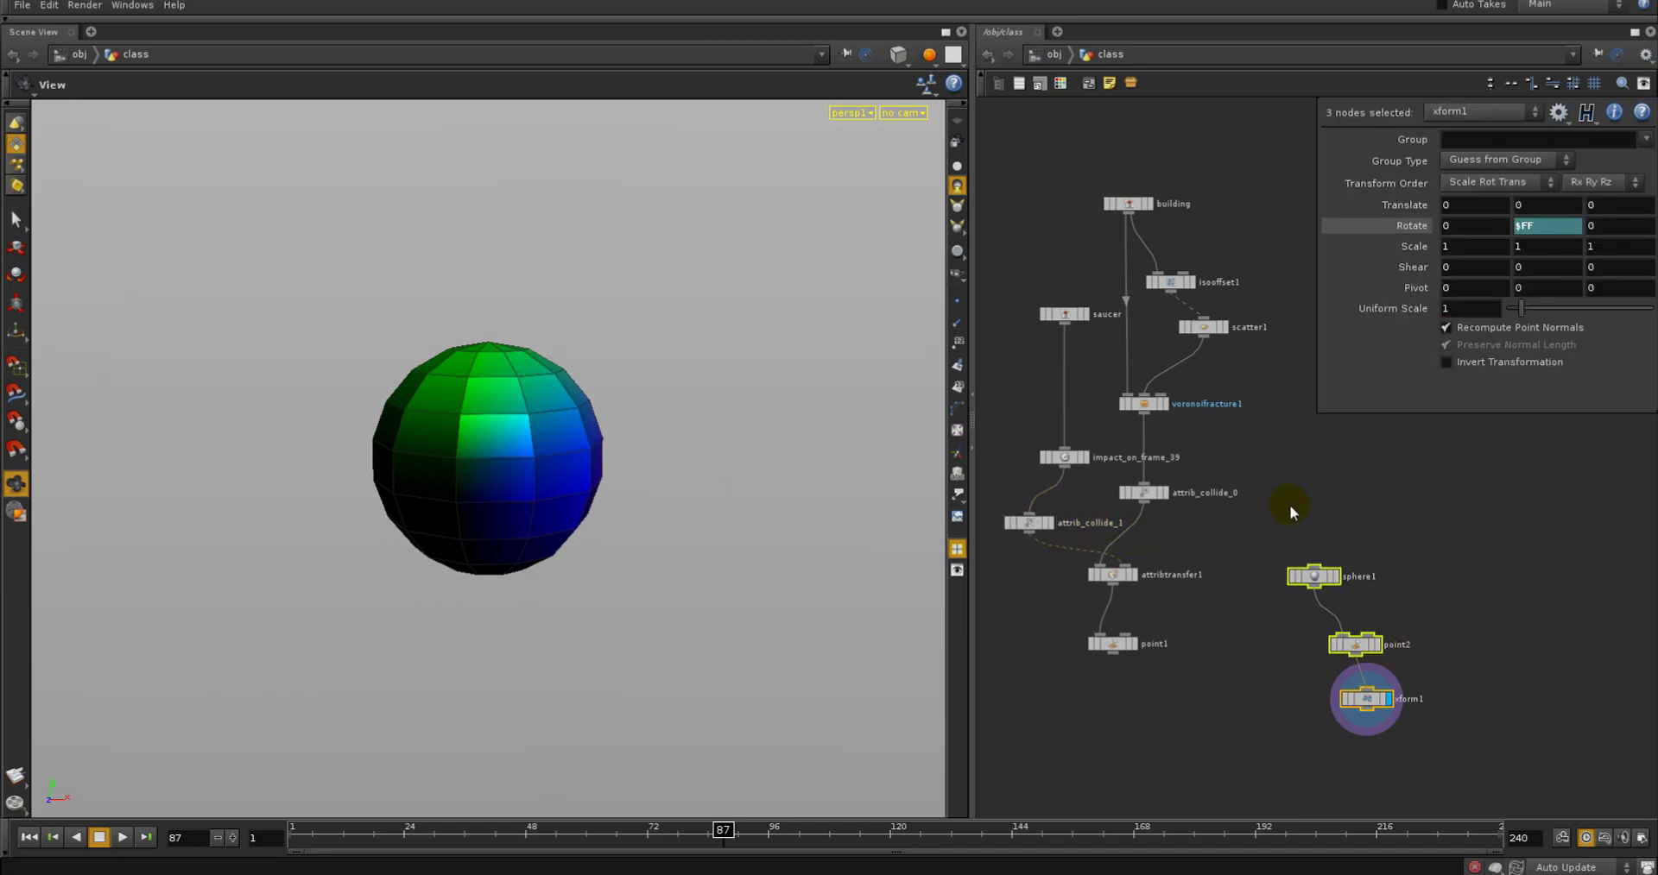
left_click_drag(1272, 507, 1427, 713)
key("Delete")
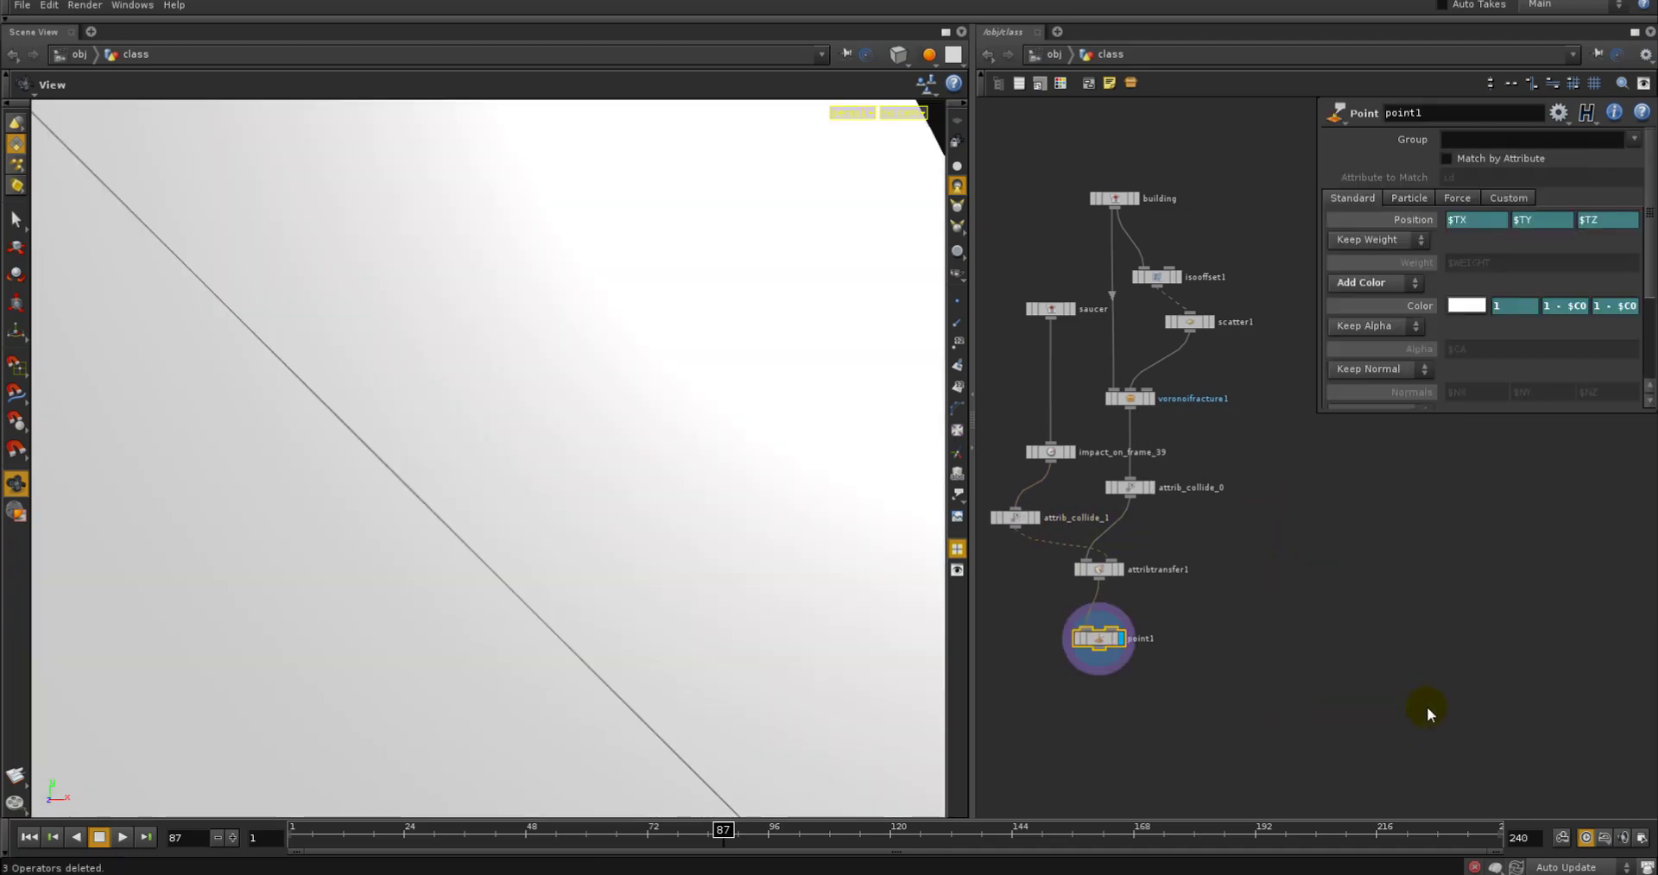
left_click_drag(696, 281, 536, 602)
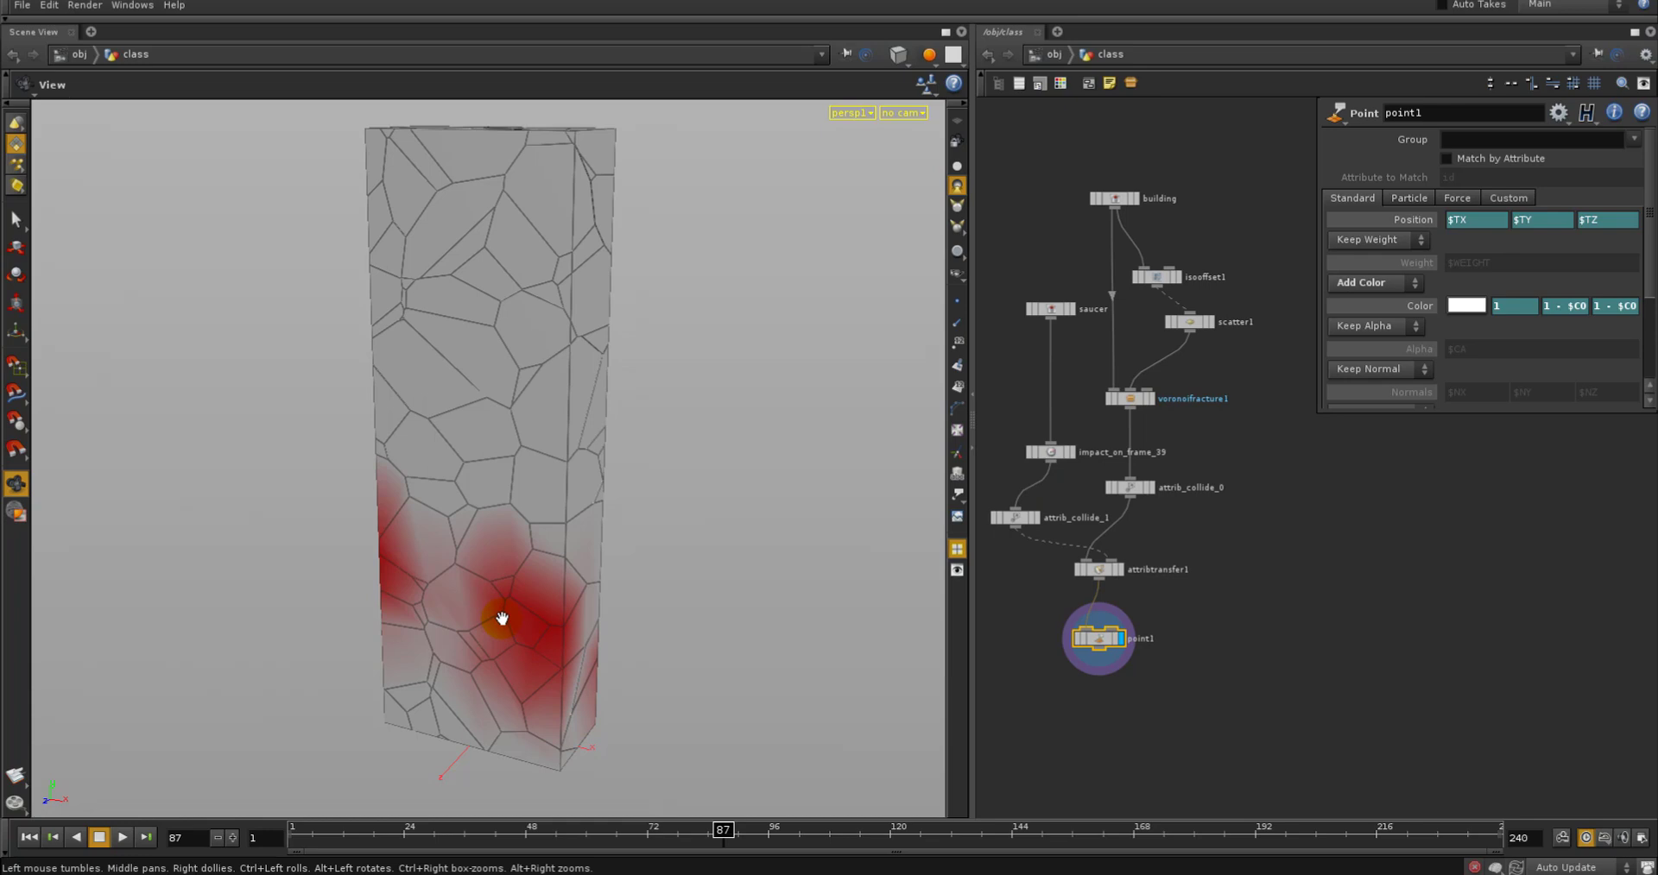
Append a Delete node after point1 and display it
middle_click_drag(1092, 682, 1095, 643)
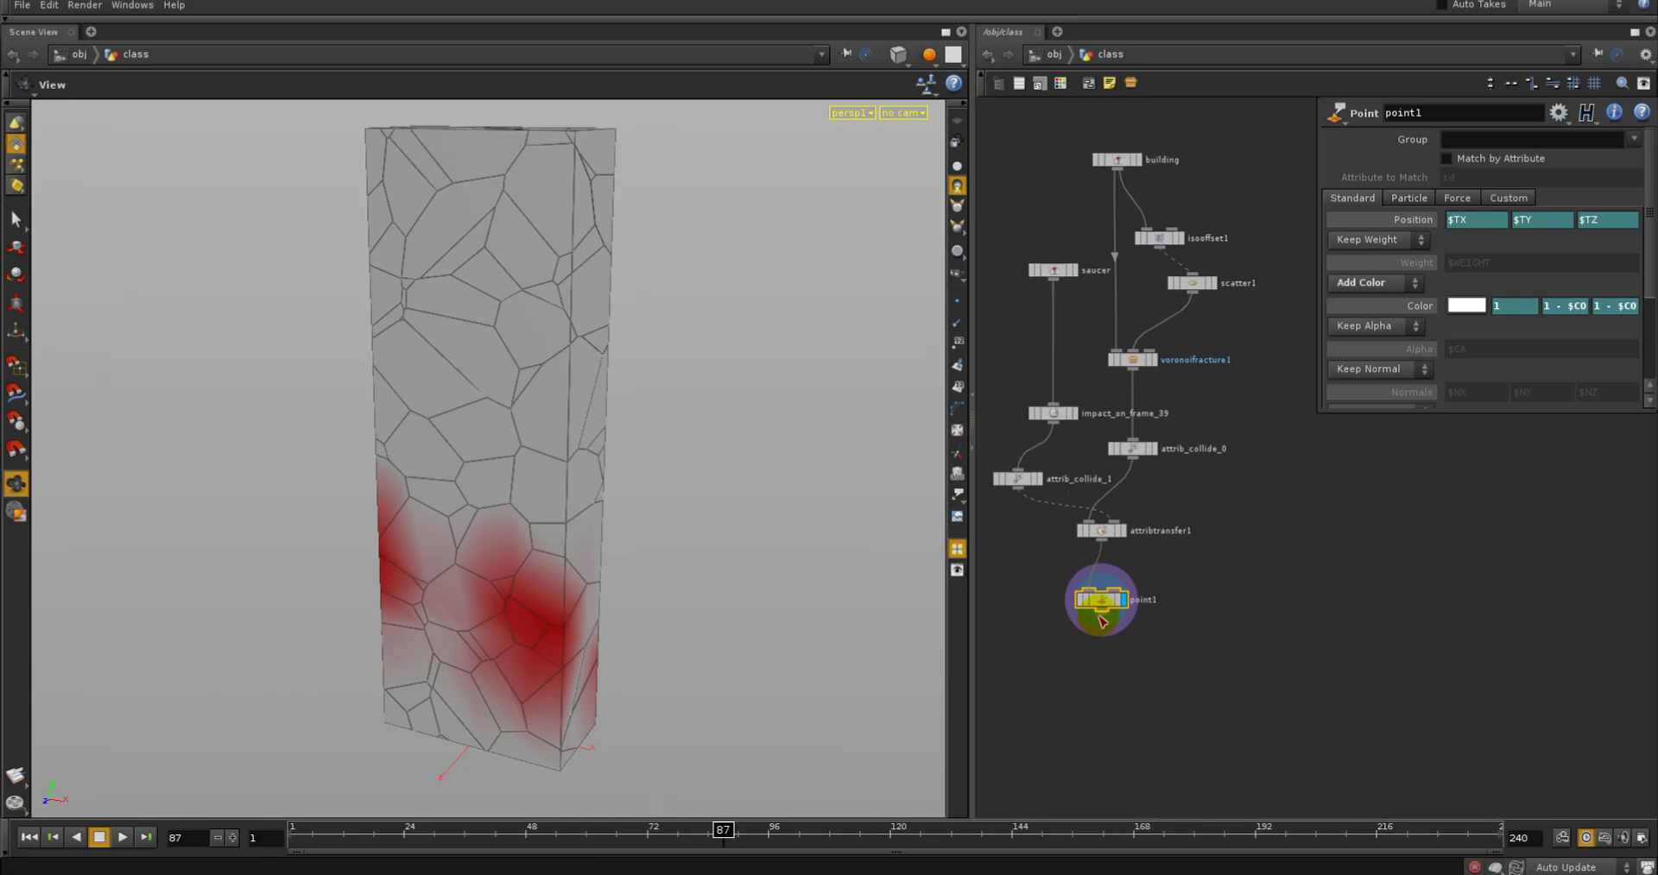
key("Tab")
mouse_move(1122, 603)
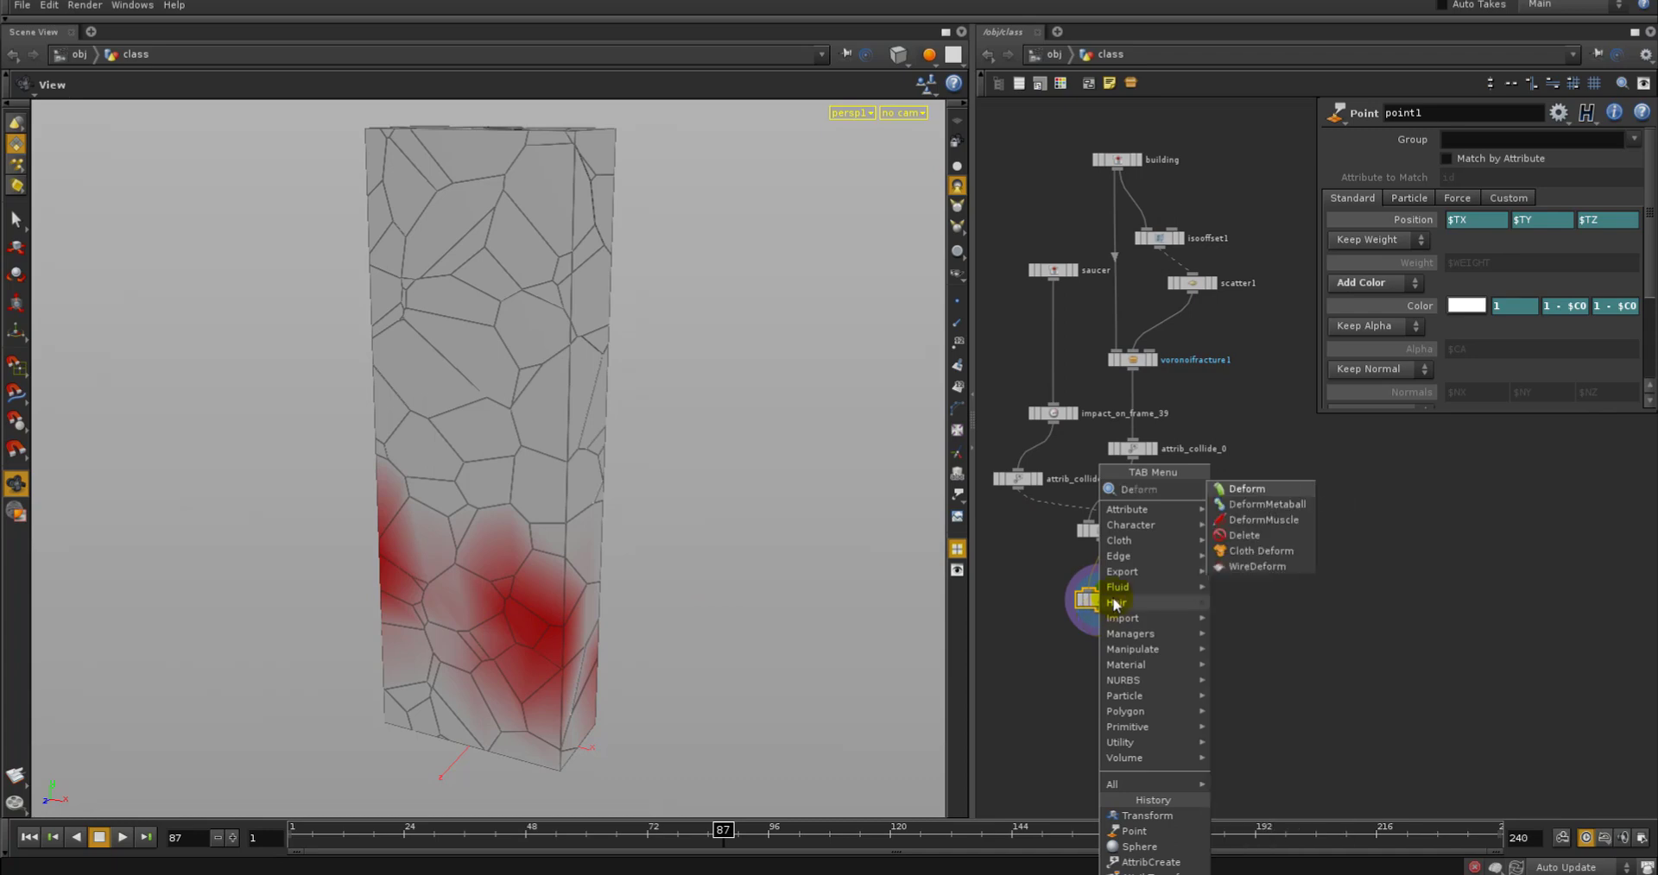
left_click(1225, 530)
left_click(1156, 667)
left_click(1179, 665)
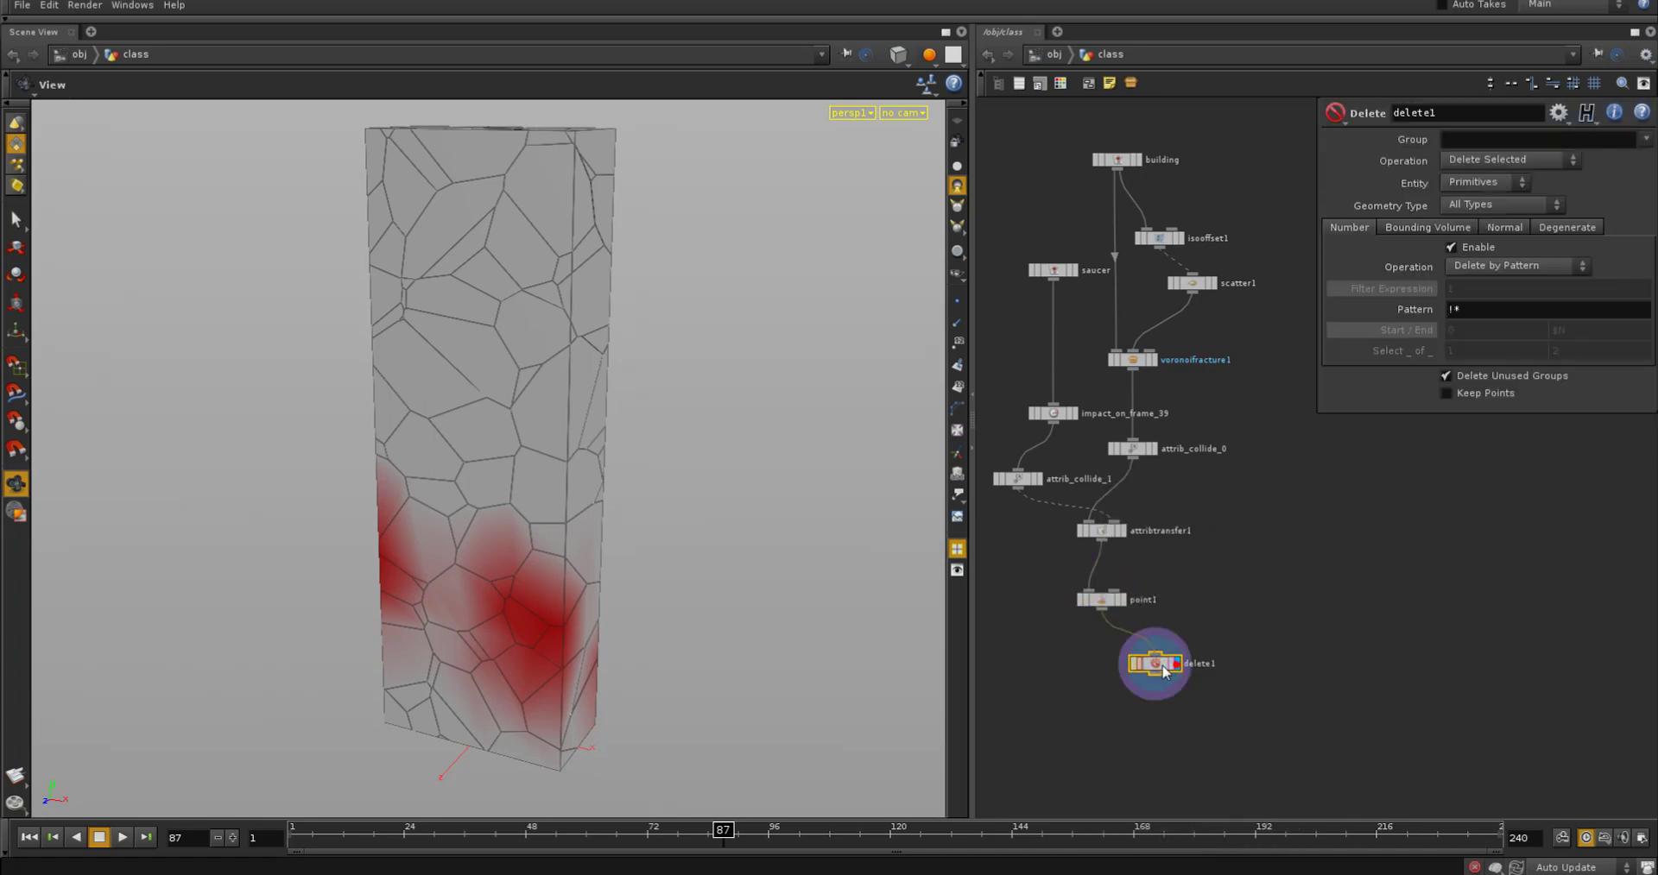
Make delete1 delete by expression, with the filter expression $COLLIDE
left_click(1493, 271)
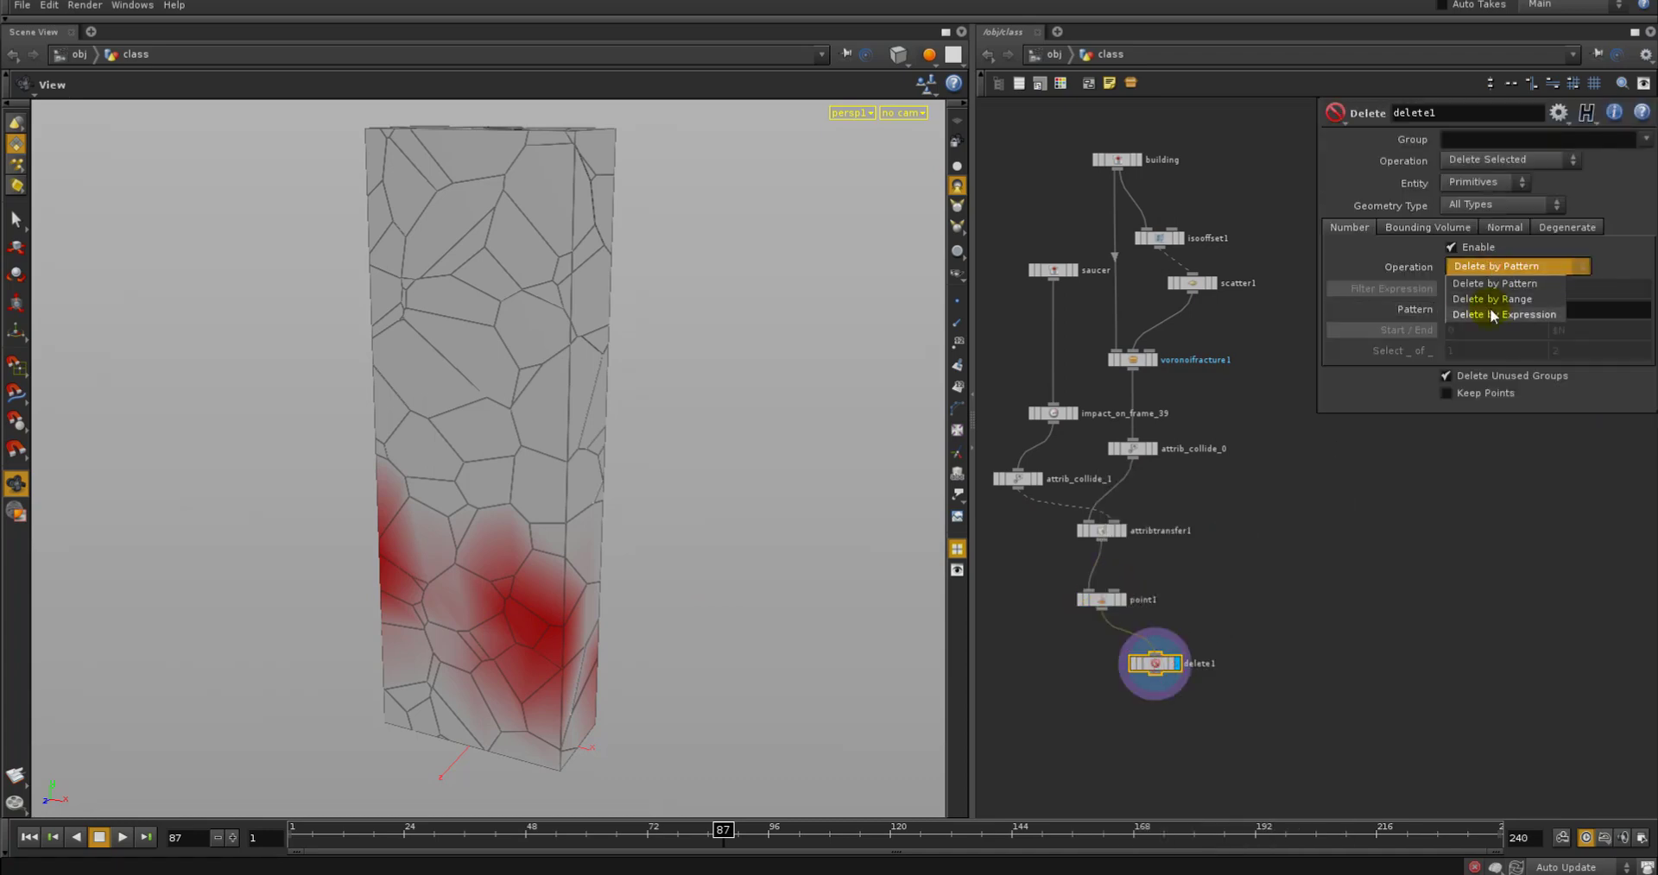
left_click(1493, 315)
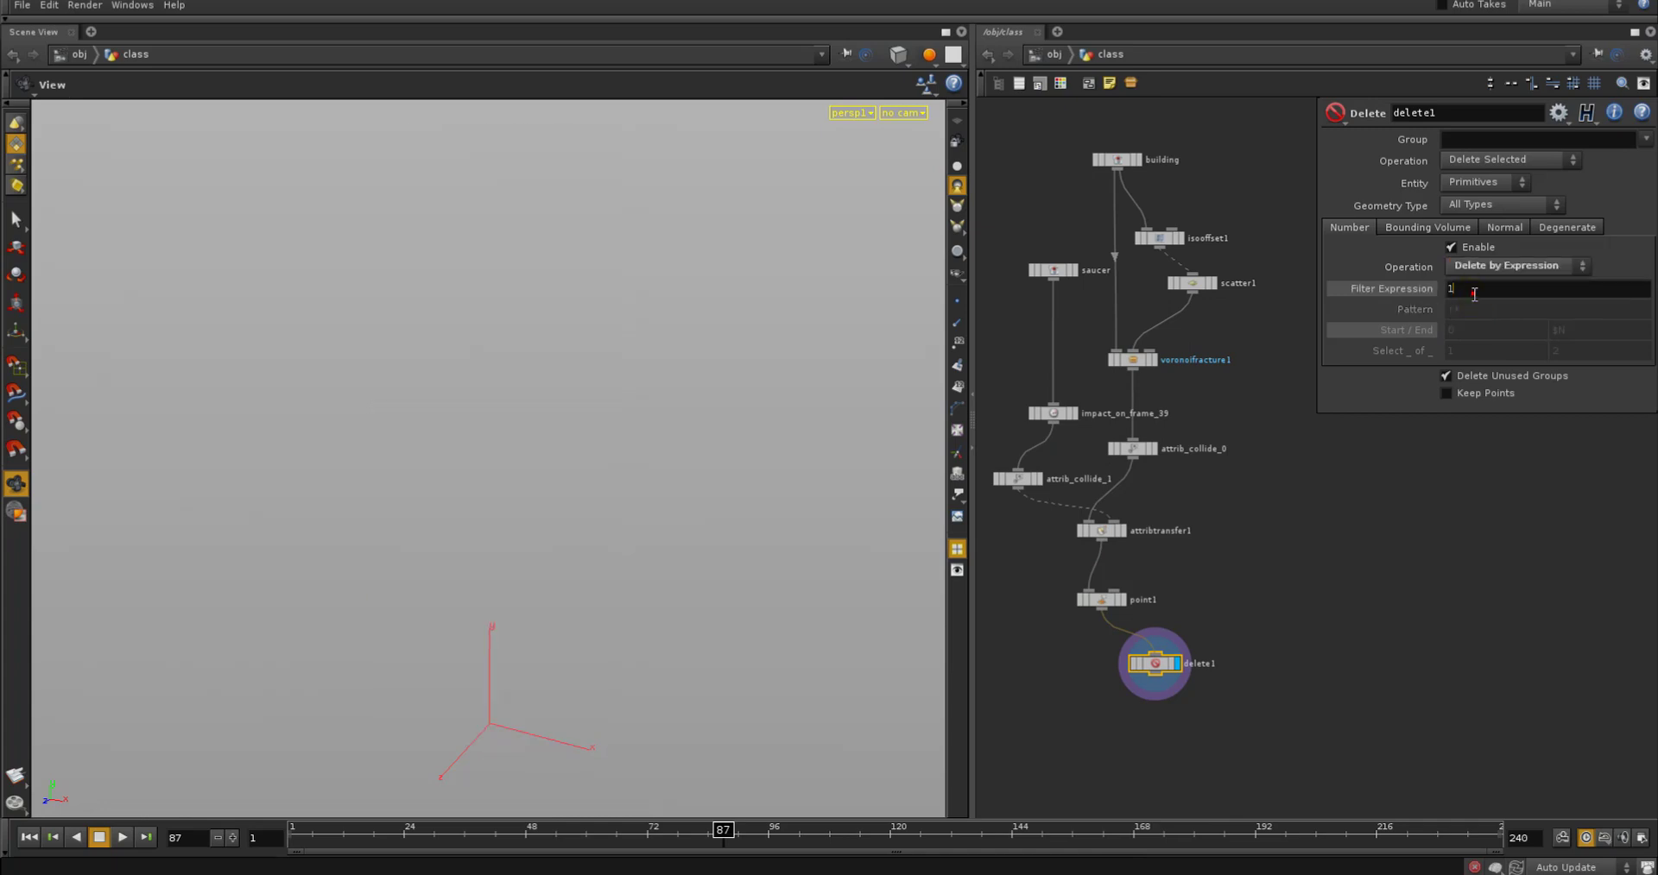
key("BackSpace")
type("$COLLID")
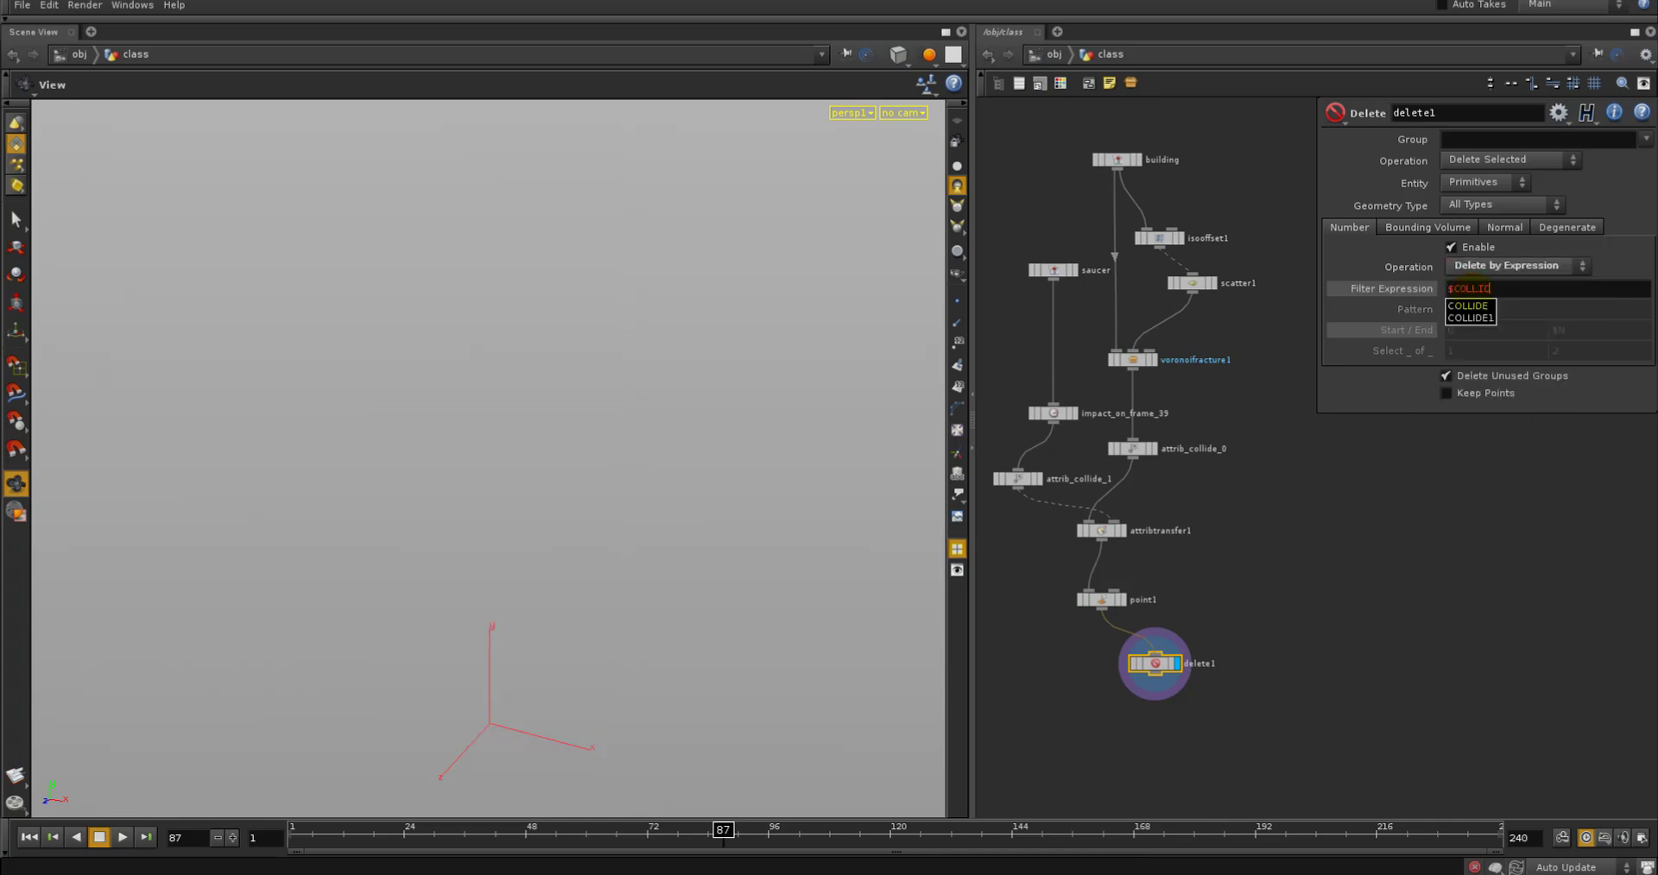
type("E")
key("Return")
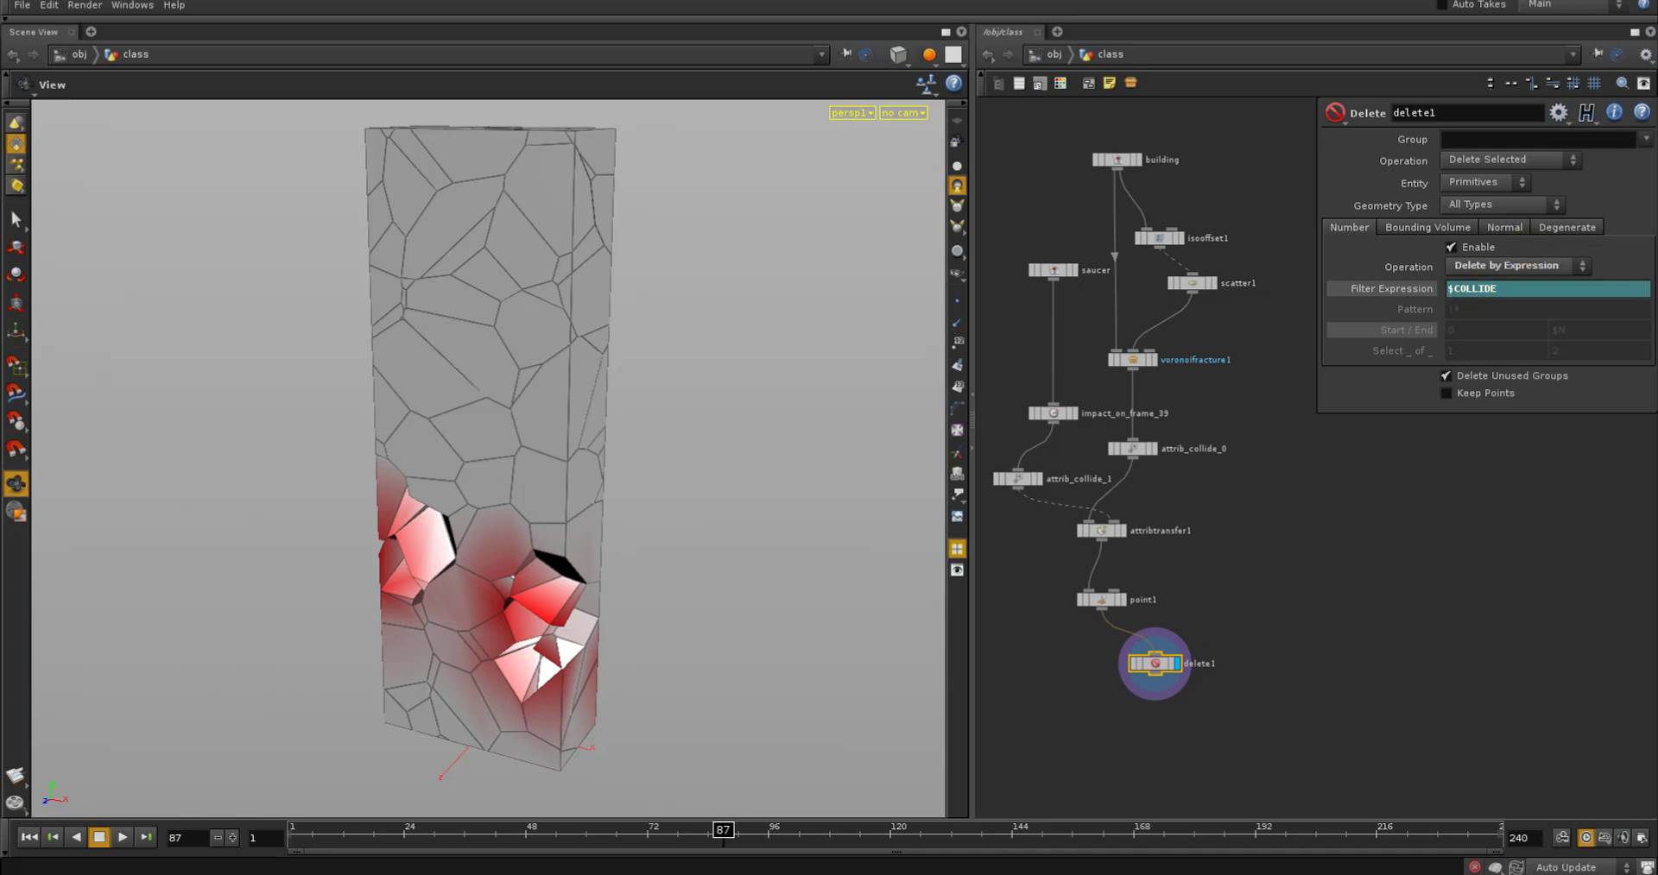
Switch delete1's main operation to Delete Non-Selected and inspect the impact-area fragments from another angle
left_click(1499, 161)
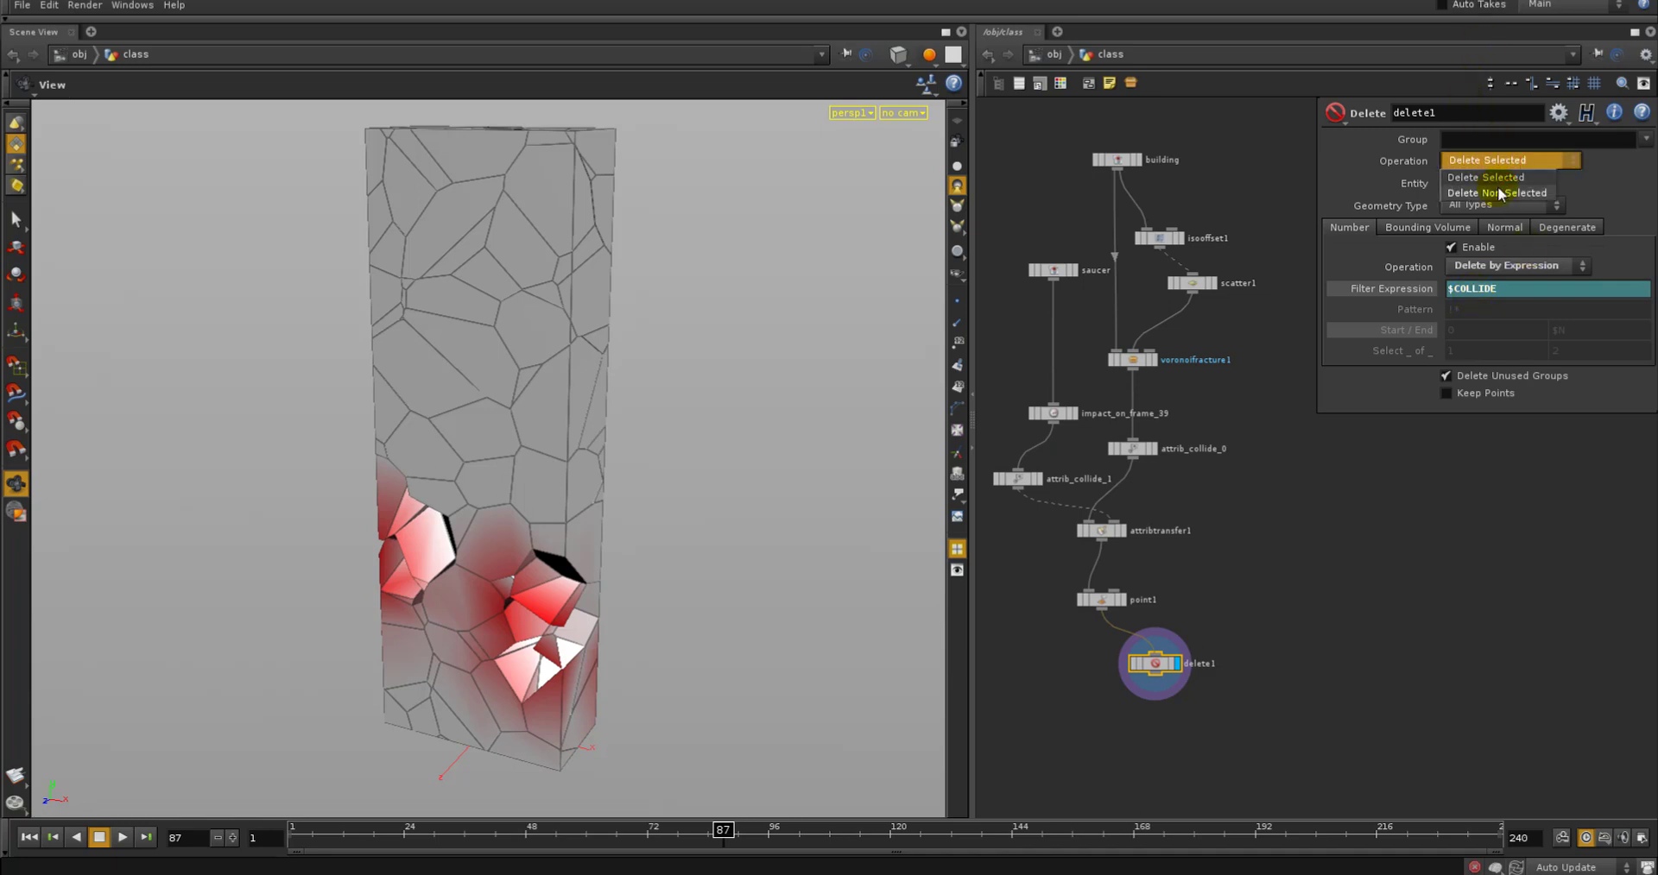
left_click(1496, 193)
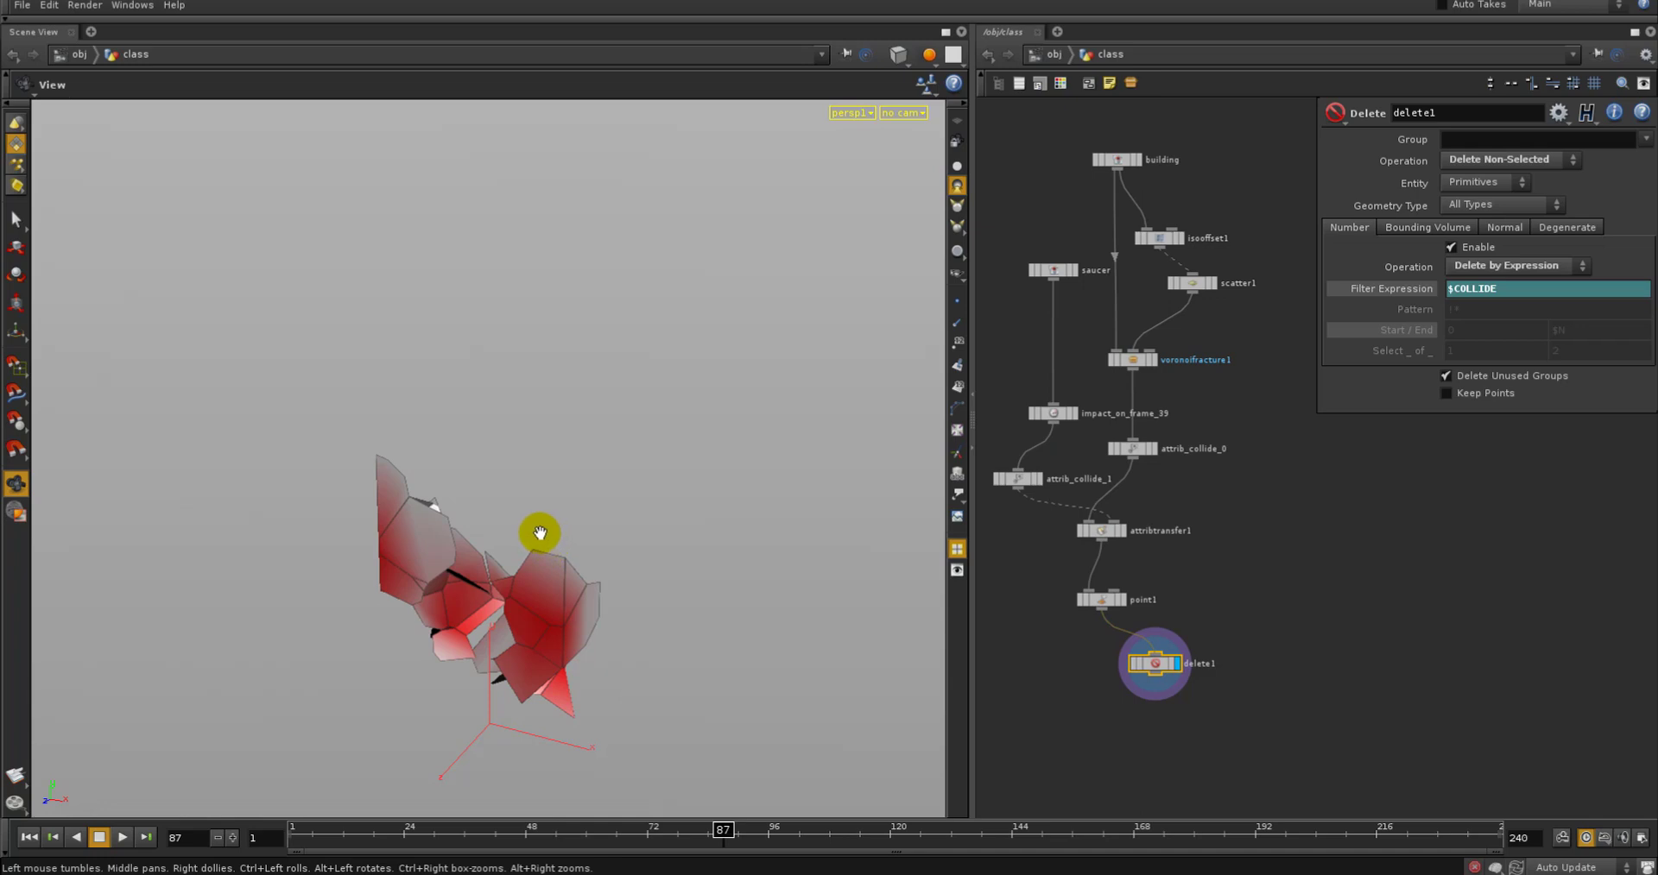
left_click_drag(484, 551, 389, 592)
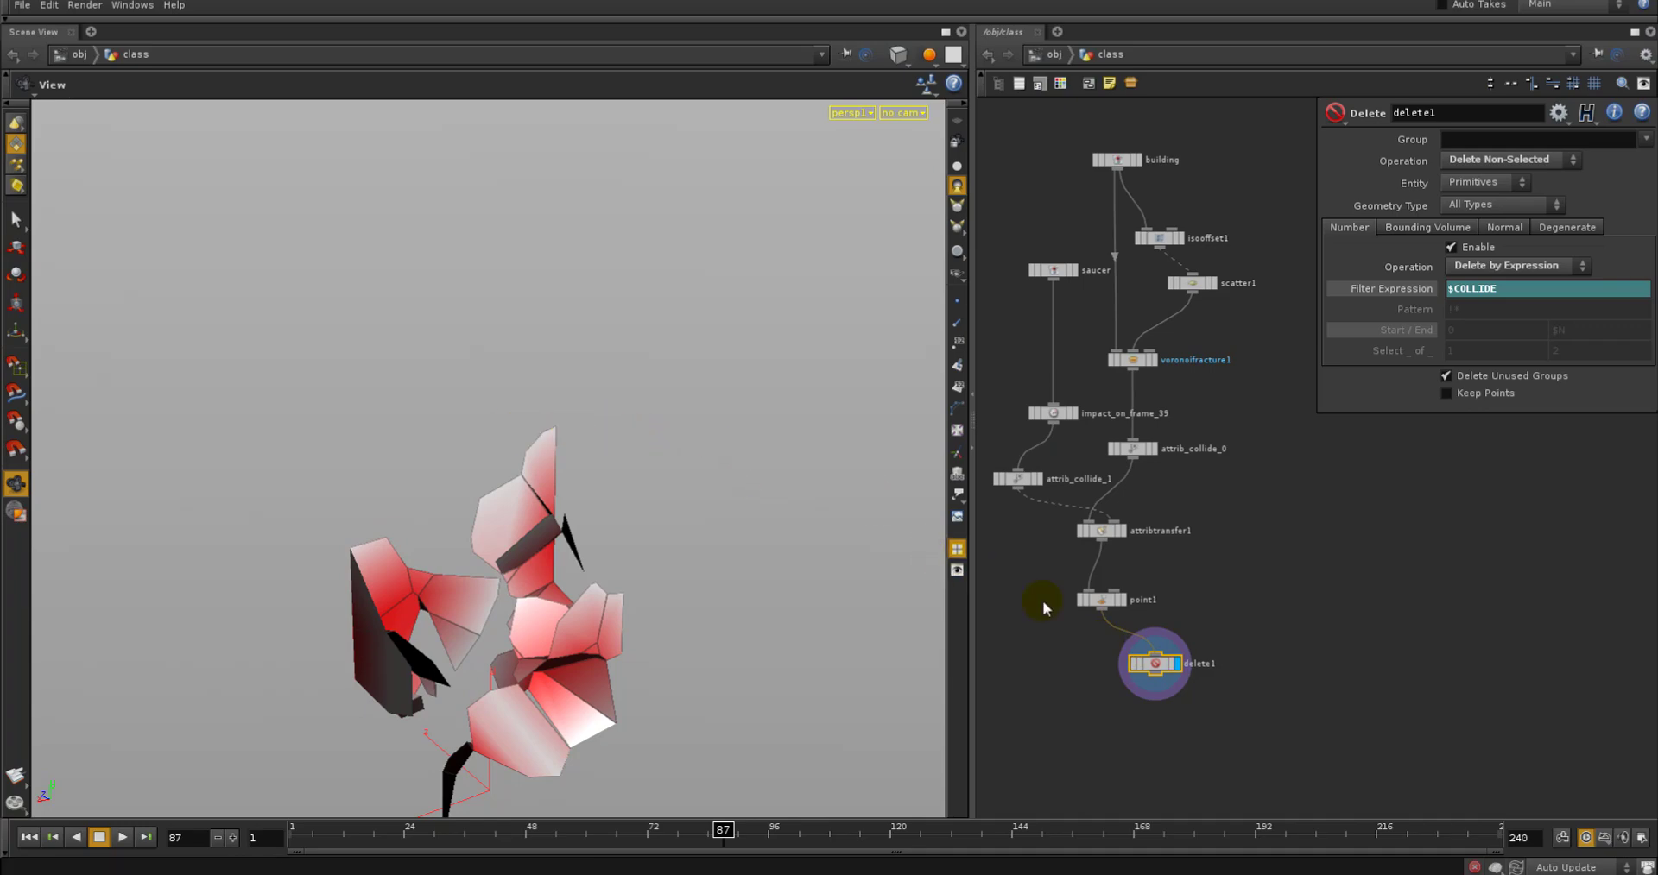
Examine the collide values of point1's points in the geometry spreadsheet
right_click(1100, 600)
left_click(1119, 376)
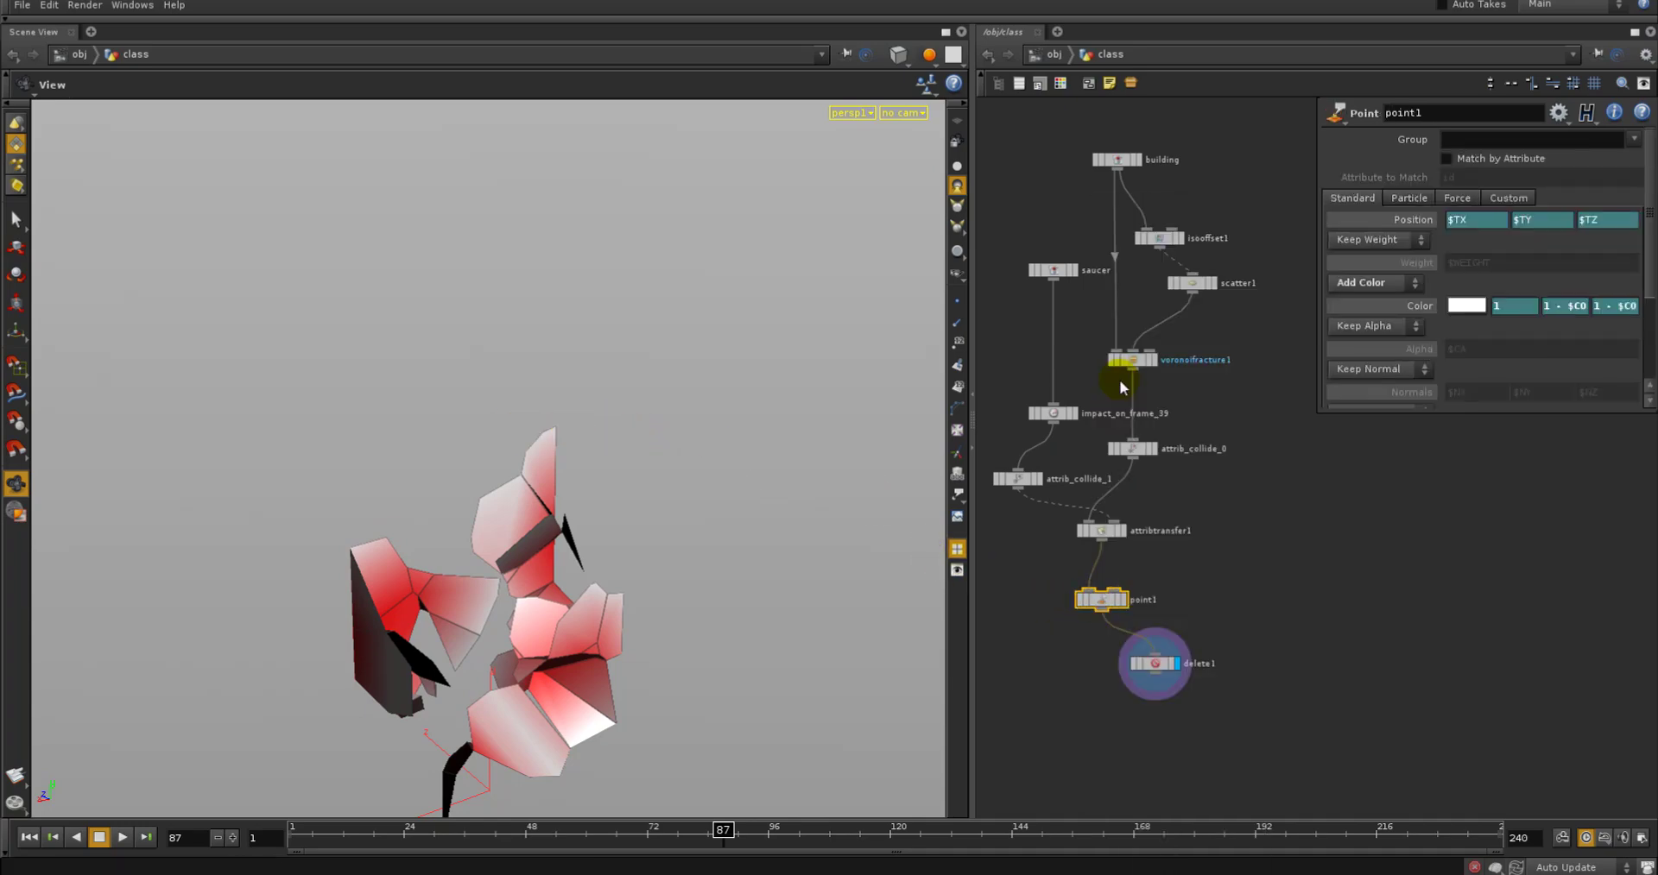
left_click_drag(1428, 402, 1436, 462)
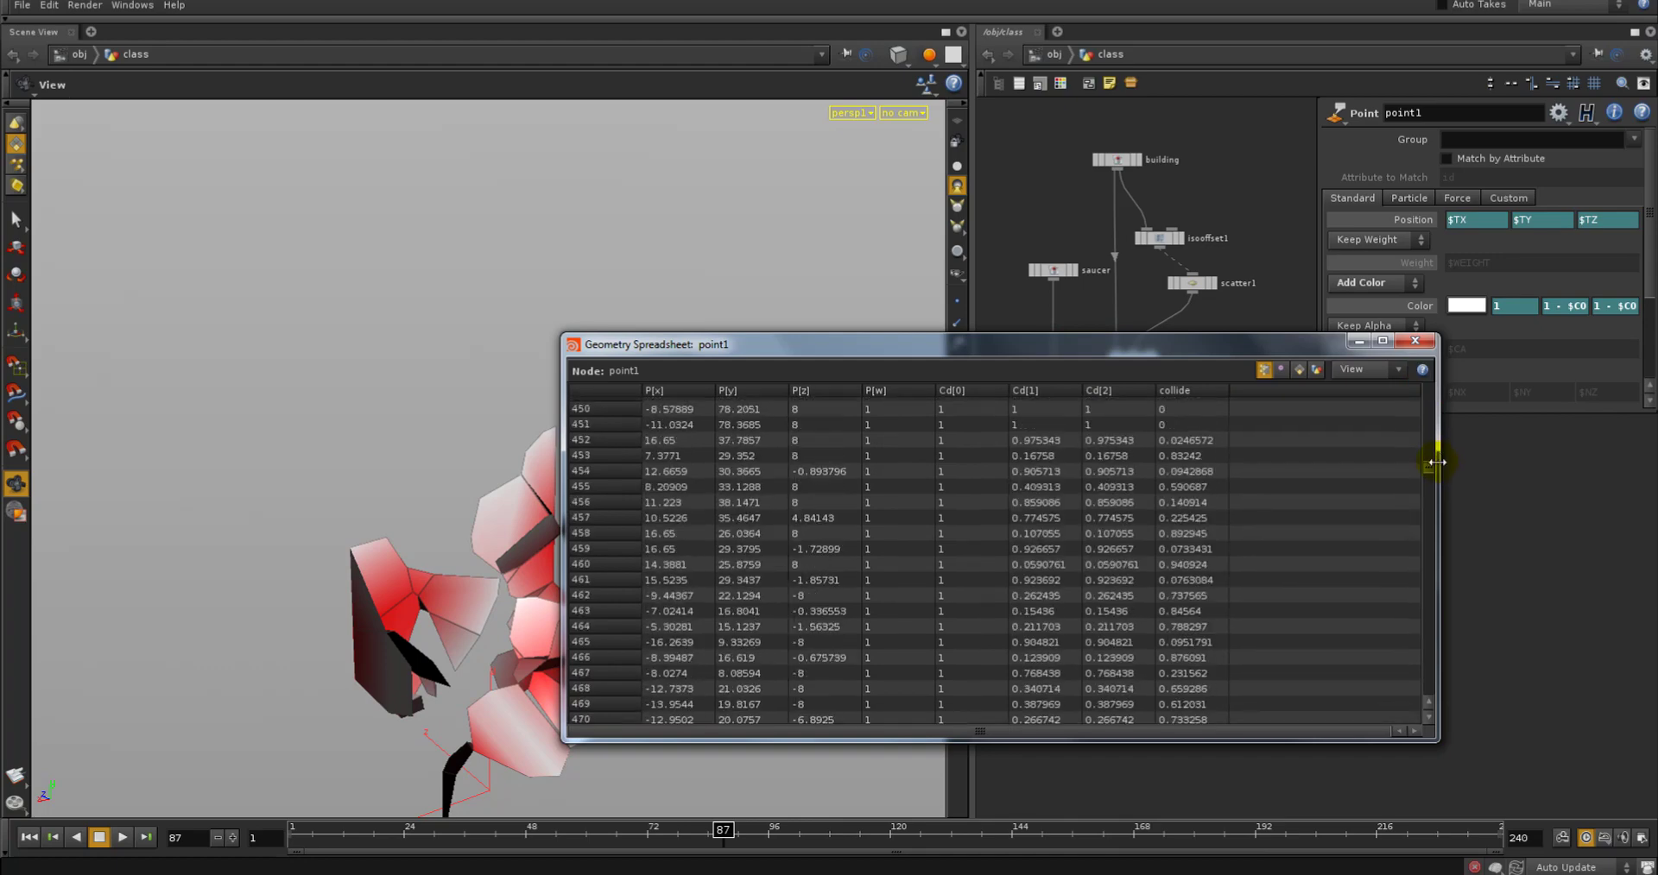
left_click(1414, 340)
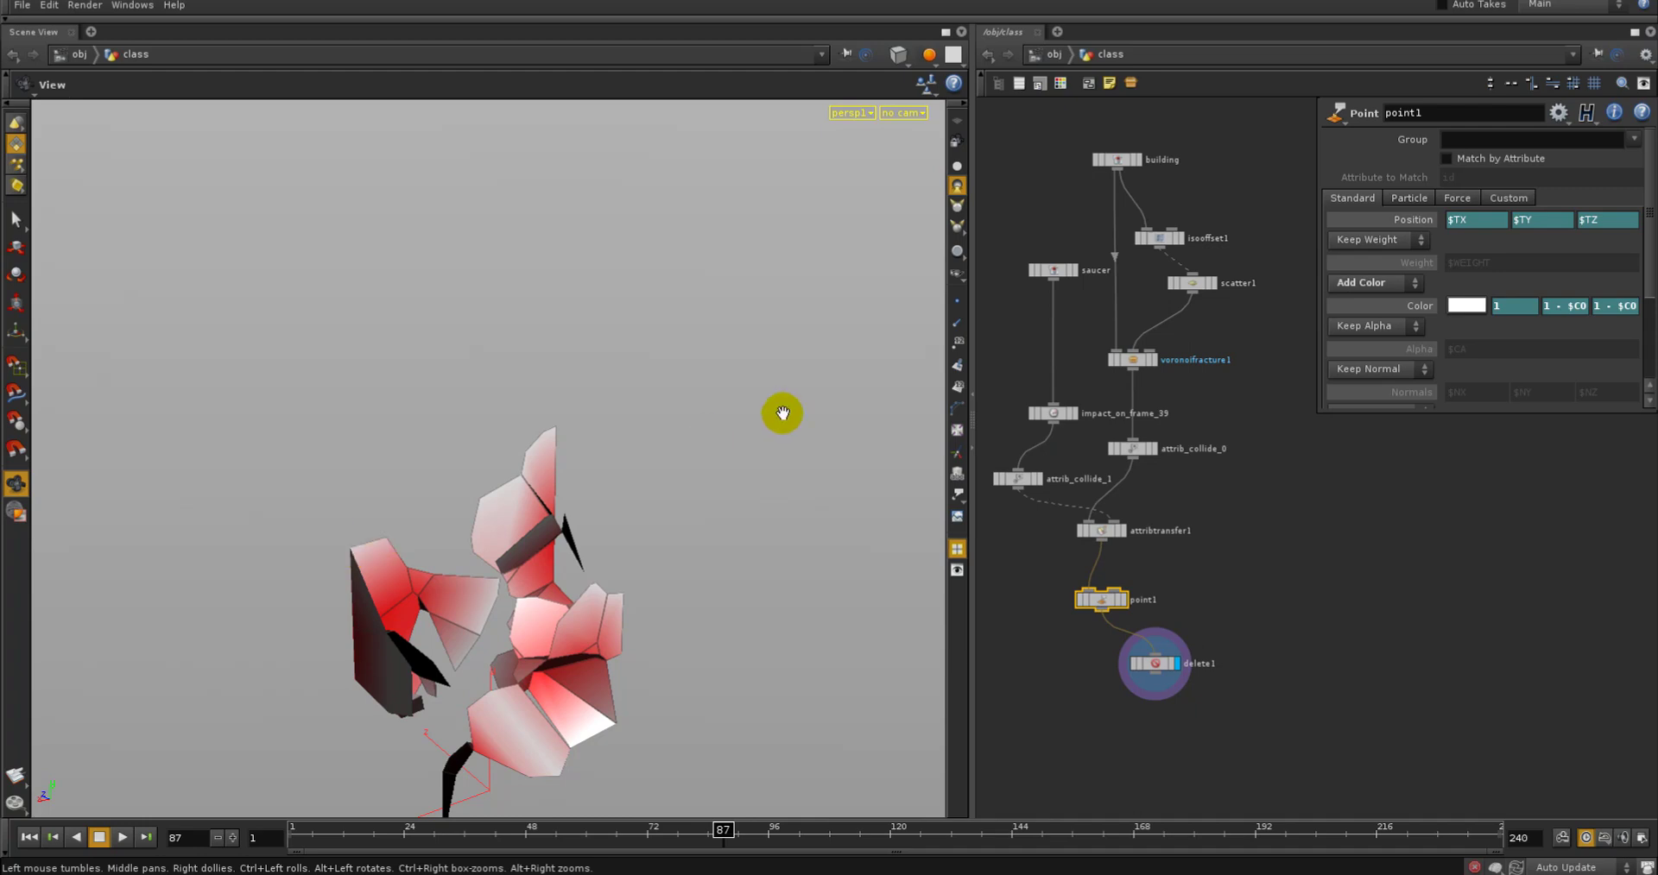
Display point1 again and remove the delete1 node from the network
middle_click_drag(1180, 585, 1147, 427)
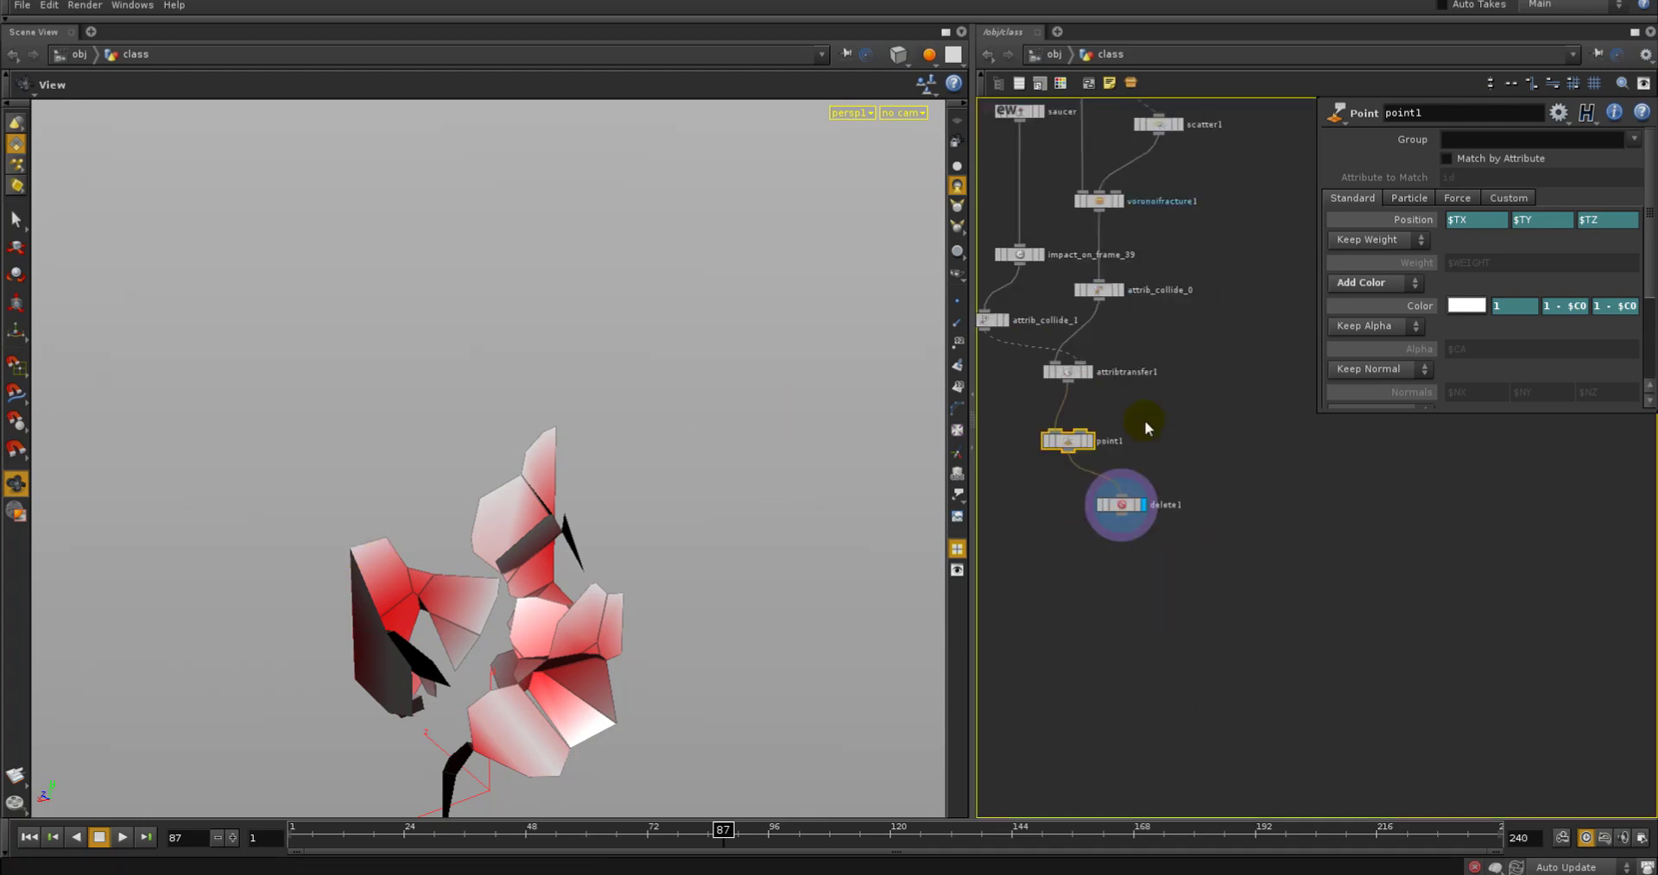
left_click(1089, 441)
left_click_drag(1122, 505, 1083, 623)
left_click(1084, 623)
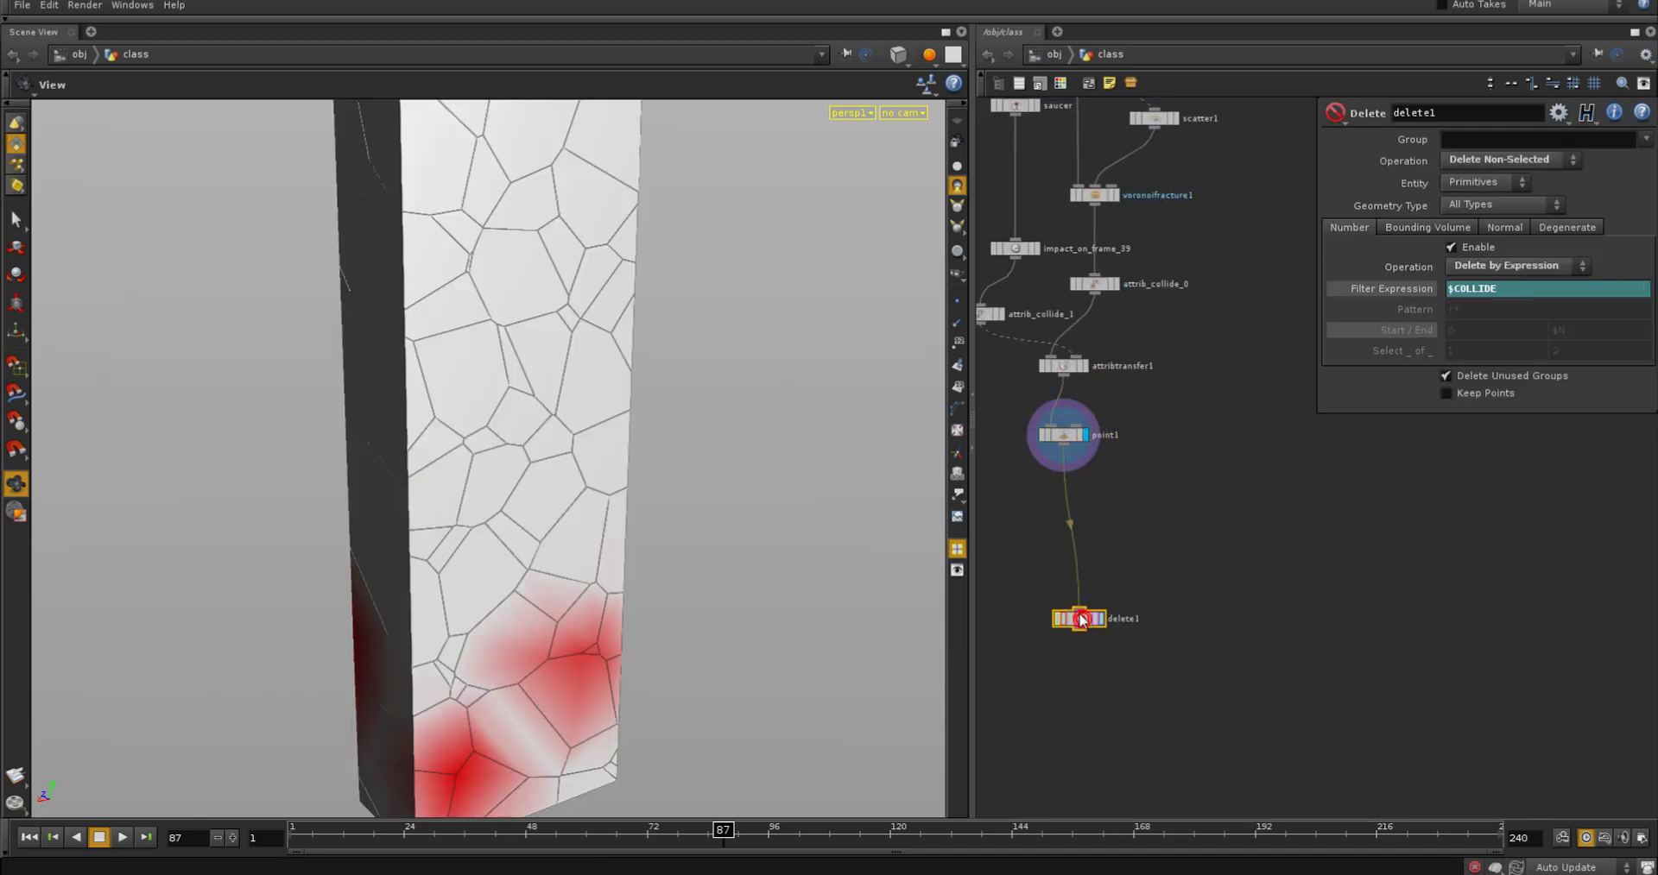
key("Delete")
middle_click_drag(1077, 556, 1133, 589)
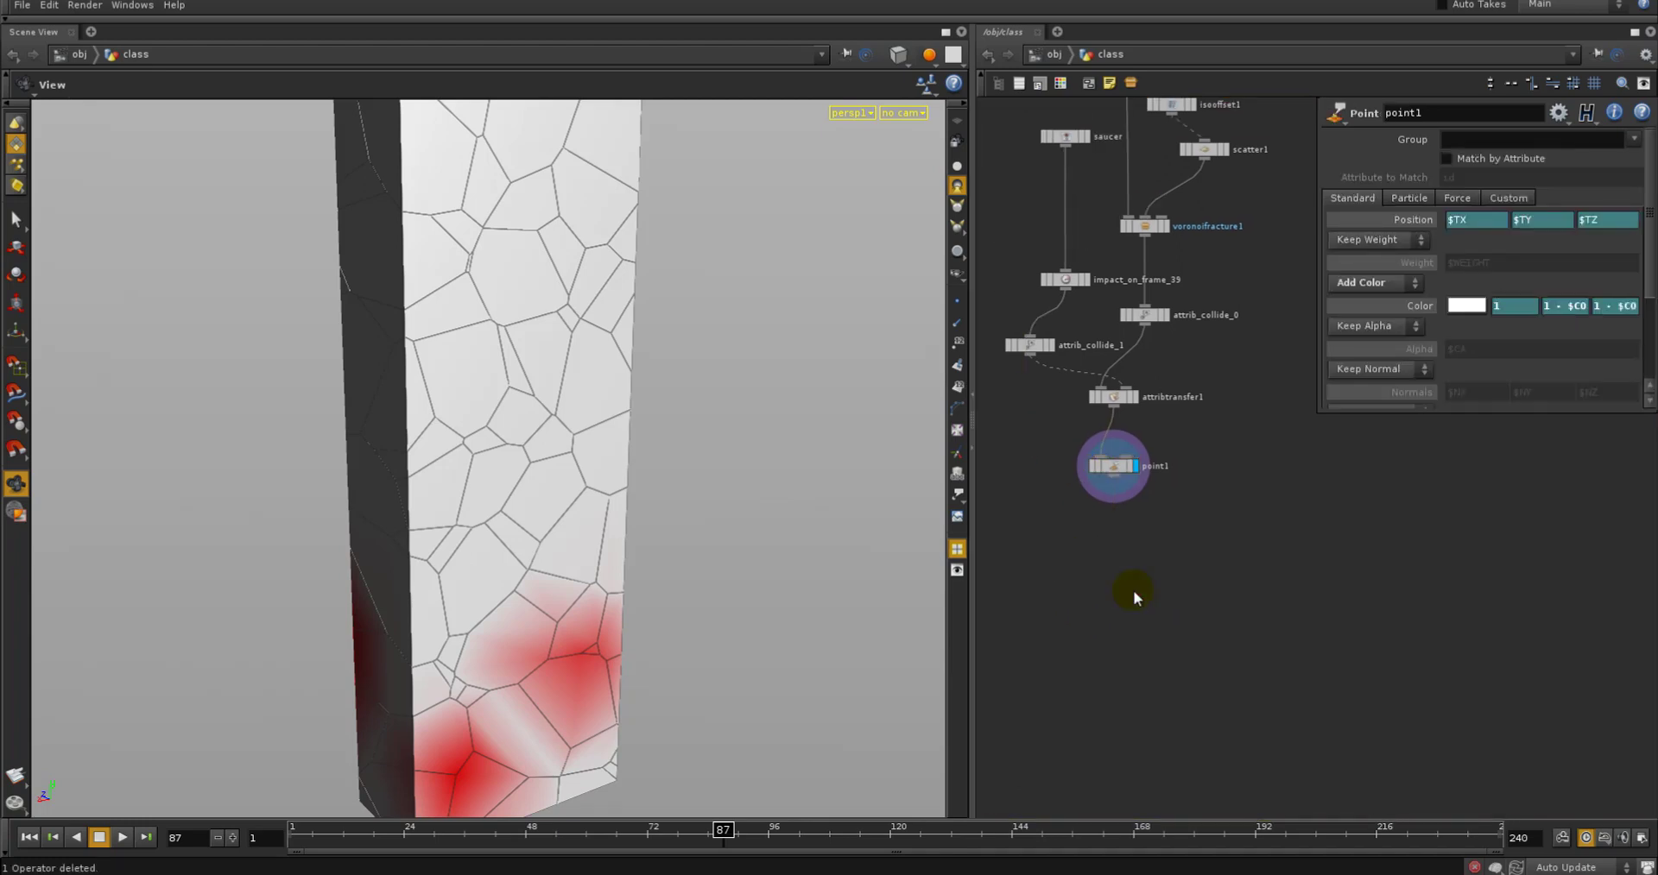
Add a Connectivity node and wire point1's output into it
key("Tab")
type("con")
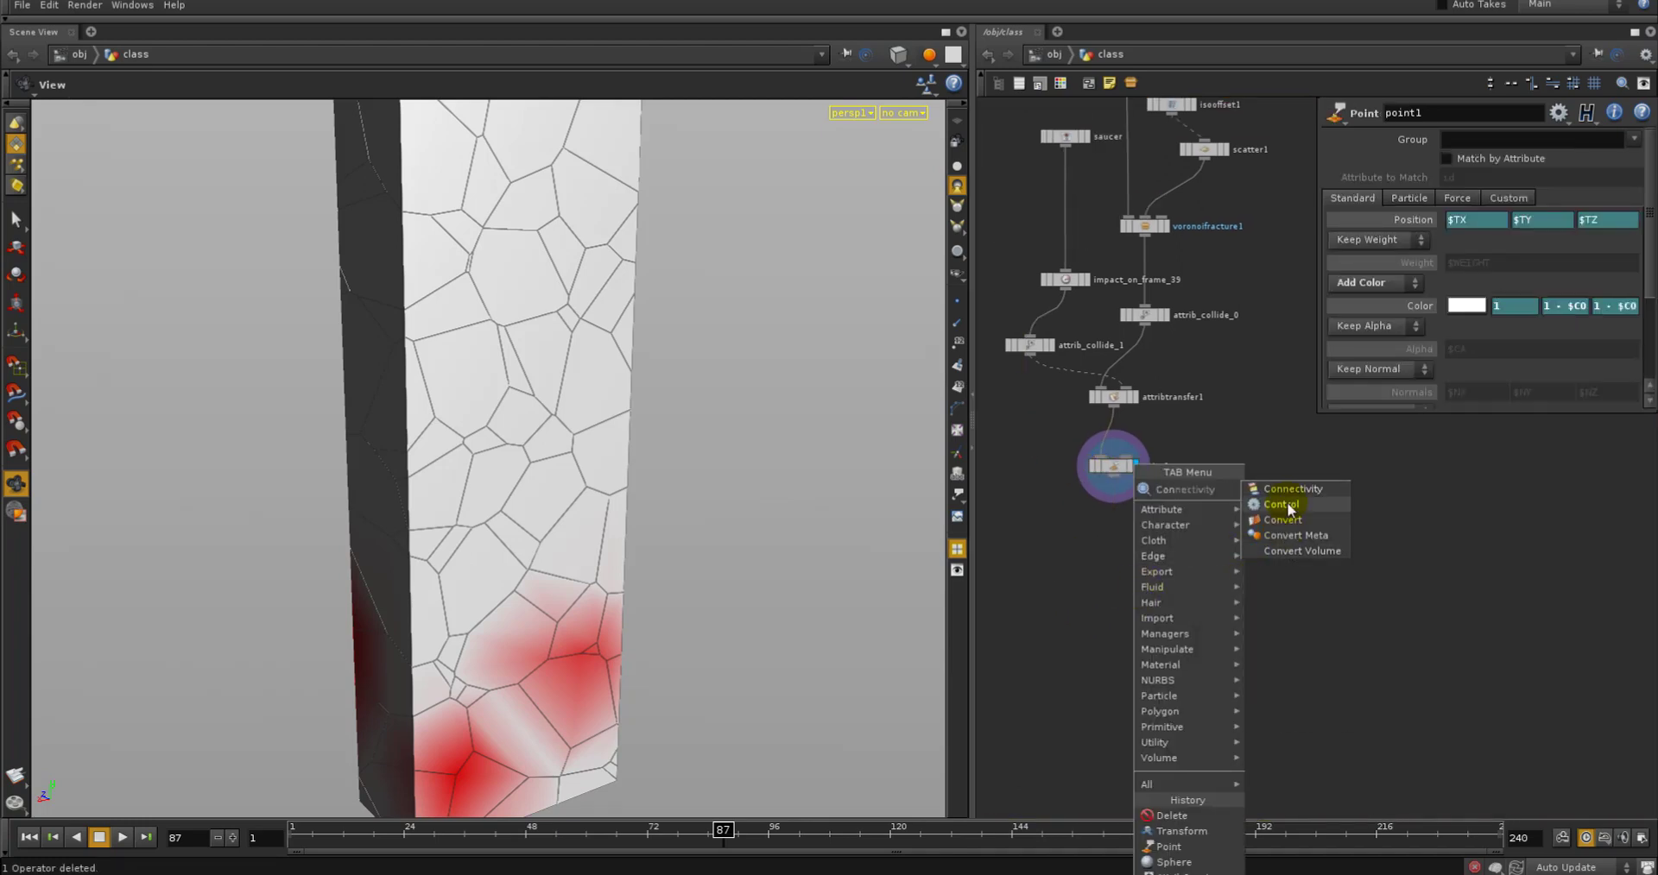
left_click(1292, 488)
left_click(1165, 541)
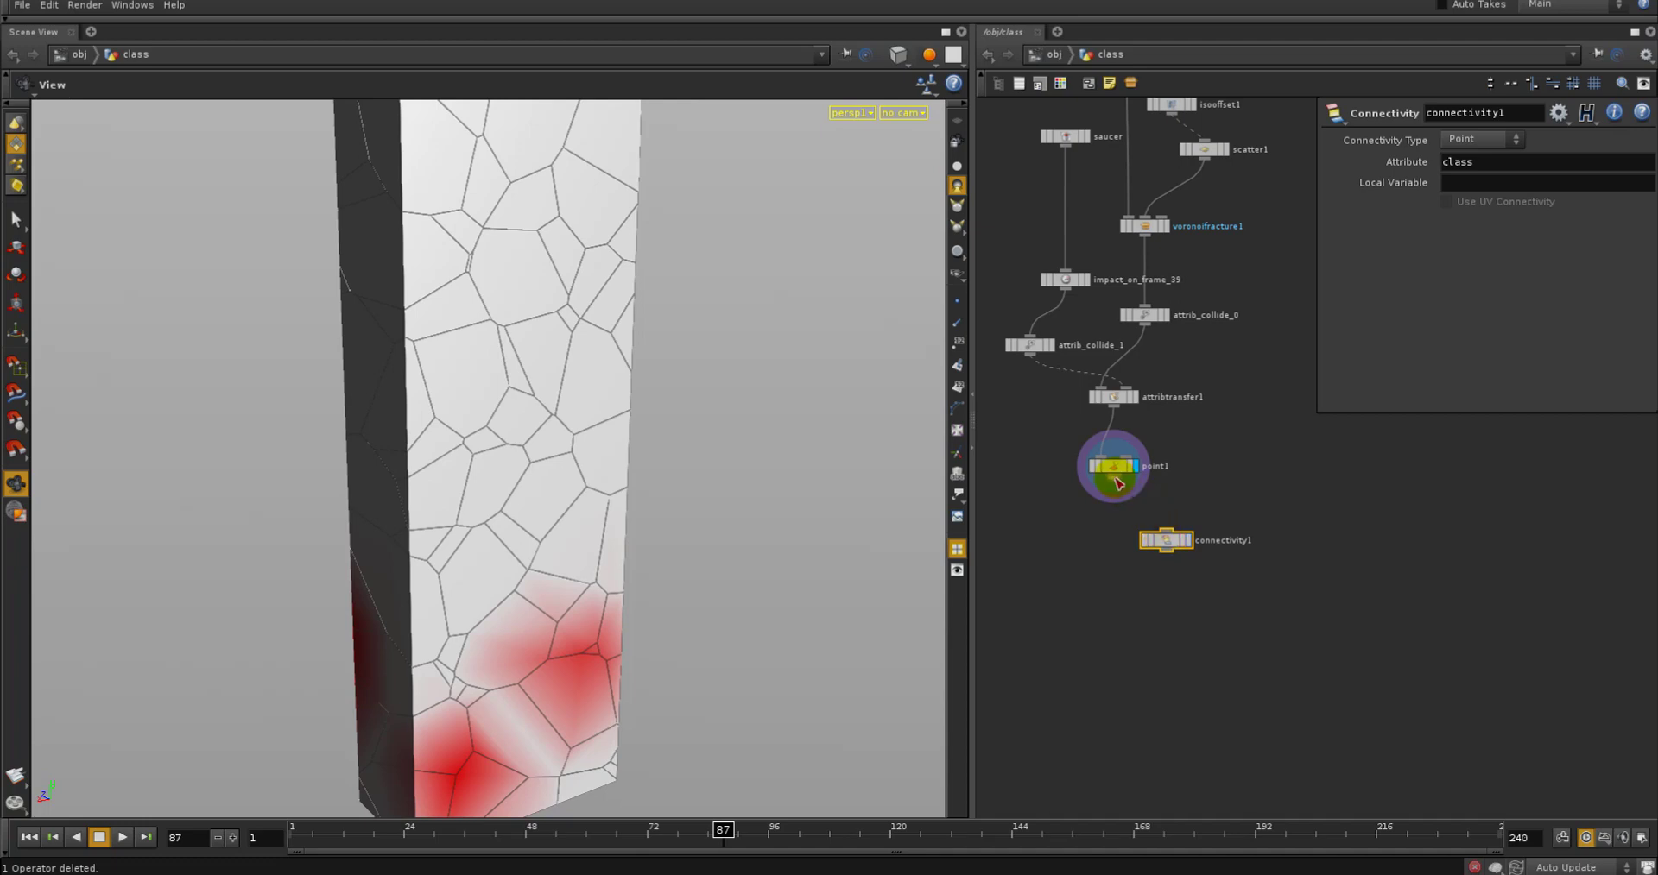
left_click_drag(1118, 484, 1166, 529)
left_click_drag(1170, 546, 1151, 542)
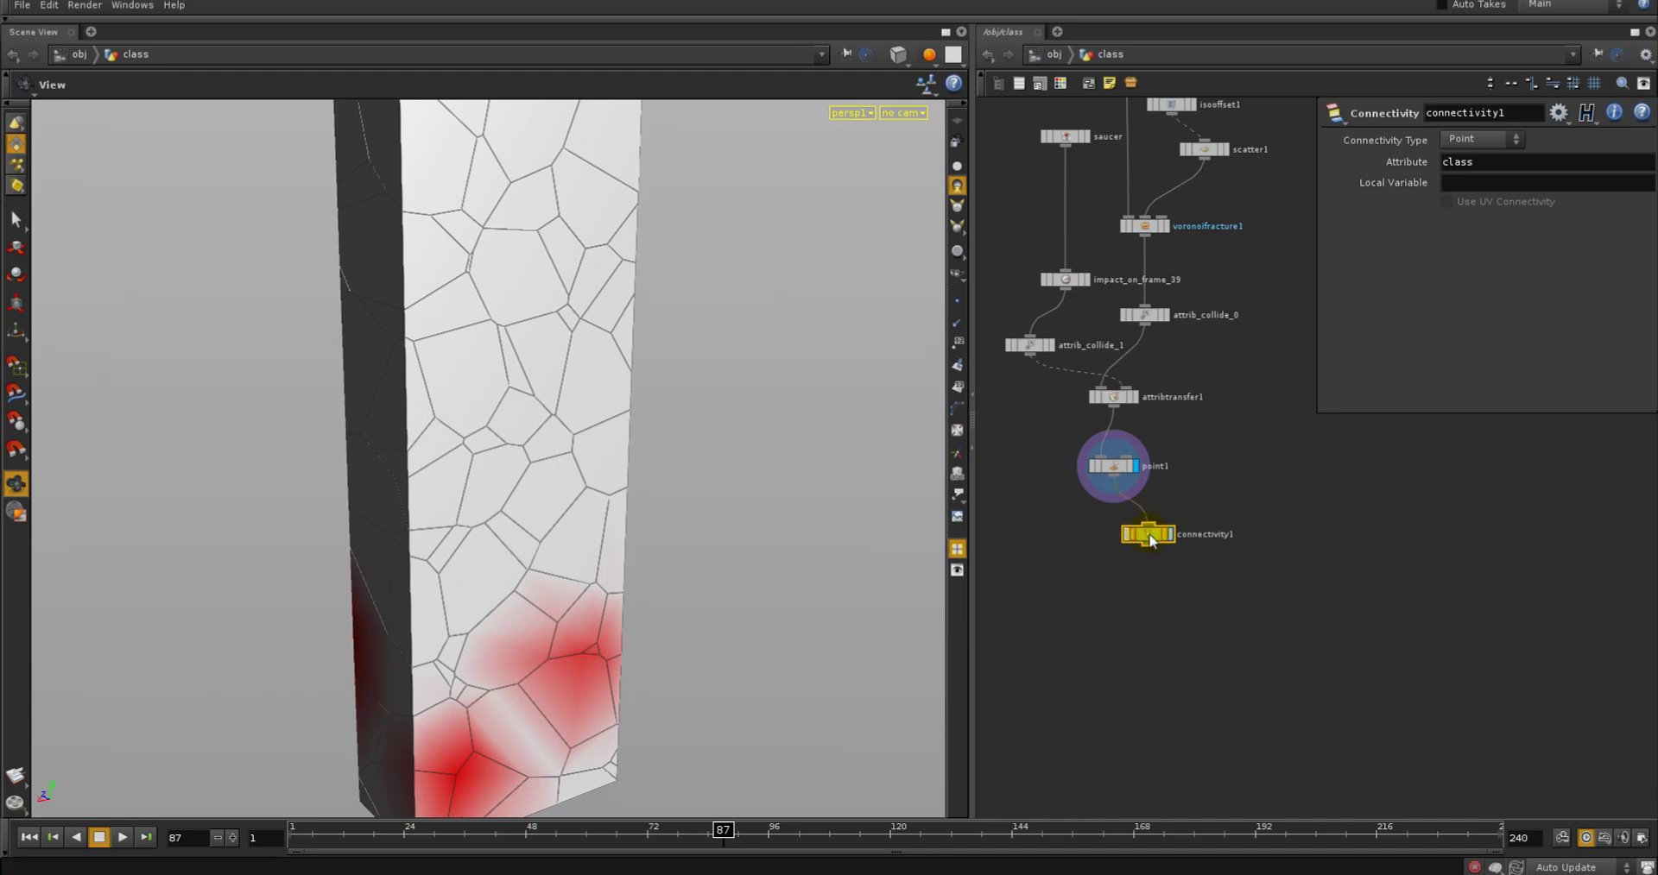
Display connectivity1 and examine its class point attribute in the node info and the geometry spreadsheet
middle_click_drag(1151, 542, 1427, 649)
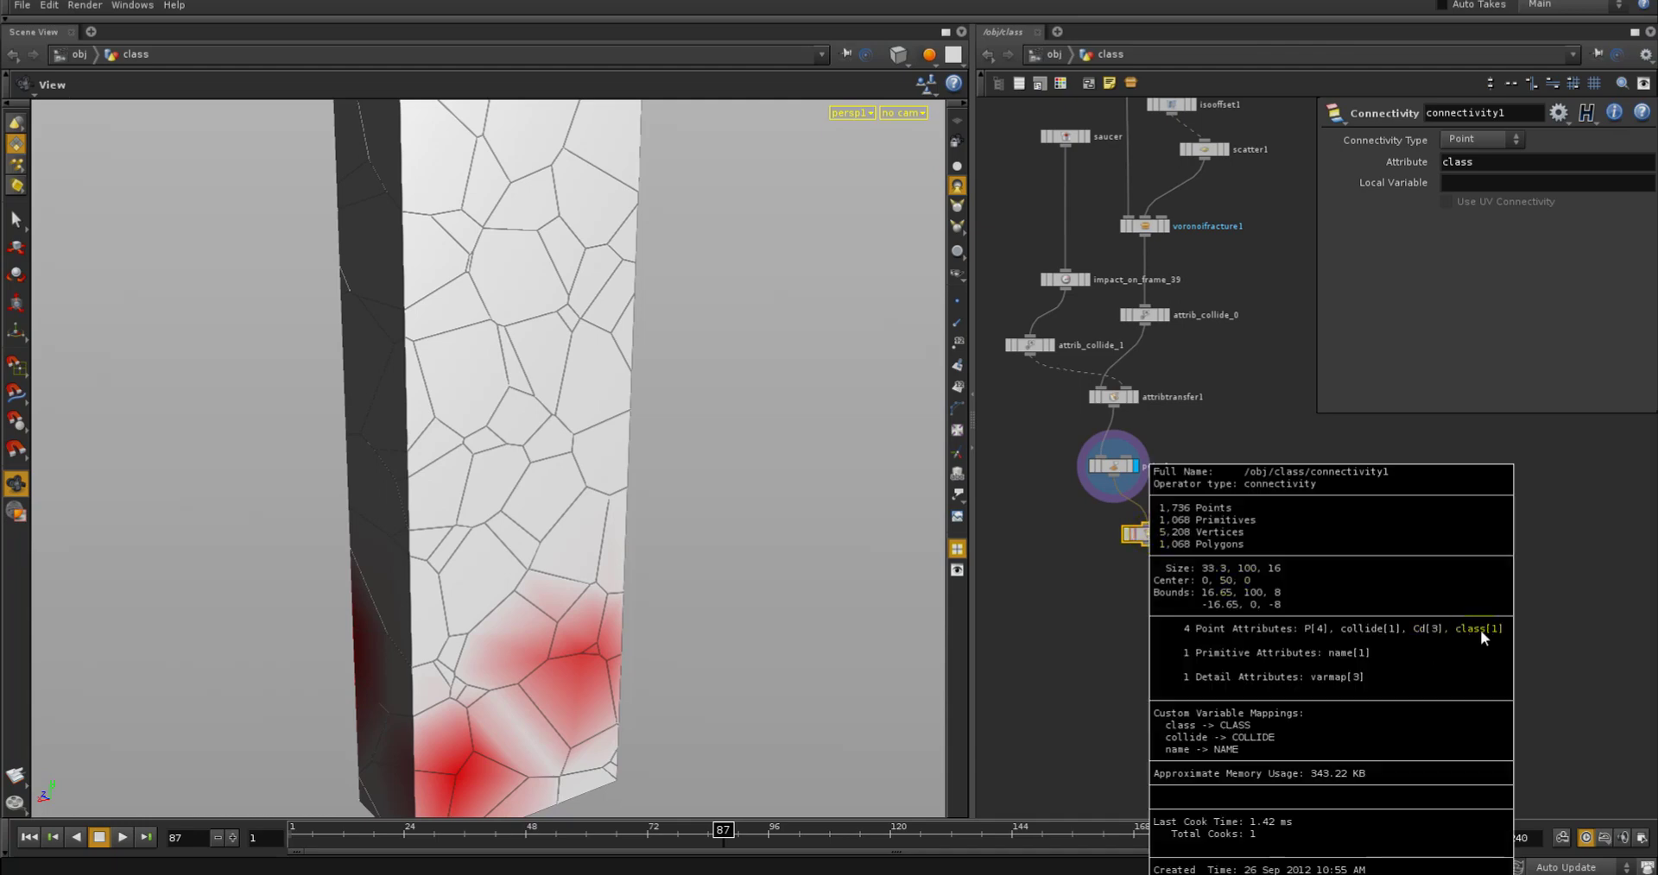
middle_click_drag(1489, 635, 1483, 633)
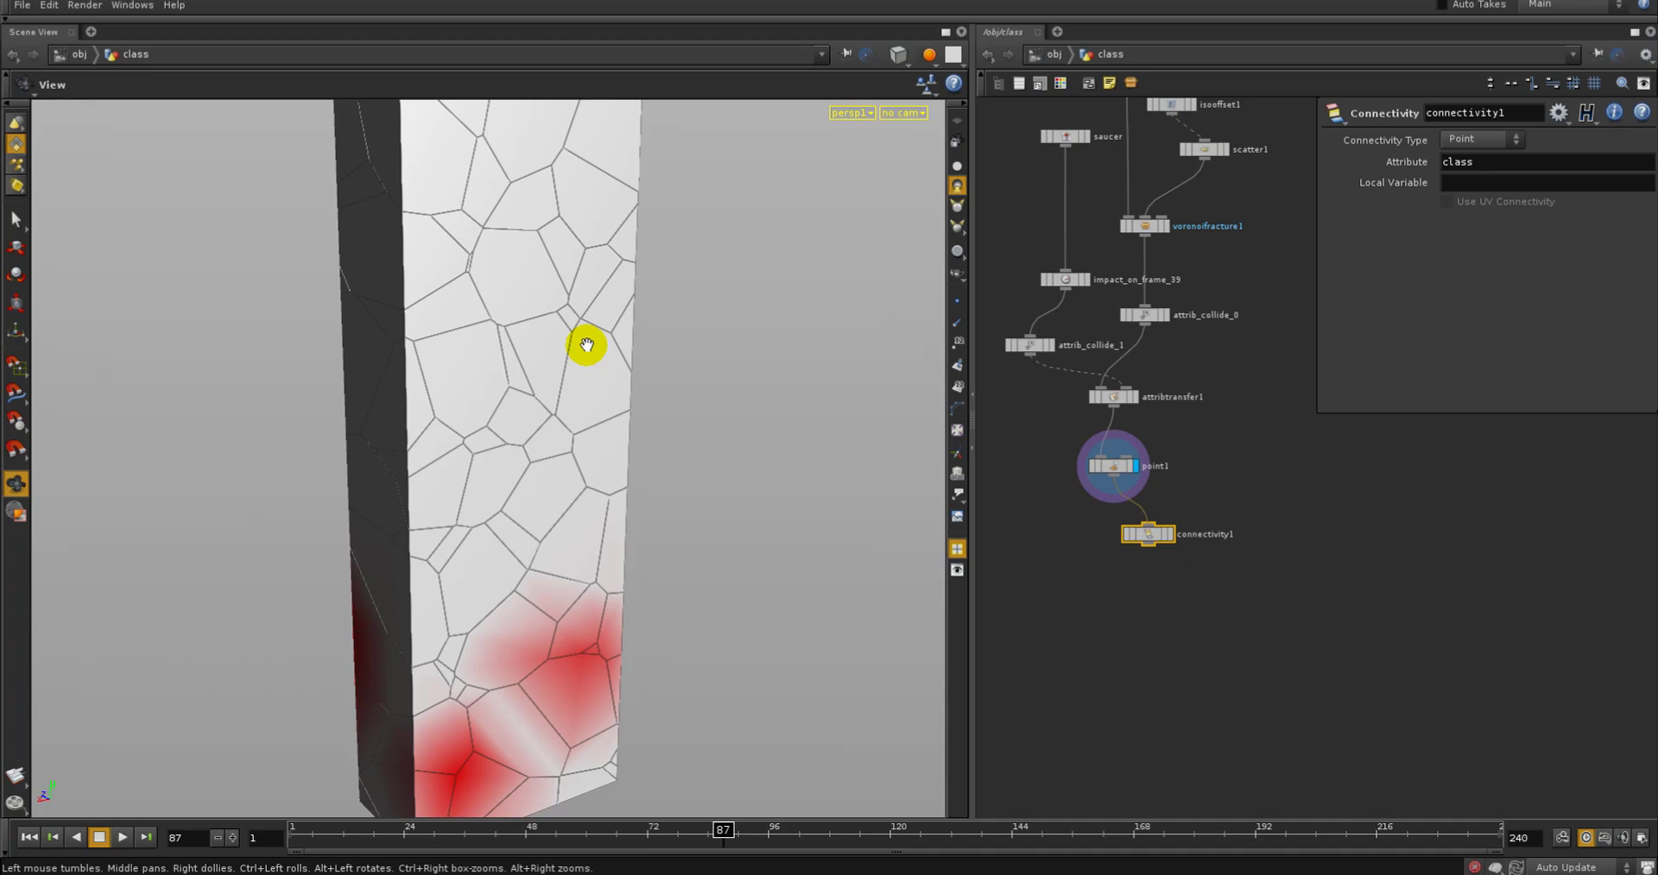
left_click(1159, 537)
right_click(1157, 537)
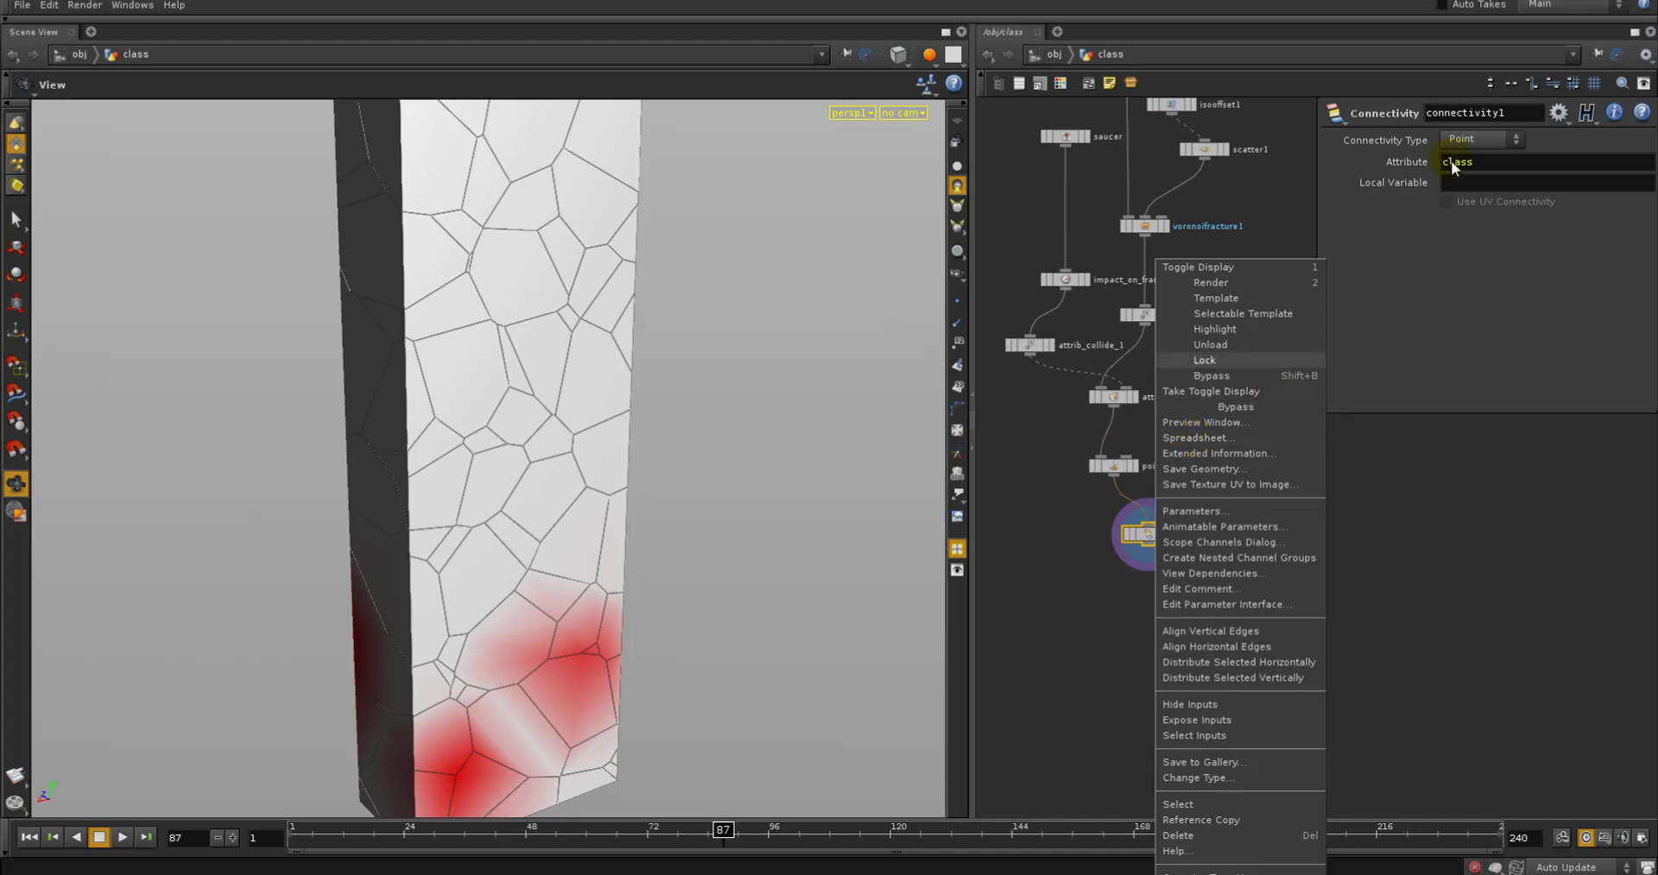
left_click(1257, 438)
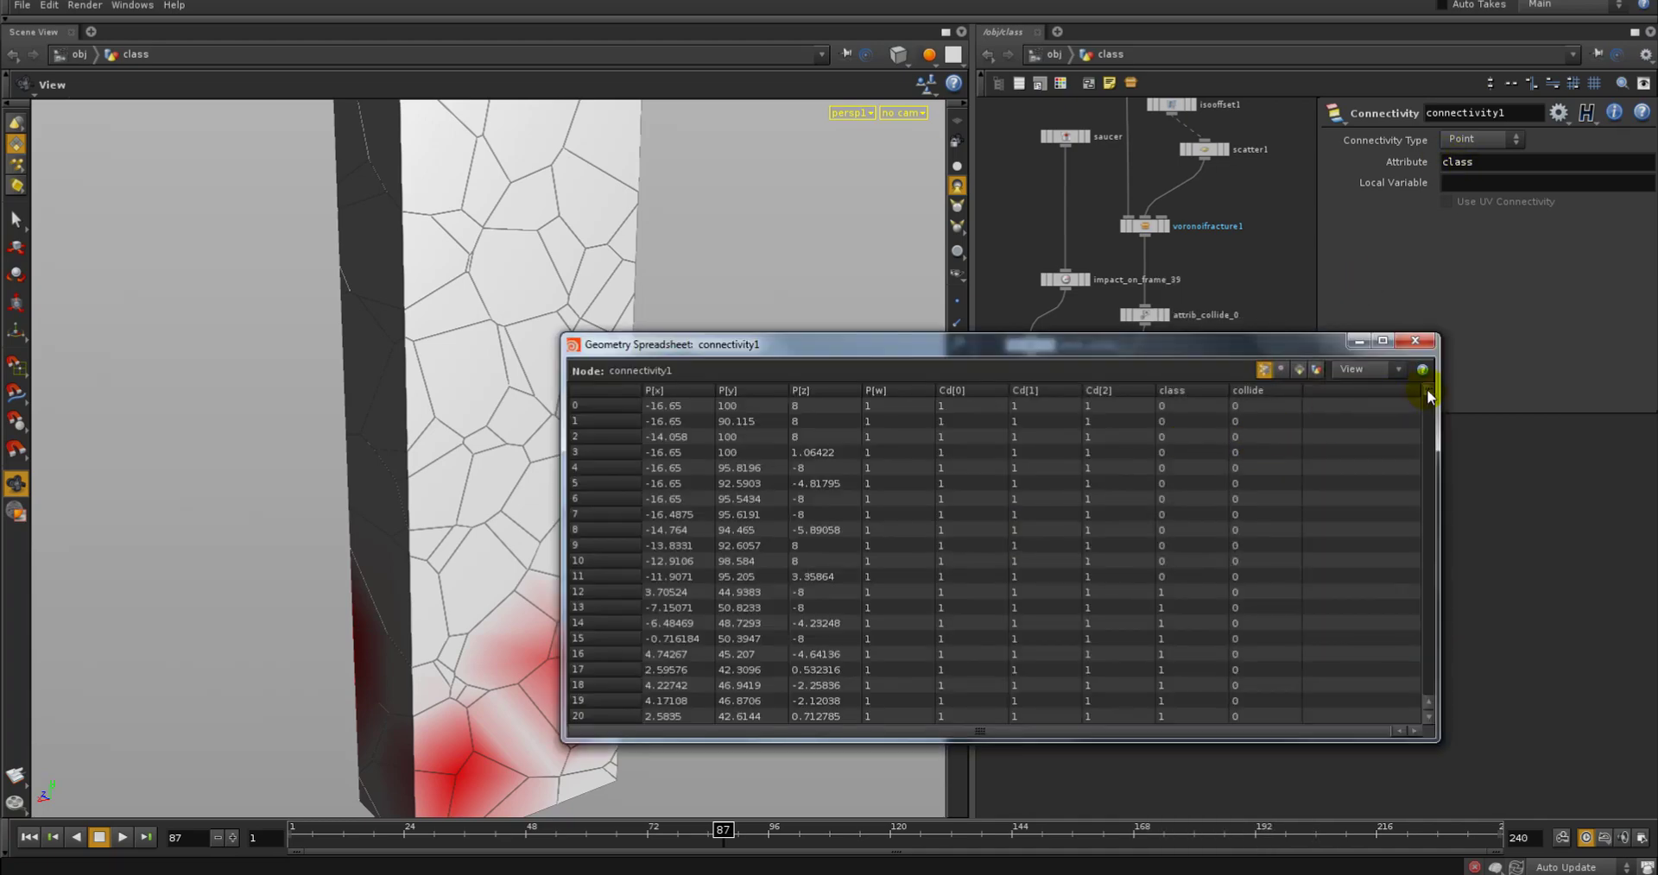
left_click_drag(1428, 393, 1420, 589)
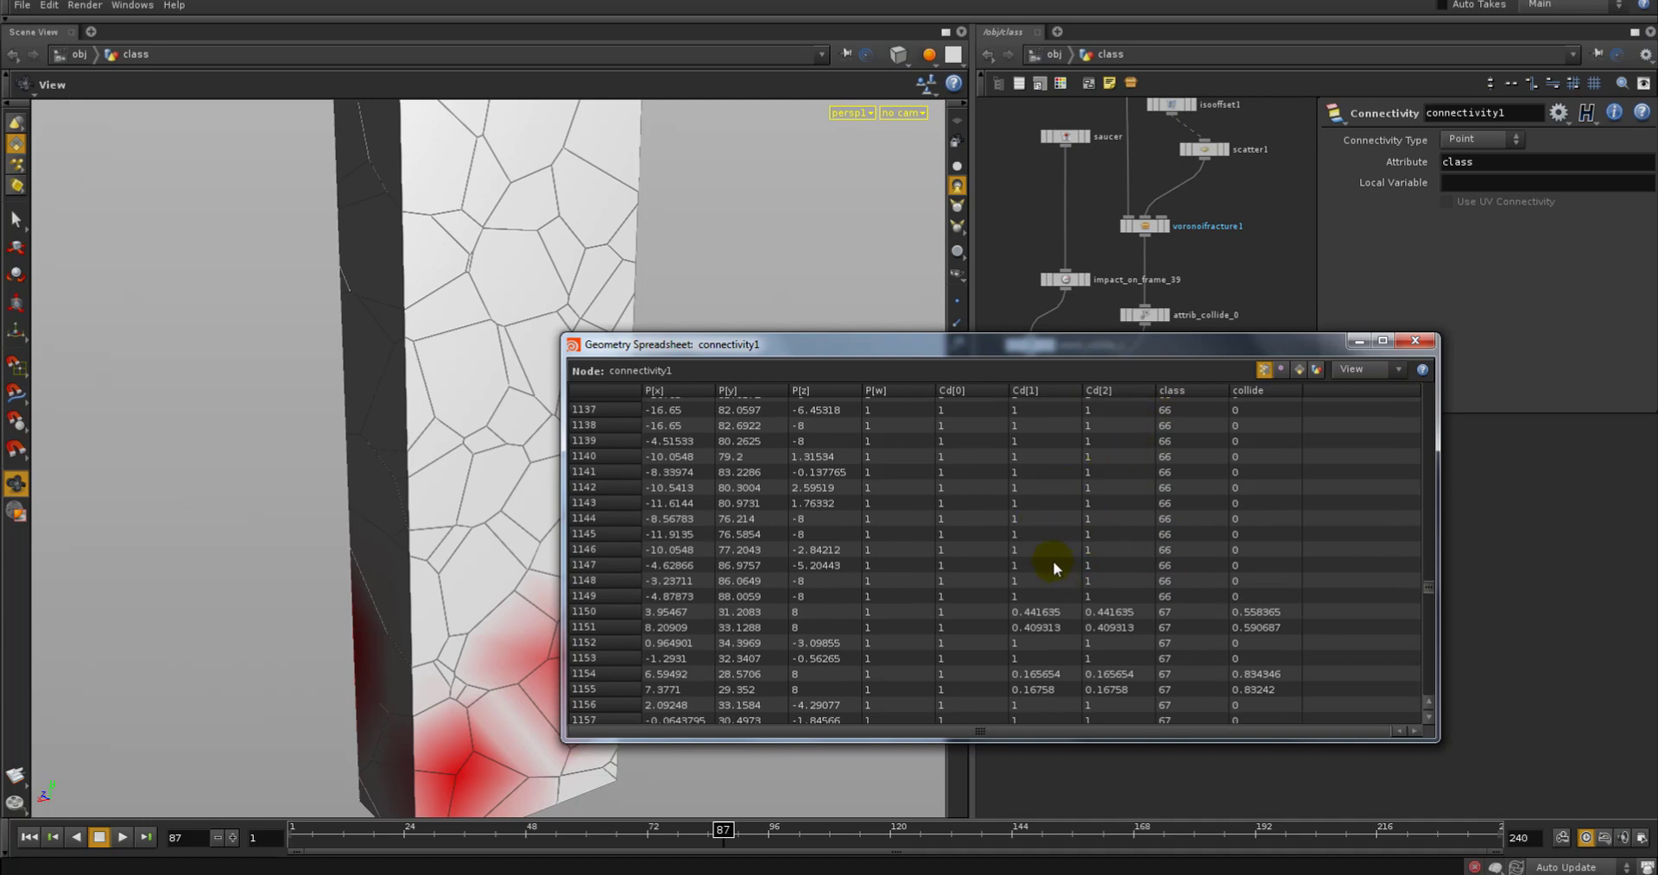
left_click(1421, 342)
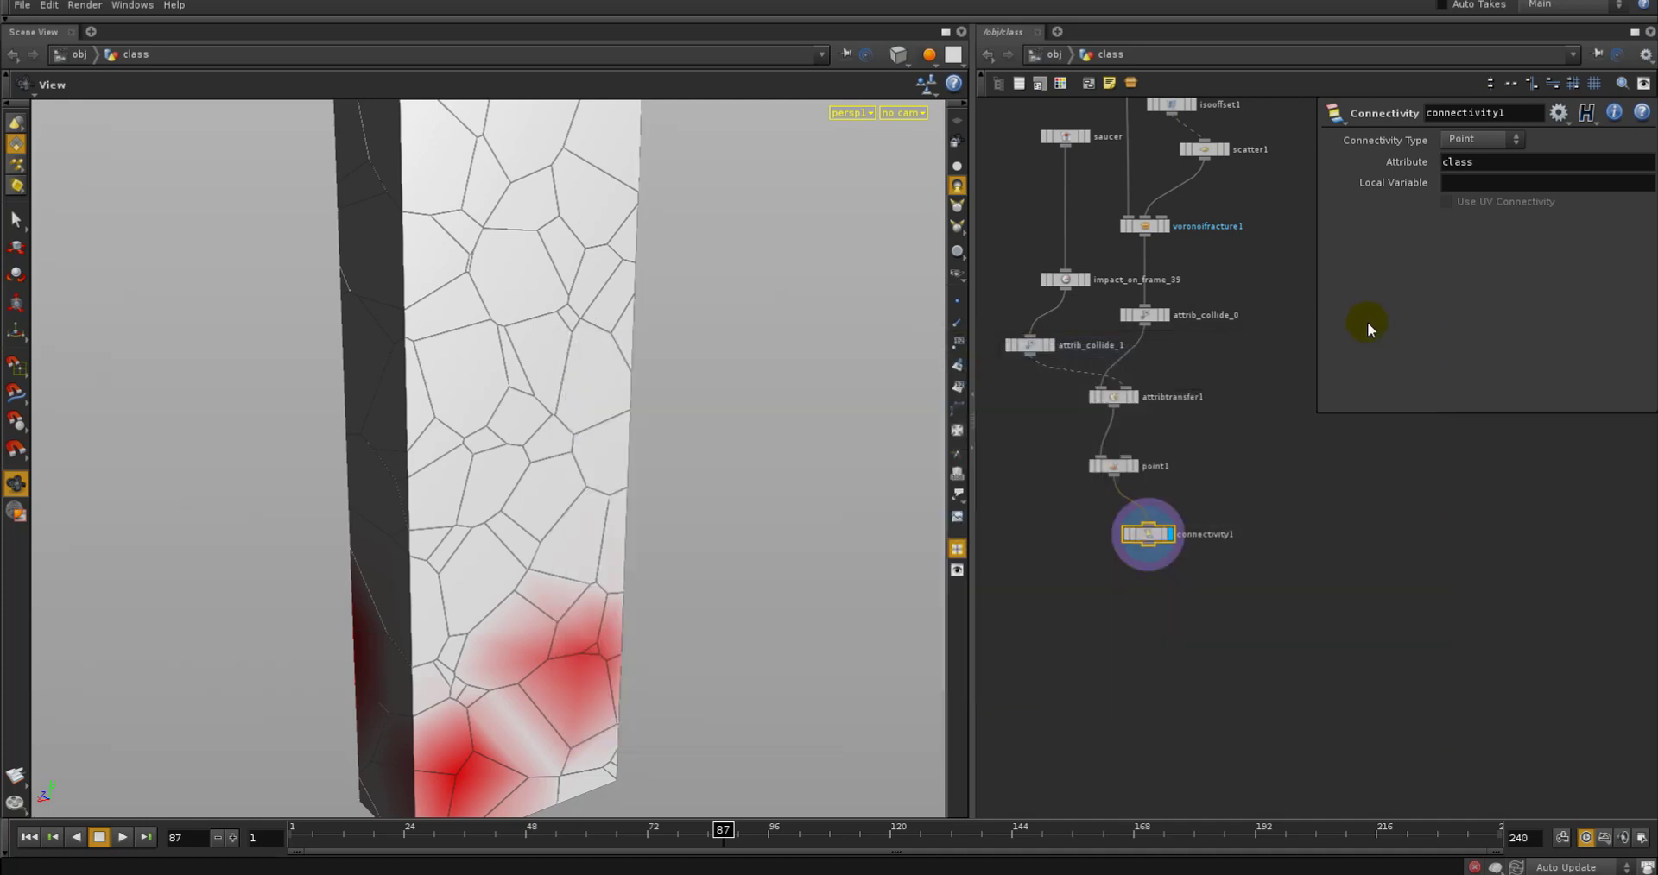
Set connectivity1's attribute name to large_chunk_id and check its values in the geometry spreadsheet
double_click(1485, 162)
type("large_chunk_id")
key("Return")
right_click(1156, 542)
left_click(1214, 435)
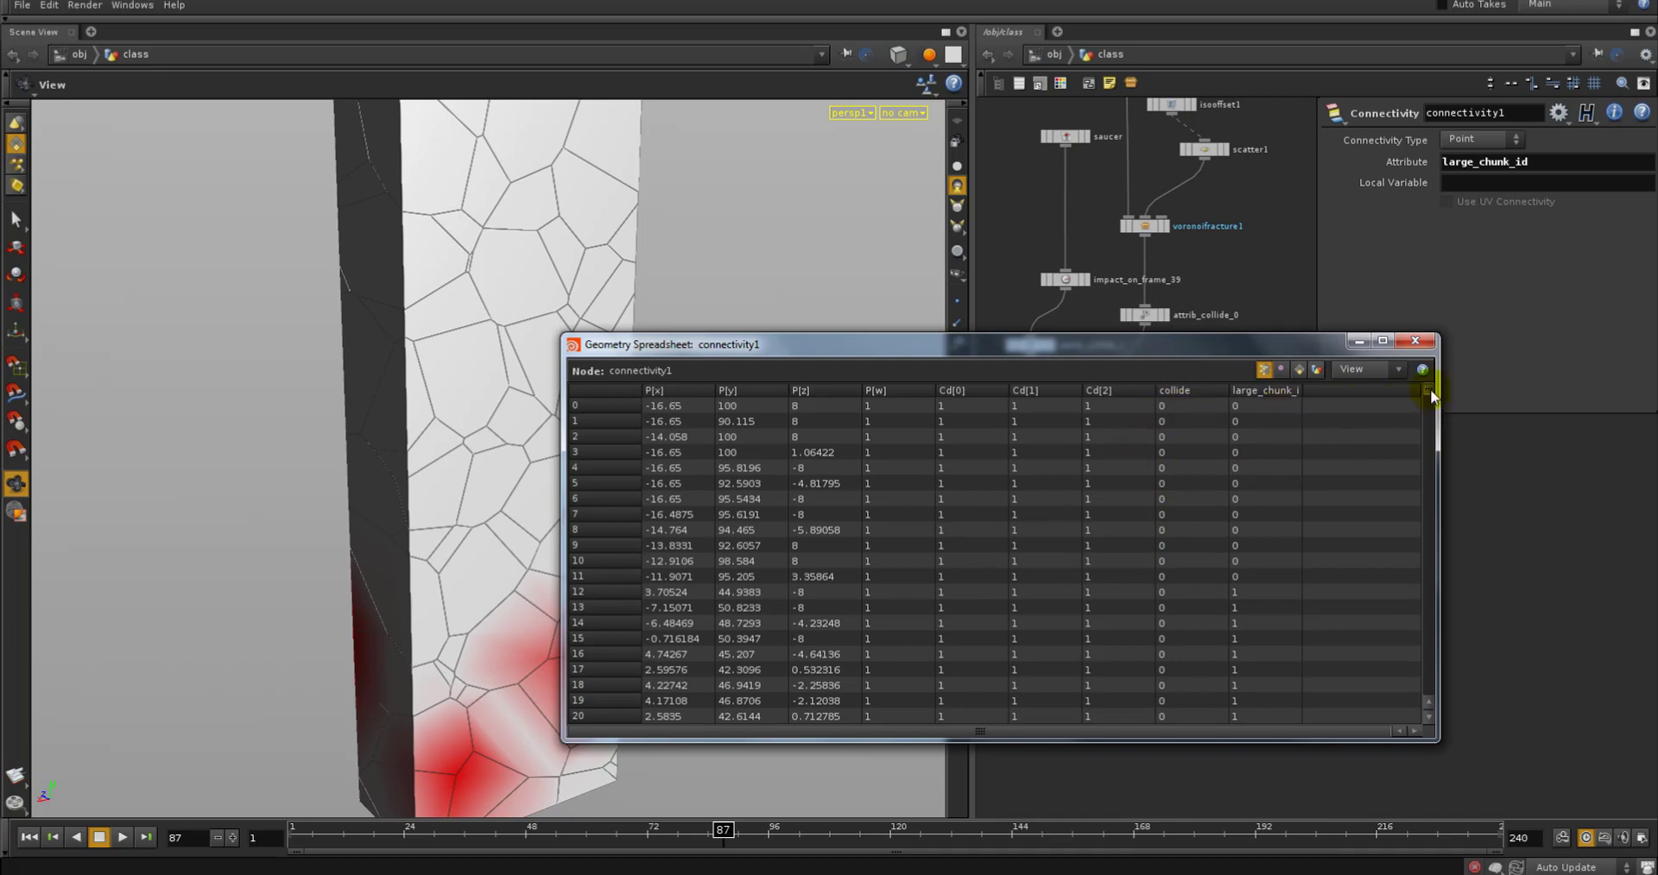
scroll(1431, 397, "down", 5)
left_click(1414, 340)
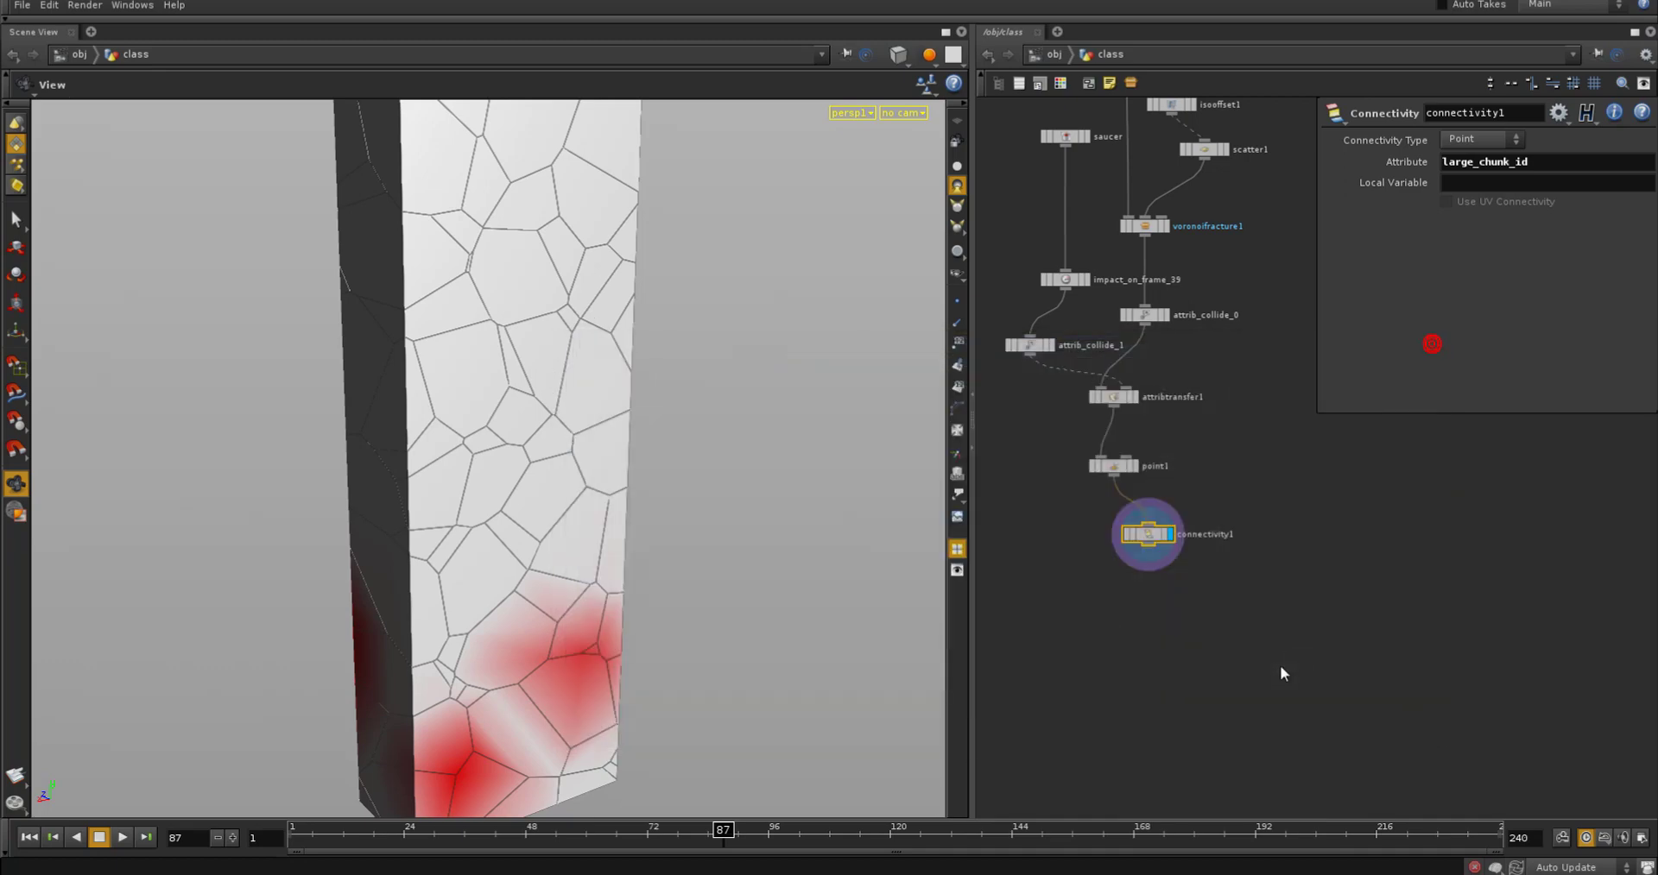
Append a Point node after connectivity1, display it and set its color option to Add Color
key("Tab")
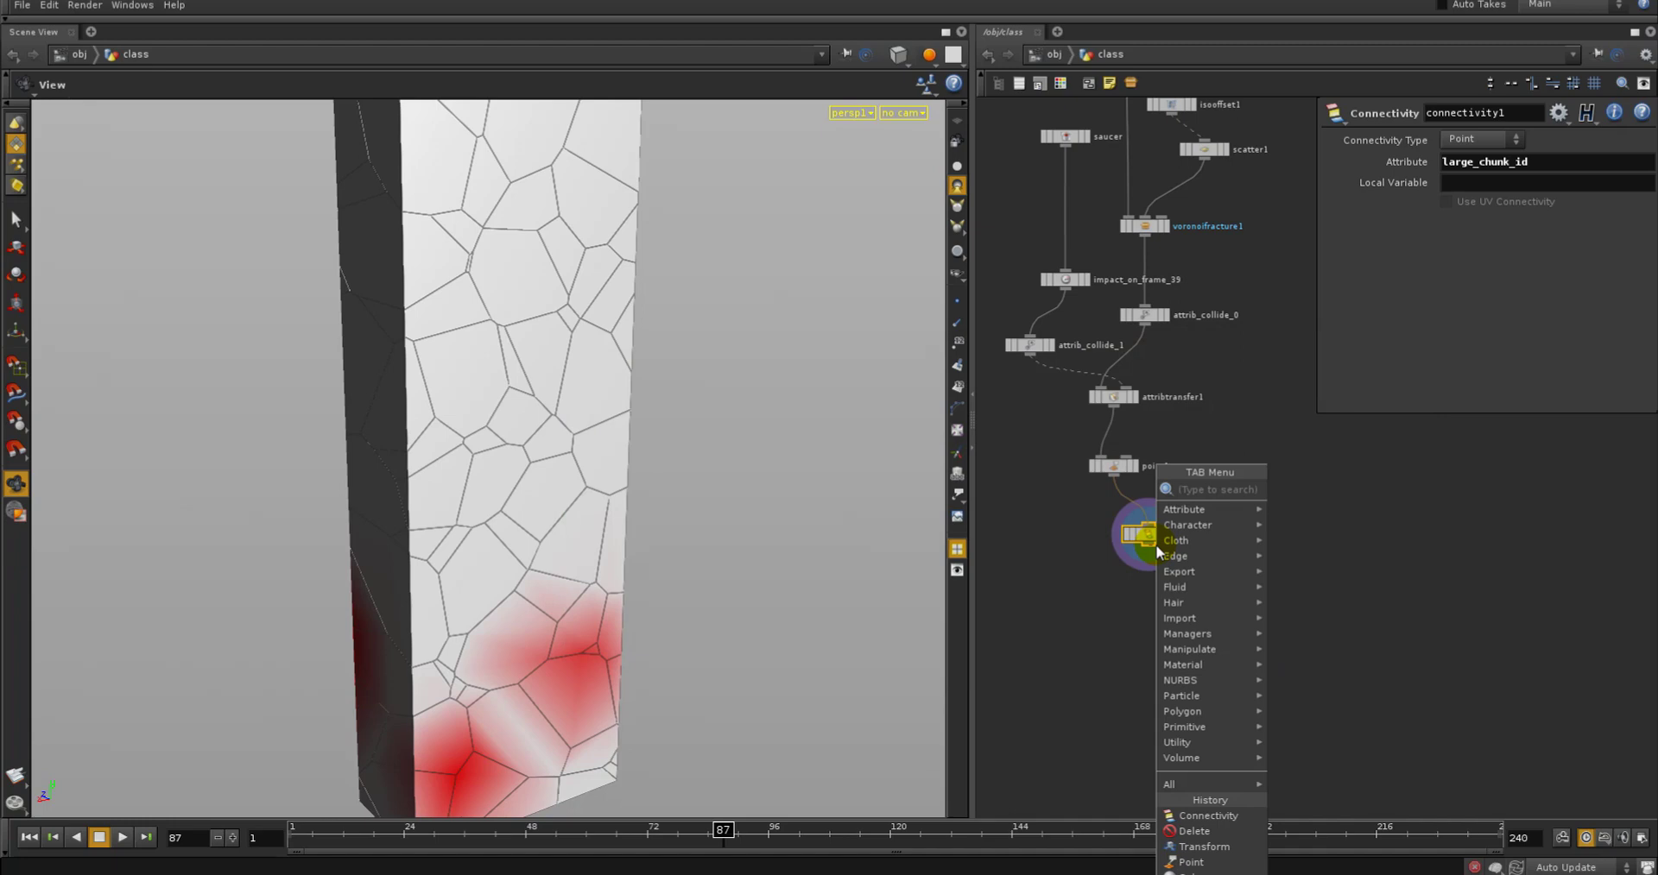
type("point")
left_click(1278, 476)
left_click(1187, 583)
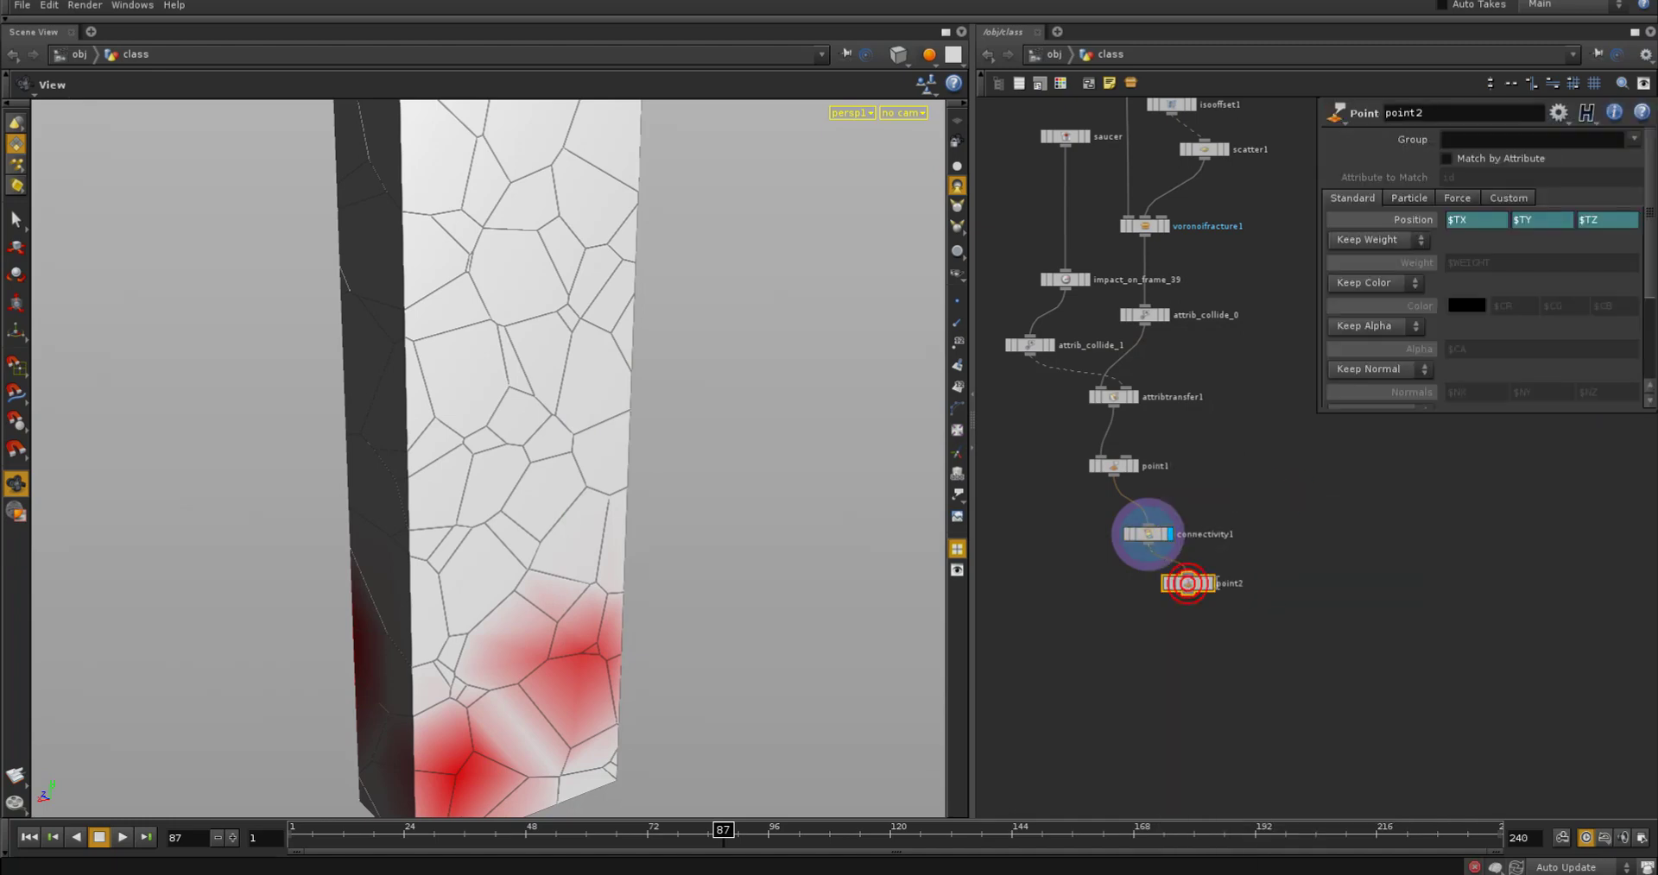
left_click(1389, 285)
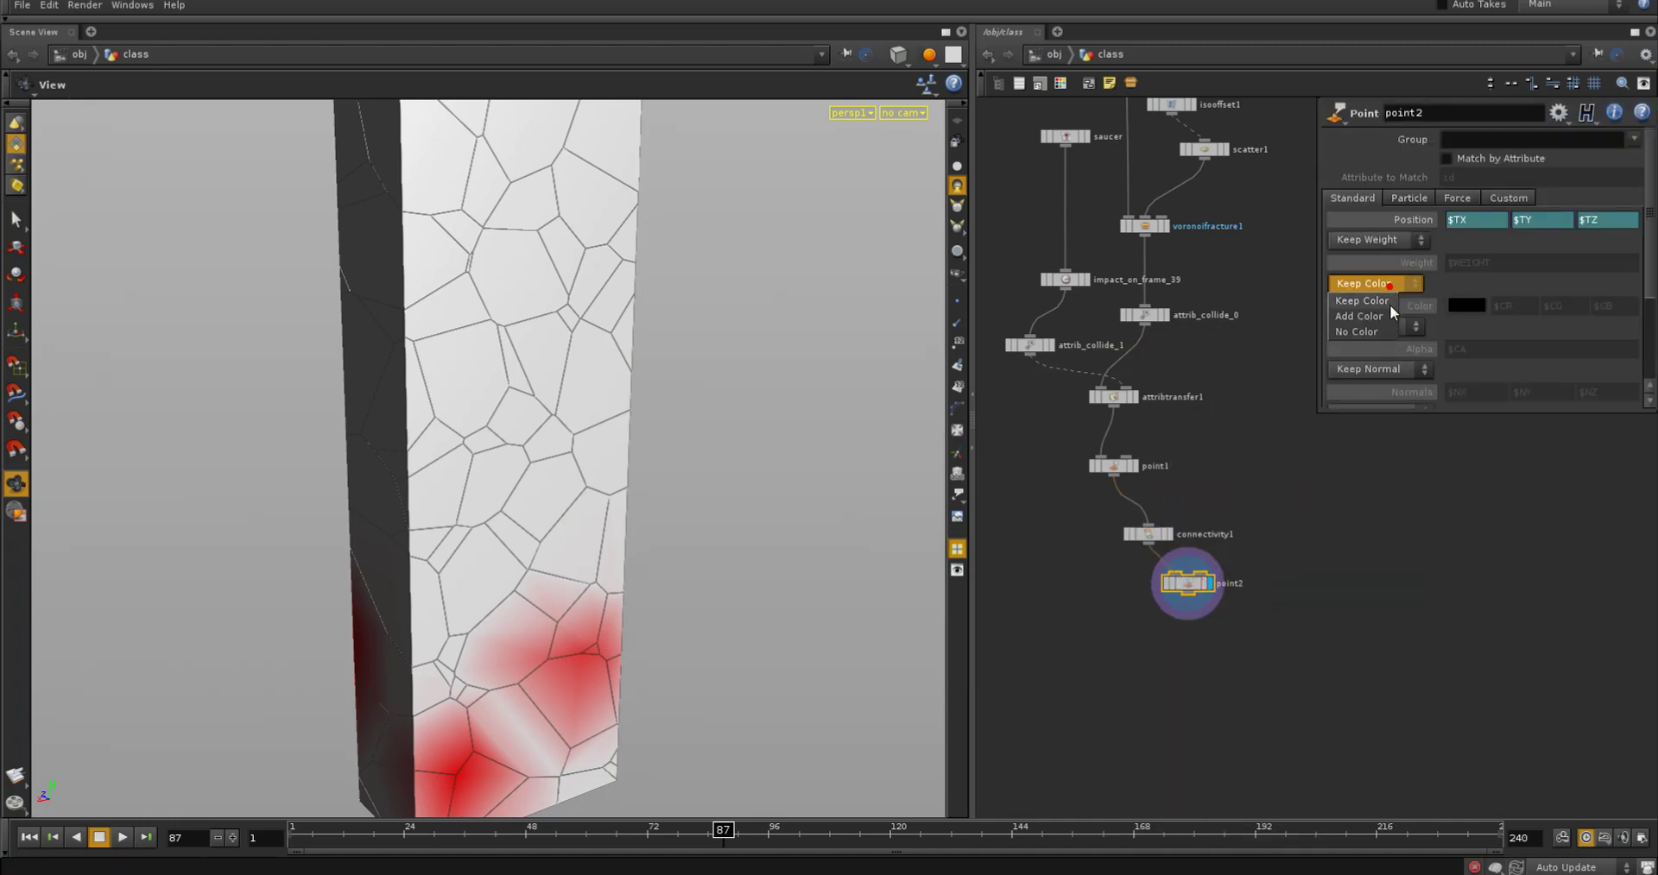
left_click(1388, 316)
Set point2's color channels to rand($LARGE_CHUNK_ID + .01), with .02 and .03 for green and blue, and inspect the colored pieces
left_click(1529, 308)
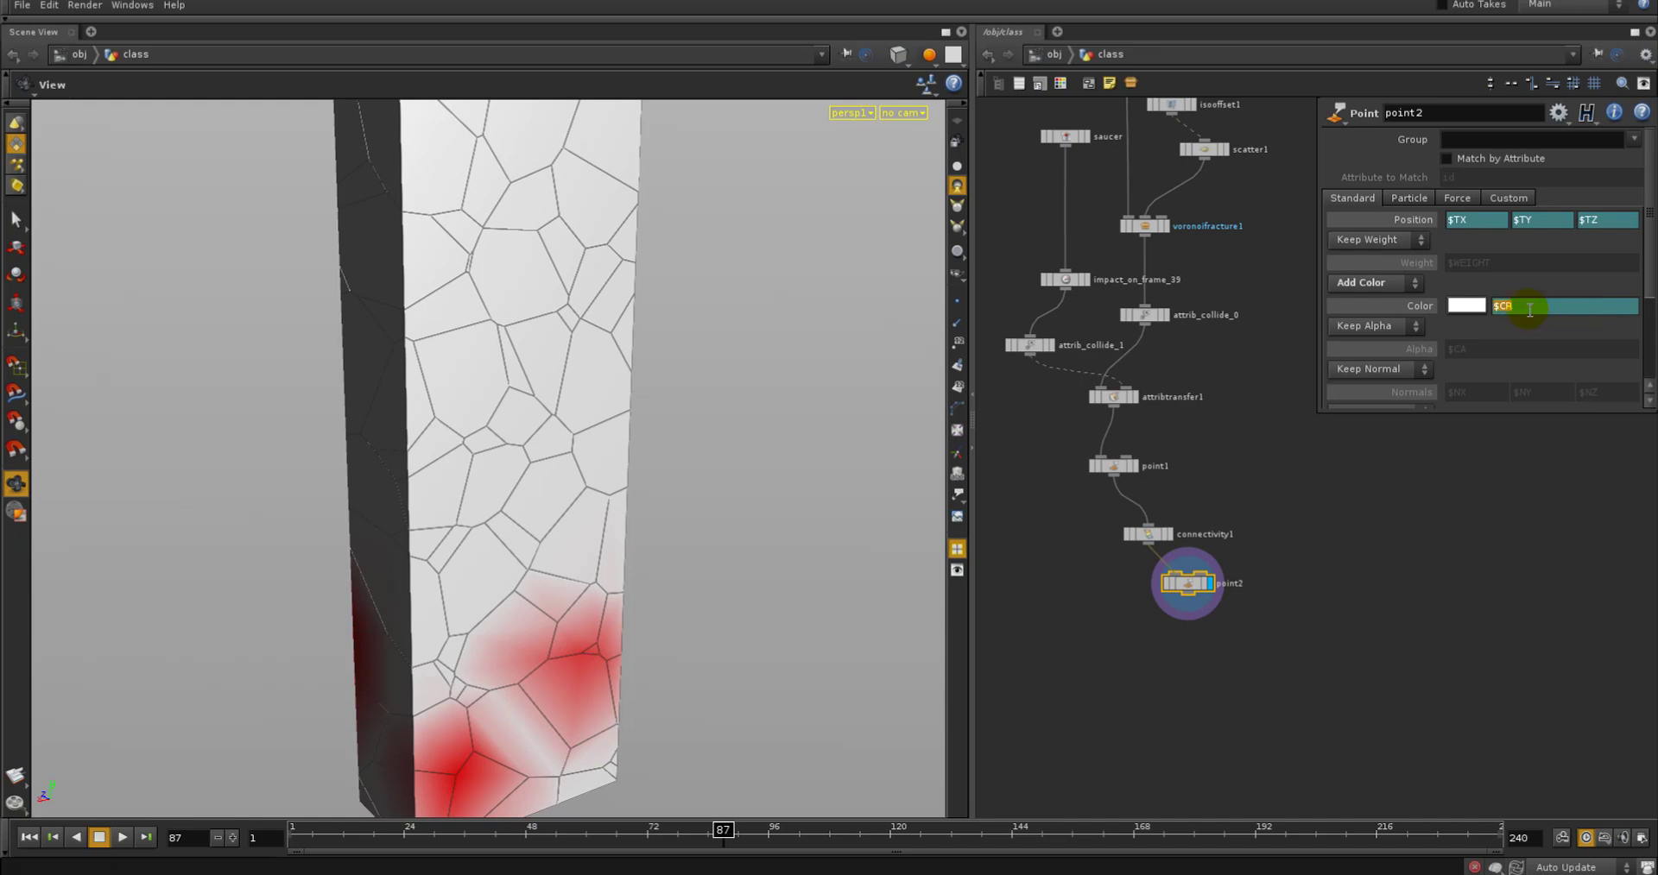
type("rand($LARG")
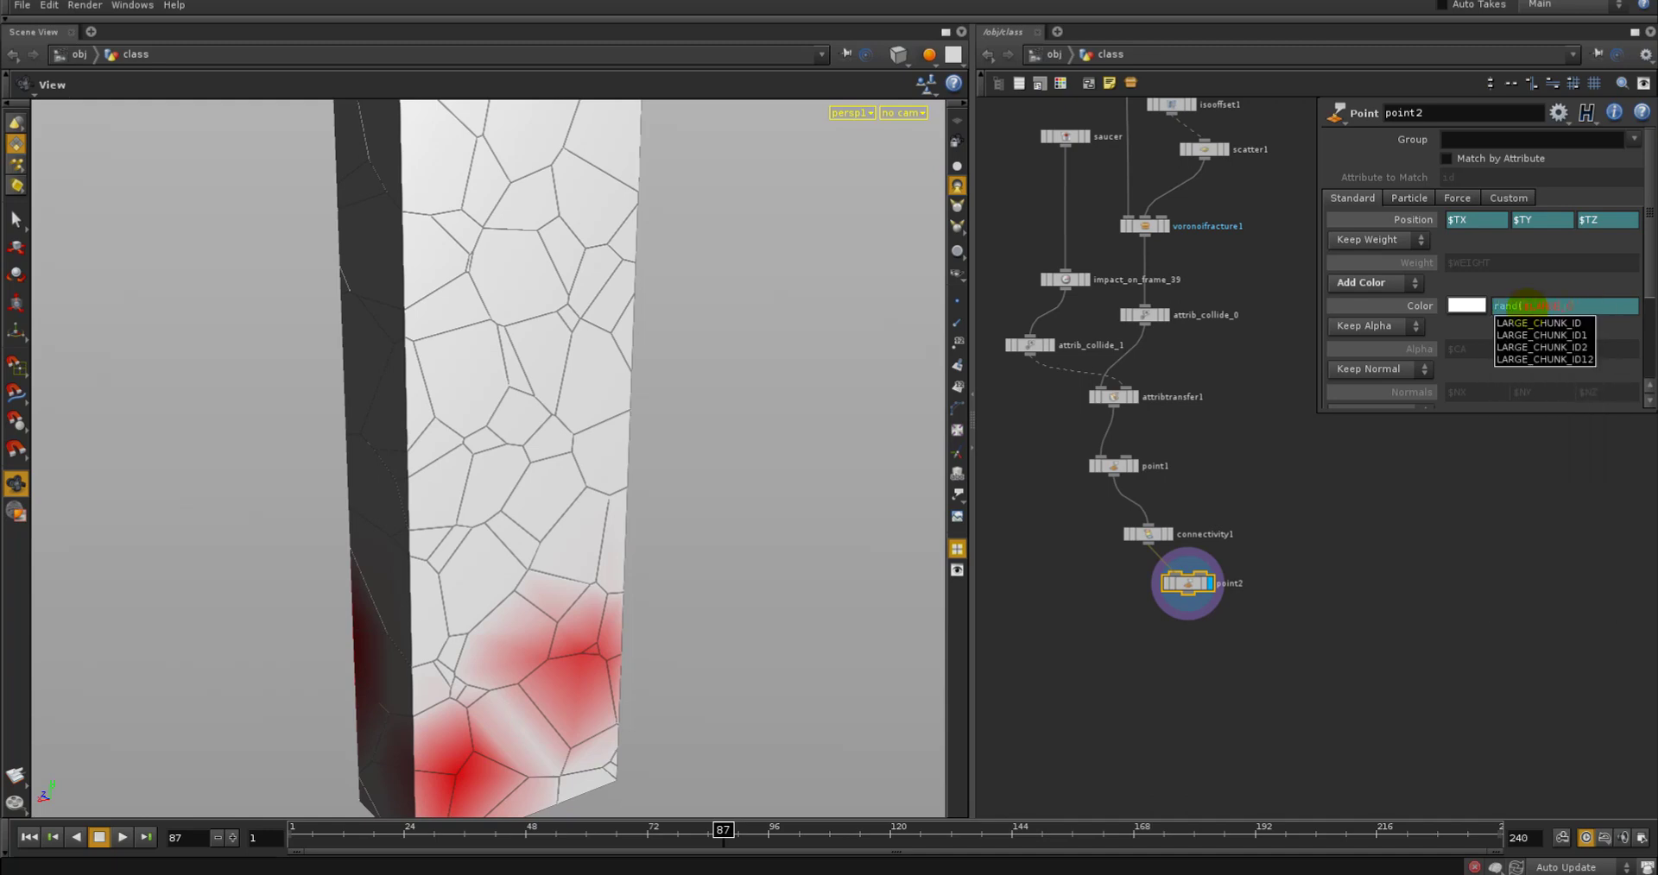
type("E_CHUNK_")
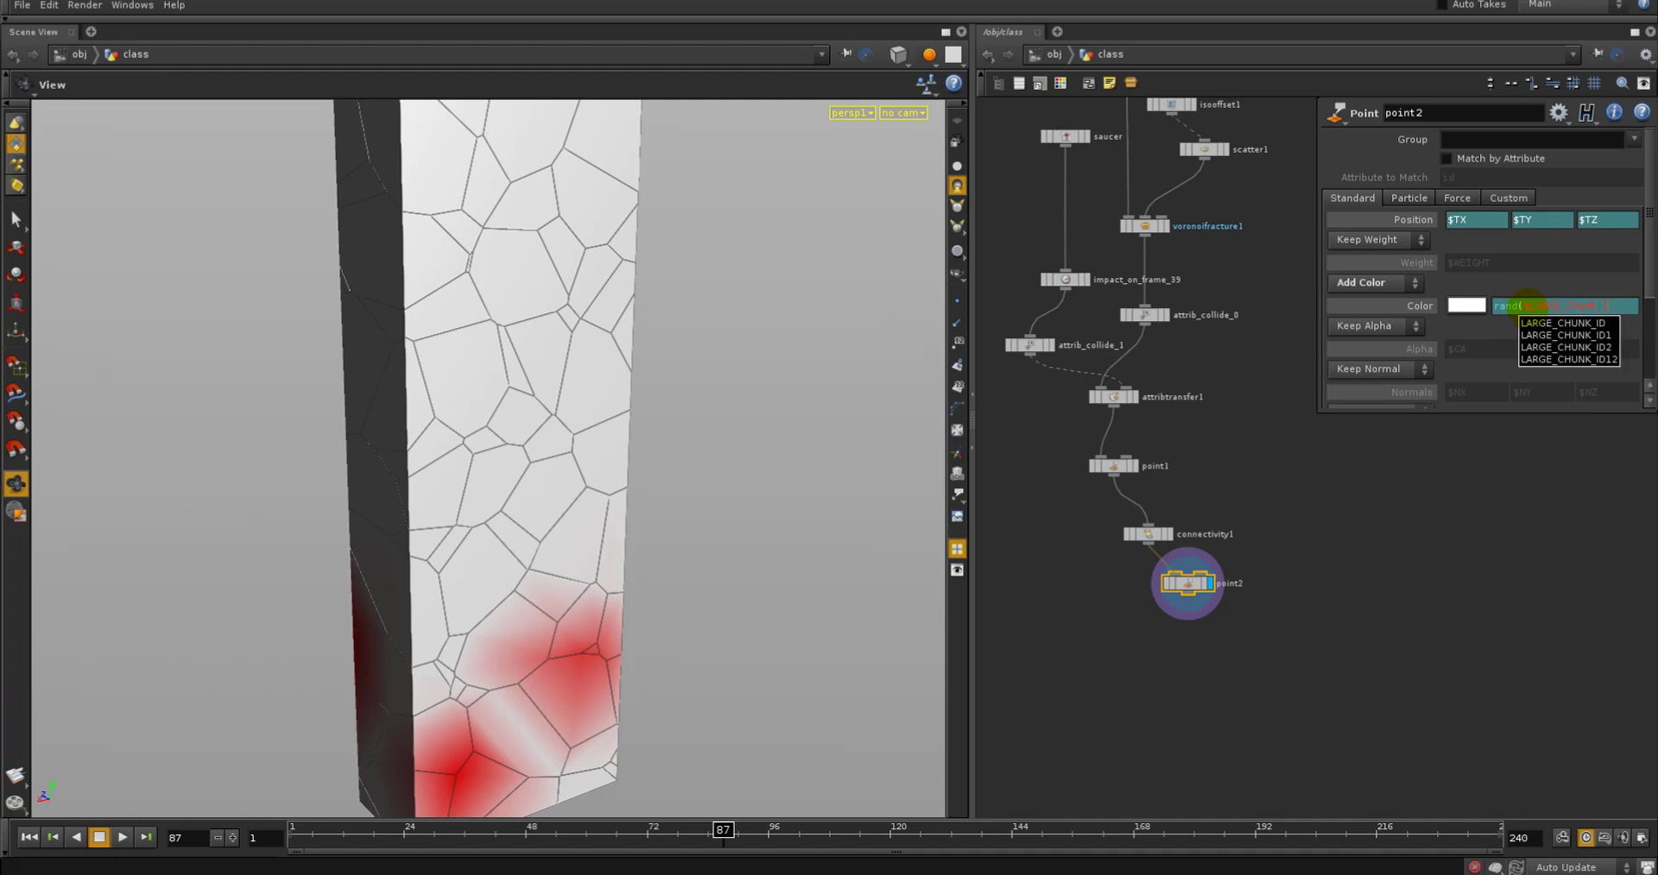
type("ID + .01)")
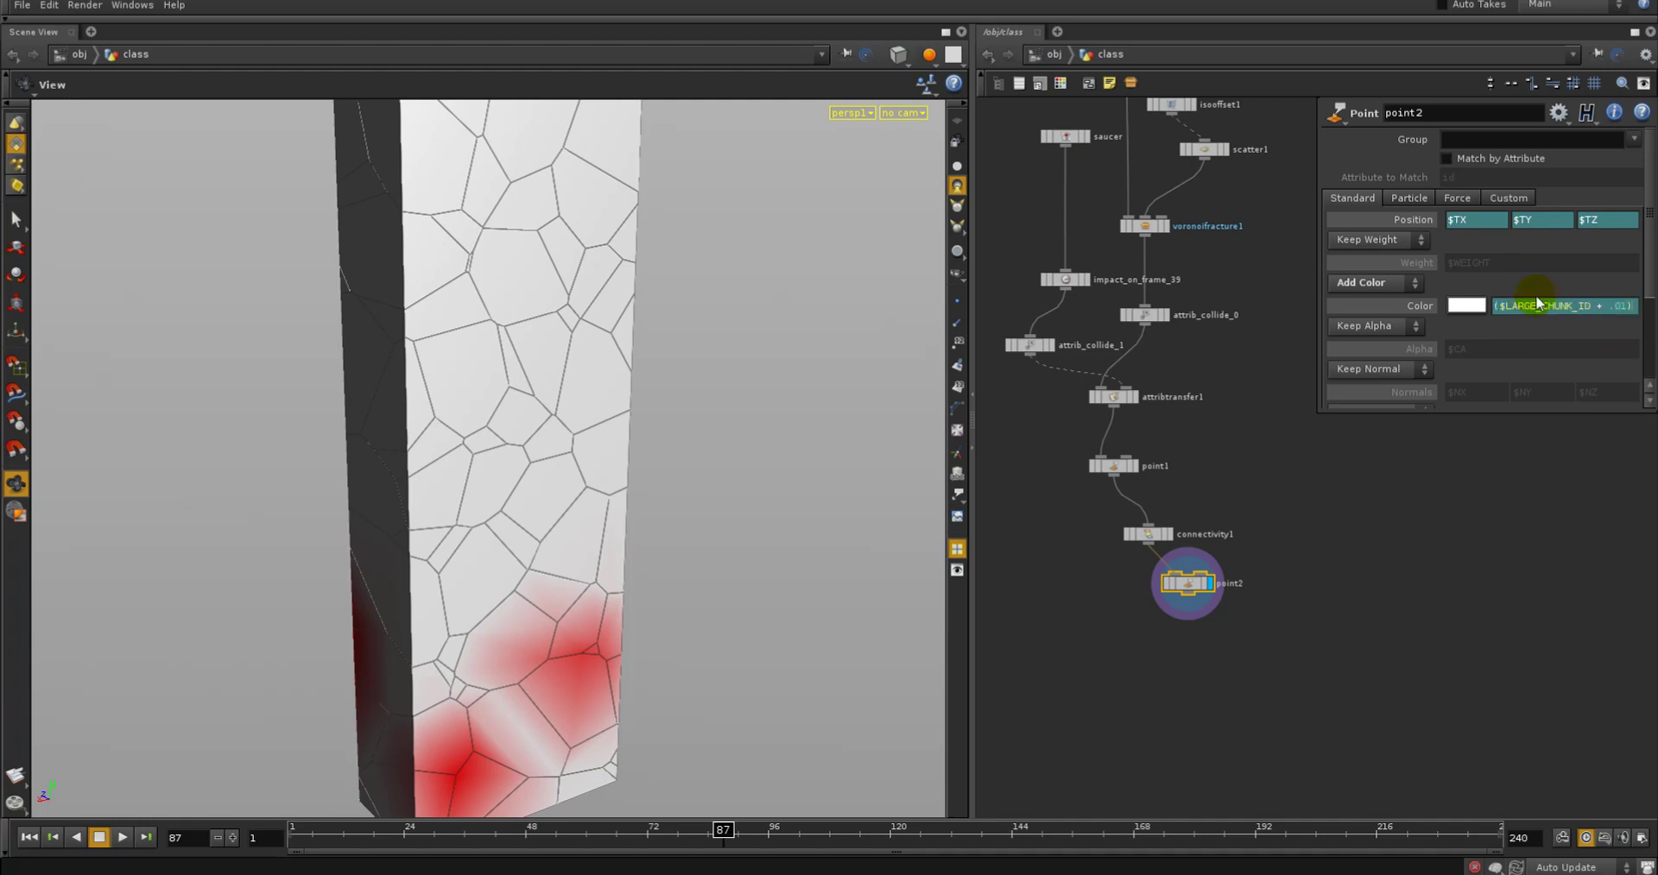
left_click(1542, 304)
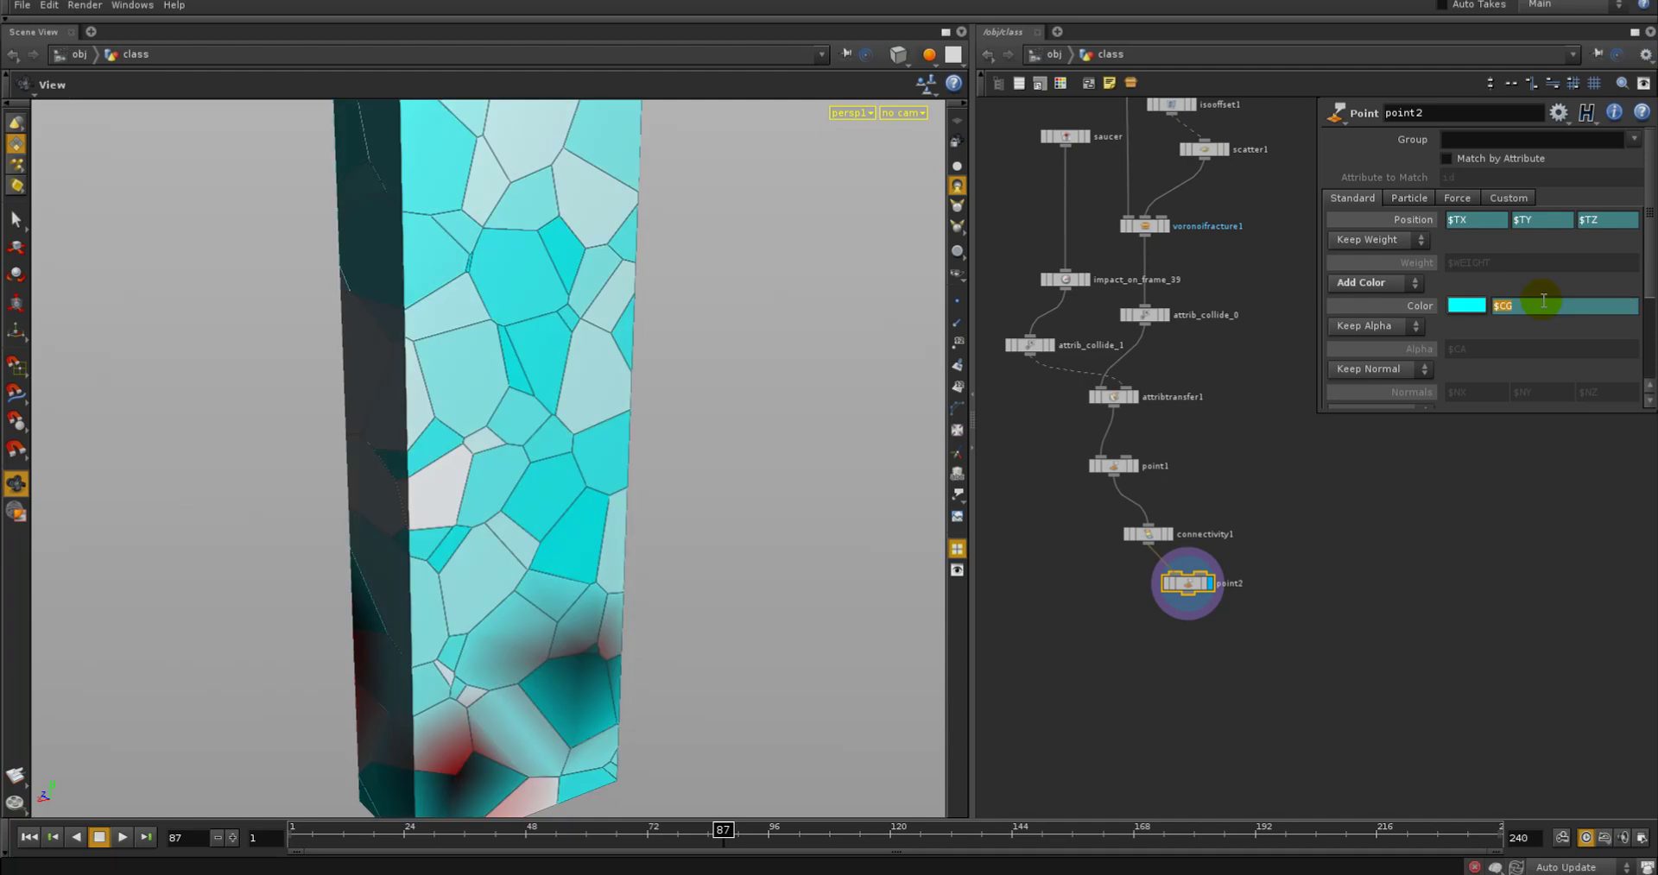
key("BackSpace")
key("BackSpace")
type("2)")
key("Tab")
key("ctrl+v")
key("BackSpace")
key("BackSpace")
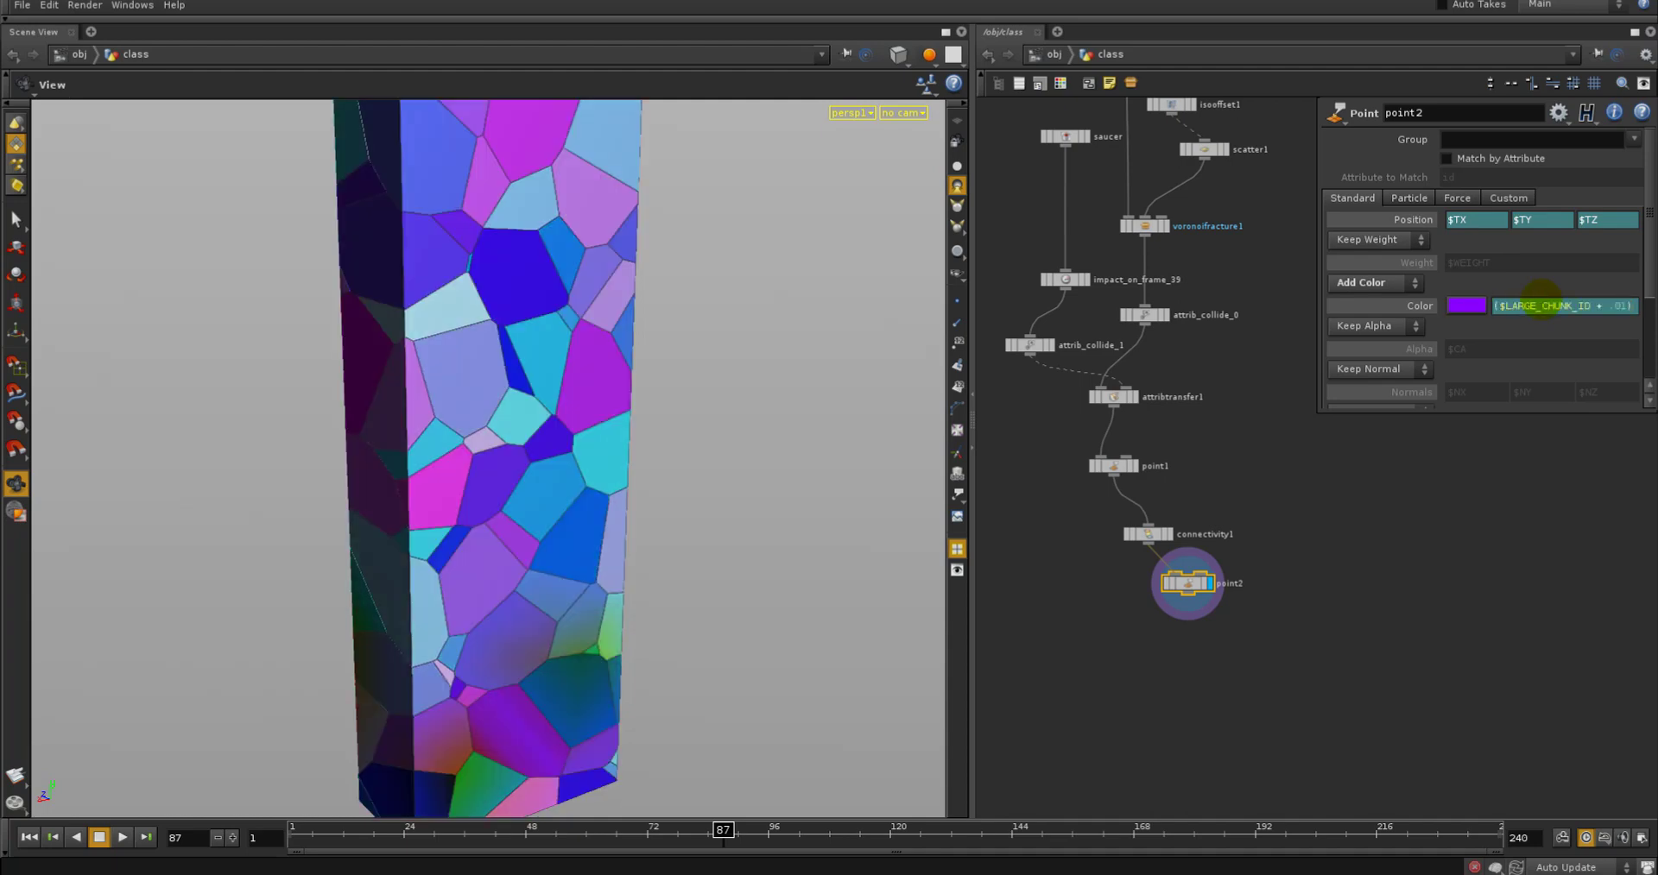
type("3)")
key("Return")
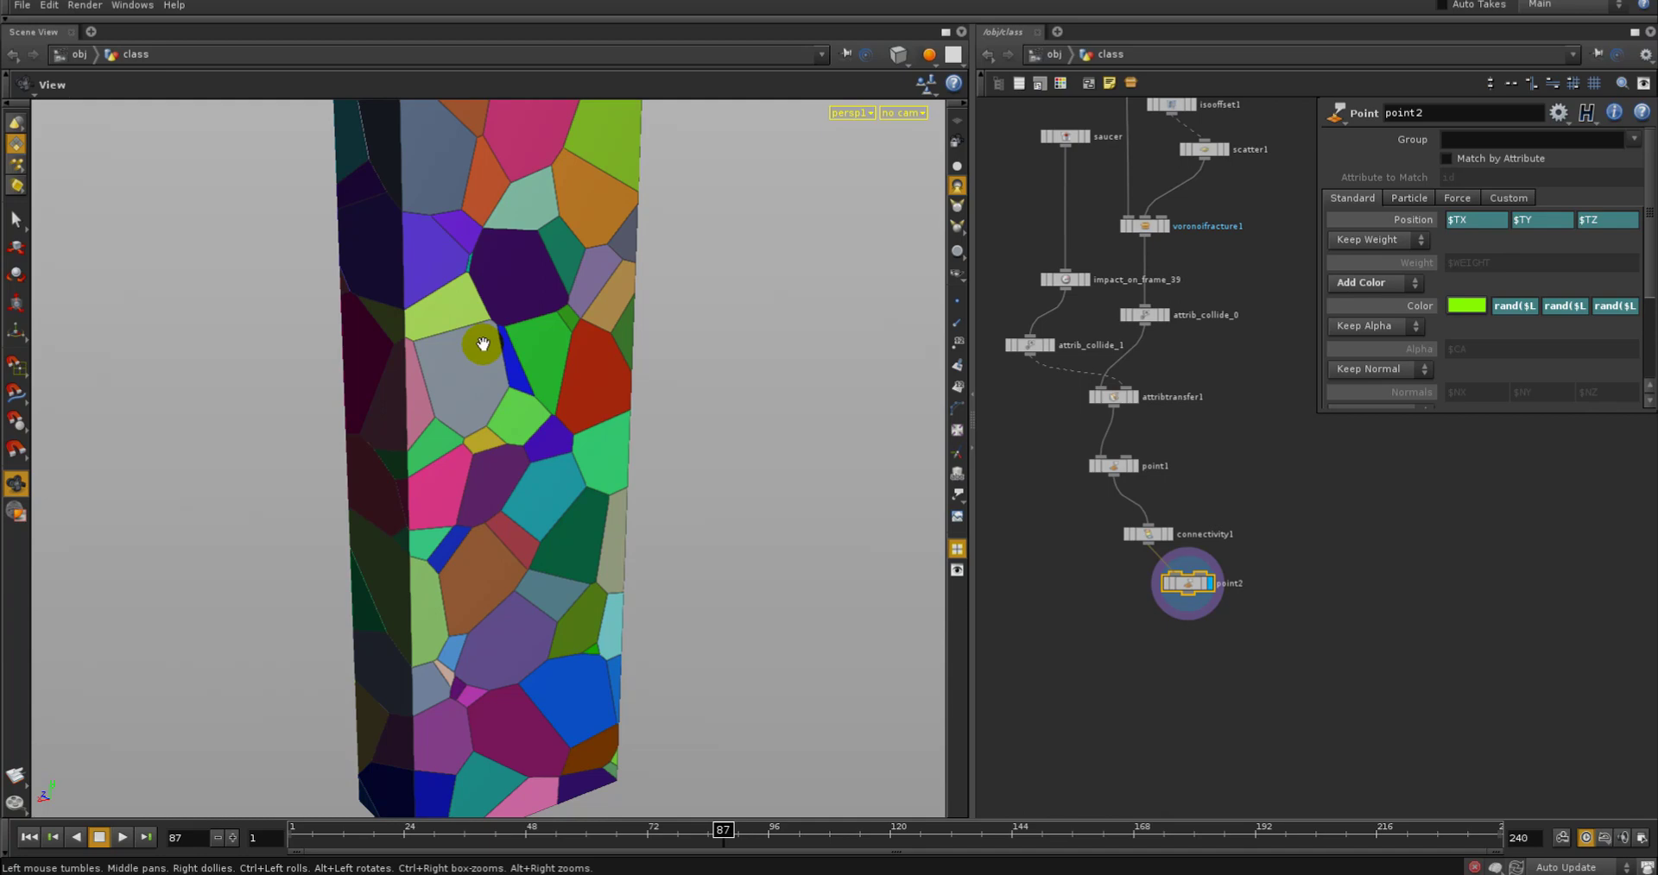
right_click_drag(483, 345, 418, 345)
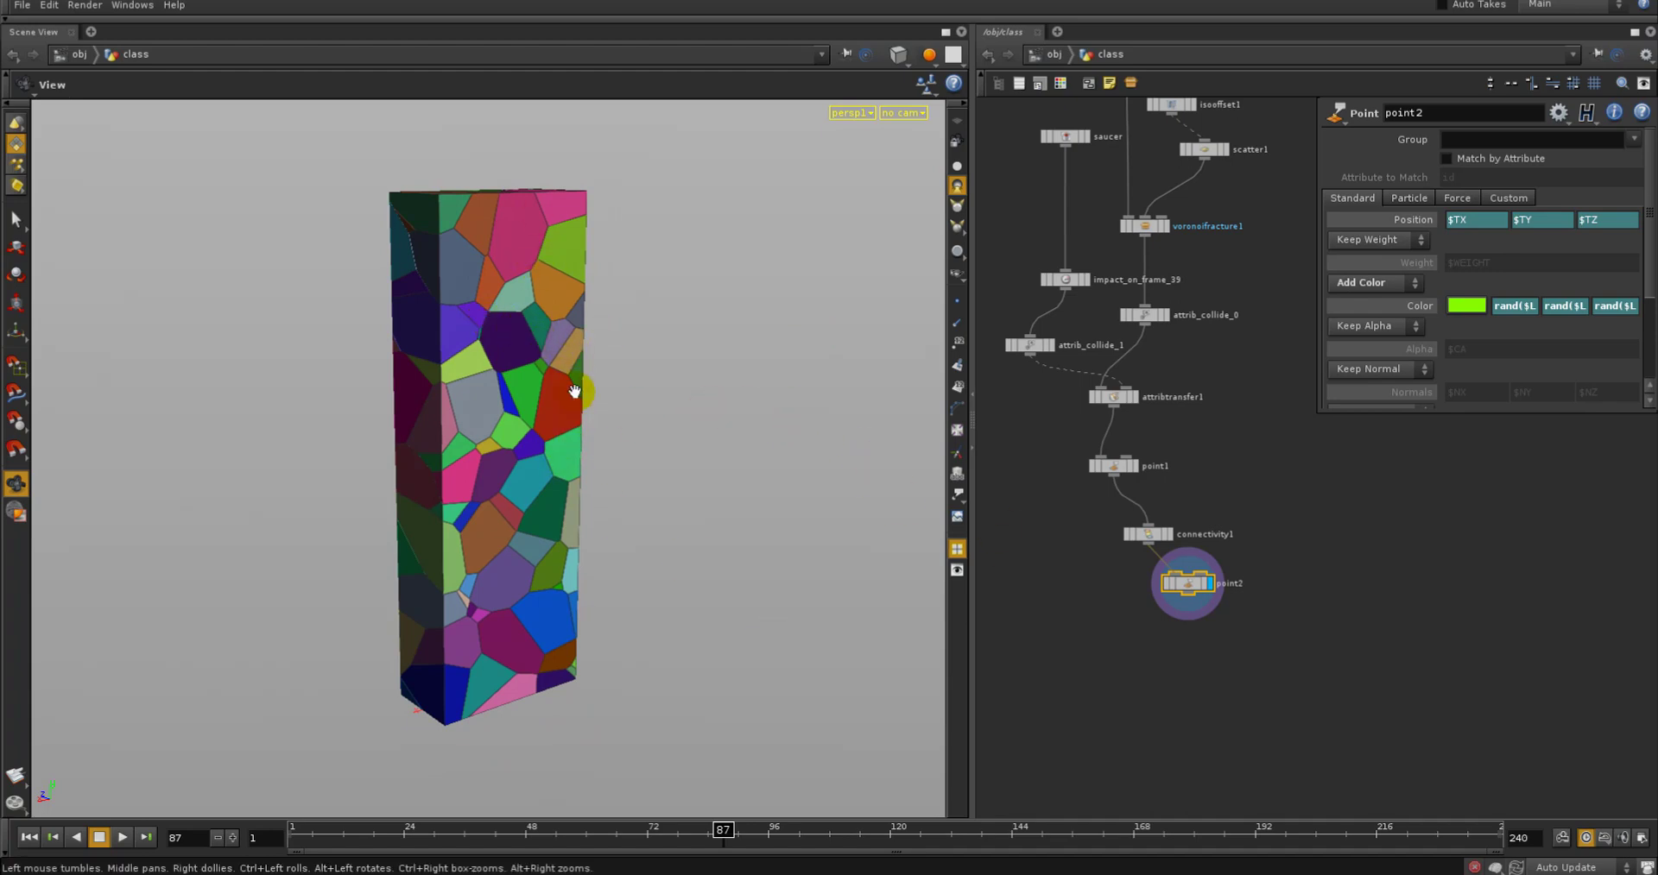
mouse_move(484, 417)
left_mouse_down()
mouse_move(507, 403)
mouse_move(531, 427)
mouse_move(494, 401)
mouse_move(461, 406)
left_mouse_up()
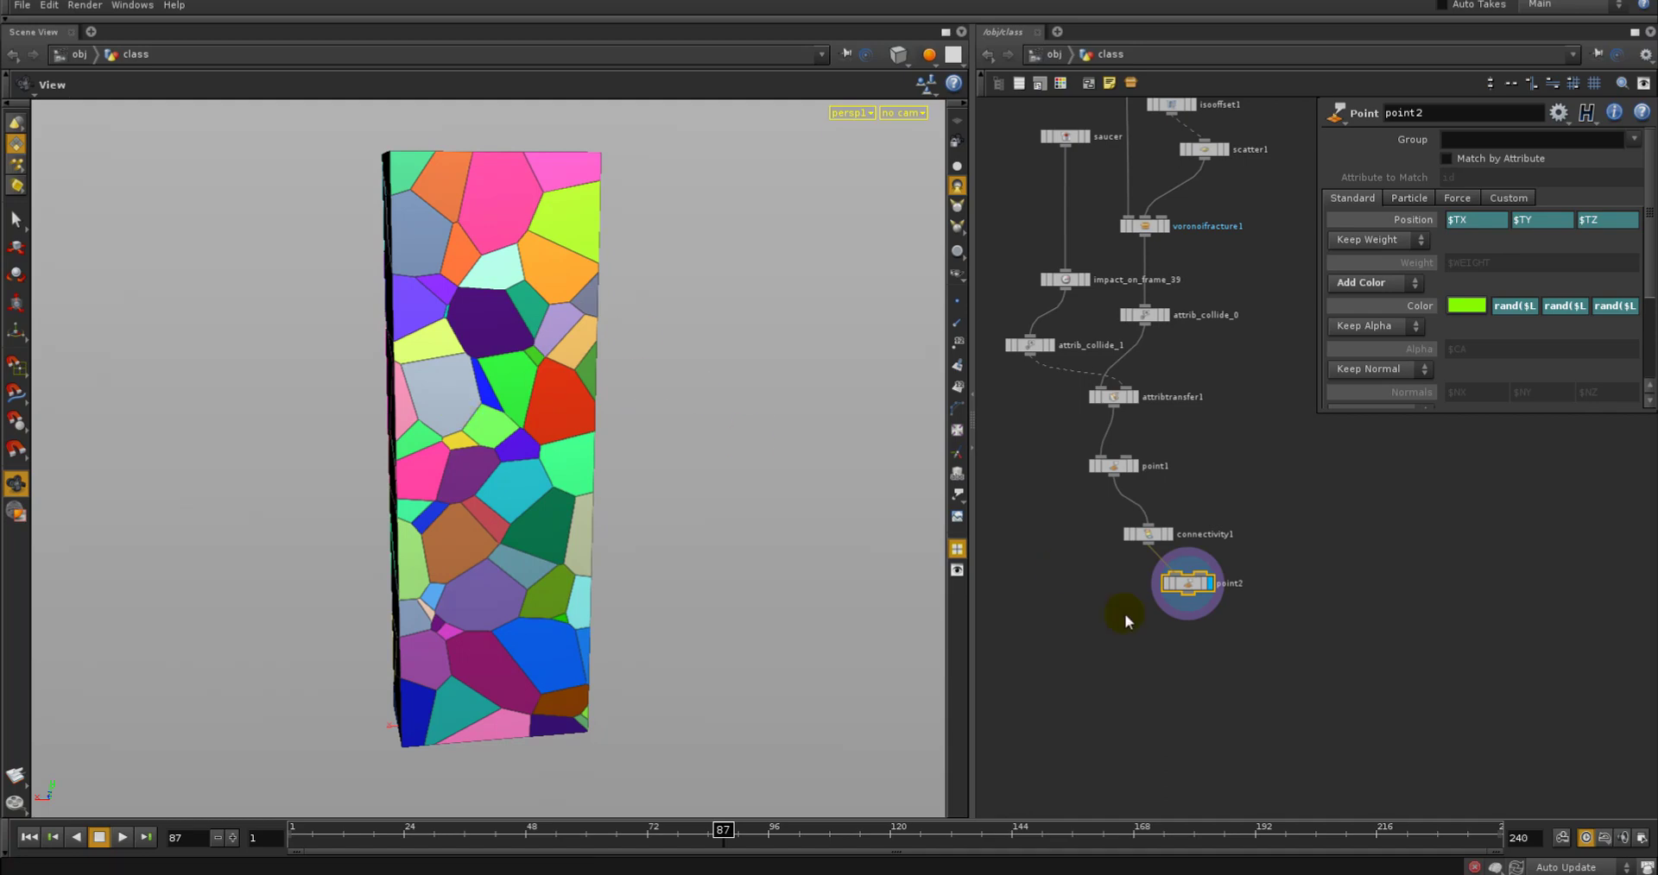
Delete the point2 node and align connectivity1 directly beneath point1
left_click(1186, 582)
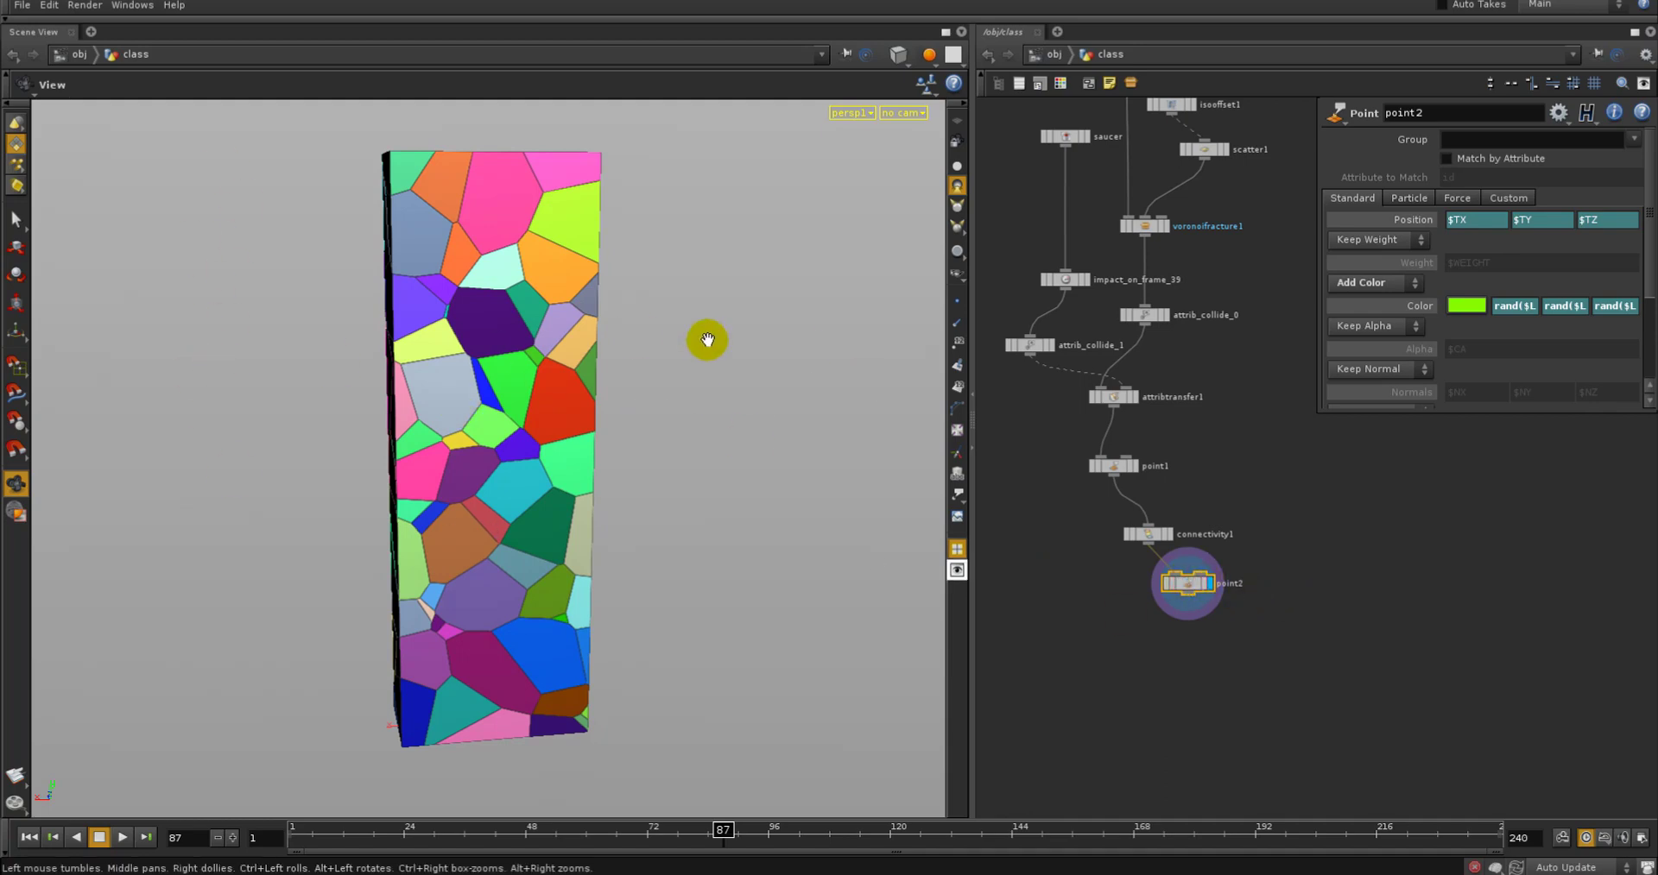
left_click_drag(1330, 649, 1139, 570)
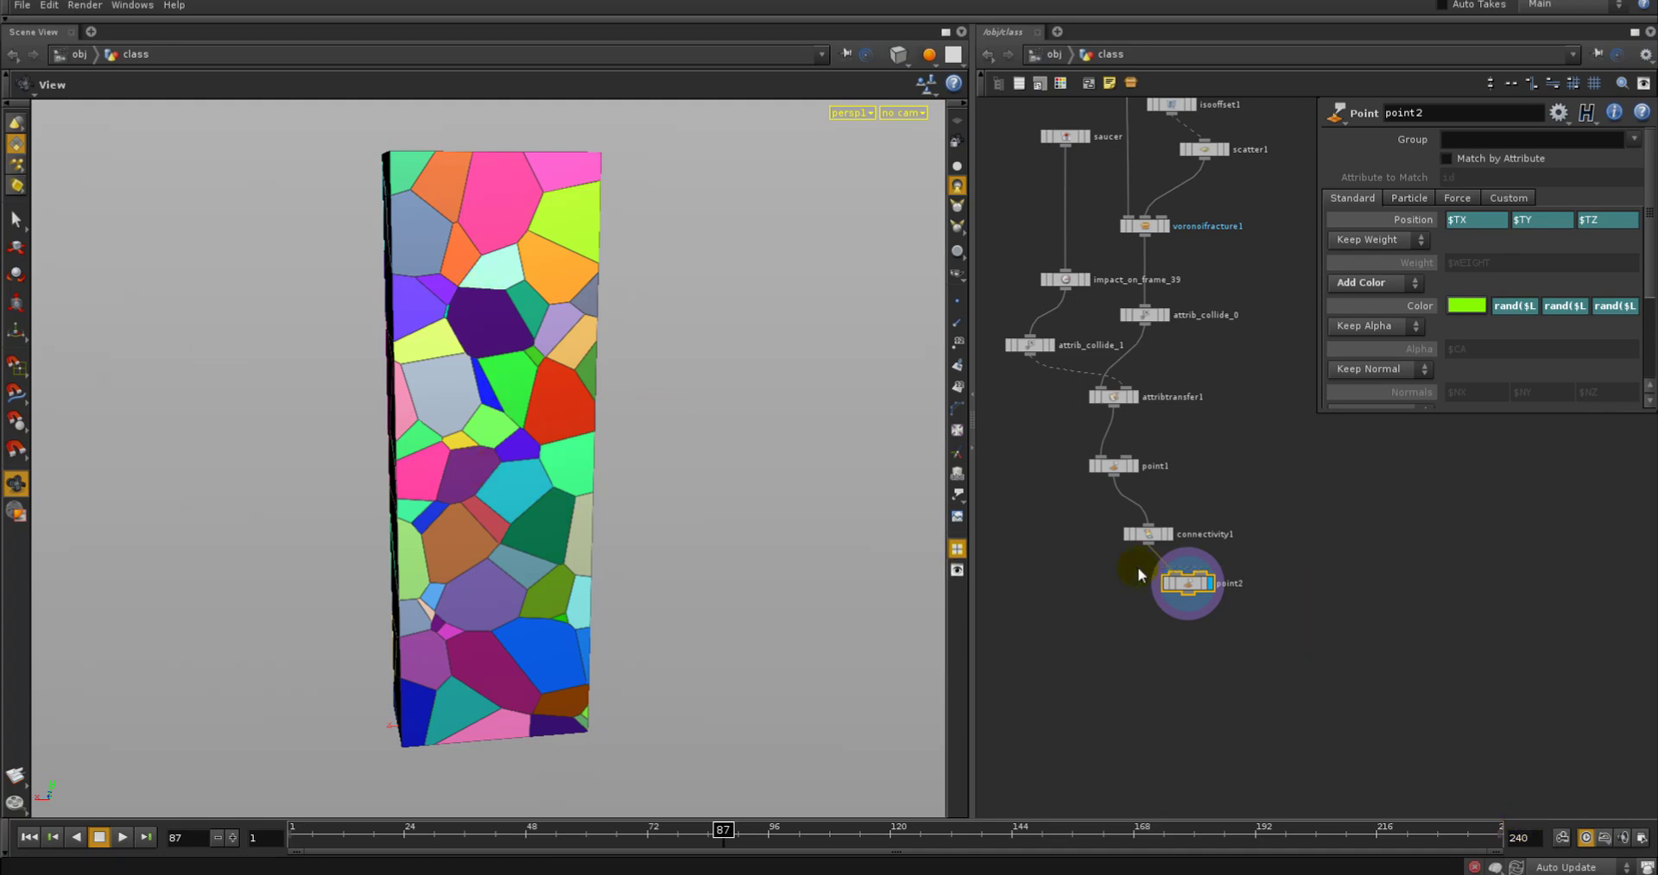
key("Delete")
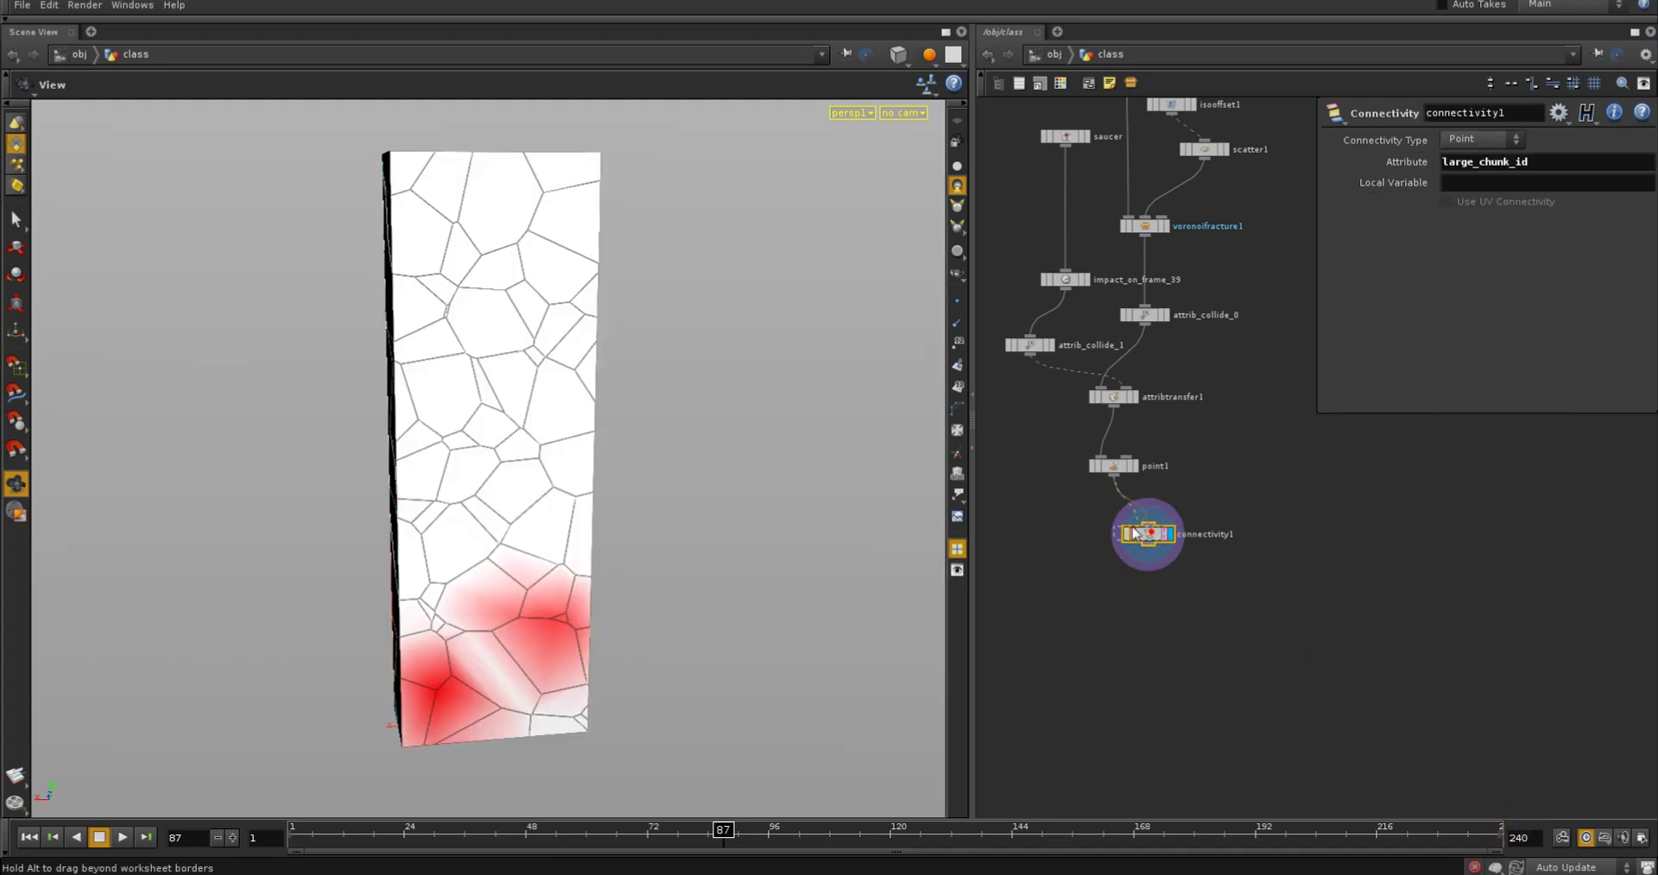
key("l")
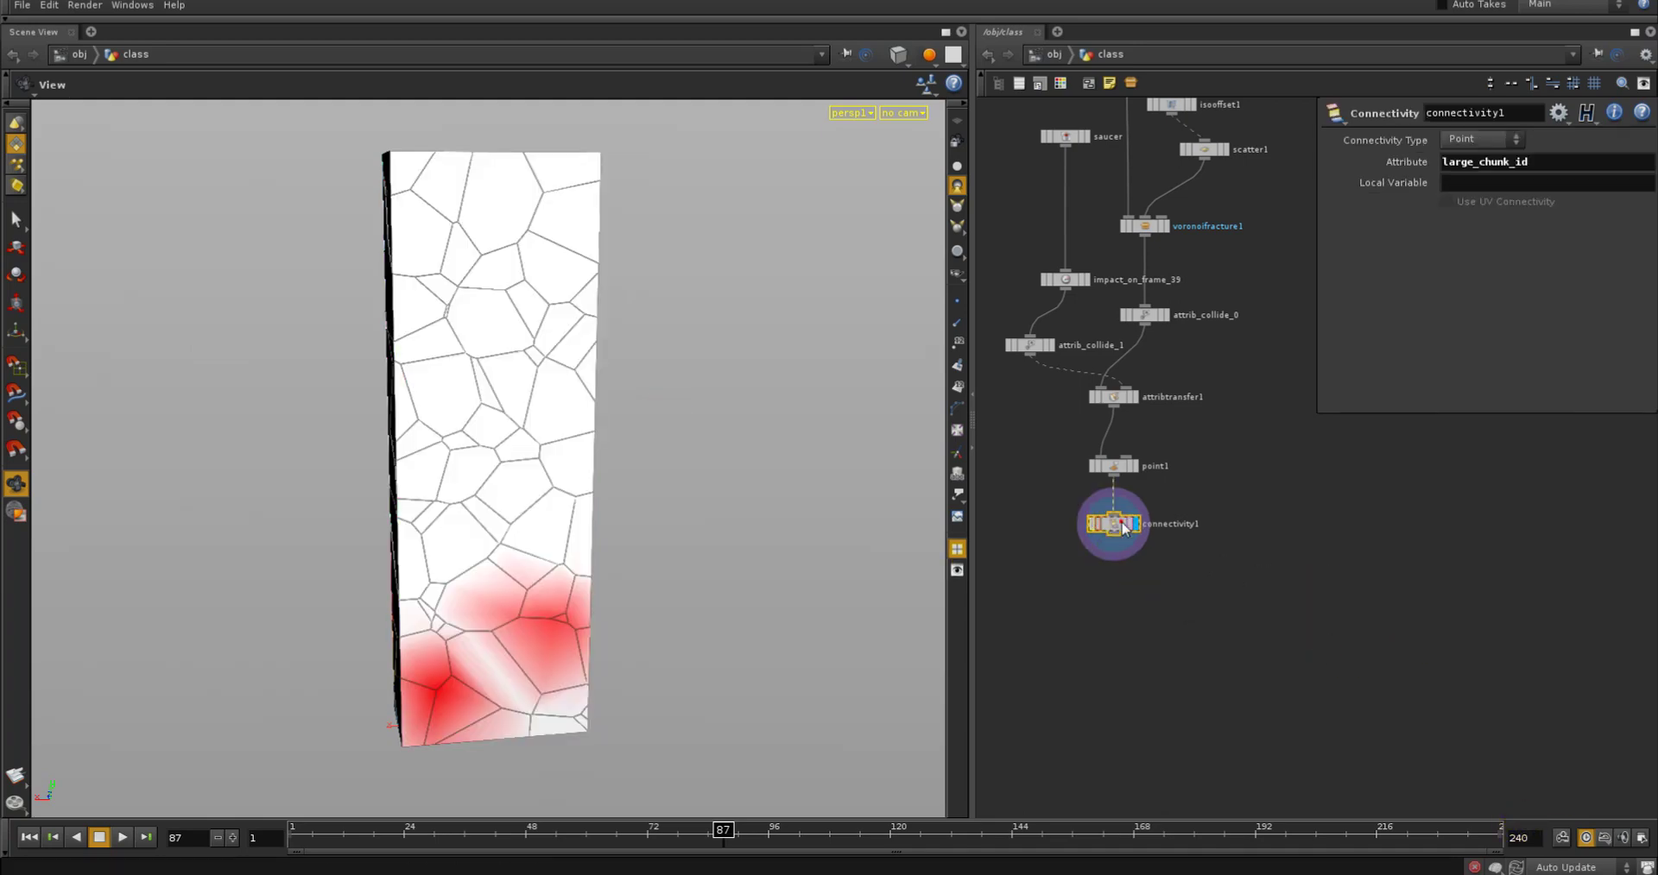
Rename the connectivity1 node as connect_large_chunk_id
double_click(1191, 521)
type("connect")
type("_large_fc")
type("chunk_id")
key("Return")
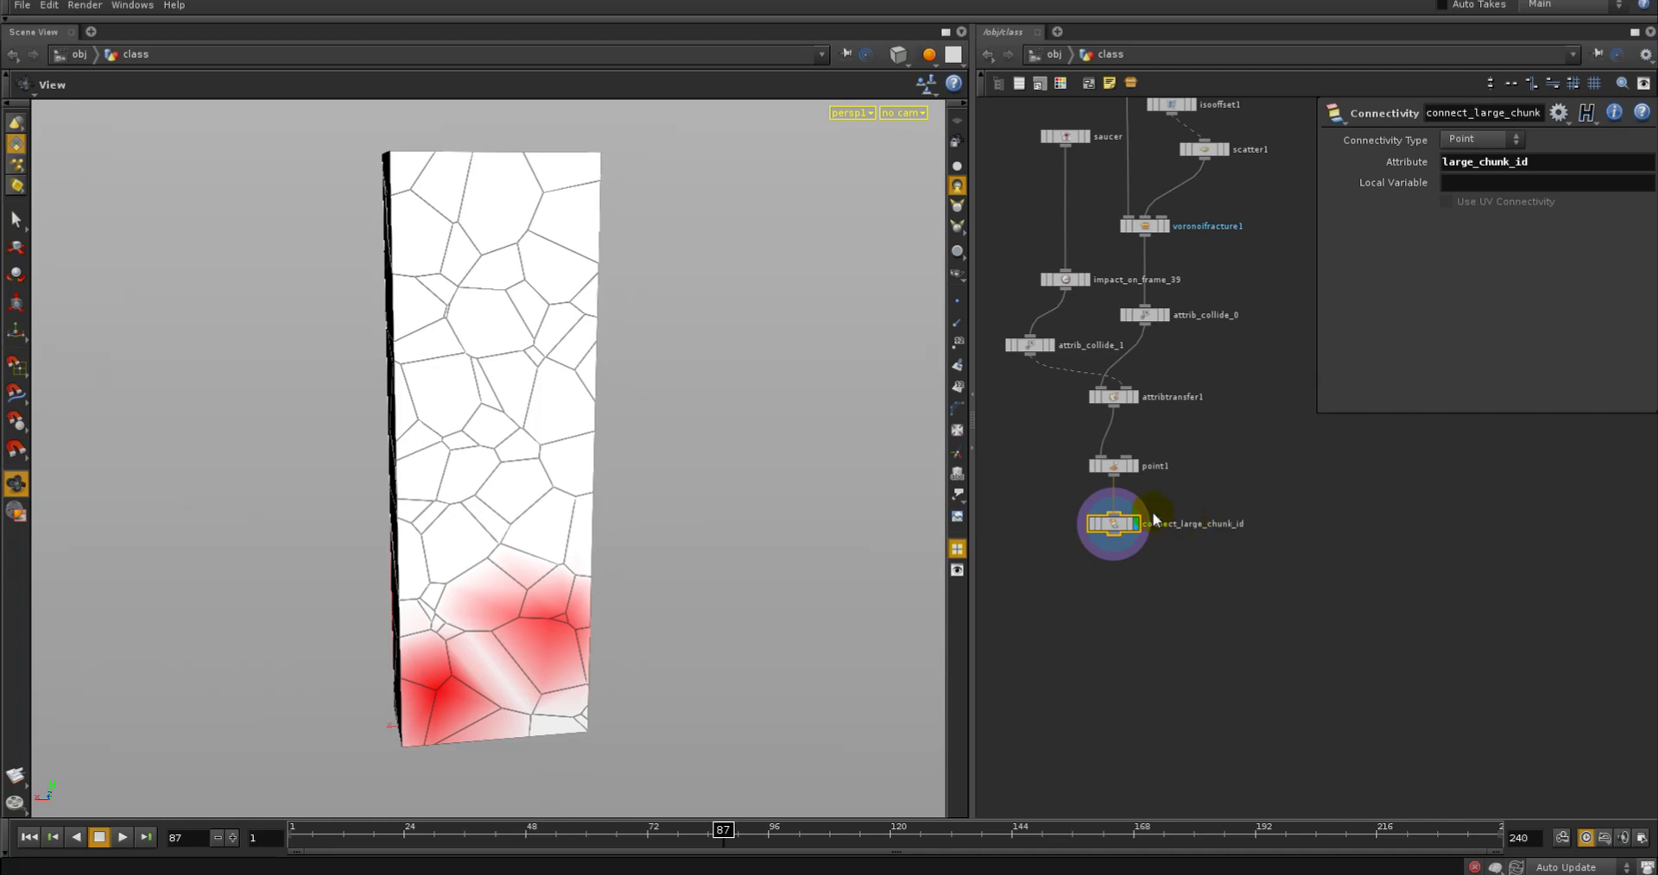
scroll(1109, 587, "up", 2)
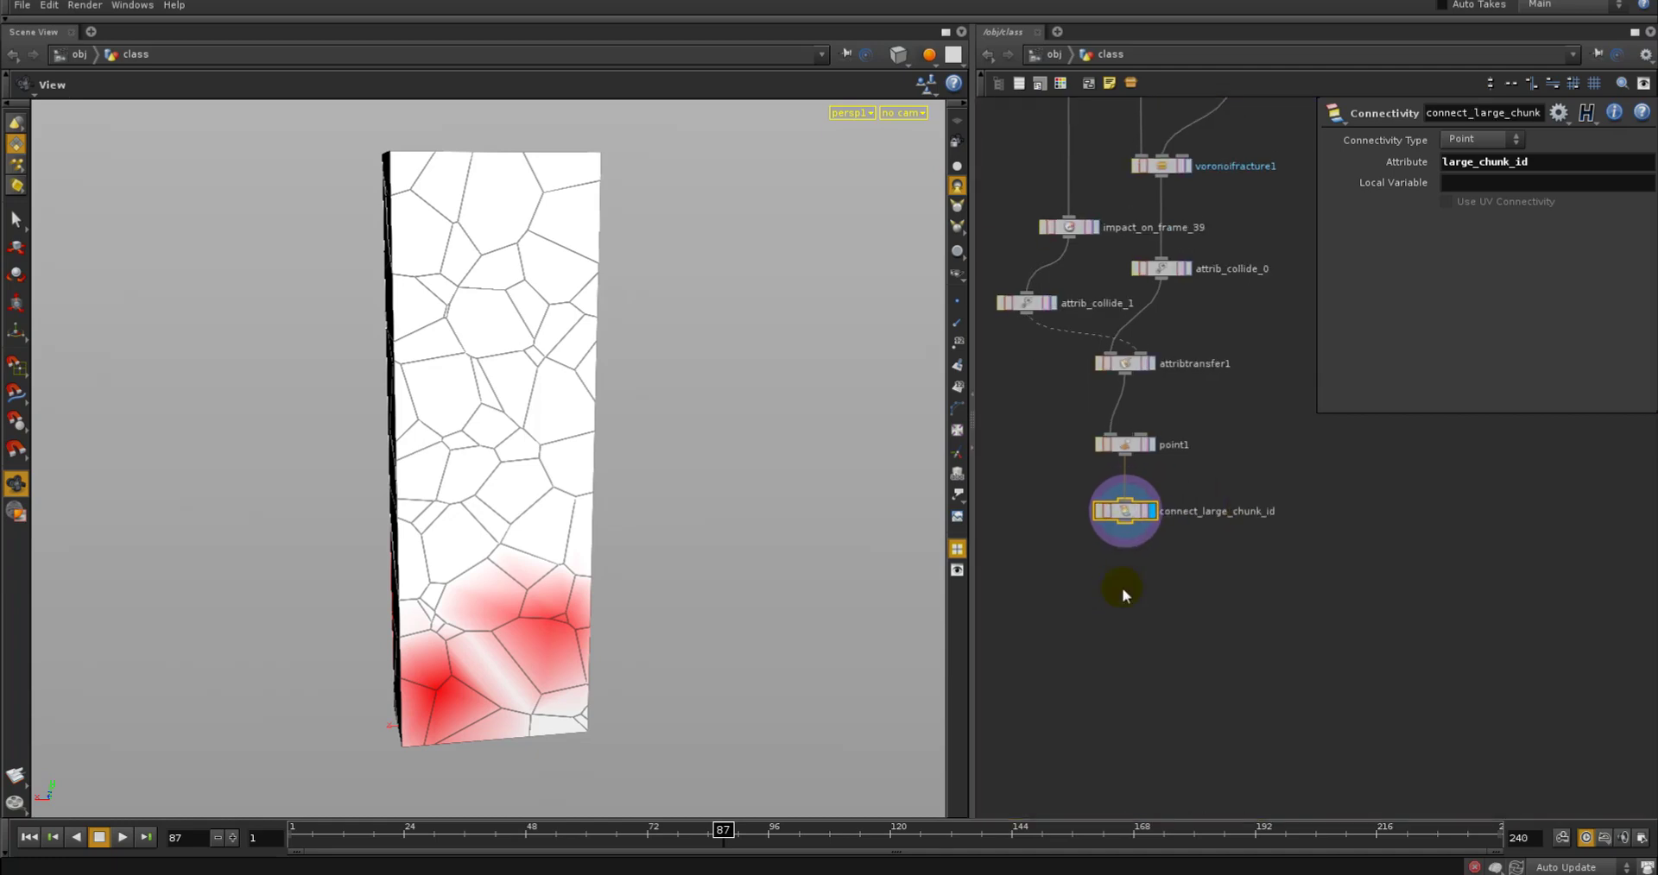
Append a Delete node after connect_large_chunk_id that deletes primitives by the filter expression $COLLIDE
right_click(1126, 528)
type("de")
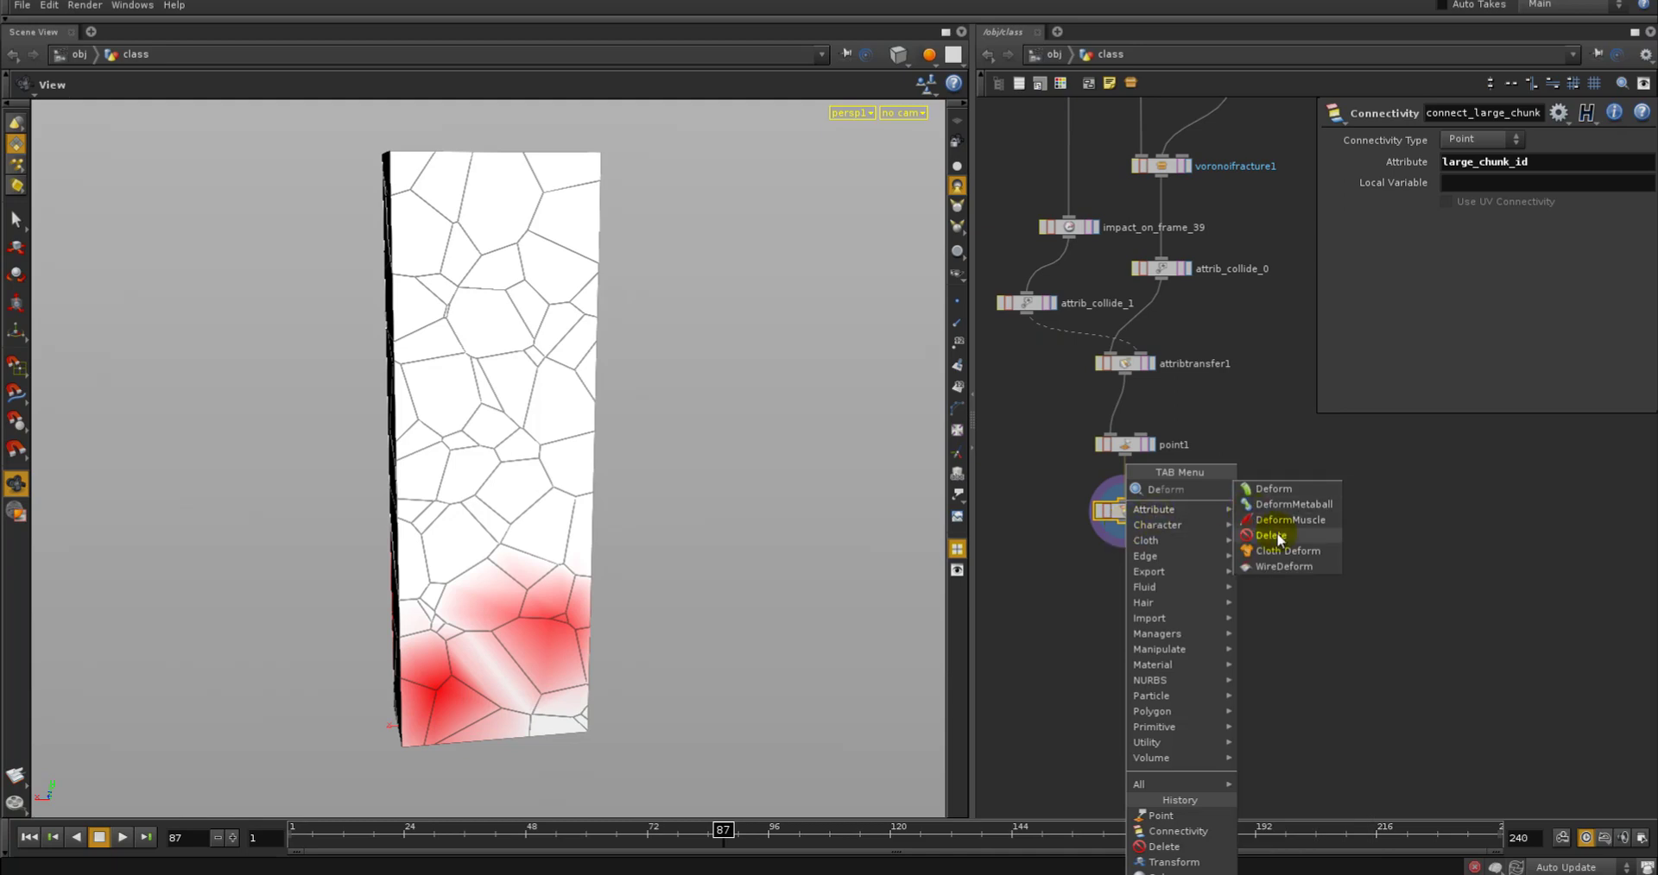
left_click(1276, 537)
left_click(1217, 594)
left_click(1494, 268)
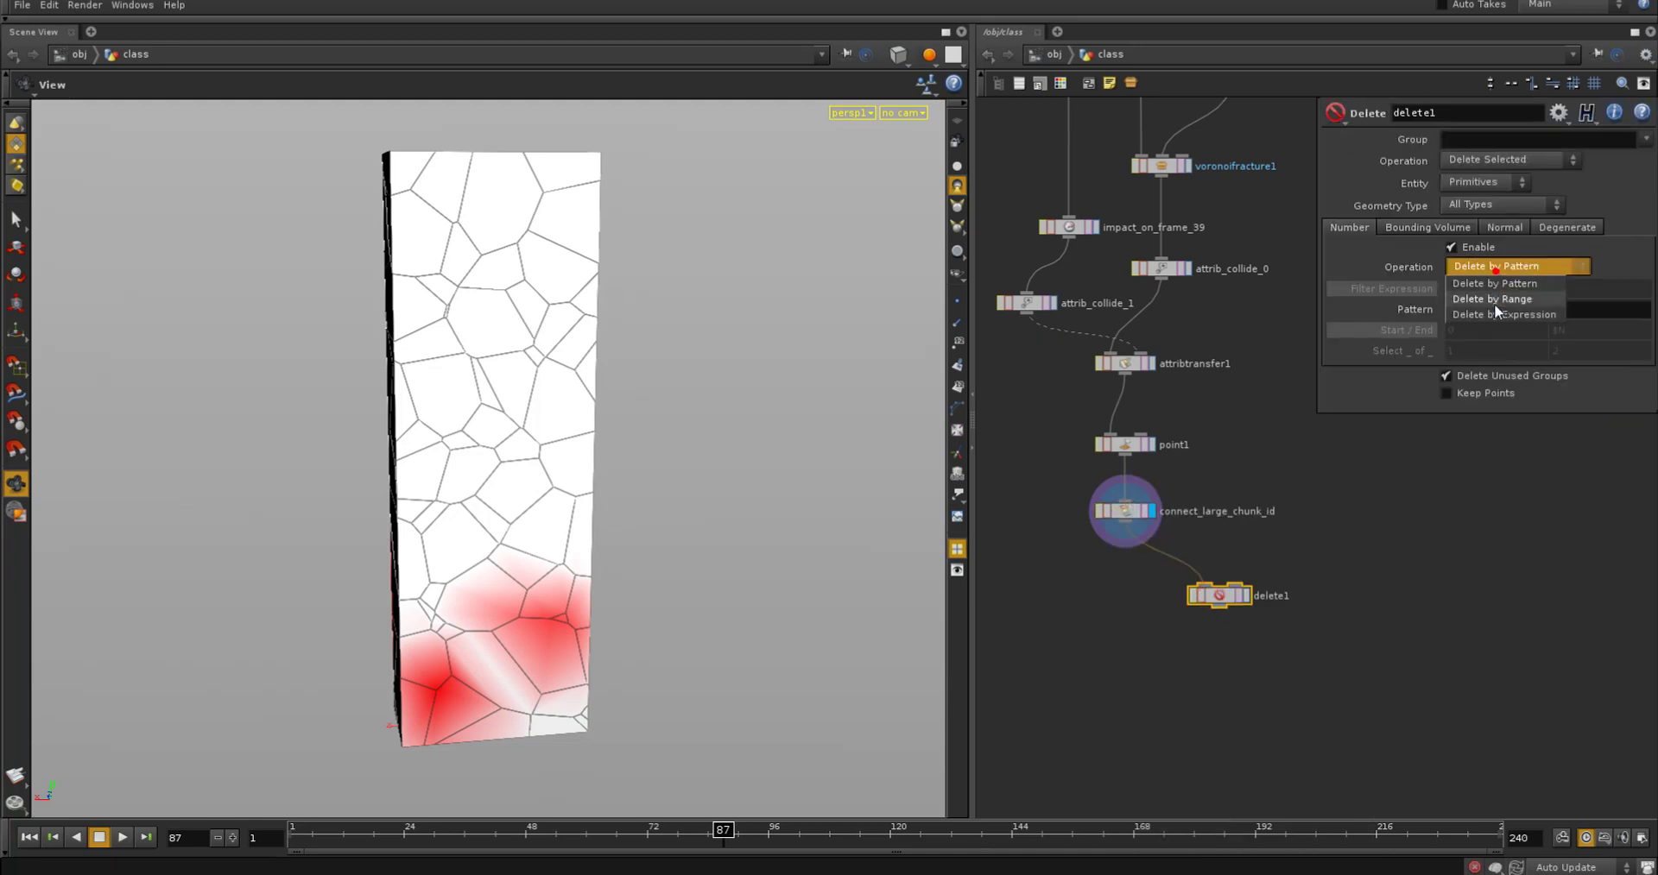
left_click(1498, 306)
left_click(1500, 293)
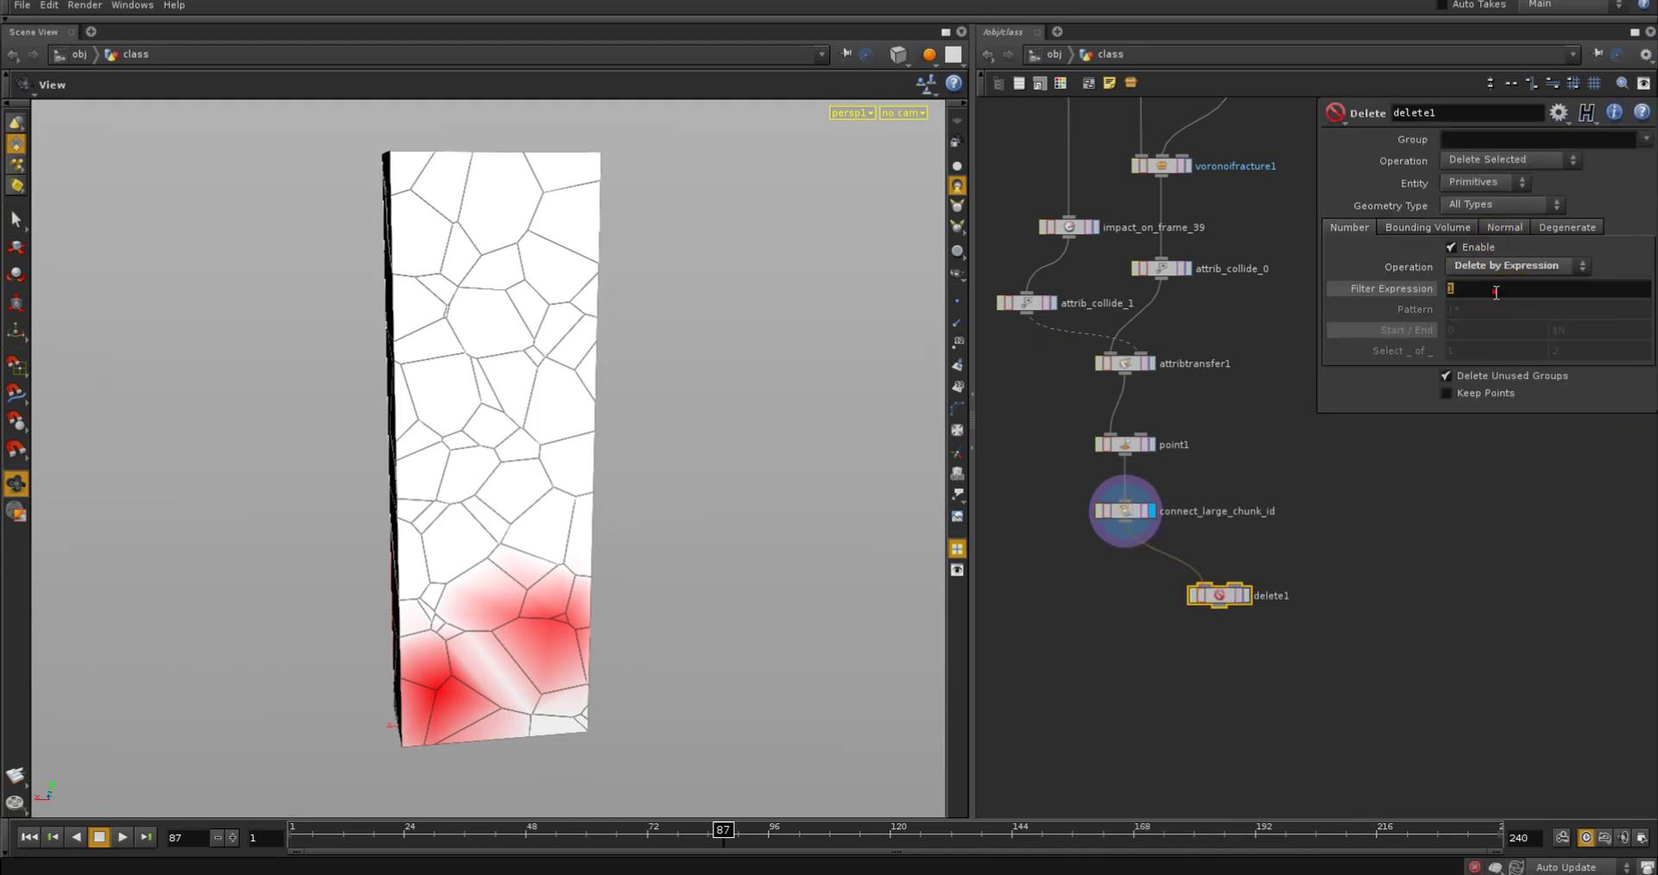
type("$COLLIDE")
key("Return")
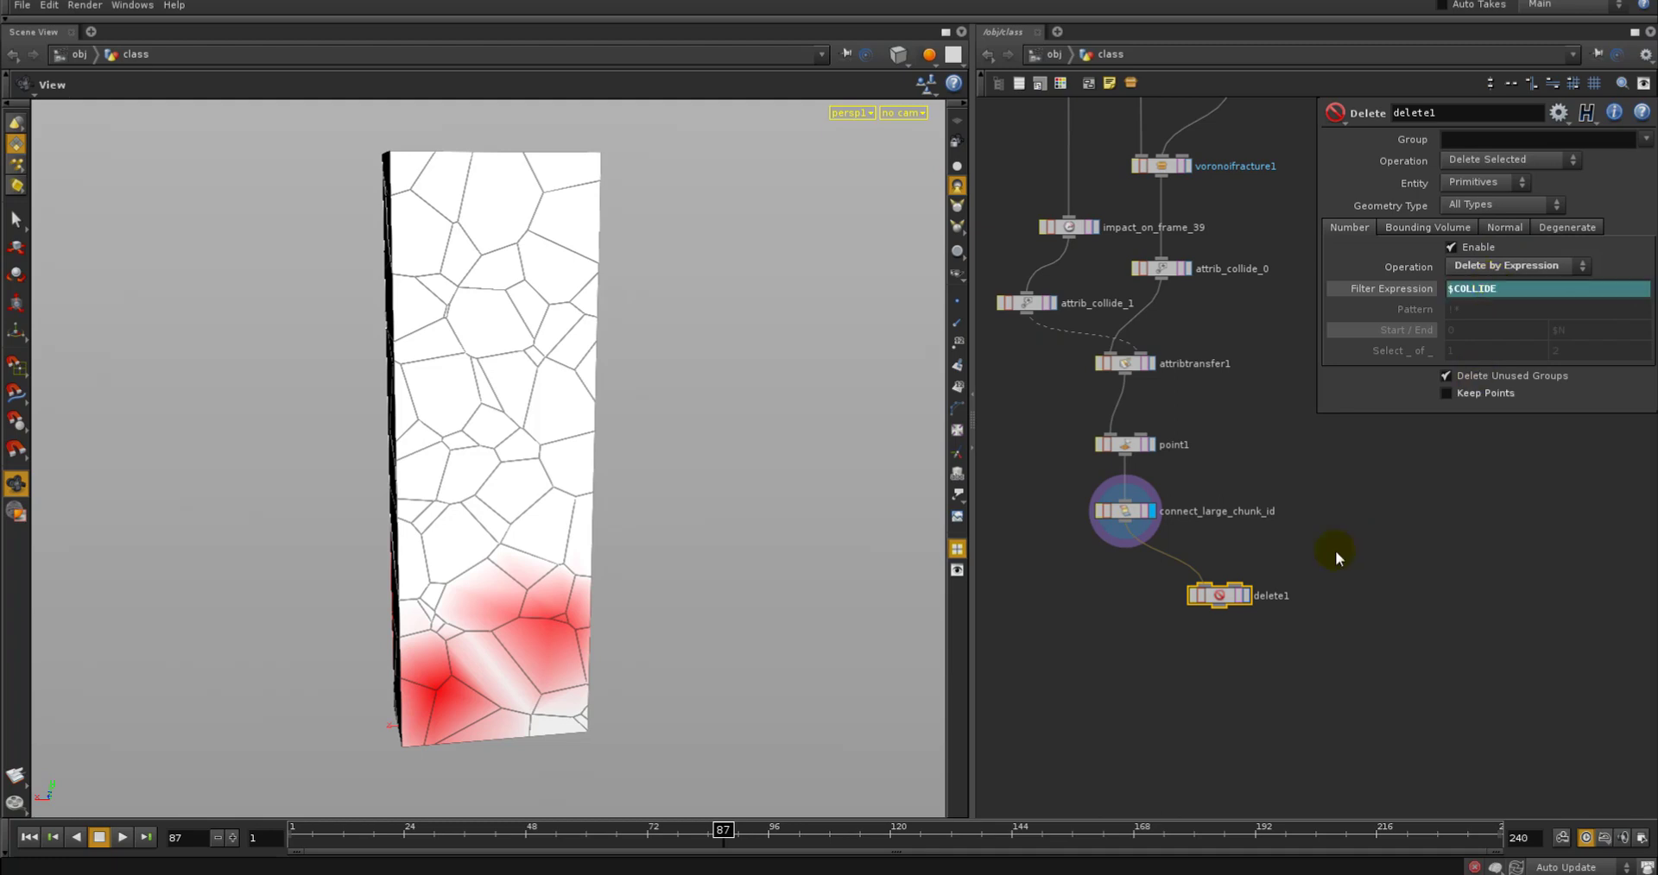
Display delete1 and set its operation to Delete Non-Selected so only the impacted primitives are kept
left_click(1246, 595)
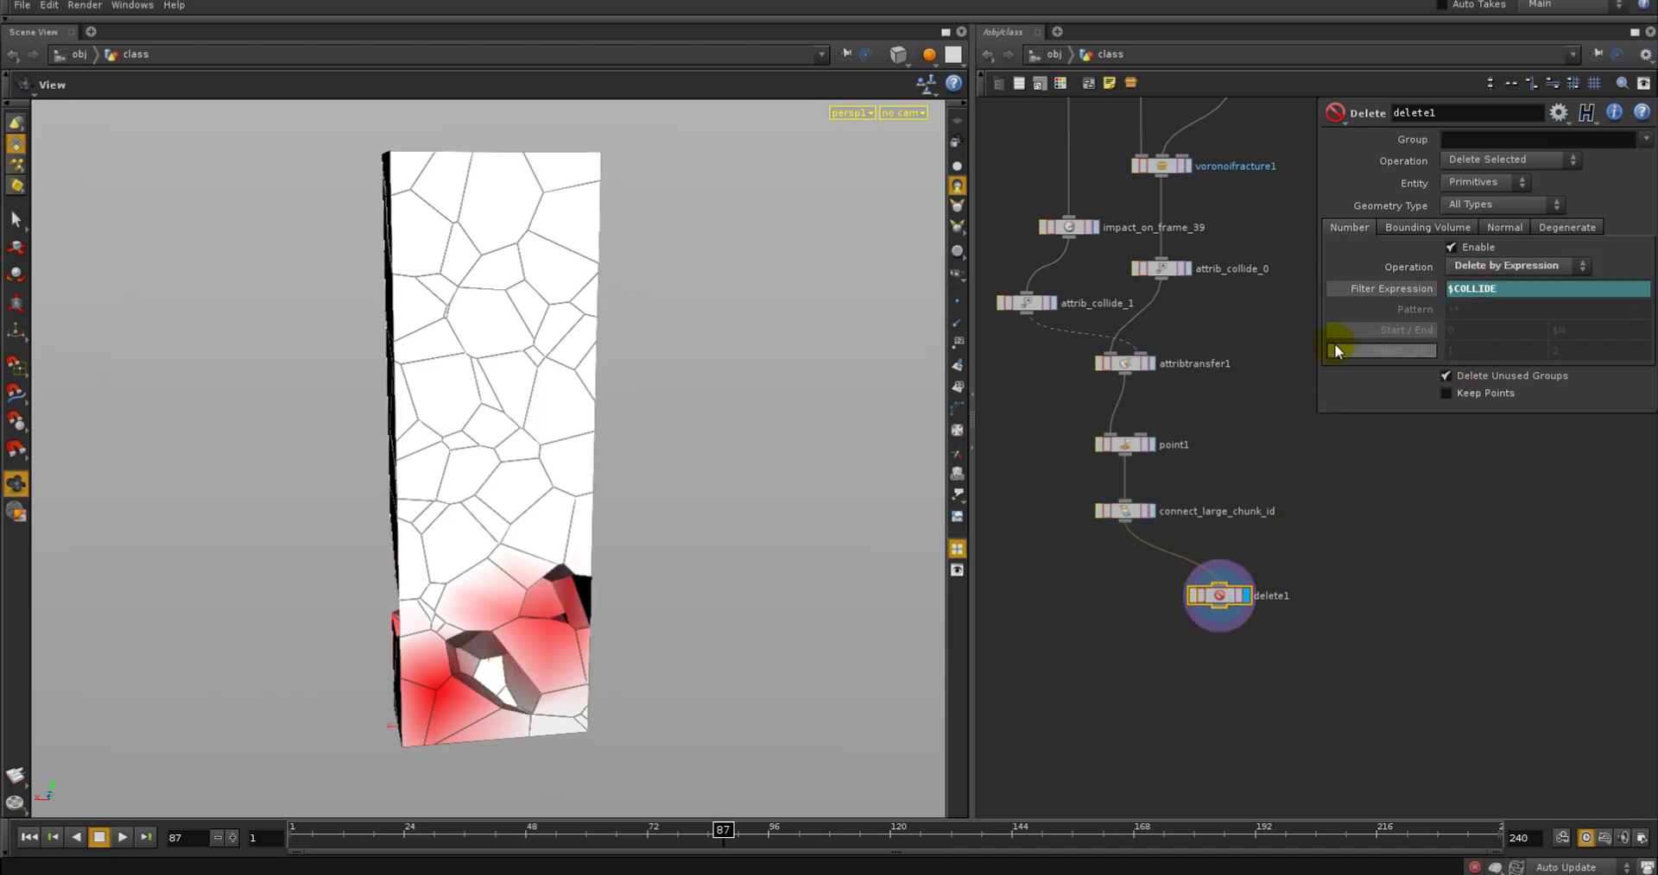
left_click(1479, 165)
left_click(1480, 197)
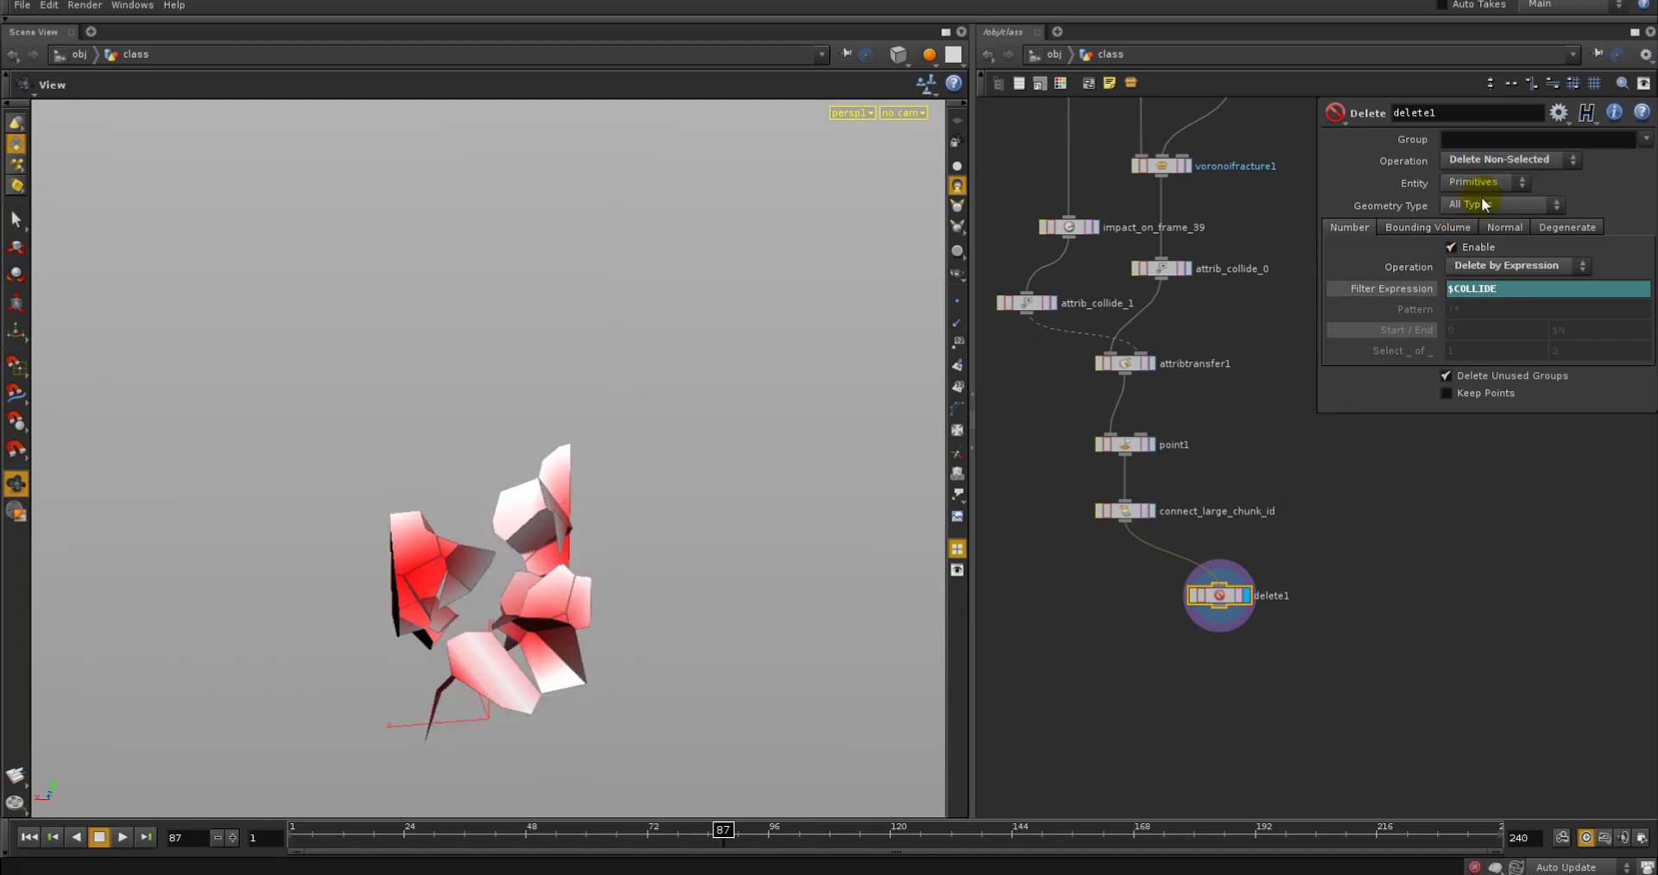
mouse_move(625, 627)
left_mouse_down()
mouse_move(765, 651)
mouse_move(611, 651)
left_mouse_up()
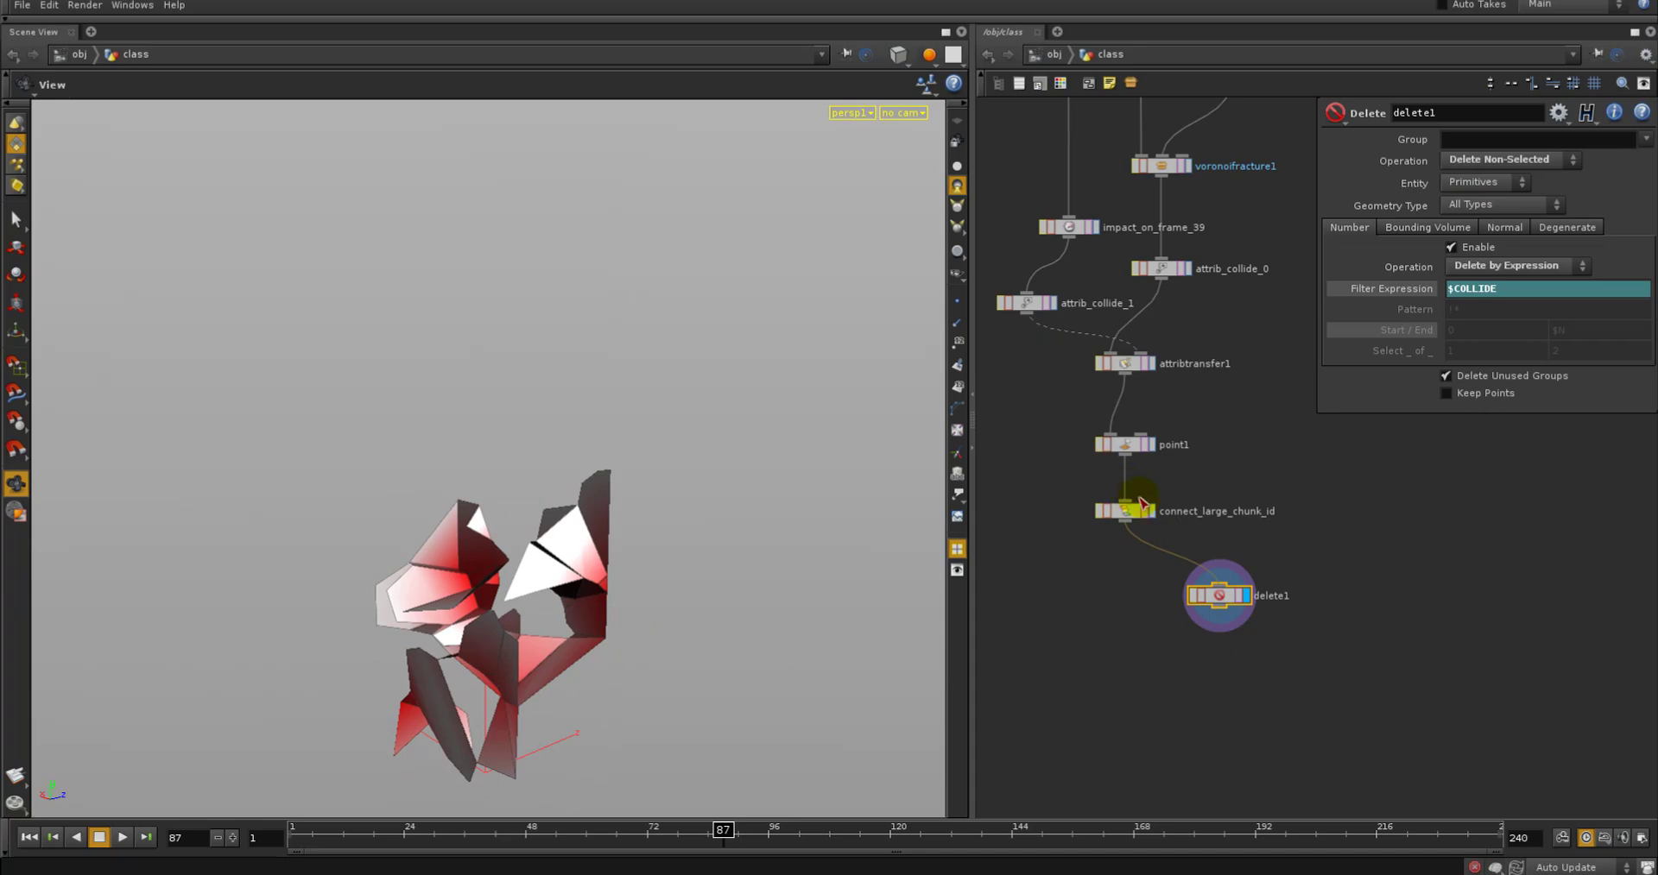
Examine the collide and large_chunk_id point values of delete1 in the geometry spreadsheet
right_click(1217, 595)
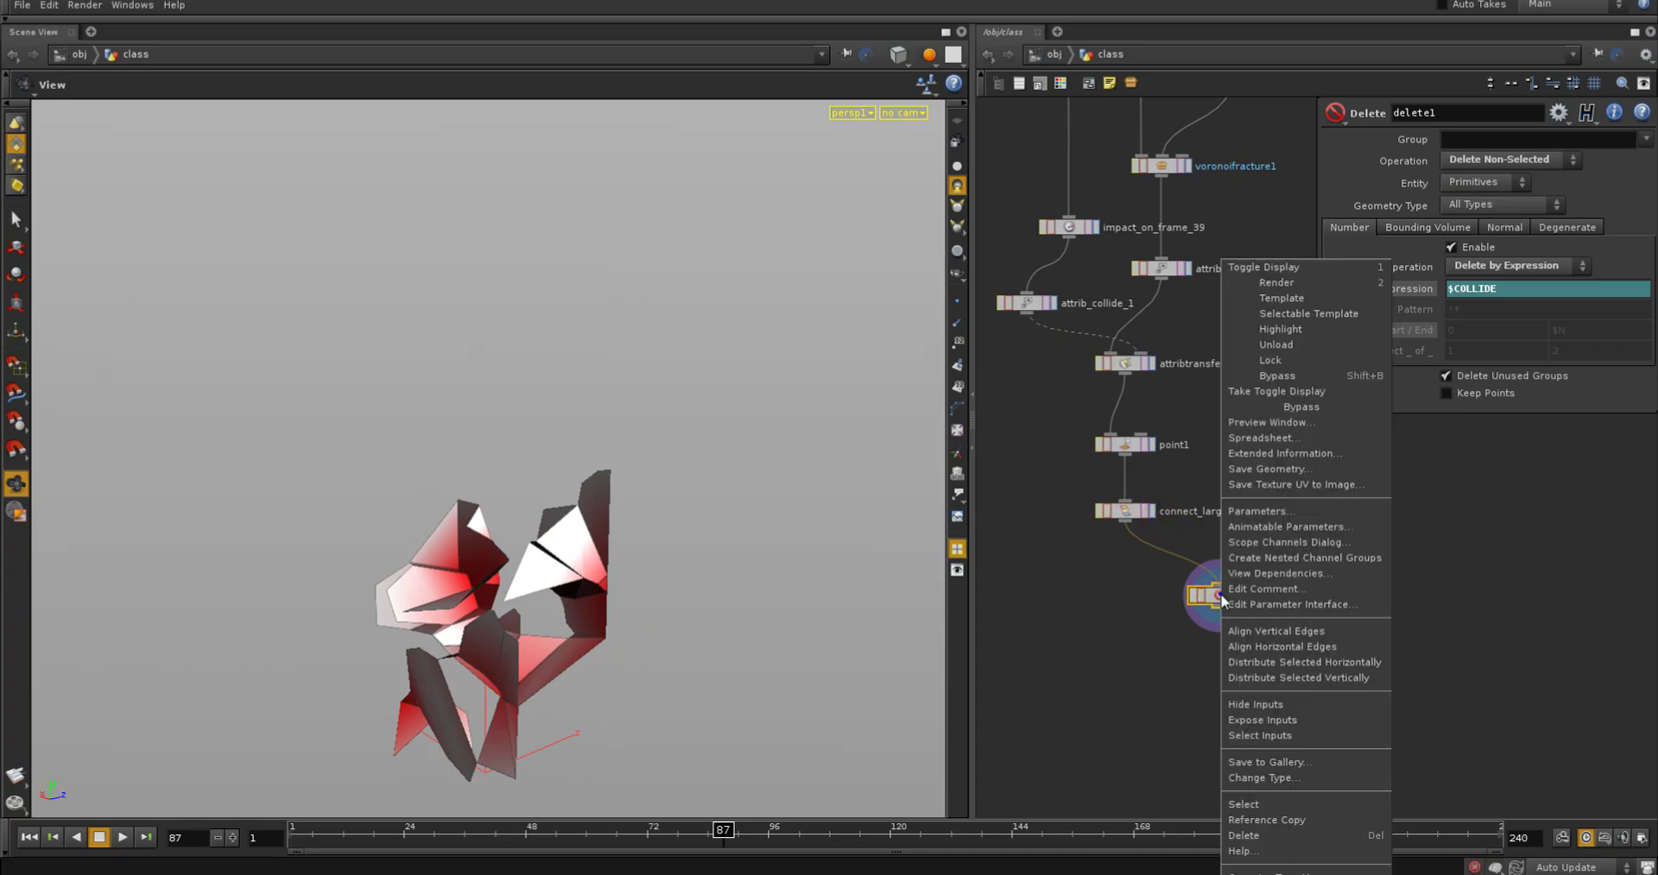
left_click(1285, 439)
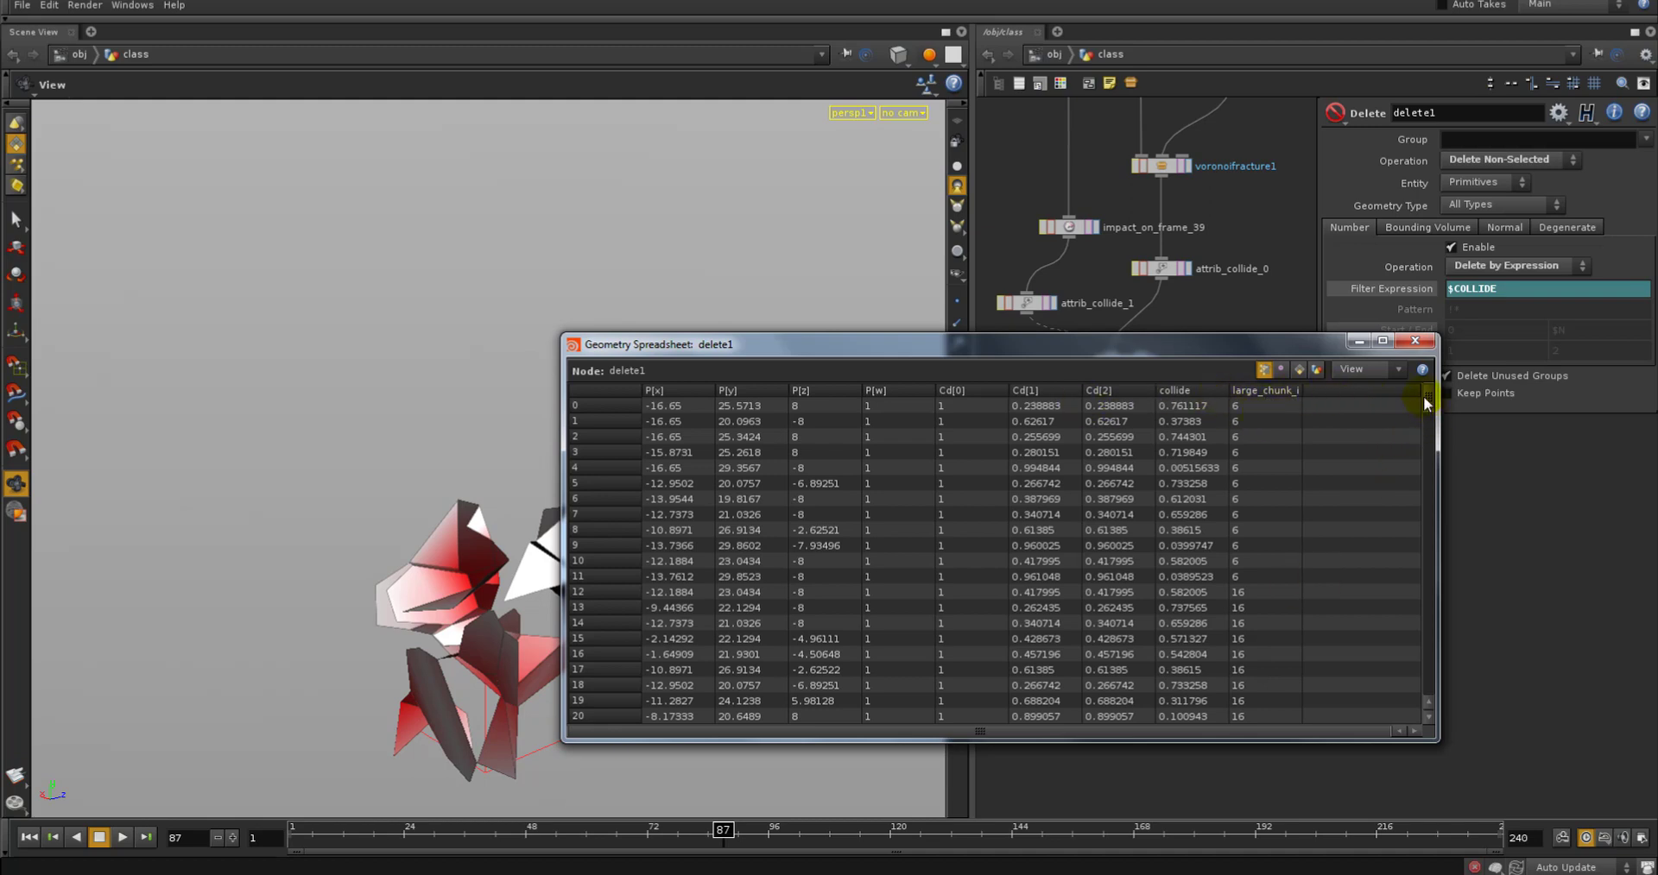
scroll(1250, 598, "down", 2)
scroll(1250, 597, "down", 5)
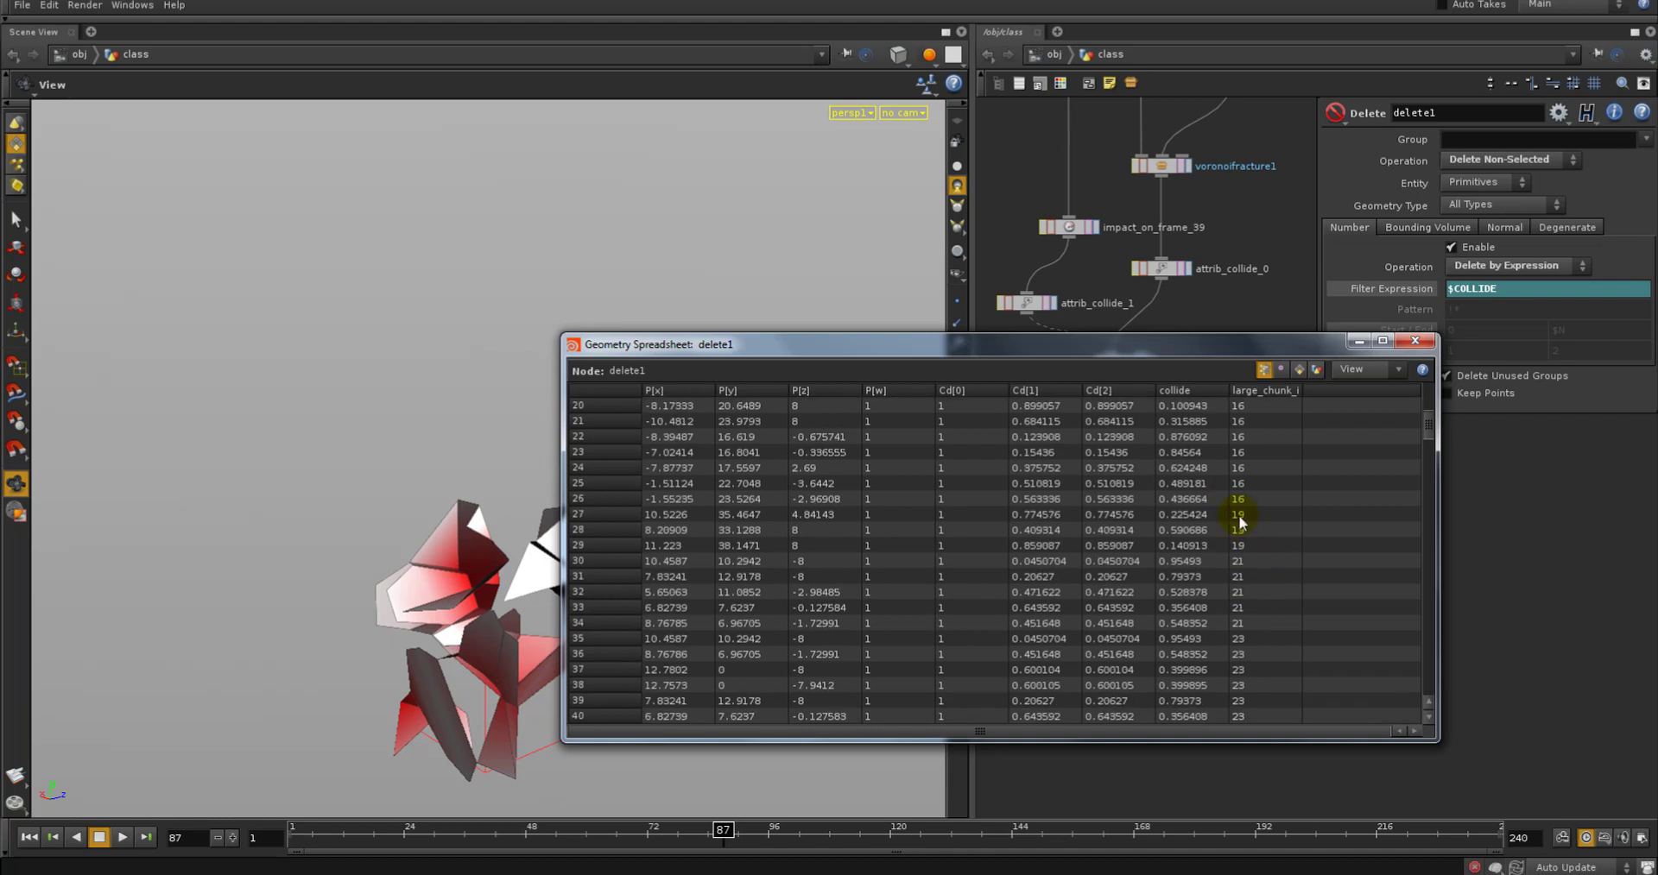
left_click(1415, 341)
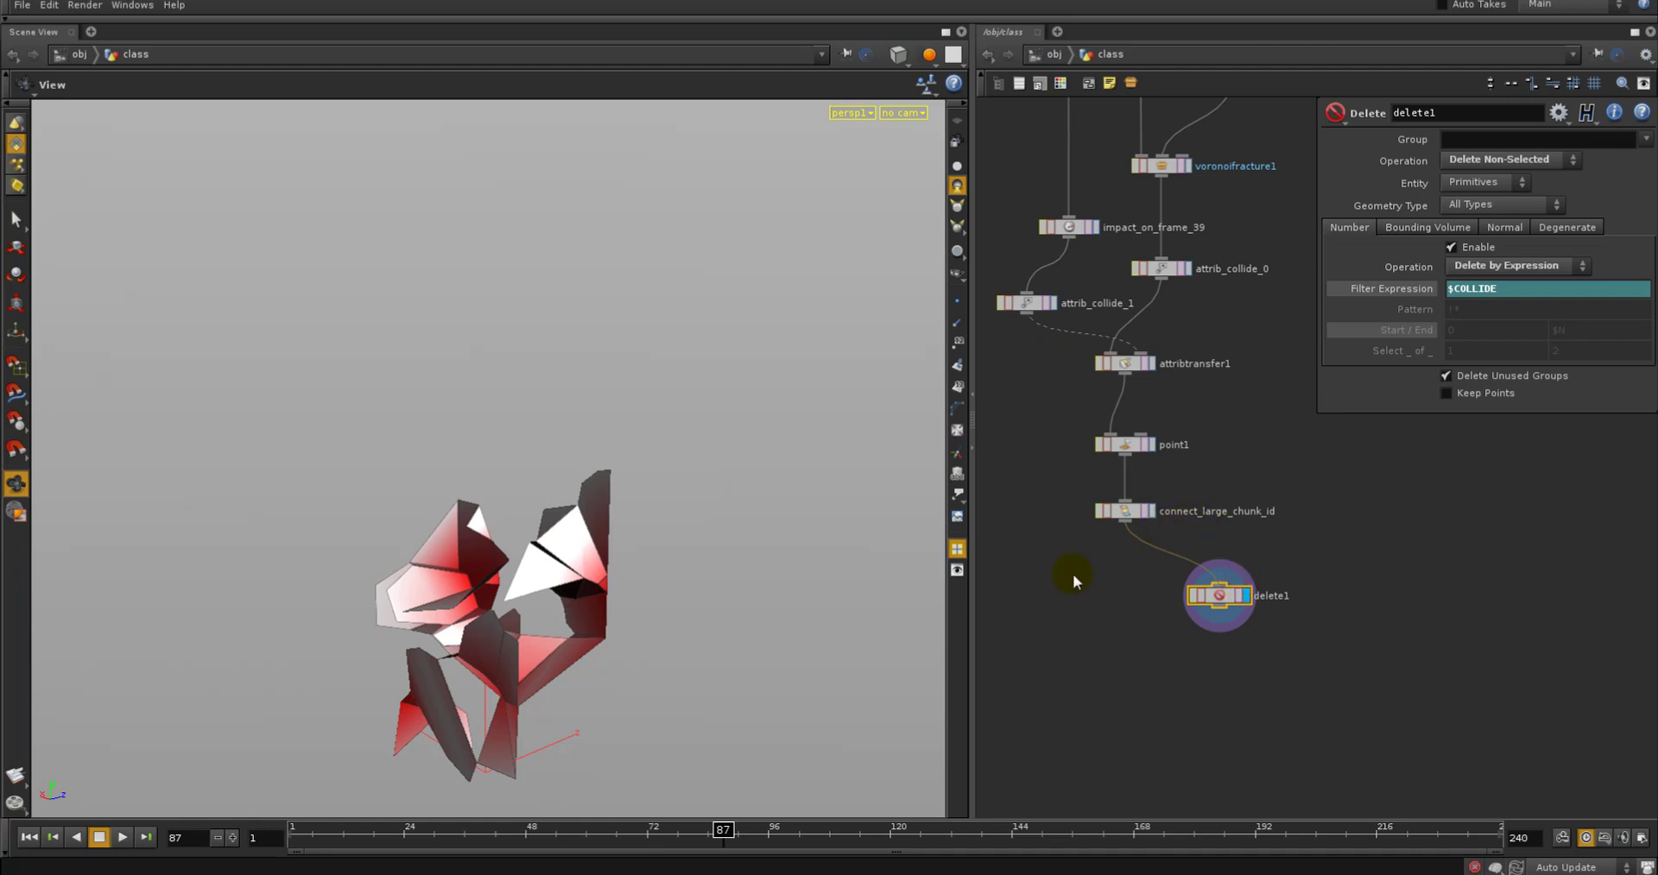
left_click(1217, 598)
left_click(1063, 590)
left_click(1131, 513)
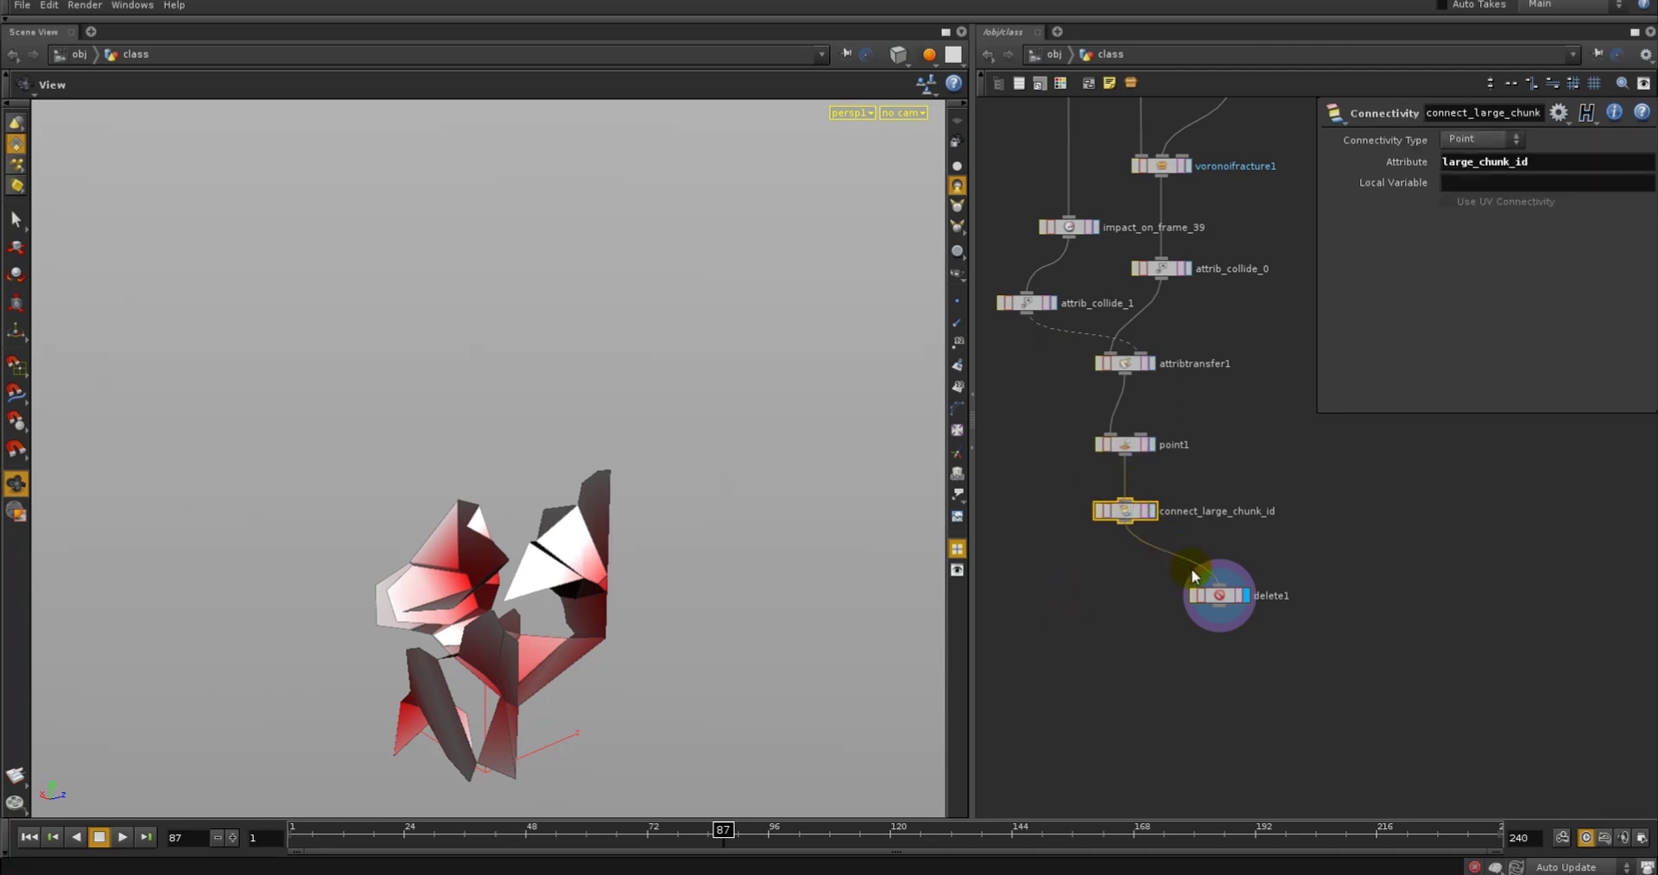
left_click(1217, 598)
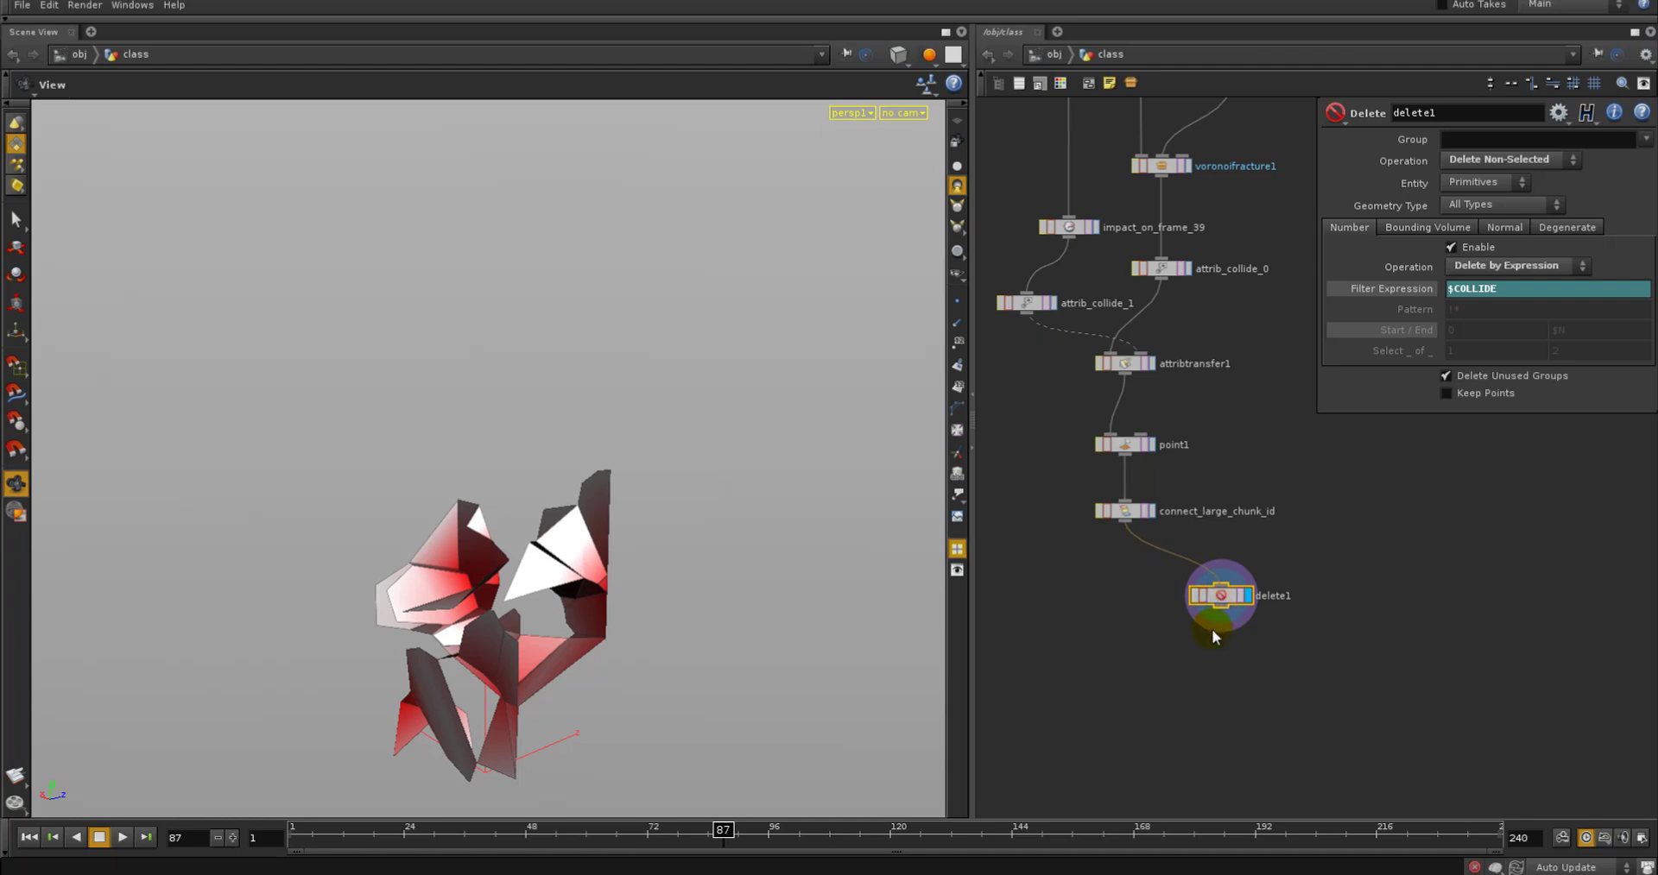
Append an AttribCreate node directly beneath delete1
middle_click_drag(1202, 680, 1184, 662)
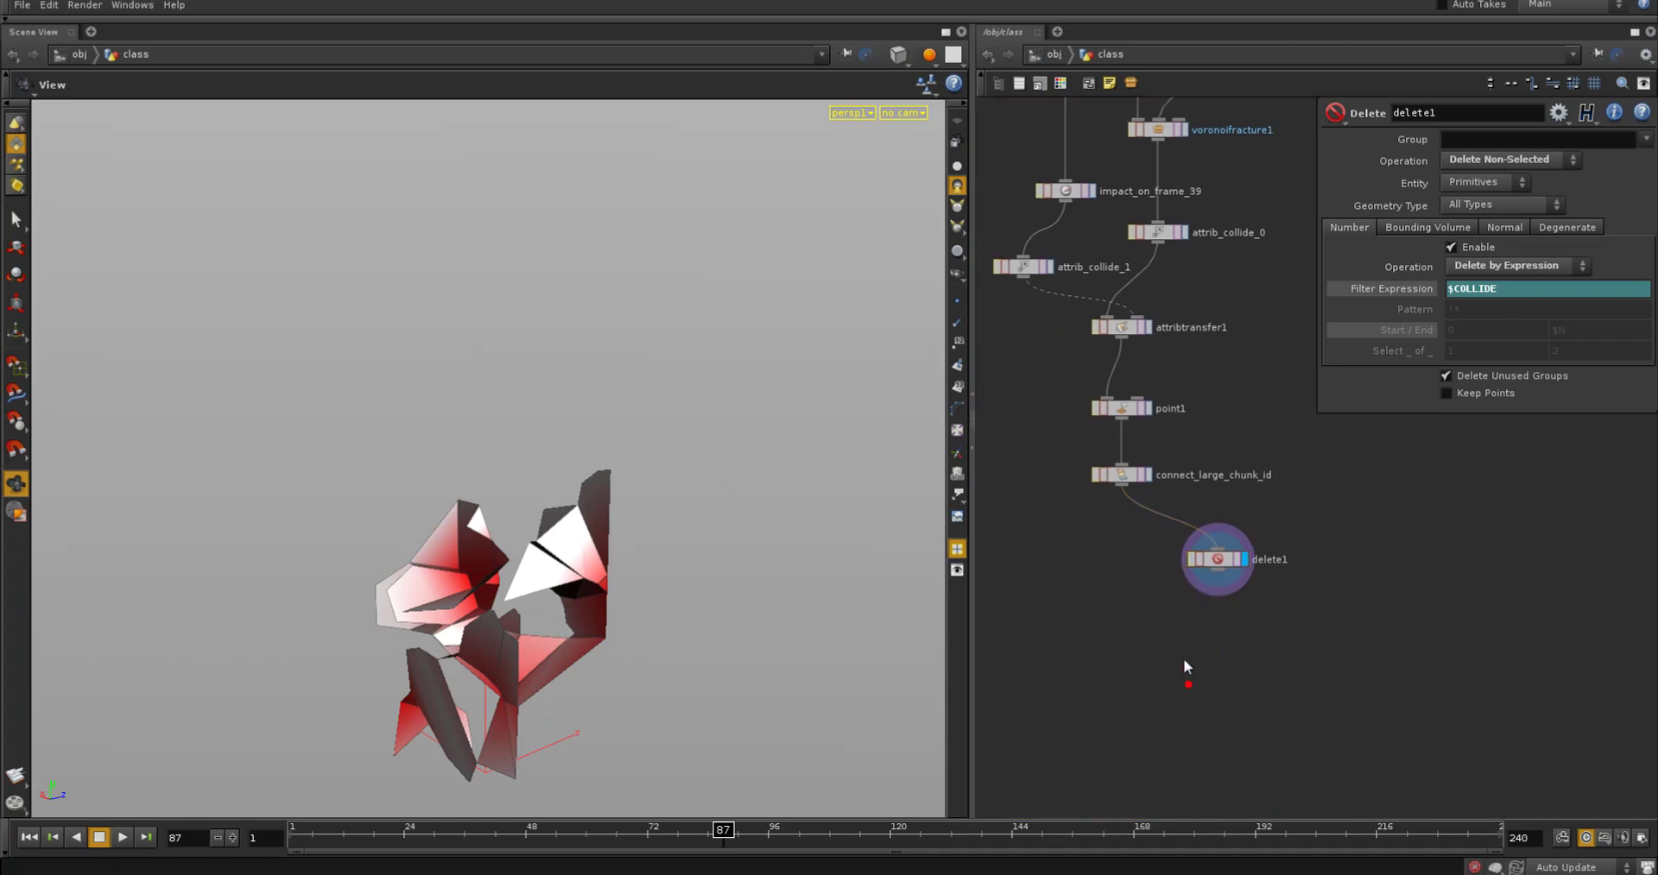
right_click_drag(1138, 616, 1128, 613)
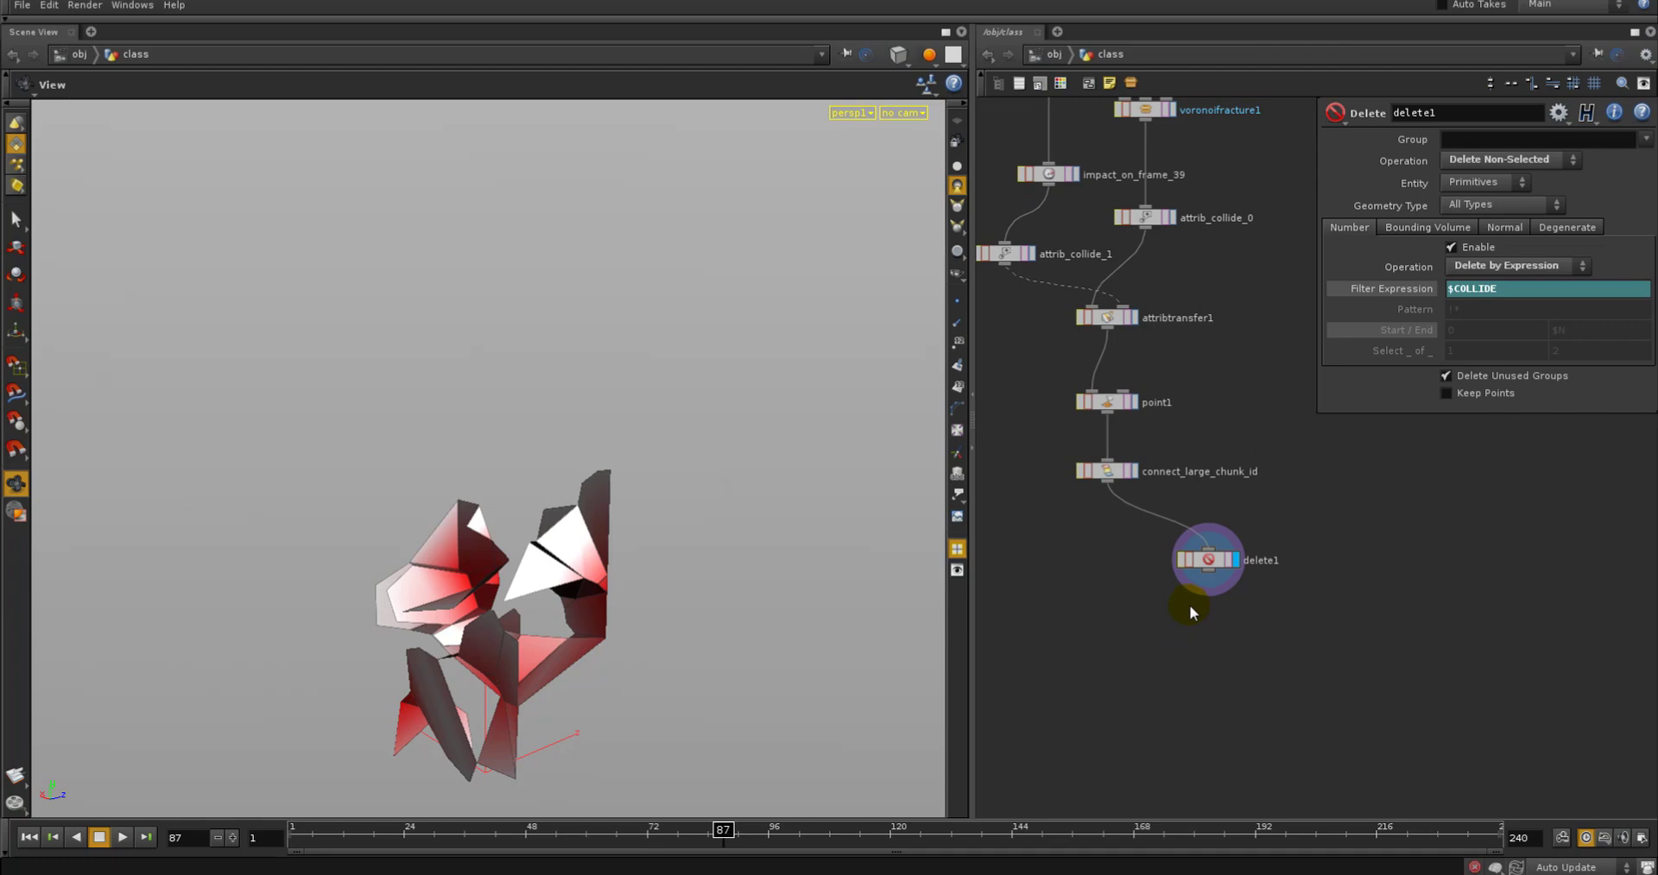
key("Tab")
mouse_move(1243, 509)
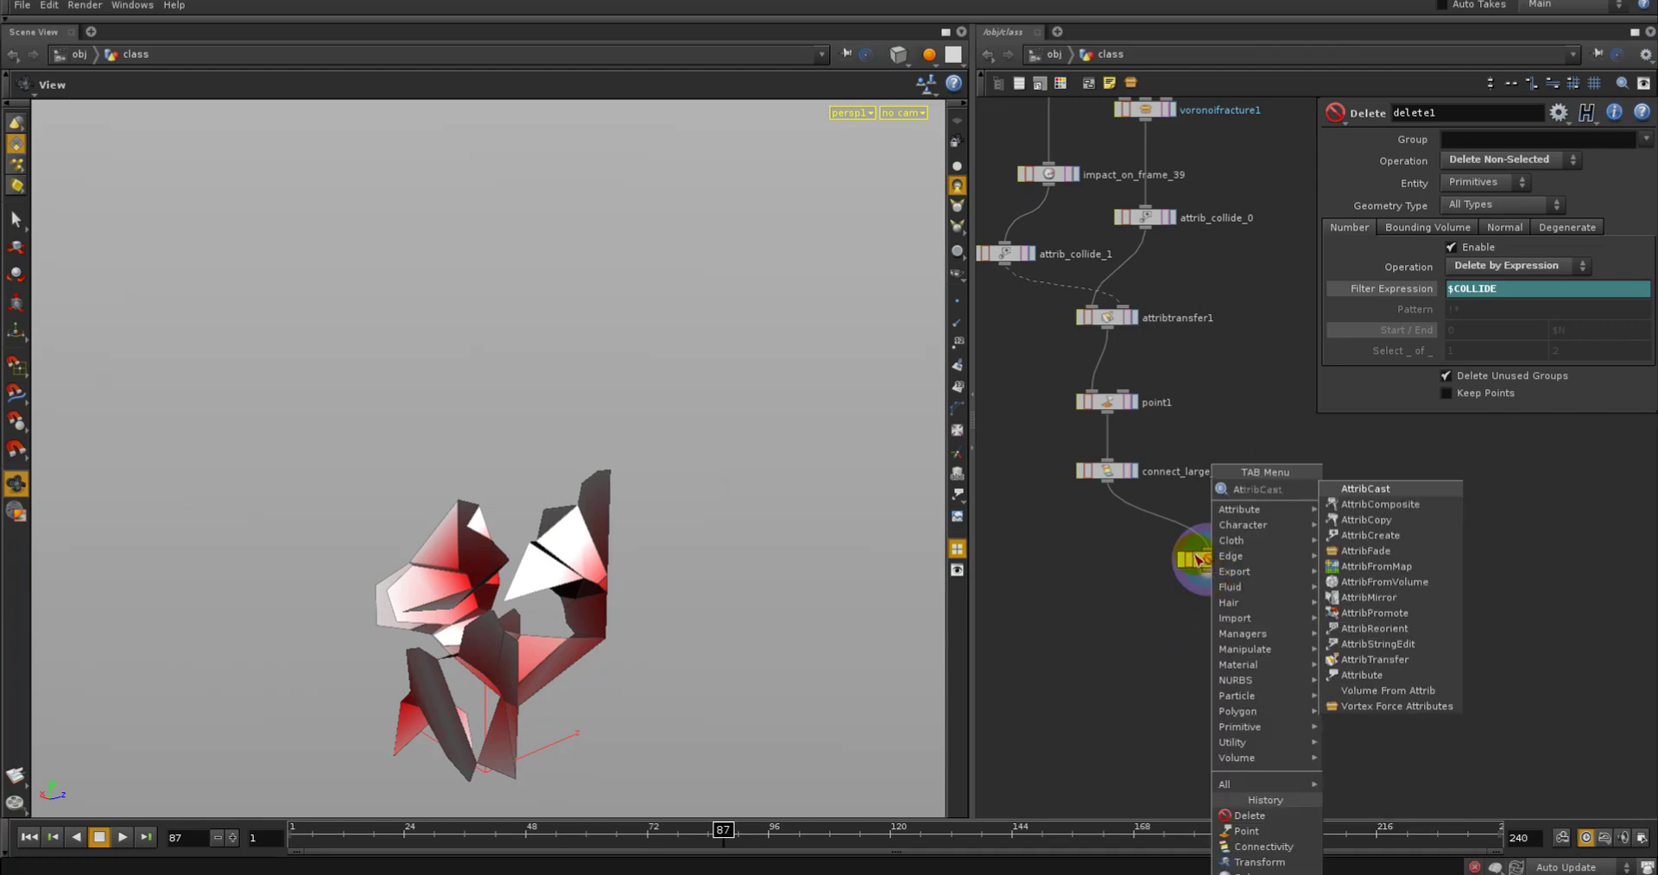
left_click(1371, 530)
left_click(1200, 612)
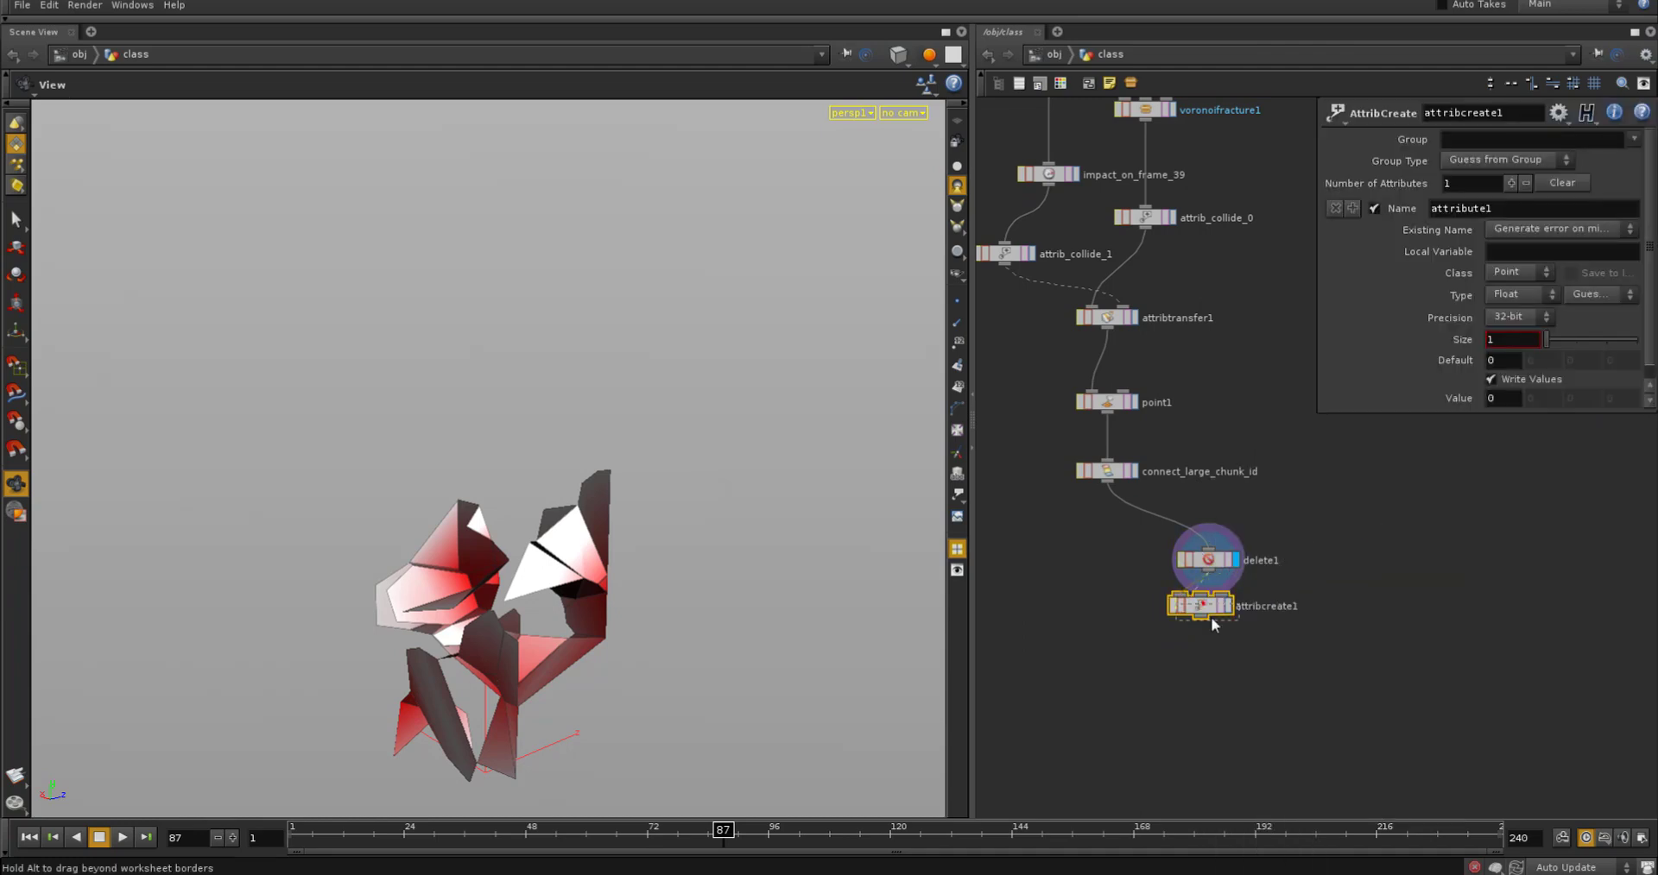
Name attribcreate1's attribute whole_chunk_collide and set its value to 1
double_click(1470, 210)
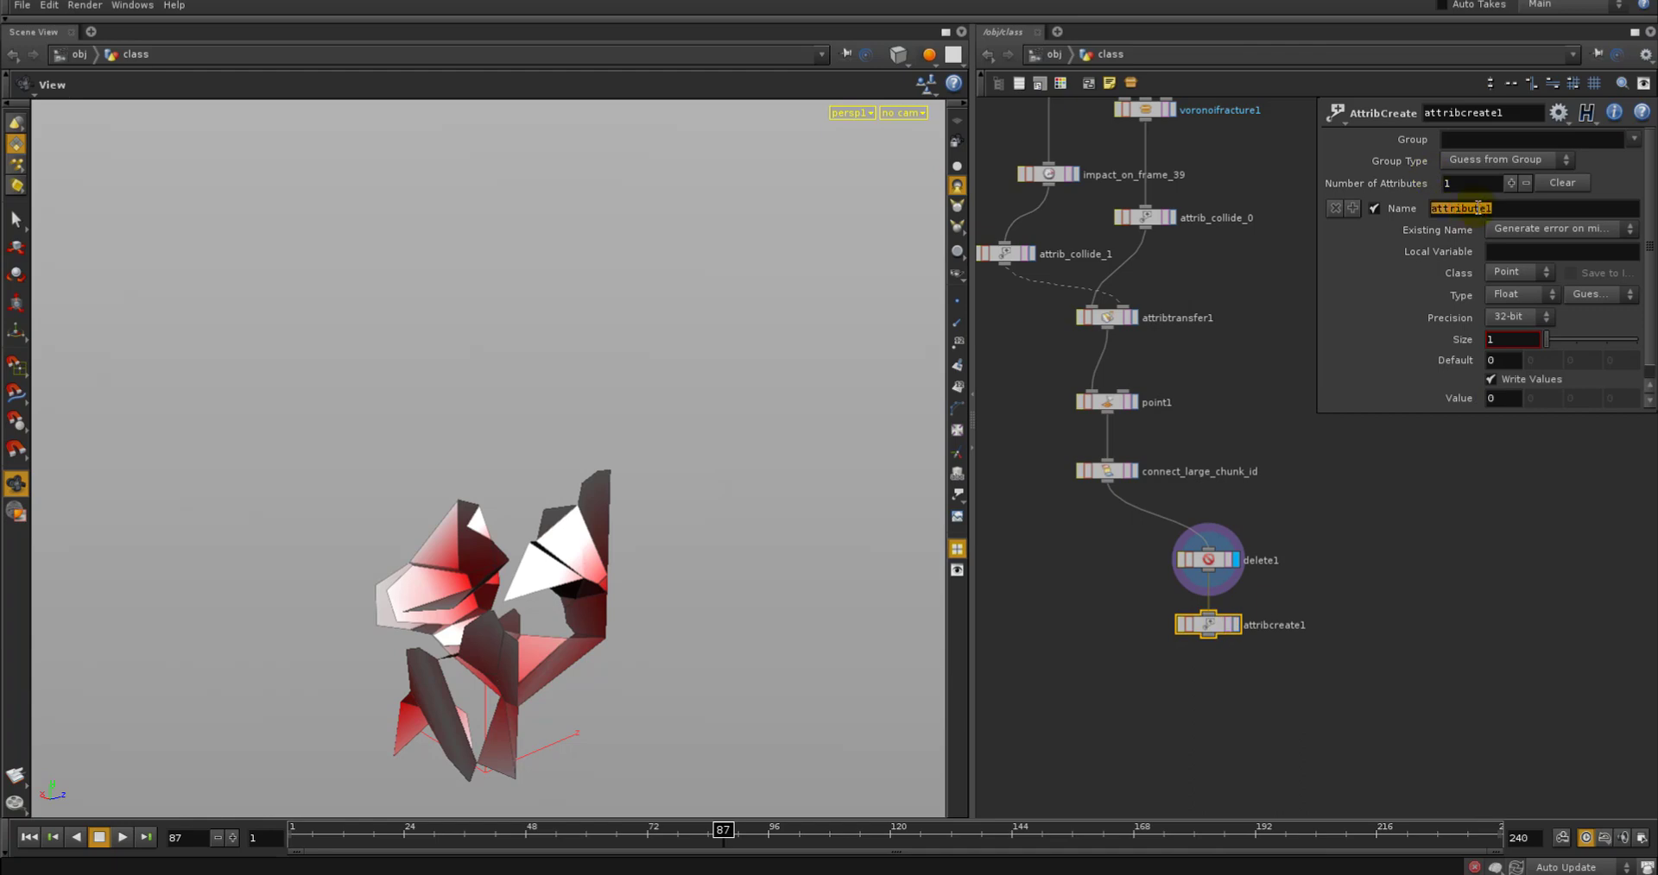
type("whole")
type("_chunk_collide")
key("Return")
type("1")
left_click(1499, 470)
Rename the AttribCreate node as whole_chunk_collide_1 and display it in the viewport
double_click(1298, 623)
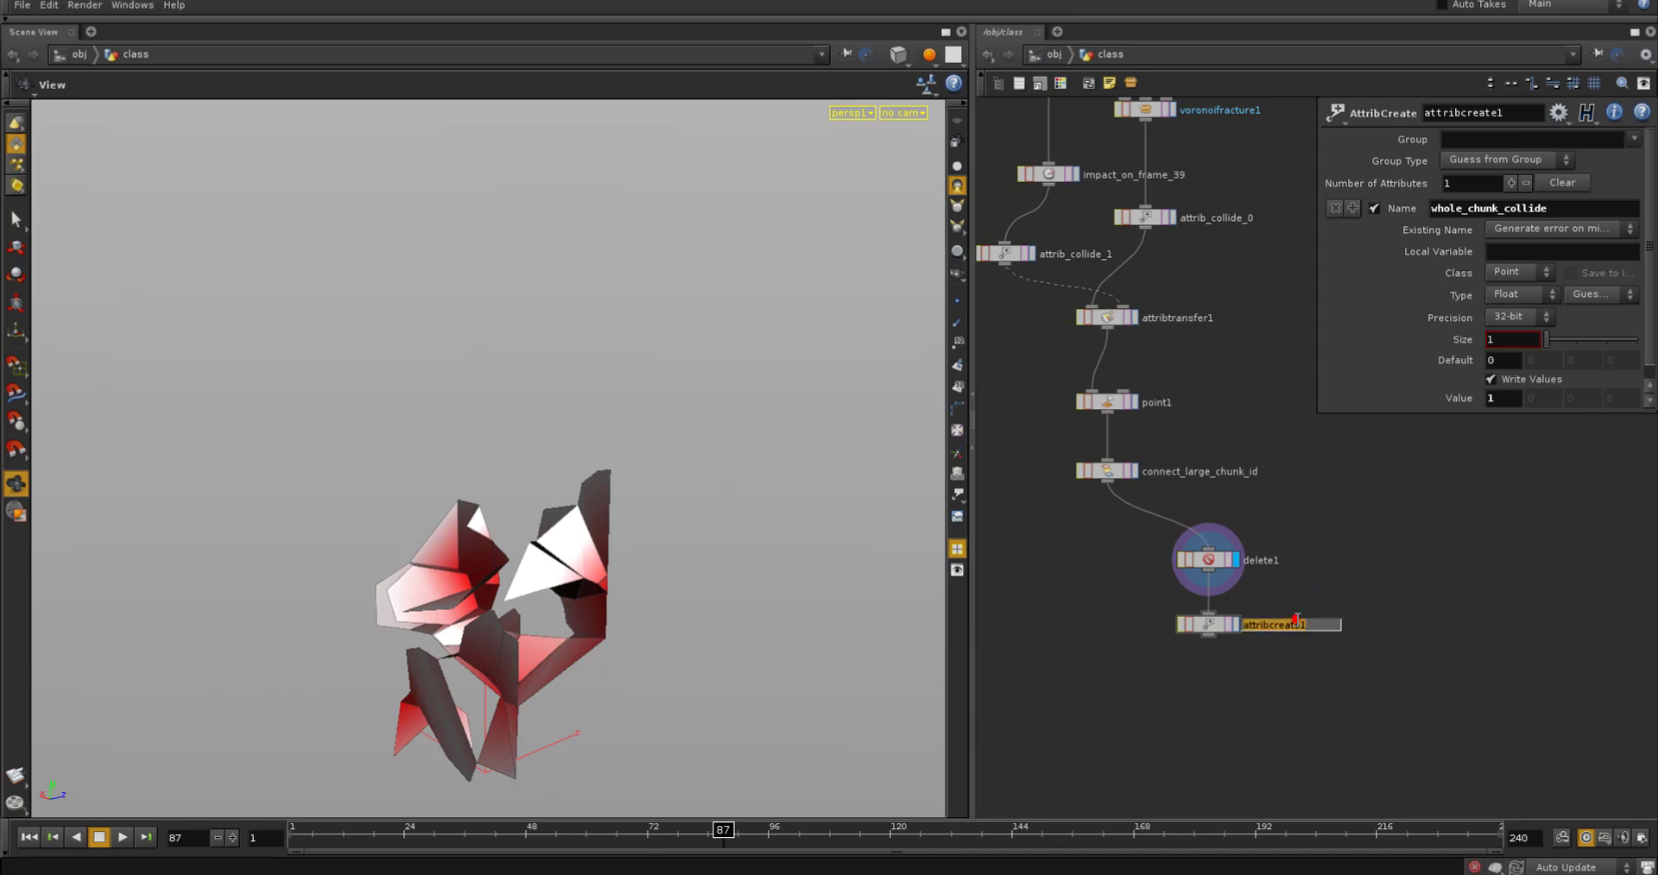
type("whole_chunk_collide_1")
key("Return")
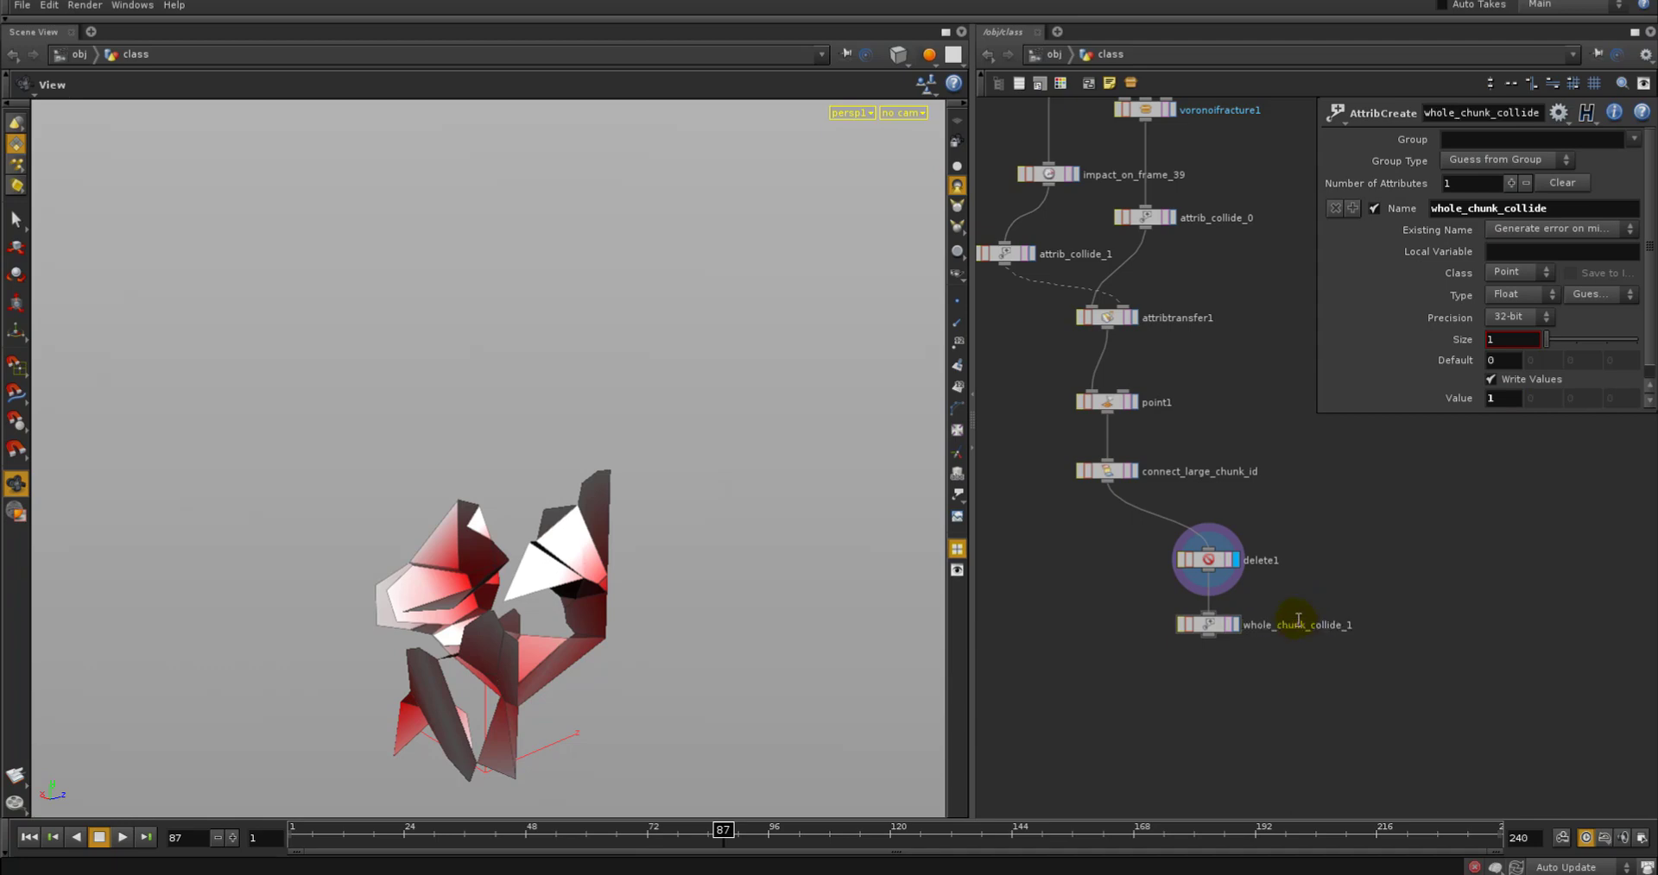
left_click(1234, 624)
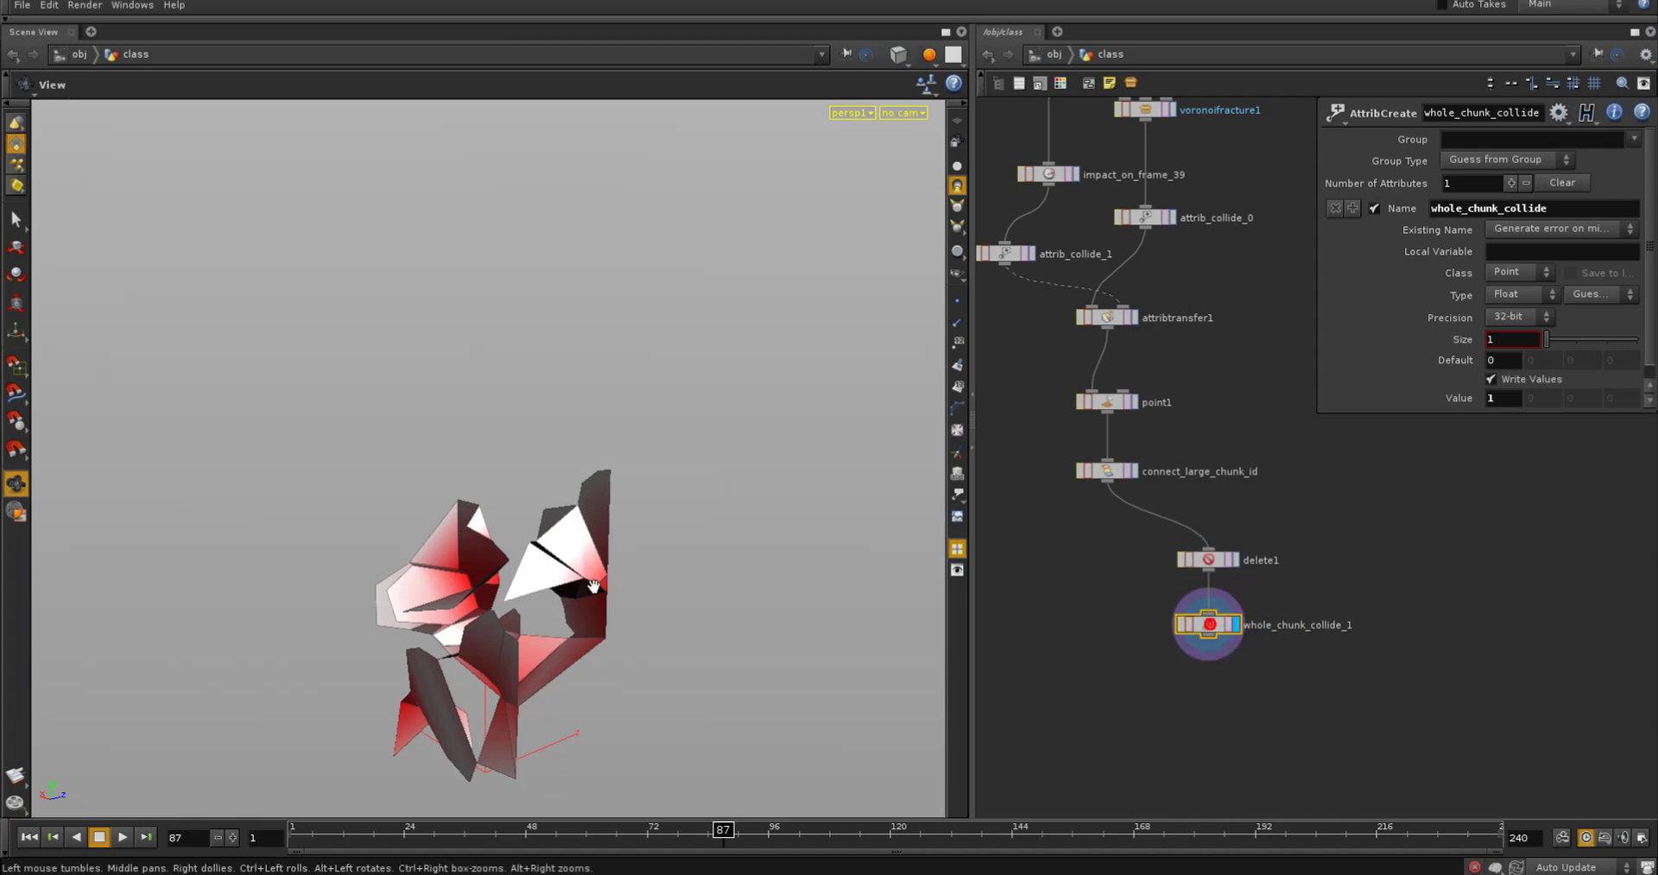
left_click_drag(593, 587, 555, 584)
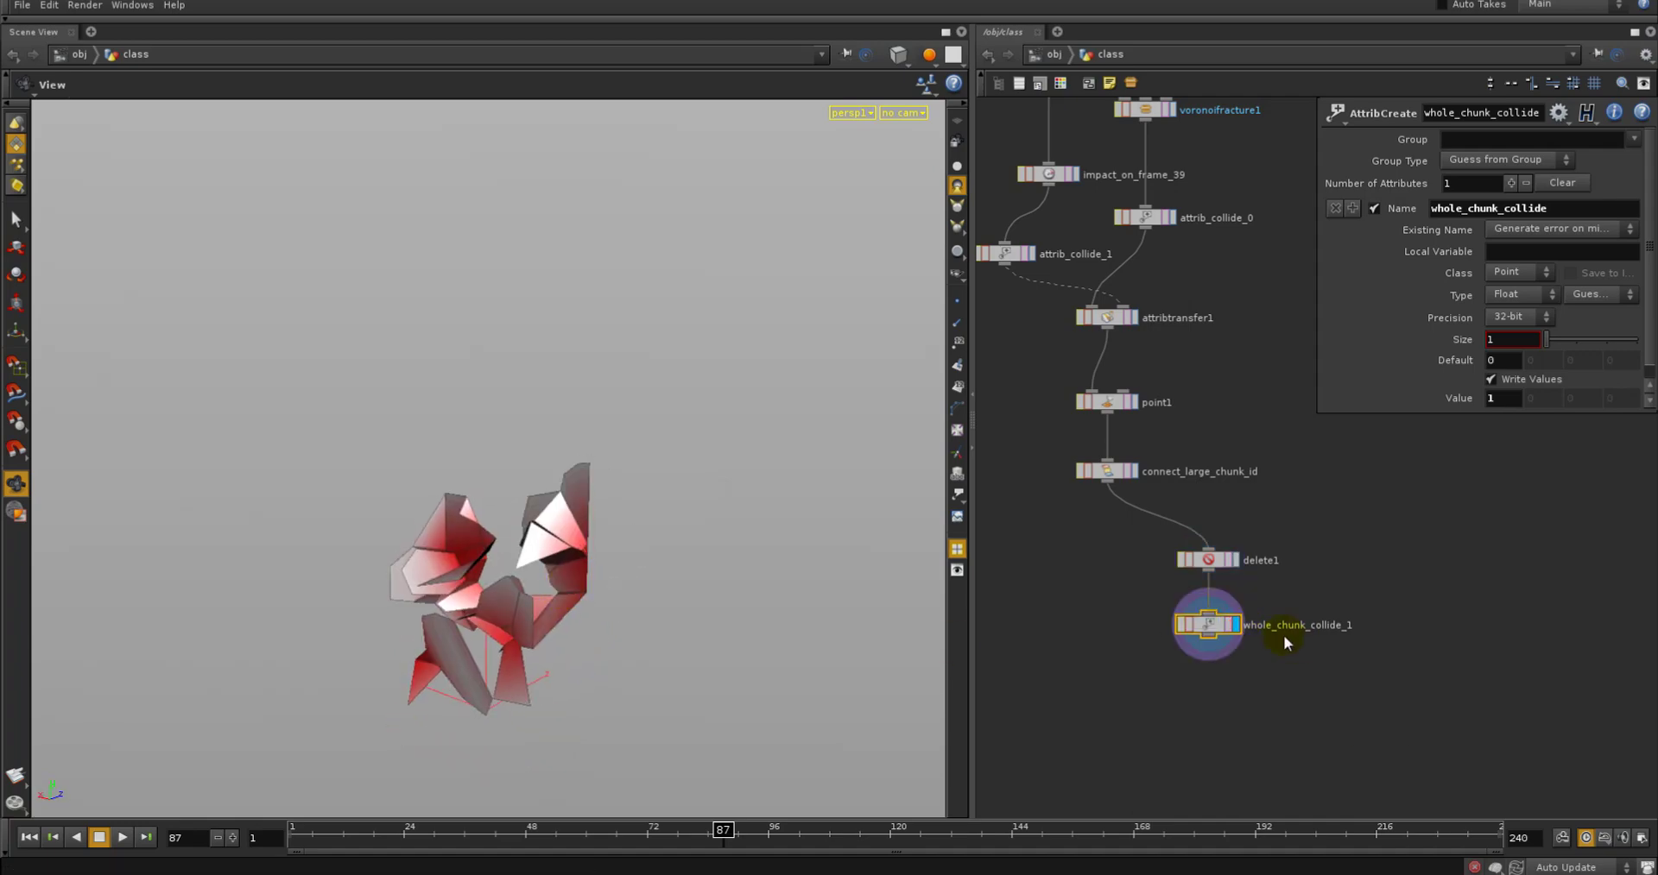
Inspect the whole_chunk_collide point attribute of whole_chunk_collide_1 in the geometry spreadsheet
right_click(1200, 624)
left_click(1344, 437)
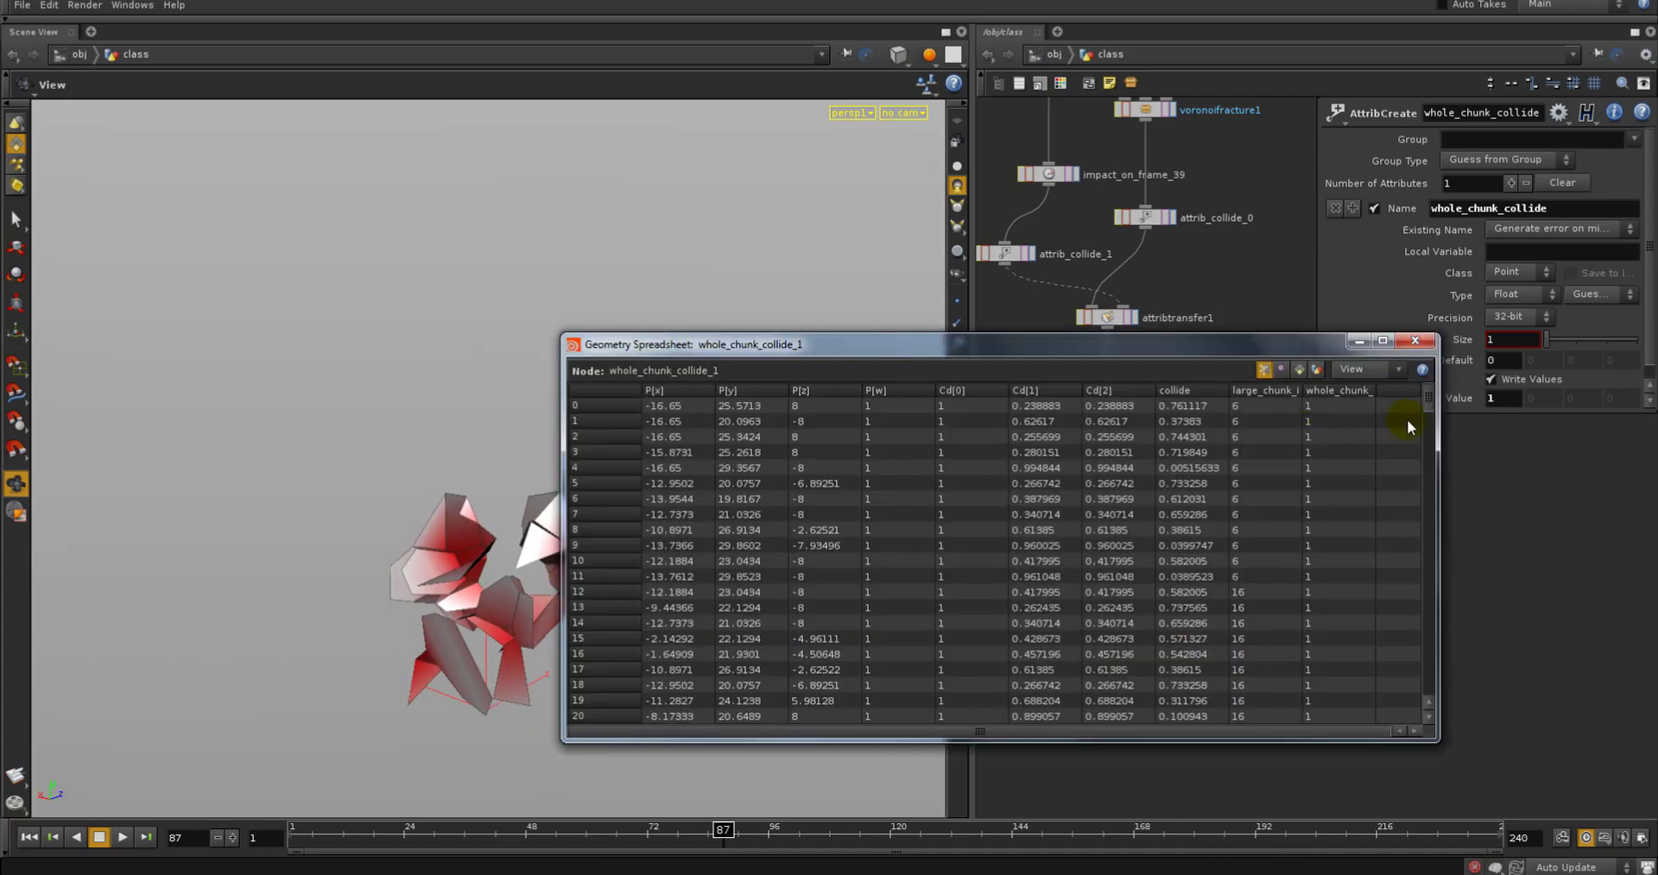
left_click_drag(1431, 409, 1360, 432)
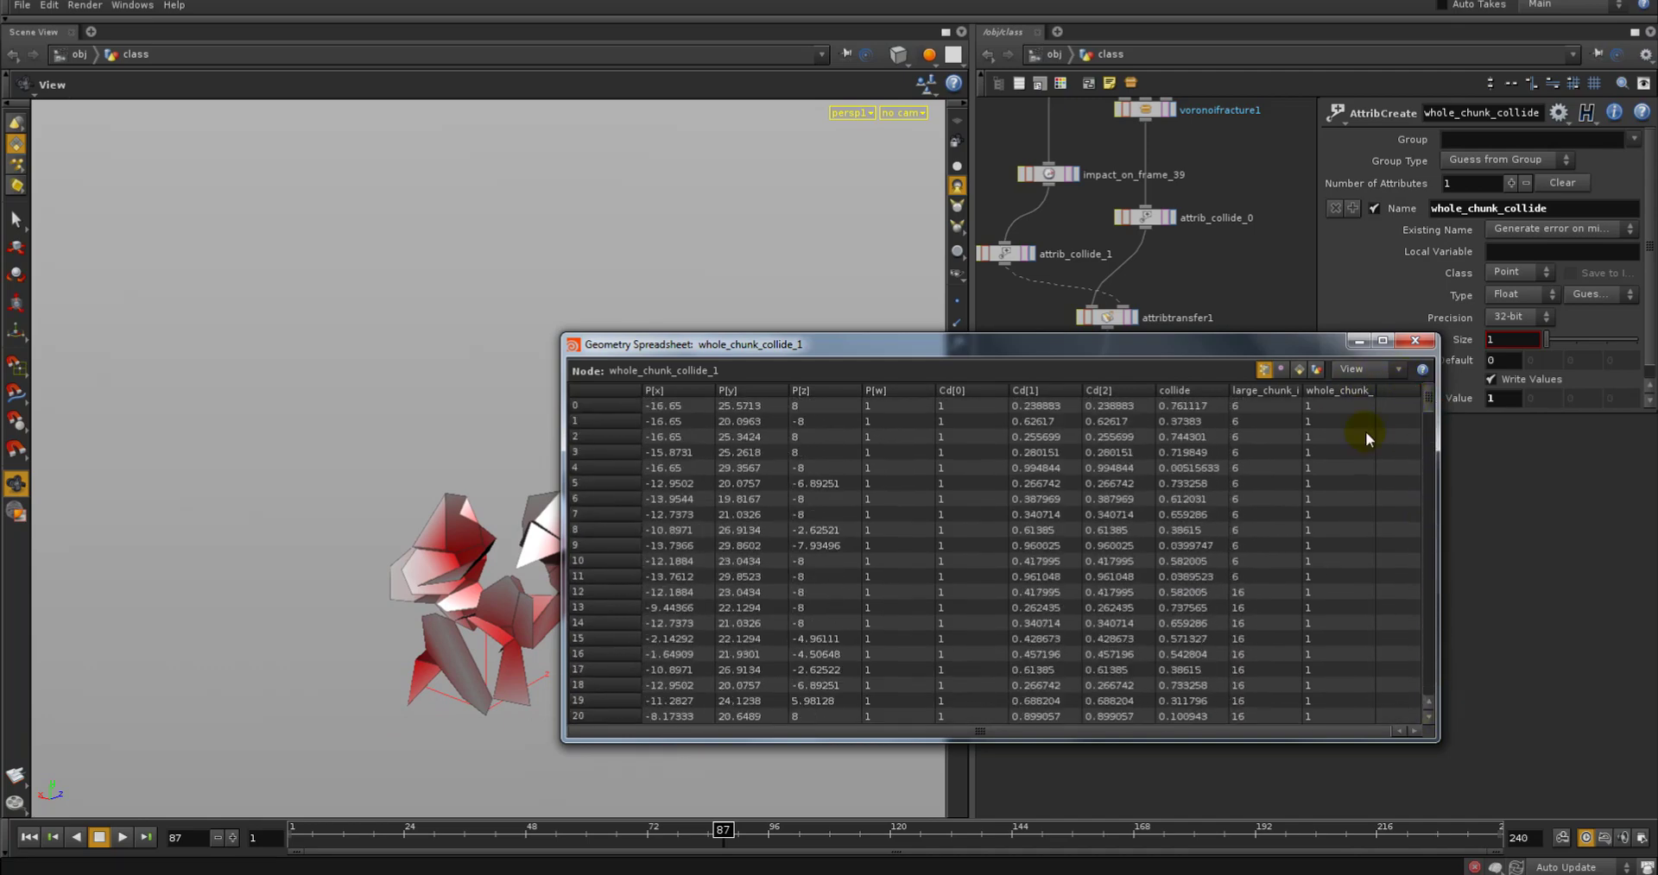
left_click(1414, 340)
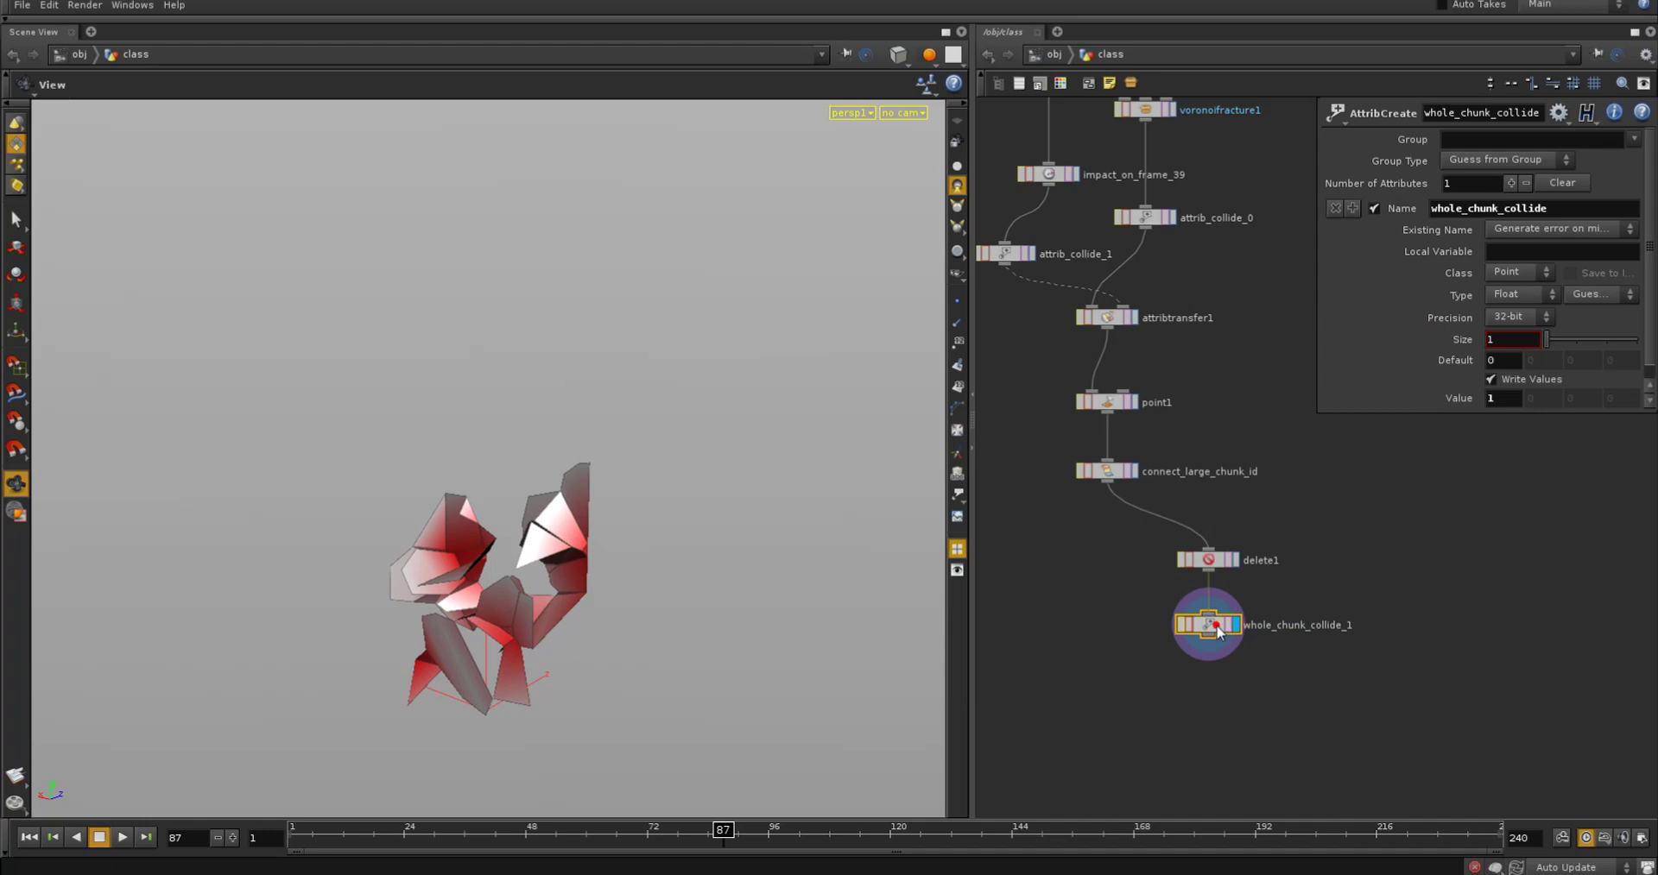
Duplicate whole_chunk_collide_1 onto a second branch under connect_large_chunk_id and rename the copy whole_chunk_collide_0
left_click_drag(1228, 633, 1109, 479, "alt")
left_click_drag(1165, 594, 1209, 593)
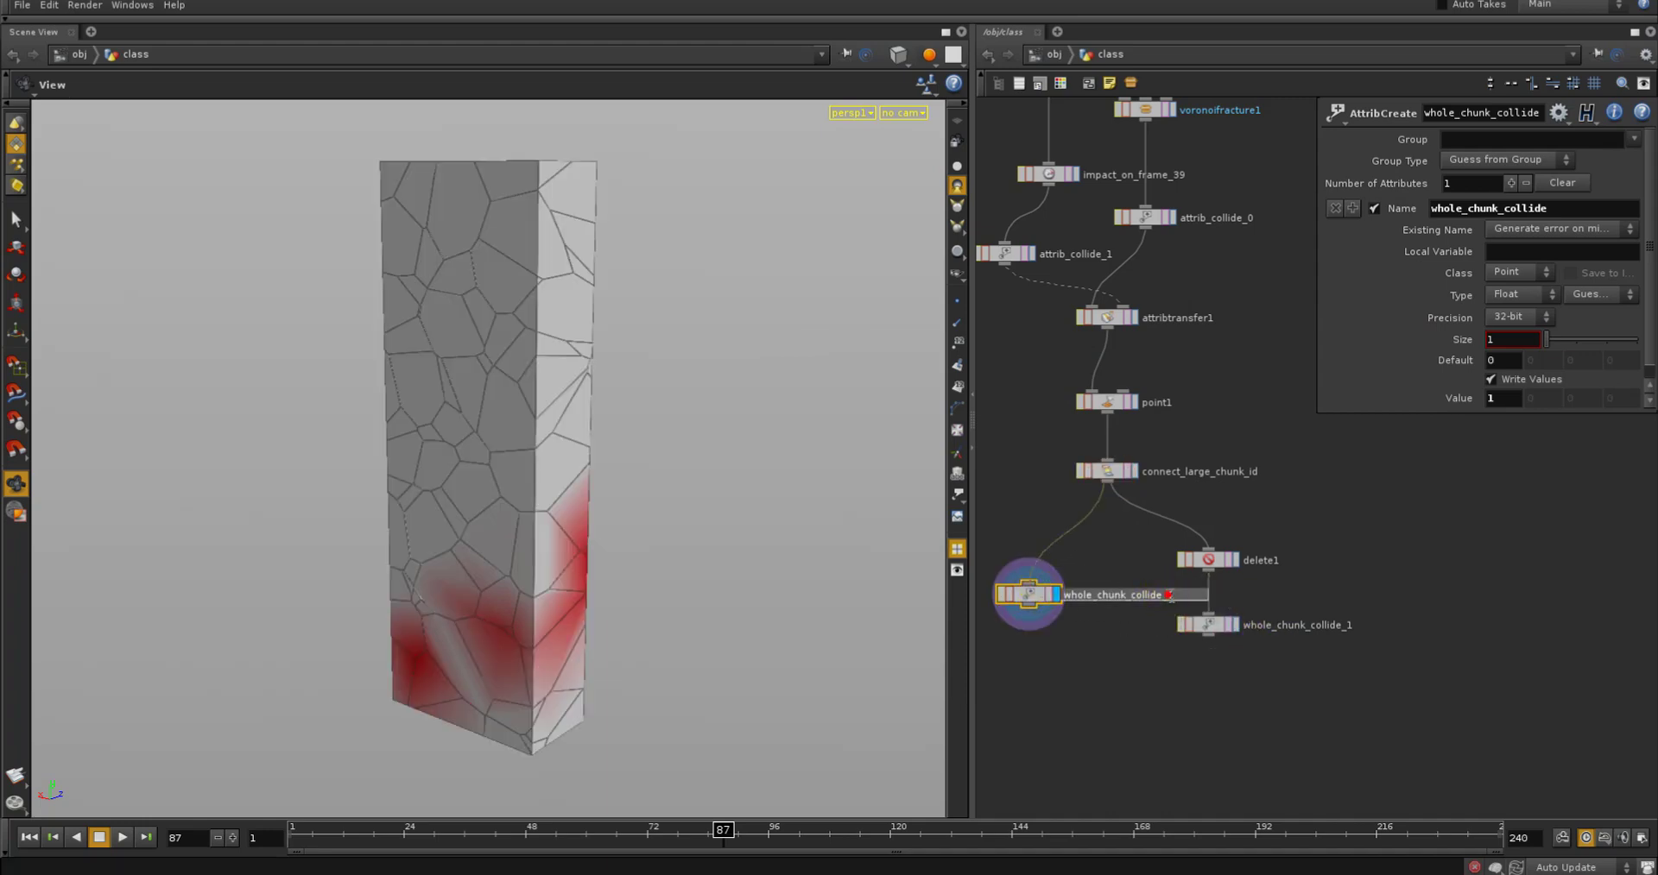
type("0")
key("Return")
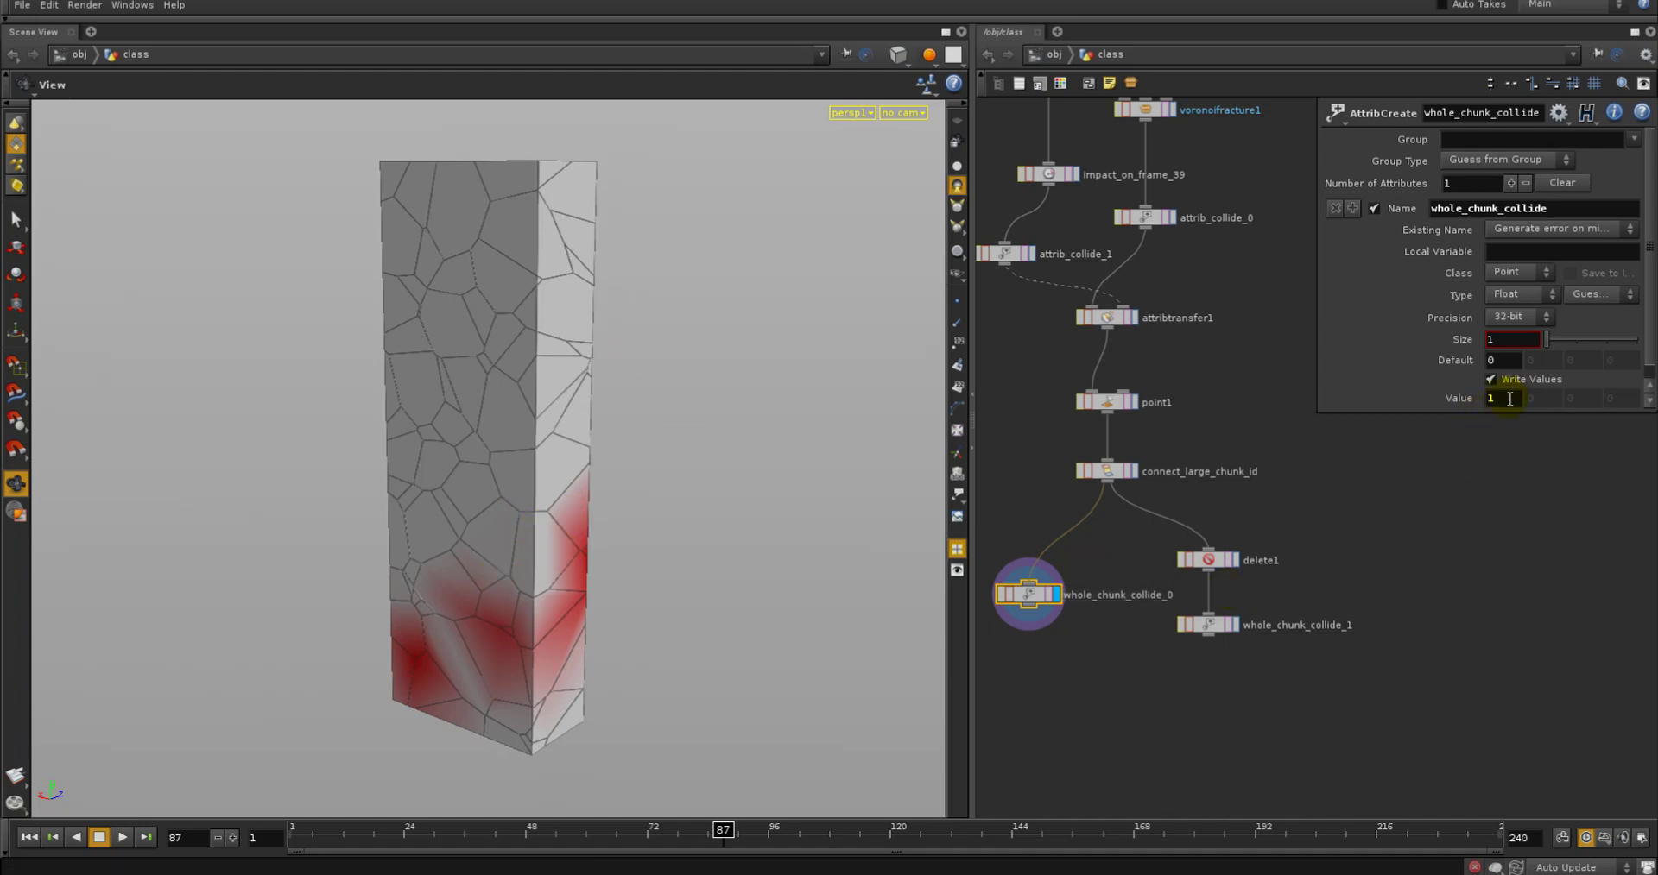
Set whole_chunk_collide_0's attribute value to 0 and check its points in the geometry spreadsheet
type("0")
left_click(1010, 617)
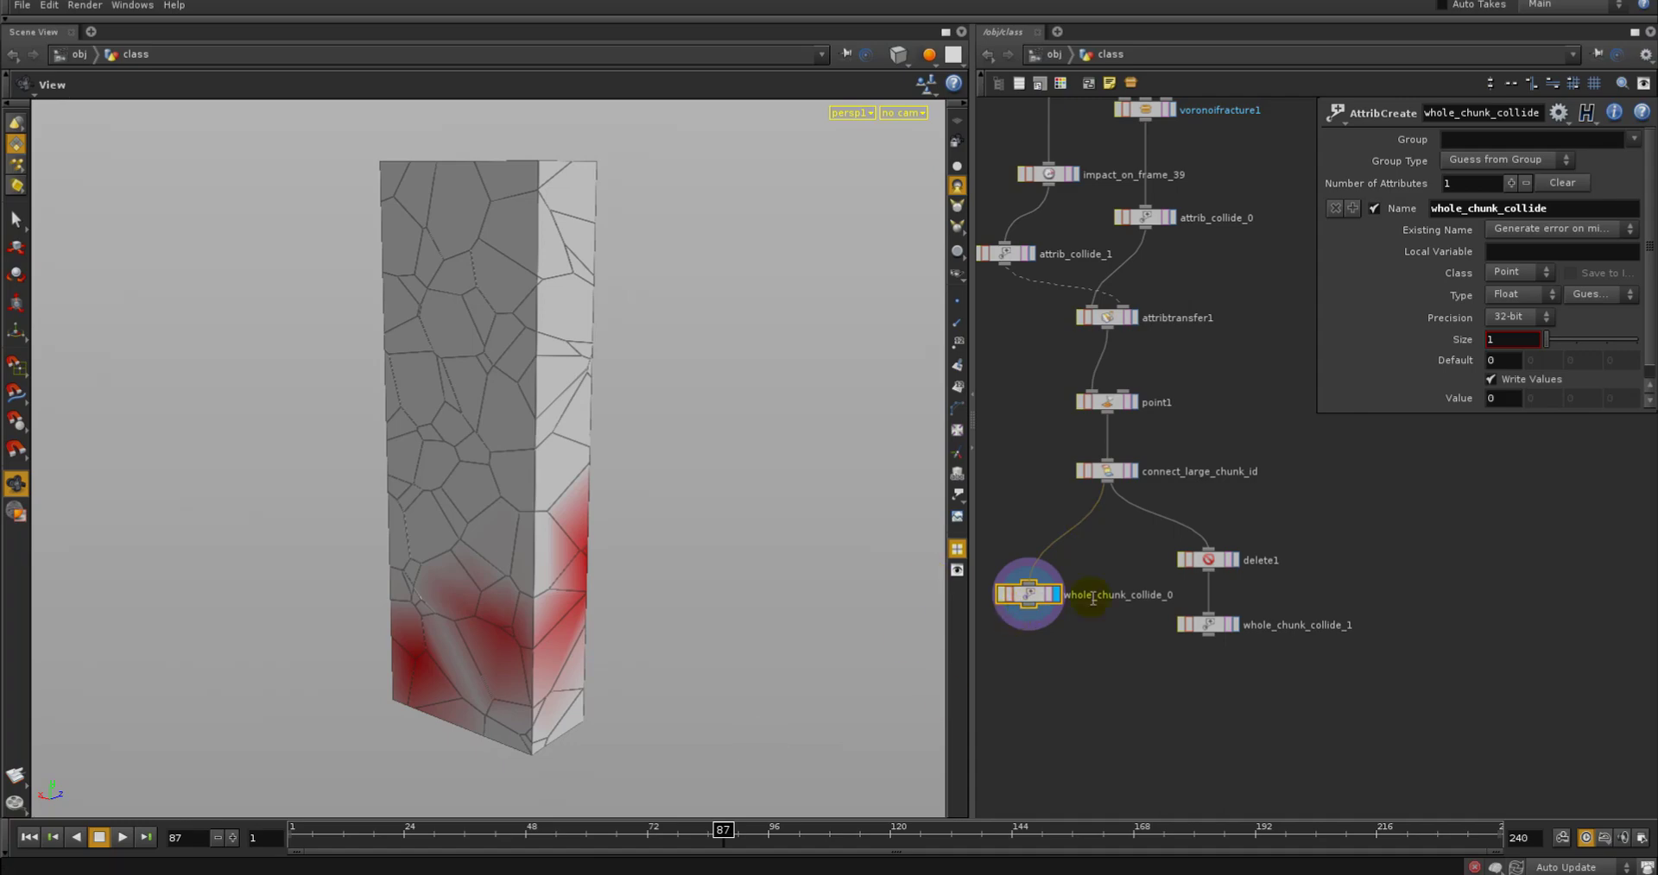
right_click(1032, 589)
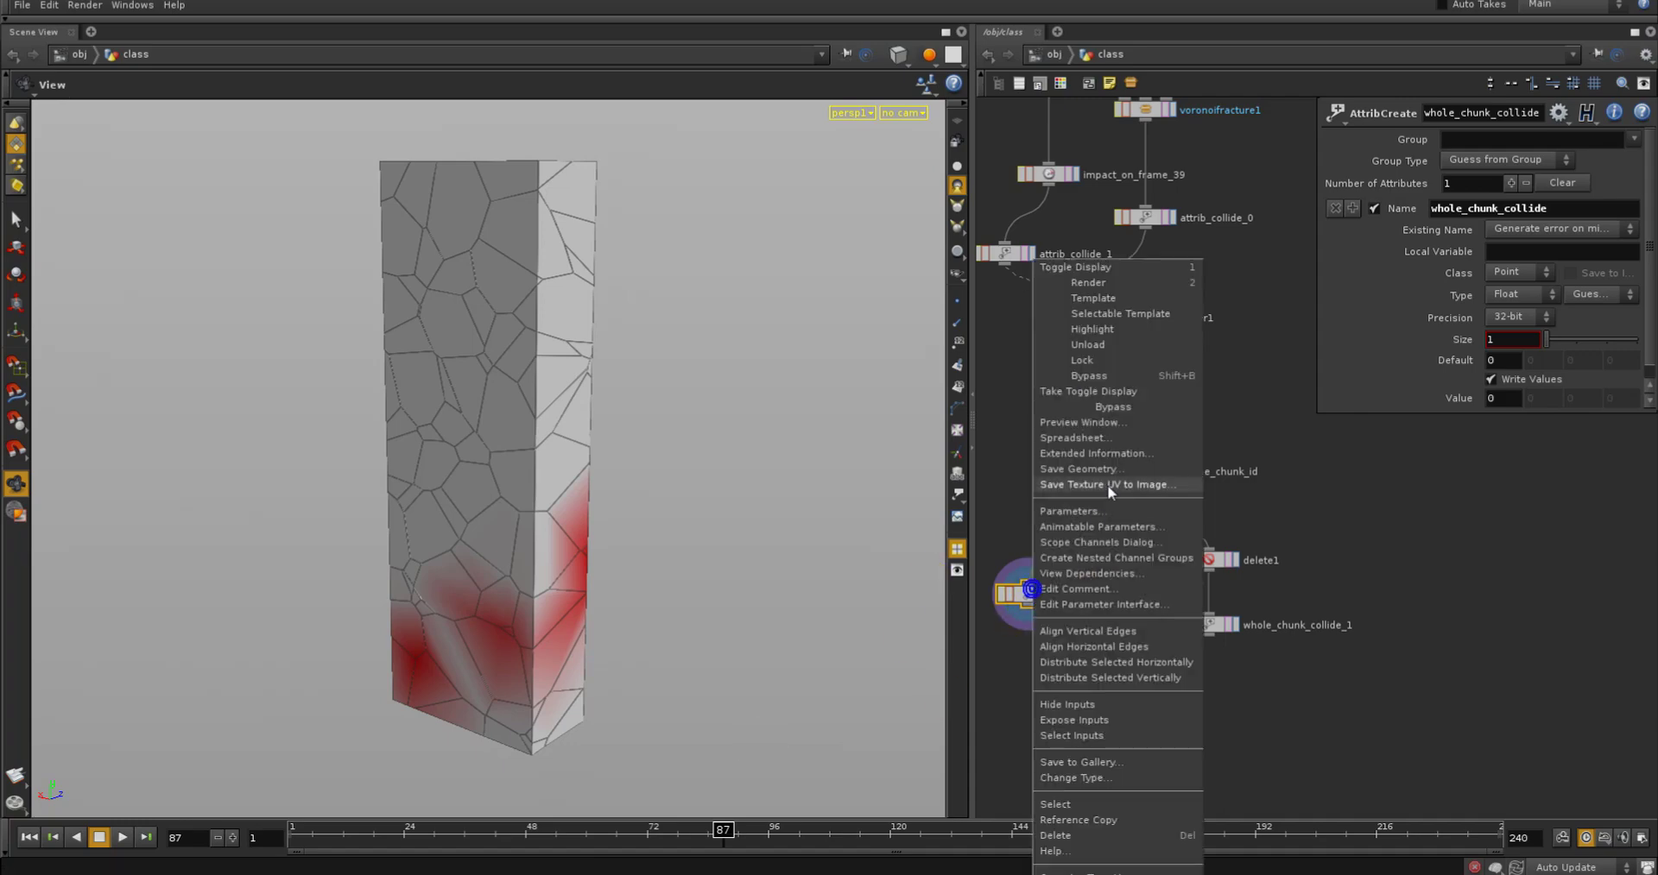
left_click(1125, 436)
left_click_drag(1428, 405, 1409, 635)
left_click(1416, 342)
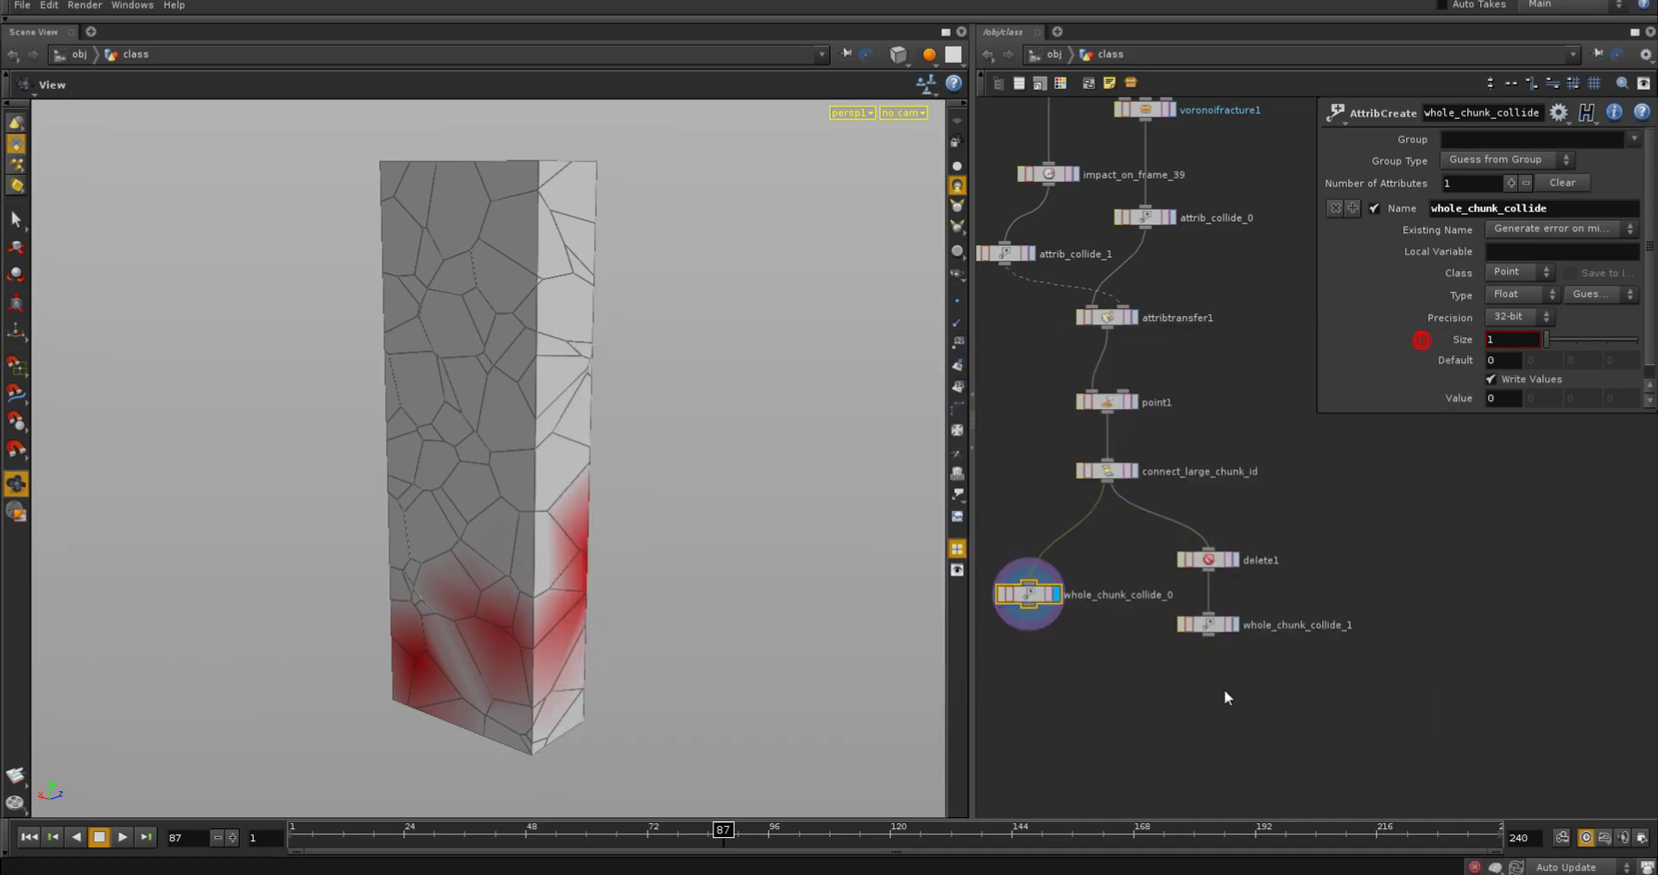
Display whole_chunk_collide_1 again and compare its whole_chunk_collide point values in the geometry spreadsheet
left_click(1217, 629)
left_click(1236, 625)
right_click(1214, 629)
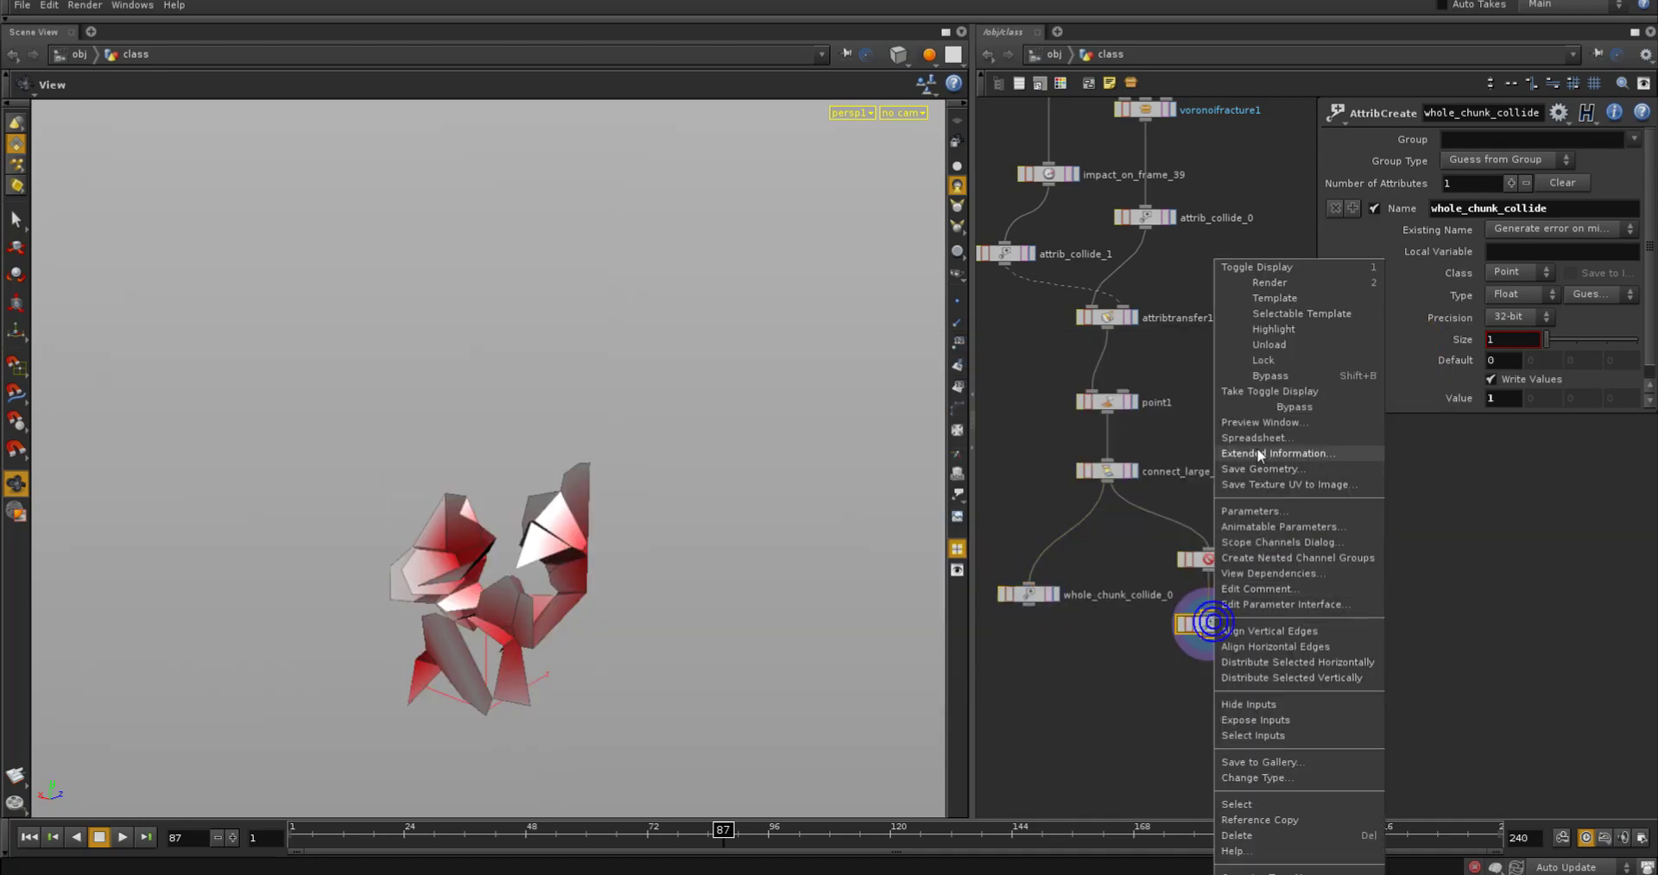
left_click(1224, 450)
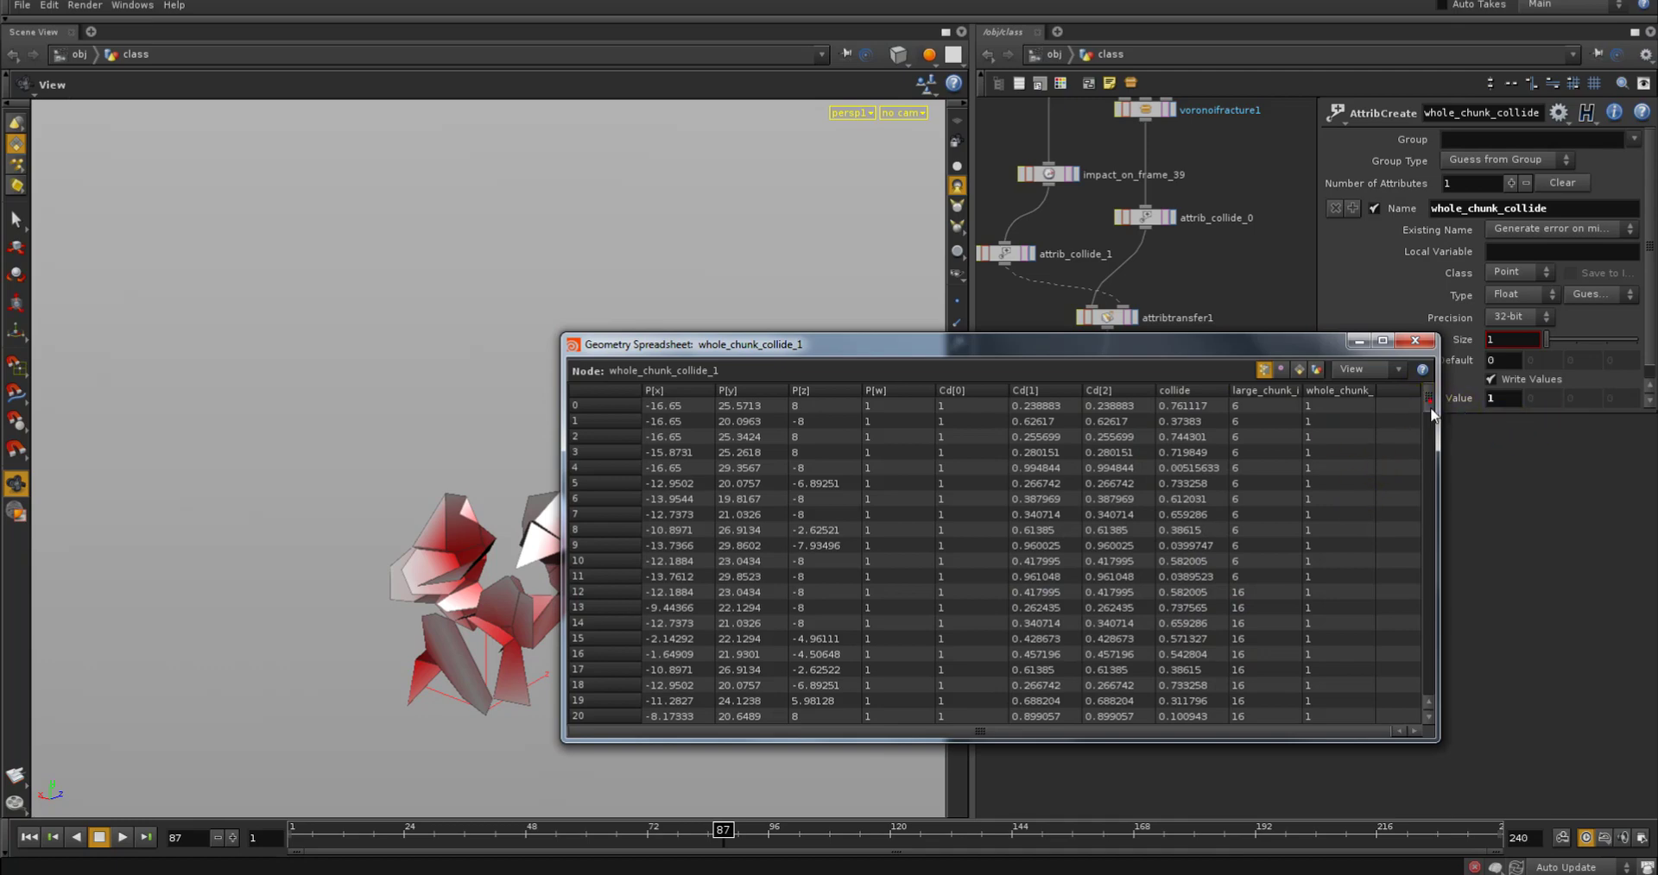
left_click_drag(1428, 408, 1379, 265)
left_click(1414, 341)
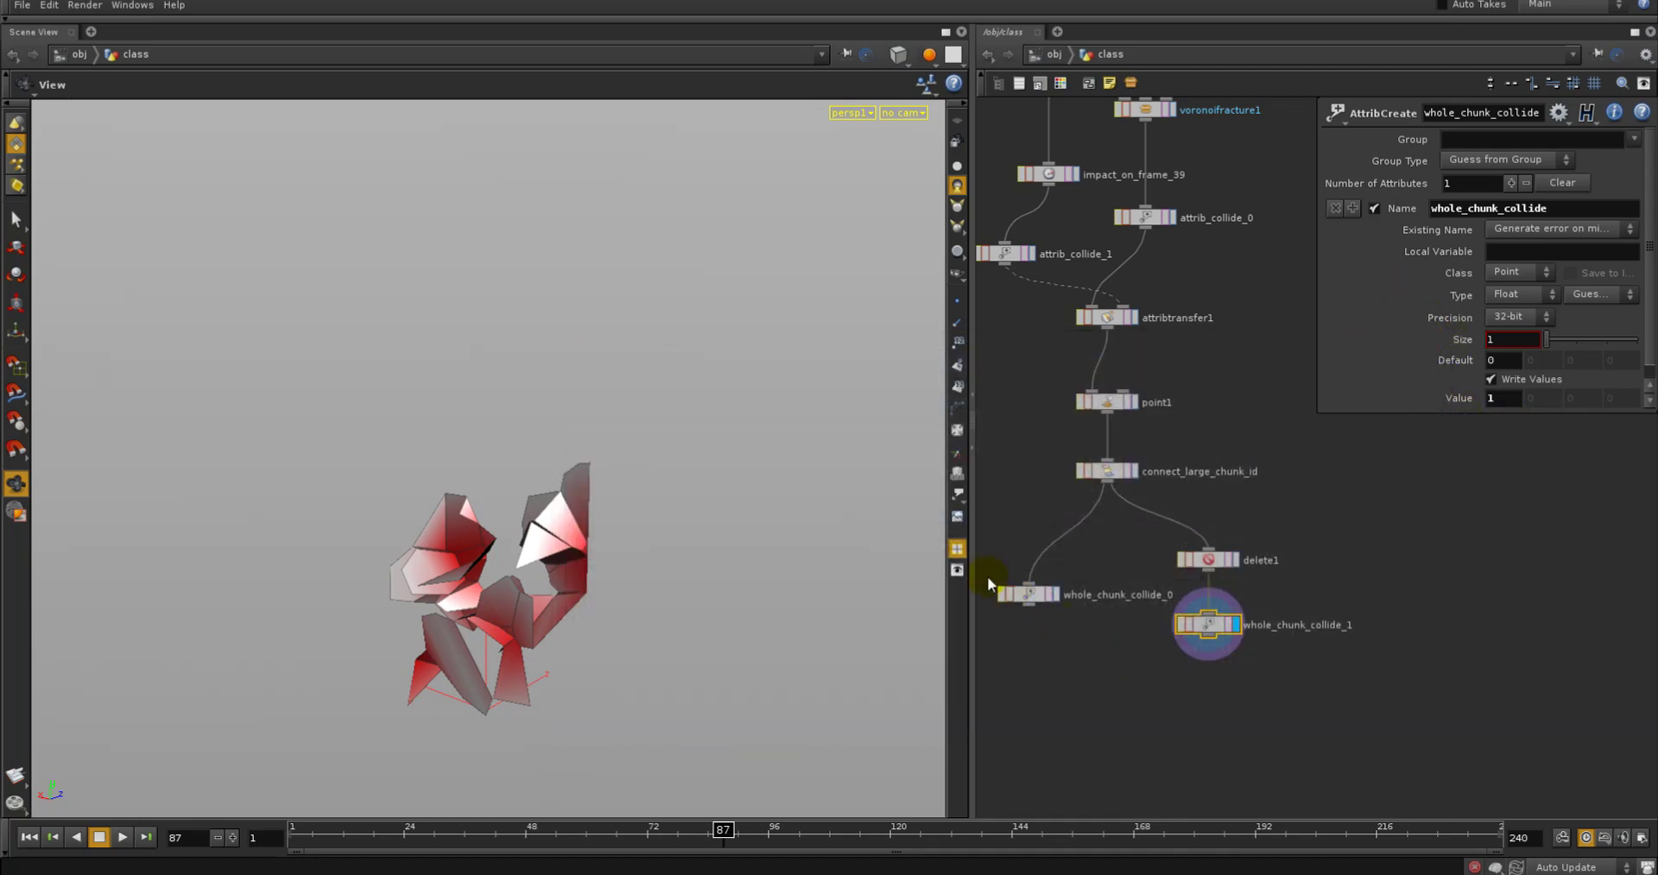
Add a Point node below whole_chunk_collide_0 with that node feeding its first input
left_click_drag(985, 576, 1195, 651)
middle_click_drag(1172, 711, 1194, 667)
left_click(1193, 667)
left_click(1065, 565)
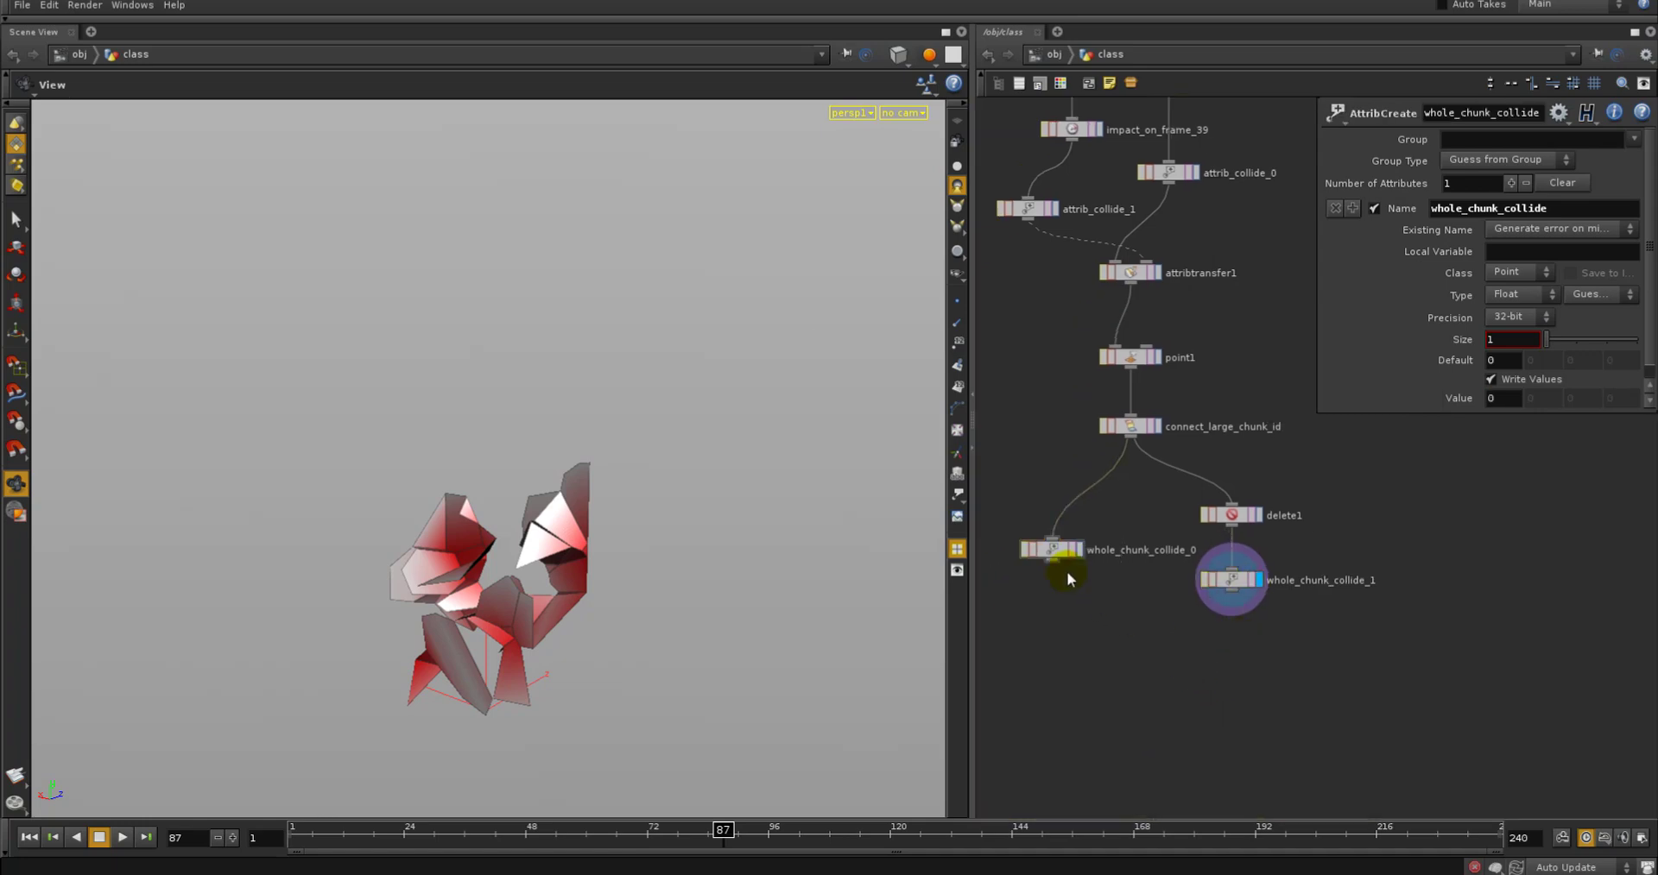
key("Tab")
type("Point")
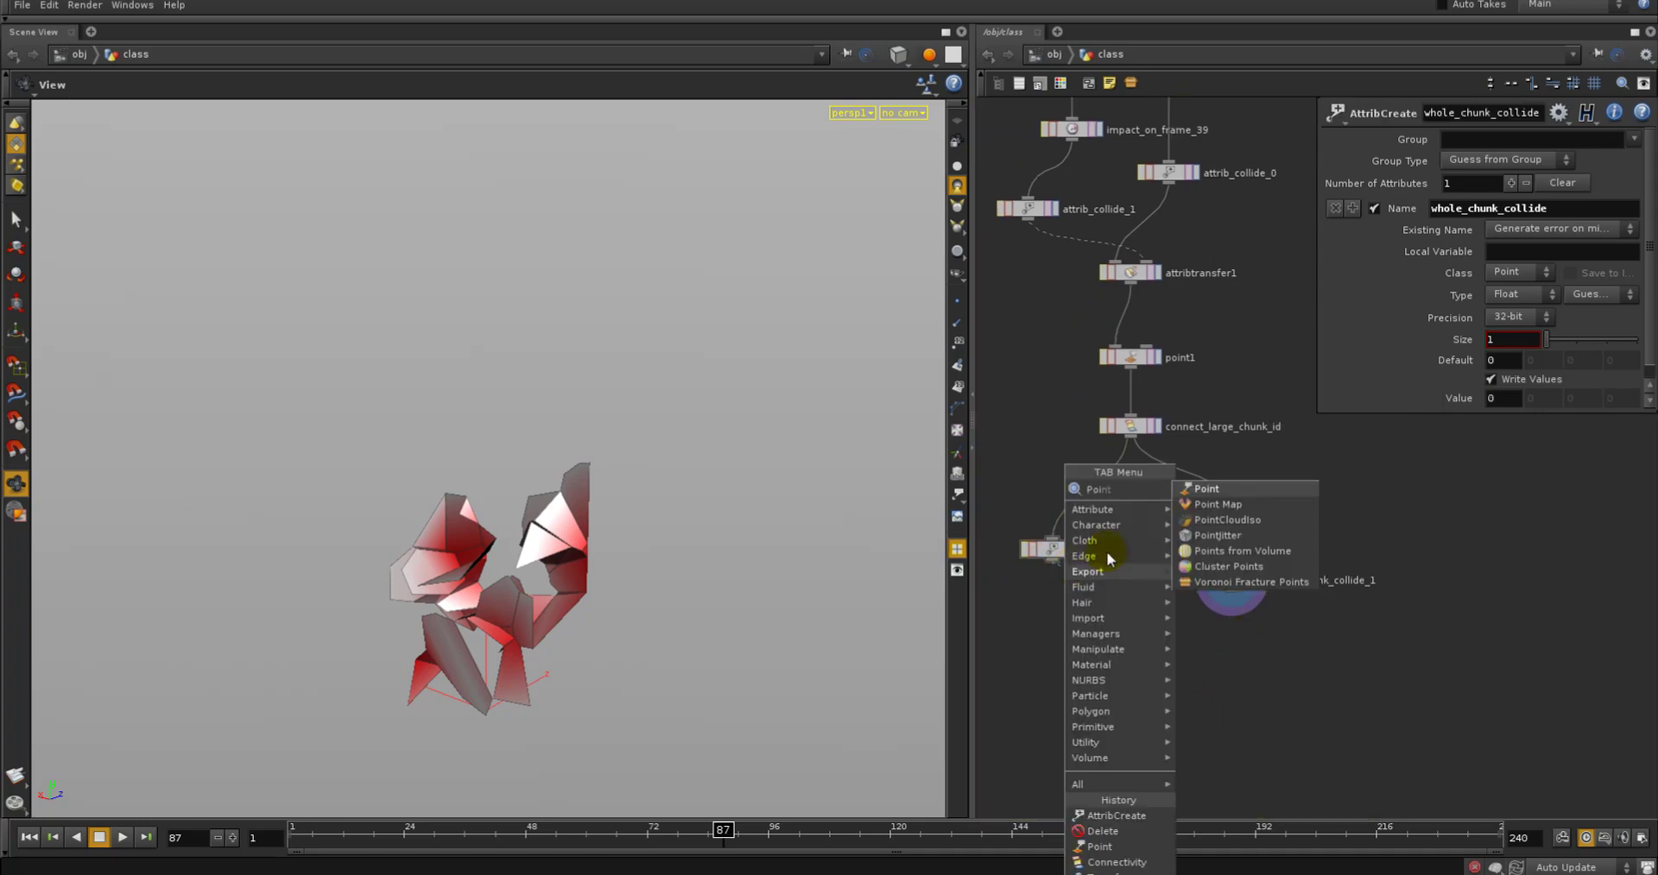
left_click(1207, 489)
left_click(1108, 706)
Wire whole_chunk_collide_1 into the new Point node's second input, centre the node below both branches and display it
left_click_drag(1132, 692, 1200, 626)
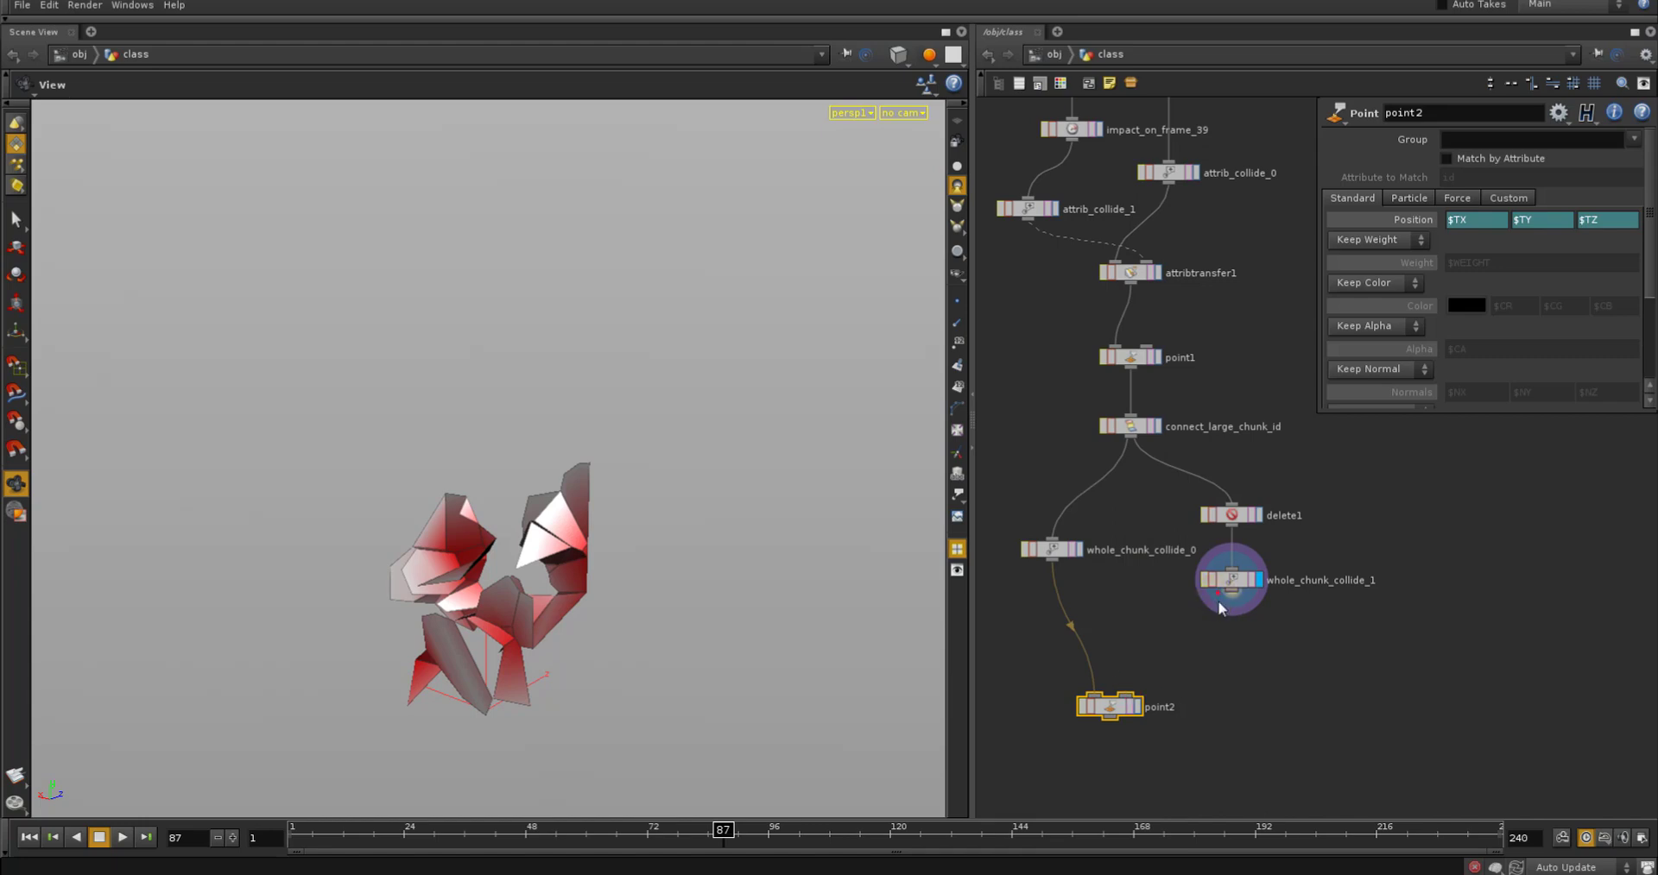
left_click(1216, 596)
middle_click_drag(1218, 704, 1223, 616)
left_click_drag(1117, 614, 1147, 612)
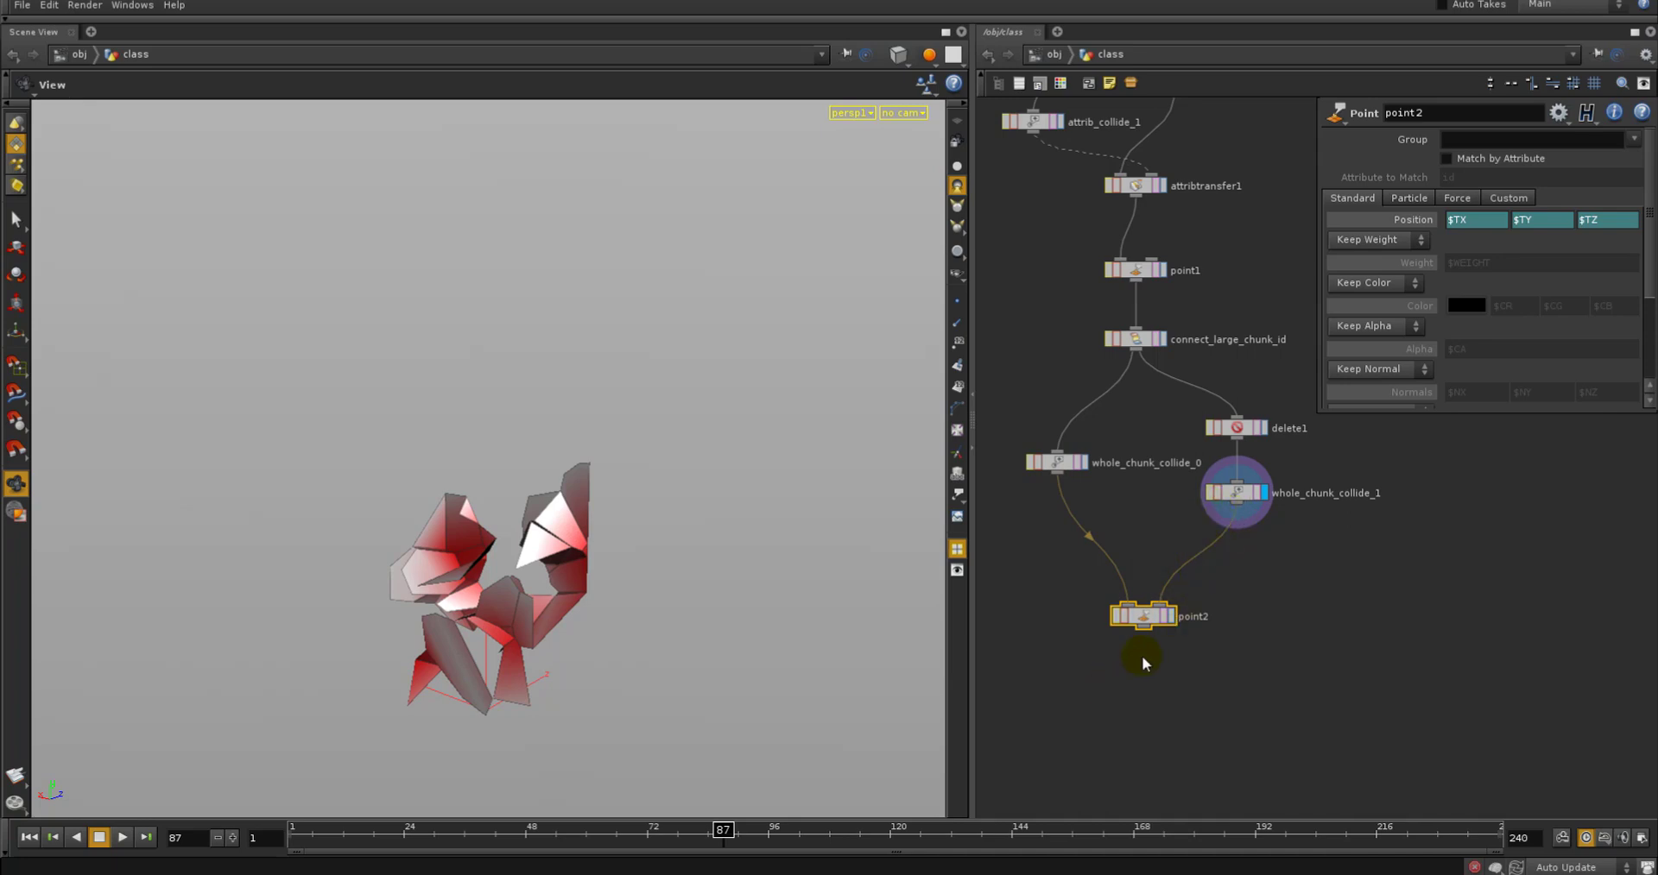
left_click(1173, 616)
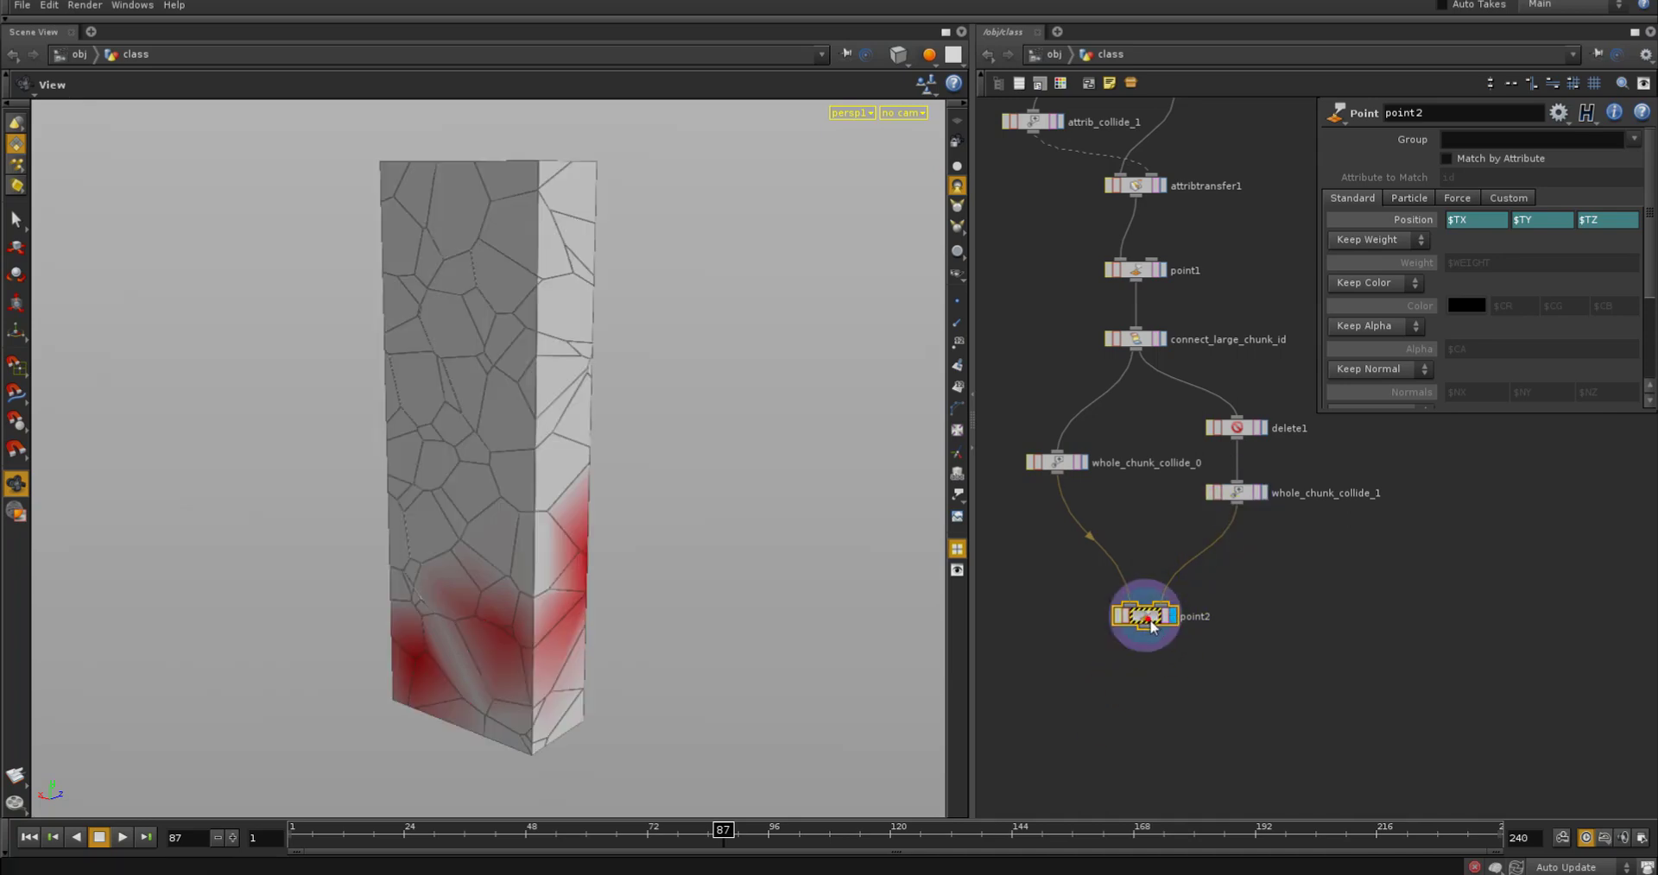
Show the custom attribute settings of point2
left_click(1504, 197)
left_click(1358, 199)
left_click(1502, 198)
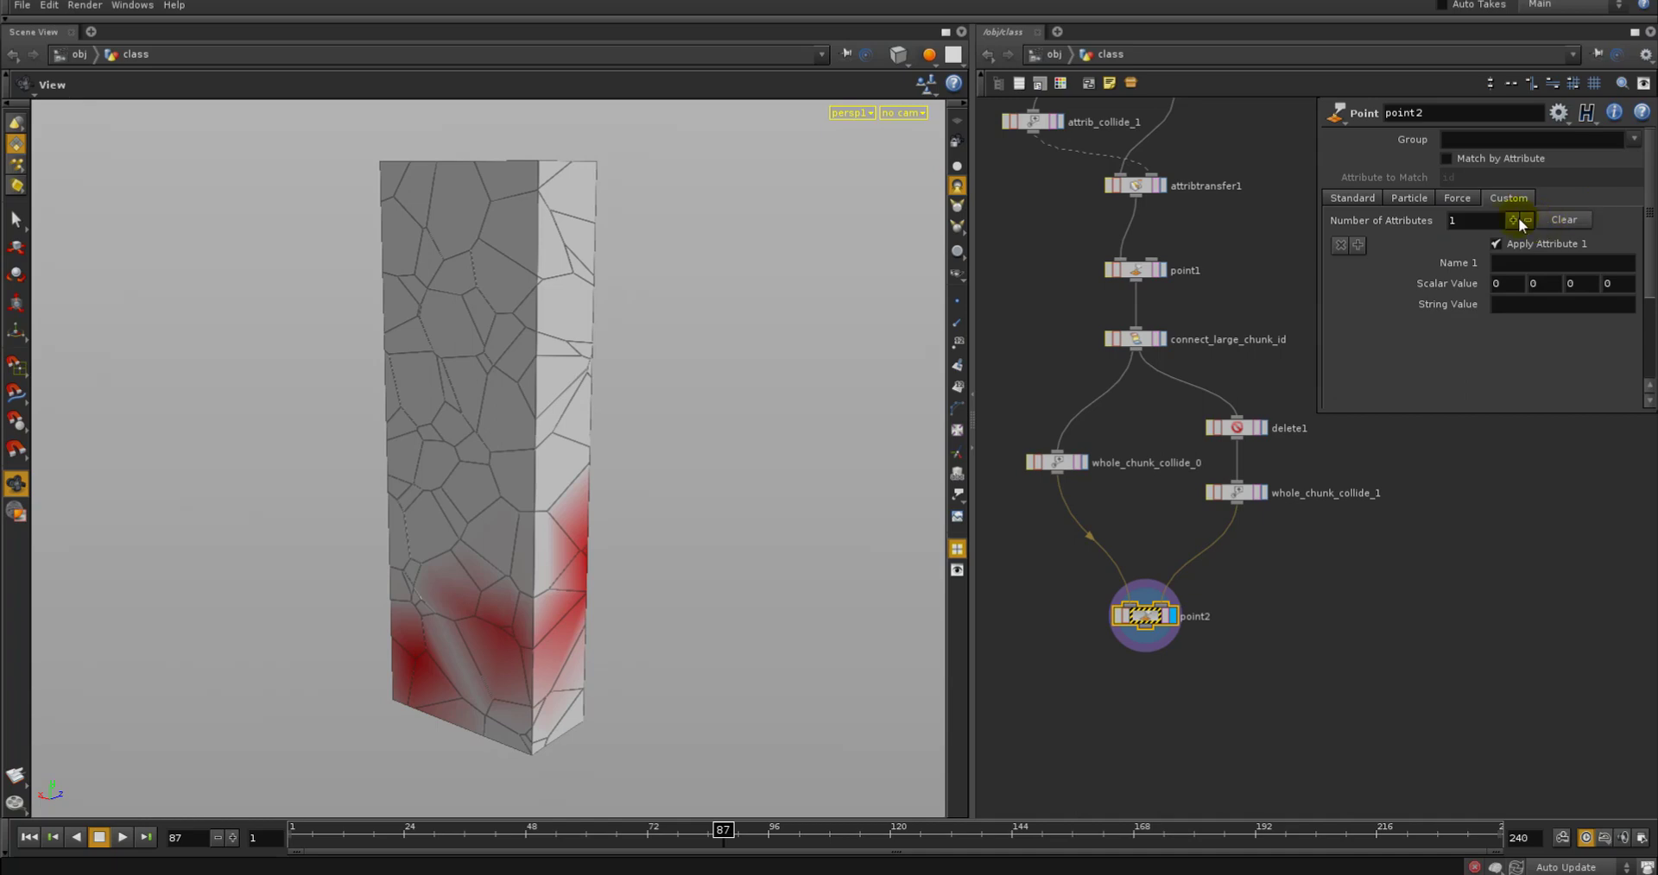
Try out six custom attribute slots on point2, clear them and restore a single slot
left_click(1514, 221)
left_click(1514, 220)
left_click(1515, 220)
left_click(1514, 220)
left_click(1514, 220)
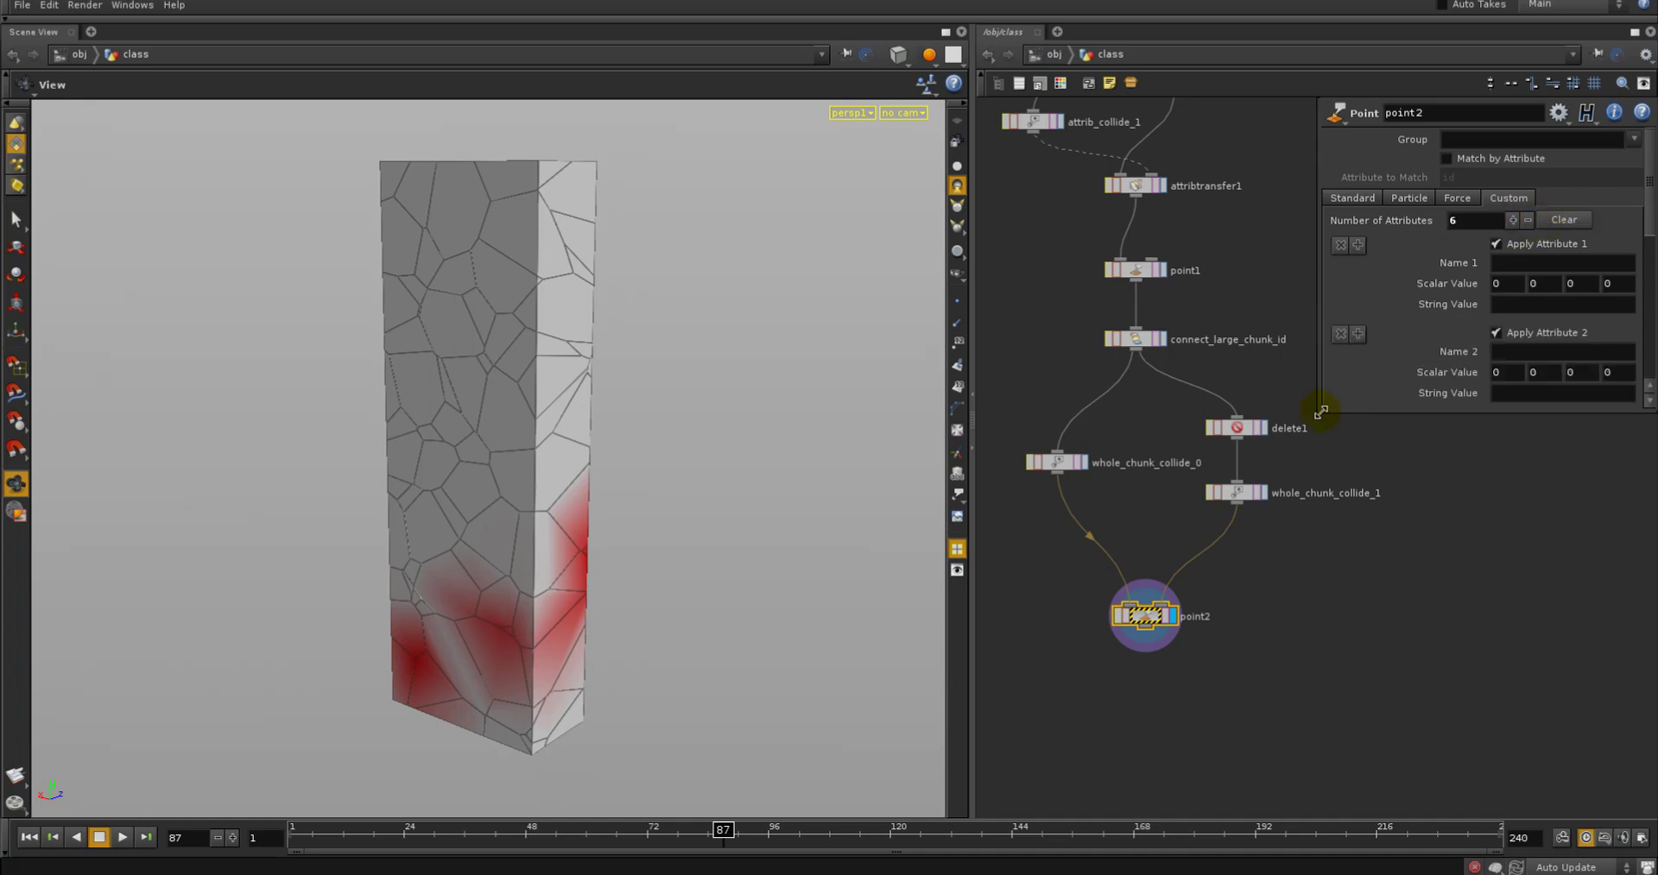
left_click_drag(1321, 409, 1107, 718)
left_click(1444, 220)
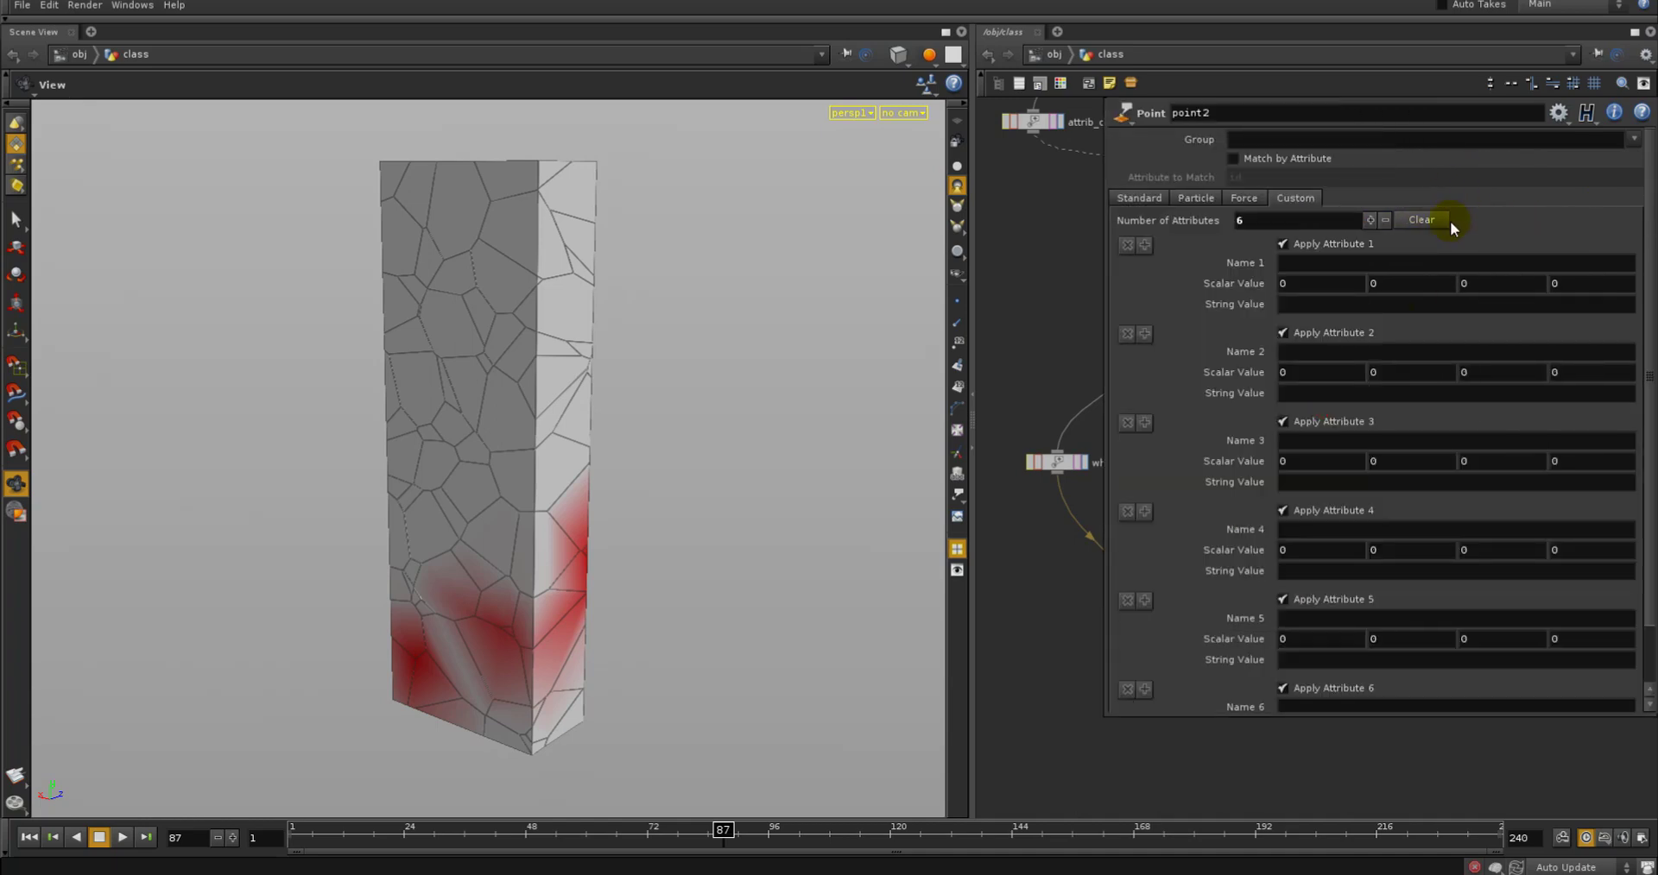
left_click(1374, 221)
Name point2's custom attribute whole_chunk_collide and take its scalar value from the second input's $WHOLE_CHUNK_COLLIDE2 variable
left_click(1308, 266)
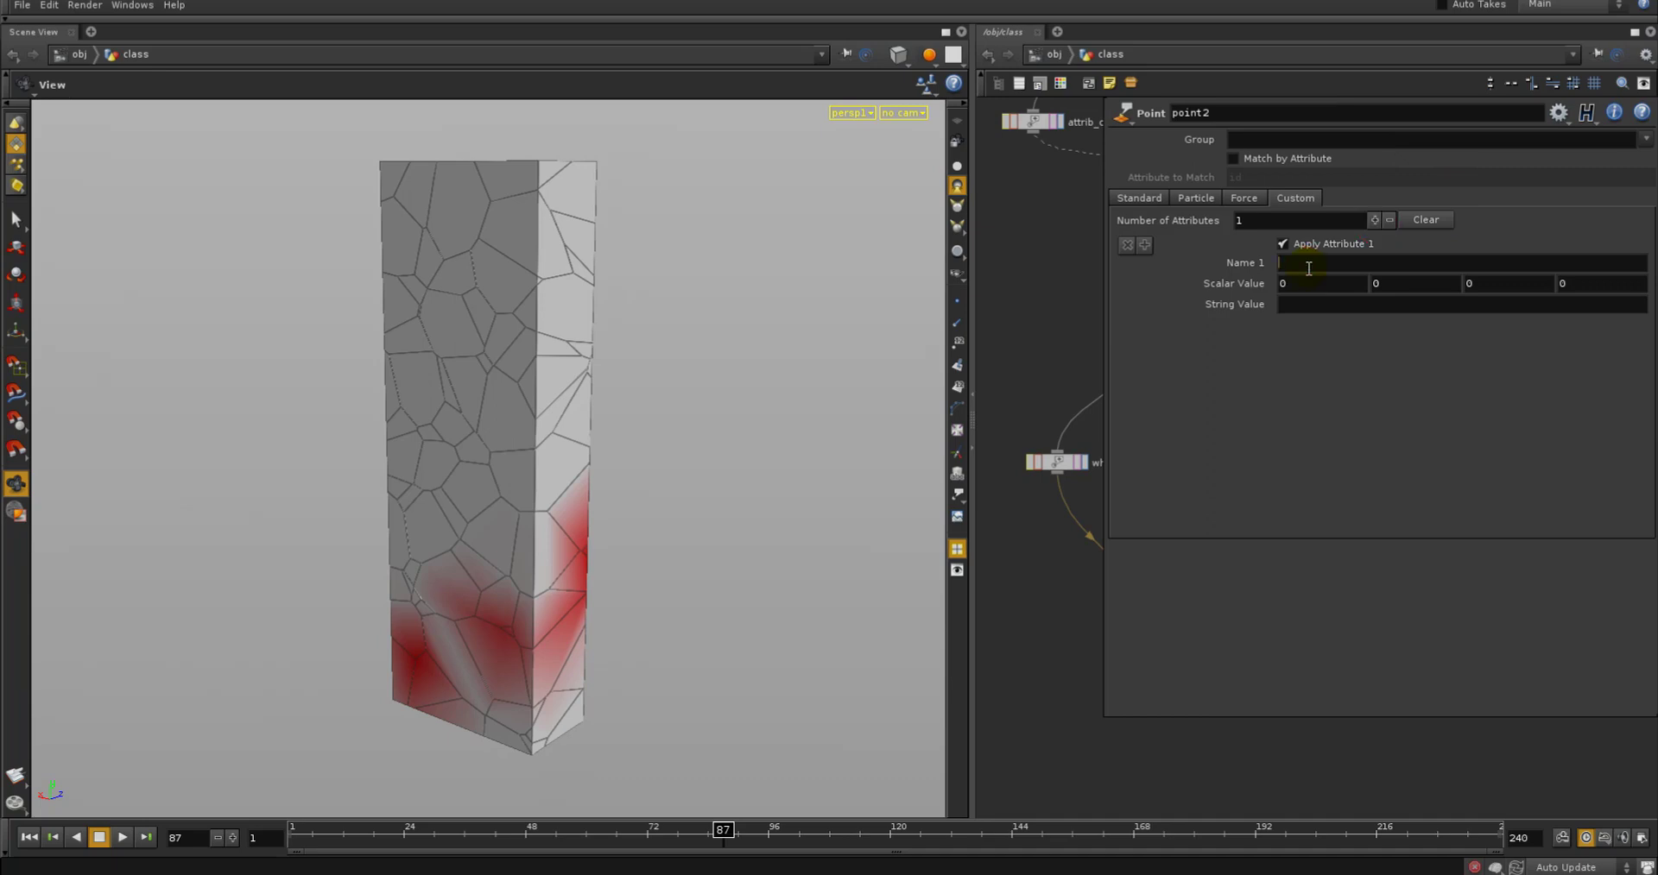
type("whole_chunkc")
type("collide")
key("Return")
left_click(1300, 283)
type("$WHOLE_C")
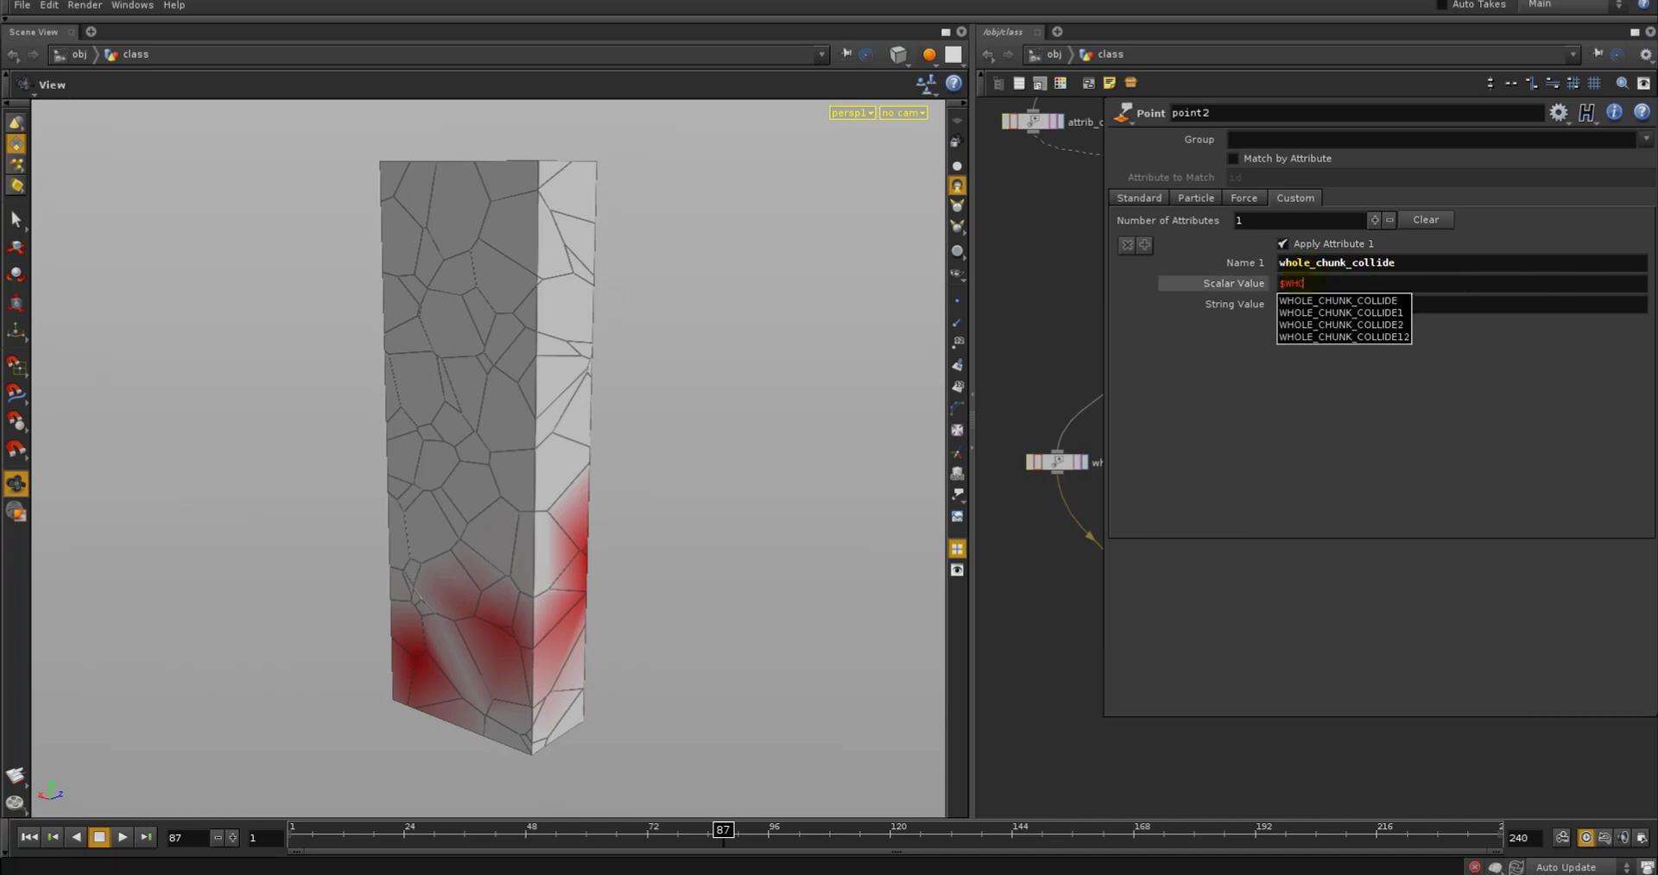
type("HUNK_COLLIDE")
key("Return")
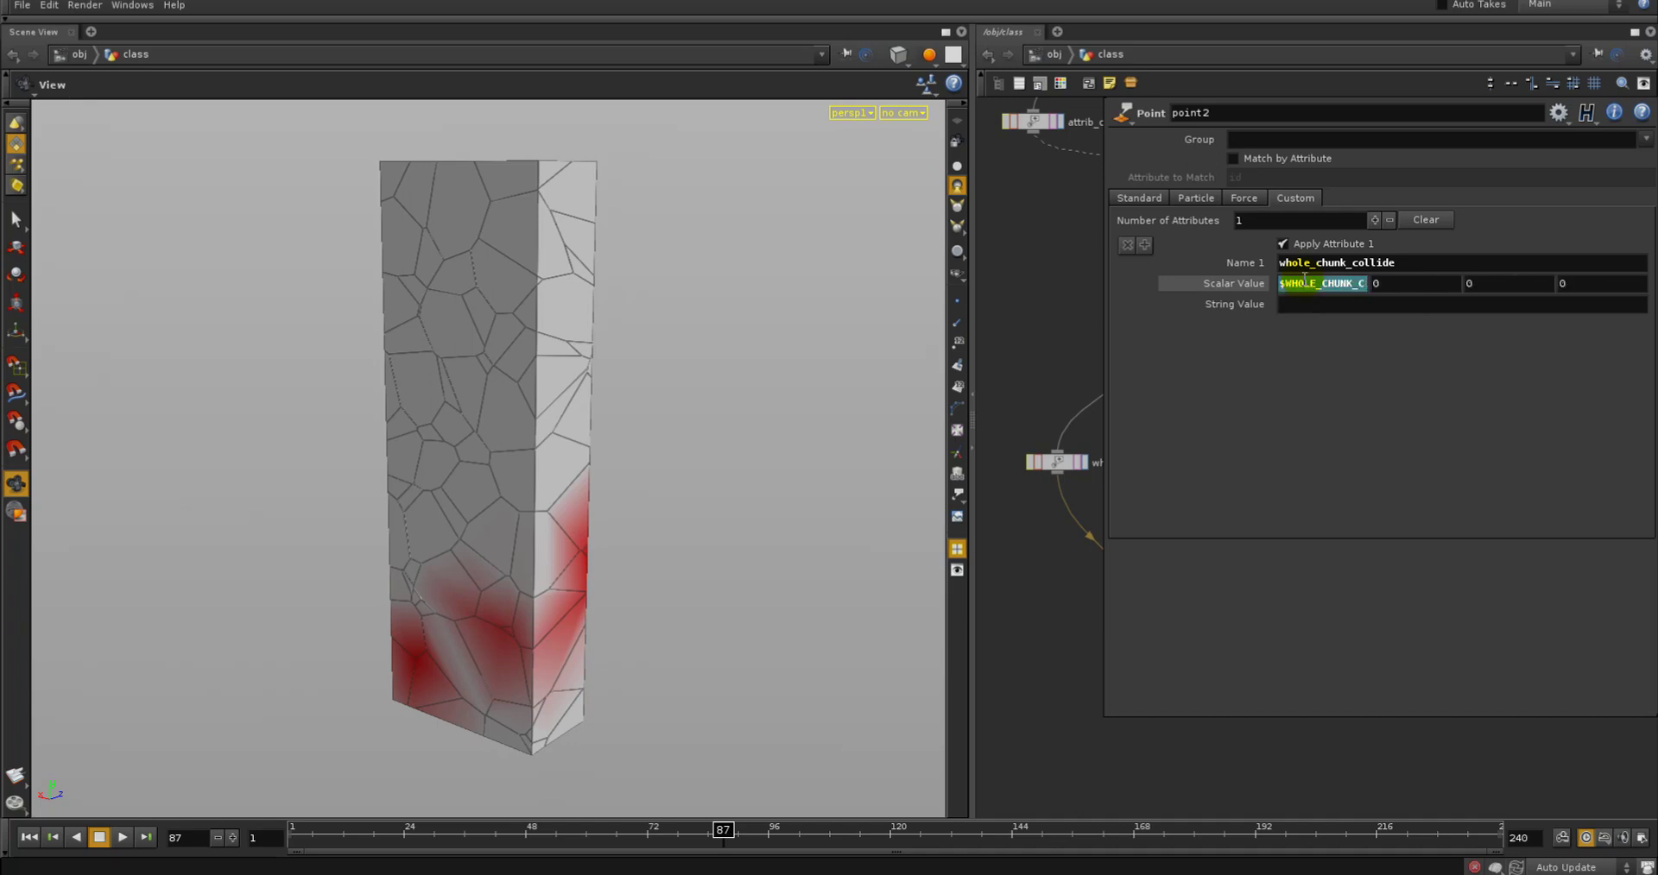
Append a Delete node after point2 and compare the node information of whole_chunk_collide_1 and whole_chunk_collide_0
left_click_drag(1105, 717, 1125, 531)
middle_click_drag(1276, 546, 1241, 649)
right_click_drag(1240, 650, 1213, 643)
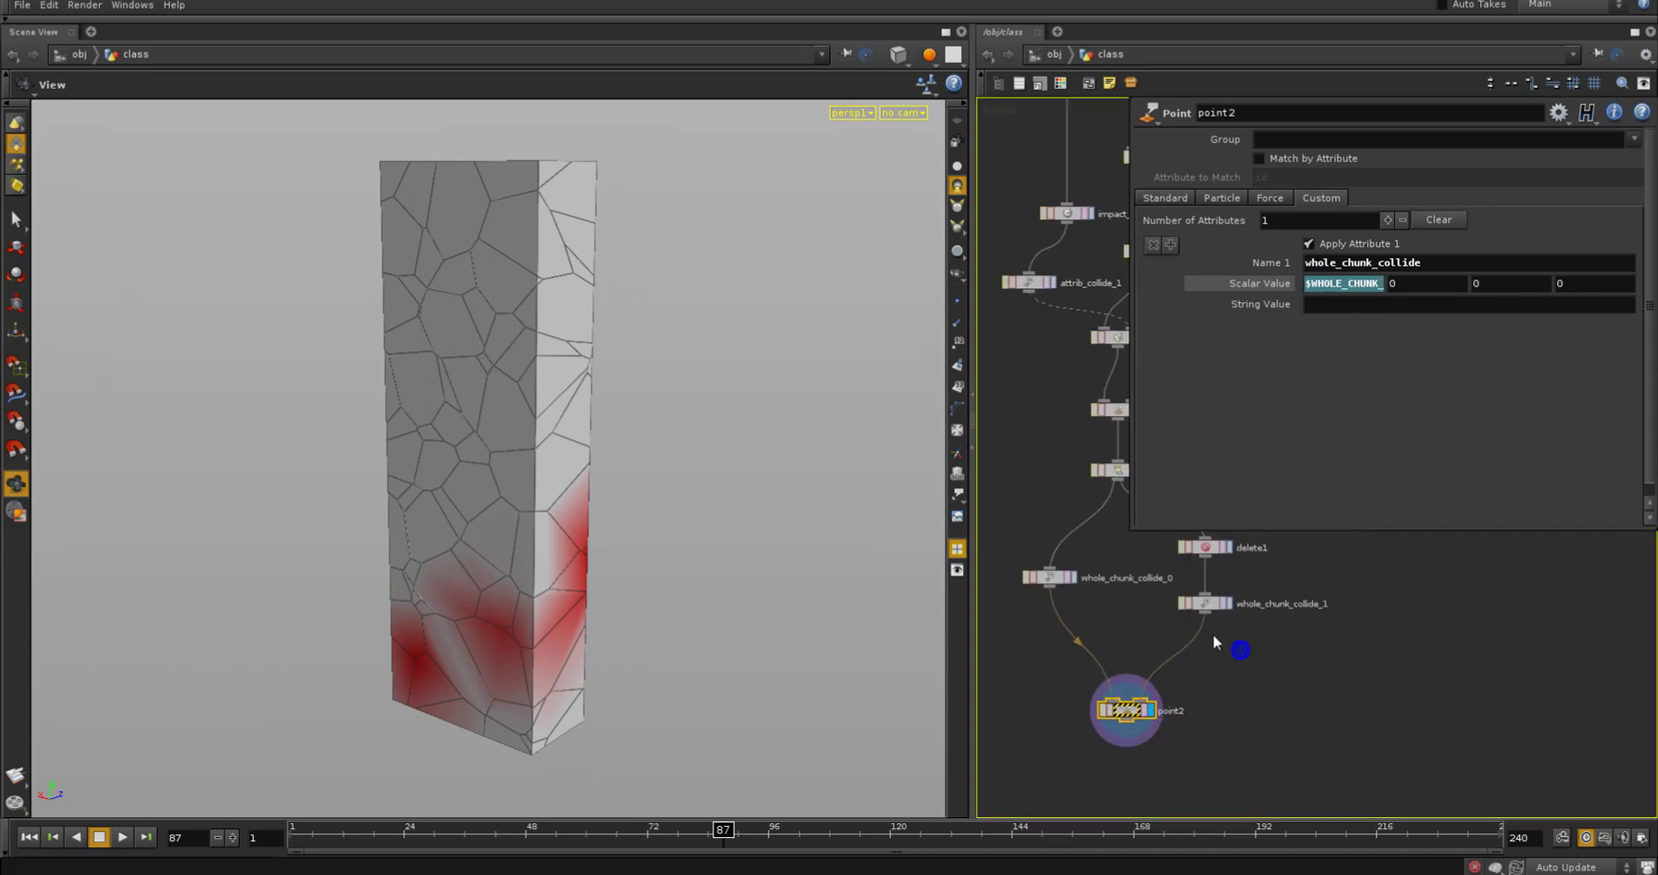
middle_click_drag(1213, 637, 1213, 629)
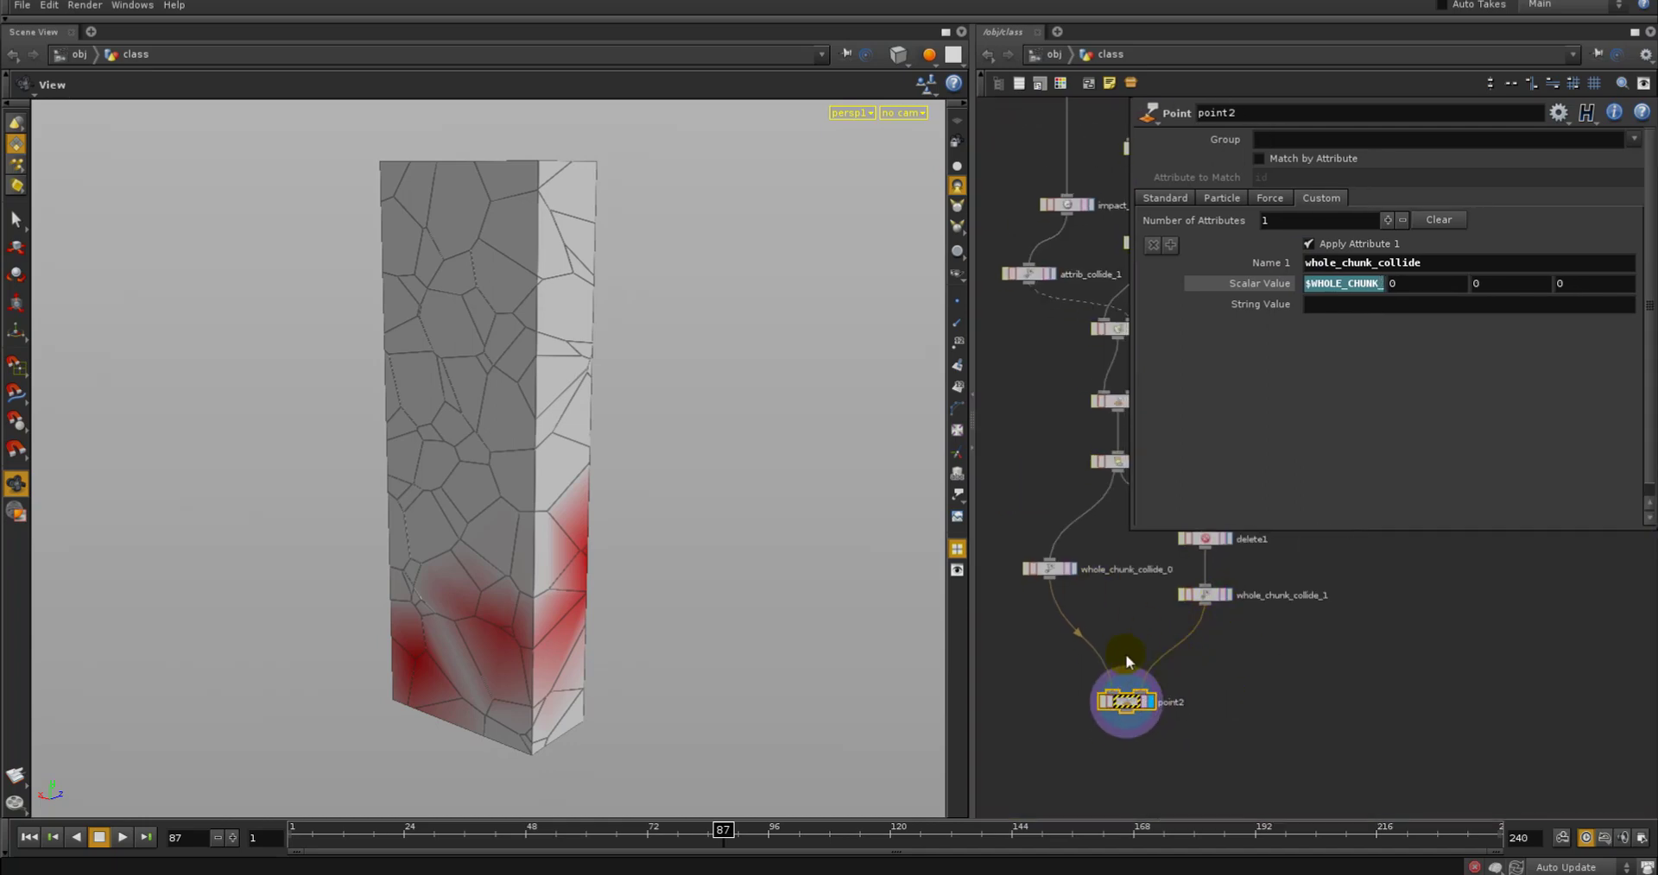
left_click(1128, 706)
key("Tab")
left_click(1299, 540)
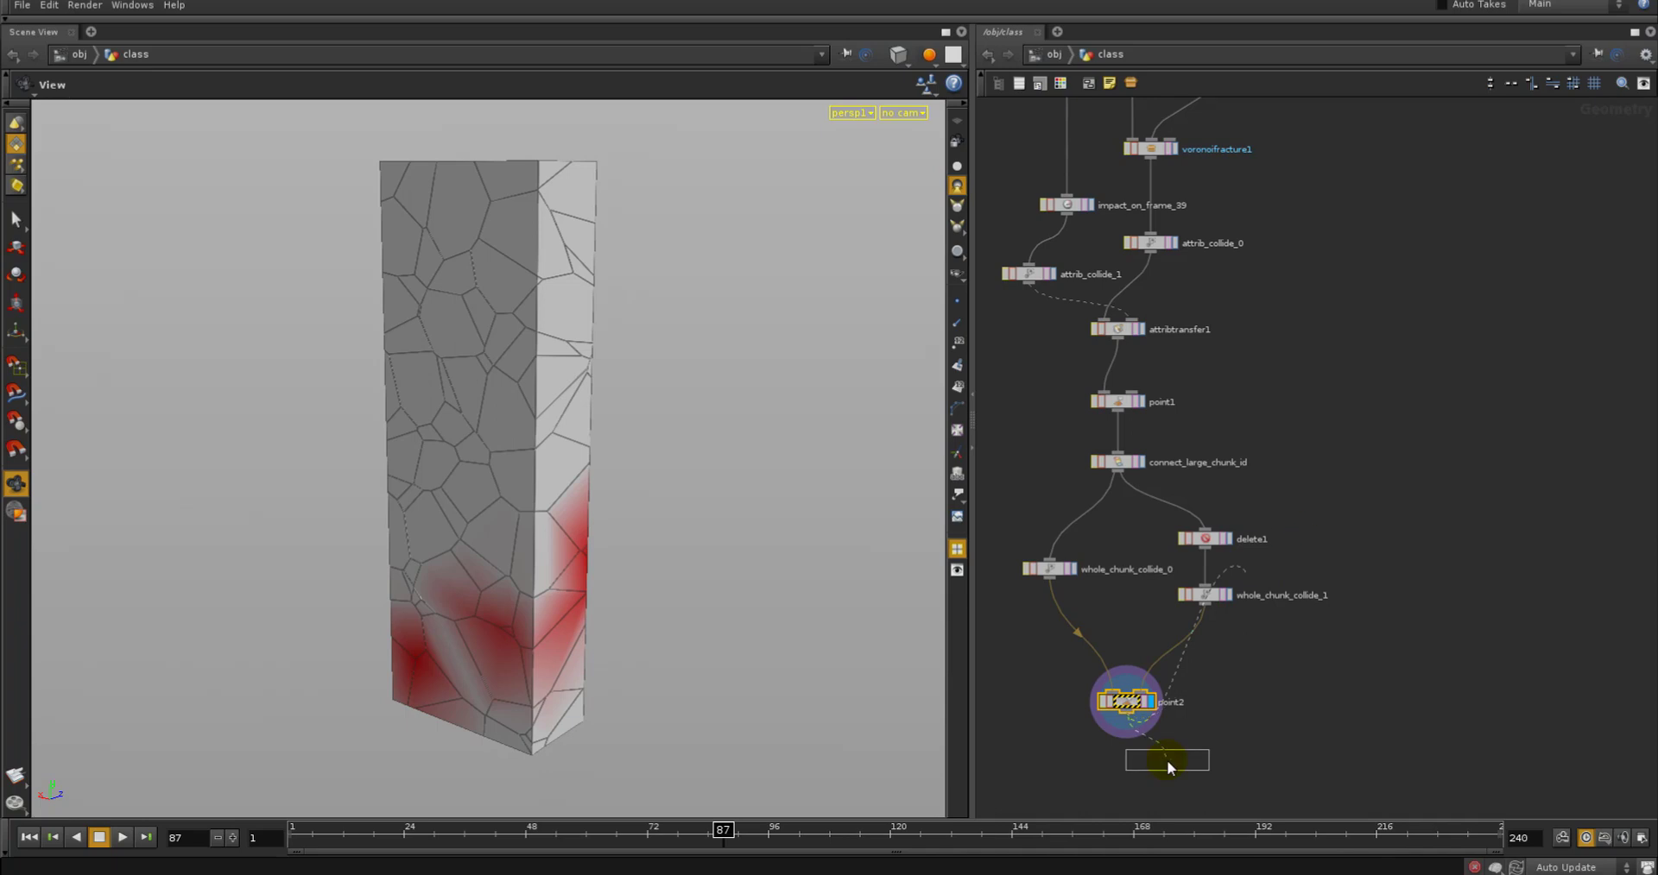
left_click(1141, 759)
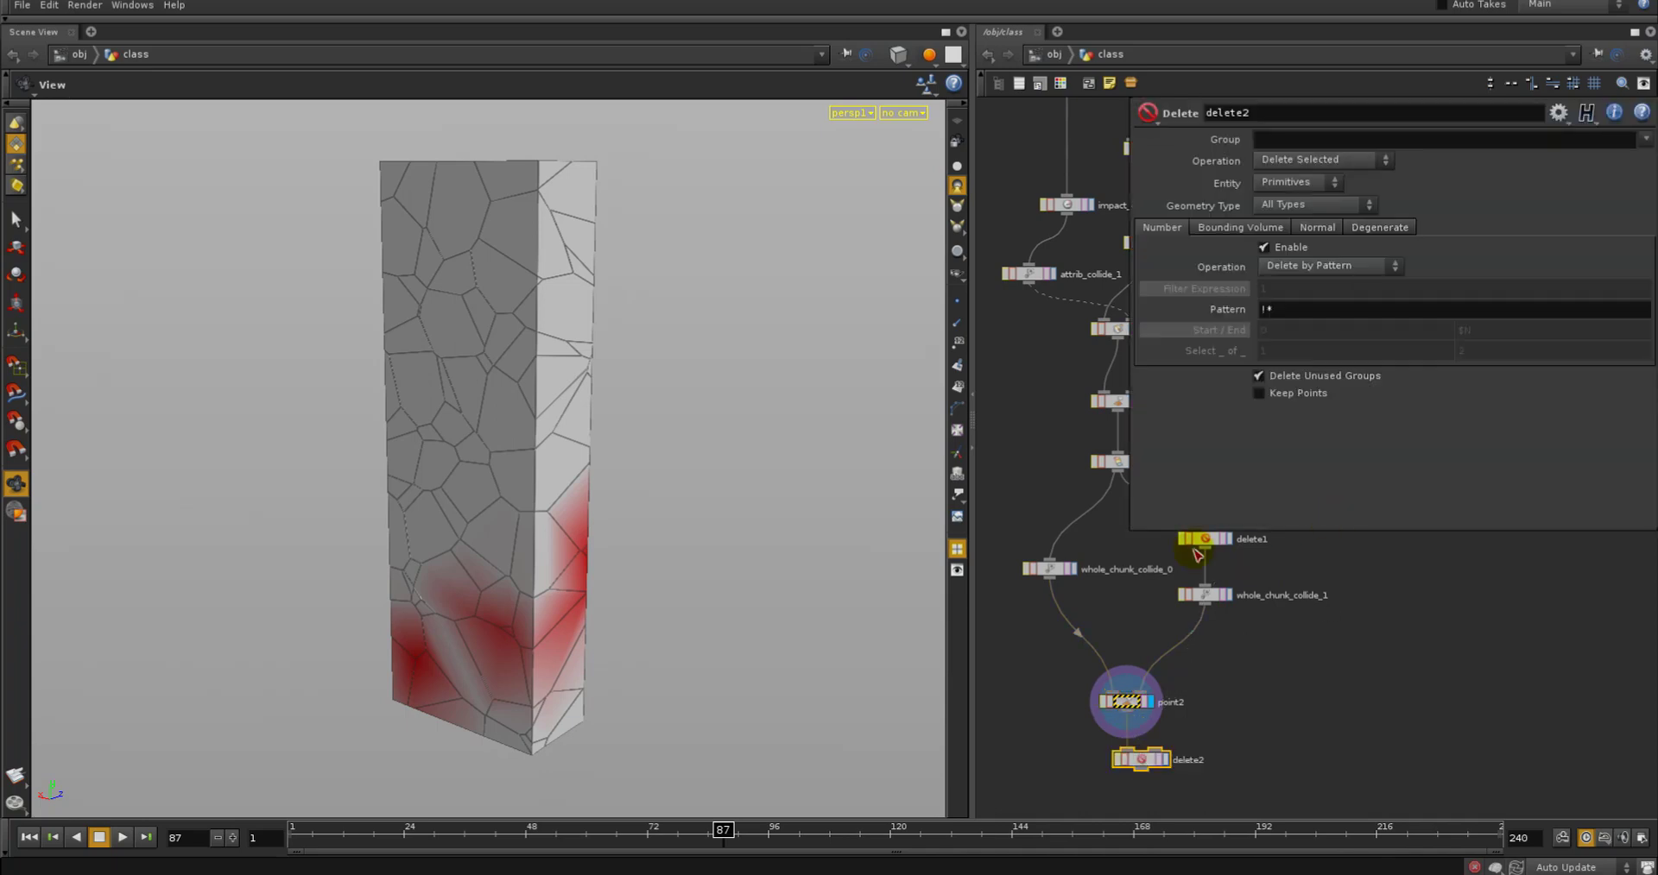
middle_click(1211, 598)
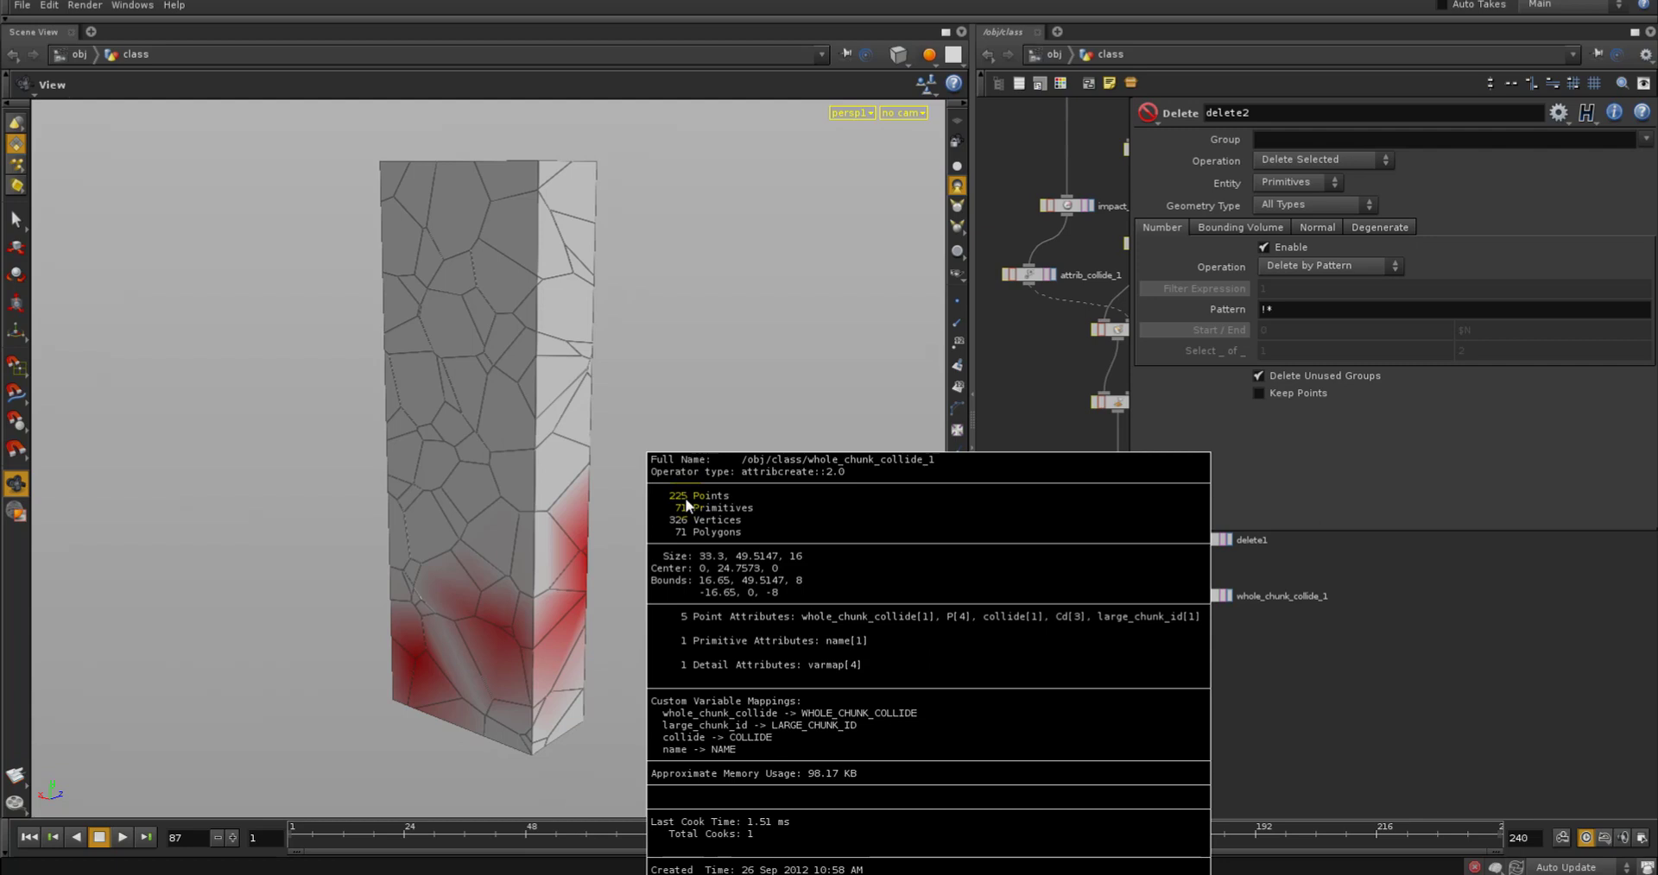
middle_click(1035, 572)
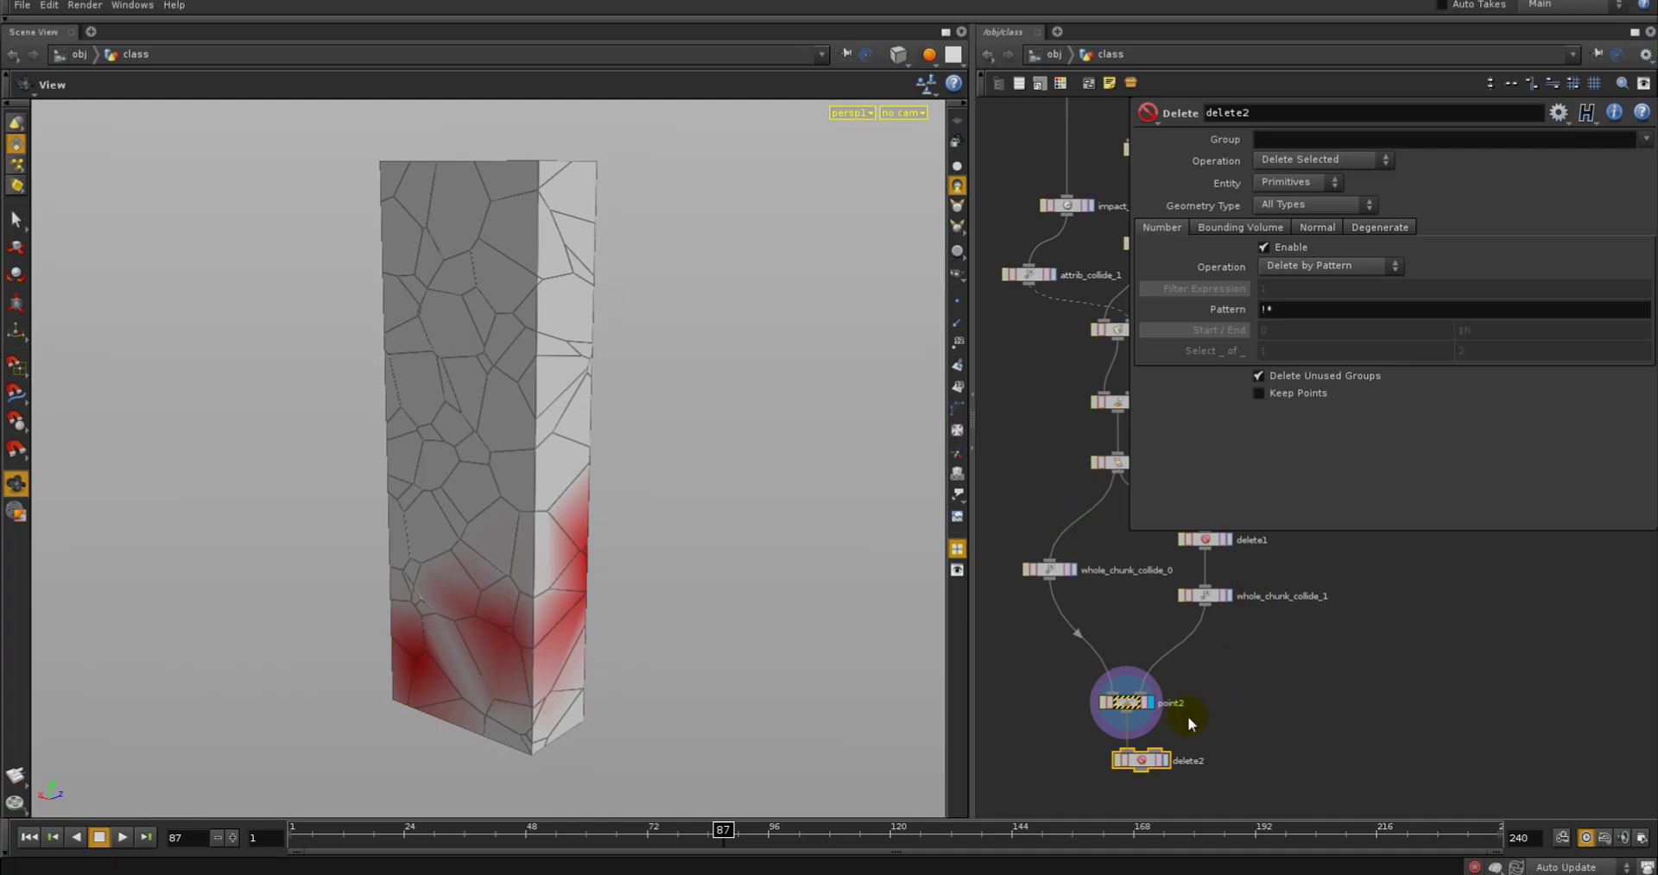
Display delete2 and make it delete primitives by expression, using $WHOLE_CHUNK_COLLIDE as the filter
left_click(1301, 267)
left_click(1298, 315)
left_click(1295, 288)
type("$")
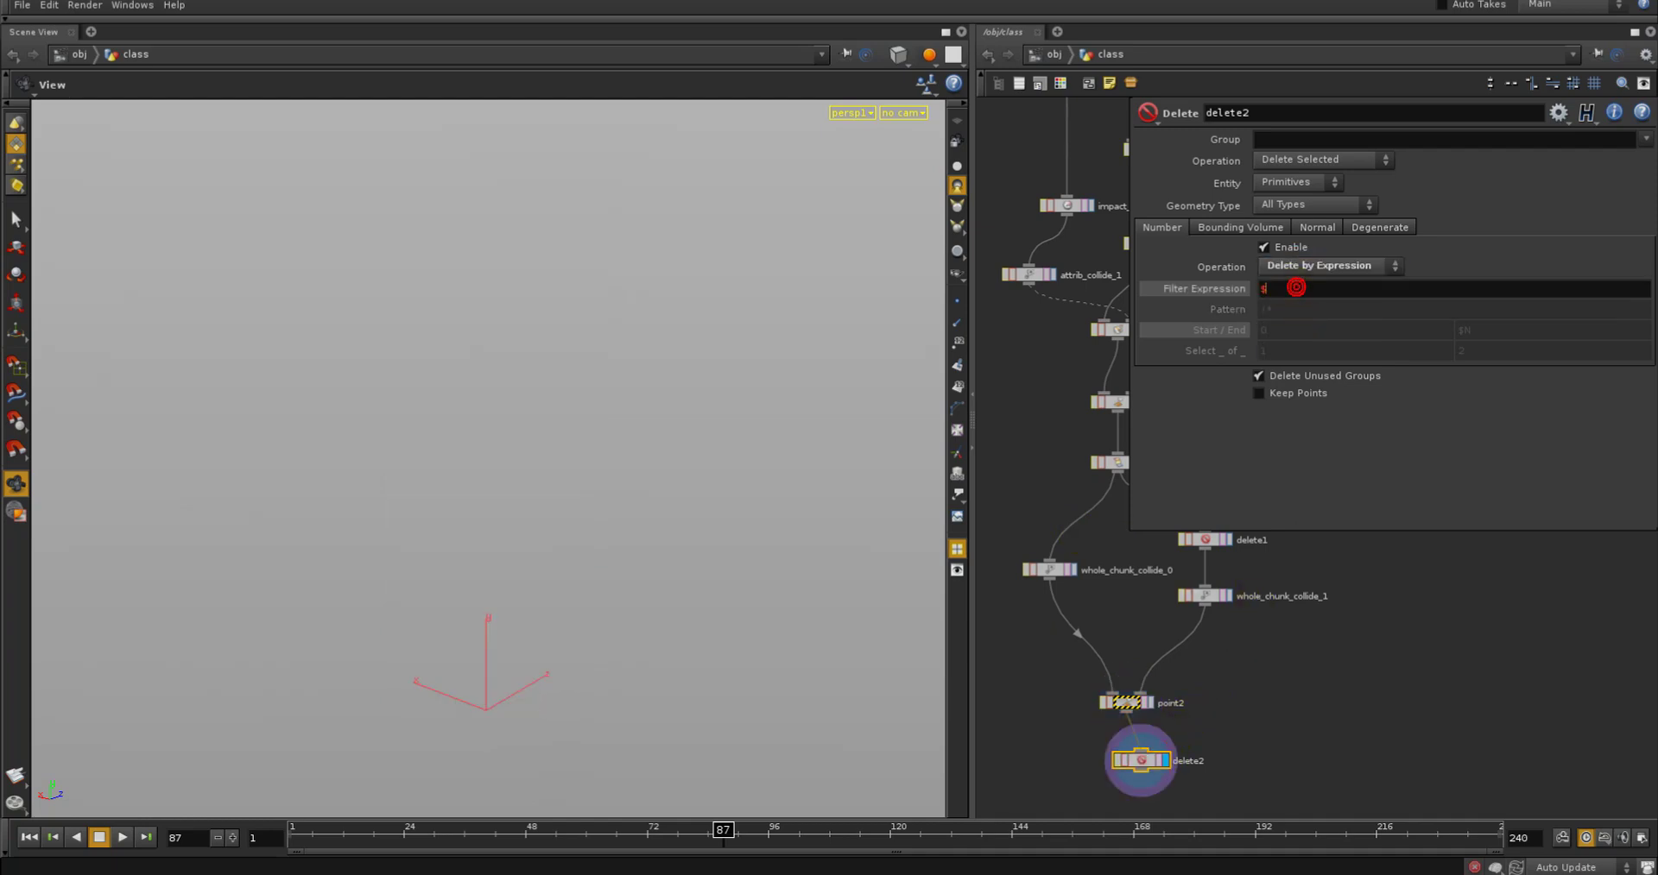
type("WHOLE+_CHUNK_COLLIDE")
key("Return")
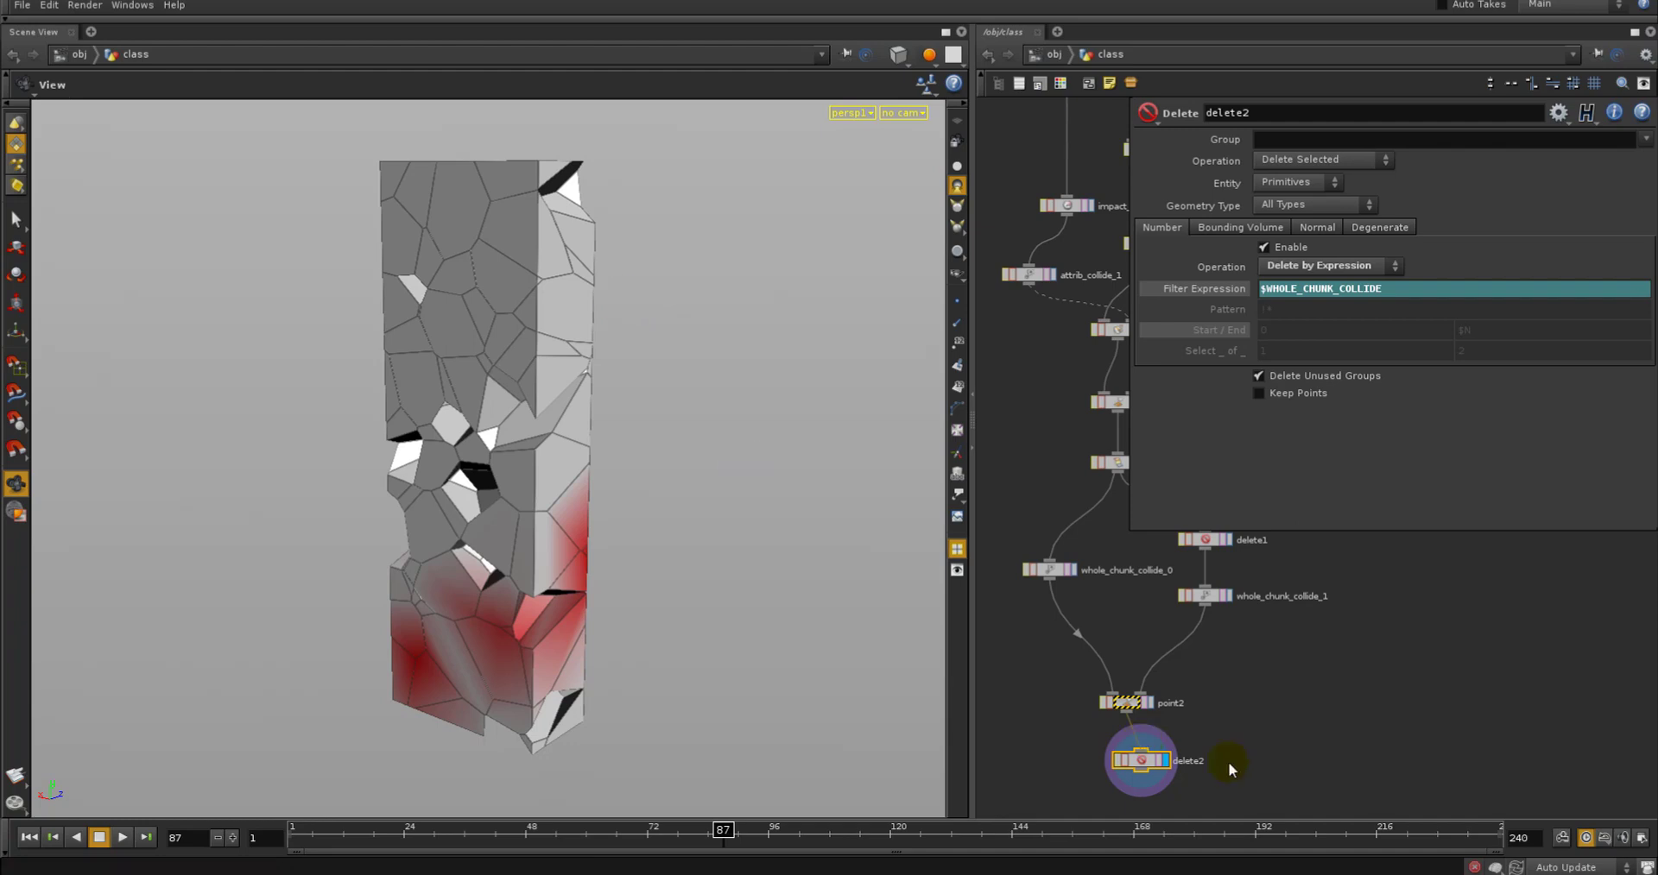
Review point2's settings and read the help description of its Match by Attribute option
left_click(1127, 706)
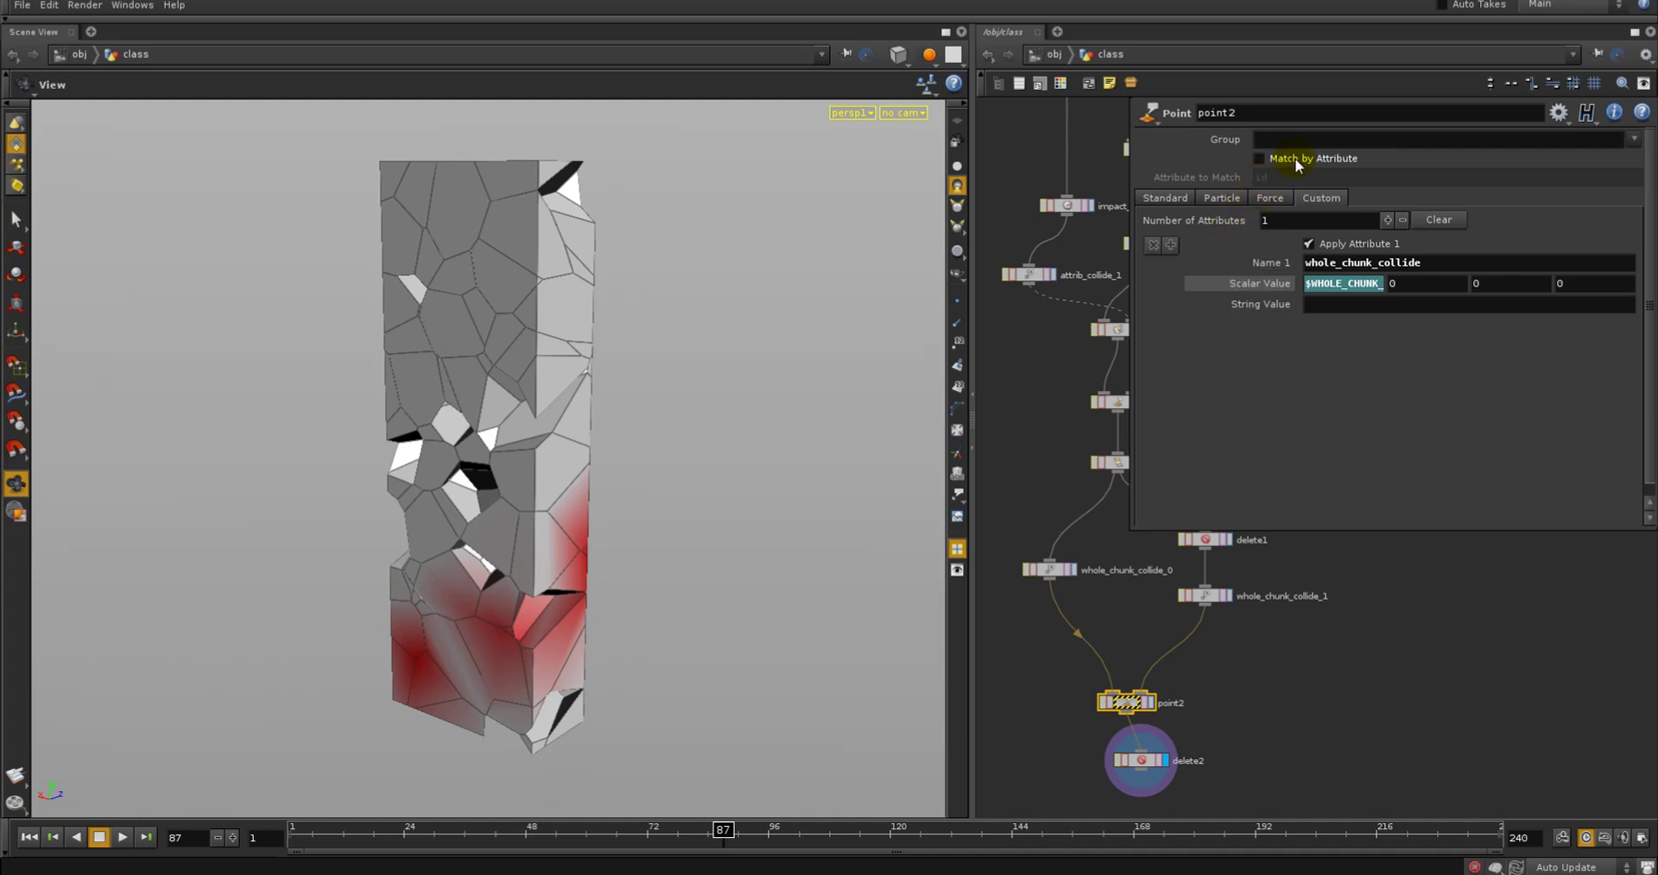
mouse_move(1293, 158)
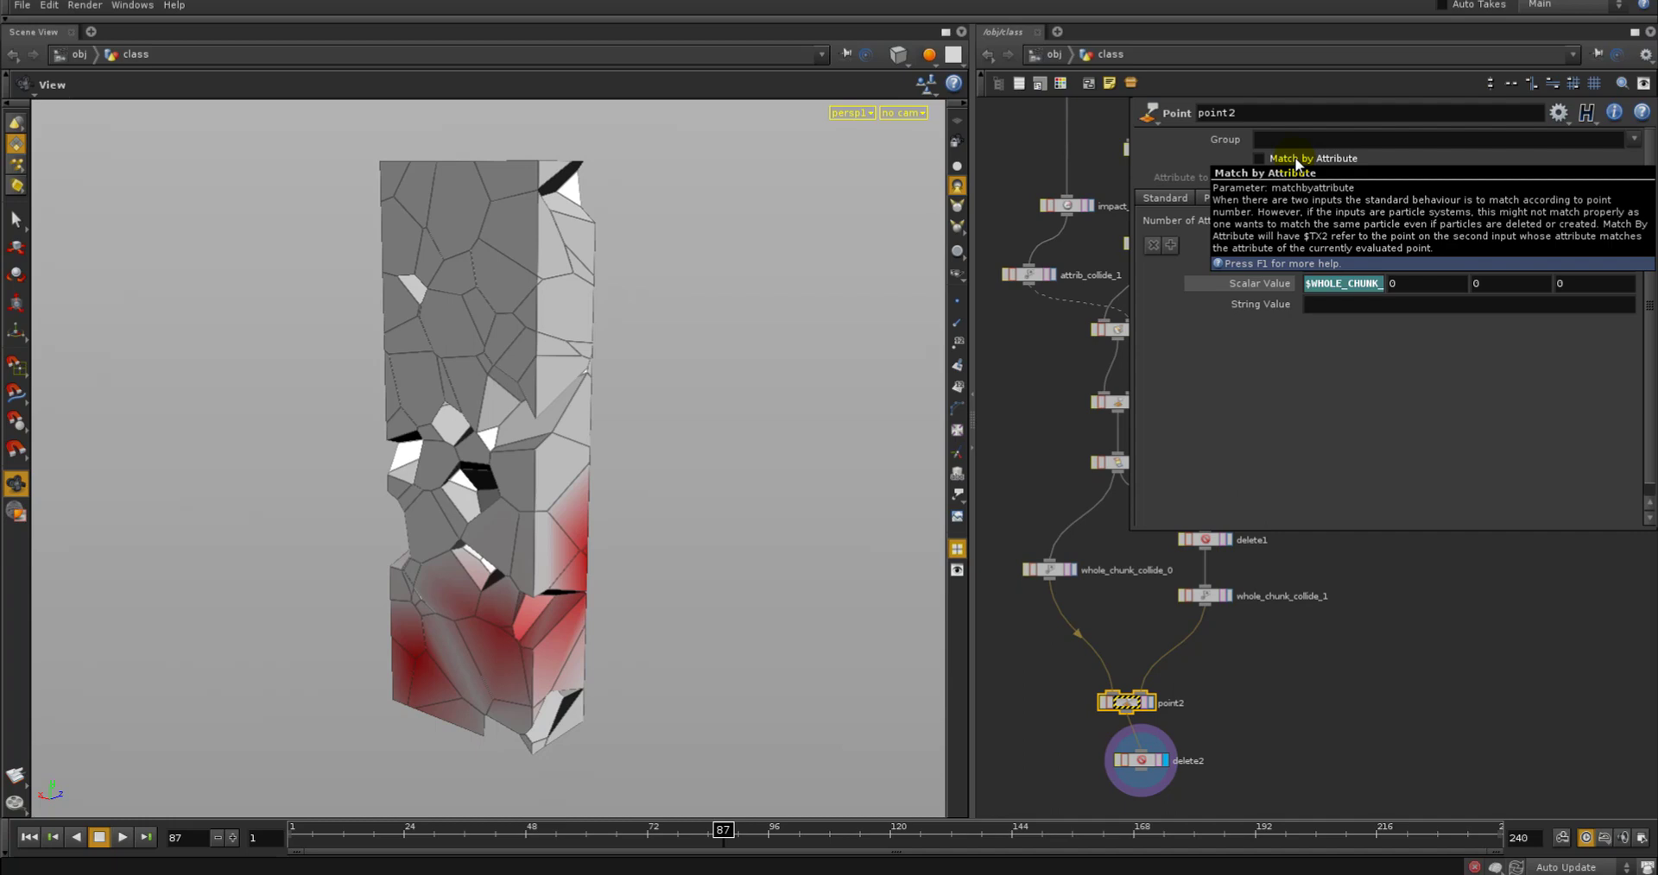
middle_click_drag(1310, 612, 1310, 656)
right_click_drag(1310, 656, 1306, 645)
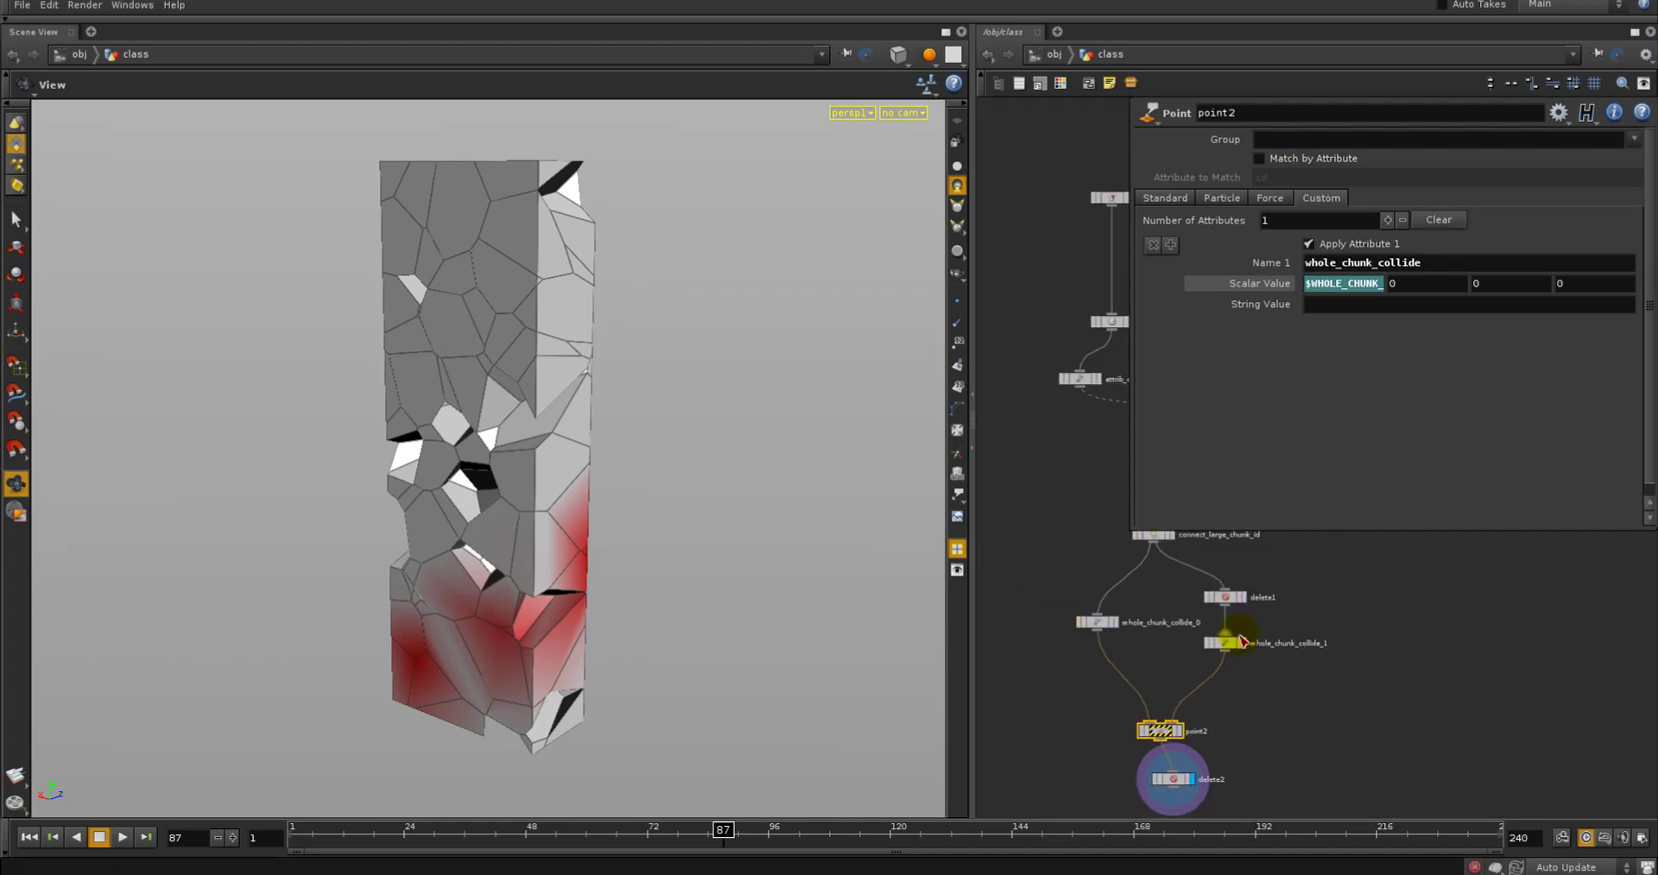
Enable attribute matching on point2 and set the attribute to match to large_chunk_id
middle_click_drag(1241, 642, 1162, 616)
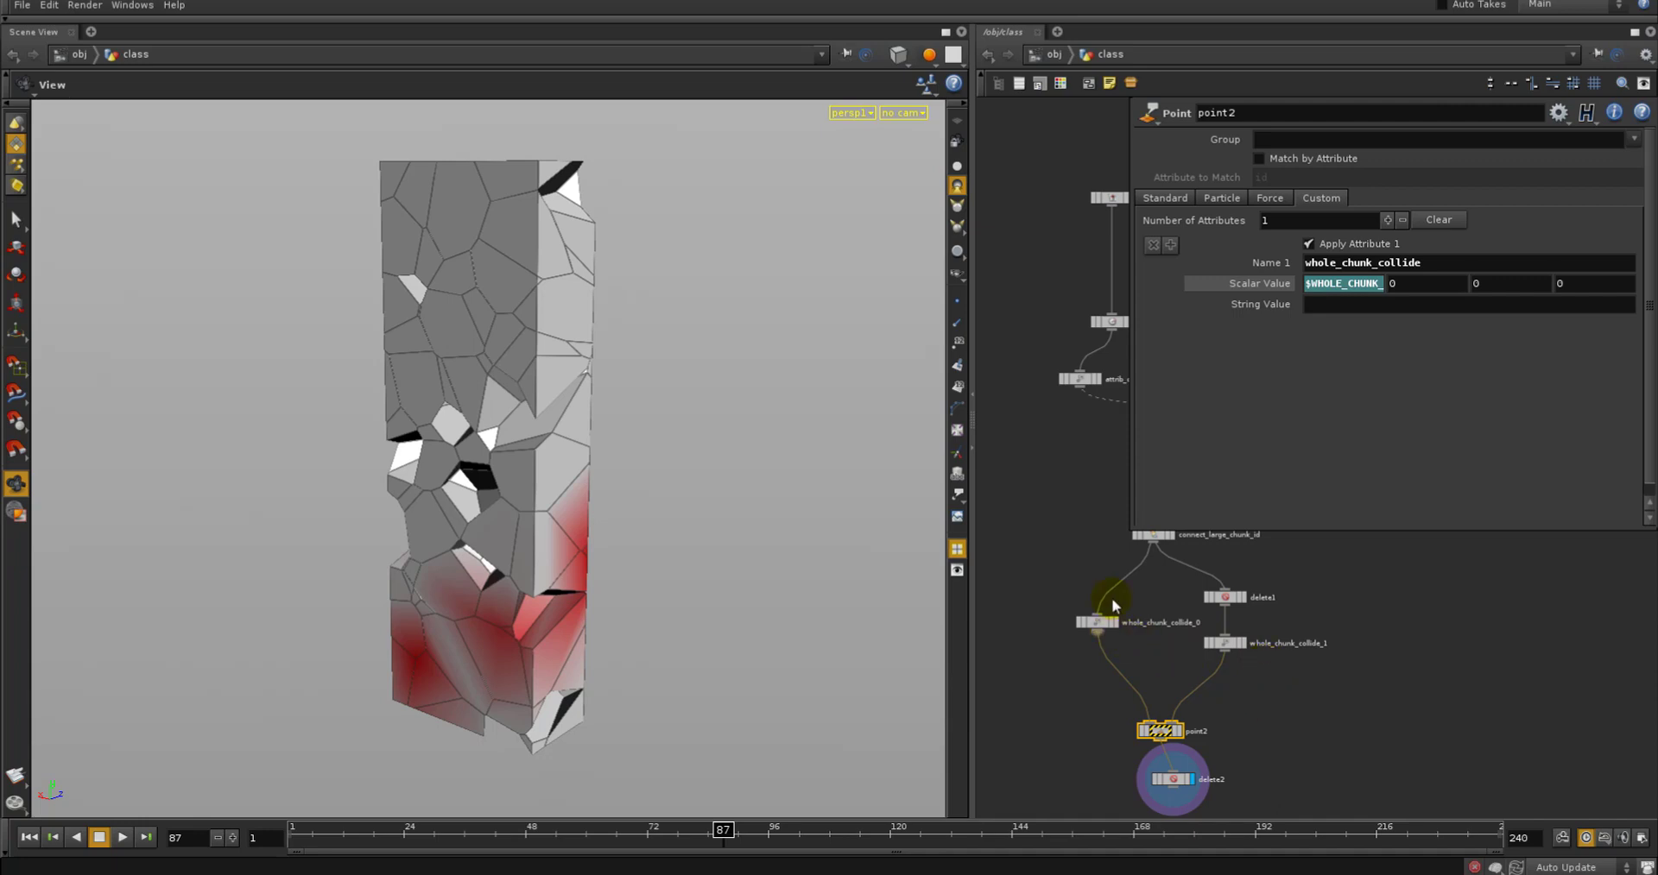
double_click(1293, 177)
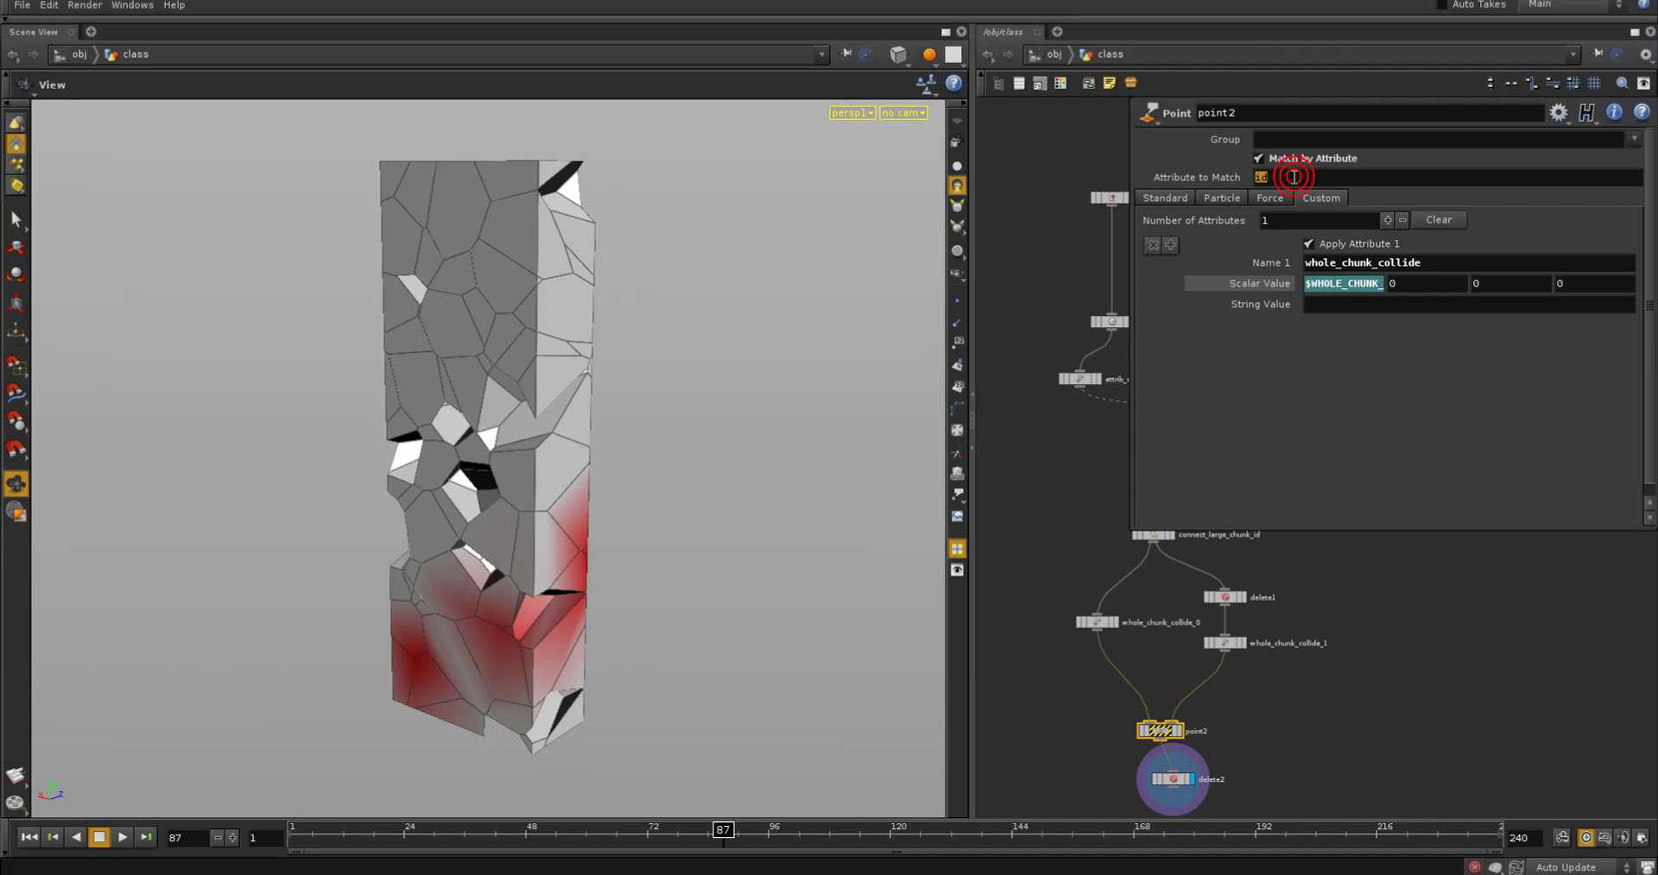
type("large_chunk_id")
key("Return")
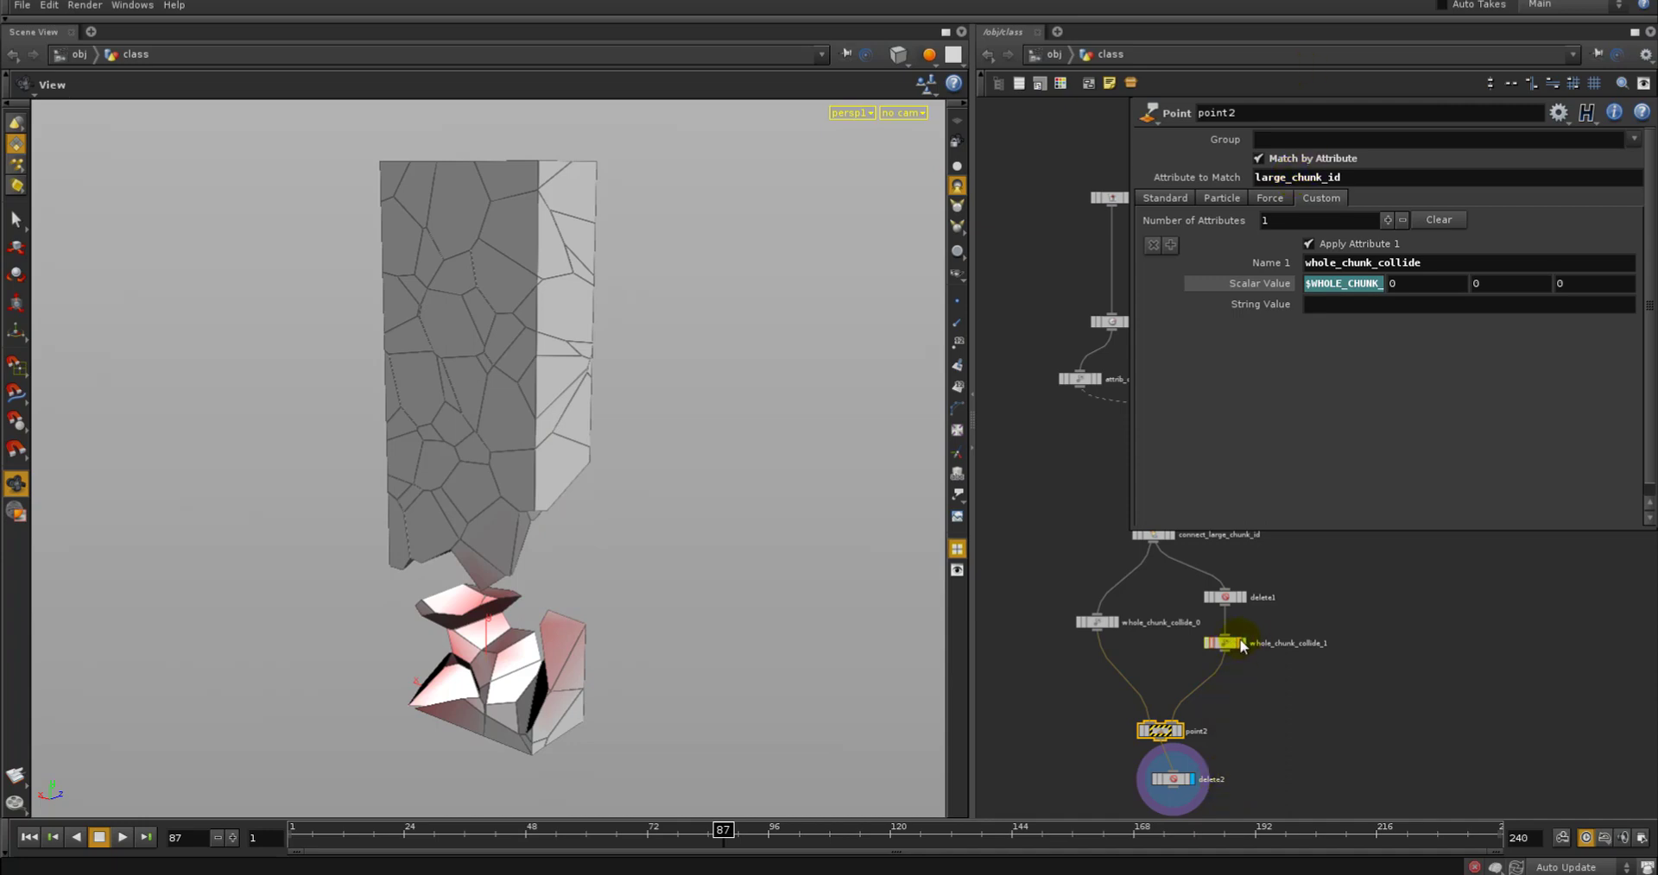
middle_click_drag(1265, 774, 1262, 724)
left_click(1249, 283)
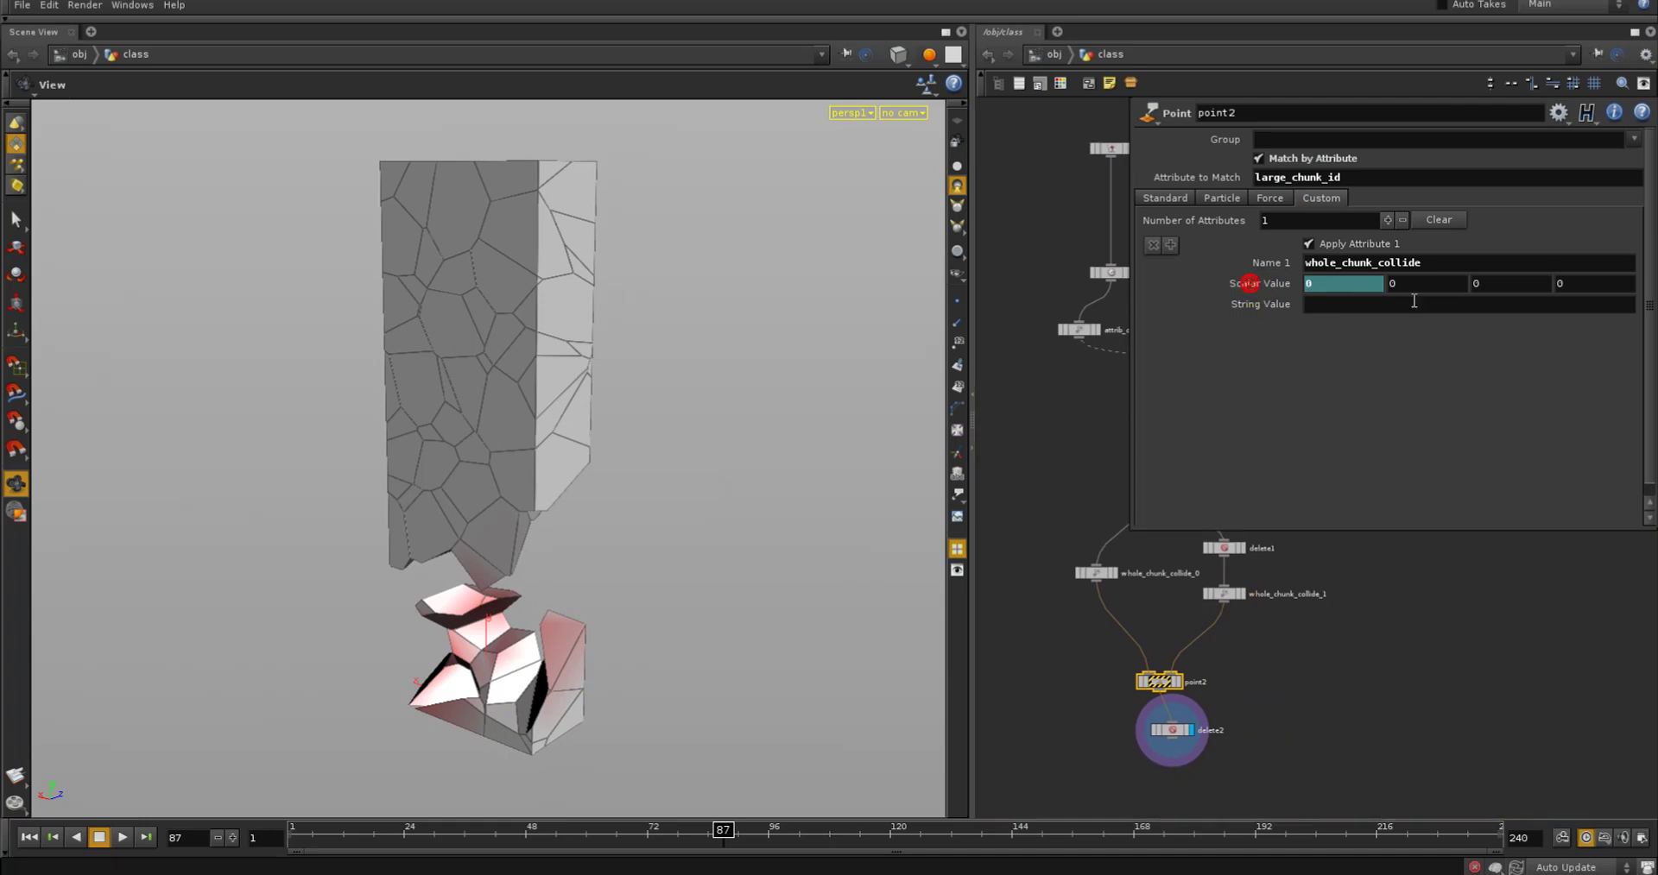
Set delete2's operation to Delete Non-Selected so the primitives matching $WHOLE_CHUNK_COLLIDE are kept
left_click(1172, 730)
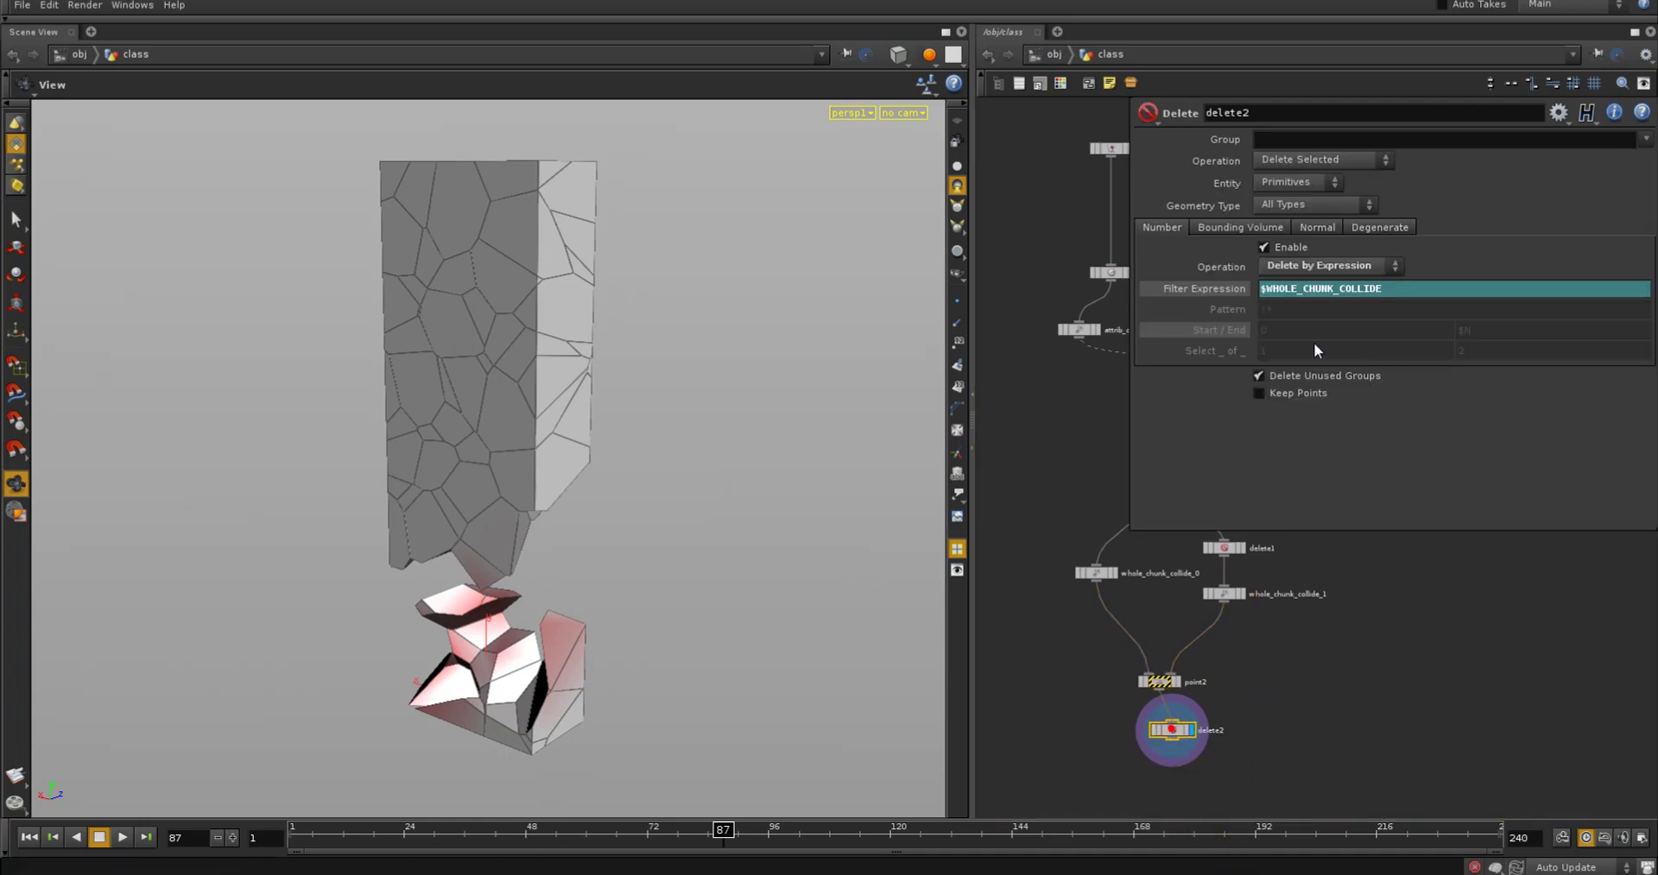
left_click(1325, 163)
left_click(1318, 184)
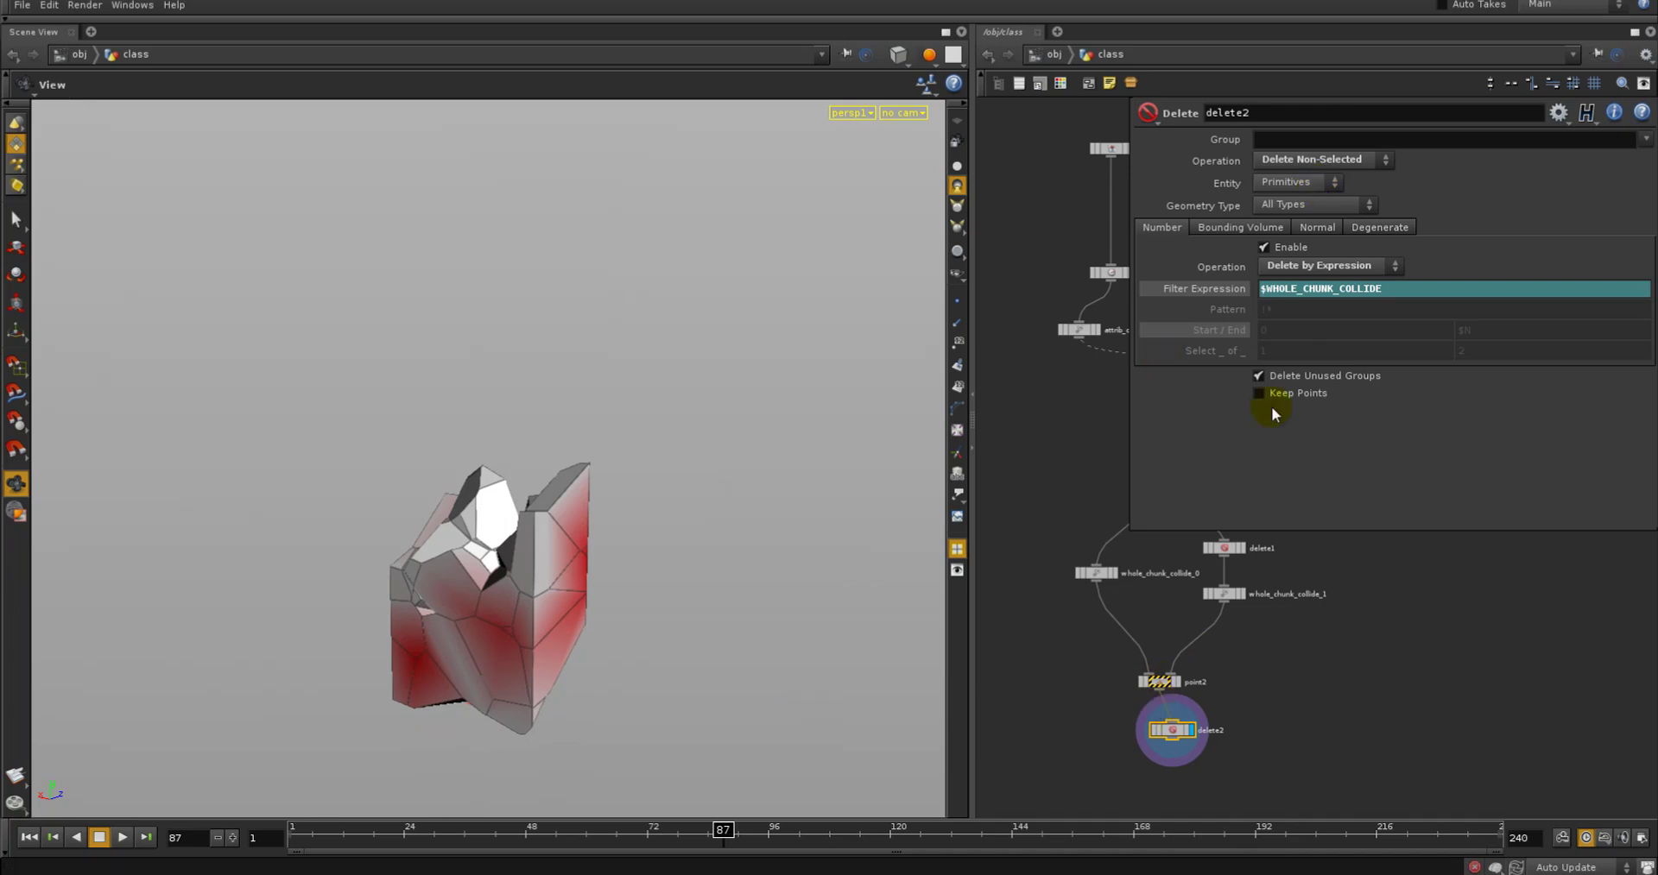
left_click(1371, 732)
middle_click_drag(1218, 638, 1210, 651)
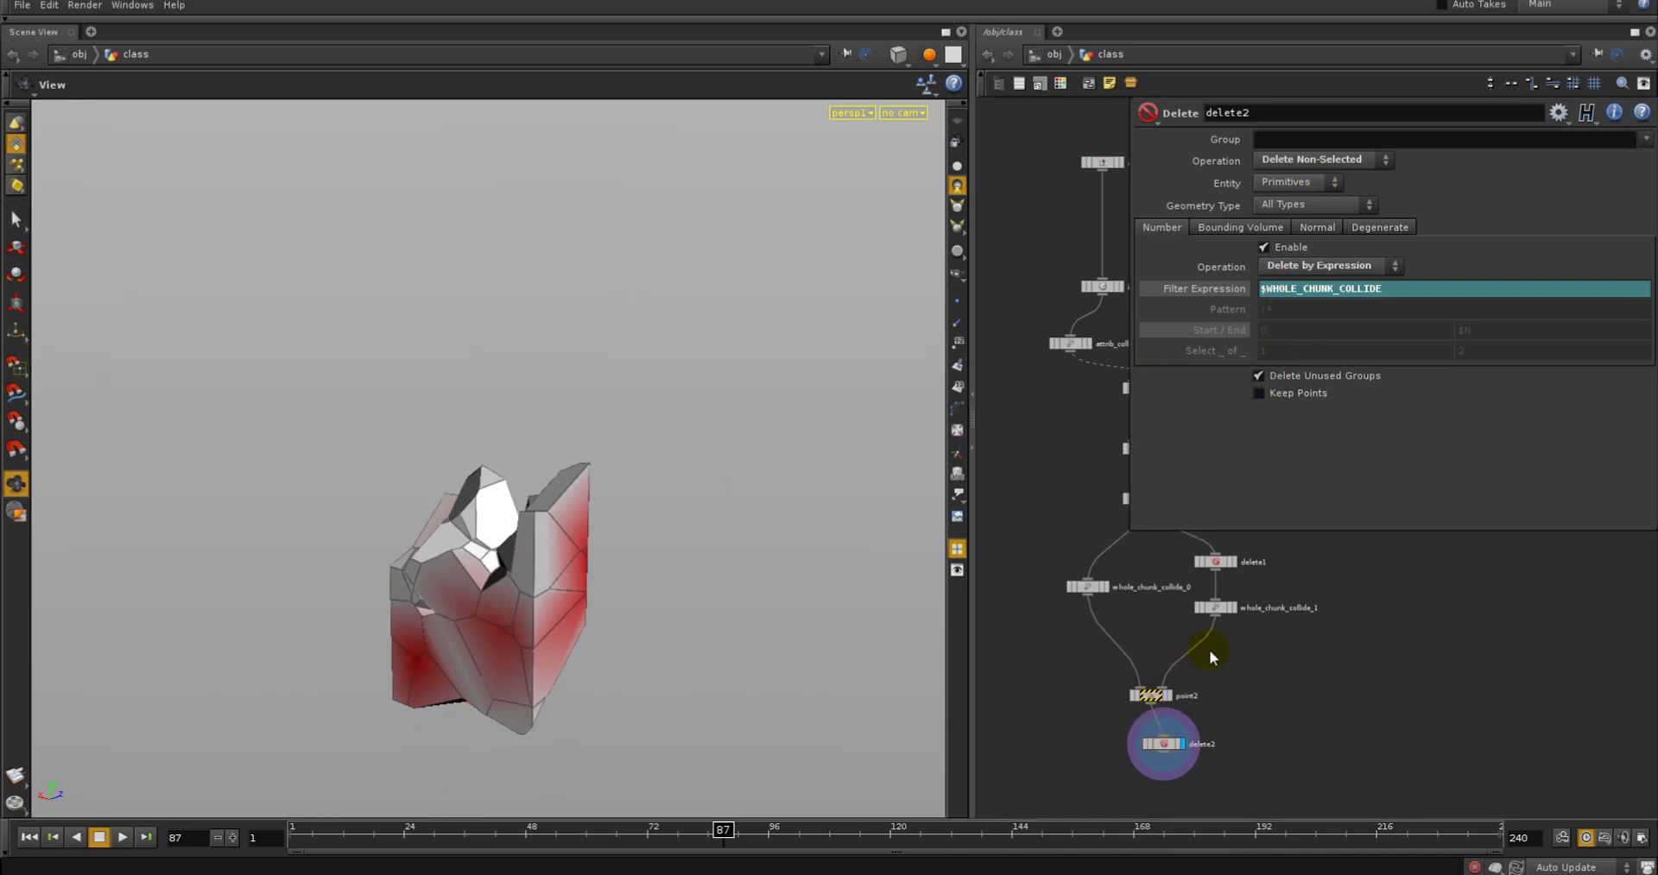
Move delete2 aside and insert a Point node on the wire between point2 and delete2
left_click_drag(1175, 594, 1177, 597)
left_click_drag(1222, 672, 1012, 728)
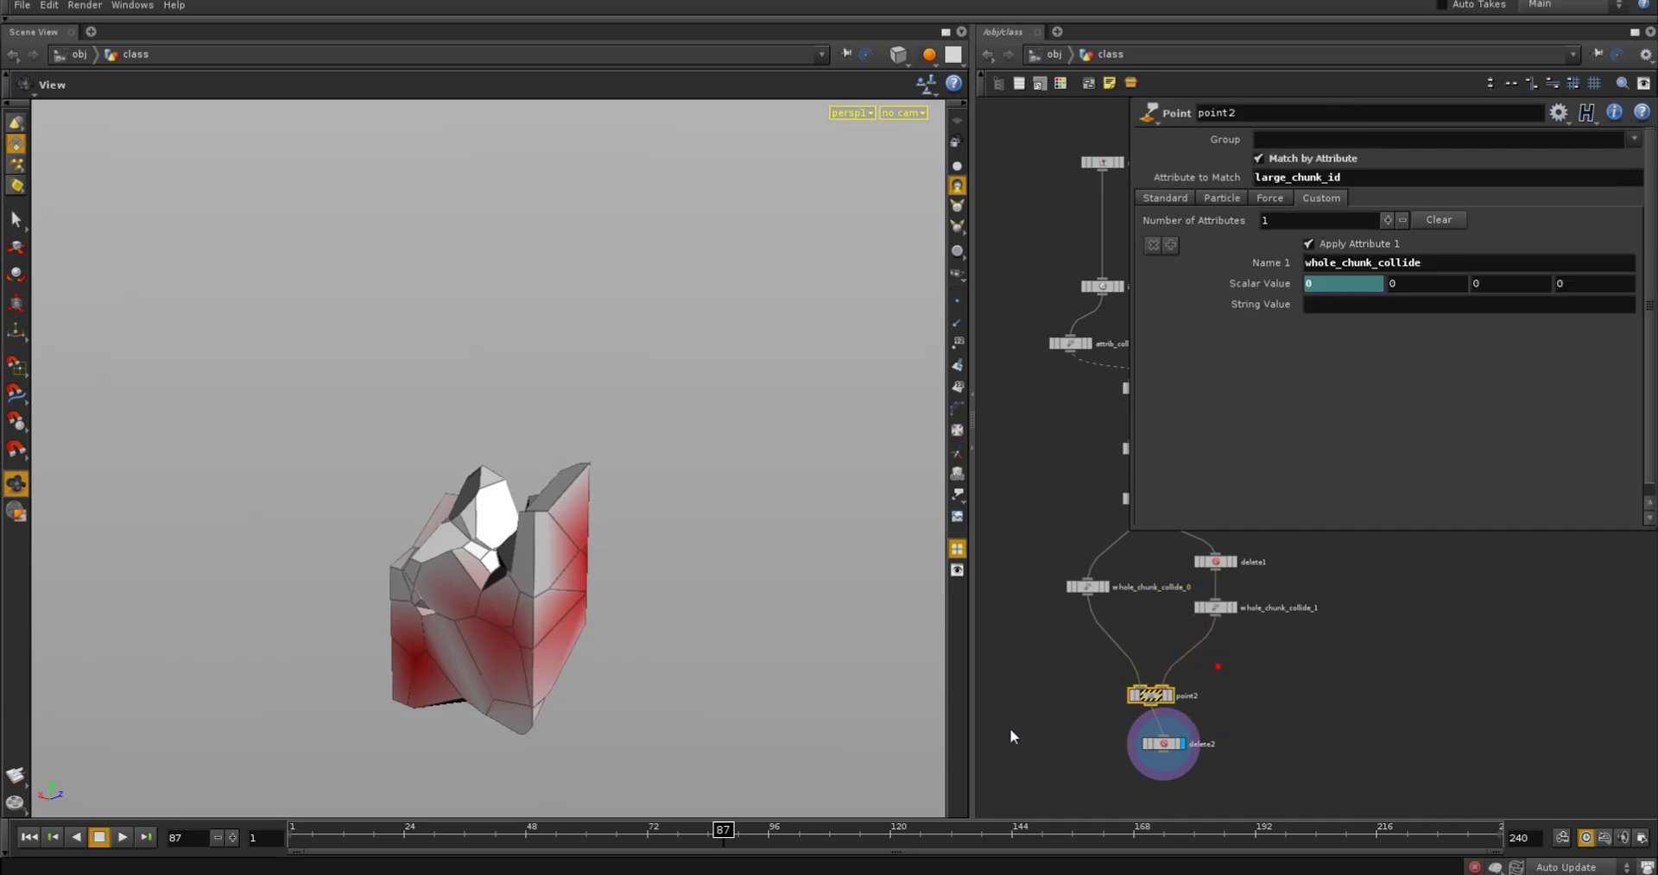
left_click(1254, 716)
left_click_drag(1161, 746, 1115, 774)
middle_click_drag(1185, 764, 1183, 763)
key("Tab")
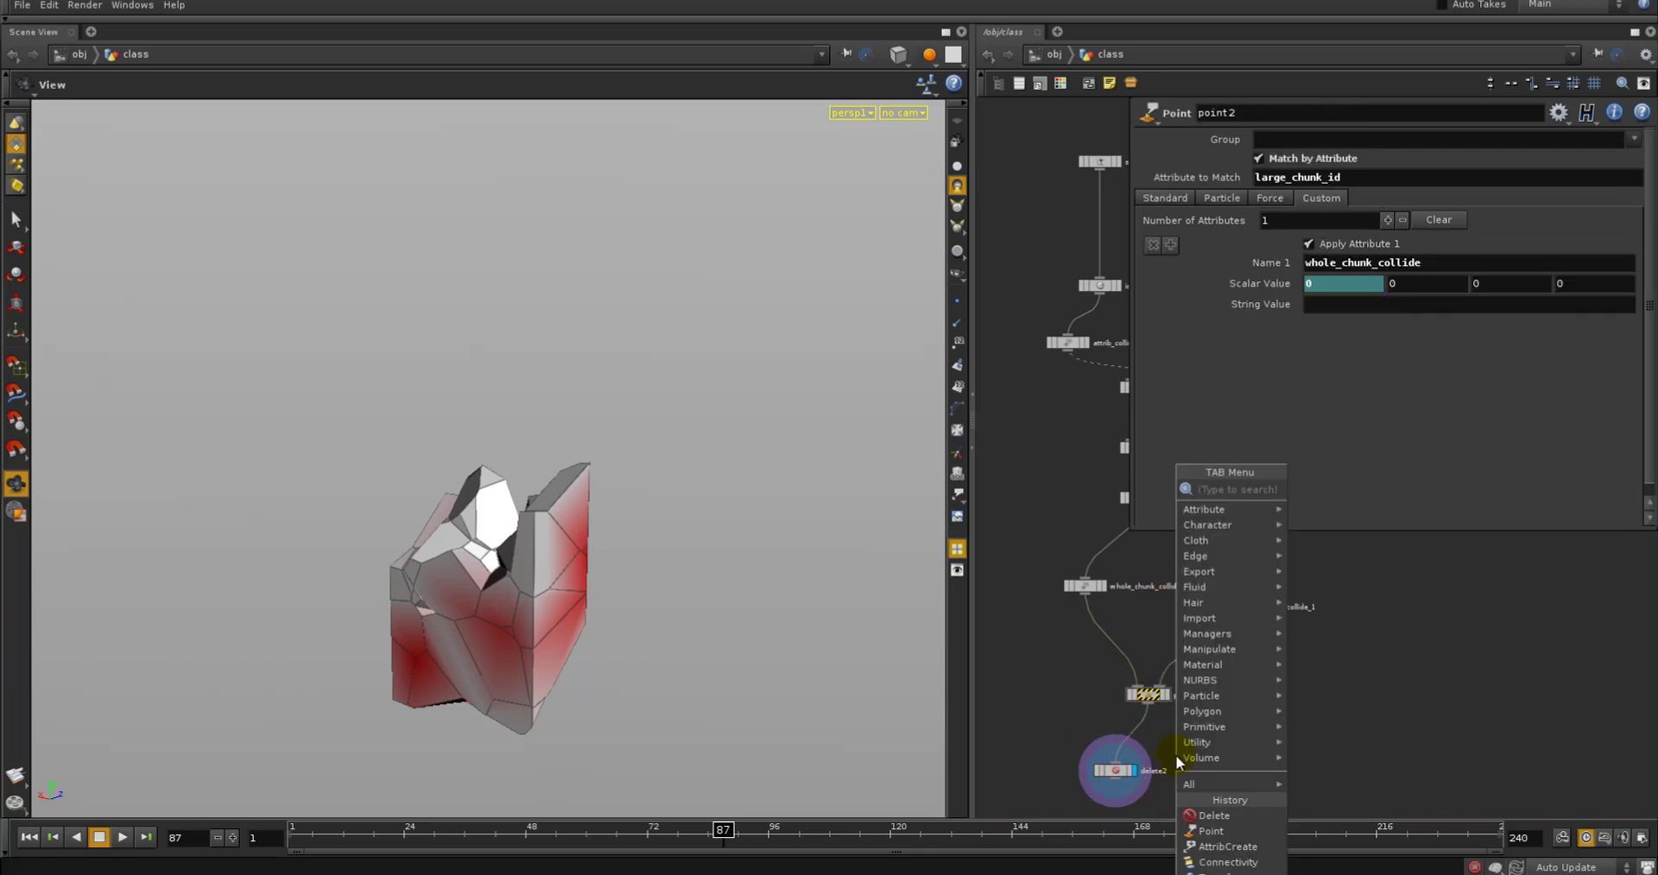
type("point")
left_click(1309, 489)
left_click(1125, 744)
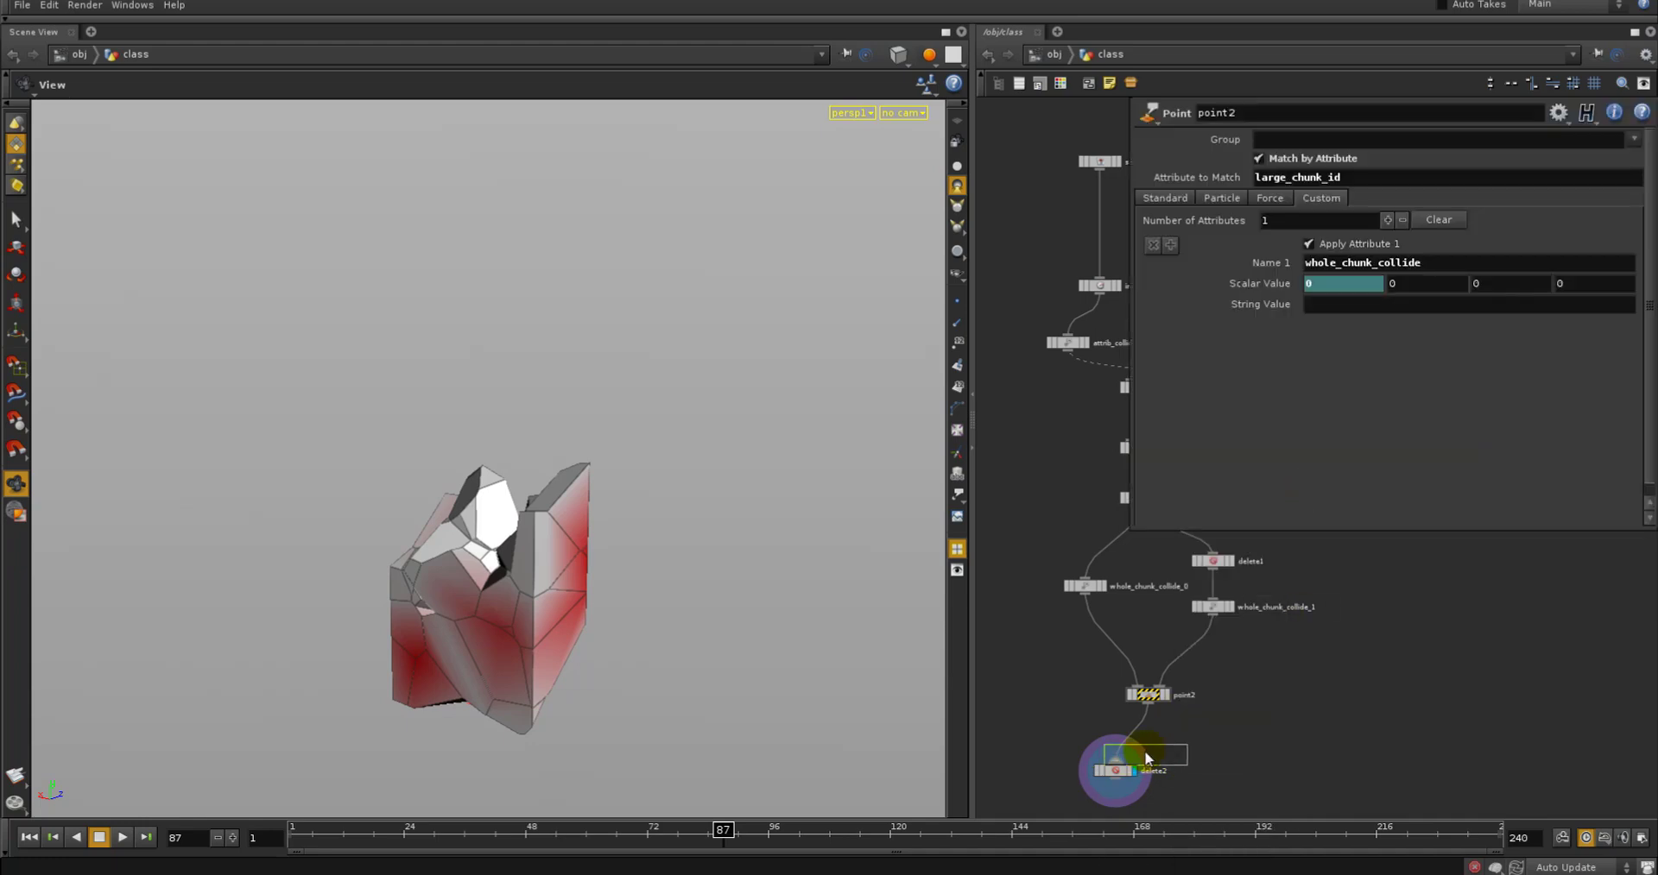
Add color on point3 with red set to 1 and green set to 1 - $WHOLE_CHUNK_COLLIDE
left_click(1226, 281)
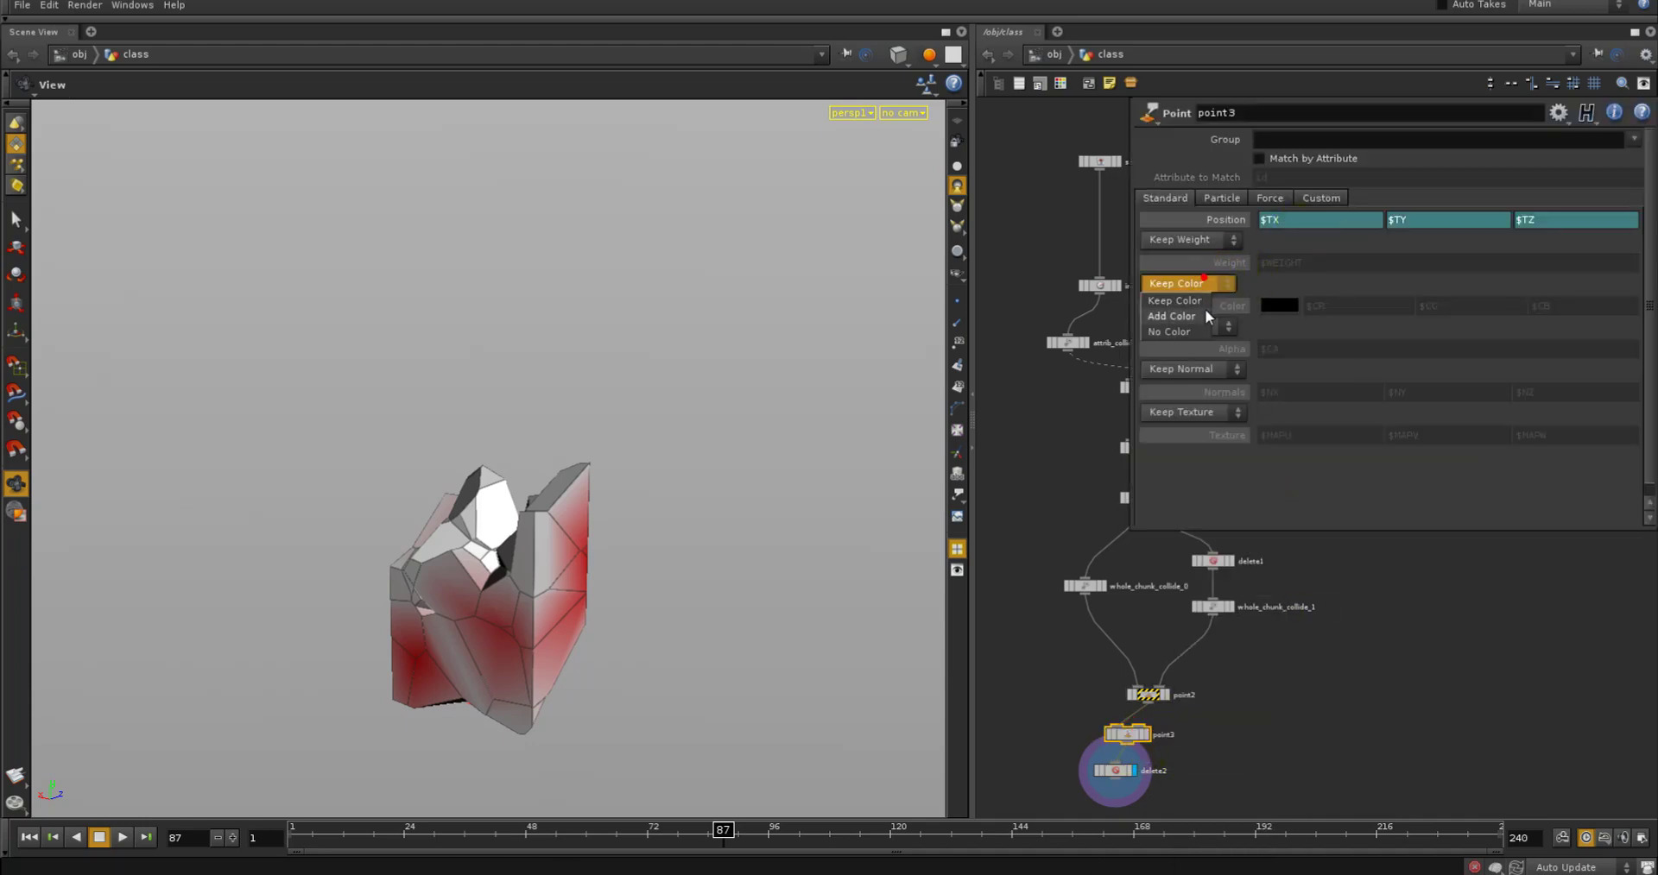
left_click(1325, 309)
left_click(1209, 316)
left_click(1334, 305)
type("1 -")
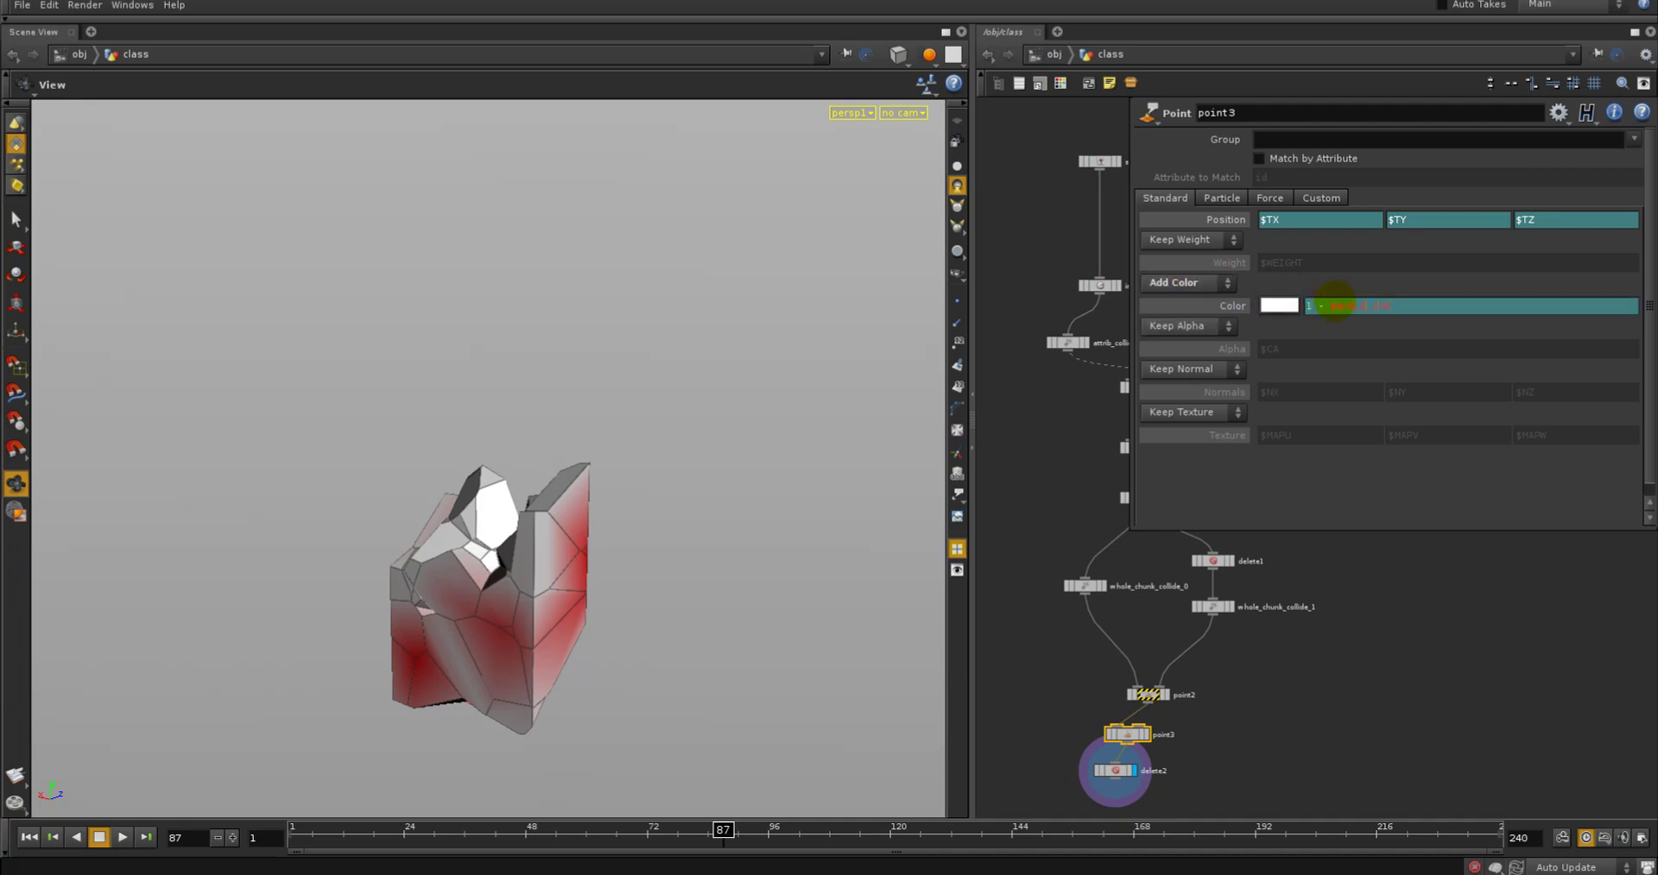
key("Return")
Copy point3's green color channel into blue as a relative reference and display point3 in the viewport
right_click(1443, 310)
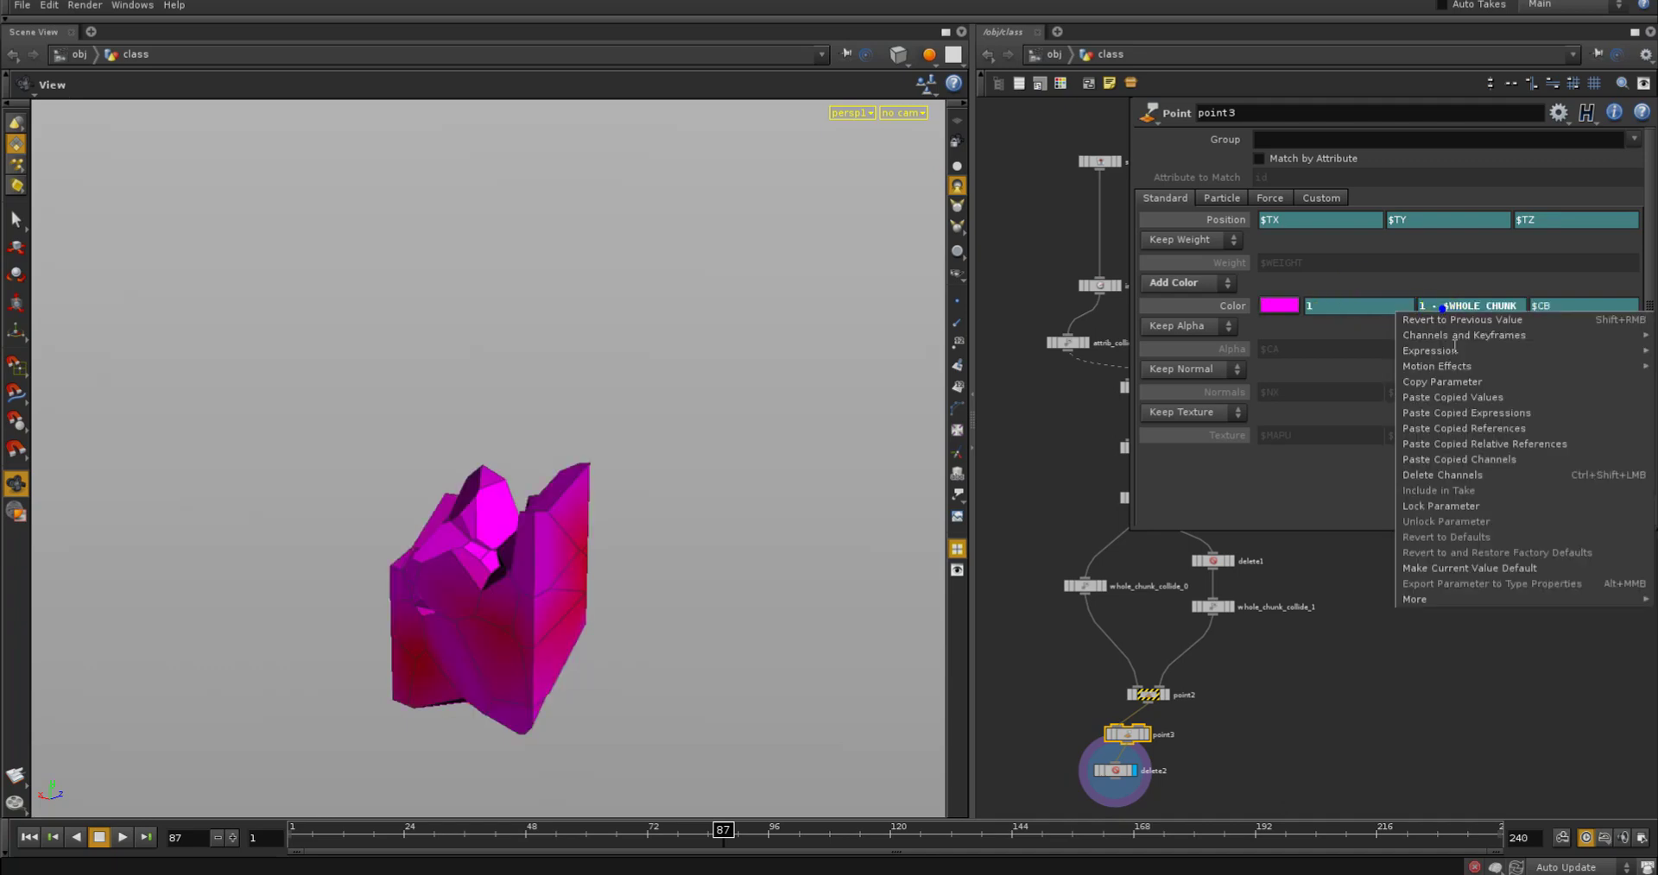
left_click(1469, 380)
right_click(1563, 307)
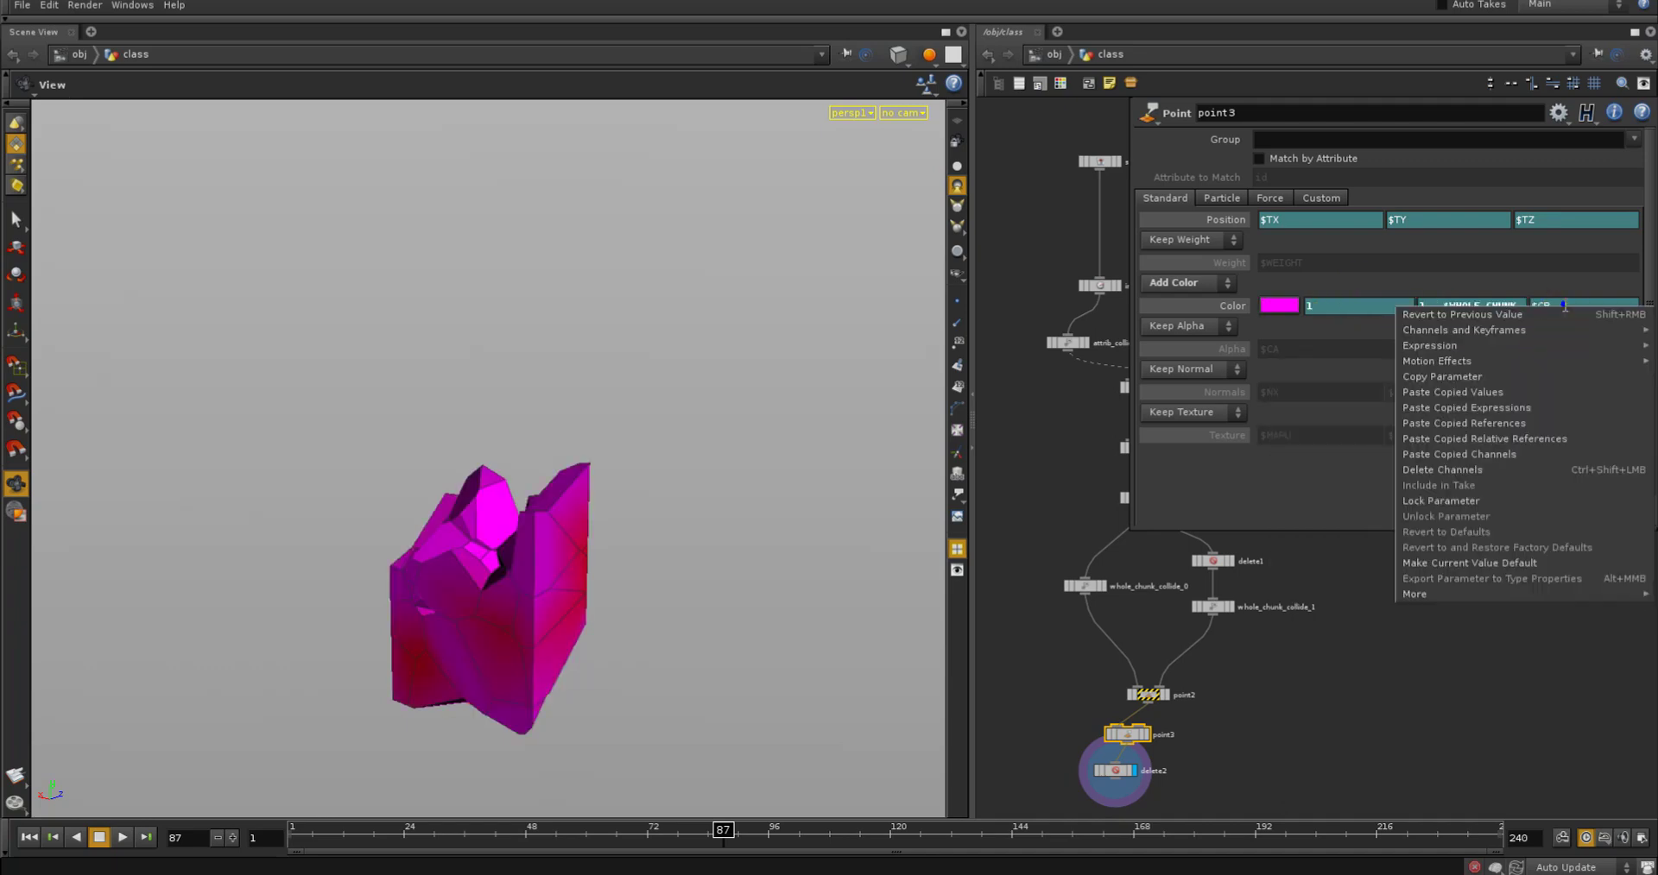
left_click(1556, 439)
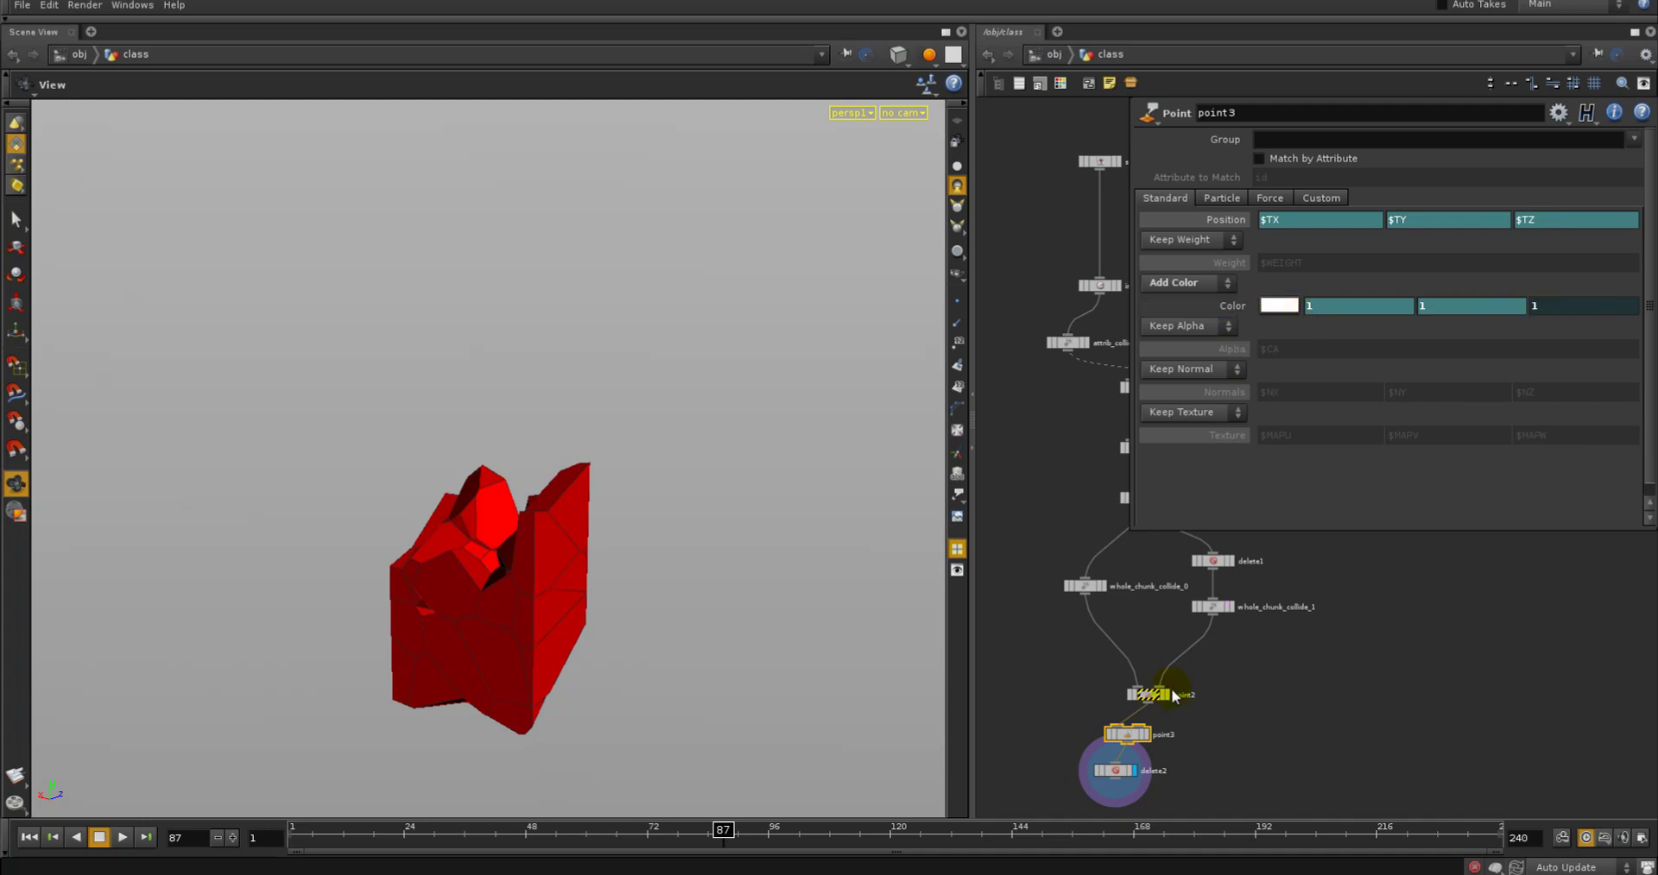
left_click(1144, 734)
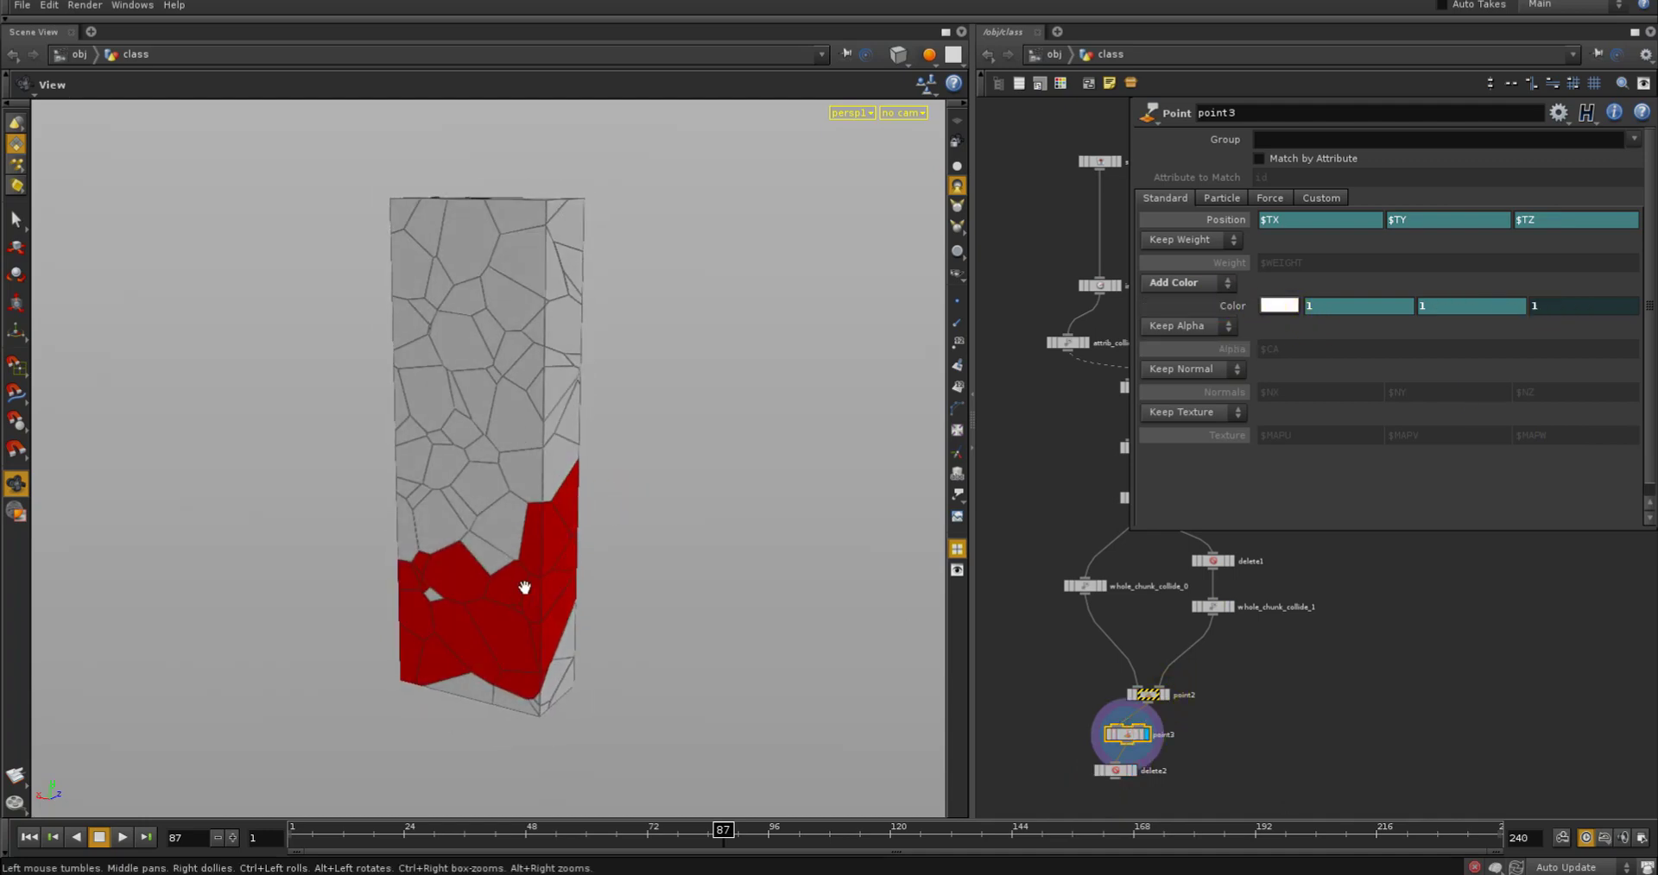
Set the scalar value of point2's whole_chunk_collide attribute to $WHOLE_CHUNK_COLLIDE2
left_click(1155, 699)
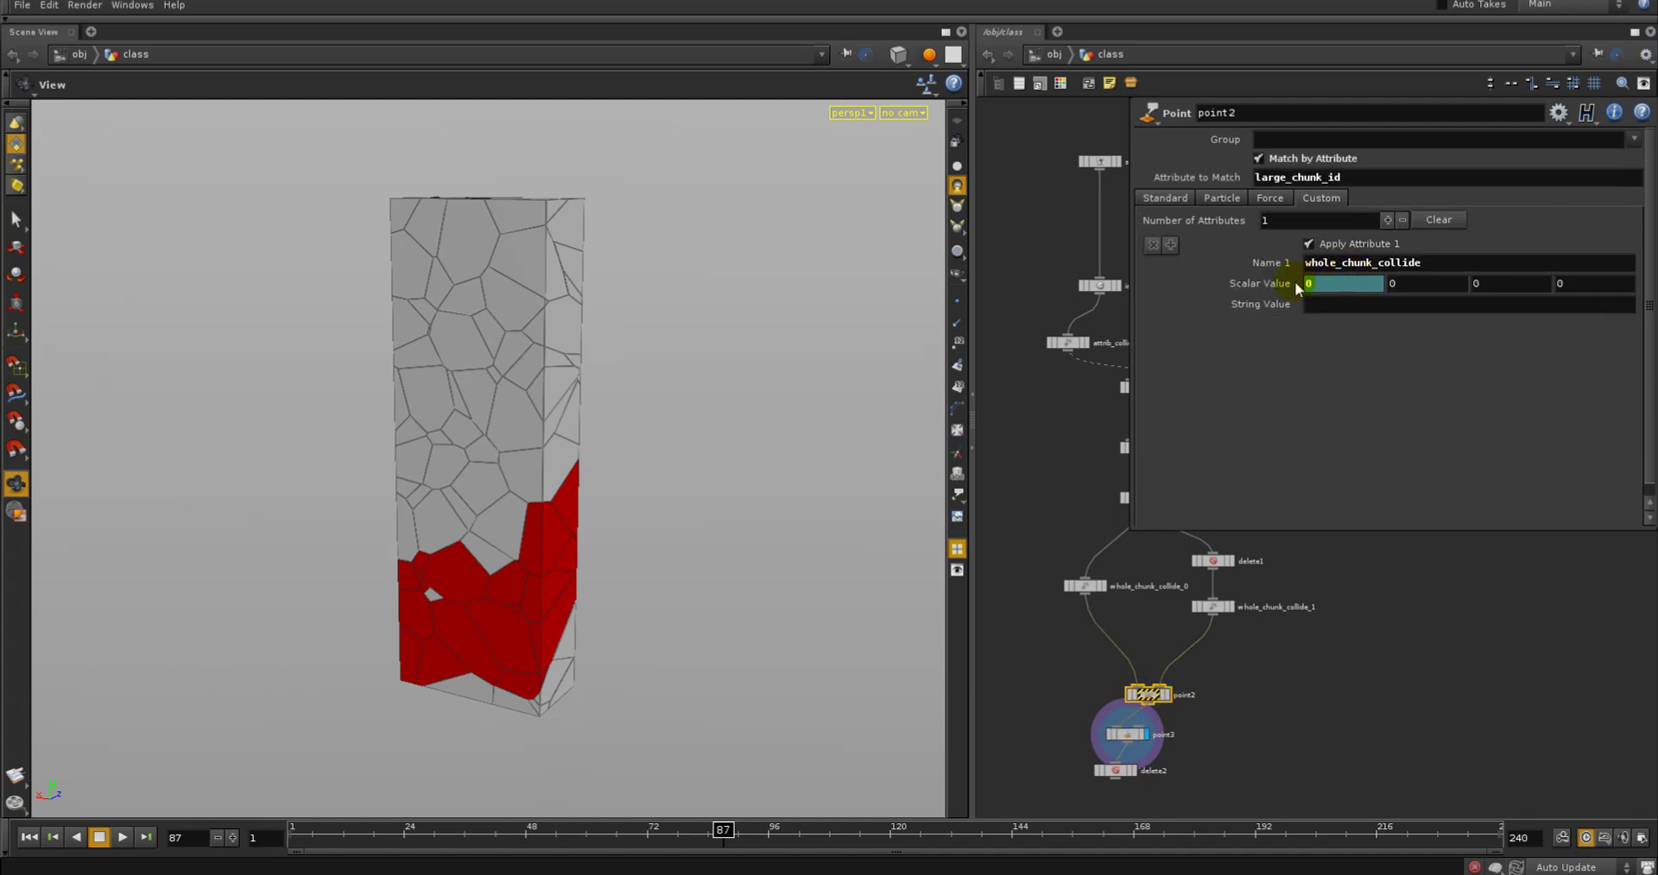
type("$WHOLE_CHUNK_COLLIDE2")
key("Return")
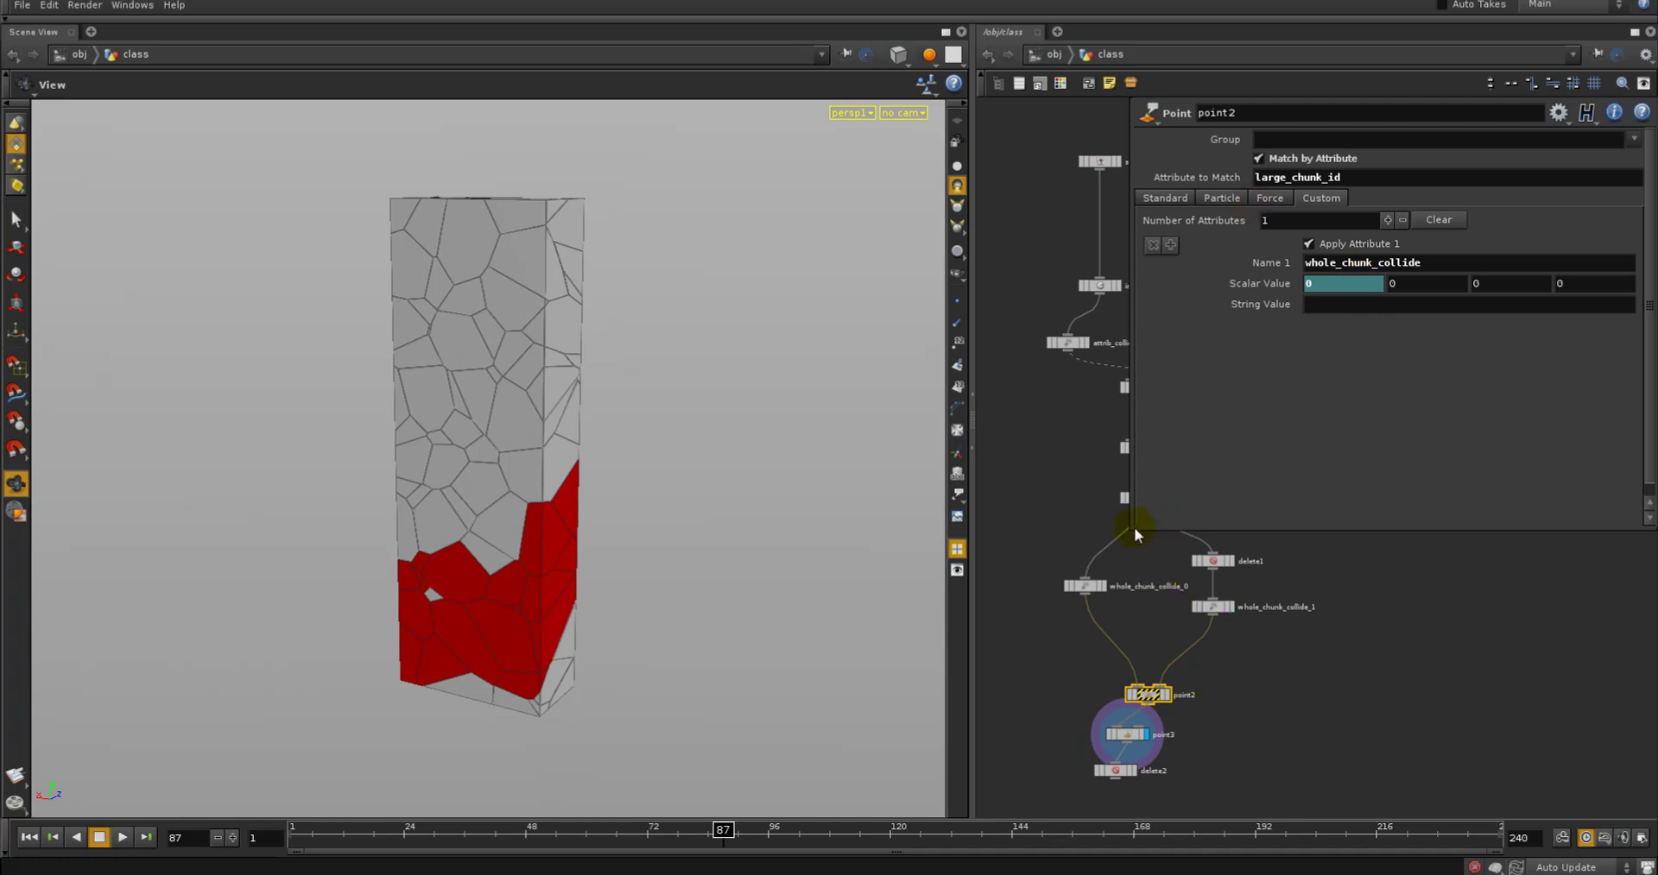
Shrink the parameter overlay, then display point1 and examine its geometry attributes
left_click_drag(1131, 528, 1236, 450)
middle_click_drag(1178, 538, 1155, 473)
right_click_drag(1156, 474, 1165, 479)
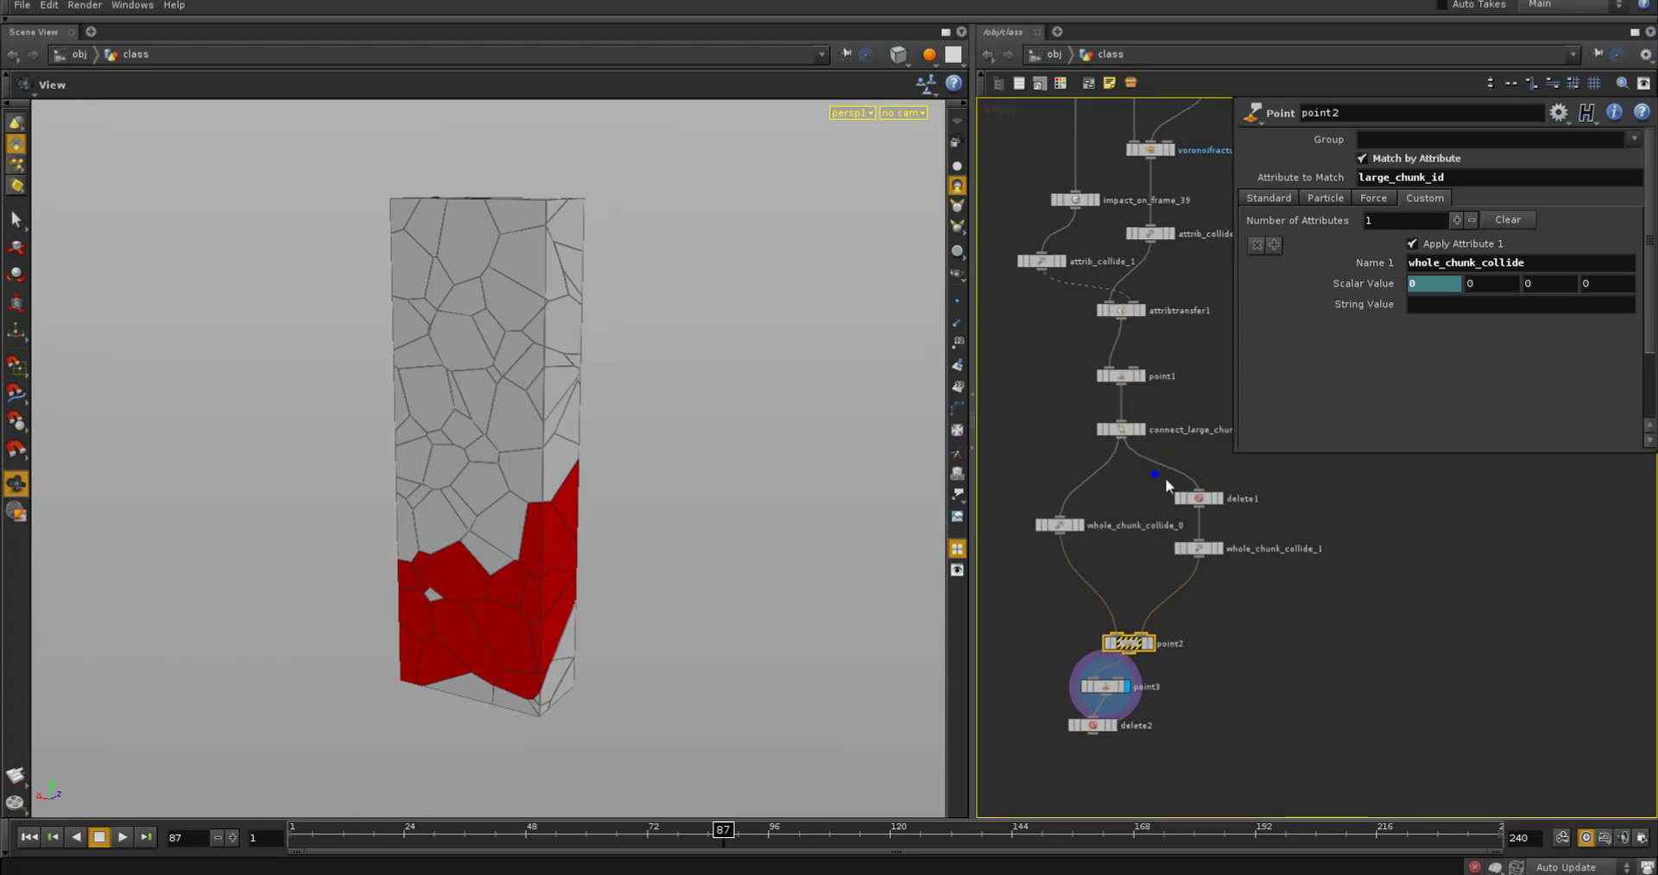
middle_click_drag(1164, 478, 1150, 496)
left_click(1122, 391)
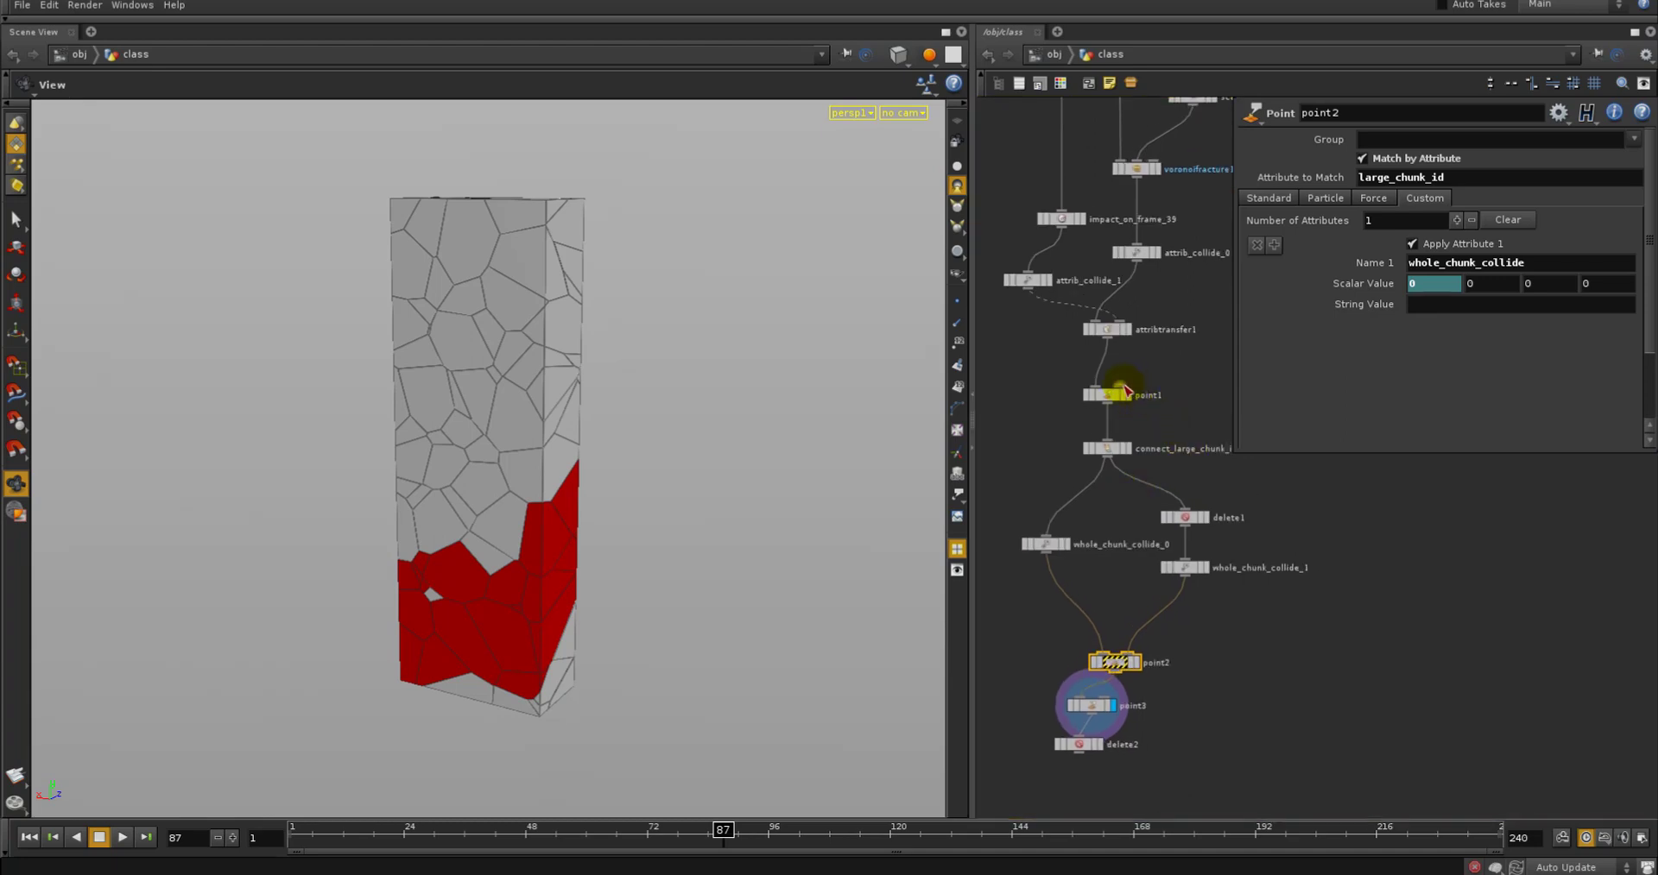
left_click(1128, 395)
left_click(1108, 396)
mouse_move(501, 480)
left_mouse_down()
mouse_move(596, 469)
mouse_move(474, 485)
left_mouse_up()
left_click(1101, 395)
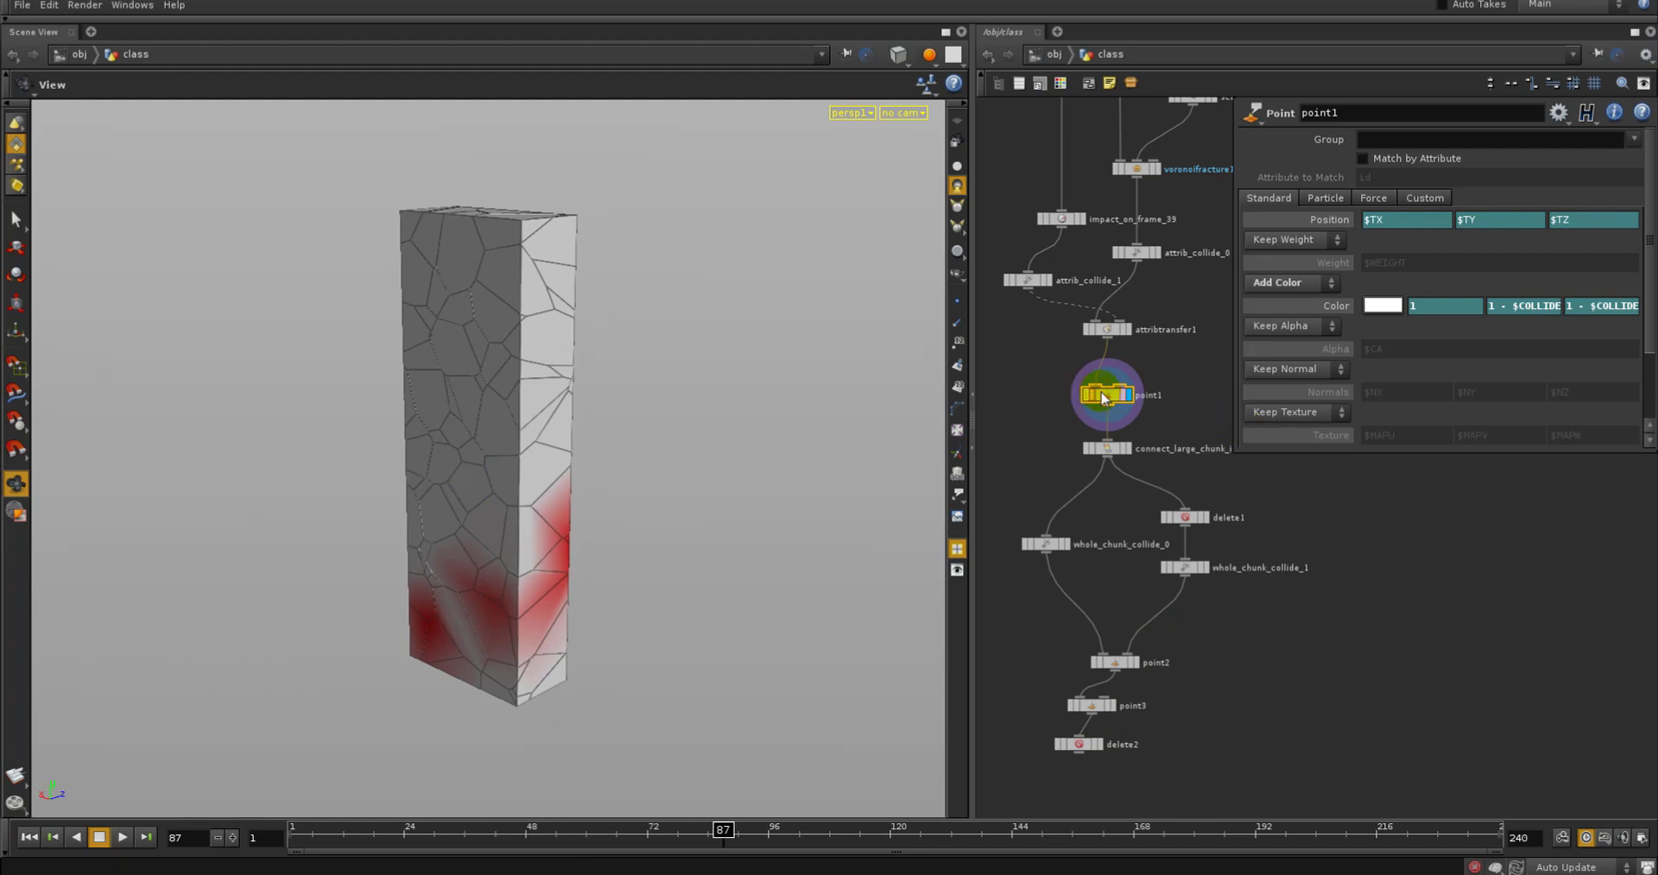
middle_click_drag(1101, 397, 1305, 555)
Insert an Attribute node on the wire between point1 and connect_large_chunk_id, moving point1 to make room
left_click_drag(1114, 397, 1138, 382)
middle_click_drag(1148, 406, 1124, 404)
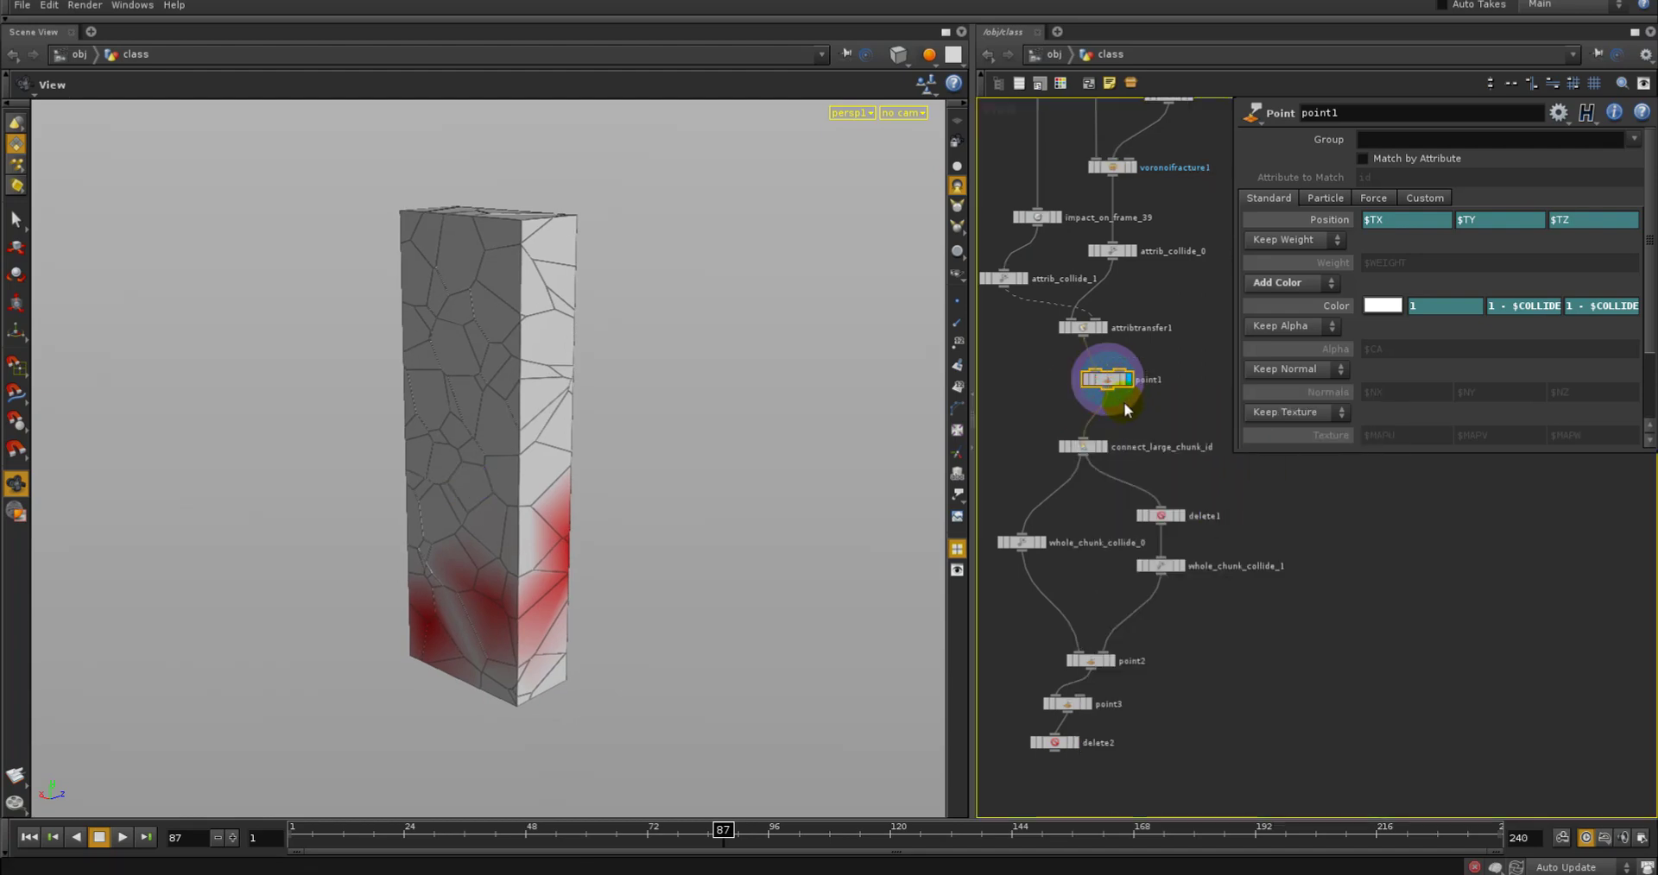
key("Tab")
mouse_move(1174, 448)
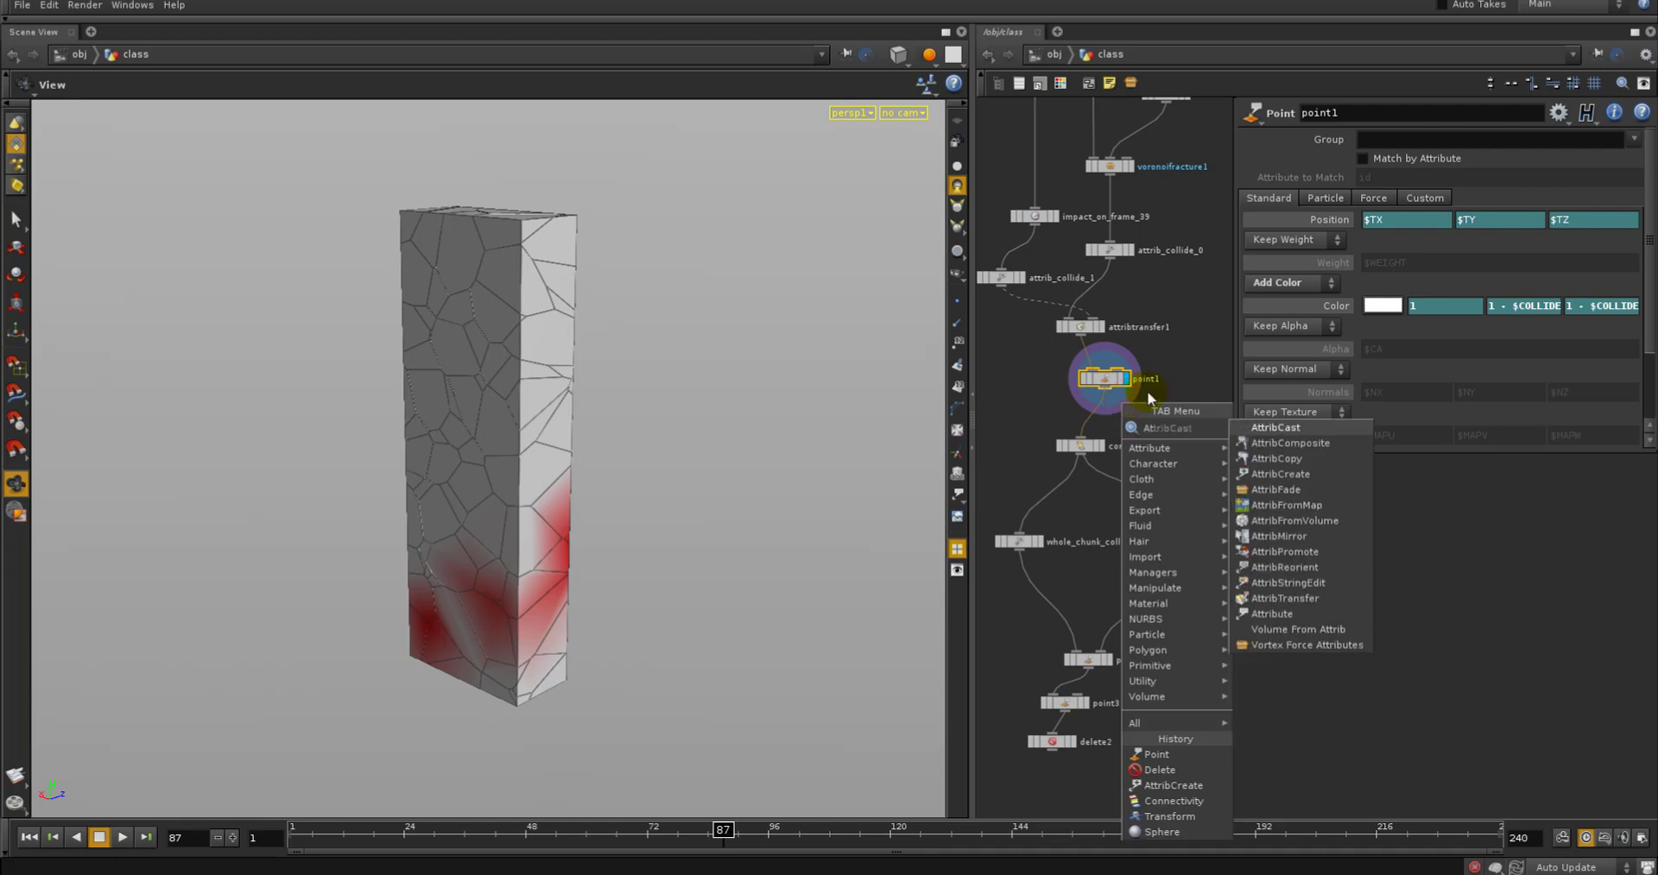
left_click(1293, 616)
left_click(1089, 411)
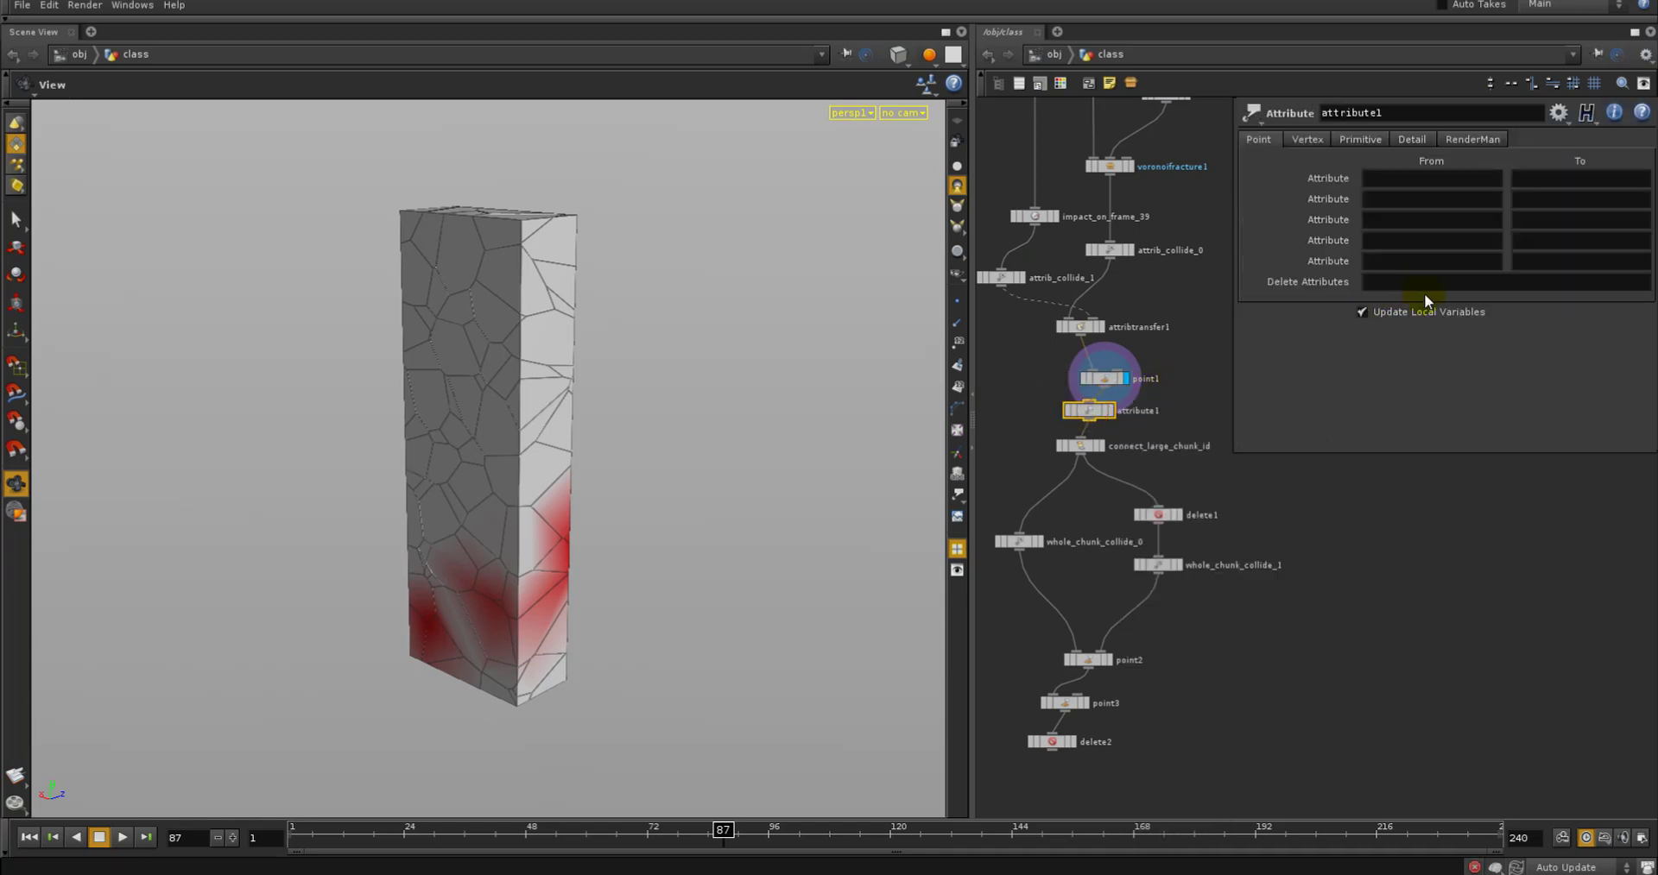
List collide and Cd as point attributes to delete in attribute1, then display the node and check its attributes
type("collide")
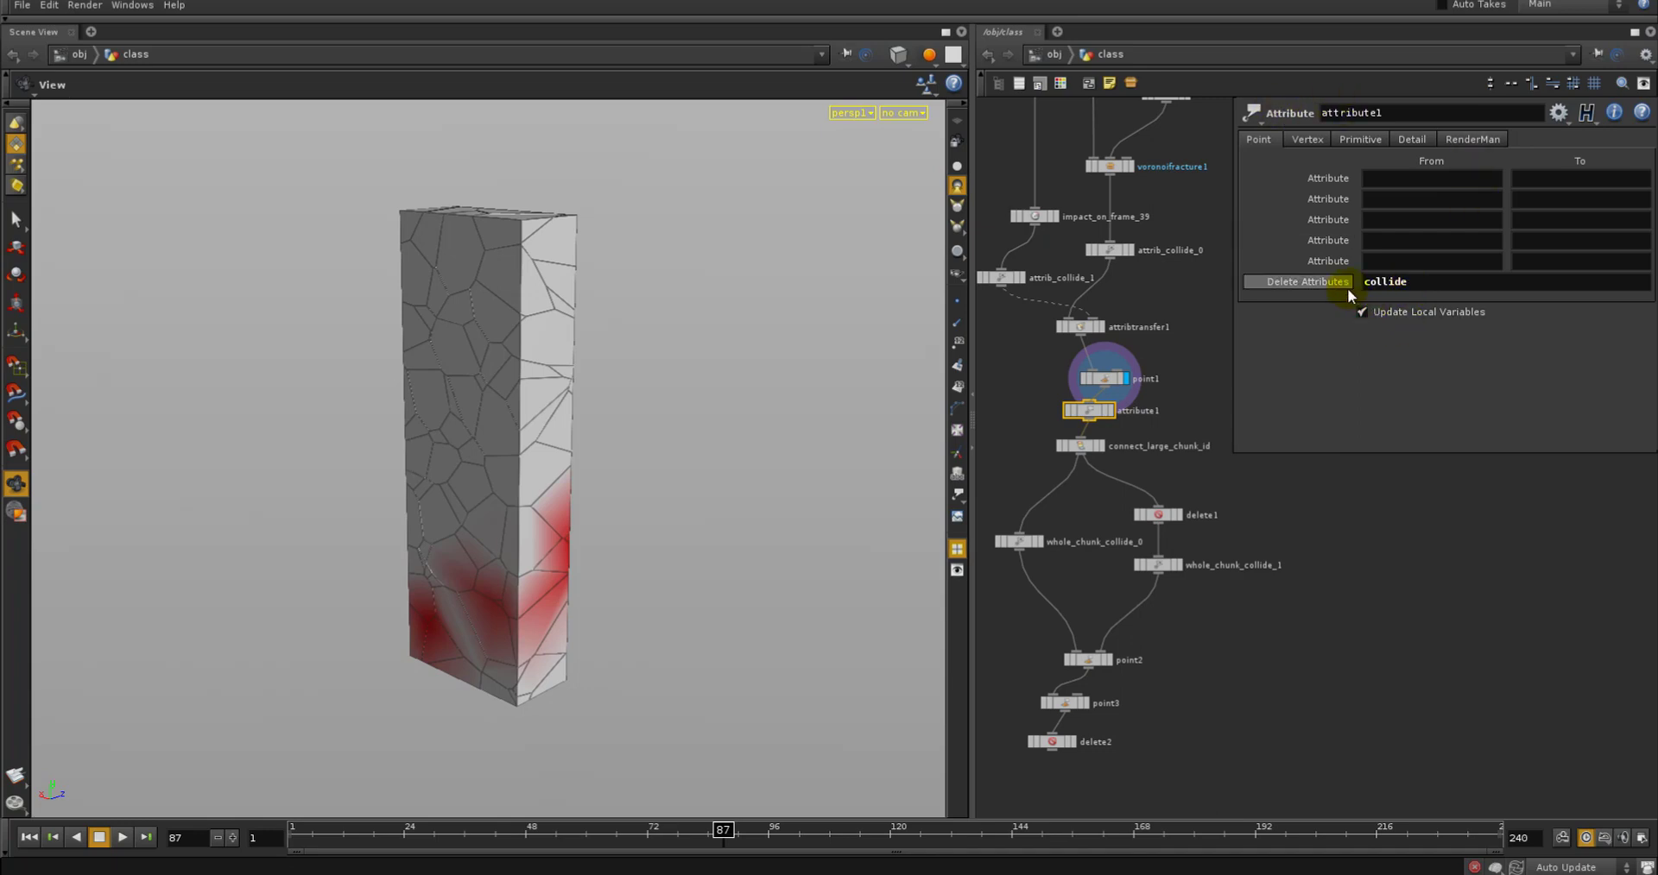
middle_click(1090, 411)
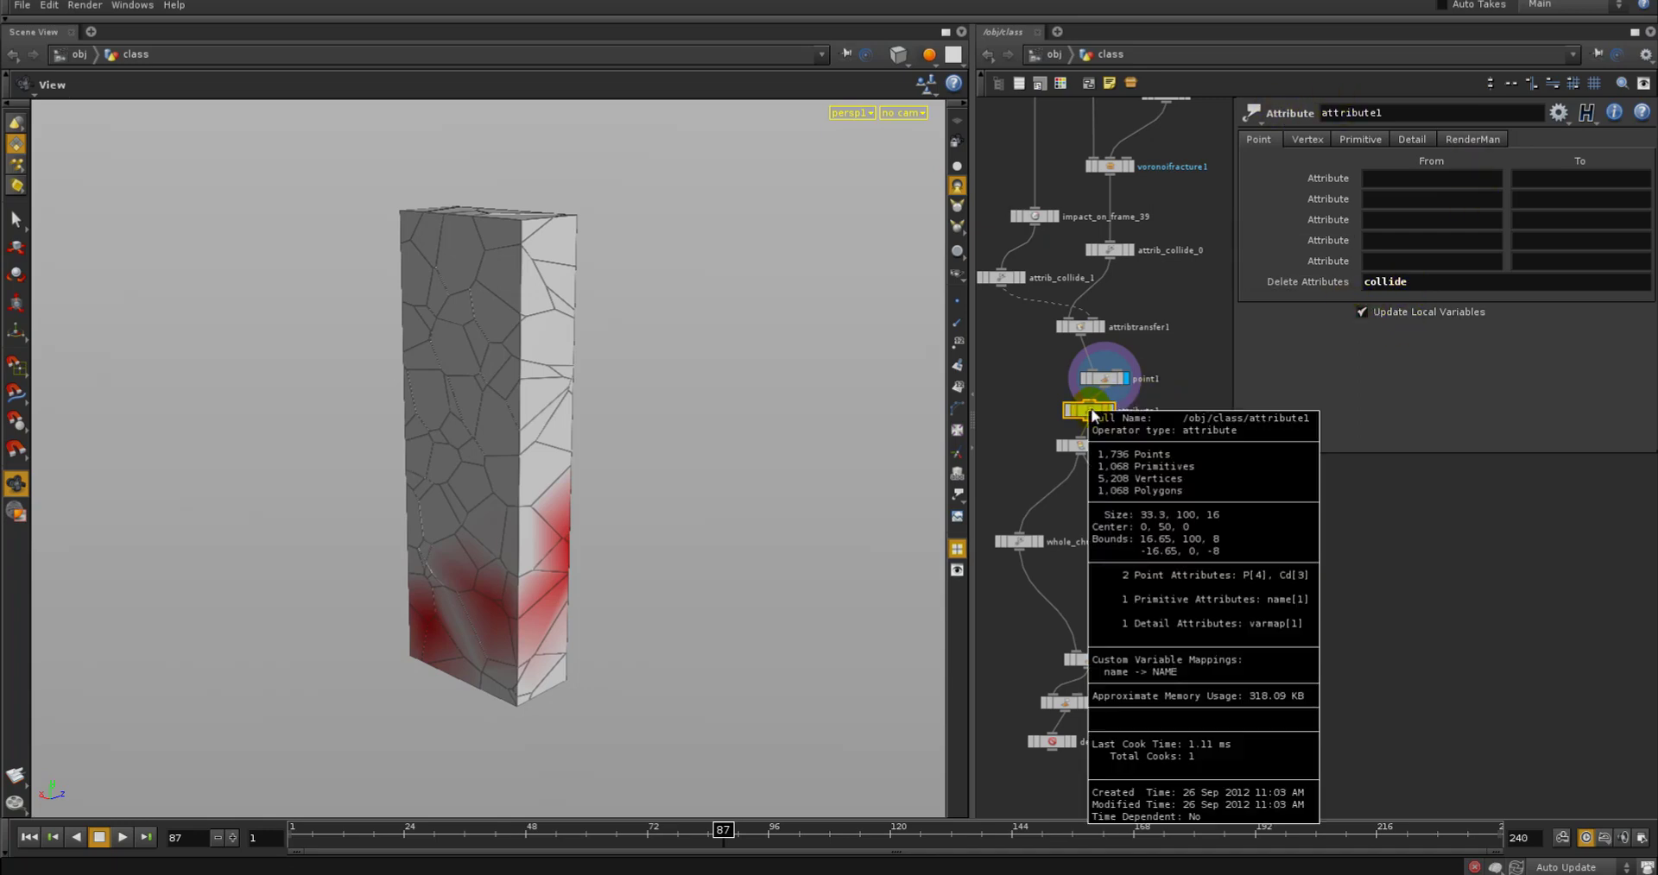
left_click(1417, 283)
type("Cd")
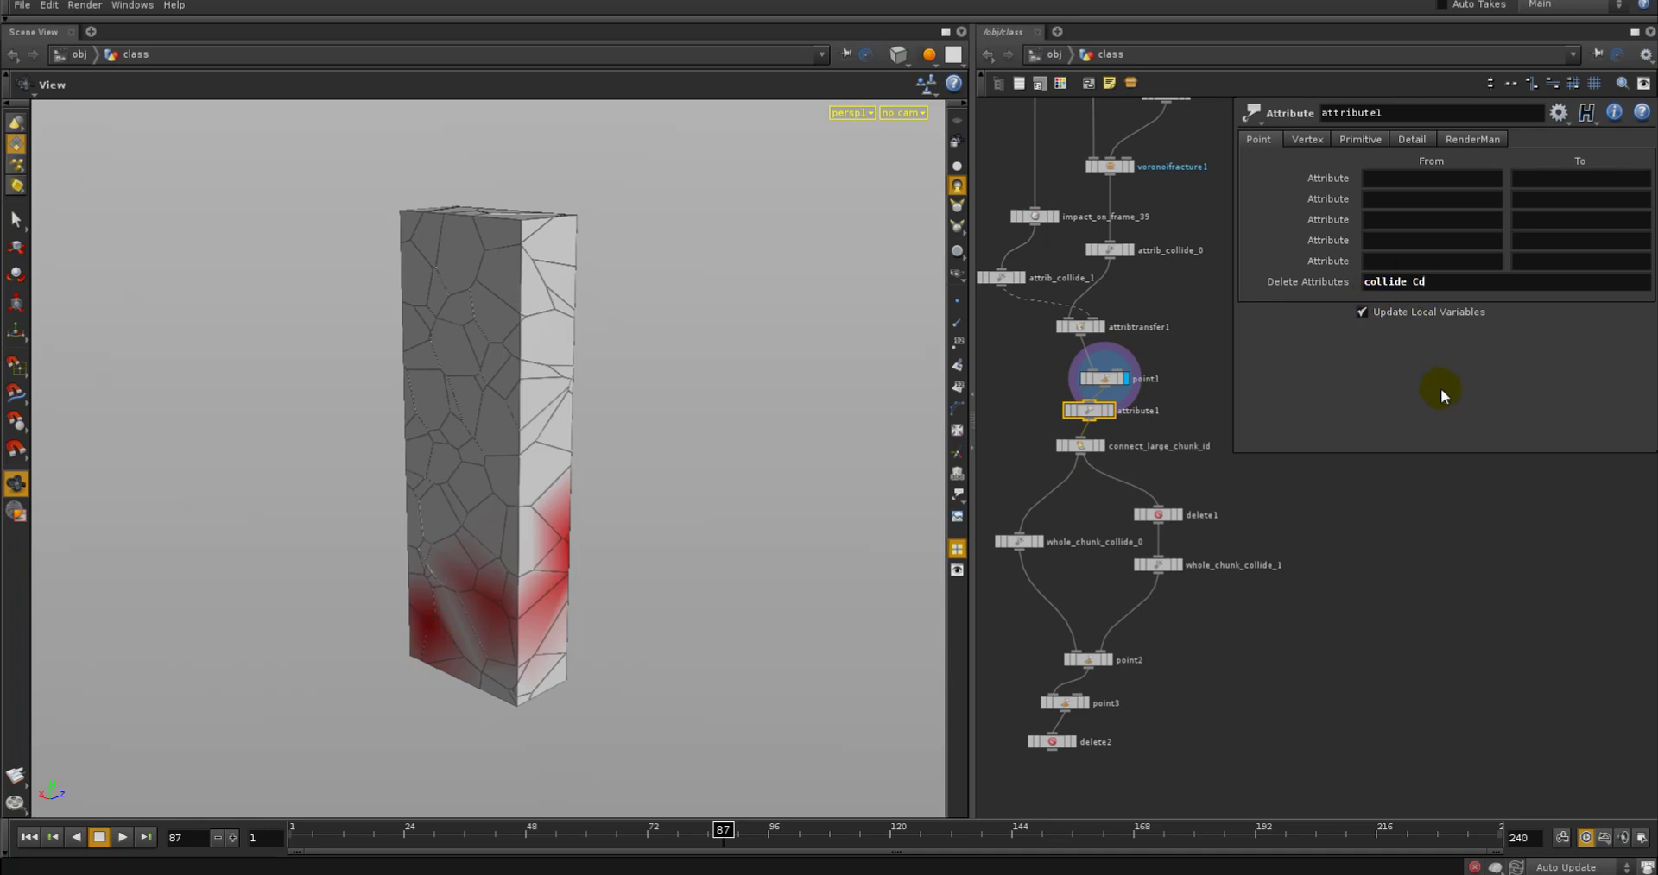
left_click(1102, 411)
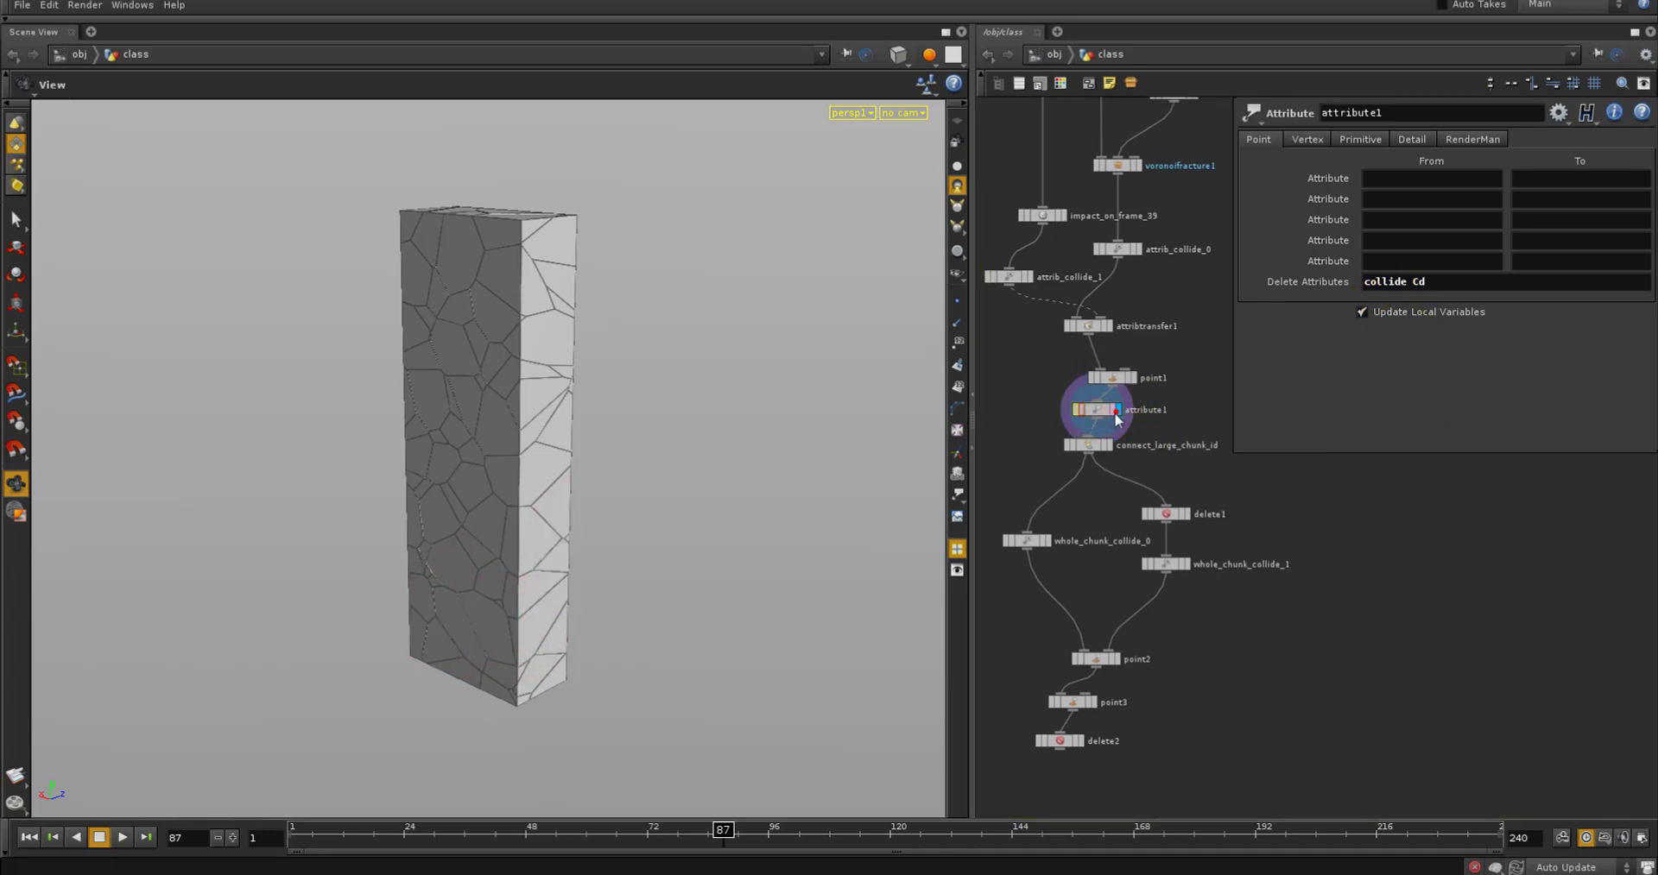
middle_click_drag(1101, 417, 1278, 608)
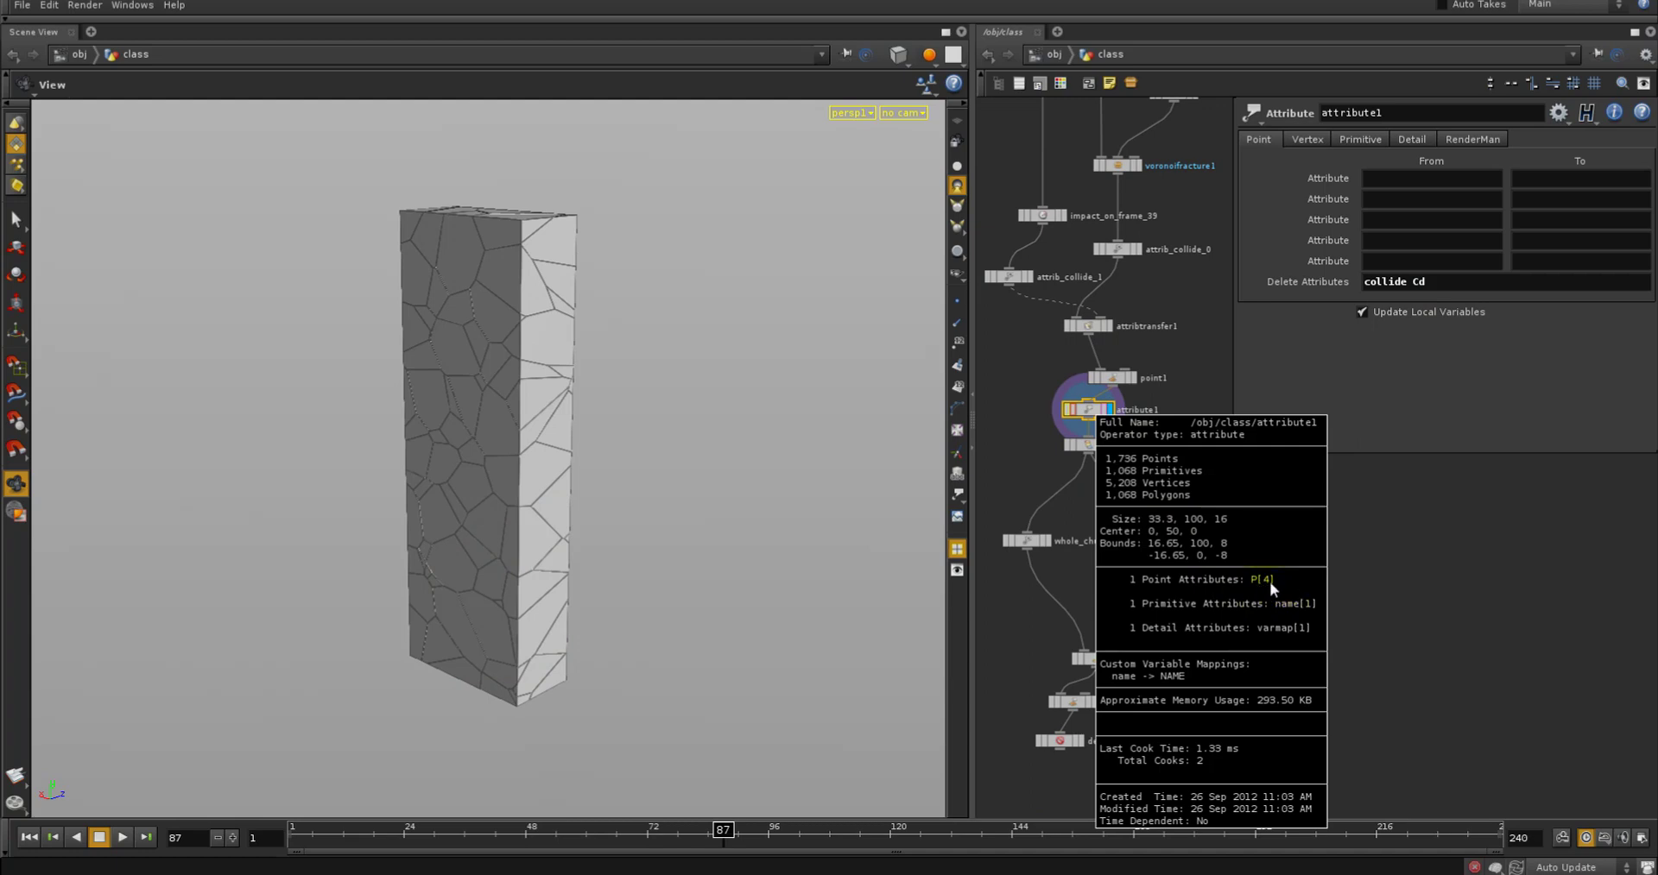
middle_click_drag(1265, 582, 1266, 582)
List name as a primitive attribute to delete in attribute1 and check the node's remaining attributes
left_click(1360, 139)
left_click(1389, 279)
left_click(1389, 280)
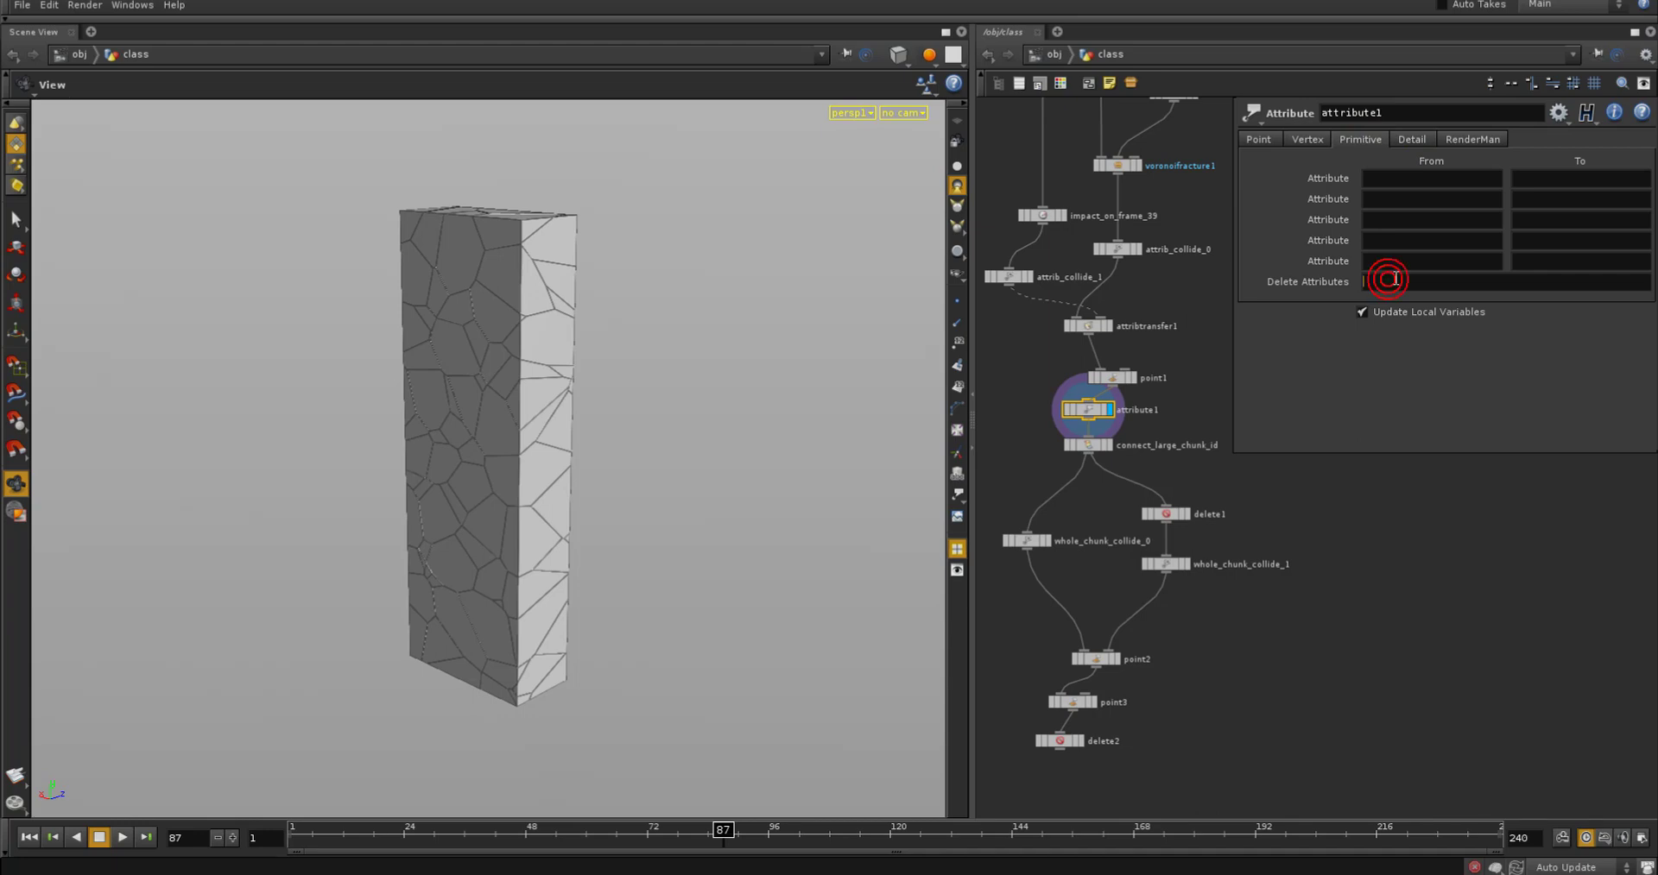
type("name")
middle_click_drag(1090, 415, 1205, 547)
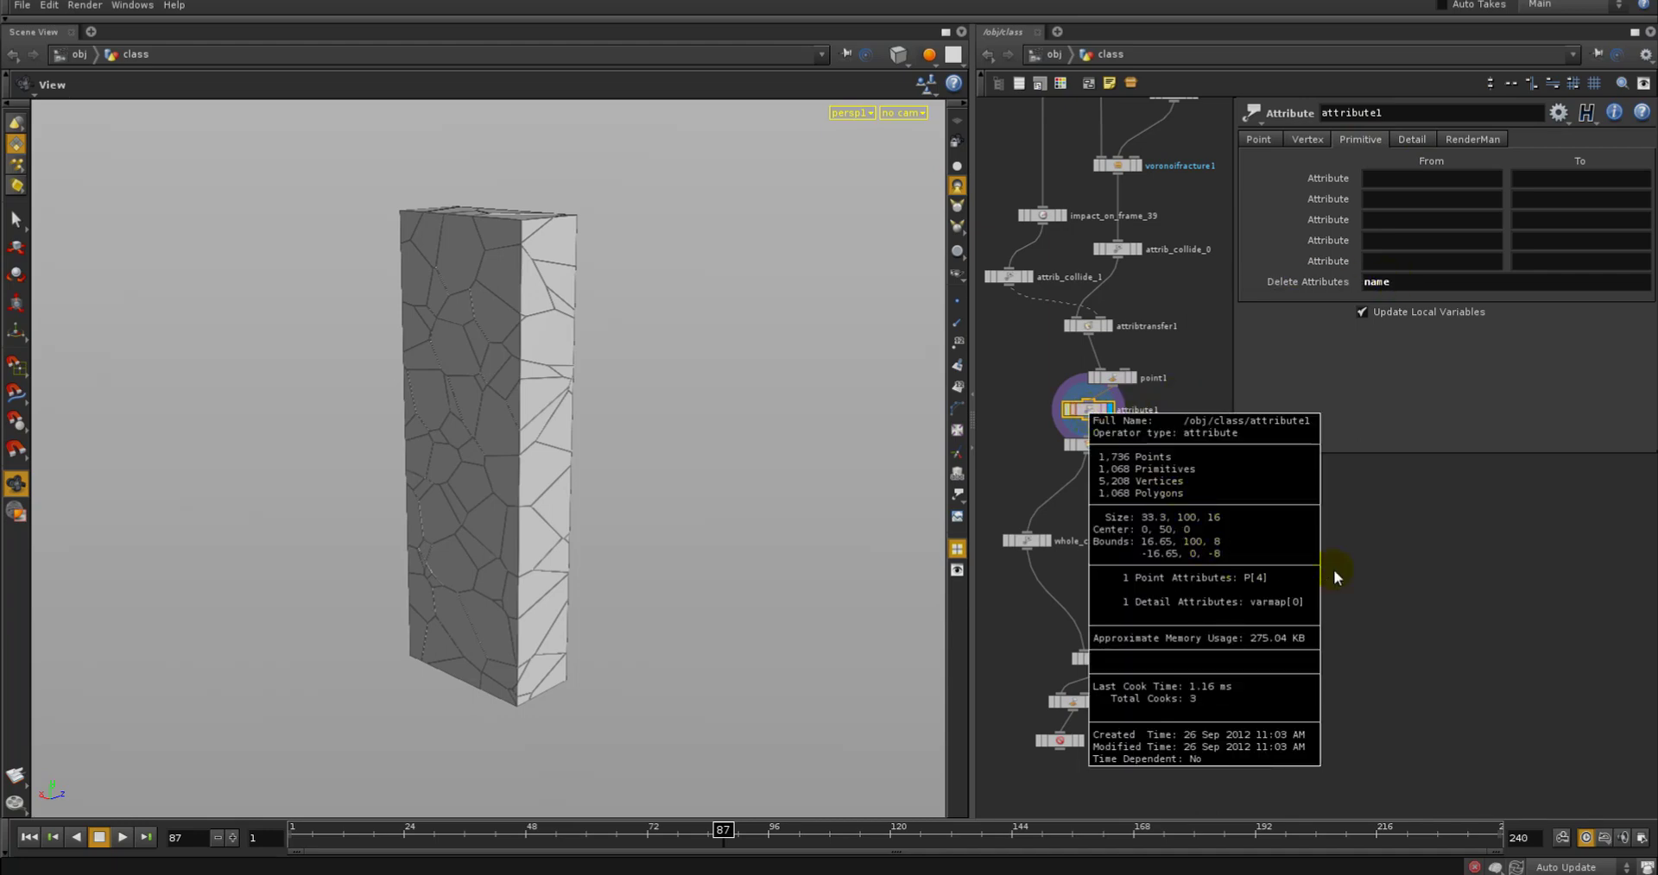
middle_click_drag(1333, 577, 1312, 577)
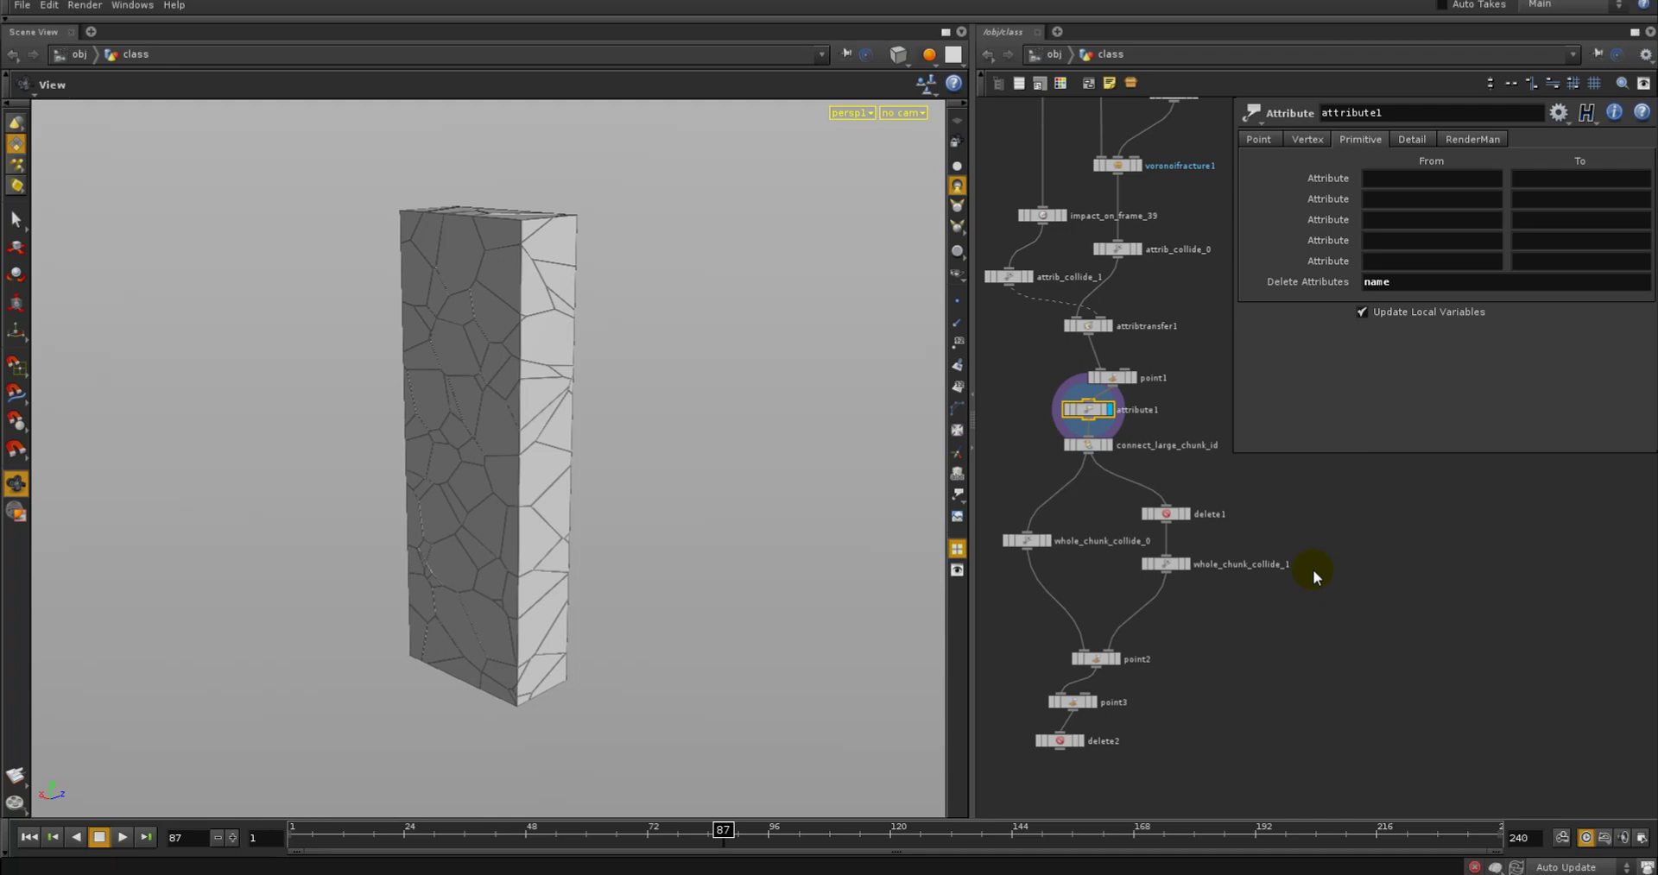
Remove collide from attribute1's list of point attributes to delete, keeping only Cd
middle_click_drag(1179, 415, 1178, 425)
left_click(1173, 432)
left_click(1099, 423)
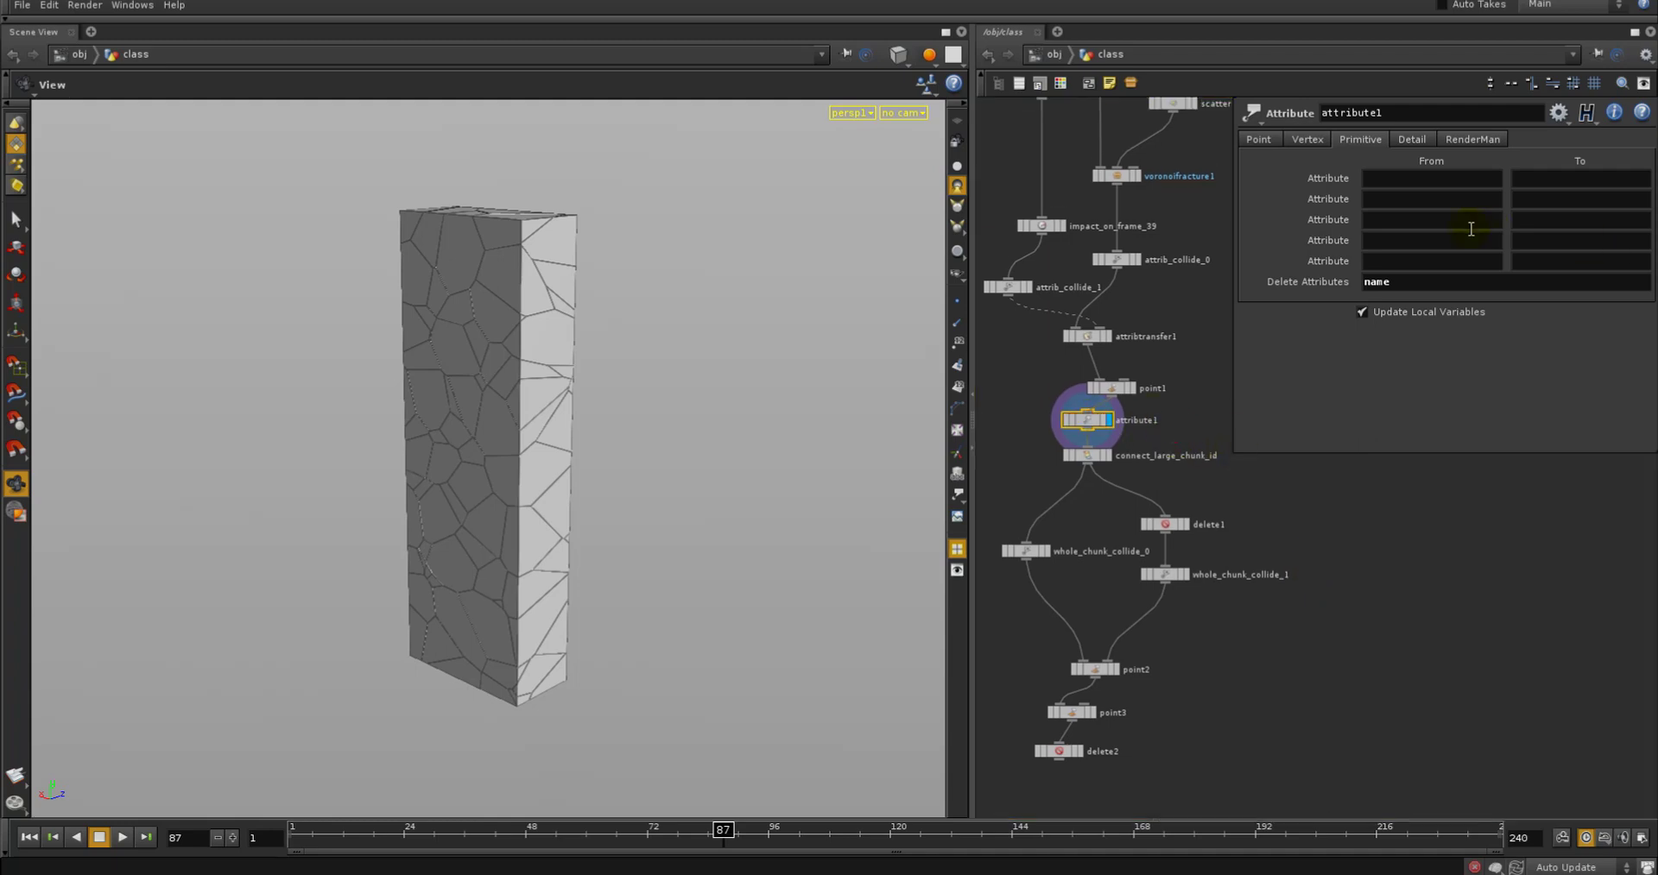
left_click(1377, 285)
left_click(1264, 138)
left_click_drag(1416, 285, 1370, 324)
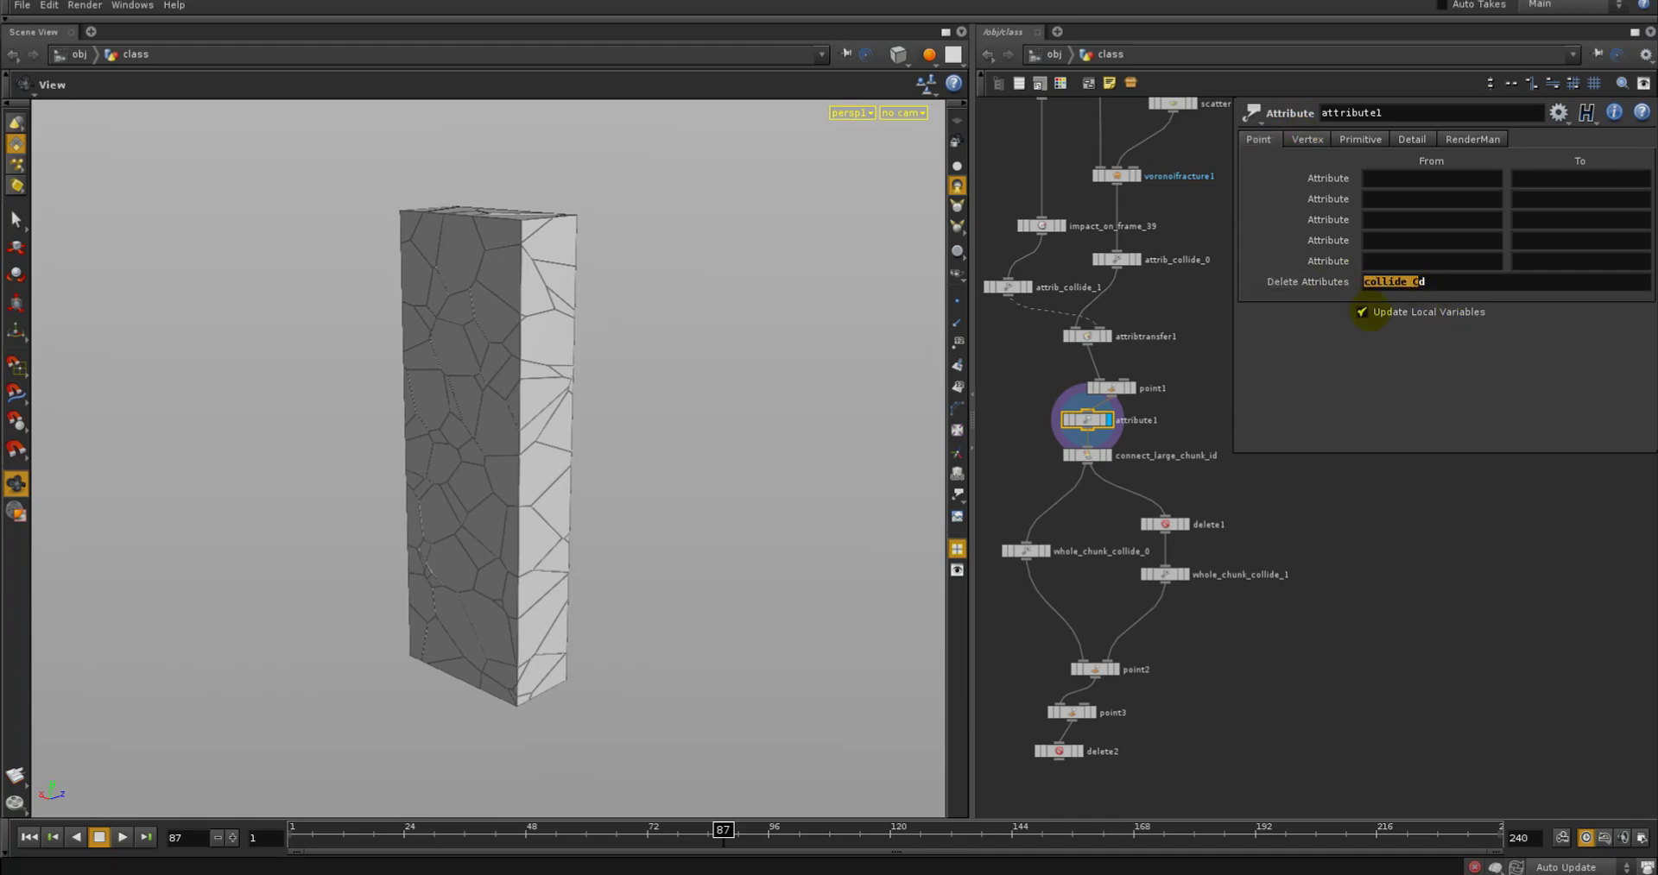
key("BackSpace")
left_click(1081, 415)
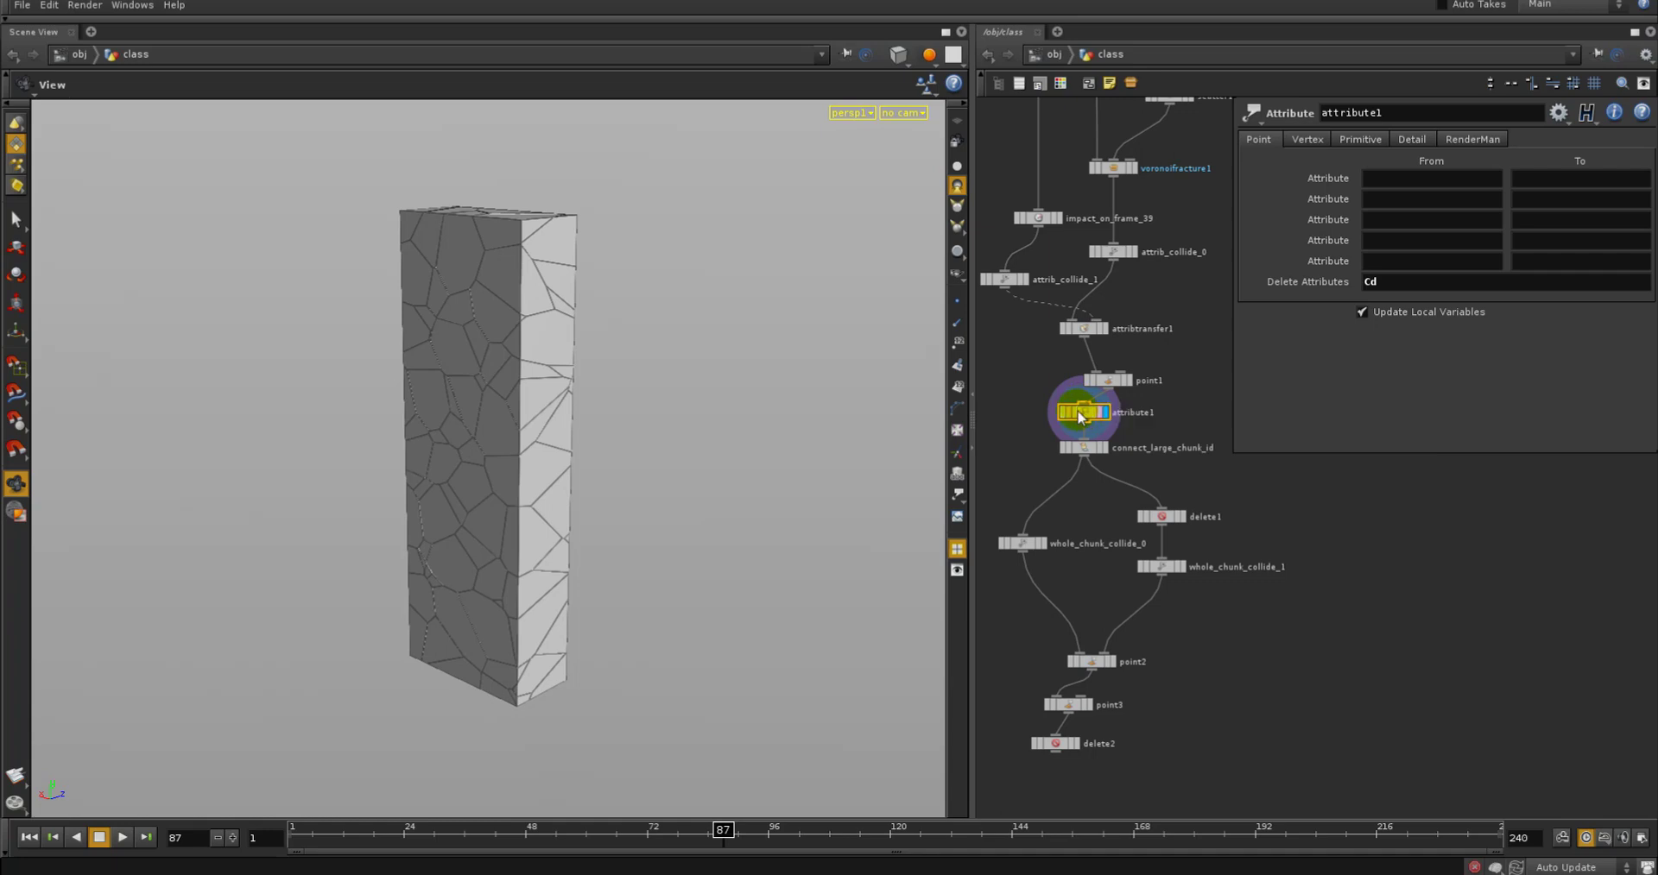
Display connect_large_chunk_id and check which attributes it carries
middle_click(1081, 417)
left_click(1101, 446)
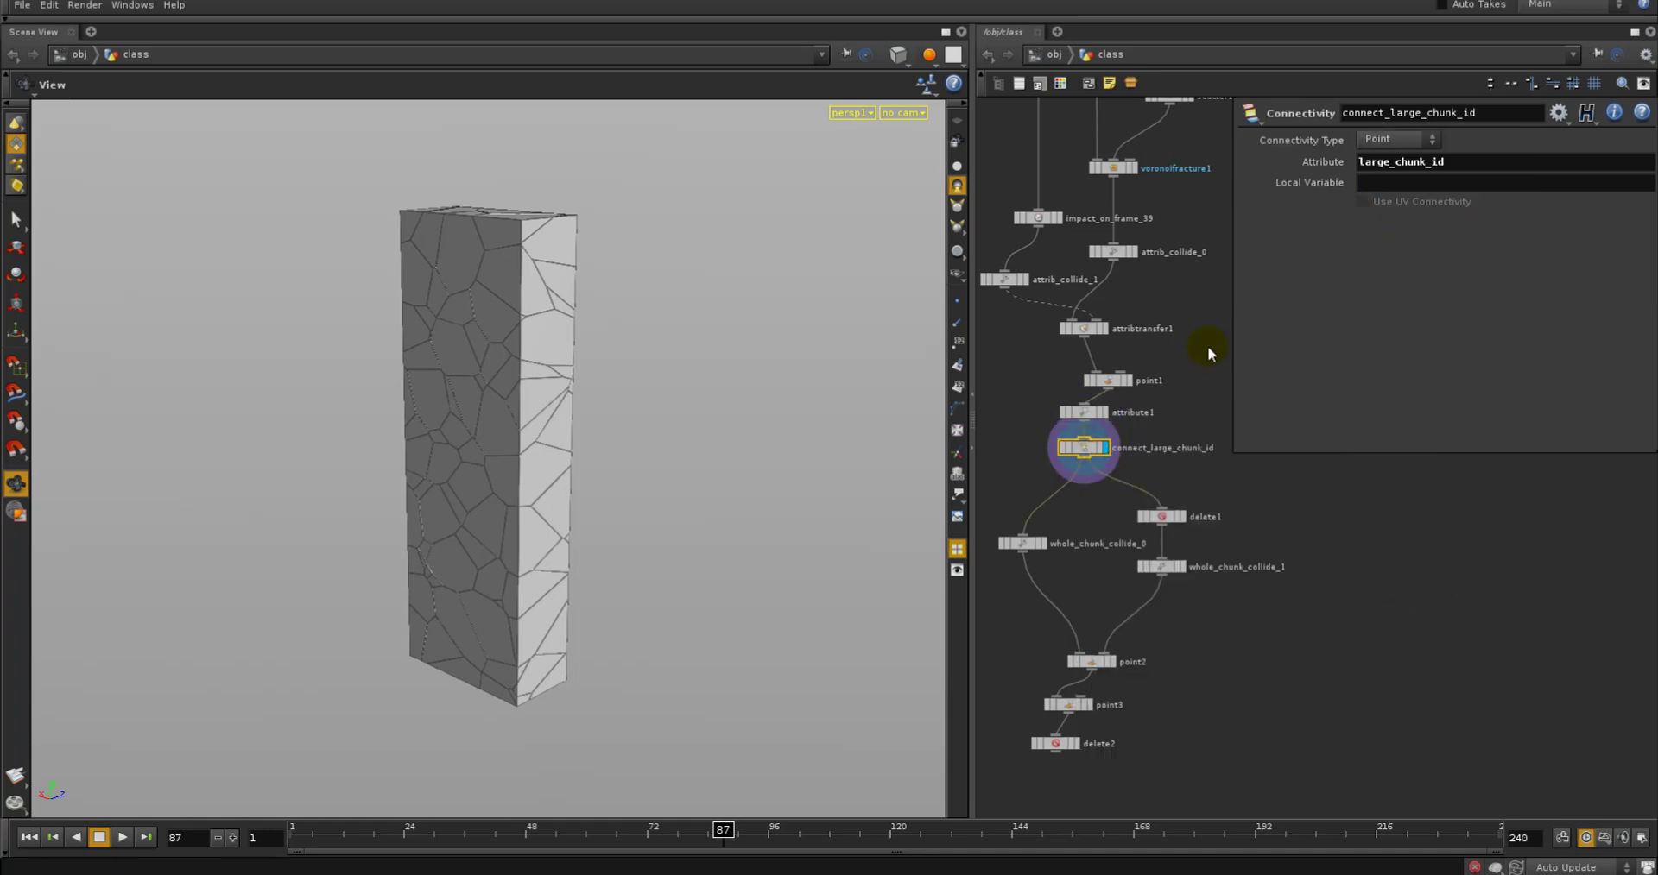
middle_click(1083, 447)
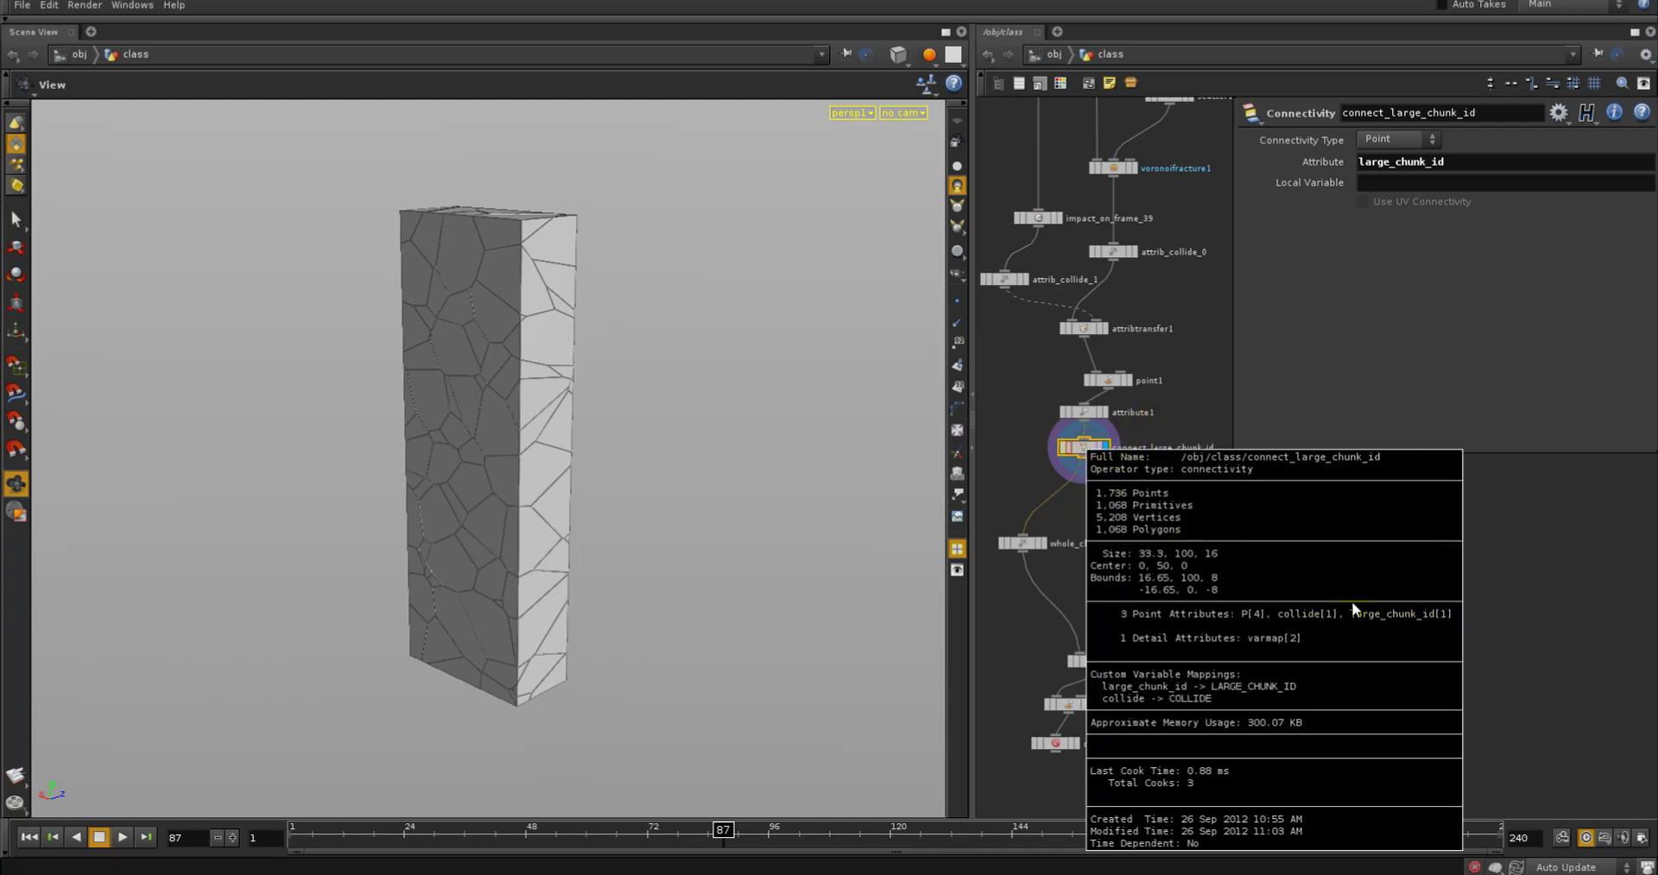
middle_click_drag(1215, 491, 1191, 392)
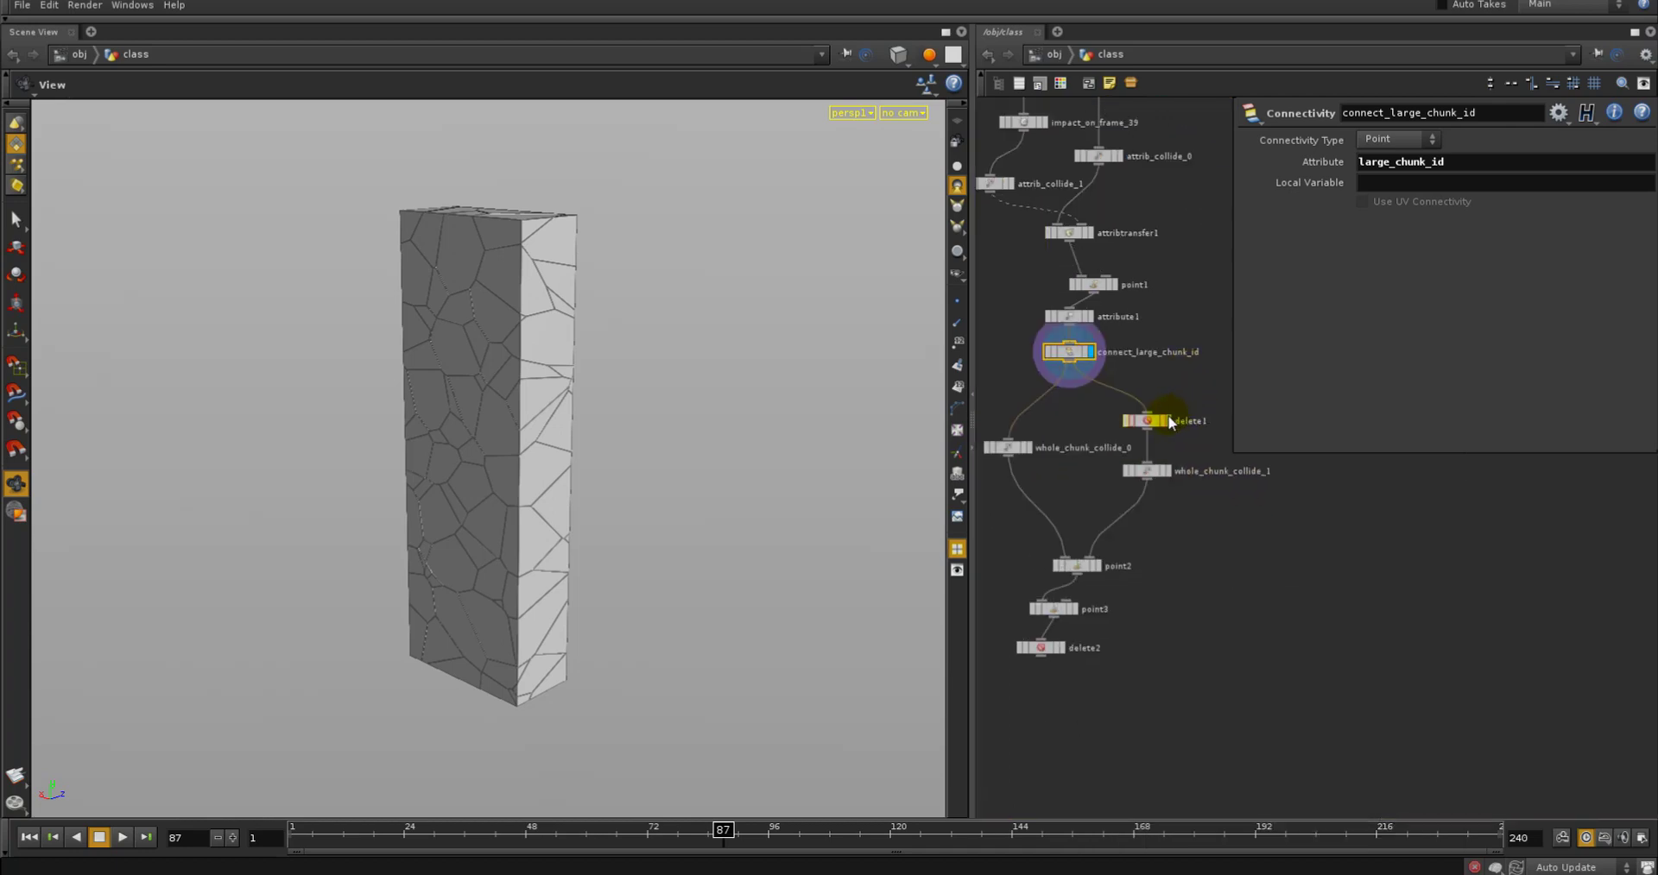
Display delete1 and whole_chunk_collide_1, reviewing the filter expression and the value written to whole_chunk_collide
left_click(1171, 423)
left_click(1148, 420)
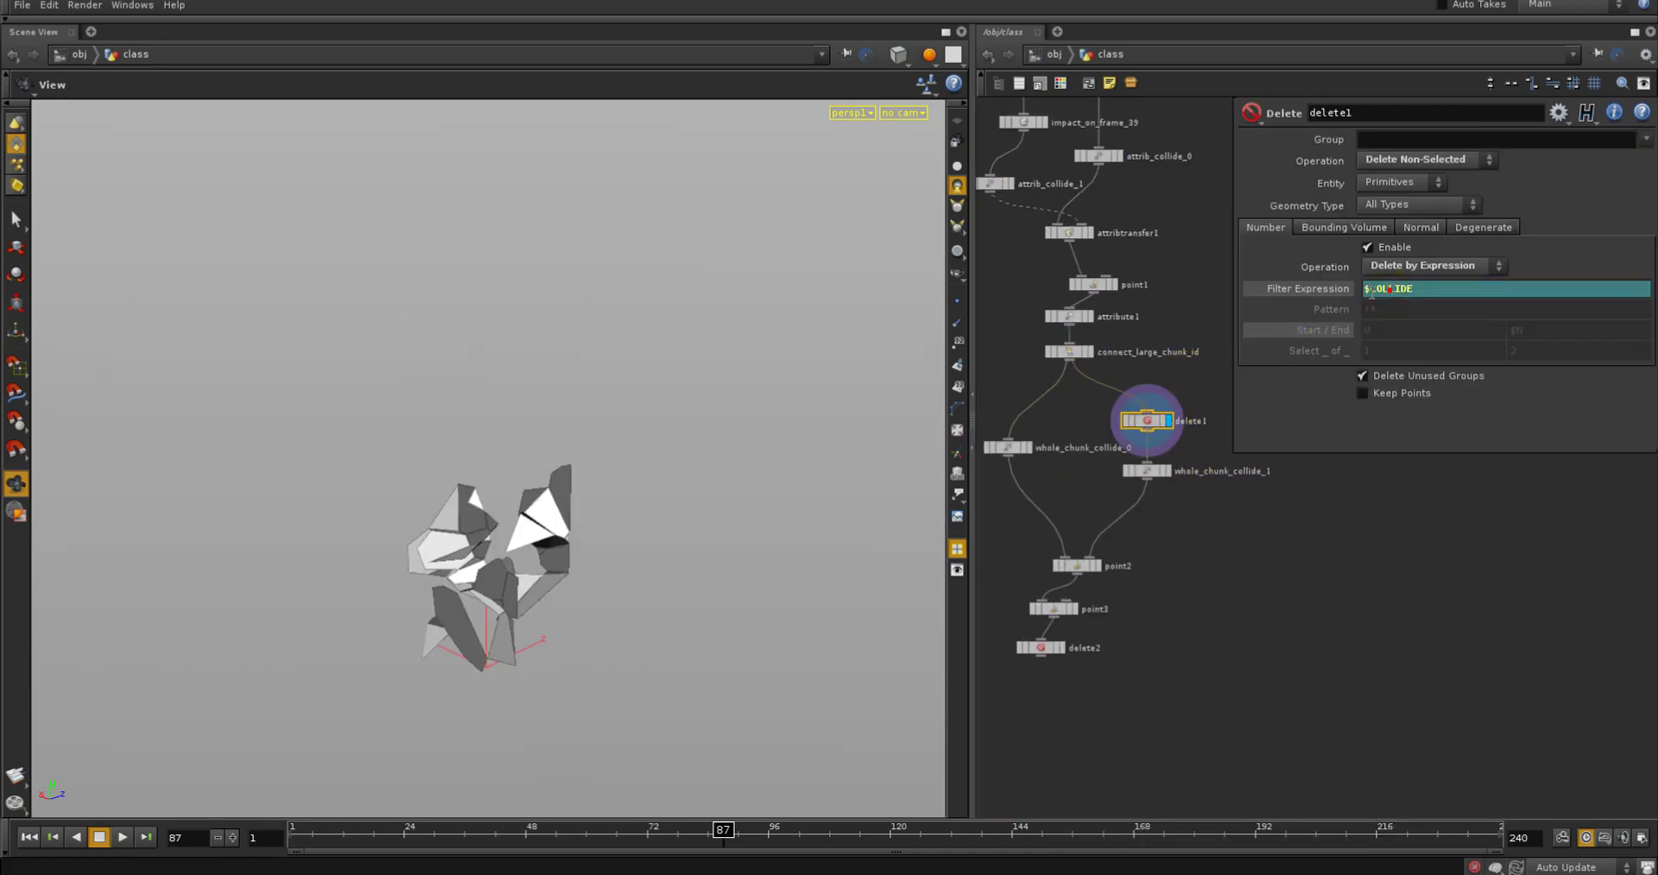
left_click(1337, 290)
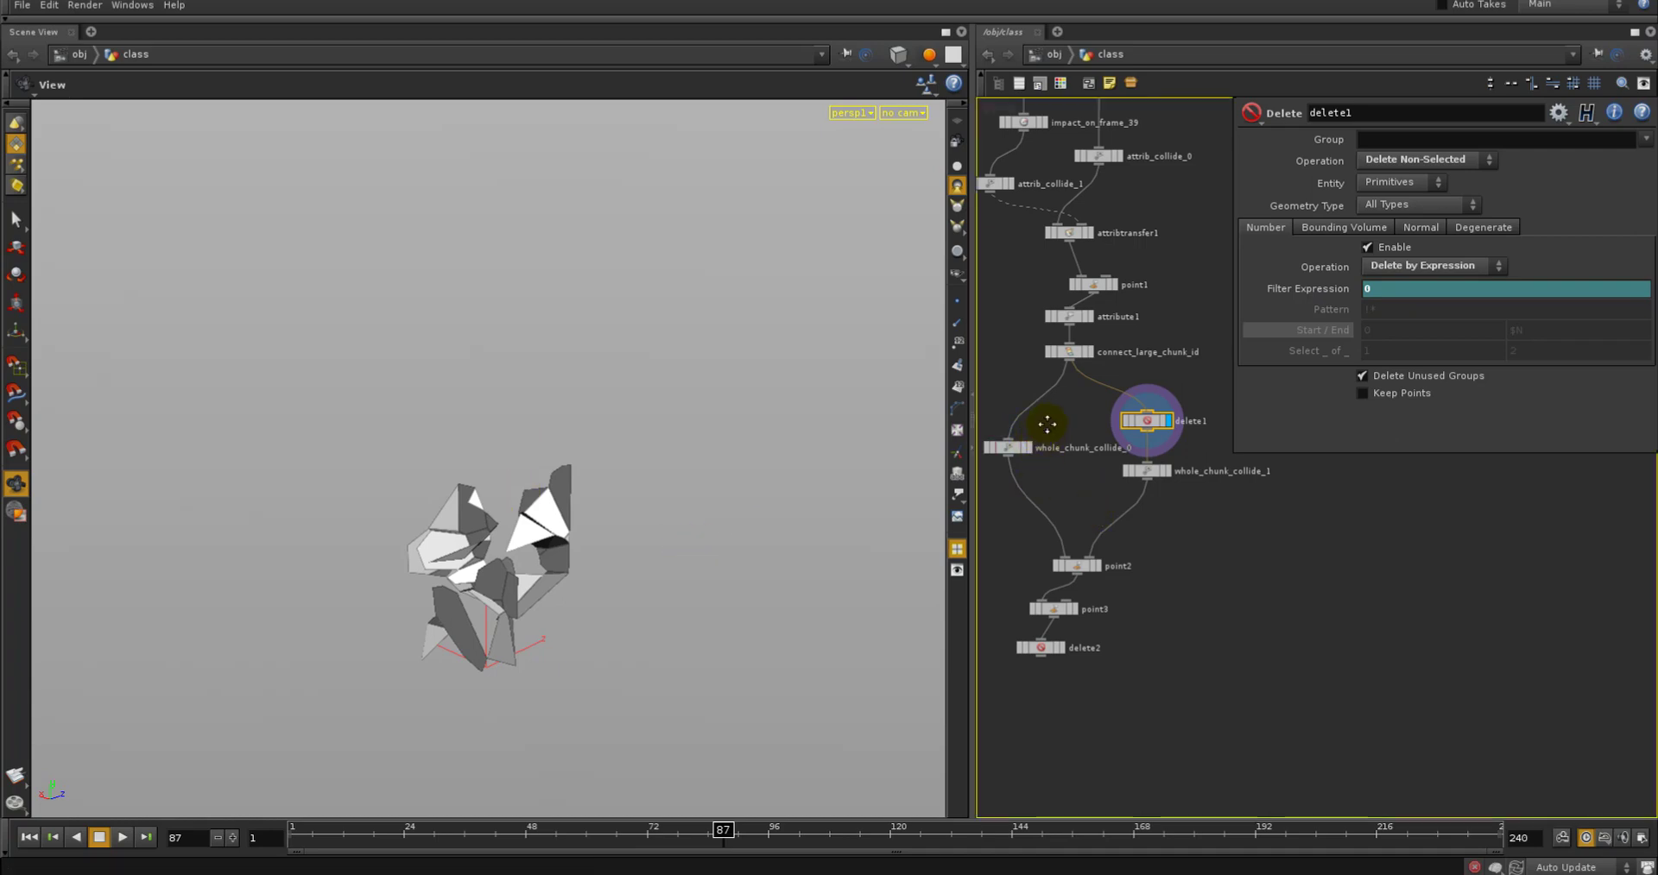
middle_click_drag(1048, 425, 1042, 406)
left_click(1141, 451)
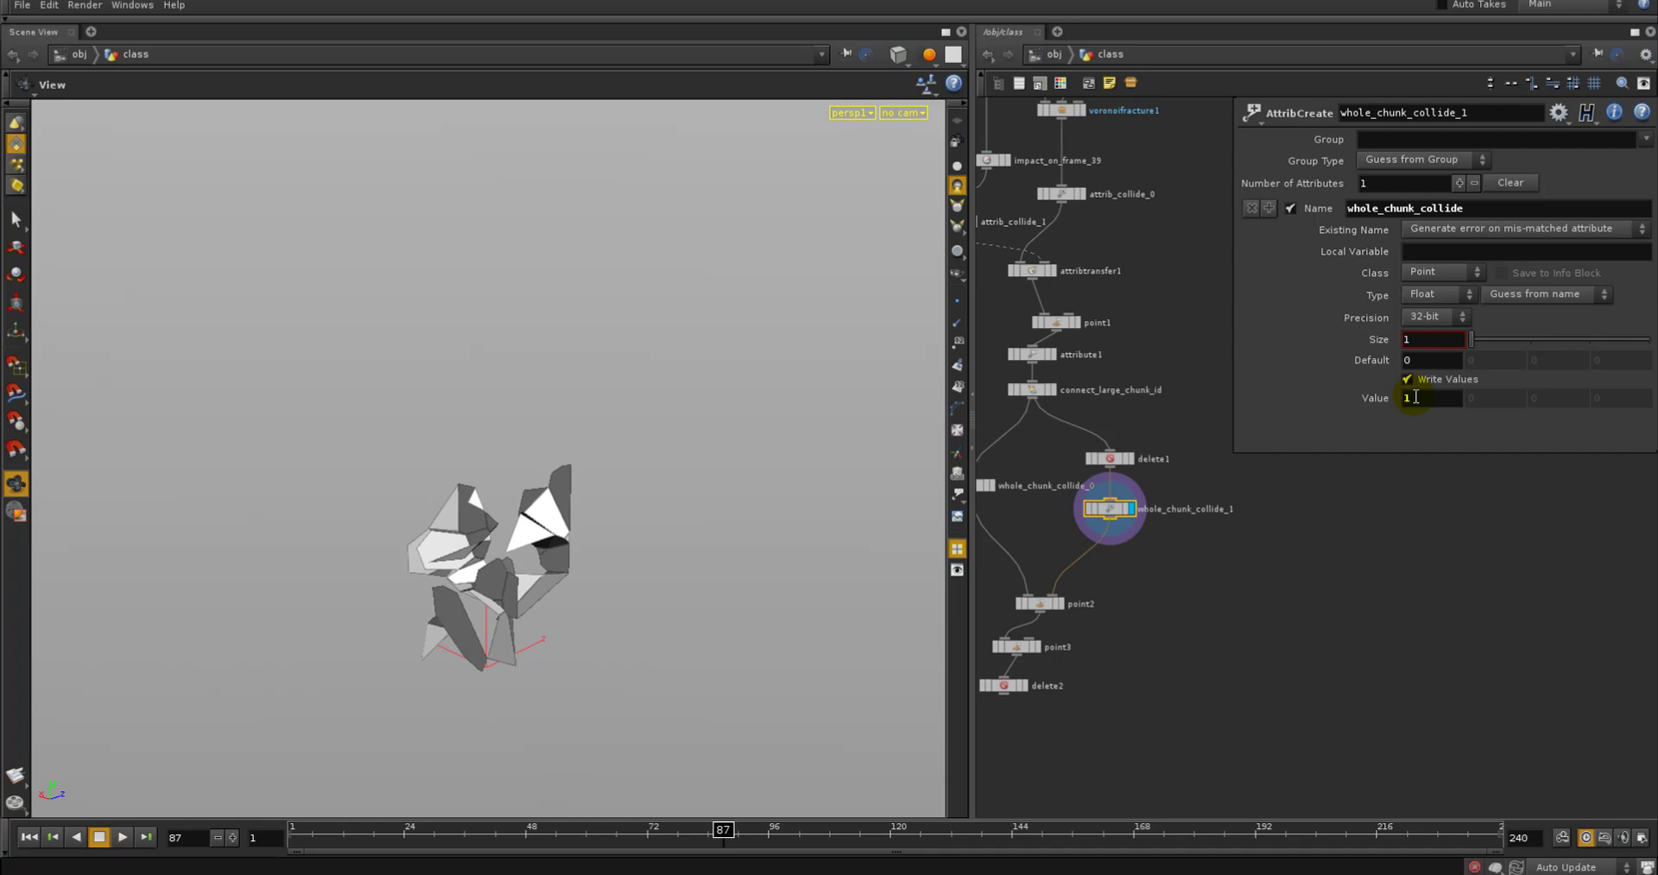
middle_click_drag(1162, 581, 1221, 610)
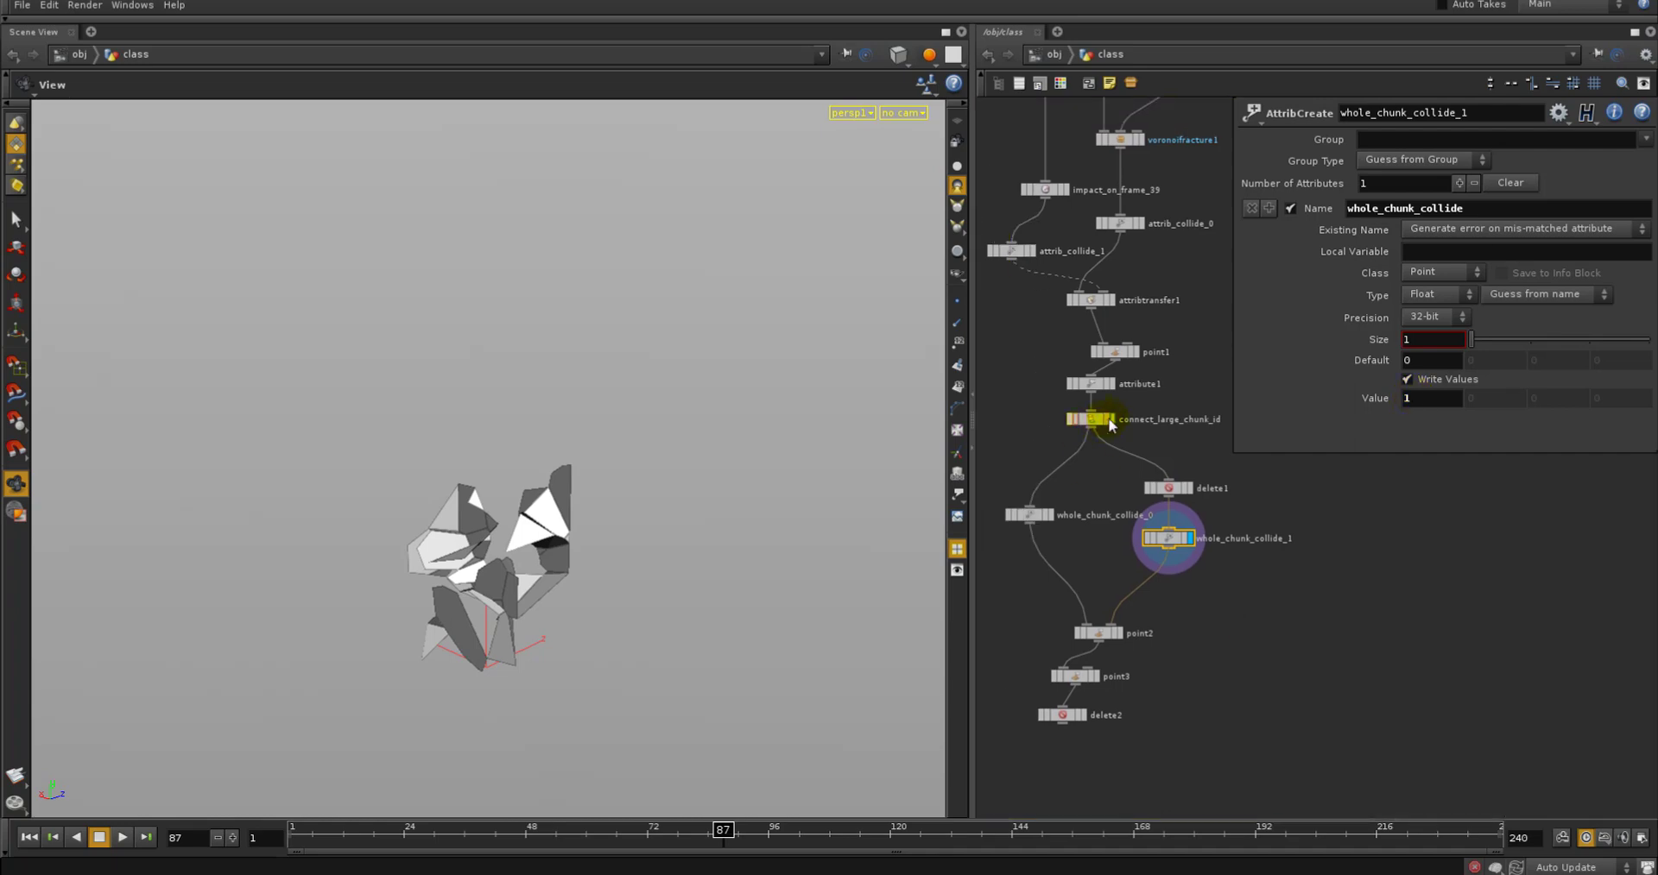
Compare the two branches by displaying connect_large_chunk_id, whole_chunk_collide_0, delete1 and whole_chunk_collide_1 in turn
left_click(1105, 419)
left_click(1098, 421)
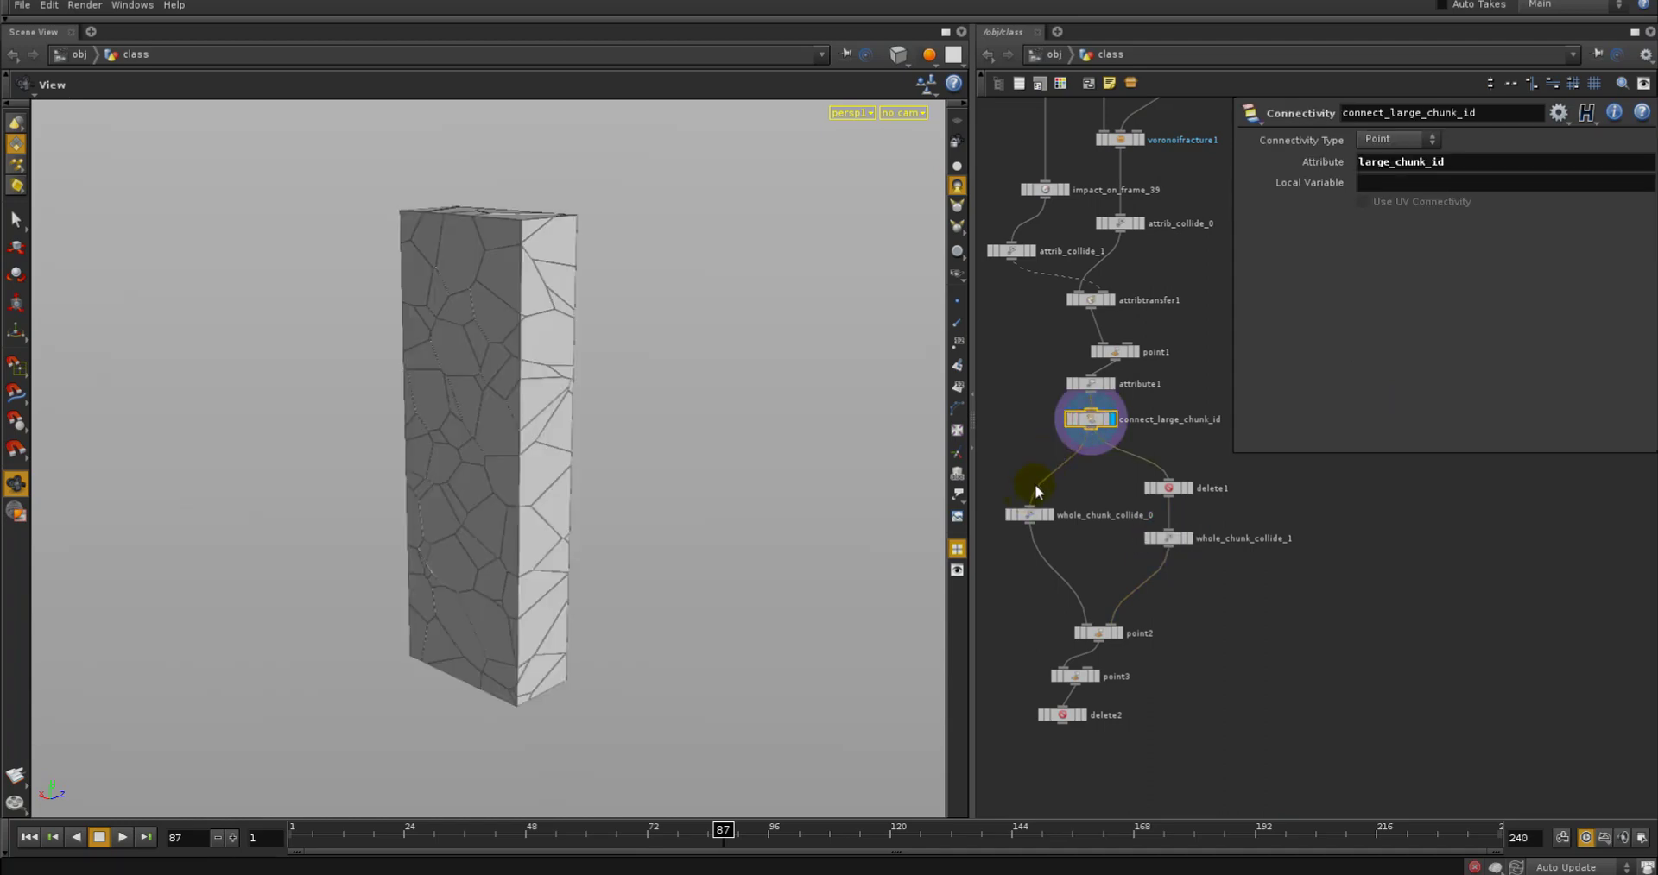
left_click(1052, 515)
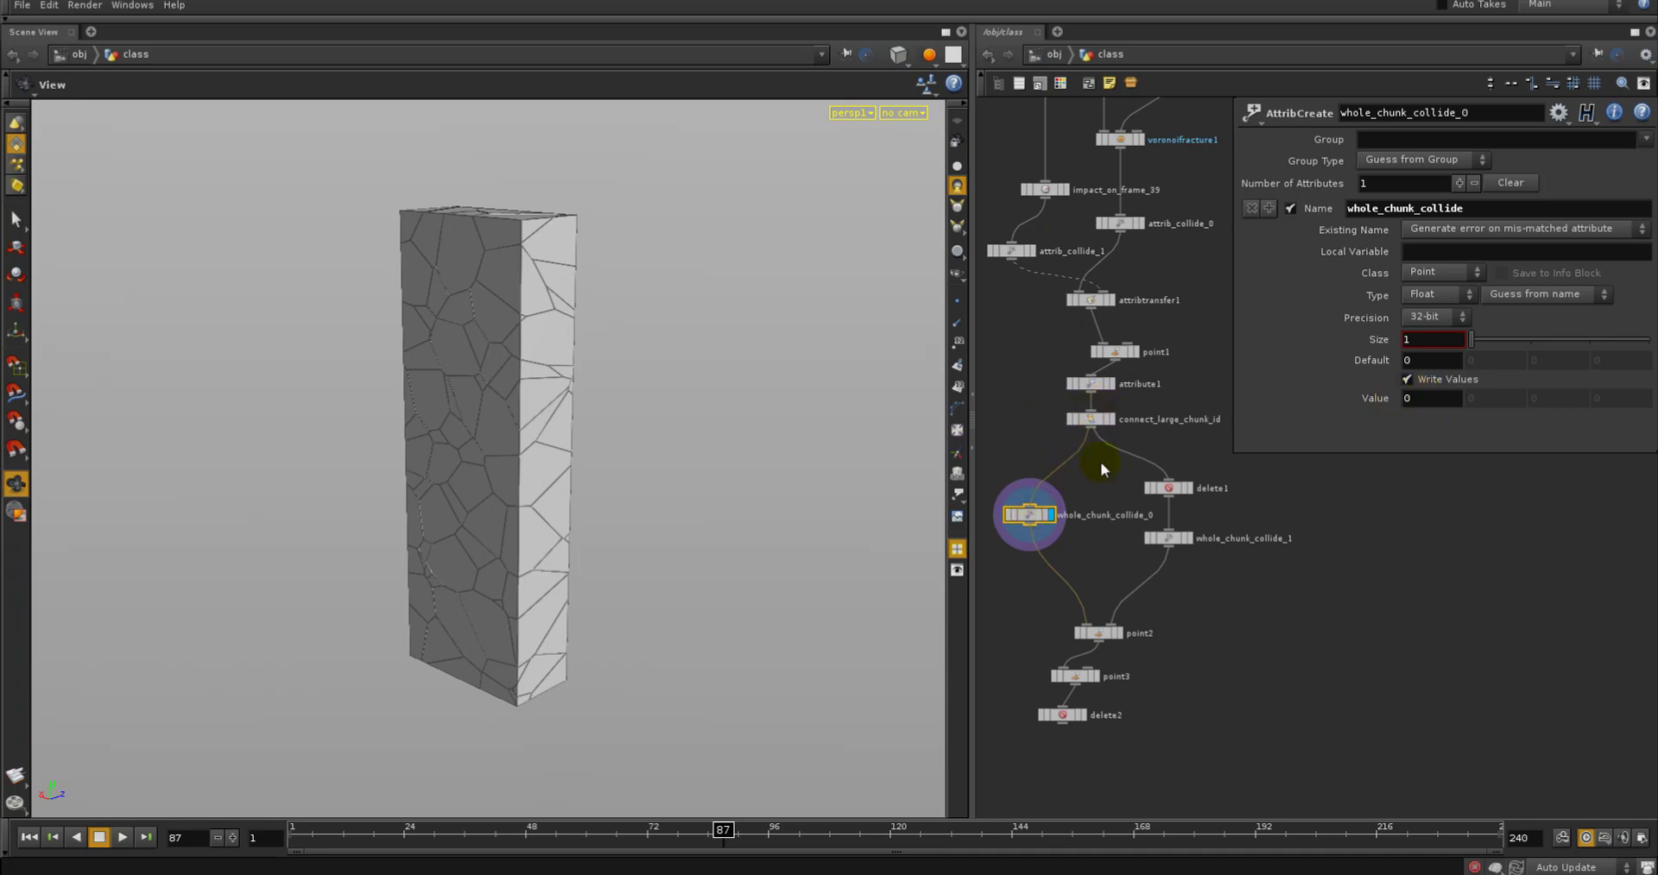
left_click(1188, 487)
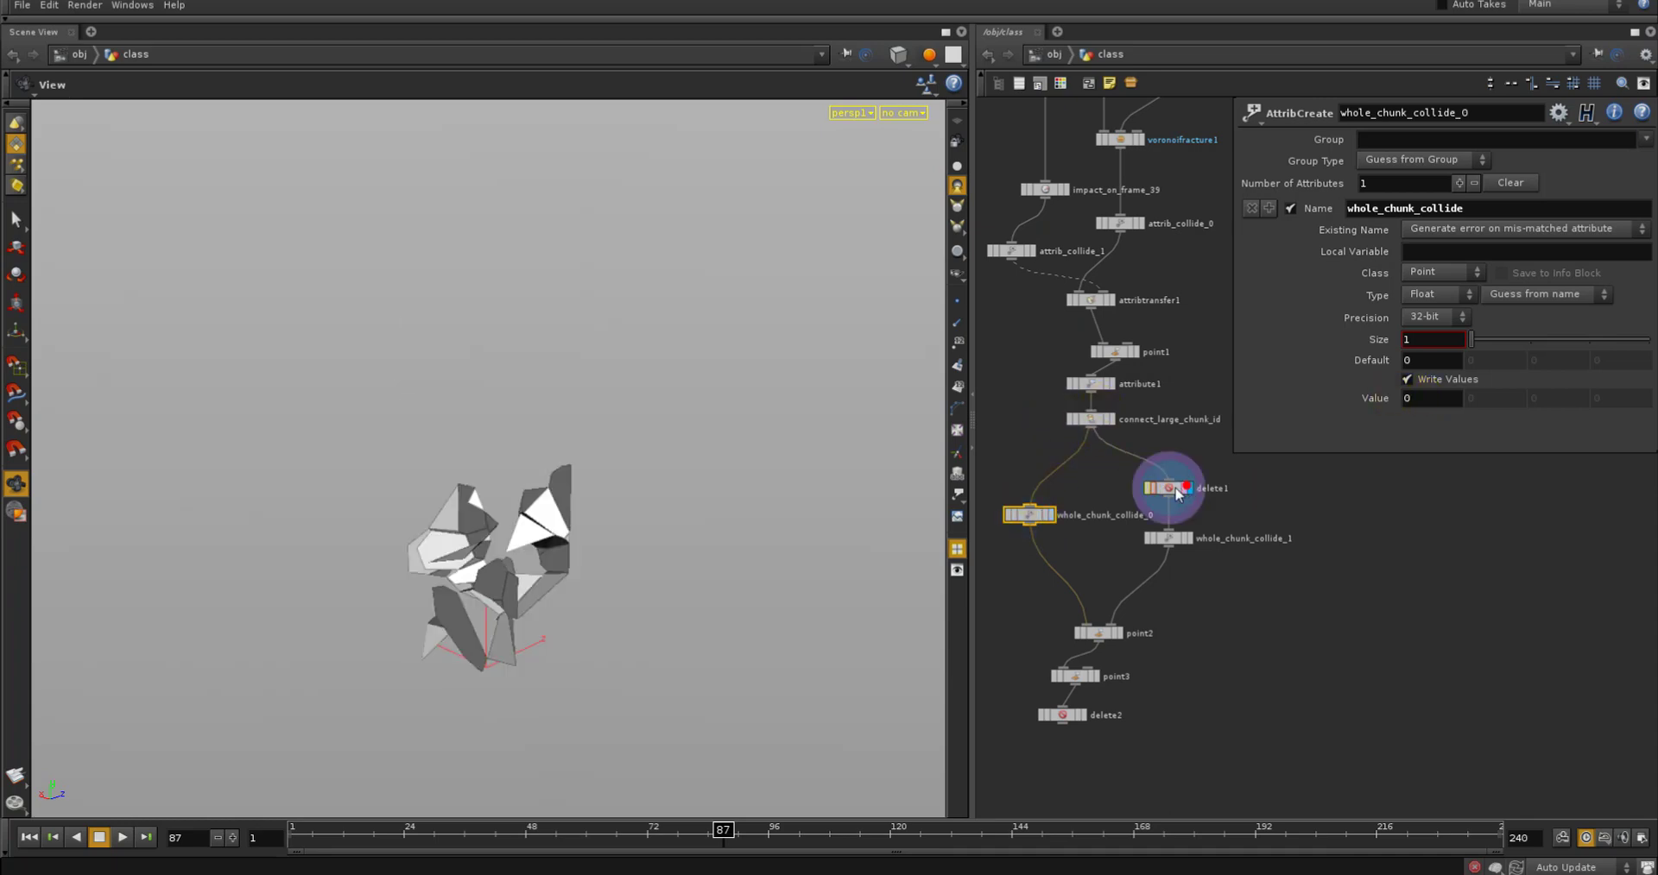
left_click(1188, 540)
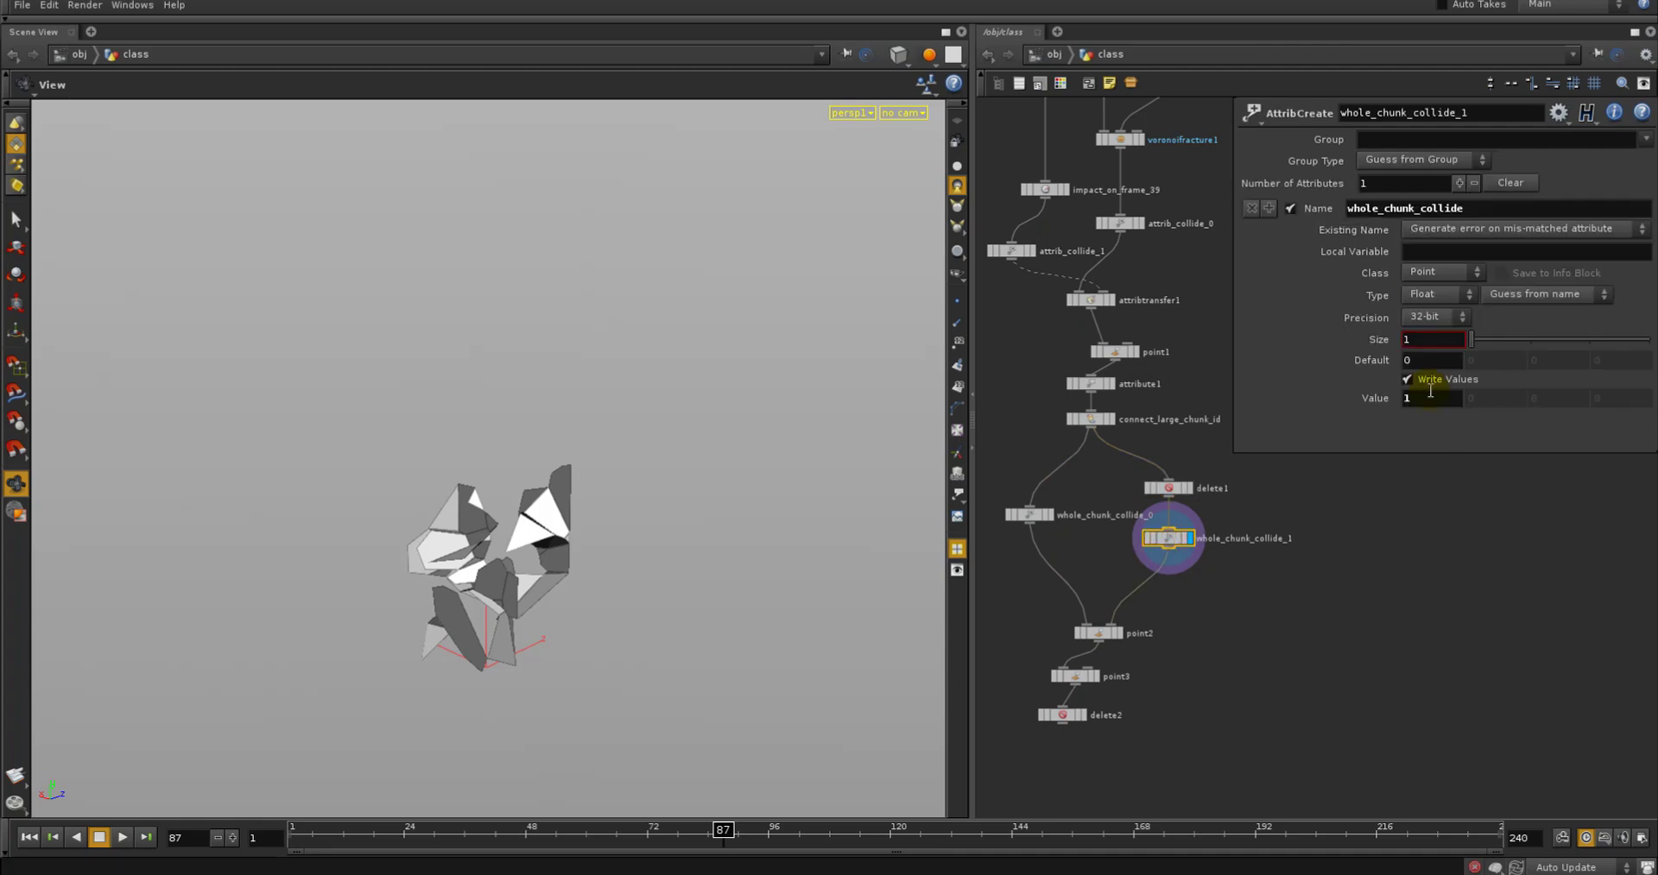
middle_click_drag(1226, 583, 1217, 548)
left_click(1082, 382)
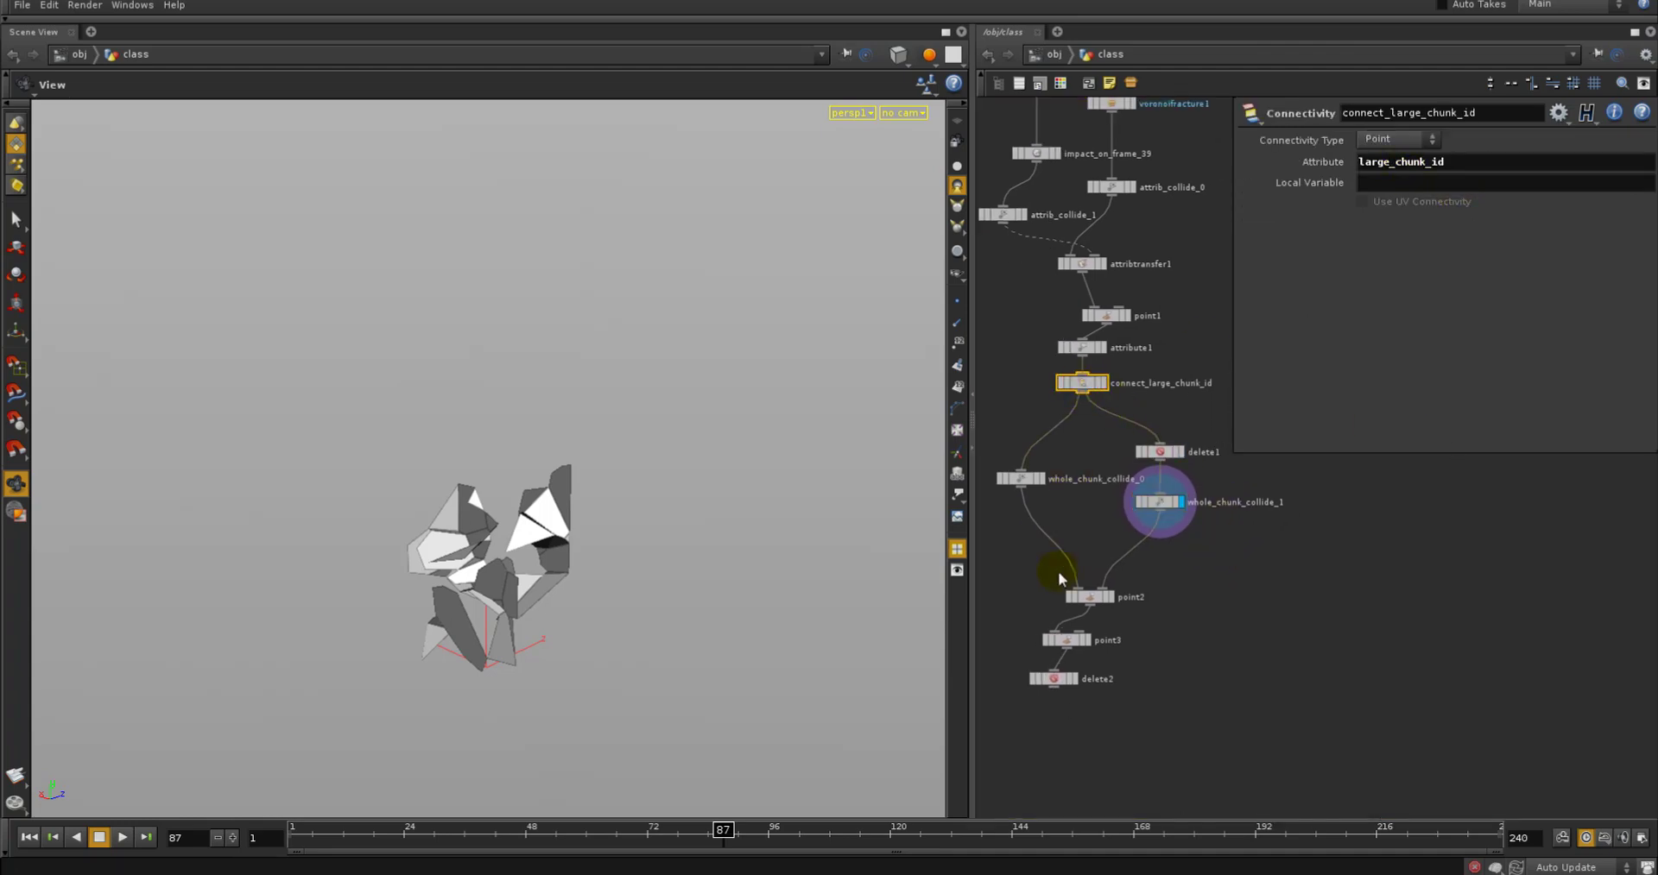
Inspect point2's attribute to match and the expression behind its whole_chunk_collide scalar value
left_click(1086, 596)
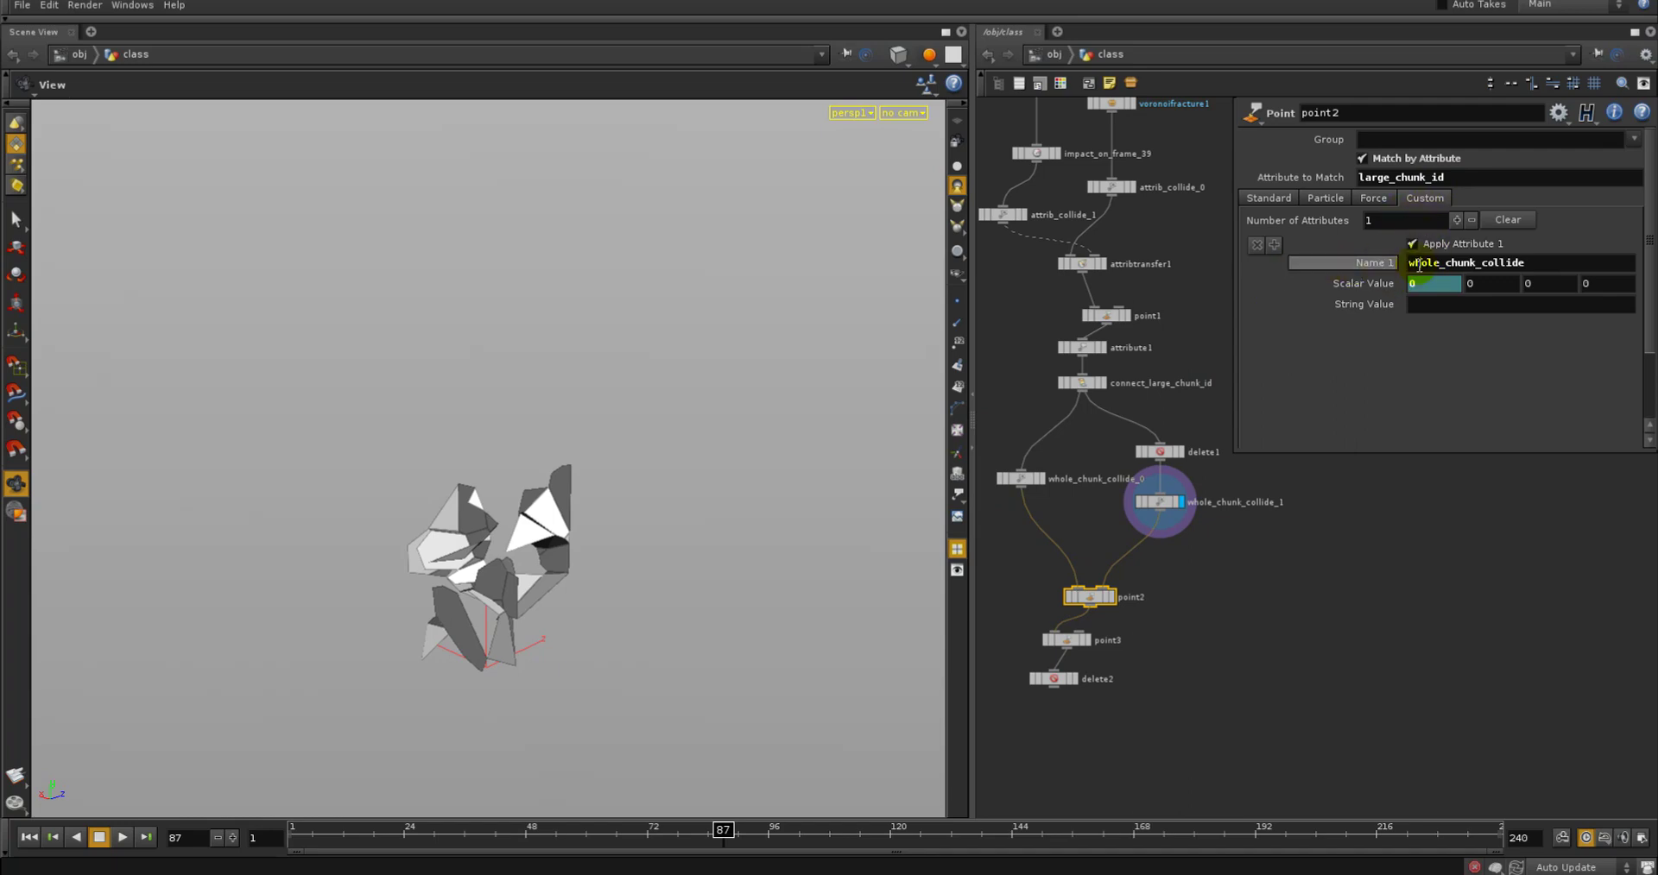
left_click(1387, 285)
left_click(1423, 283)
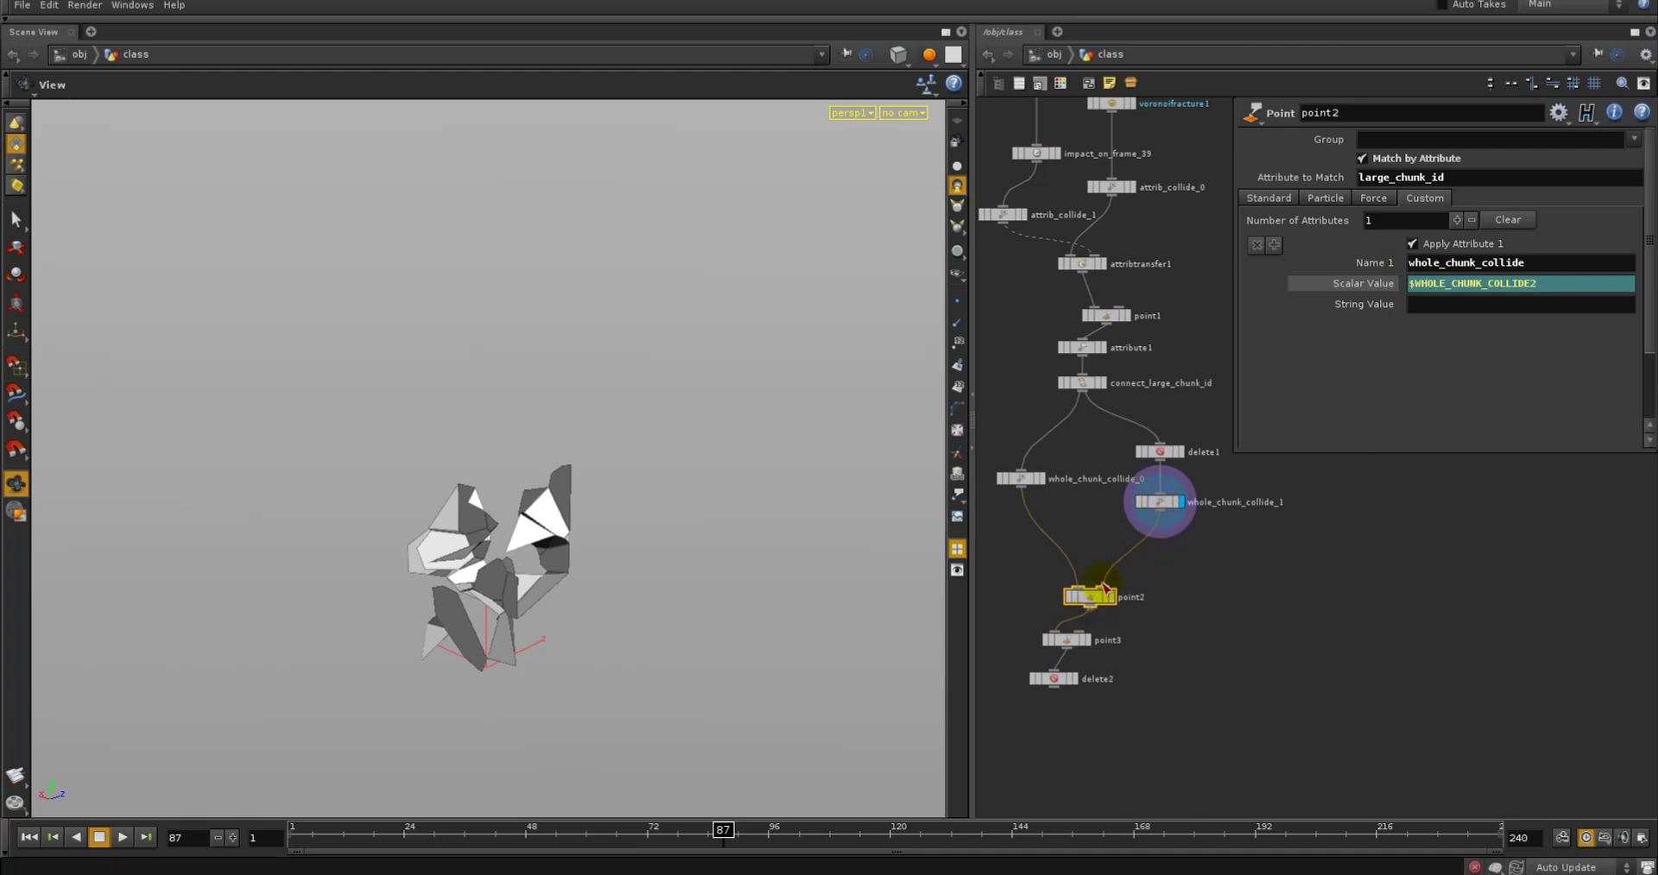
left_click(1181, 501)
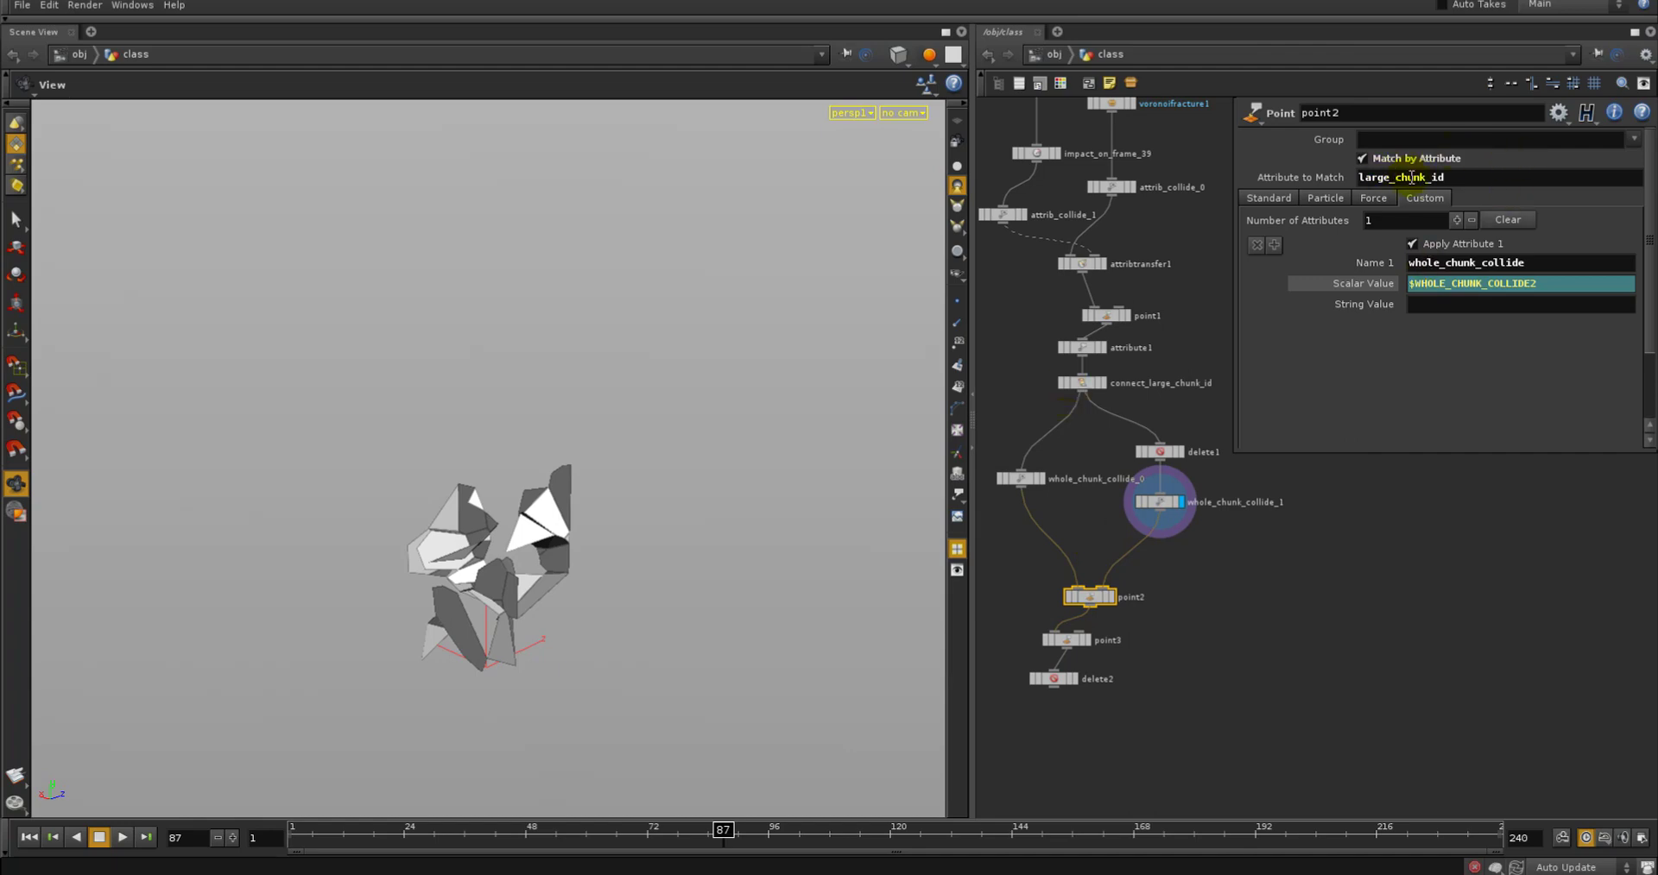
Examine point2's geometry spreadsheet with the large_chunk_id column widened, and close the spreadsheet
right_click(1099, 602)
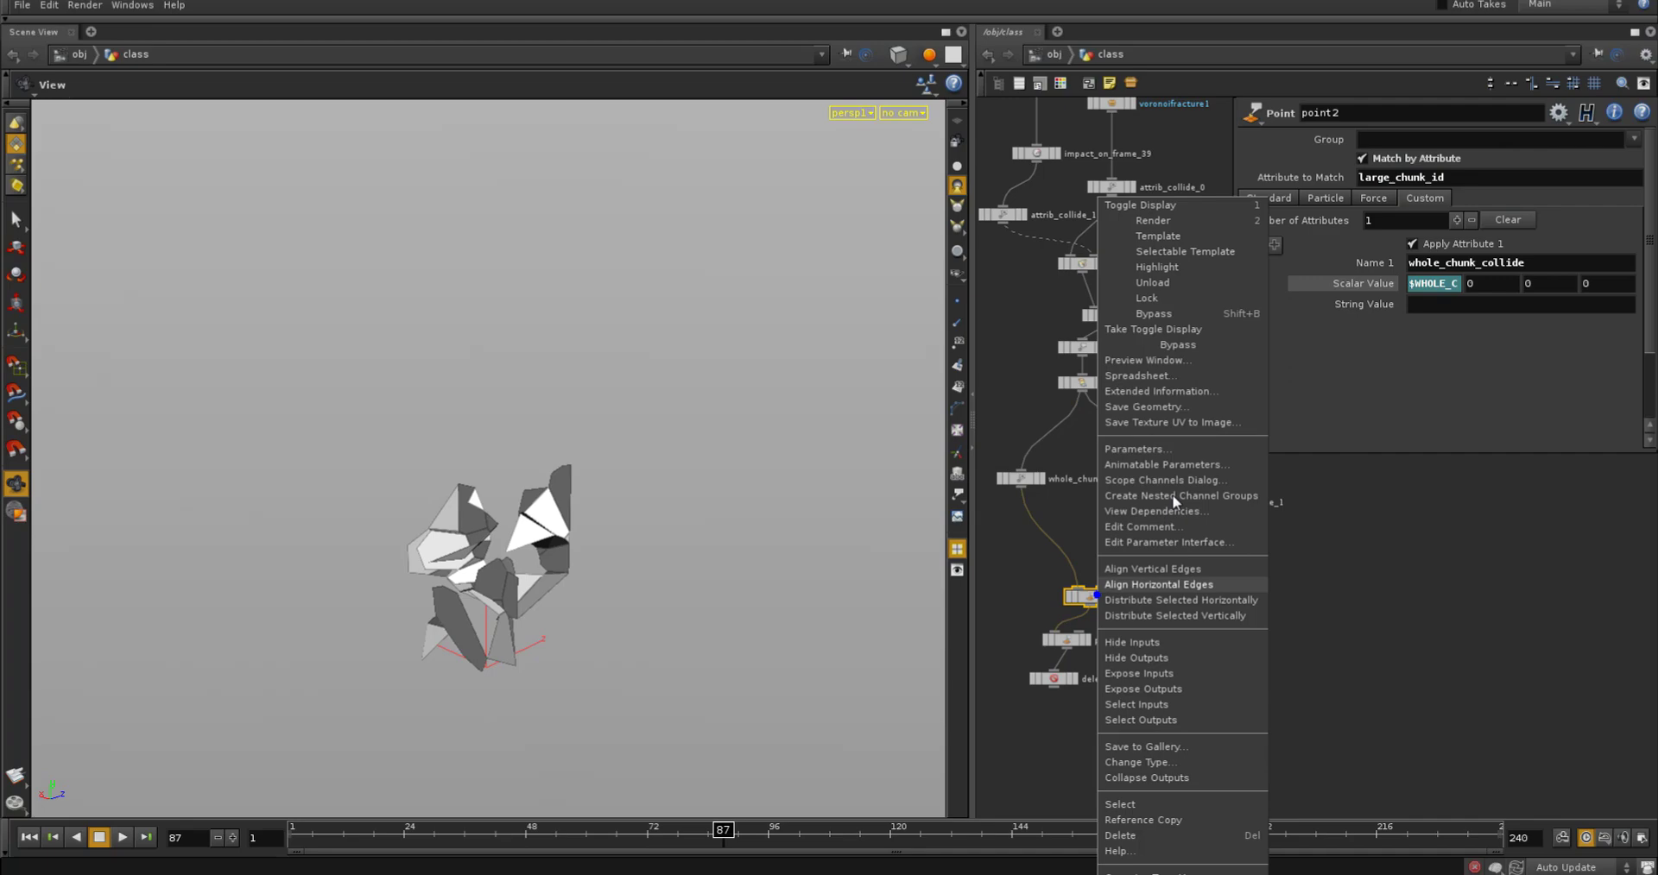
left_click(1200, 380)
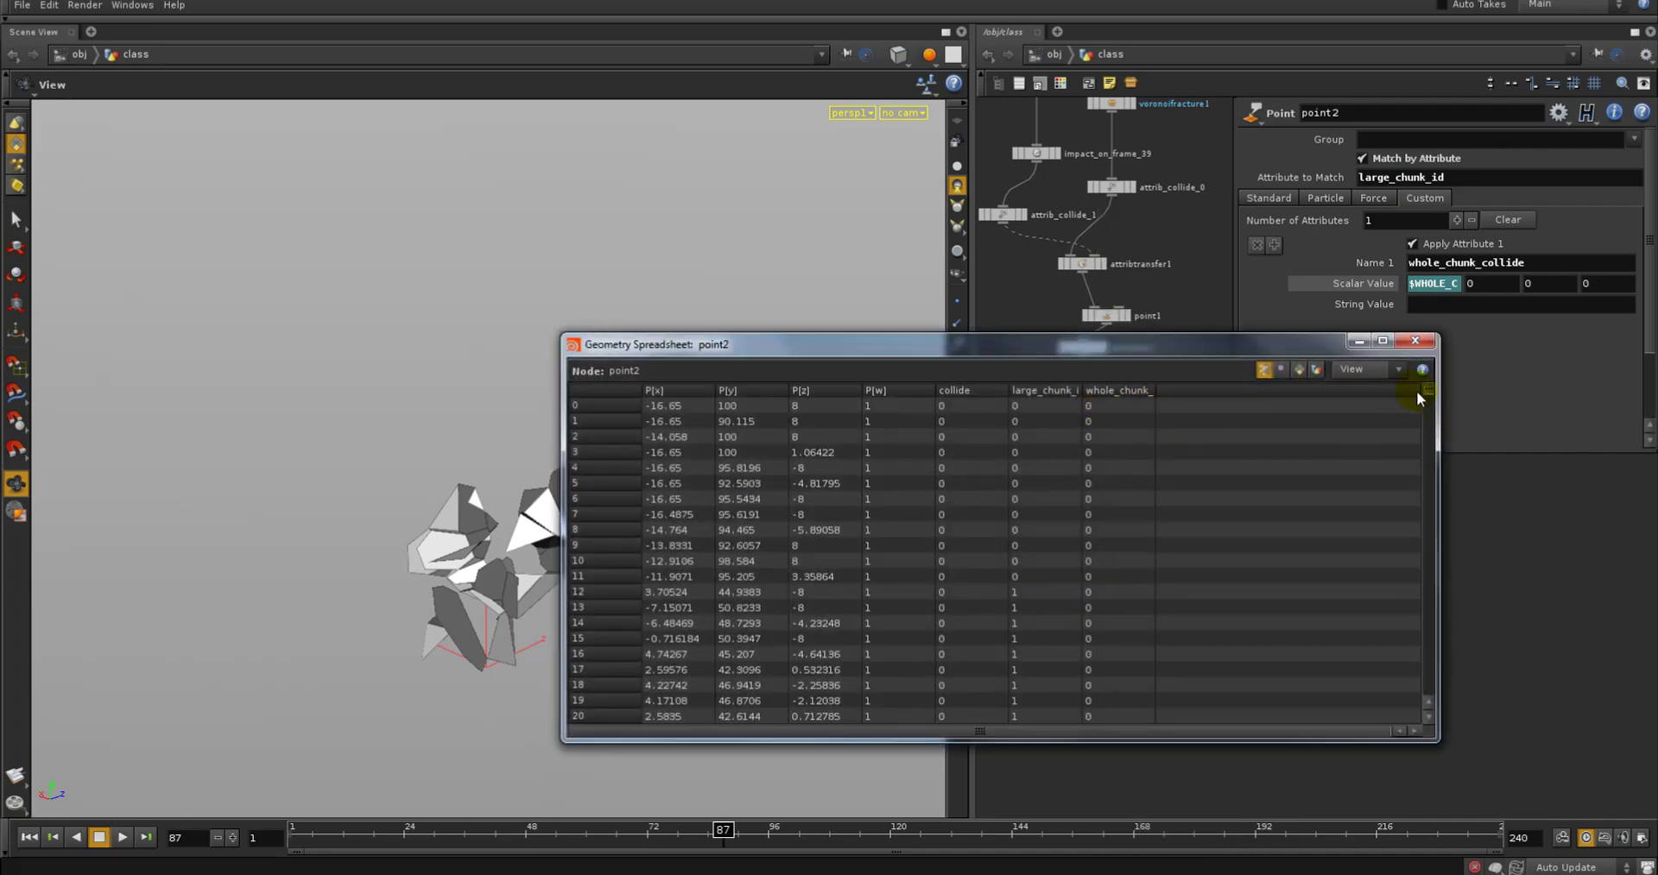
left_click_drag(1427, 391, 1428, 484)
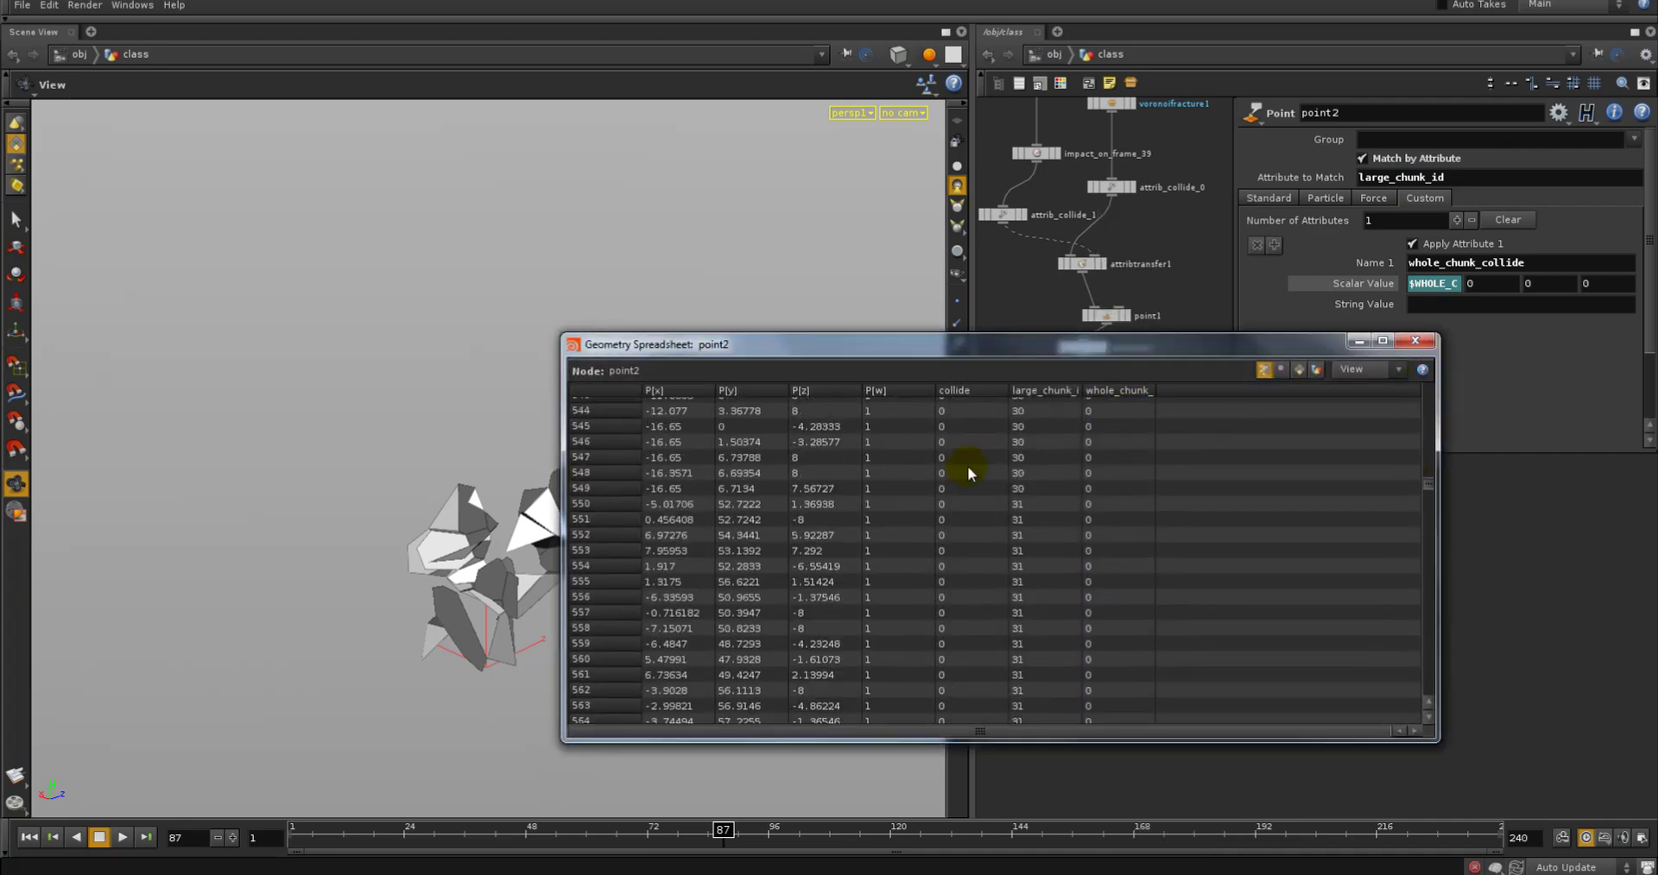
left_click(1082, 393)
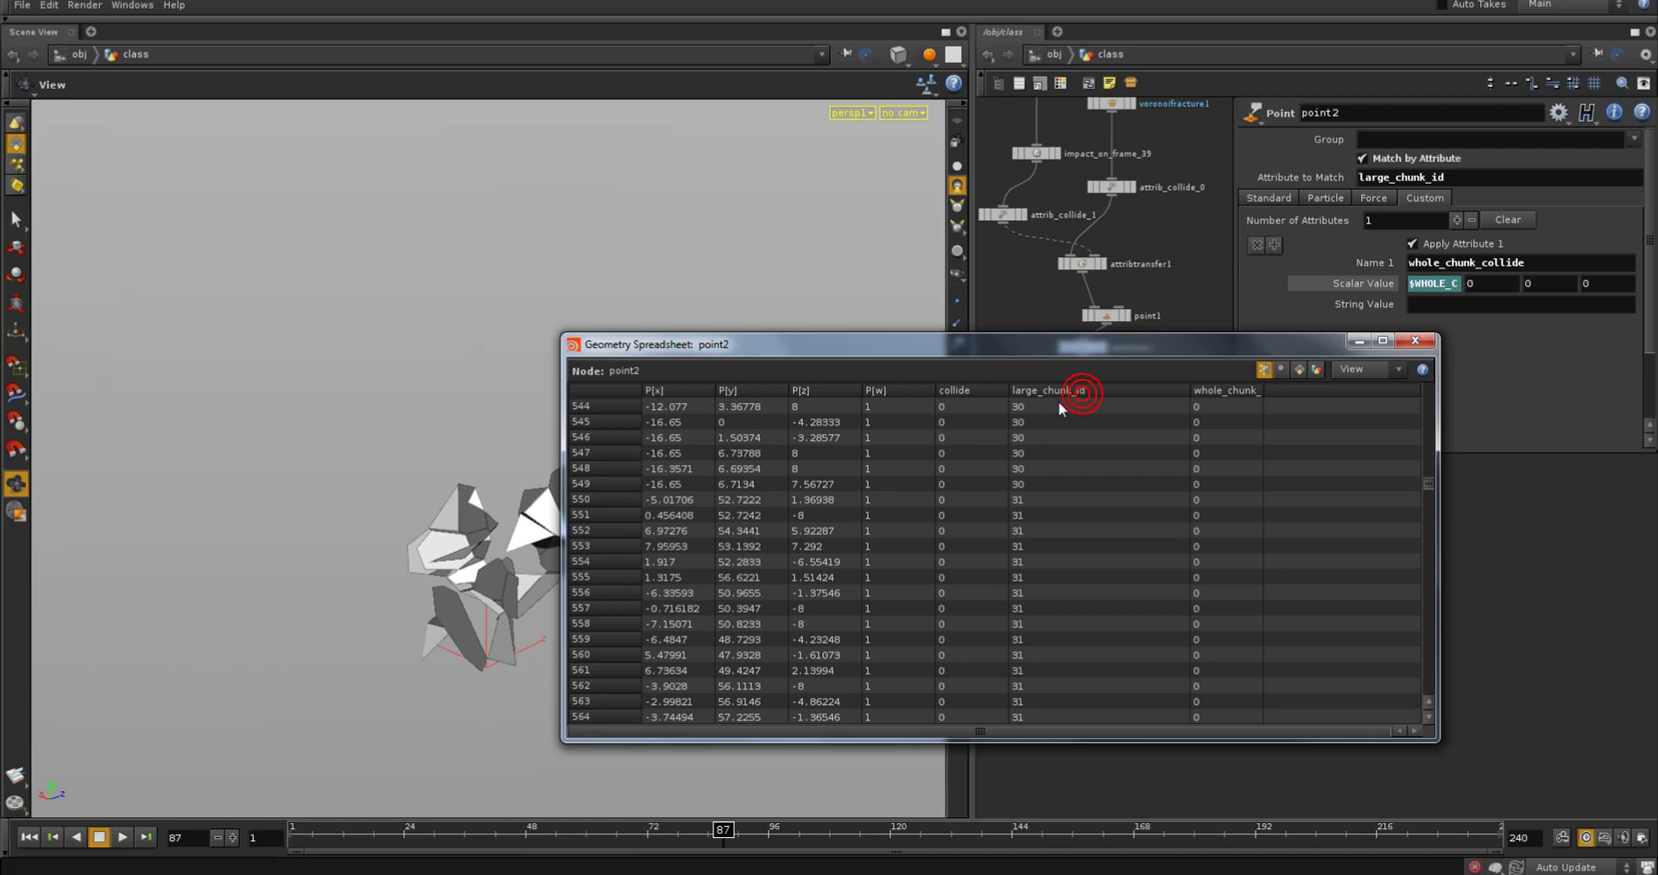
left_click(1414, 340)
Reopen point2's geometry spreadsheet and compare collide, large_chunk_id and whole_chunk_collide for points further down the list
right_click_drag(1158, 647, 1150, 644)
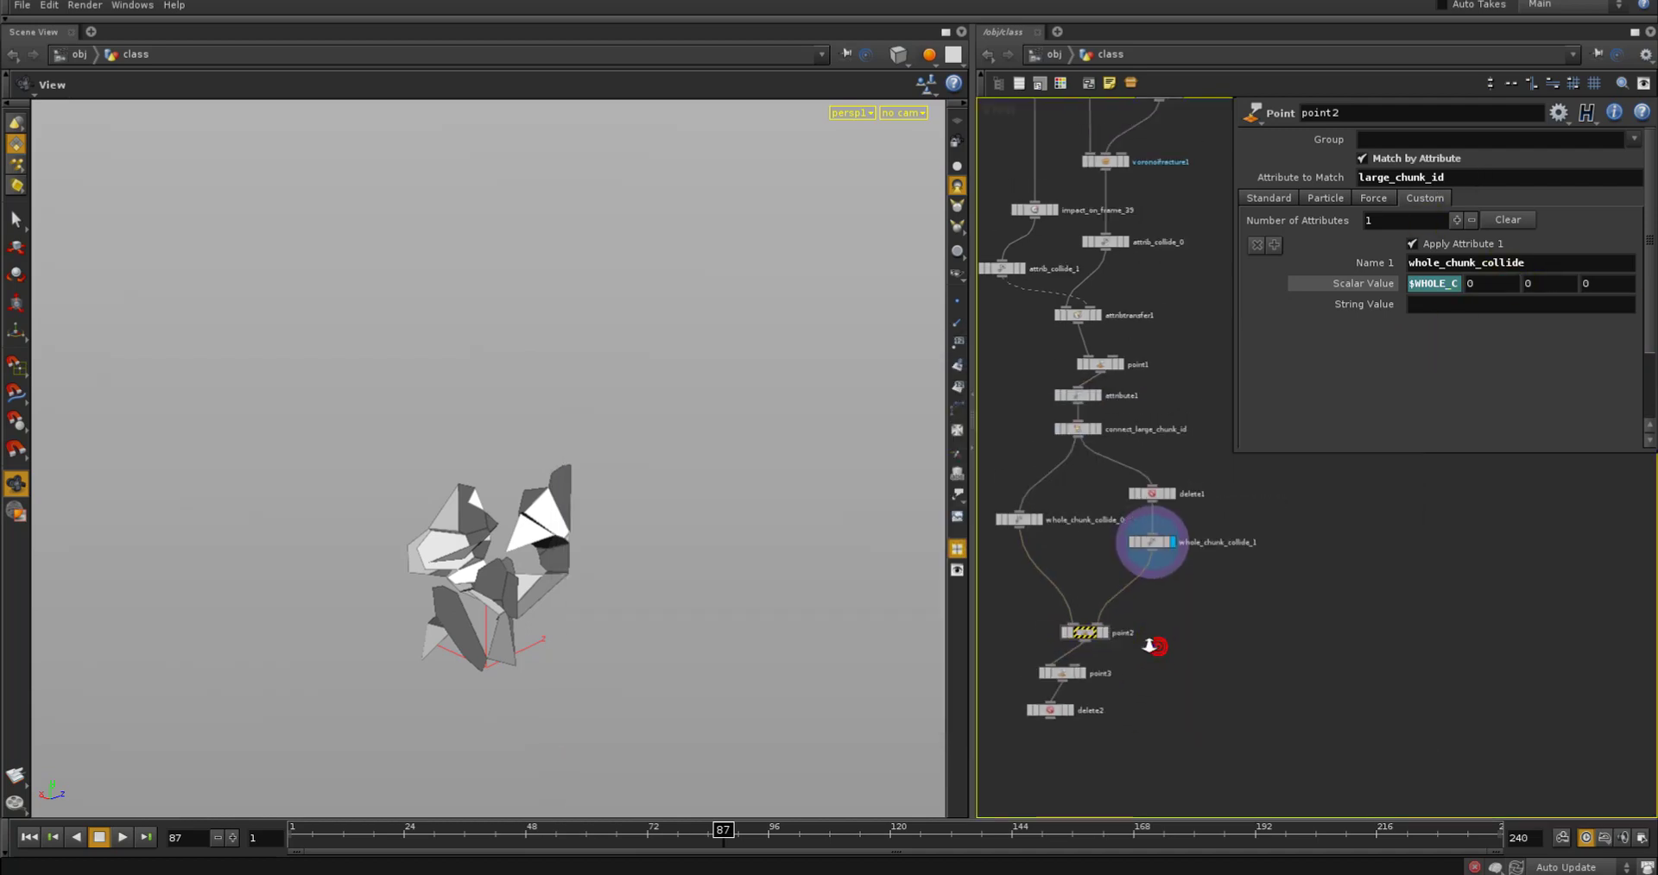
middle_click(1085, 633)
middle_click_drag(1125, 667, 1138, 664)
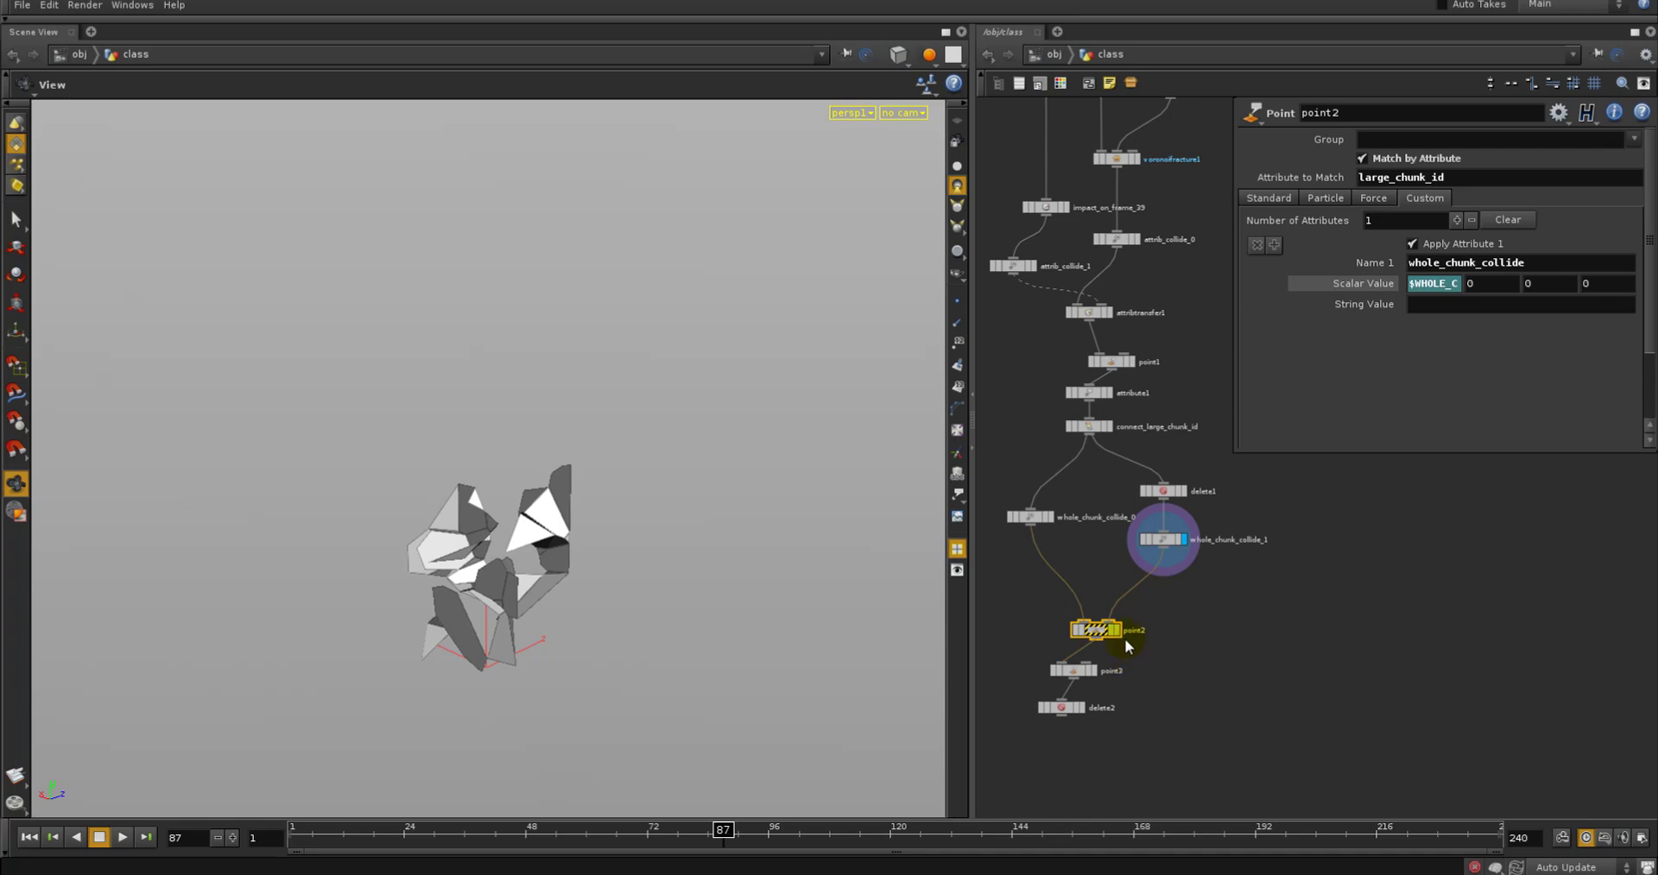
right_click(1097, 629)
left_click(1212, 376)
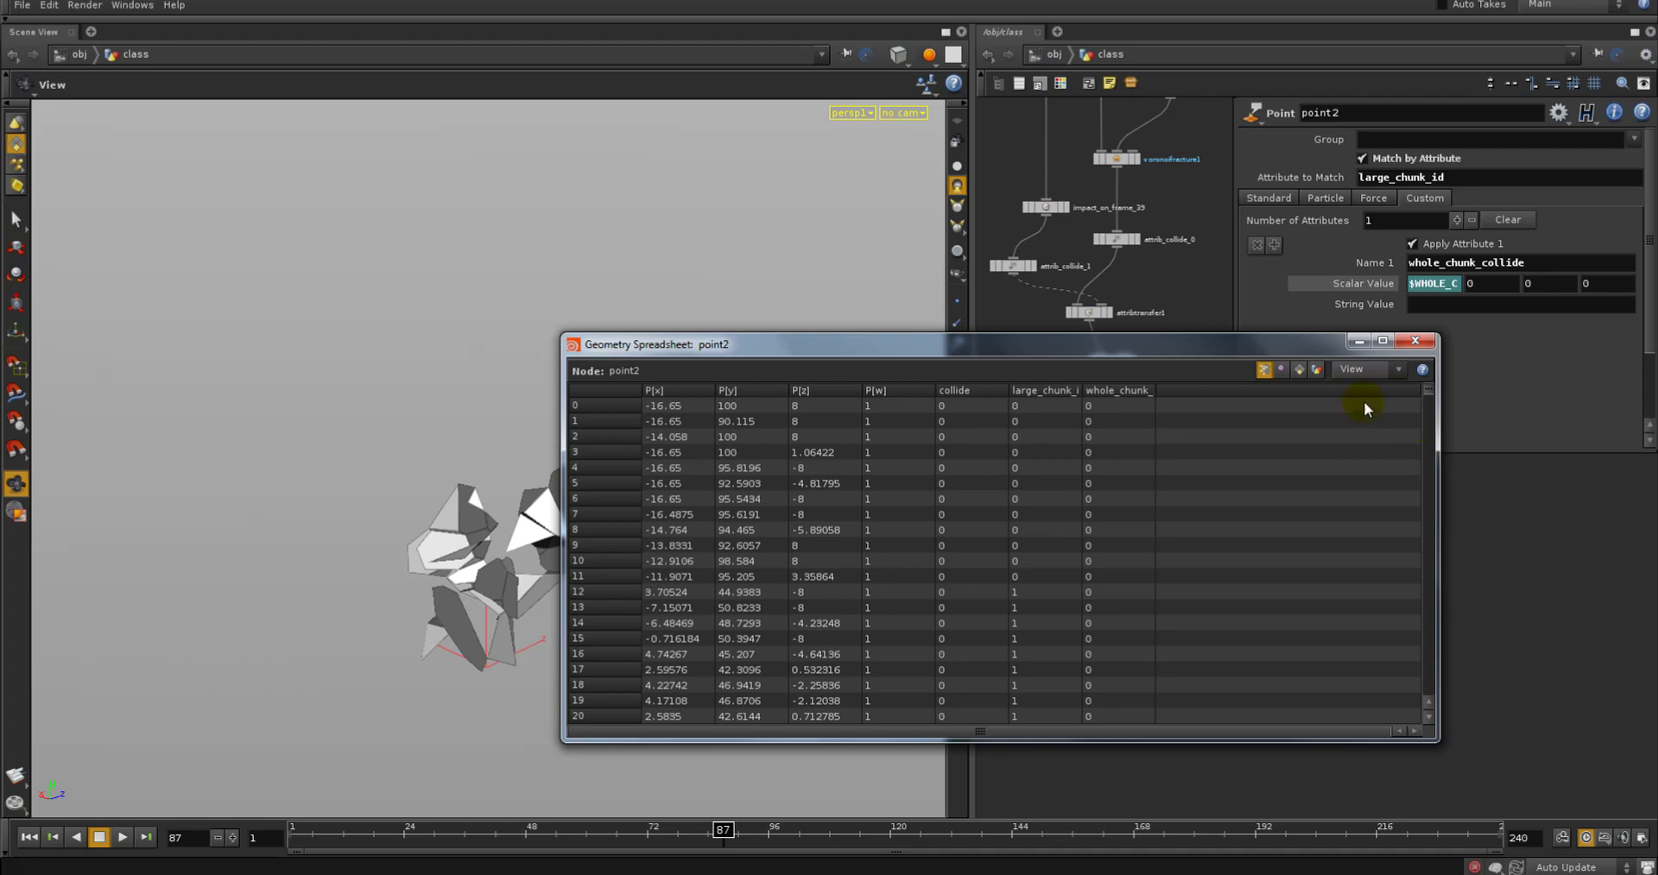
left_click_drag(1428, 395, 1428, 587)
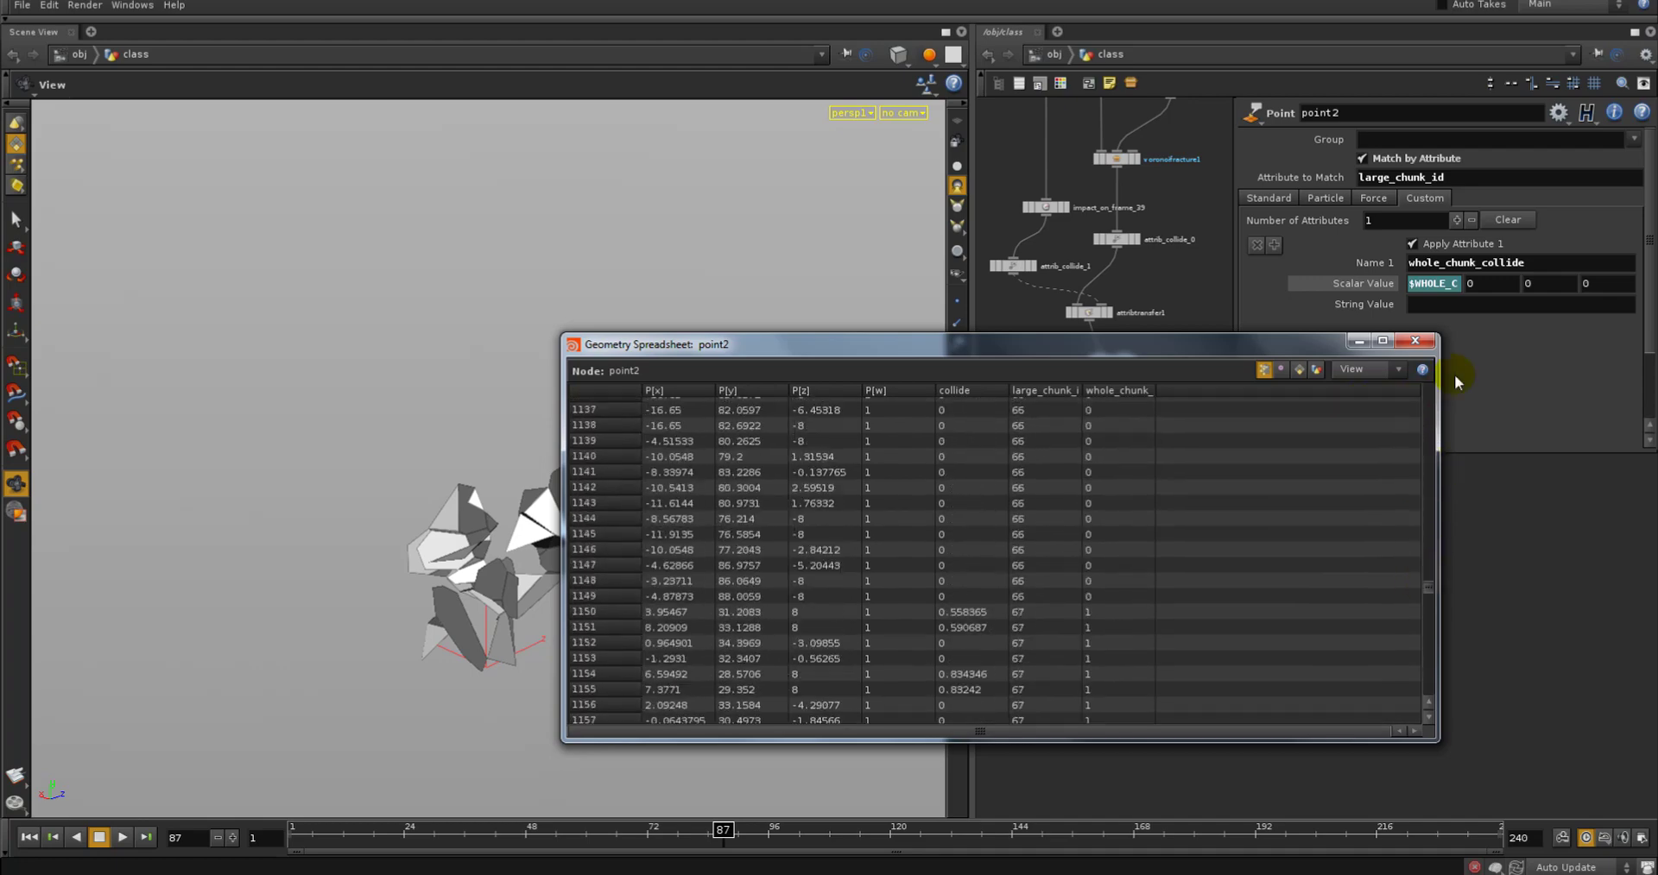
left_click(1414, 340)
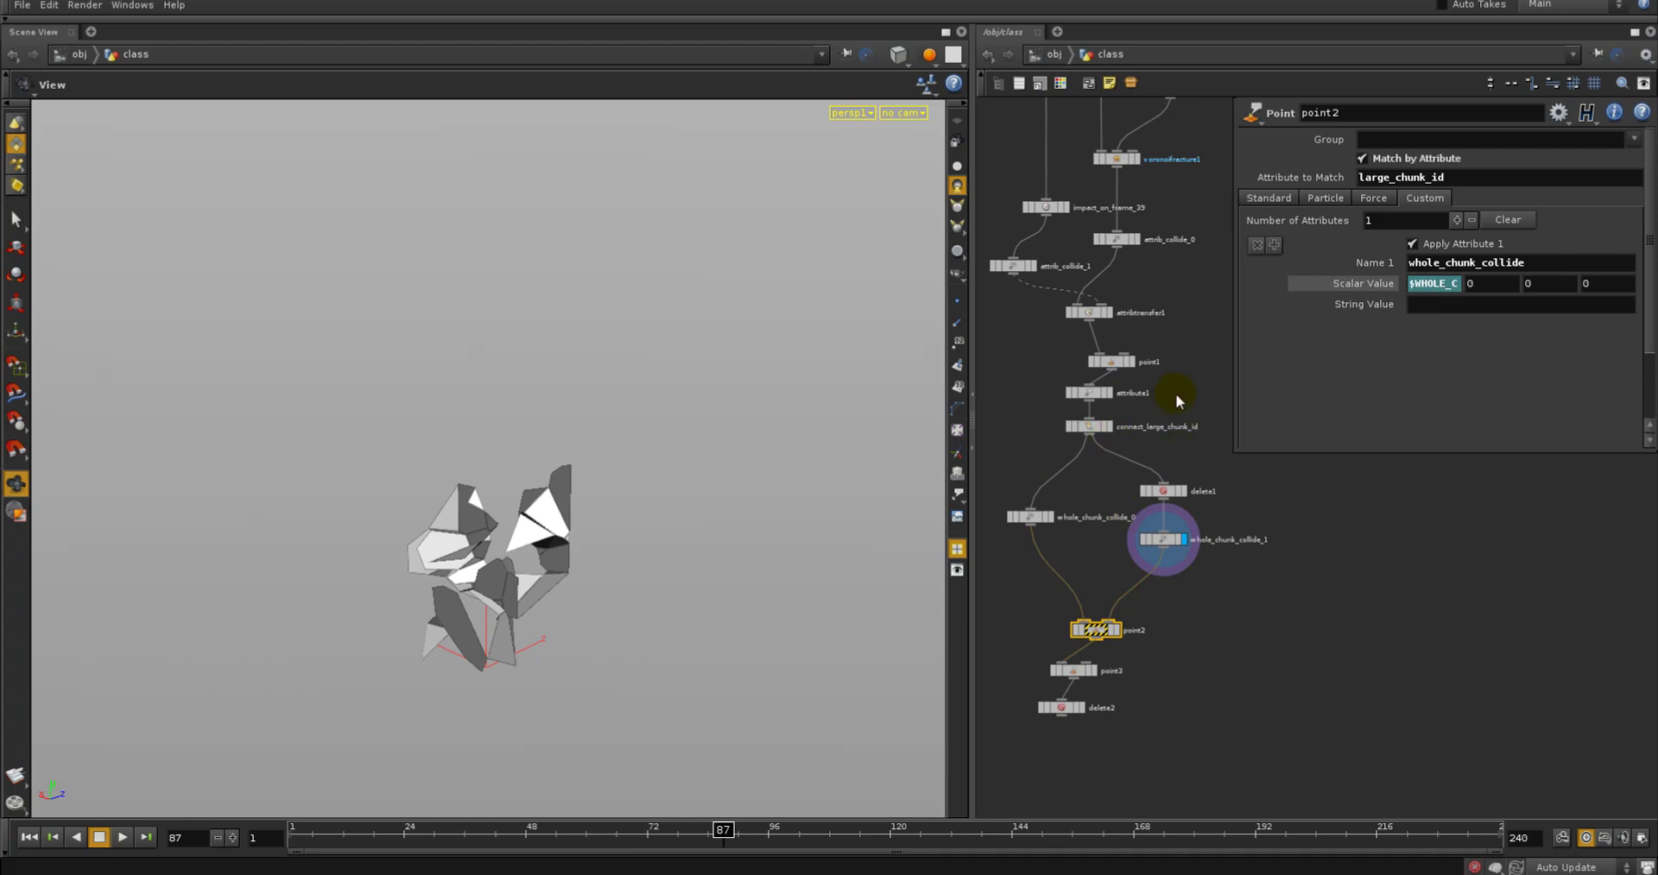
Review the settings along both branches feeding point2, from connect_large_chunk_id through delete1 to the two whole_chunk_collide nodes
left_click(1095, 424)
left_click(1162, 490)
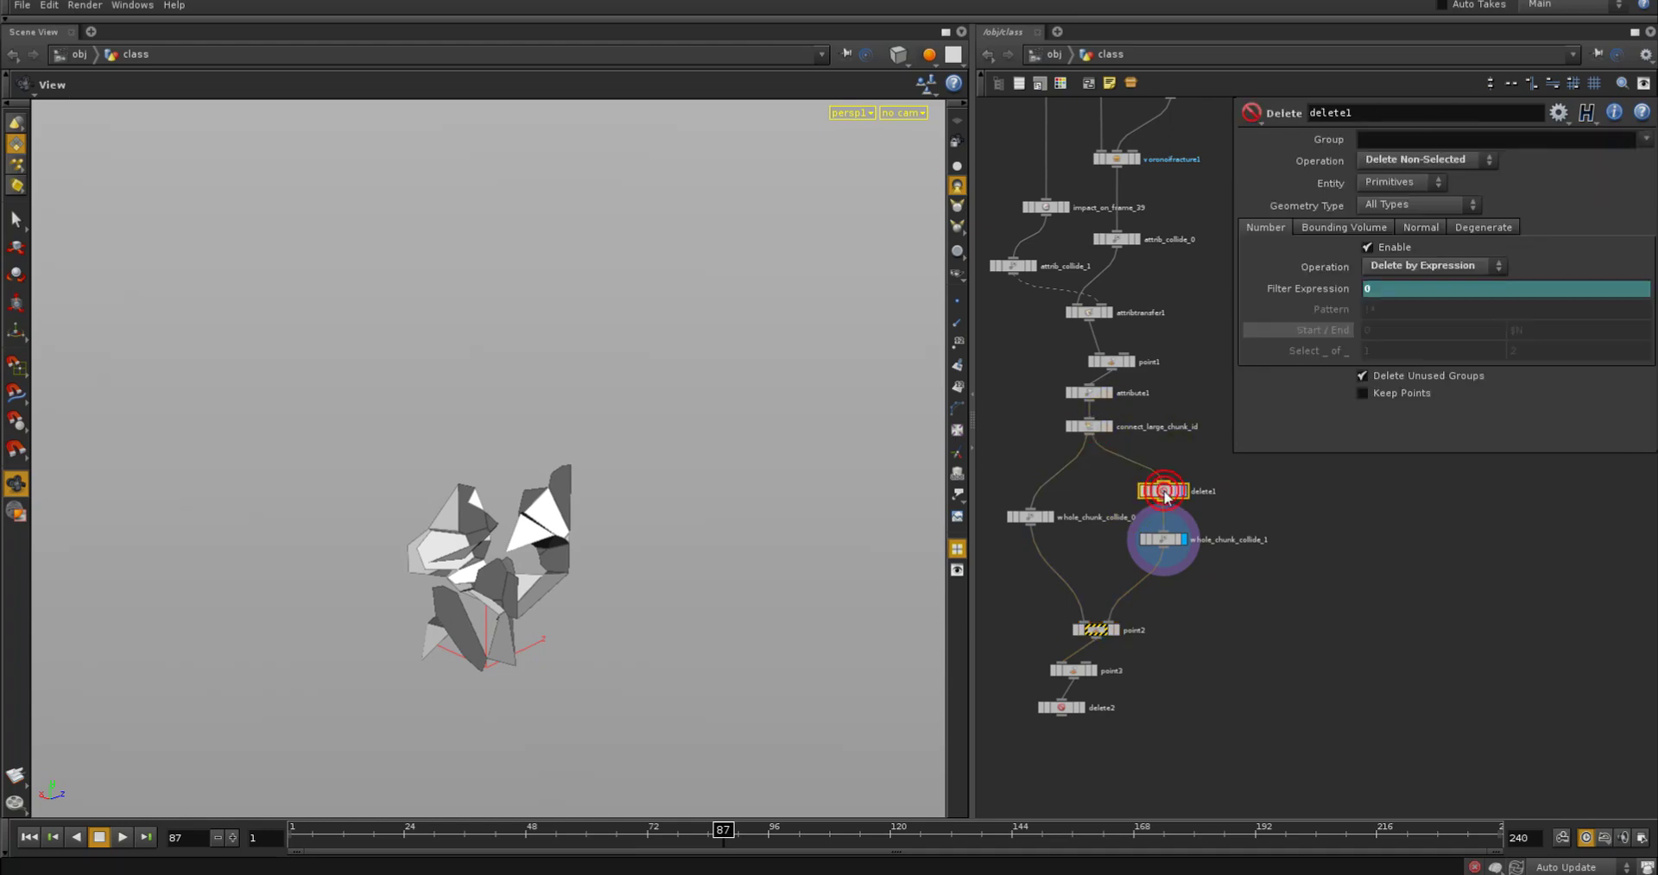
left_click(1162, 540)
left_click(1029, 516)
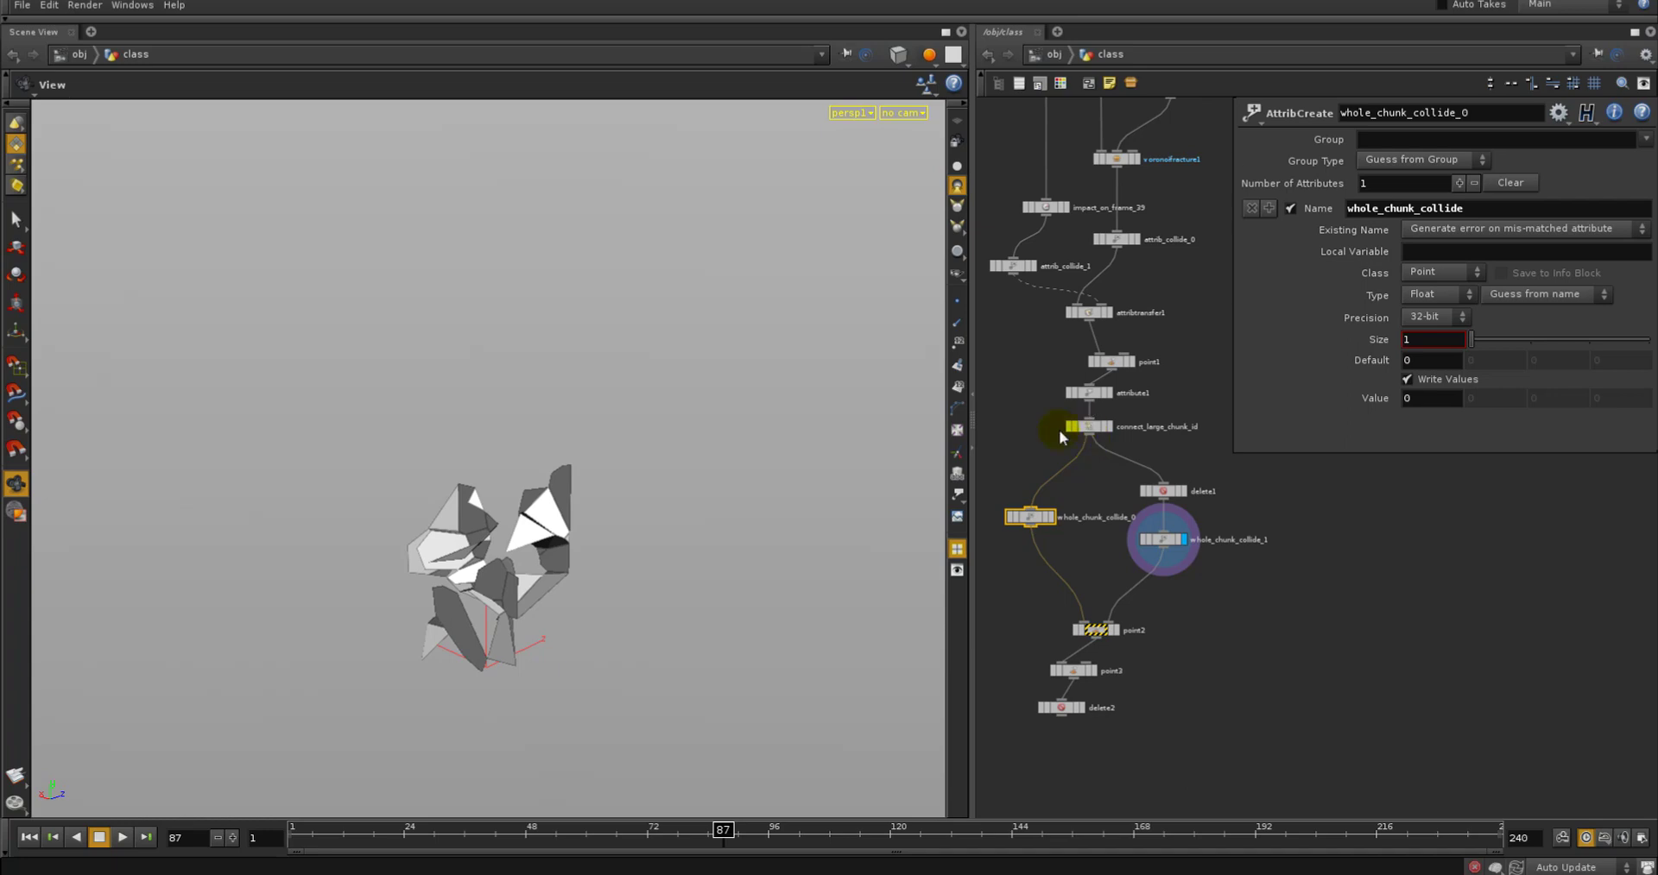
Display point3 to view the coloured chunks, and display delete2 to view only the collided chunks
left_click(1093, 672)
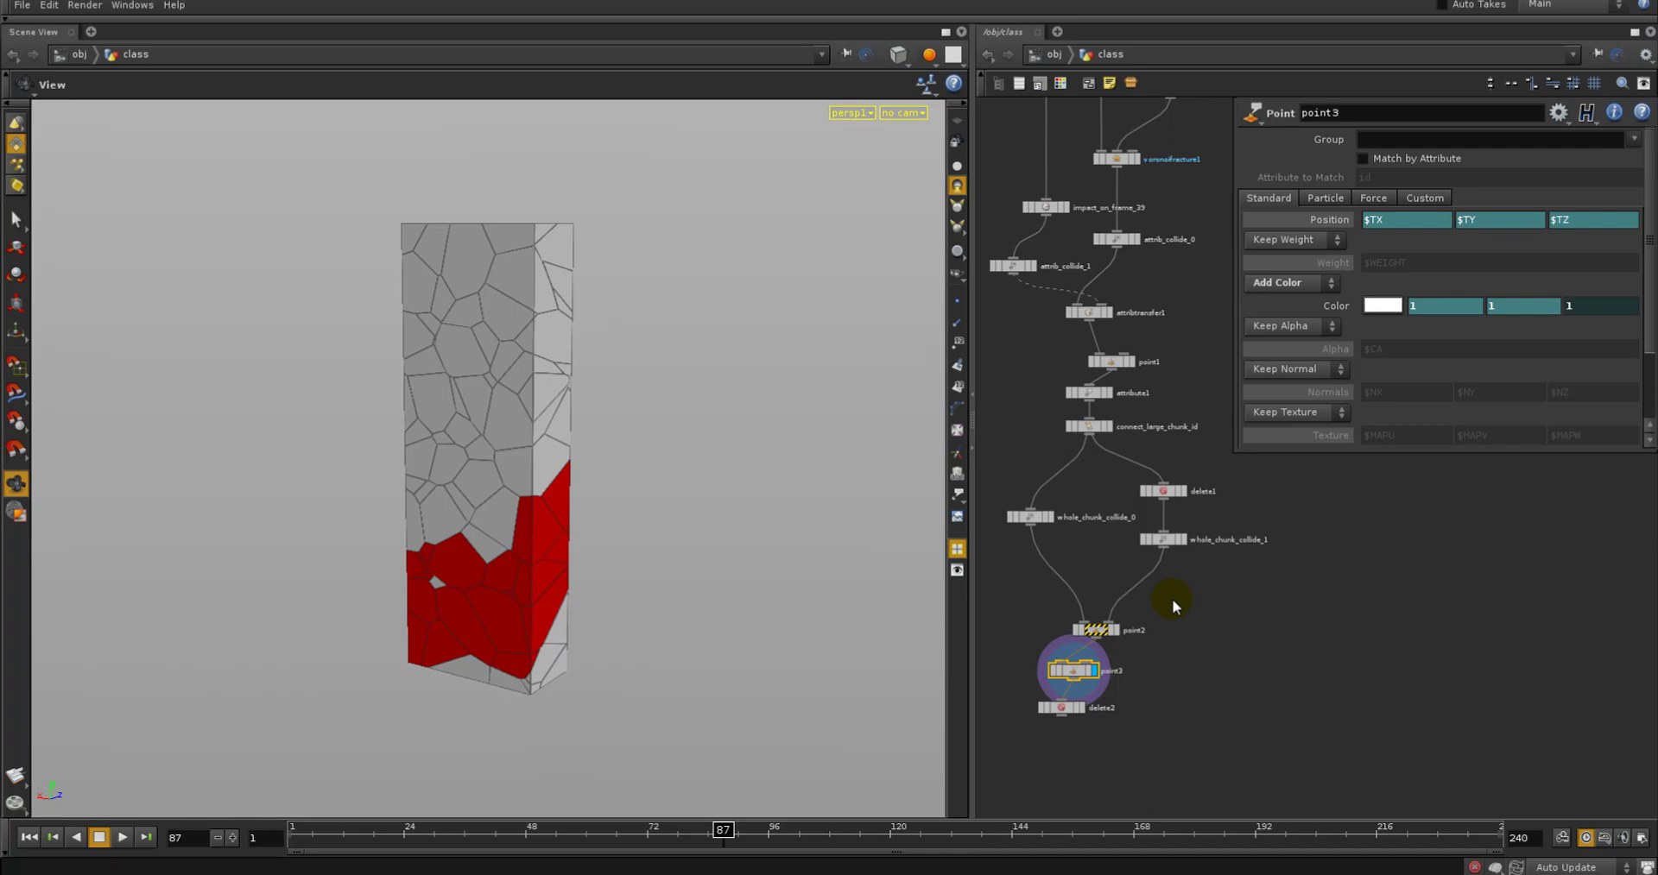
left_click(1228, 683)
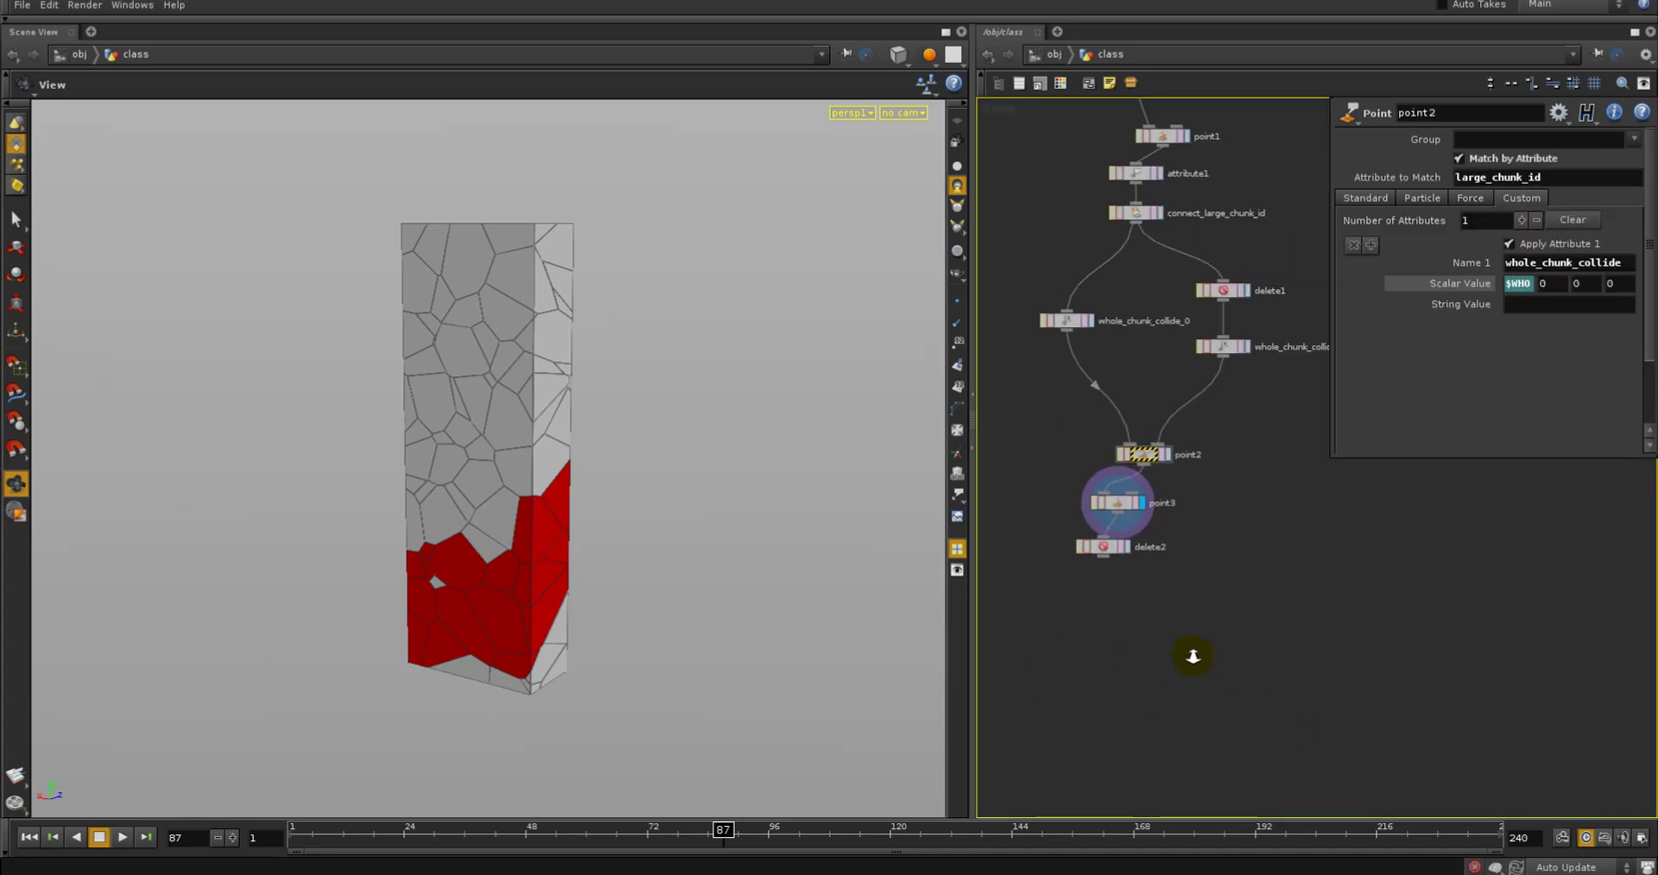
right_click_drag(1191, 659, 1122, 621)
left_click(1136, 561)
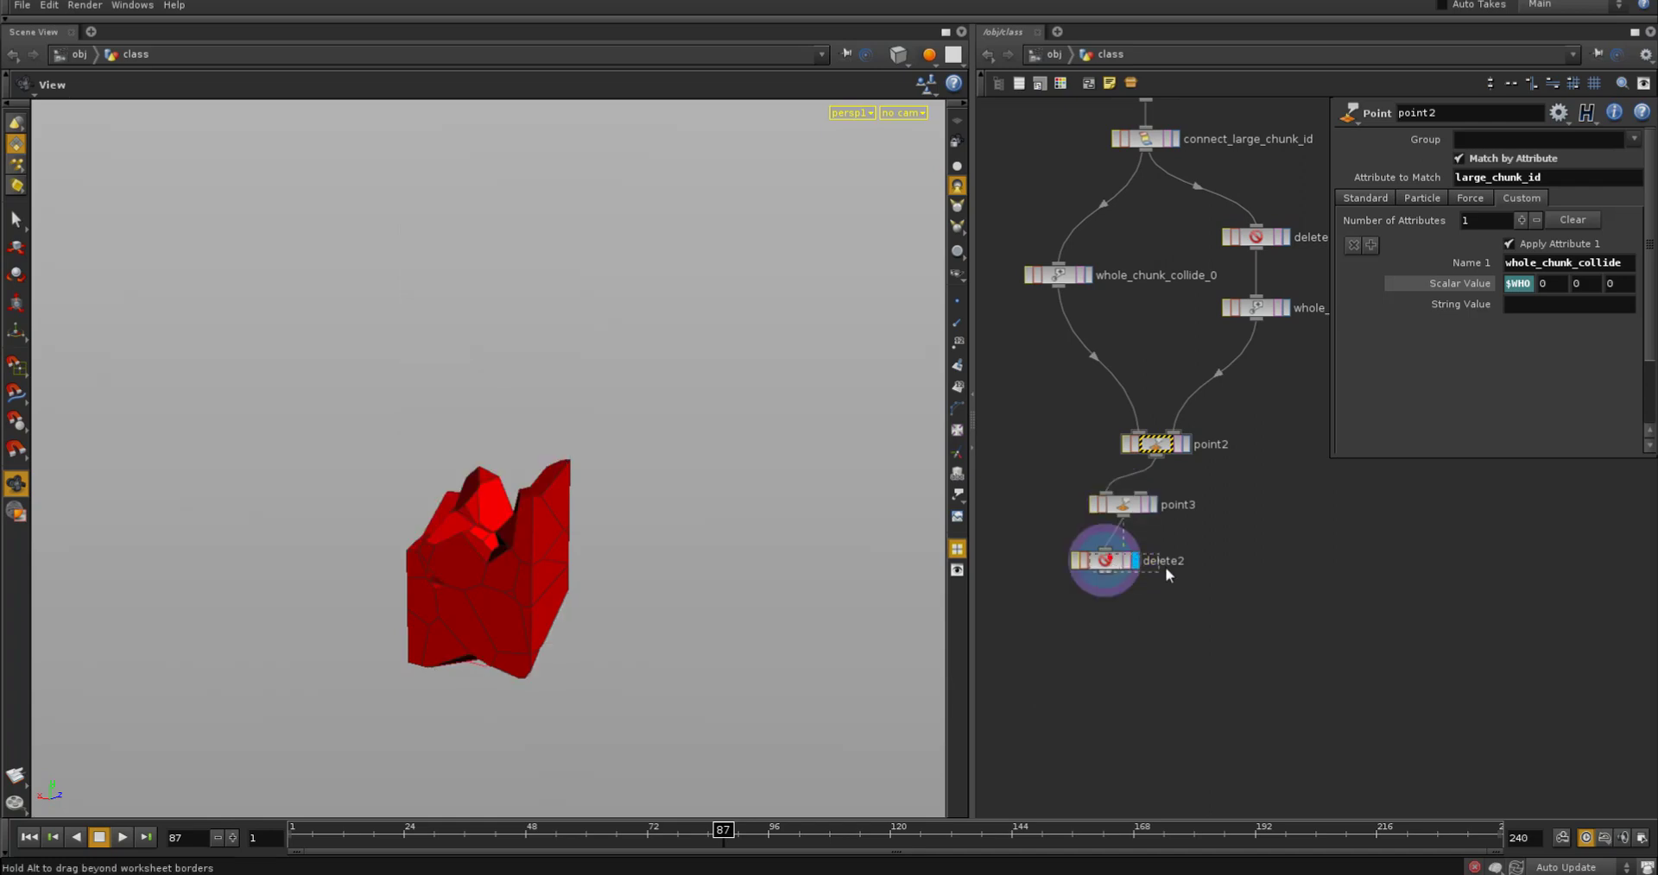
Move delete2 aside beneath point3 and rename it iso_subfract
left_click_drag(1109, 563, 1207, 578)
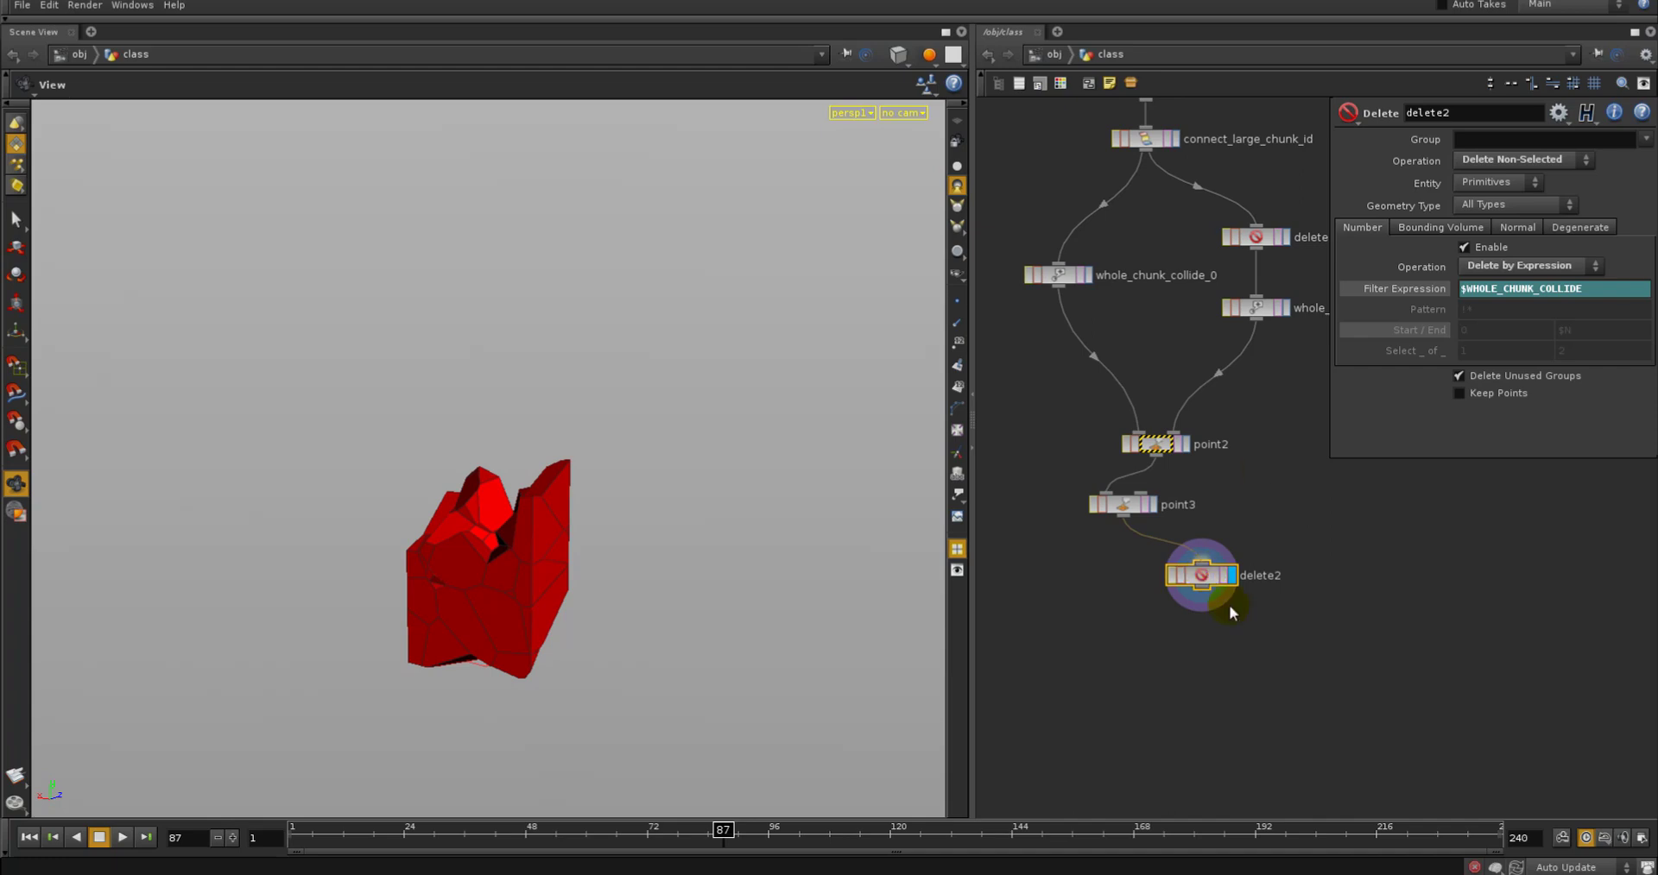
double_click(1256, 576)
type("iso")
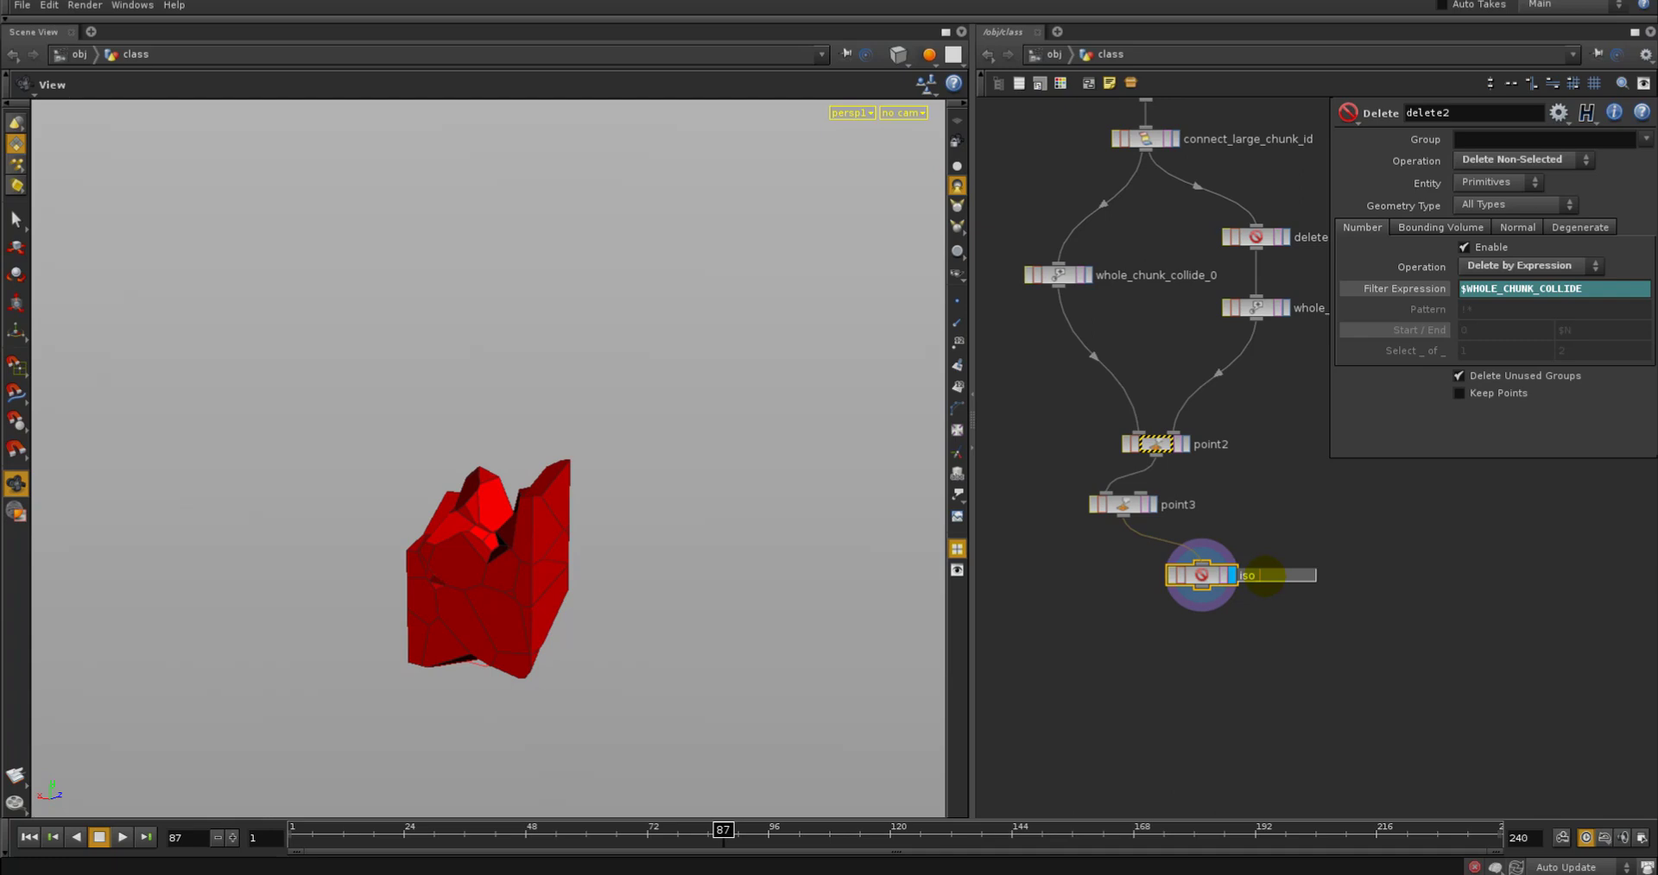
type("_subfract")
key("Return")
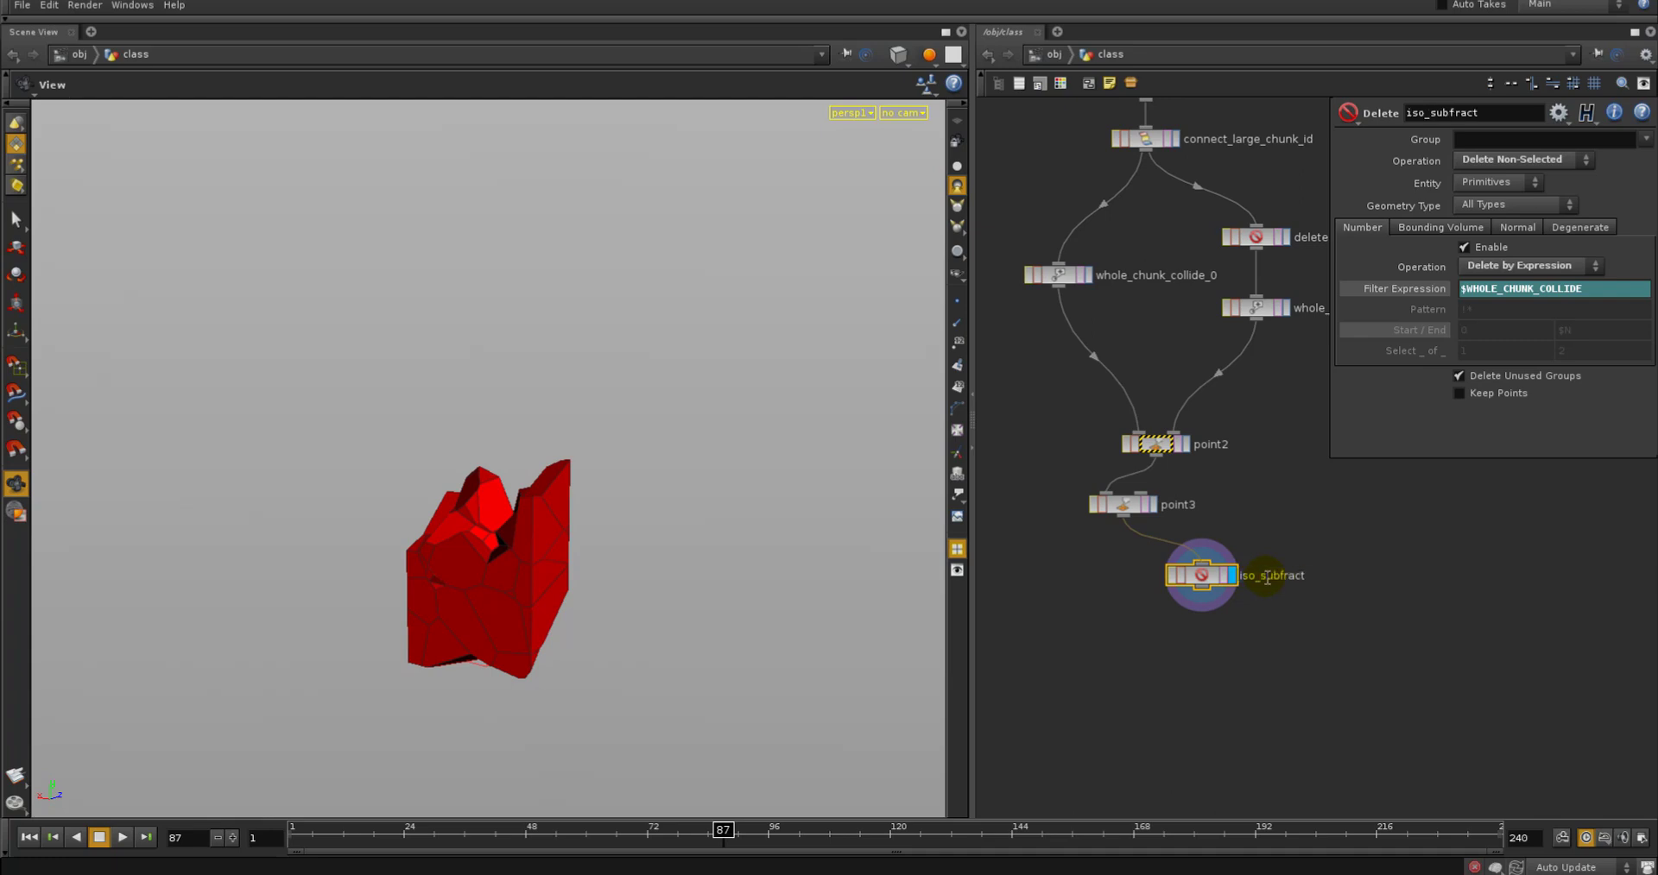
Duplicate iso_subfract as a second branch from point3 and set the copy's operation to Delete Selected
key("ctrl+c")
key("ctrl+v")
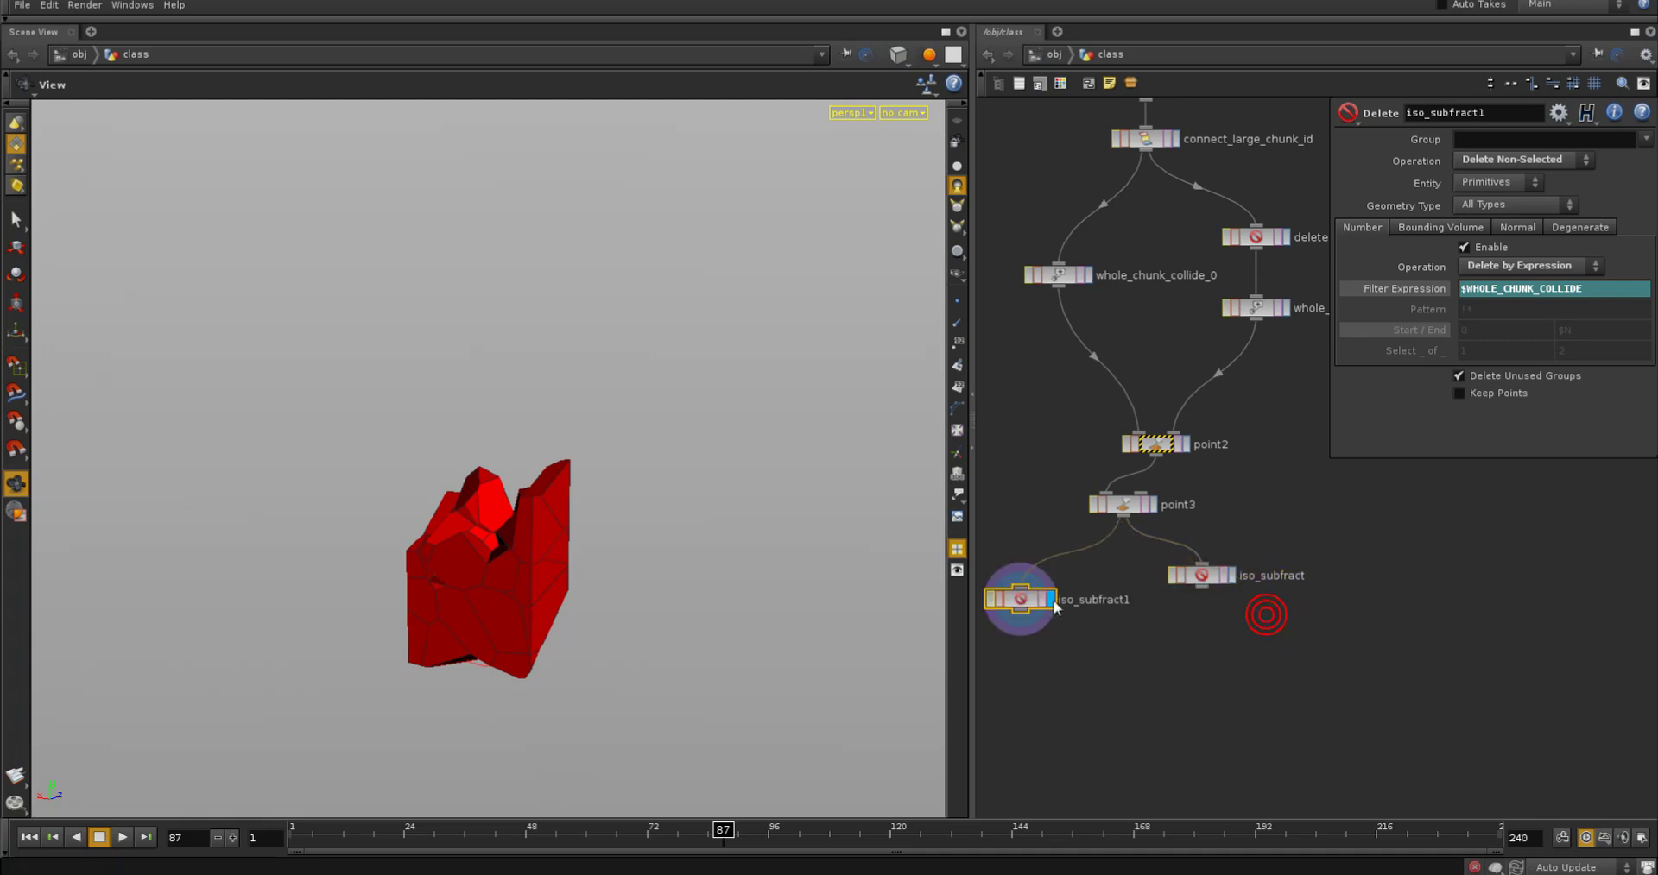
left_click(1532, 159)
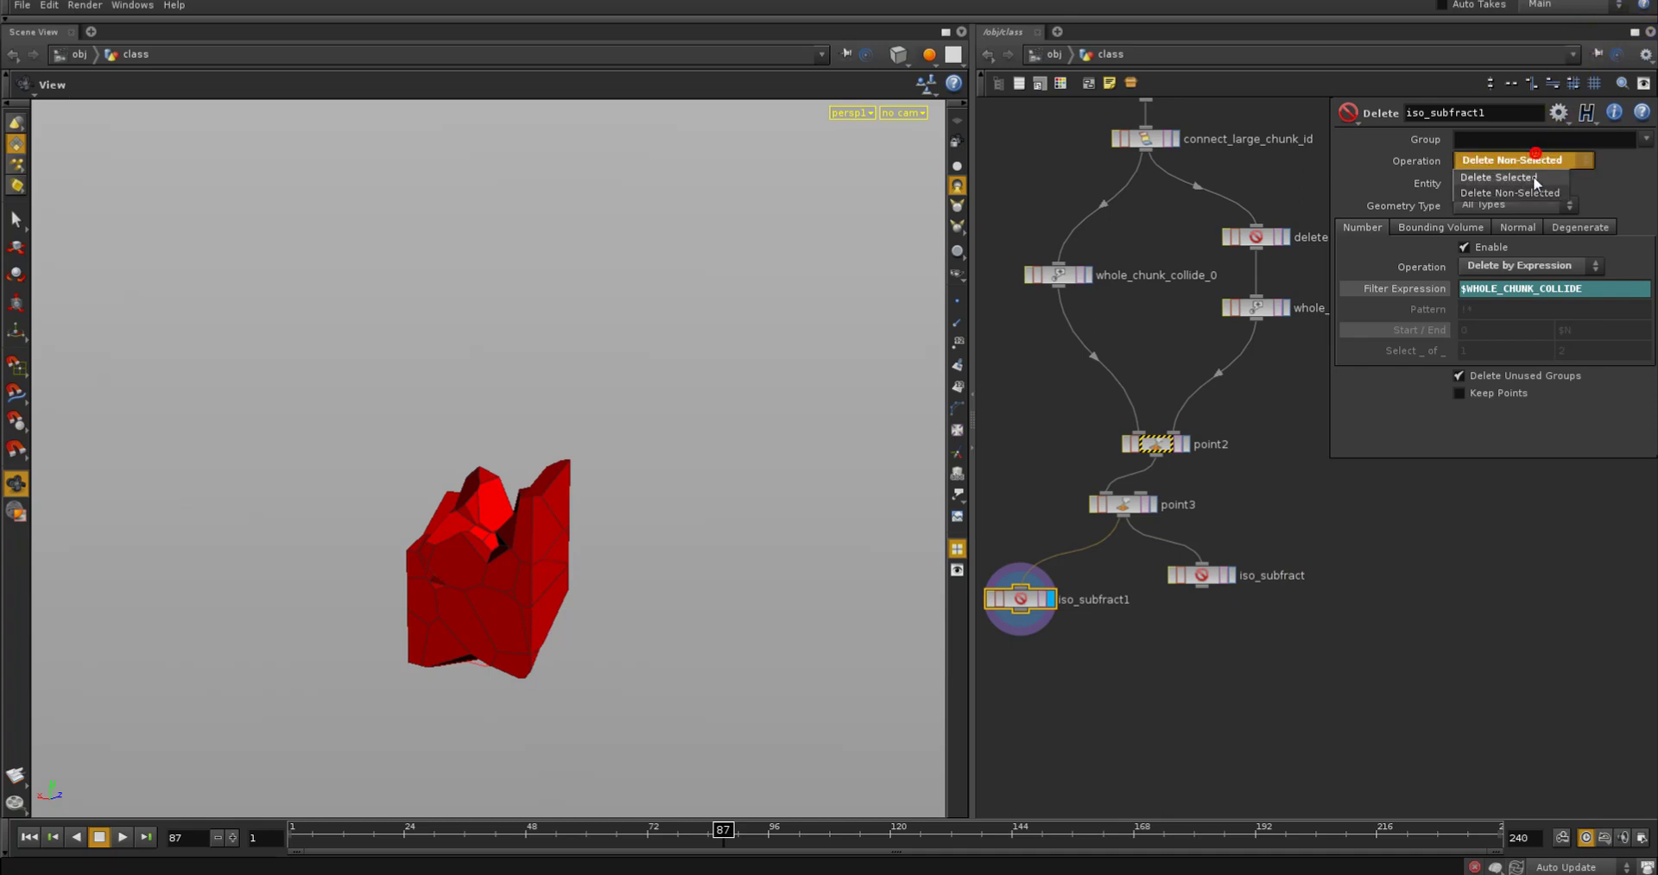
left_click(1531, 177)
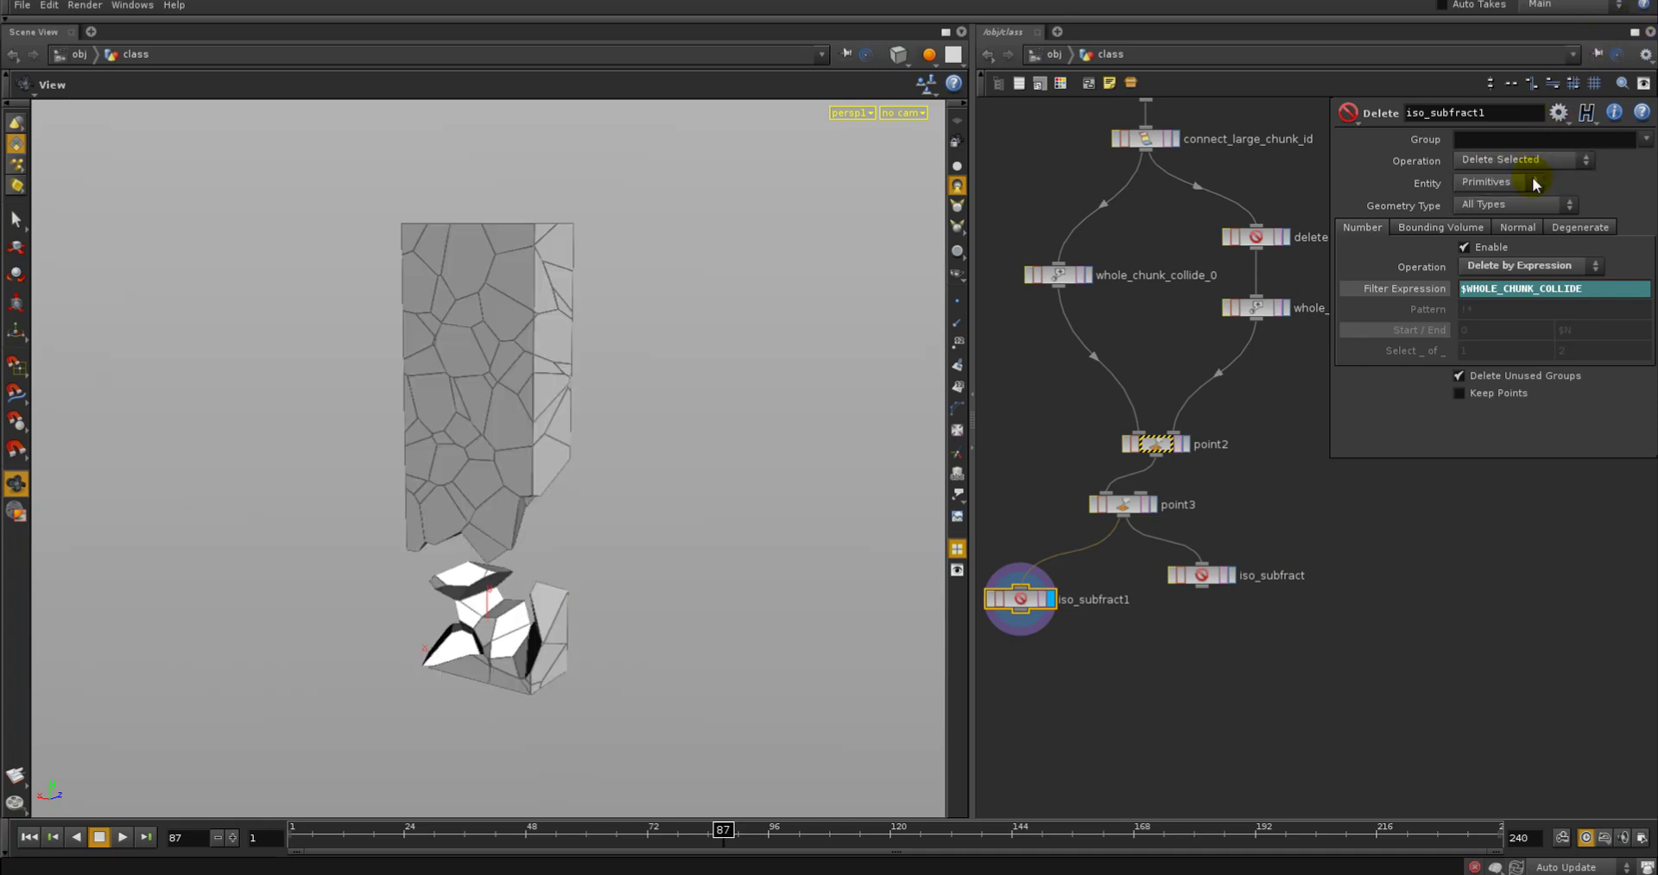
Compare the geometry kept by iso_subfract and iso_subfract1, and examine the collided chunks from several angles
left_click(1230, 577)
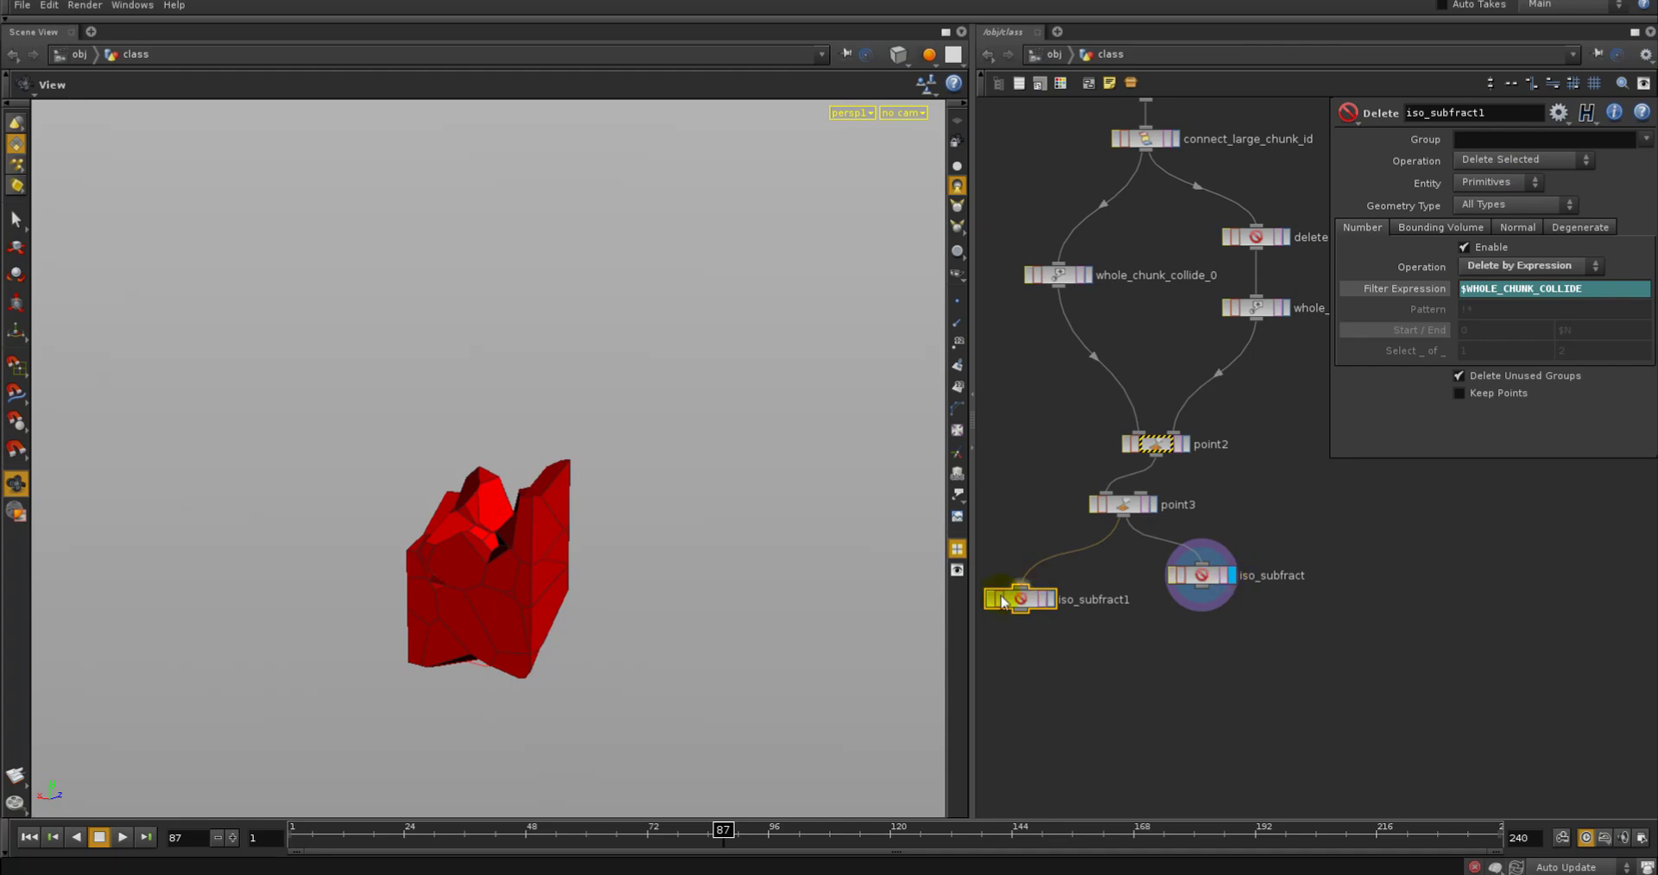
left_click(1050, 599)
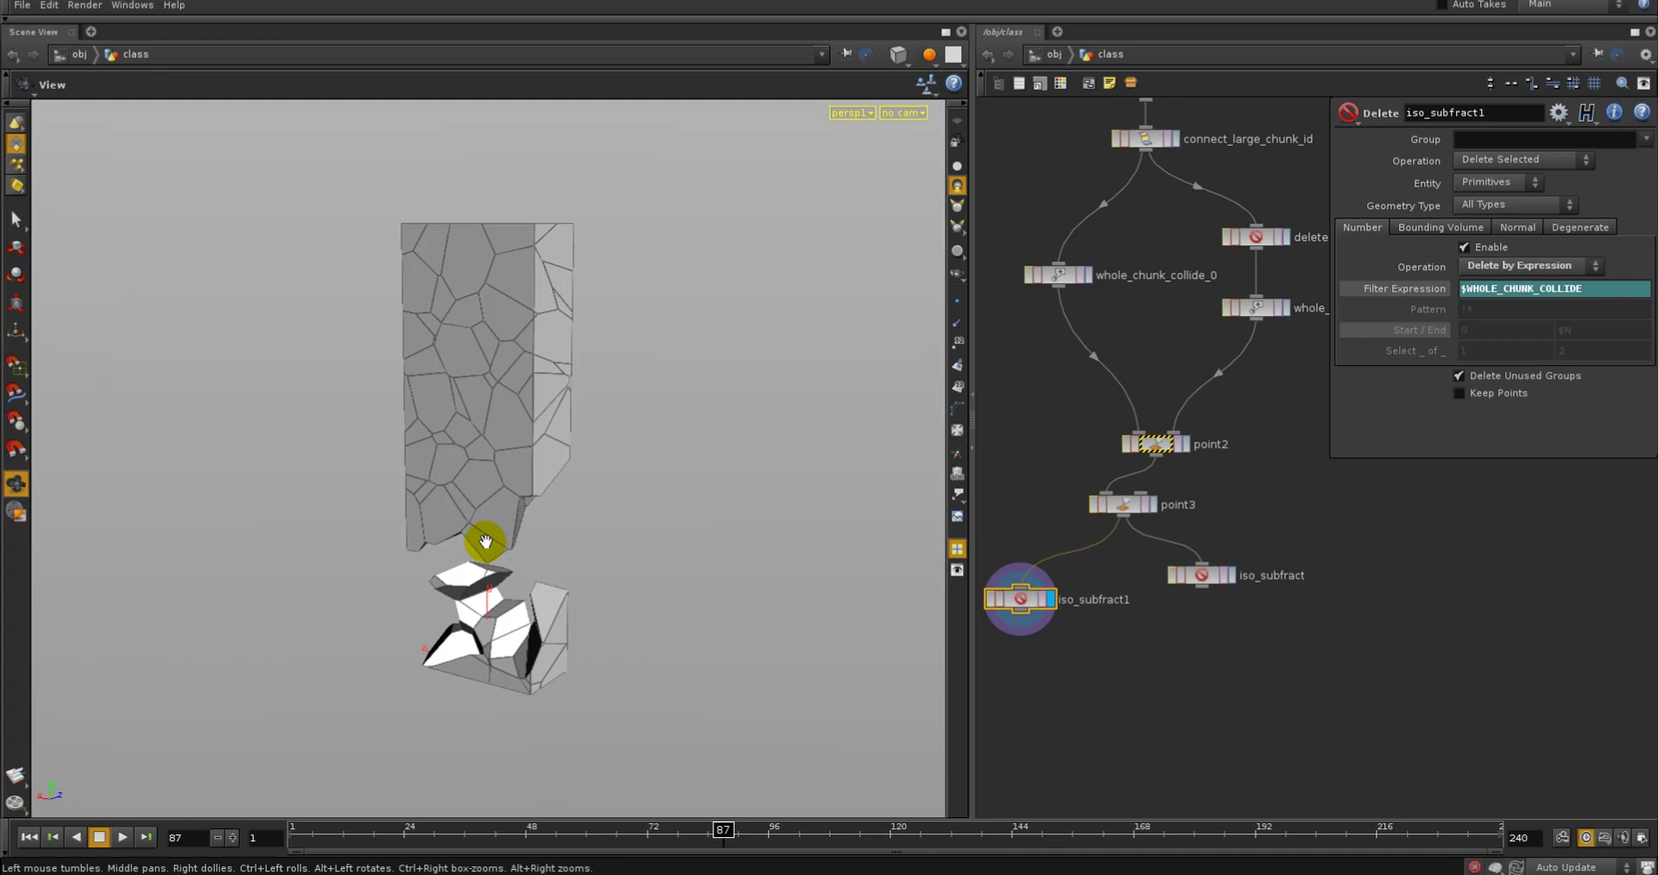
left_click(1228, 576)
left_click(1207, 575)
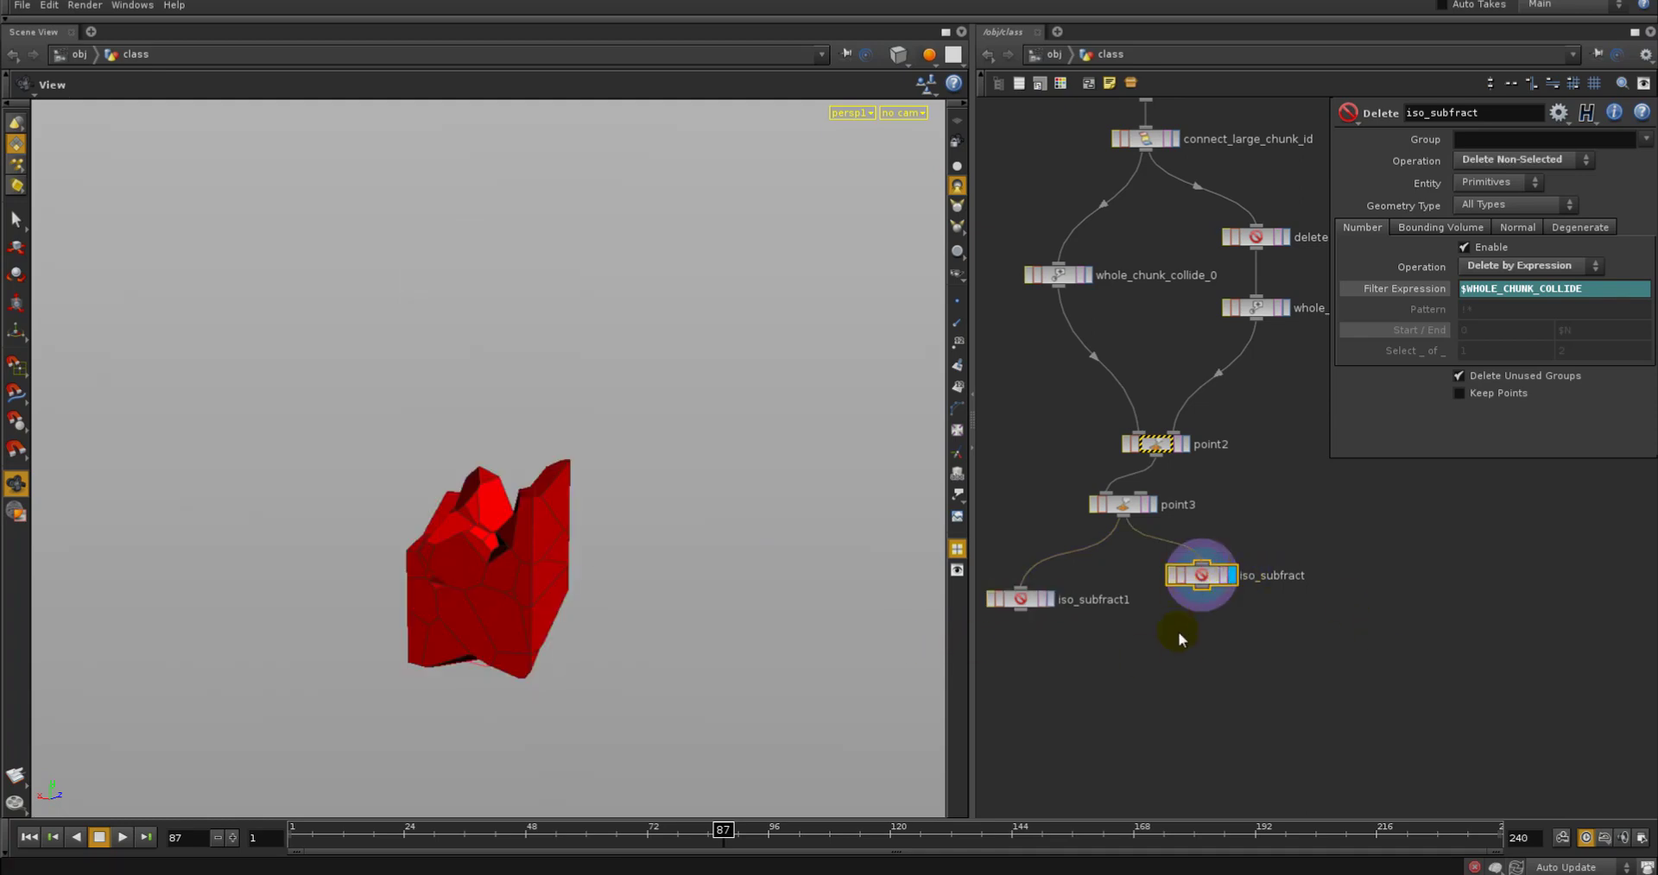
middle_click_drag(1181, 656, 1173, 675)
scroll(1173, 675, "up", 1)
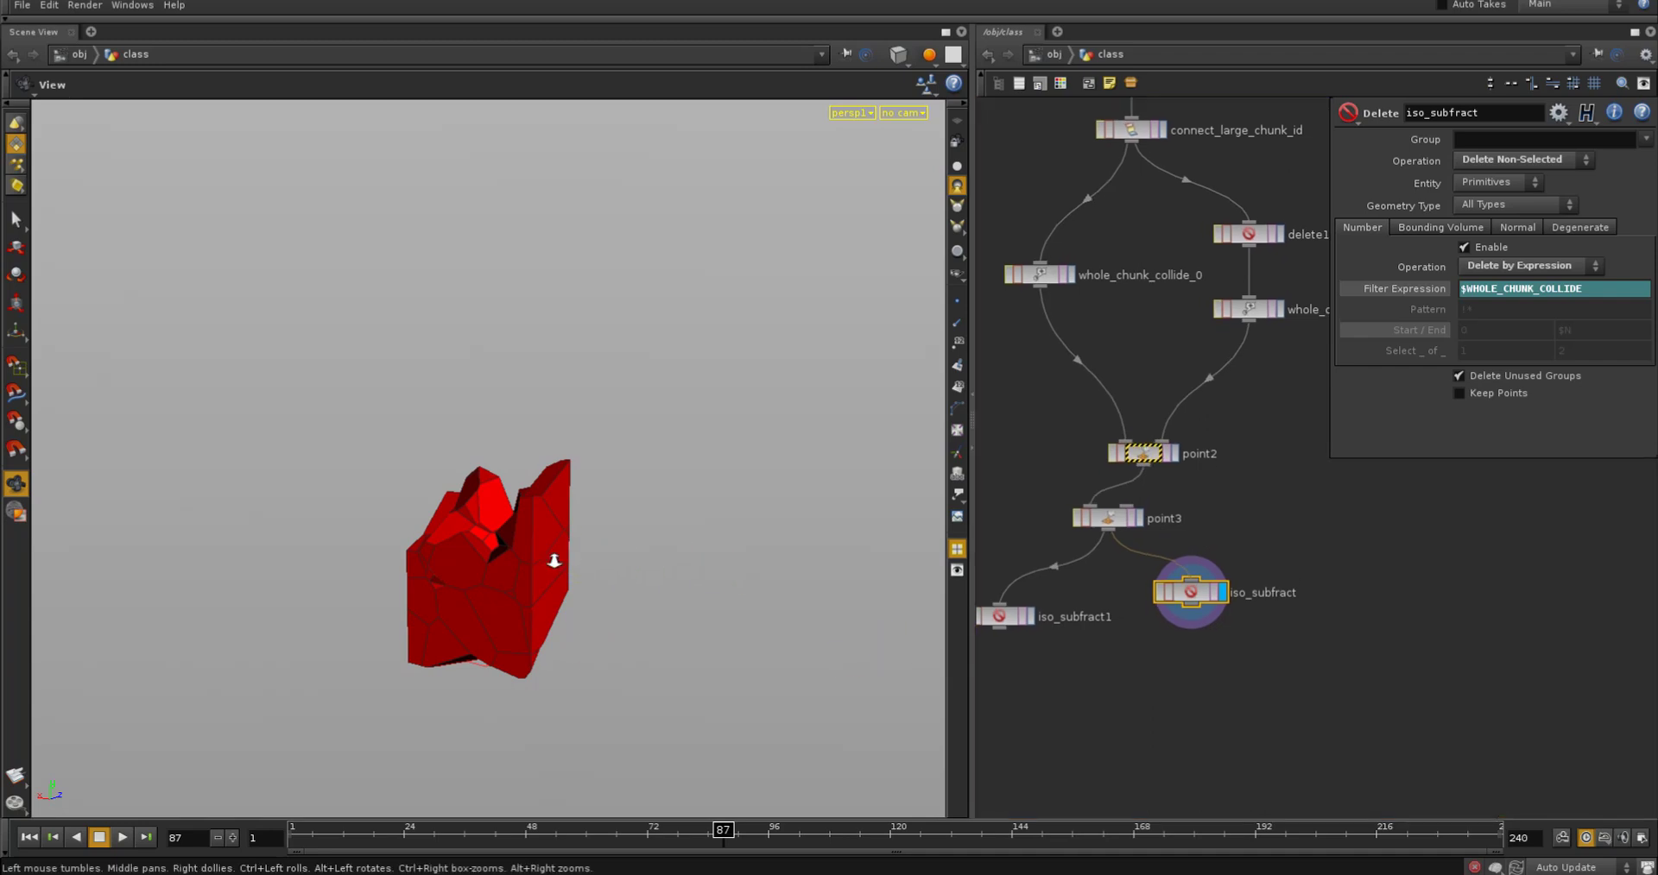
left_click_drag(554, 561, 621, 561)
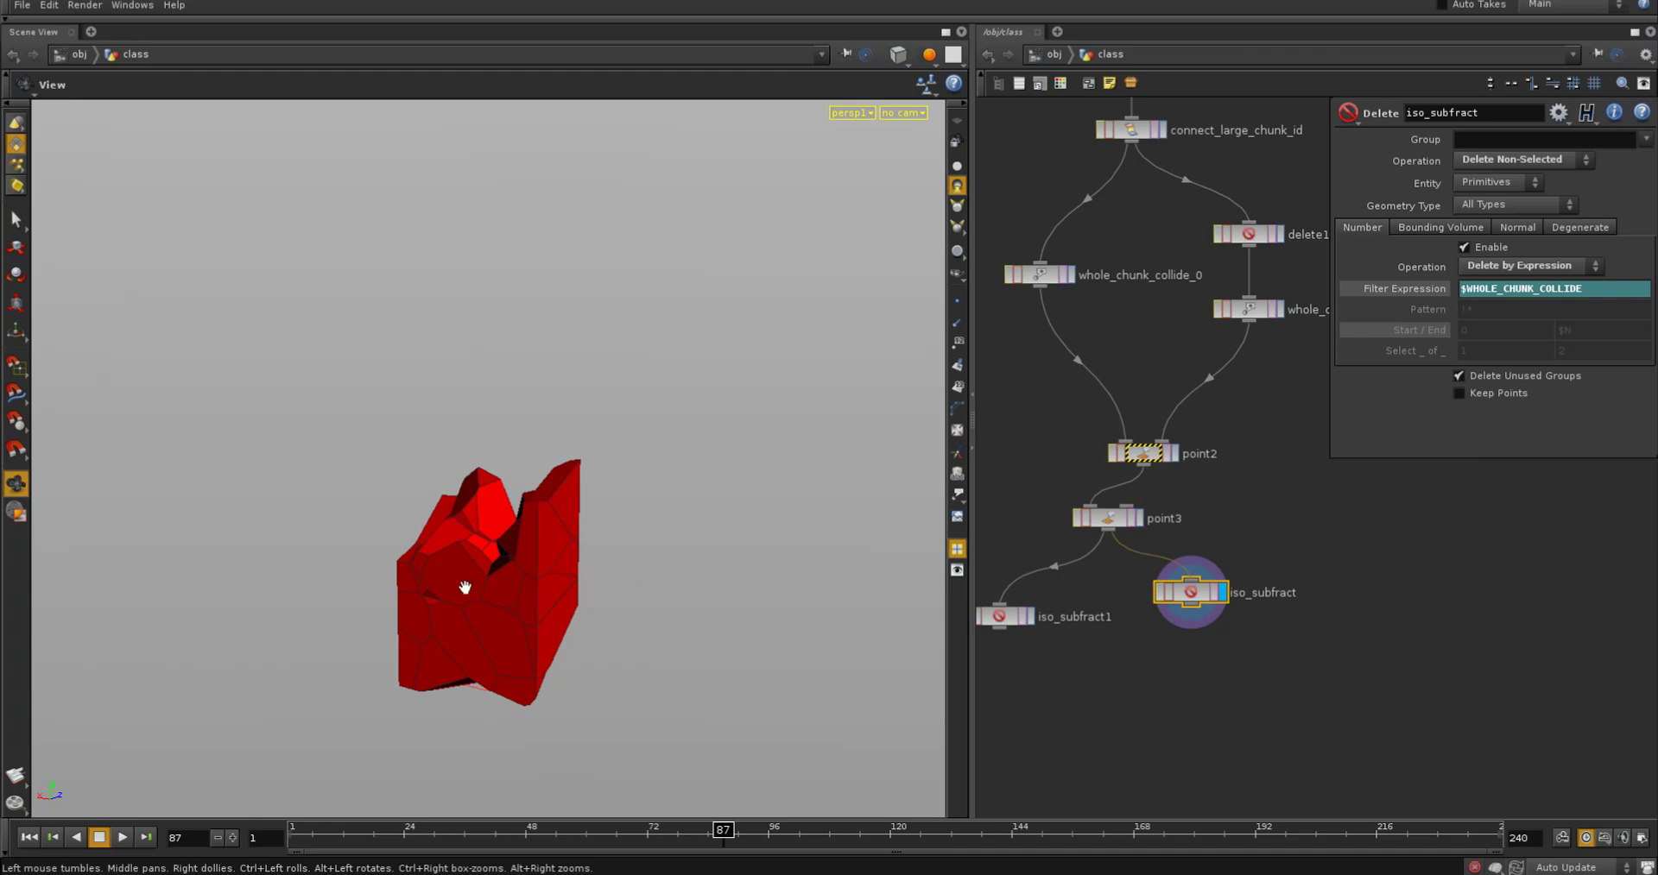
right_click_drag(466, 589, 507, 593)
left_click_drag(507, 592, 562, 644)
middle_click_drag(562, 644, 563, 505)
right_click_drag(564, 503, 583, 506)
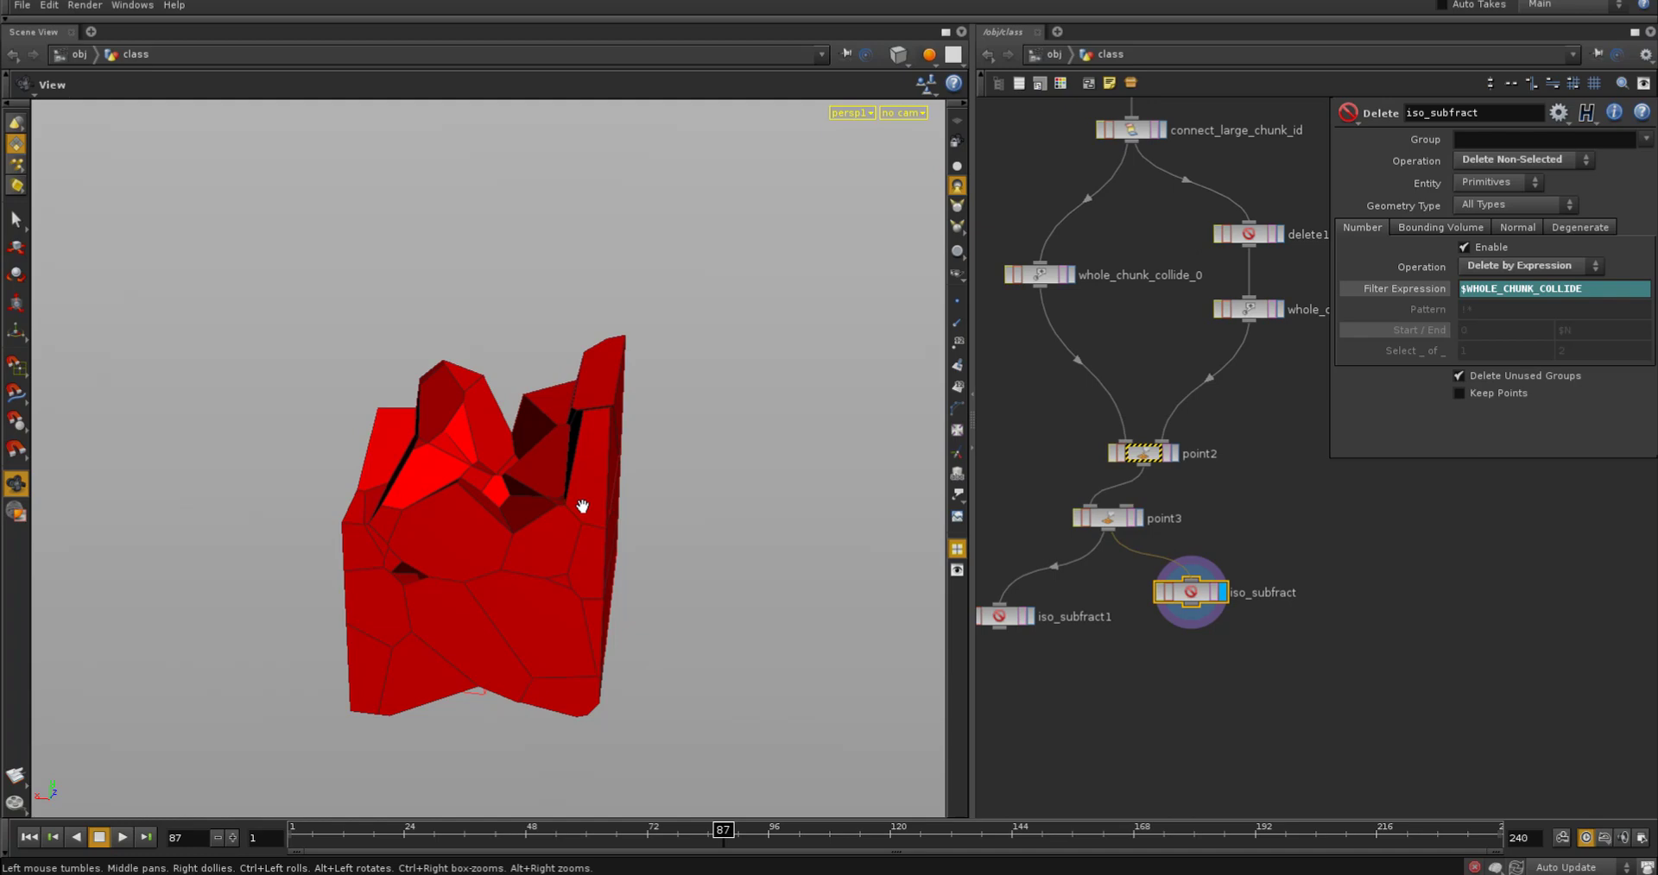
left_click_drag(582, 507, 525, 515)
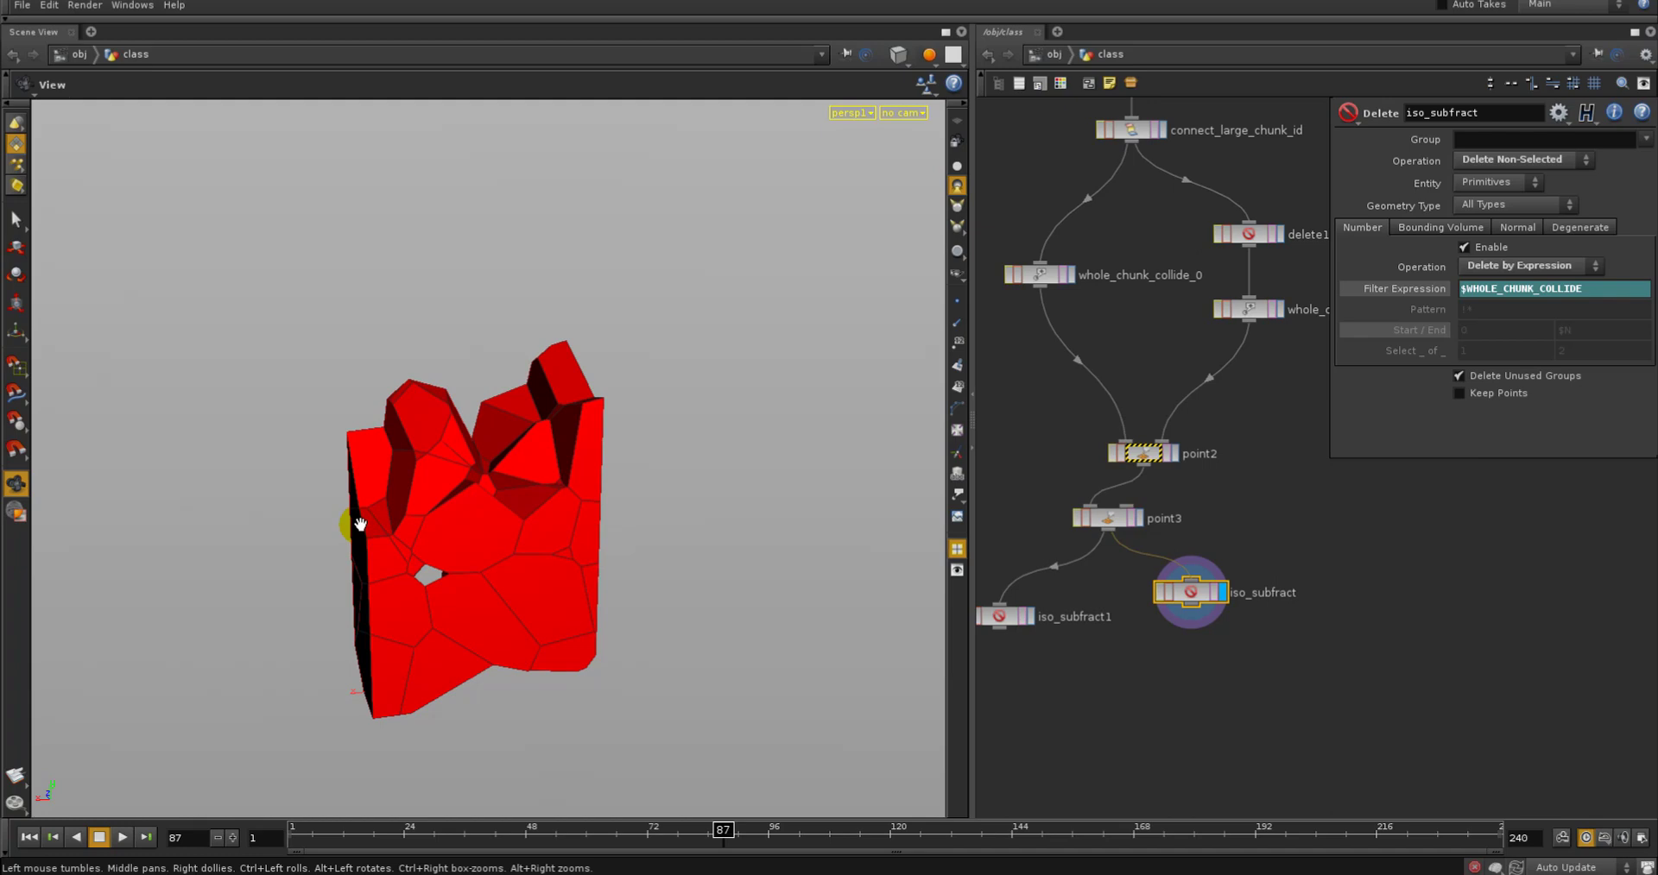
Save the scene under the new file name saucer_crashx_v01.hip
middle_click_drag(1170, 679, 1179, 683)
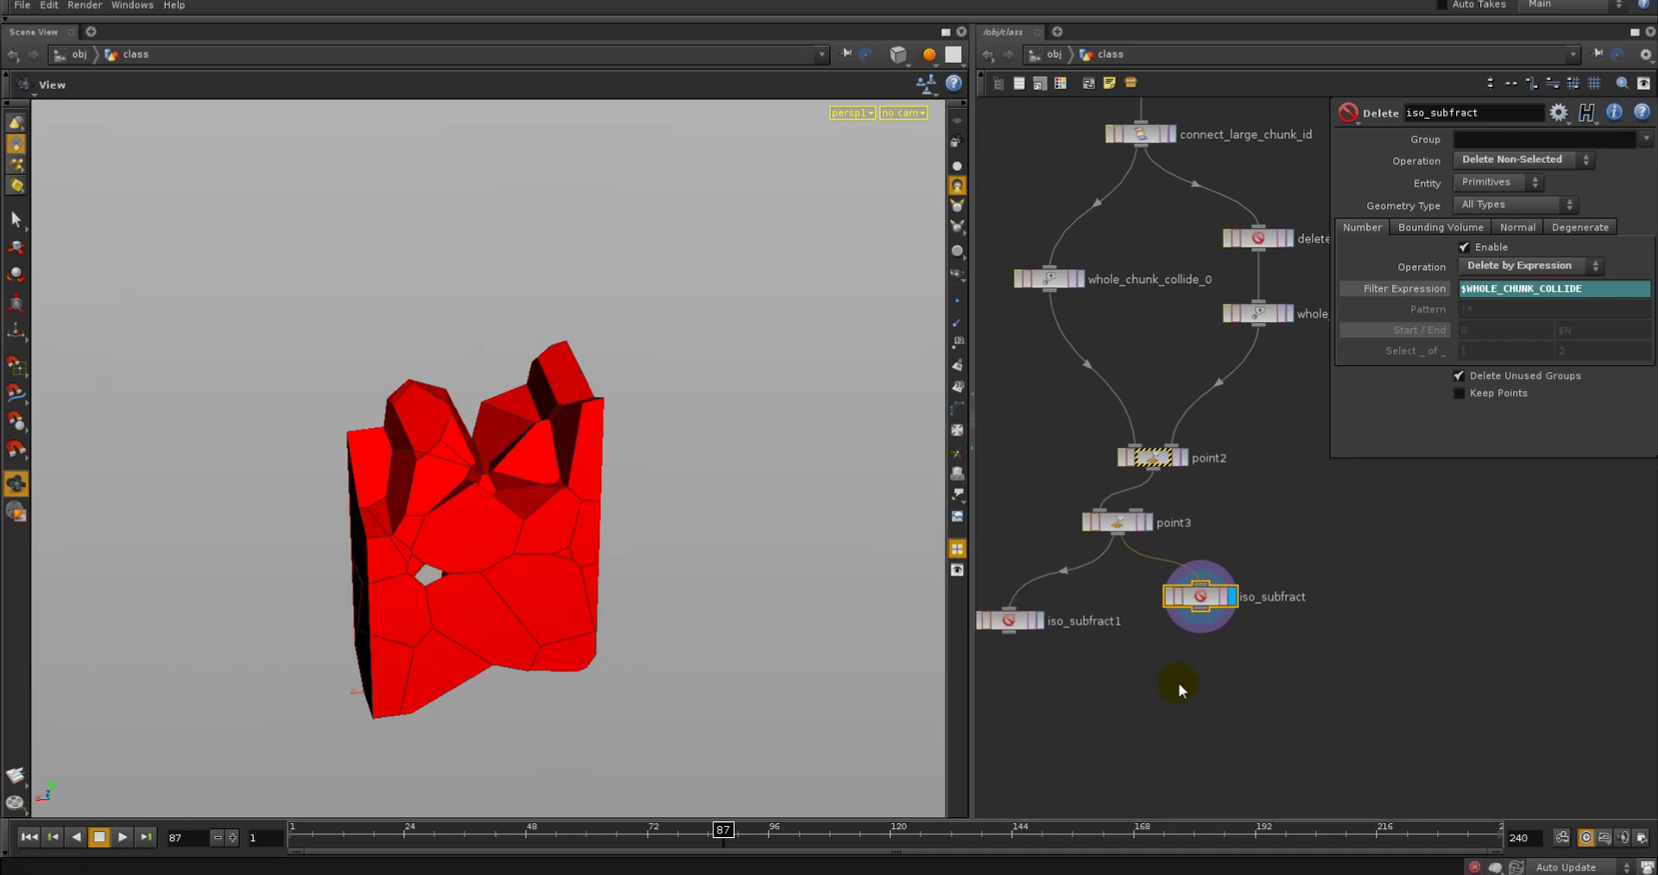
key("Tab")
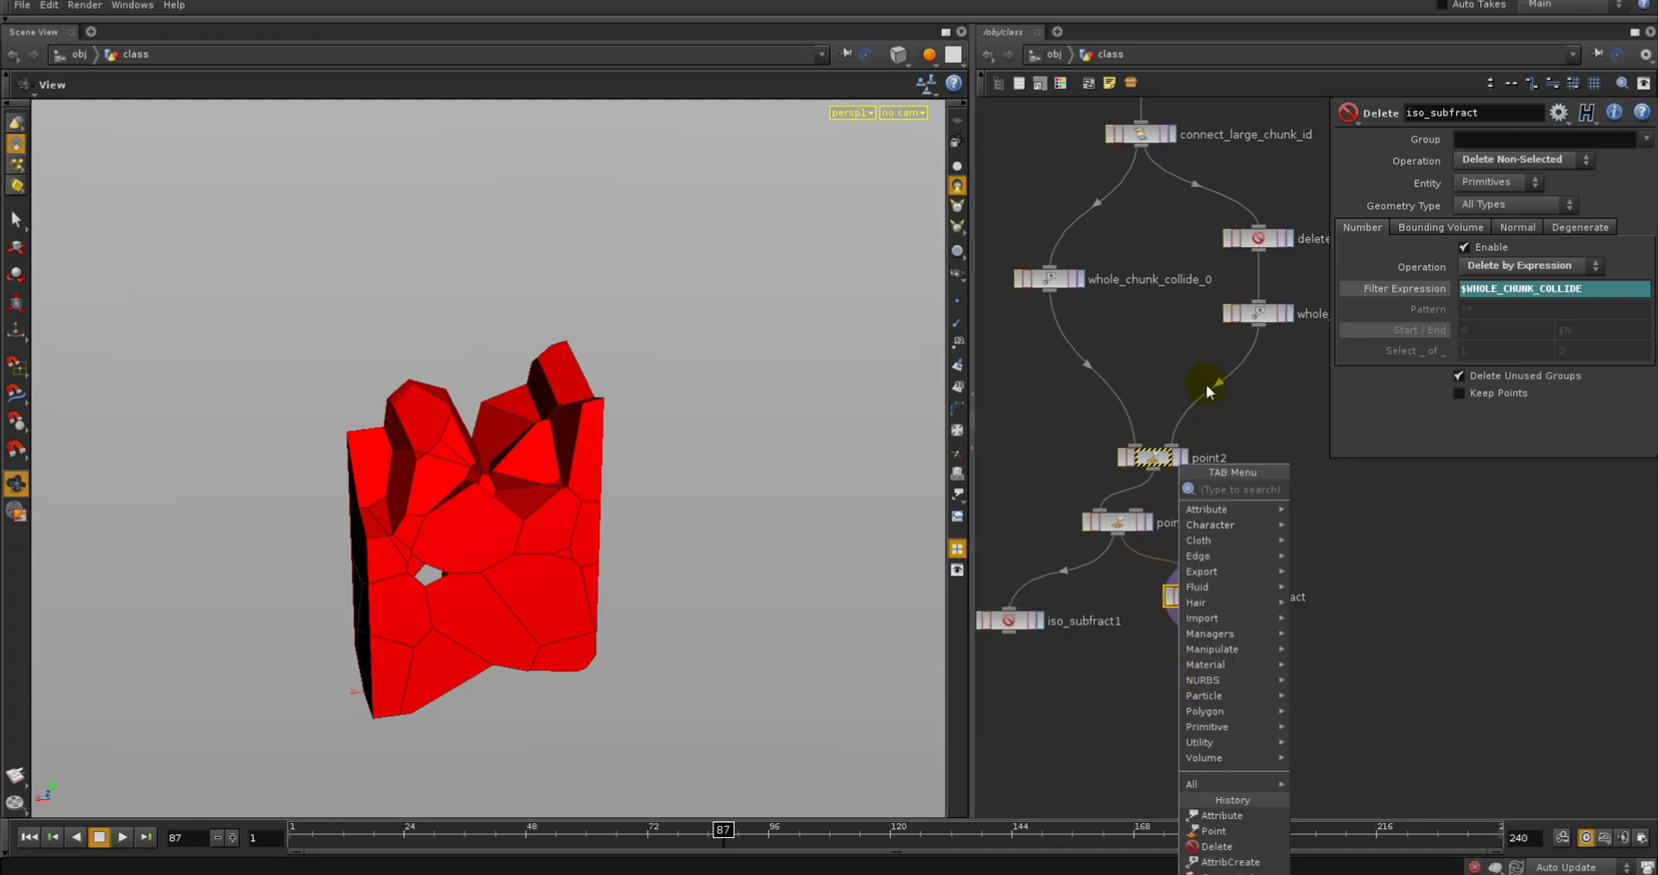
left_click(20, 6)
left_click(47, 99)
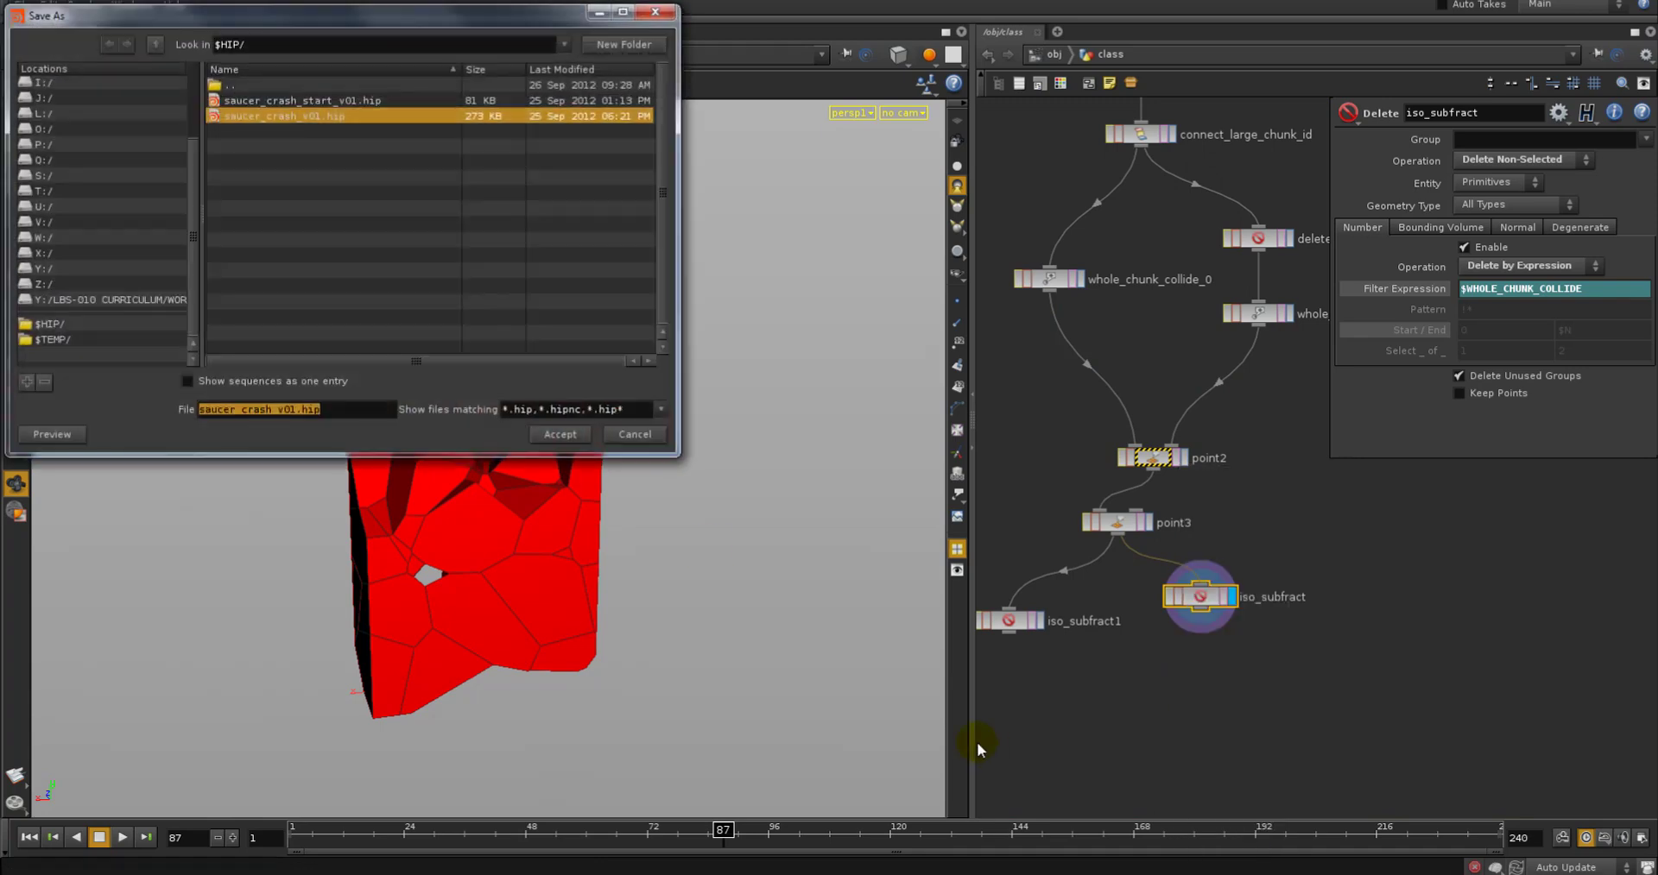
left_click(271, 411)
type("x")
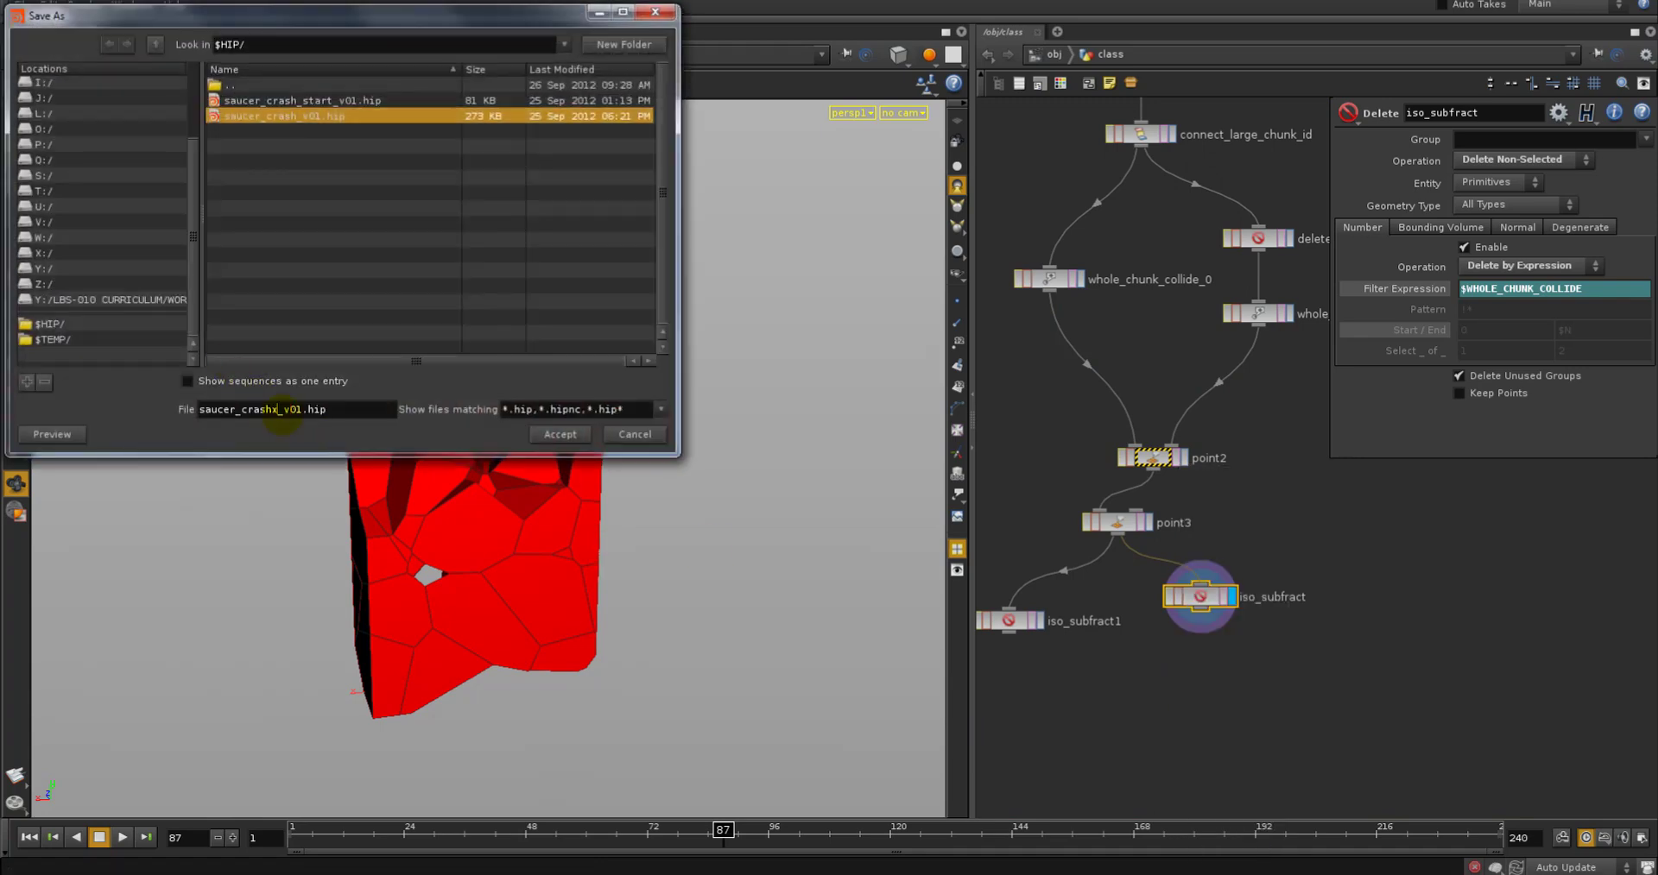
key("Return")
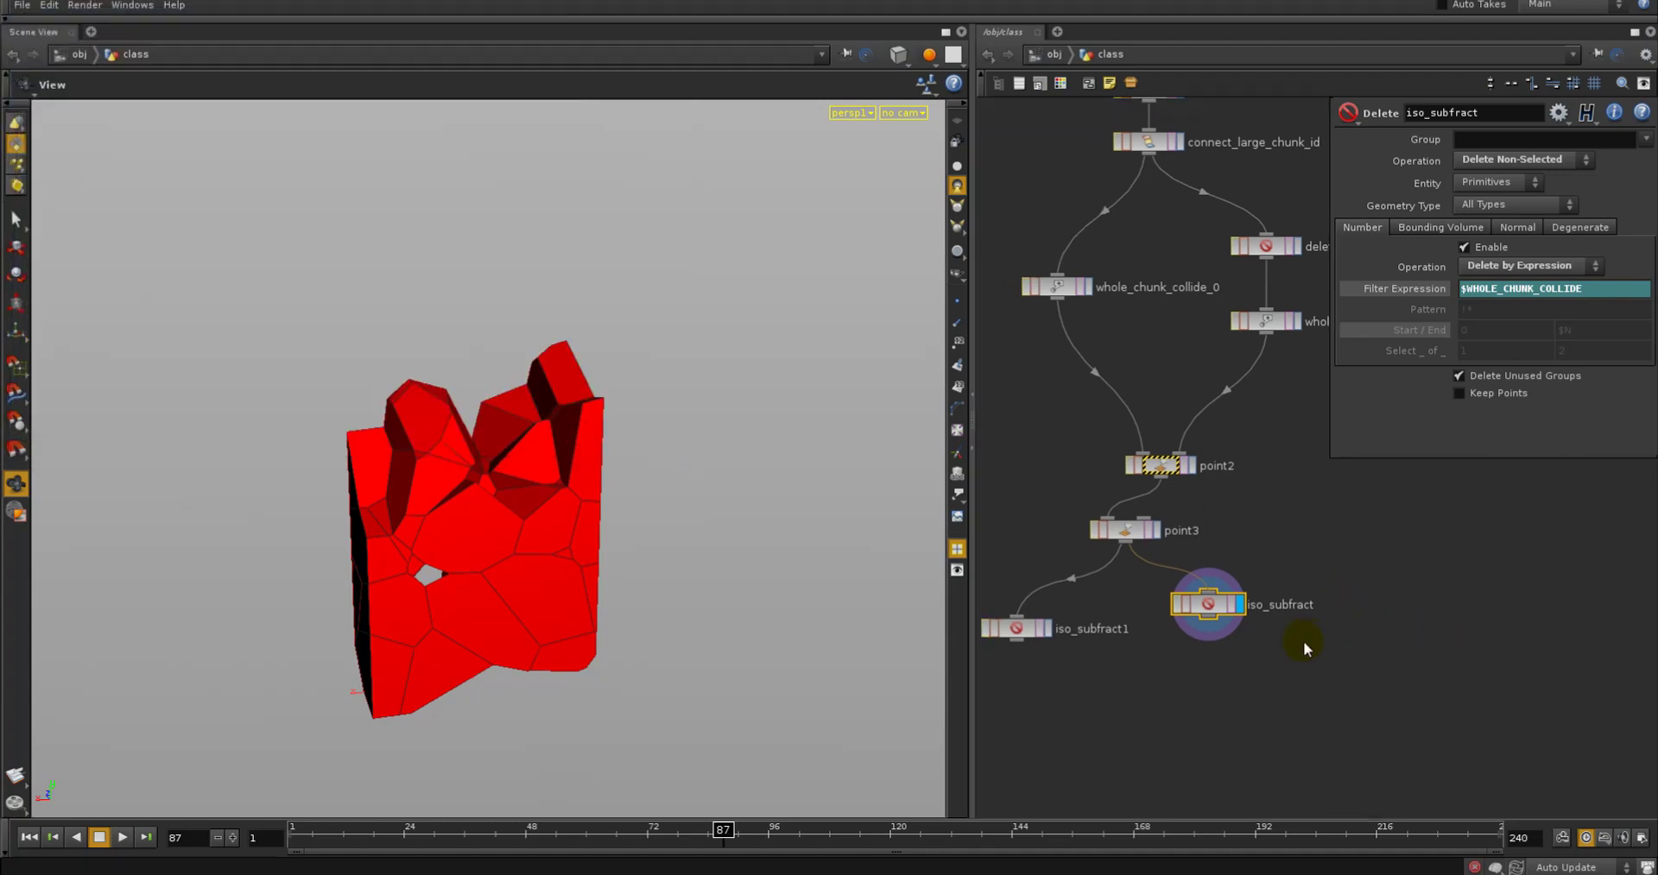
Add an IsoOffset node beneath iso_subfract, feed the collided chunks into it and display the fog volume
key("Tab")
mouse_move(1298, 640)
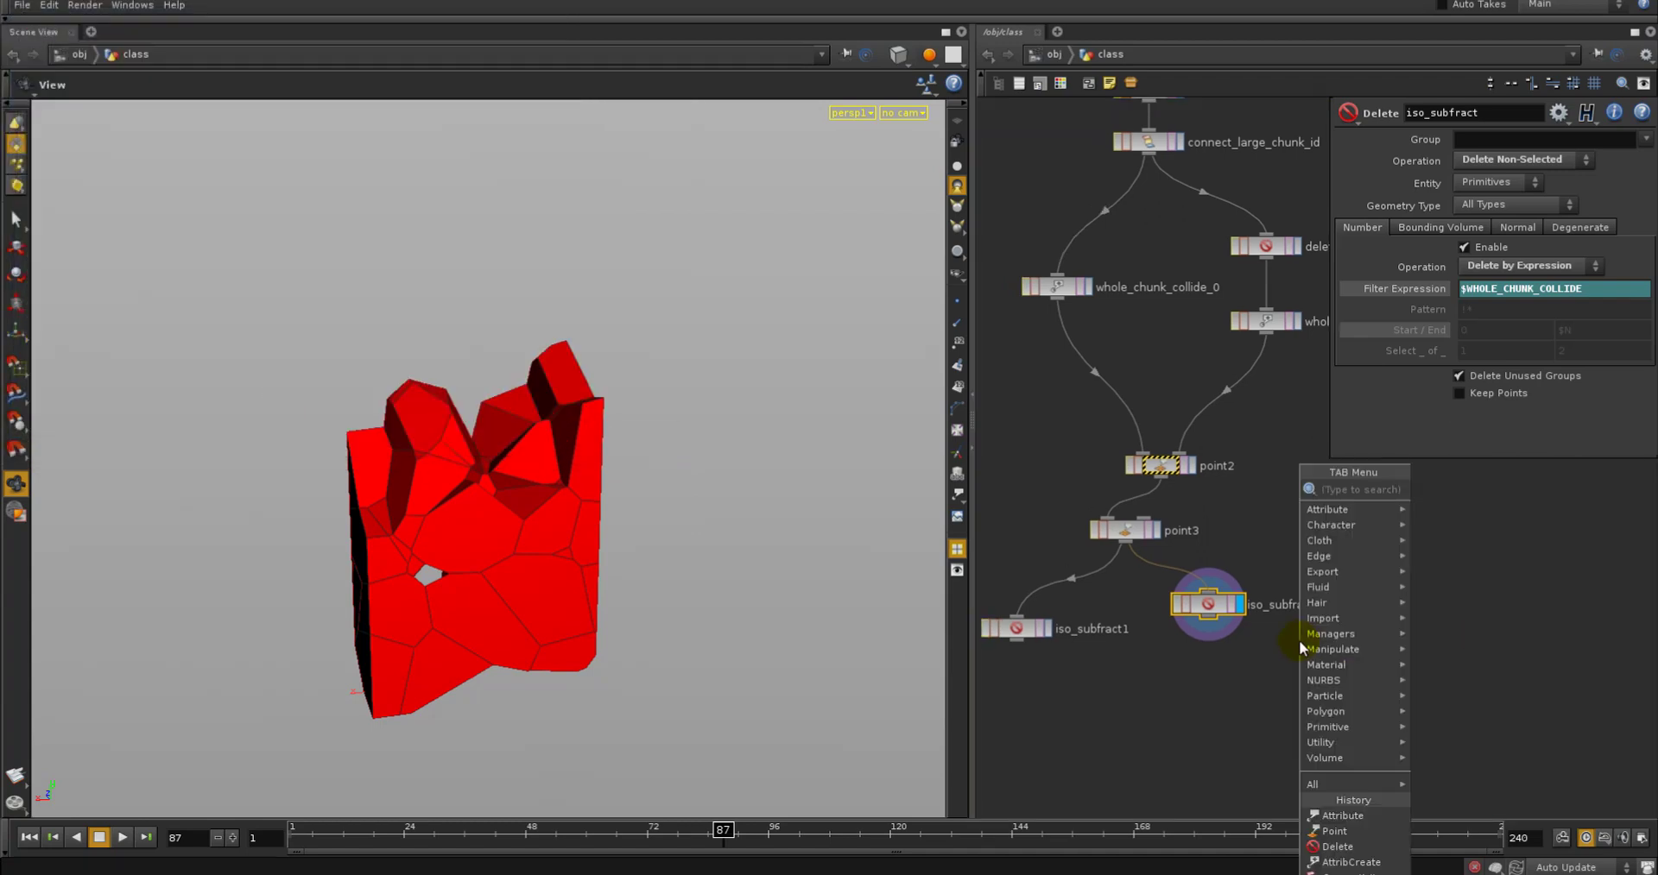
left_click(1476, 492)
left_click(1235, 682)
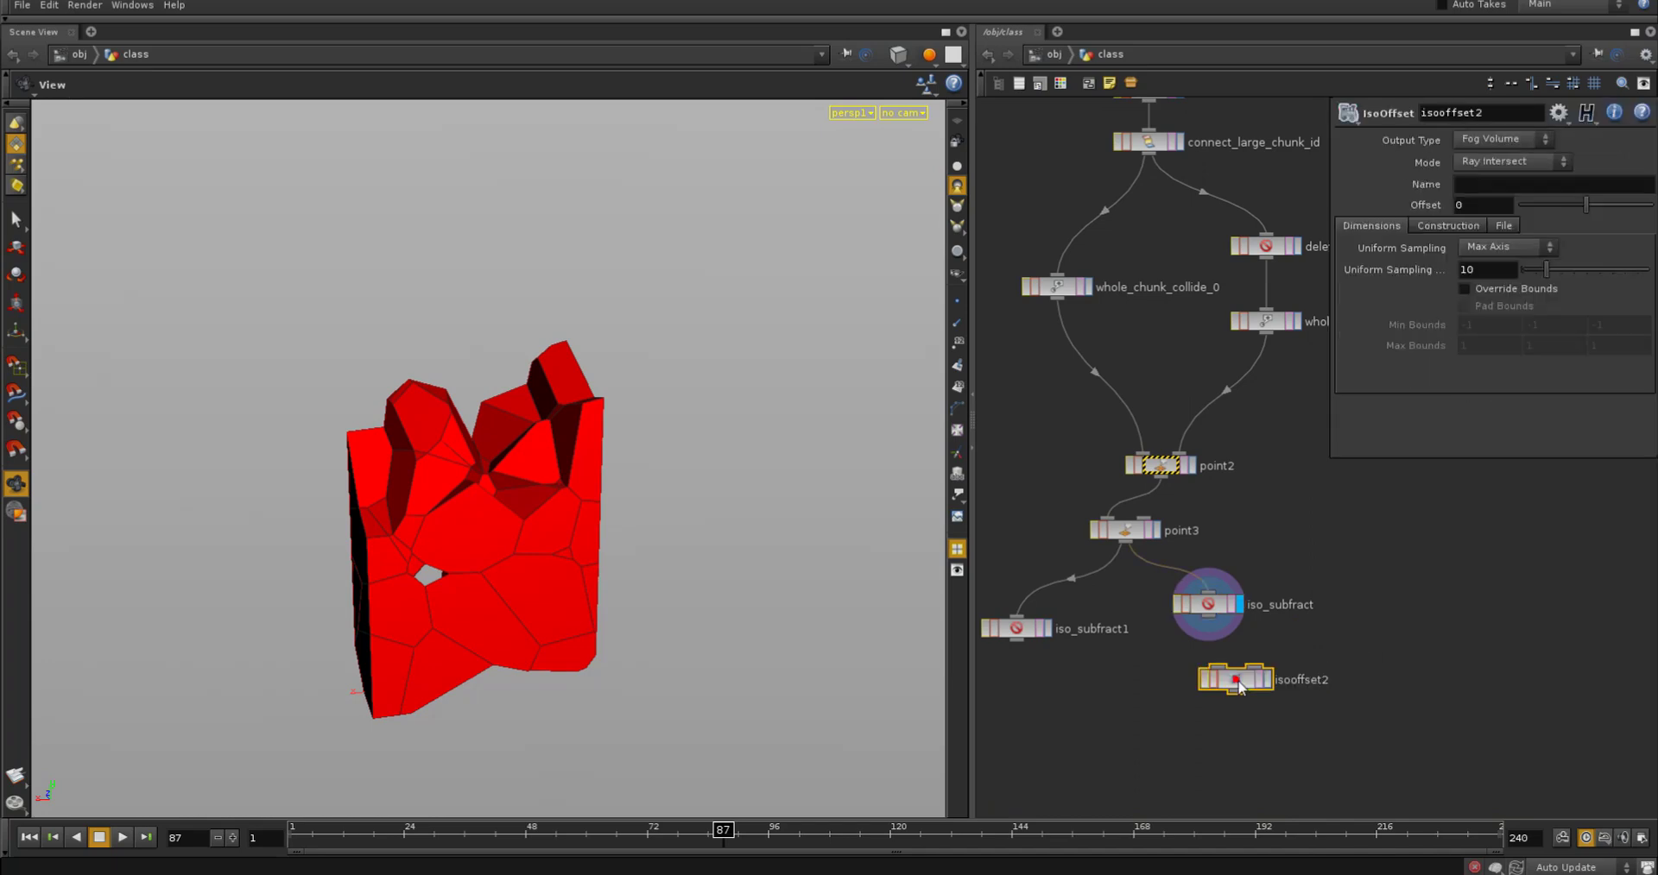
left_click(1209, 617)
left_click(1216, 666)
left_click(1266, 680)
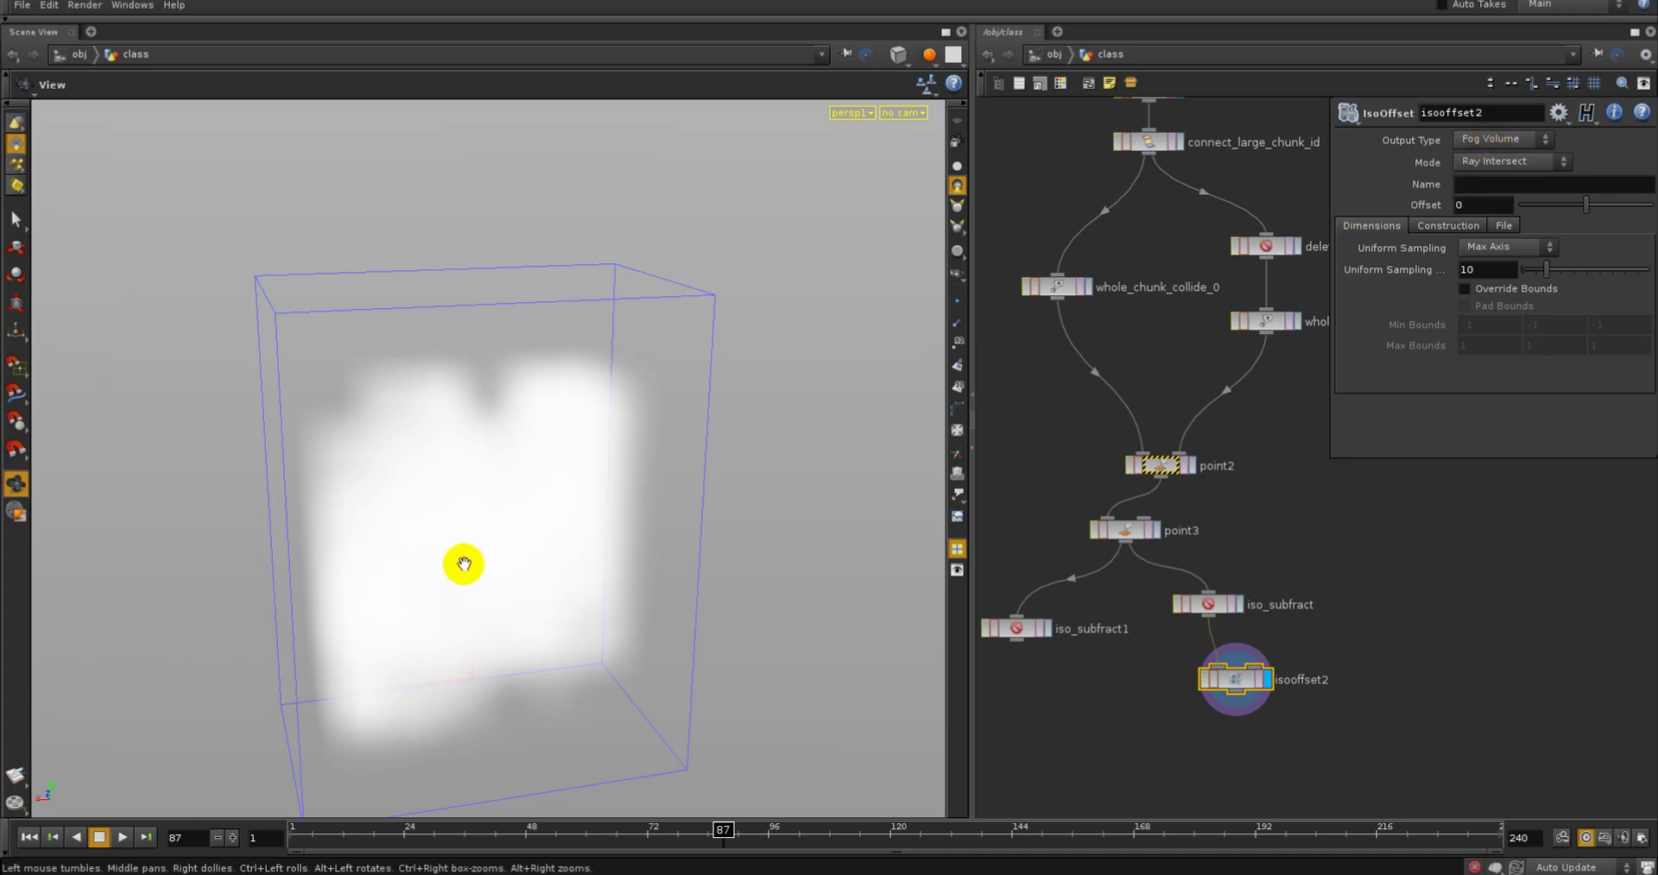
left_click_drag(462, 566, 444, 540)
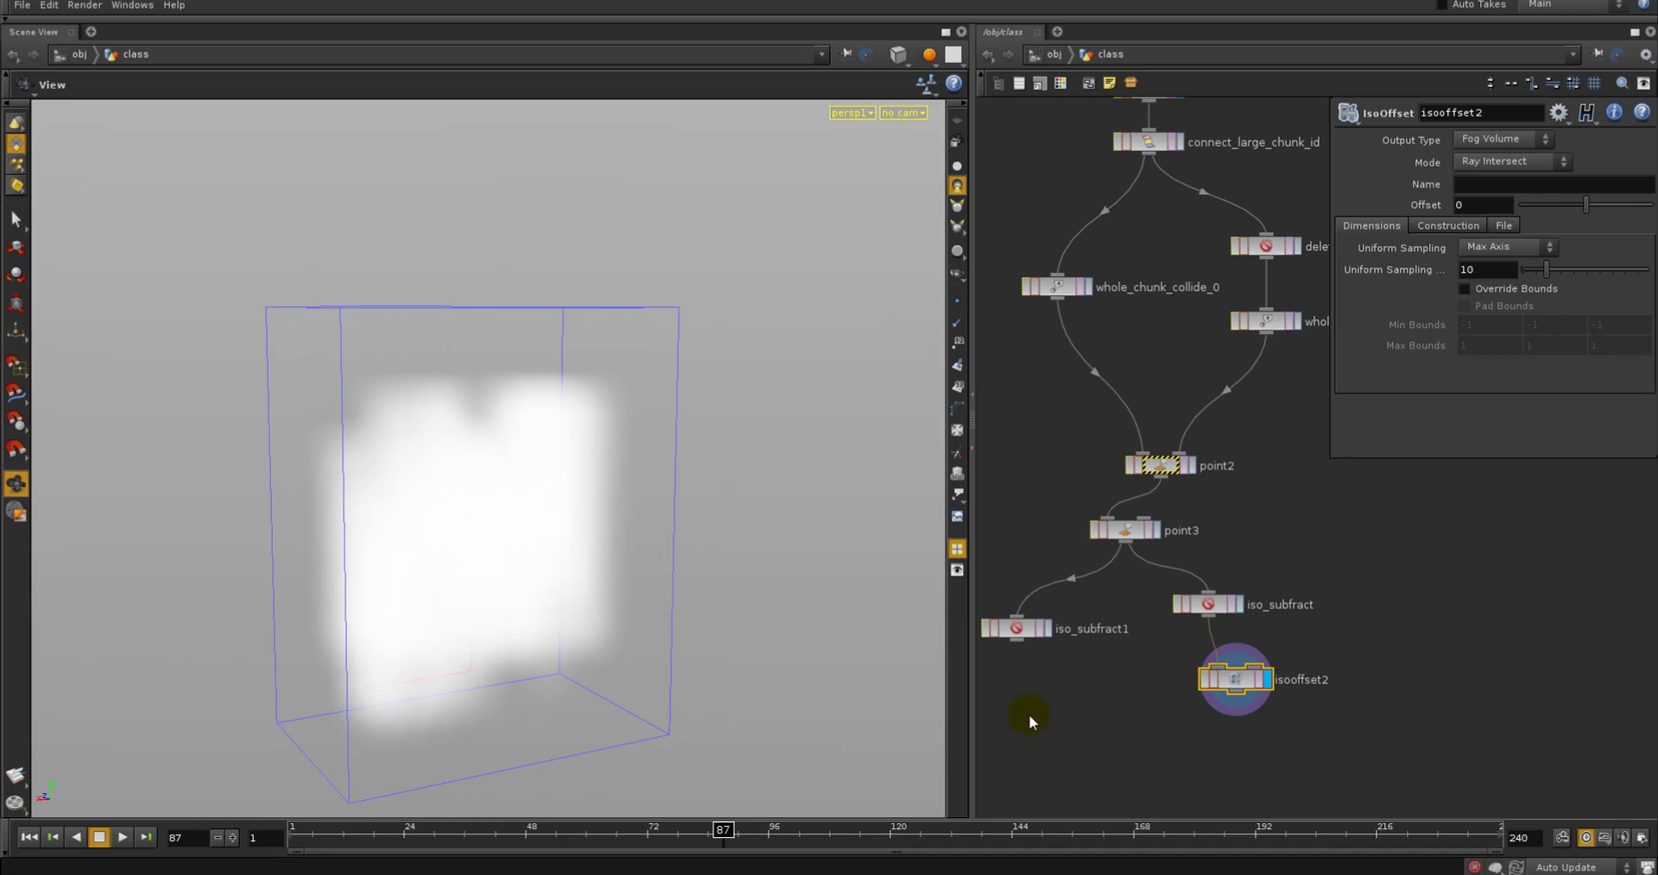
Try iso_subfract1 as the input of isooffset2, and restore iso_subfract as its input
left_click_drag(1016, 640, 1204, 667)
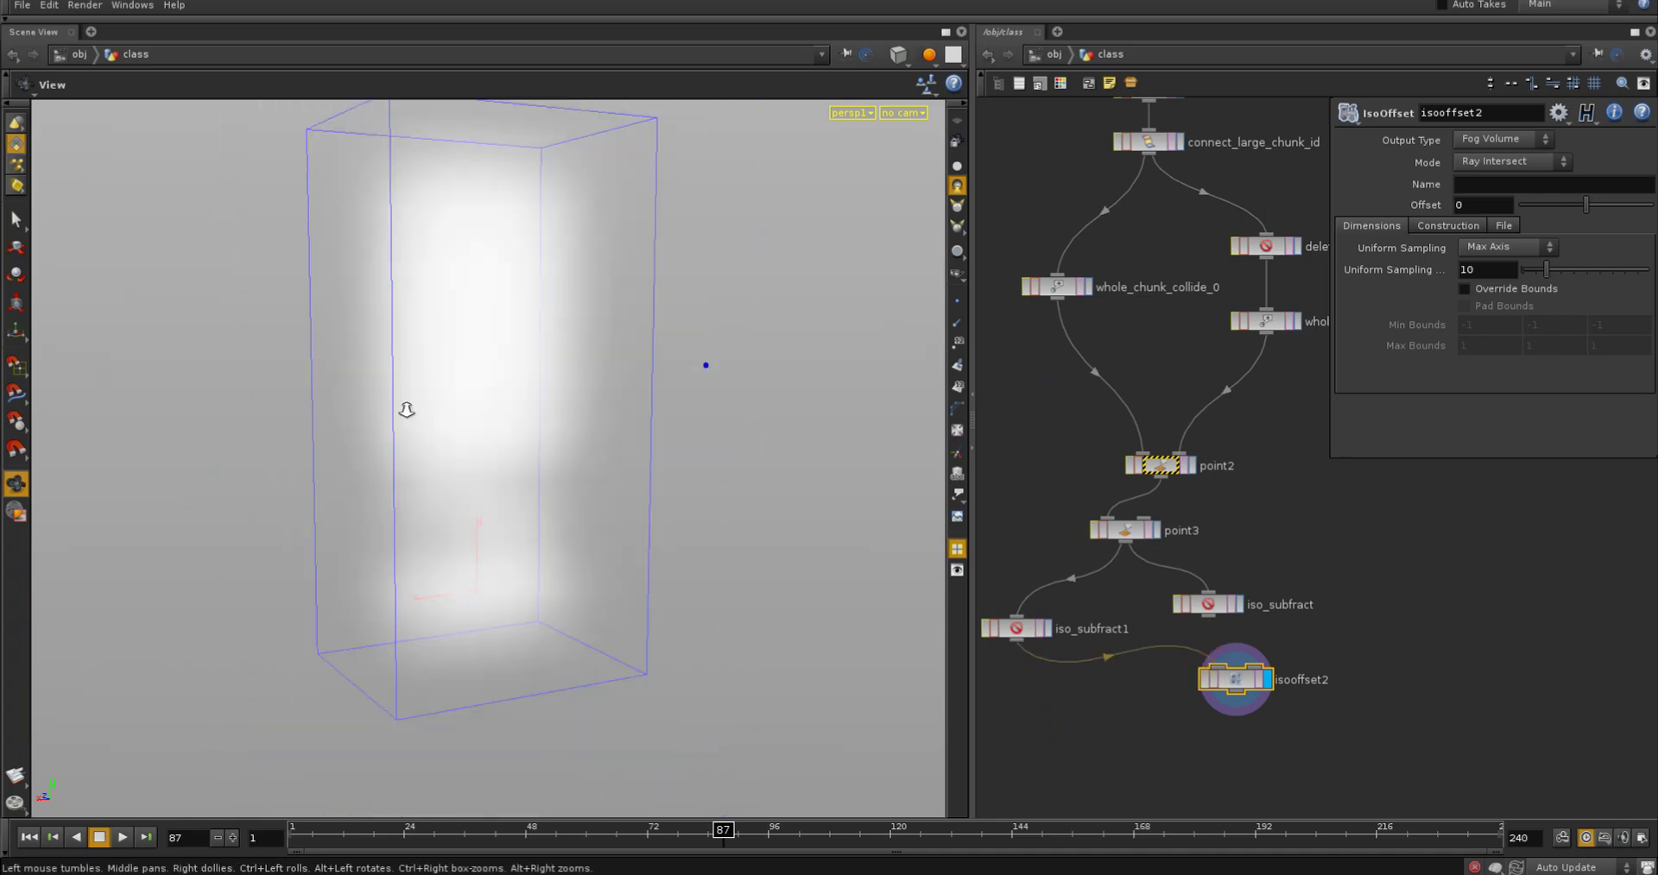
left_click(1239, 604)
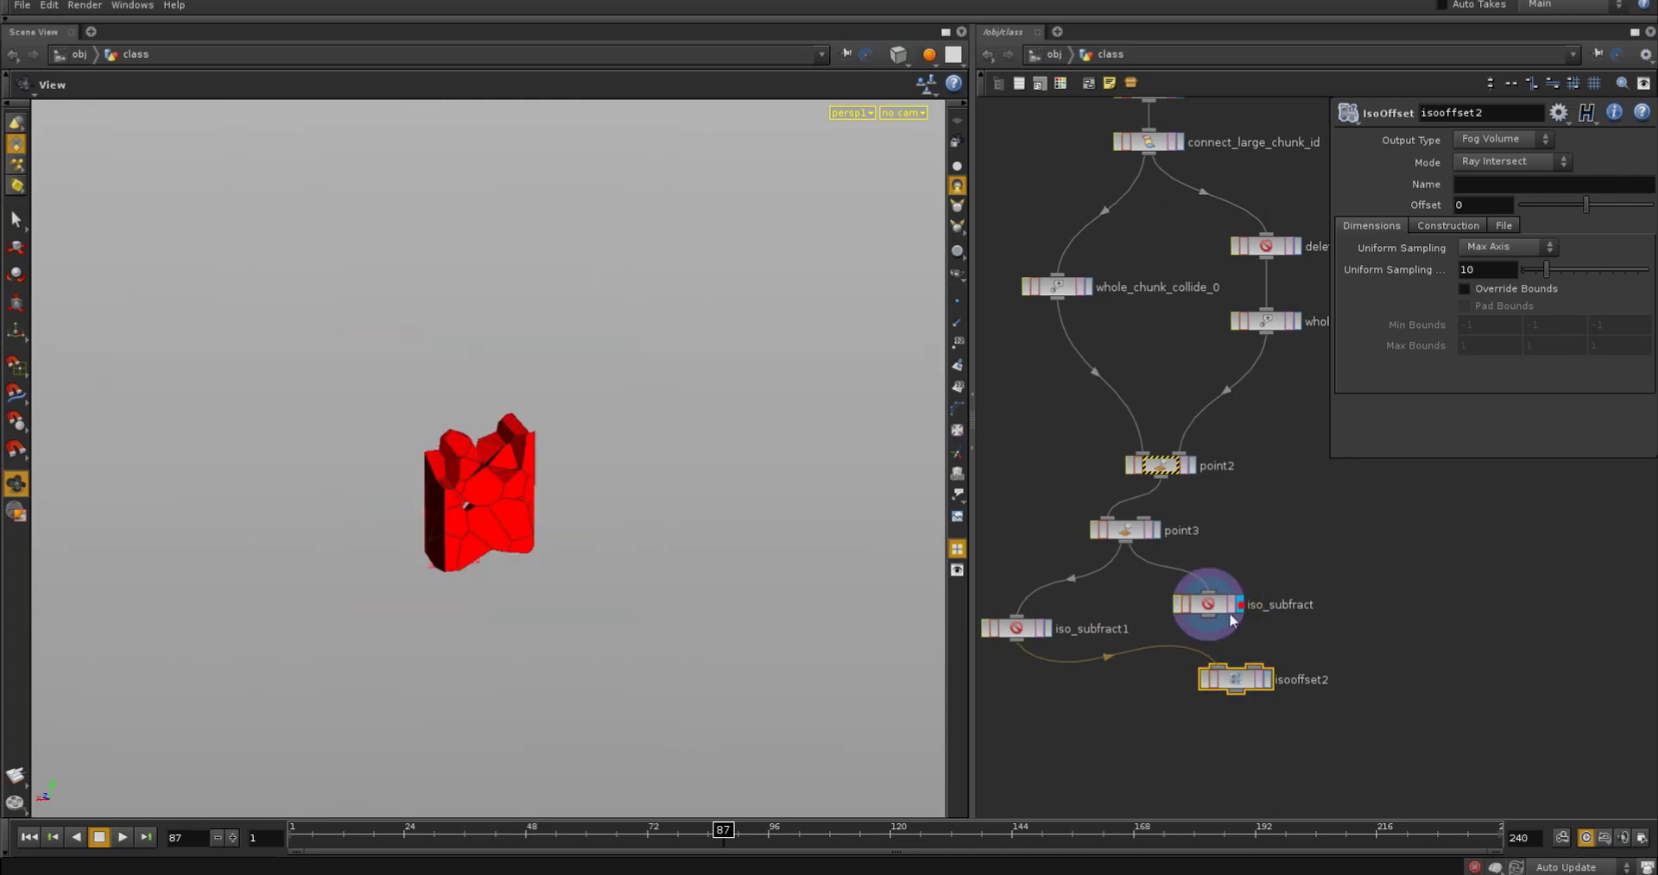
left_click(1268, 680)
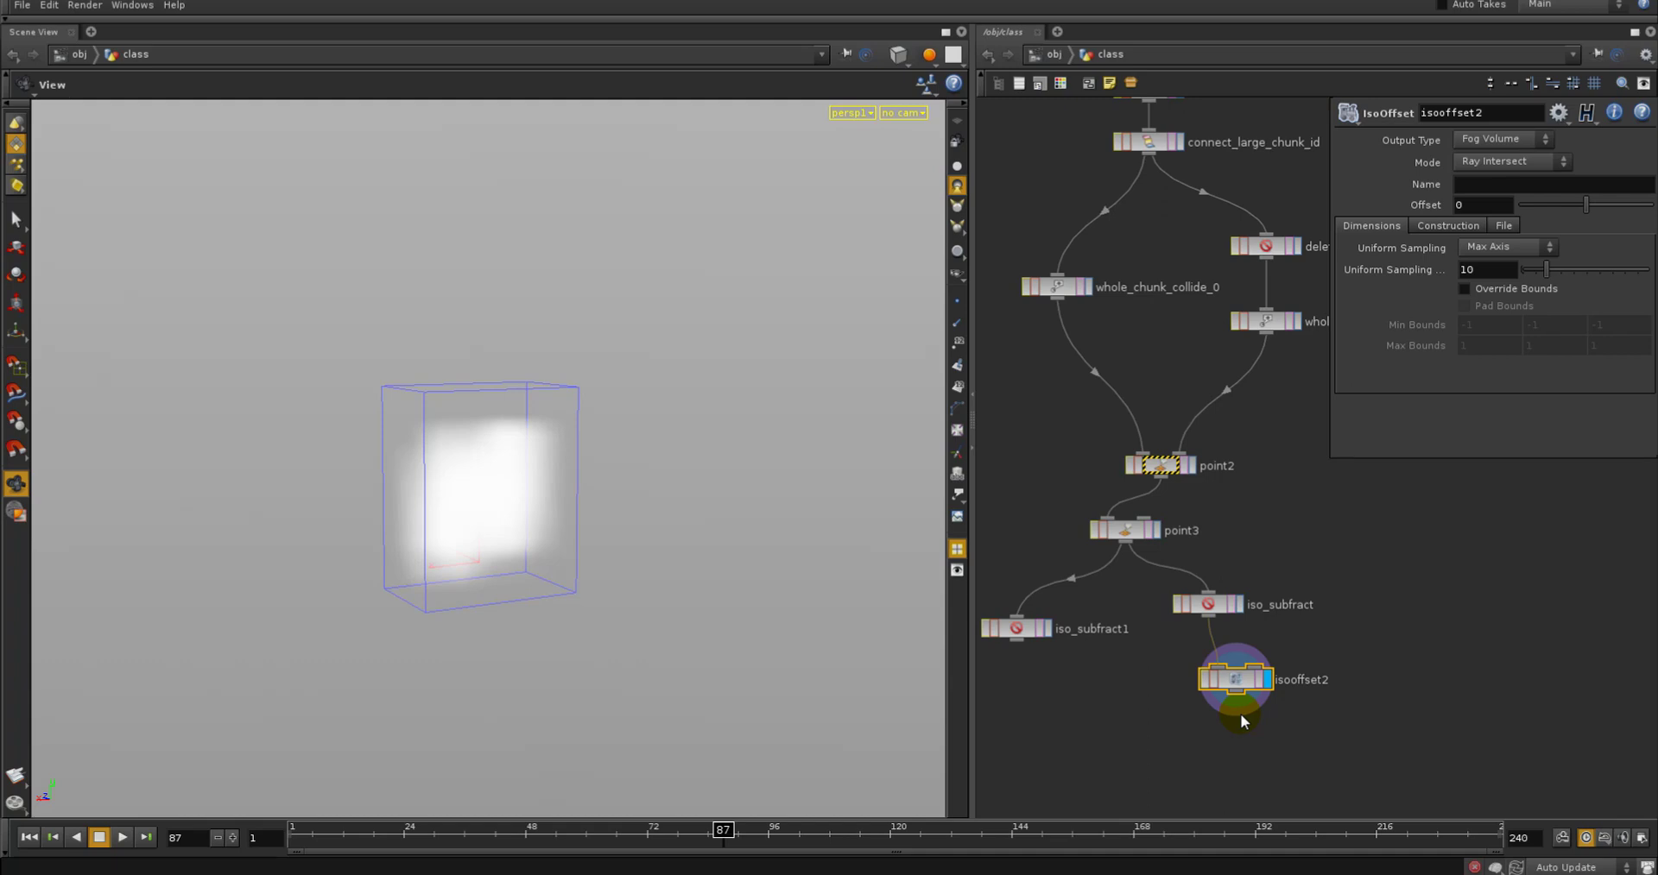
Add a Scatter node fed by isooffset2 and set its number of points to 200
mouse_move(1278, 754)
middle_mouse_down()
mouse_move(1221, 730)
mouse_move(1243, 729)
middle_mouse_up()
key("Tab")
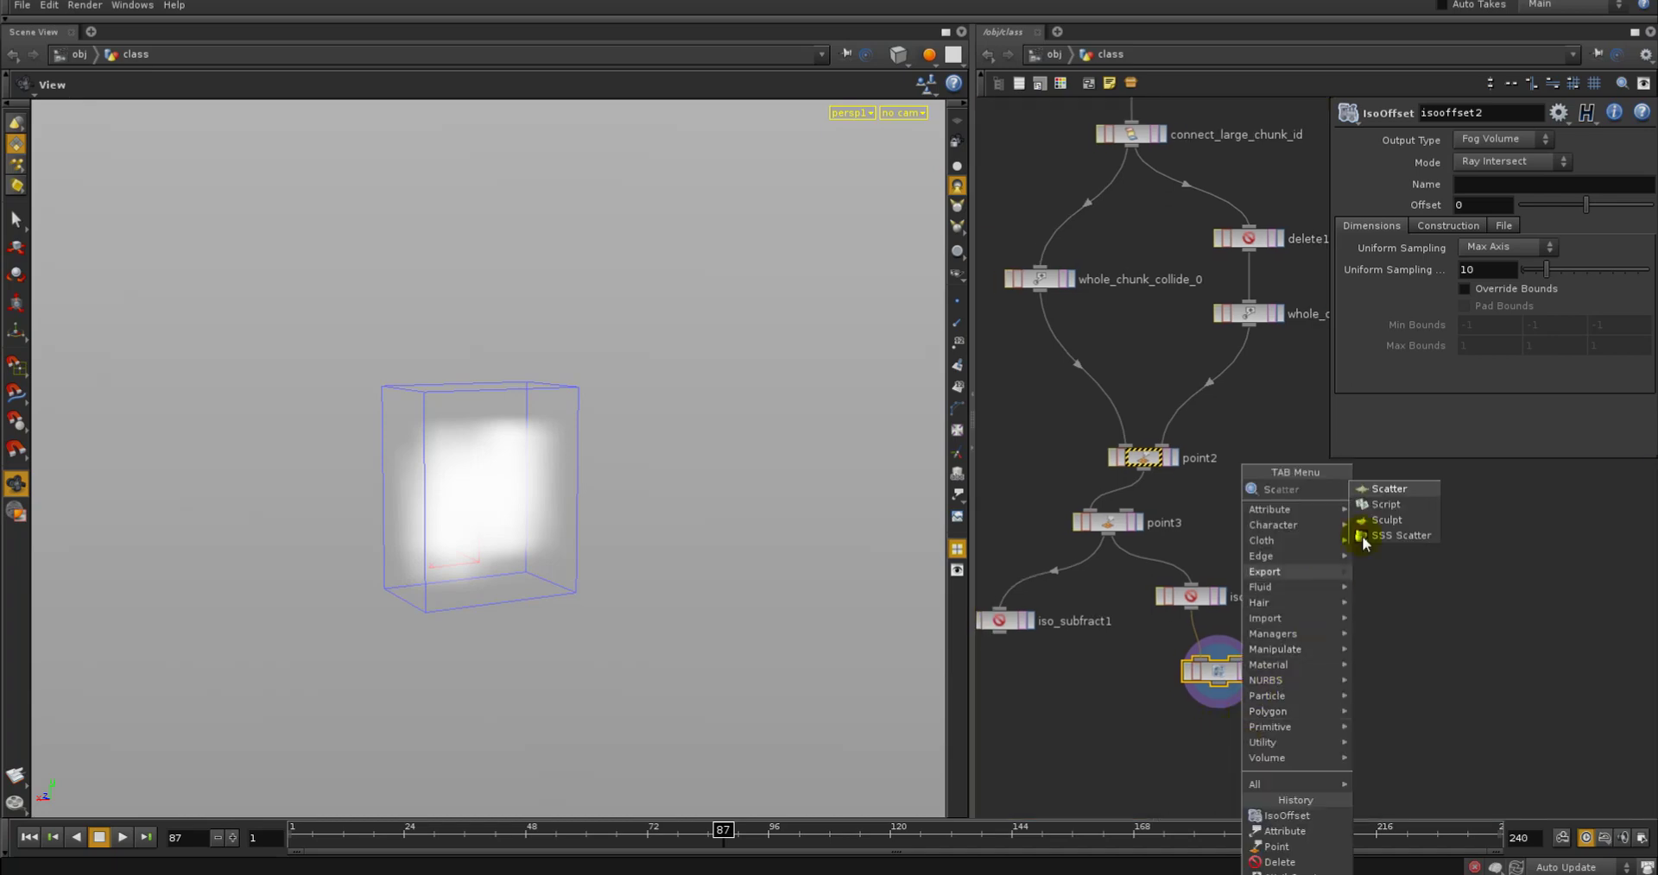
left_click(1388, 488)
left_click(1234, 736)
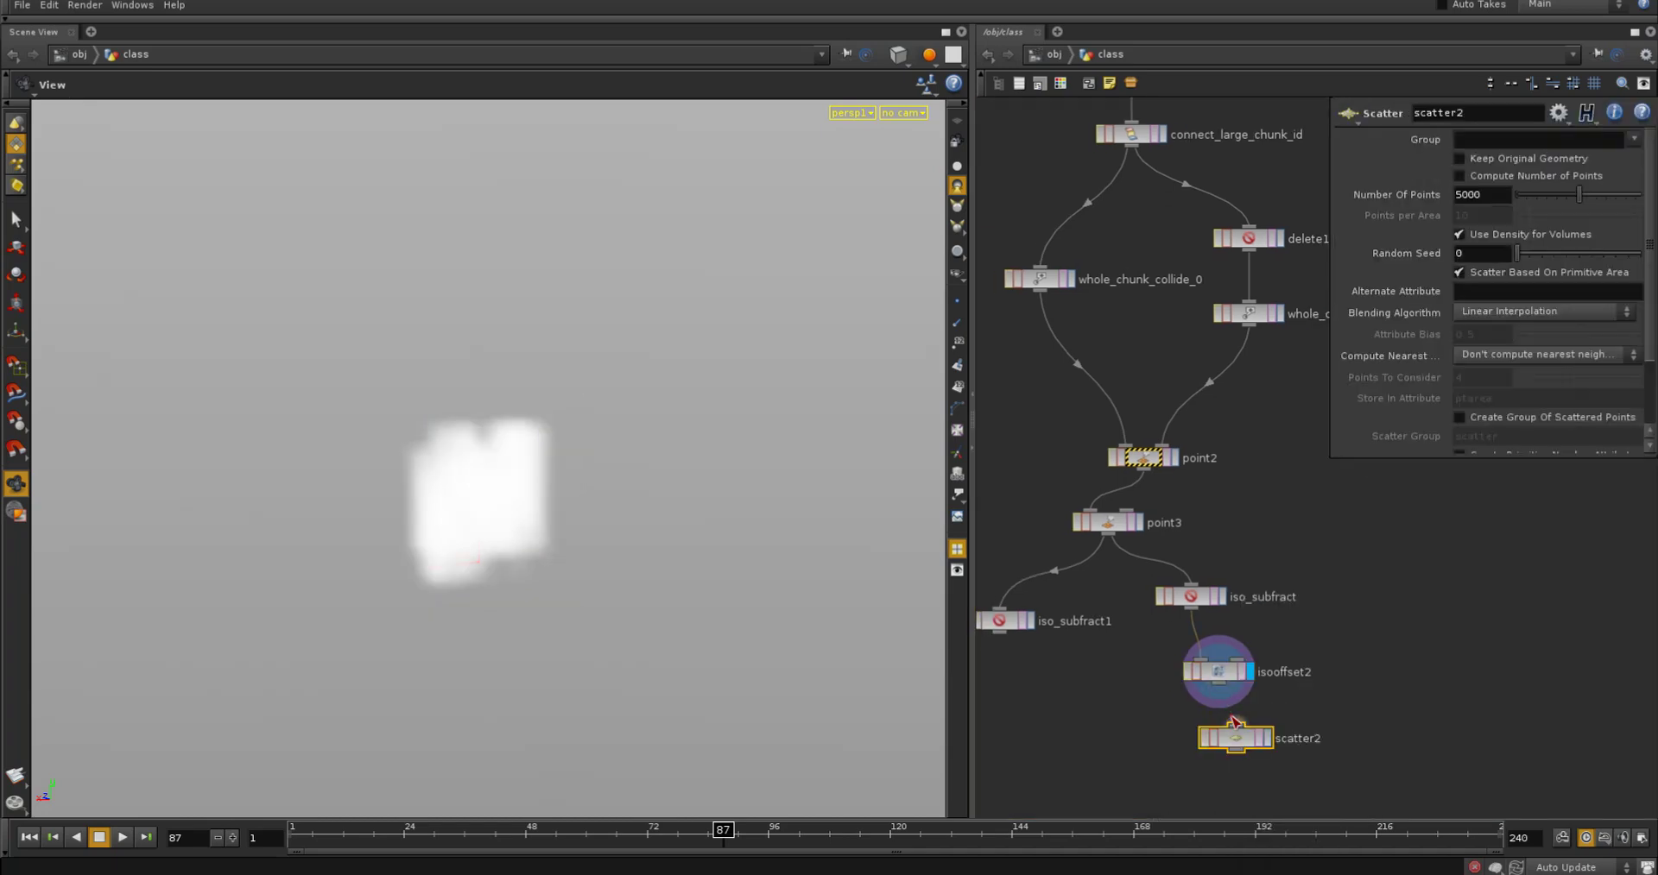
left_click(1481, 194)
type("200")
key("Return")
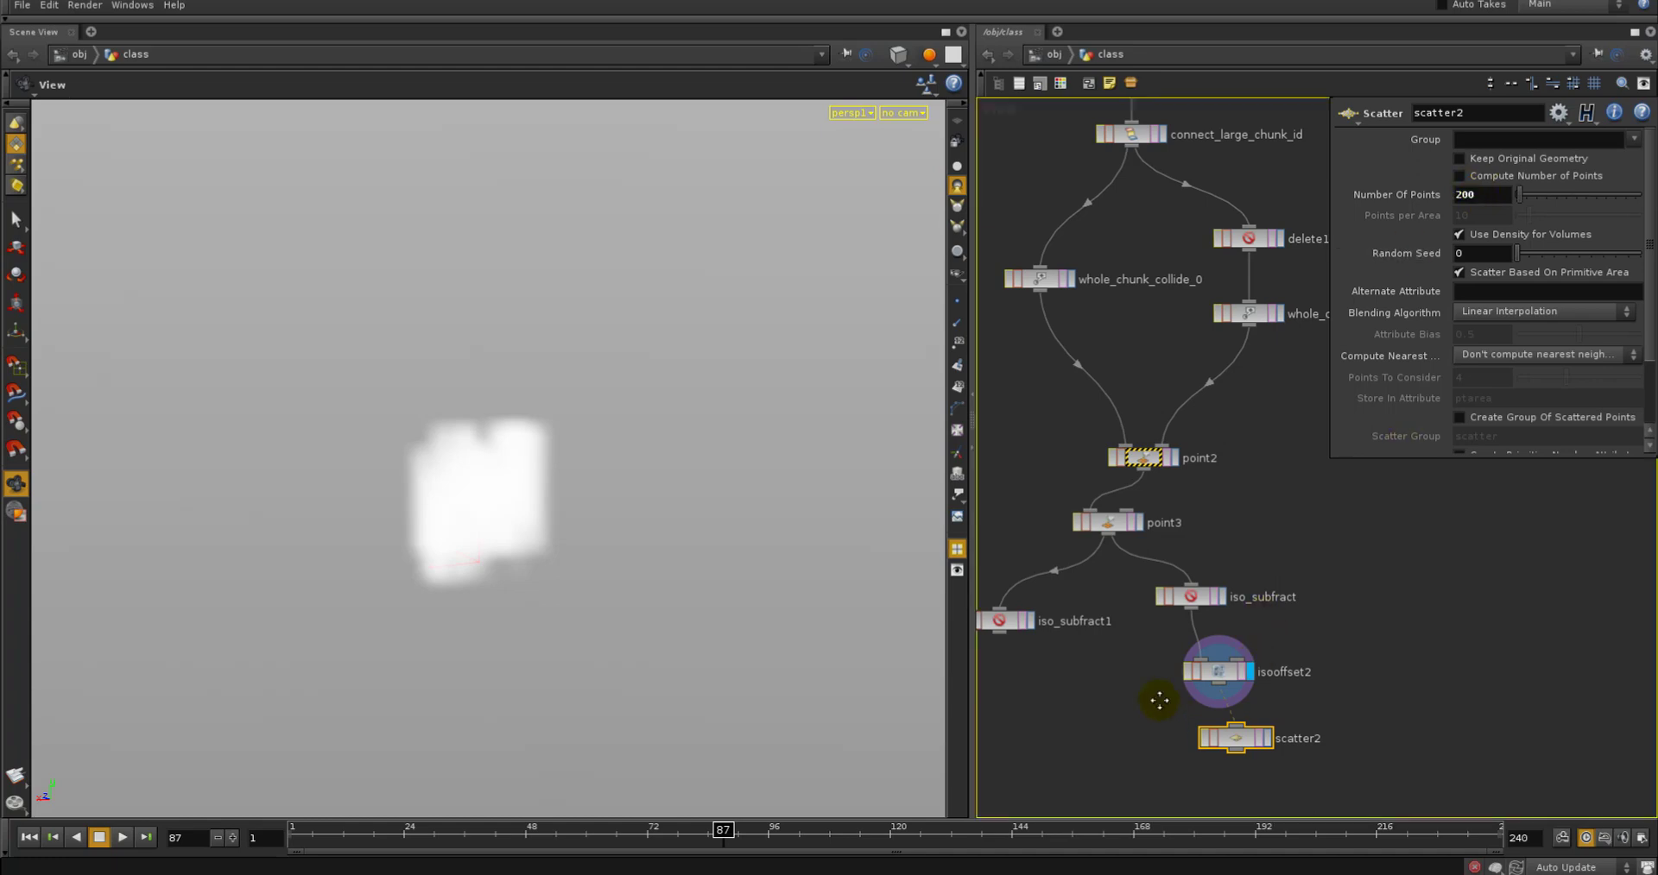
Place a Voronoi Fracture node beneath the scatter2 node
middle_click_drag(1158, 701, 1152, 687)
key("Tab")
type("vo")
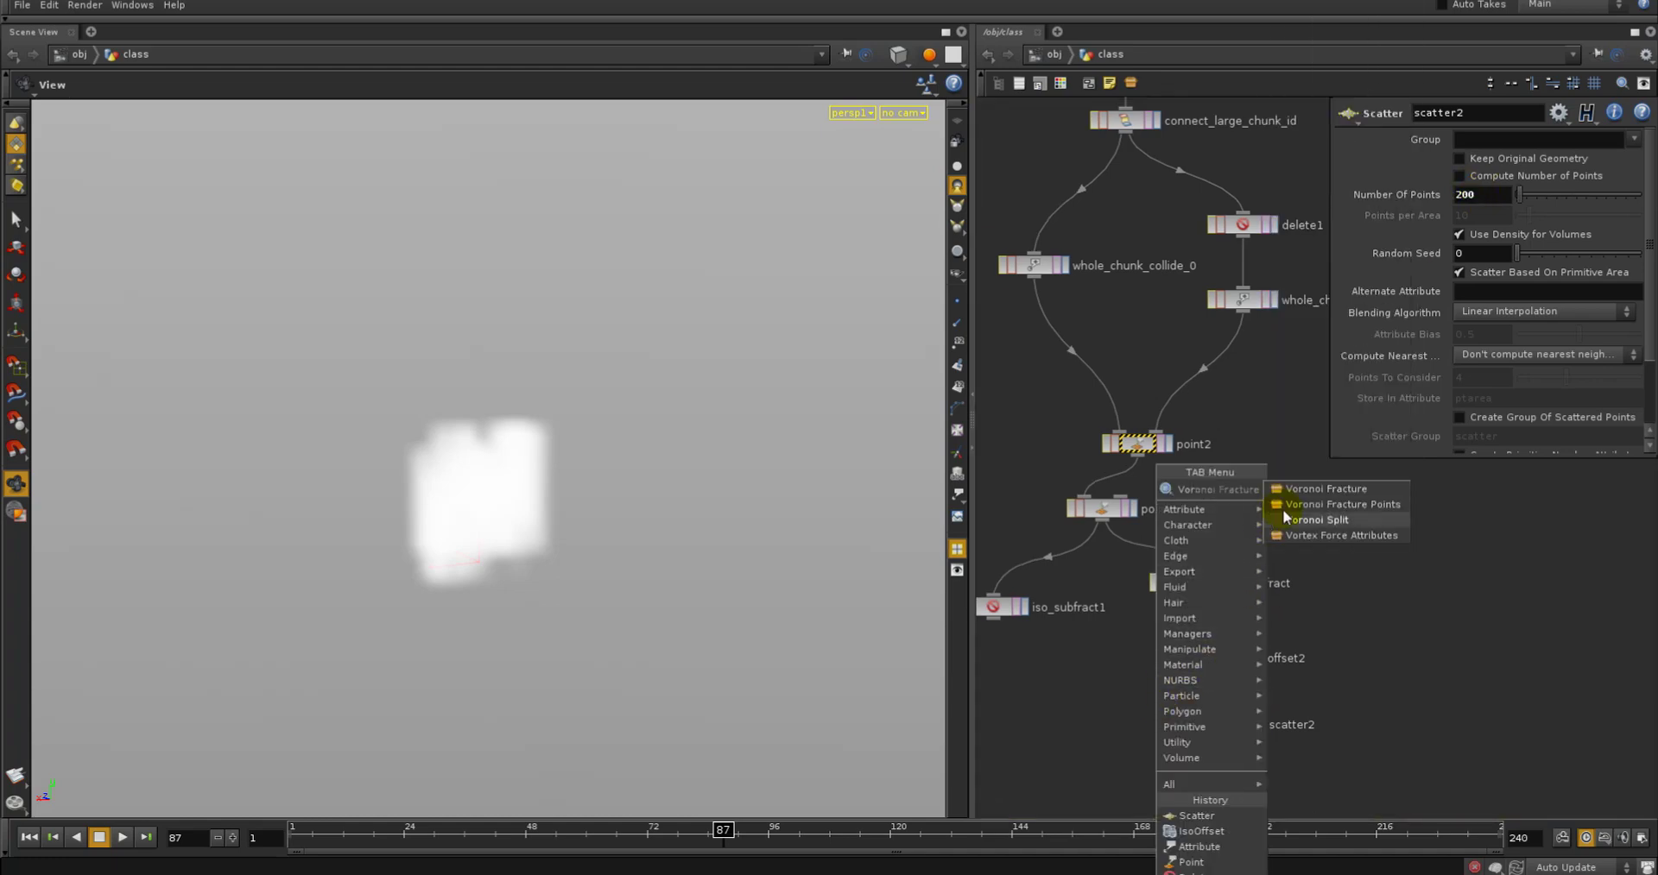
left_click(1323, 489)
left_click(1127, 803)
middle_click_drag(1123, 639, 1104, 563)
Connect iso_subfract and the scattered points to the Voronoi Fracture node, and display the fractured chunks up close
left_click(1161, 520)
left_click(1094, 713)
left_click(1121, 713)
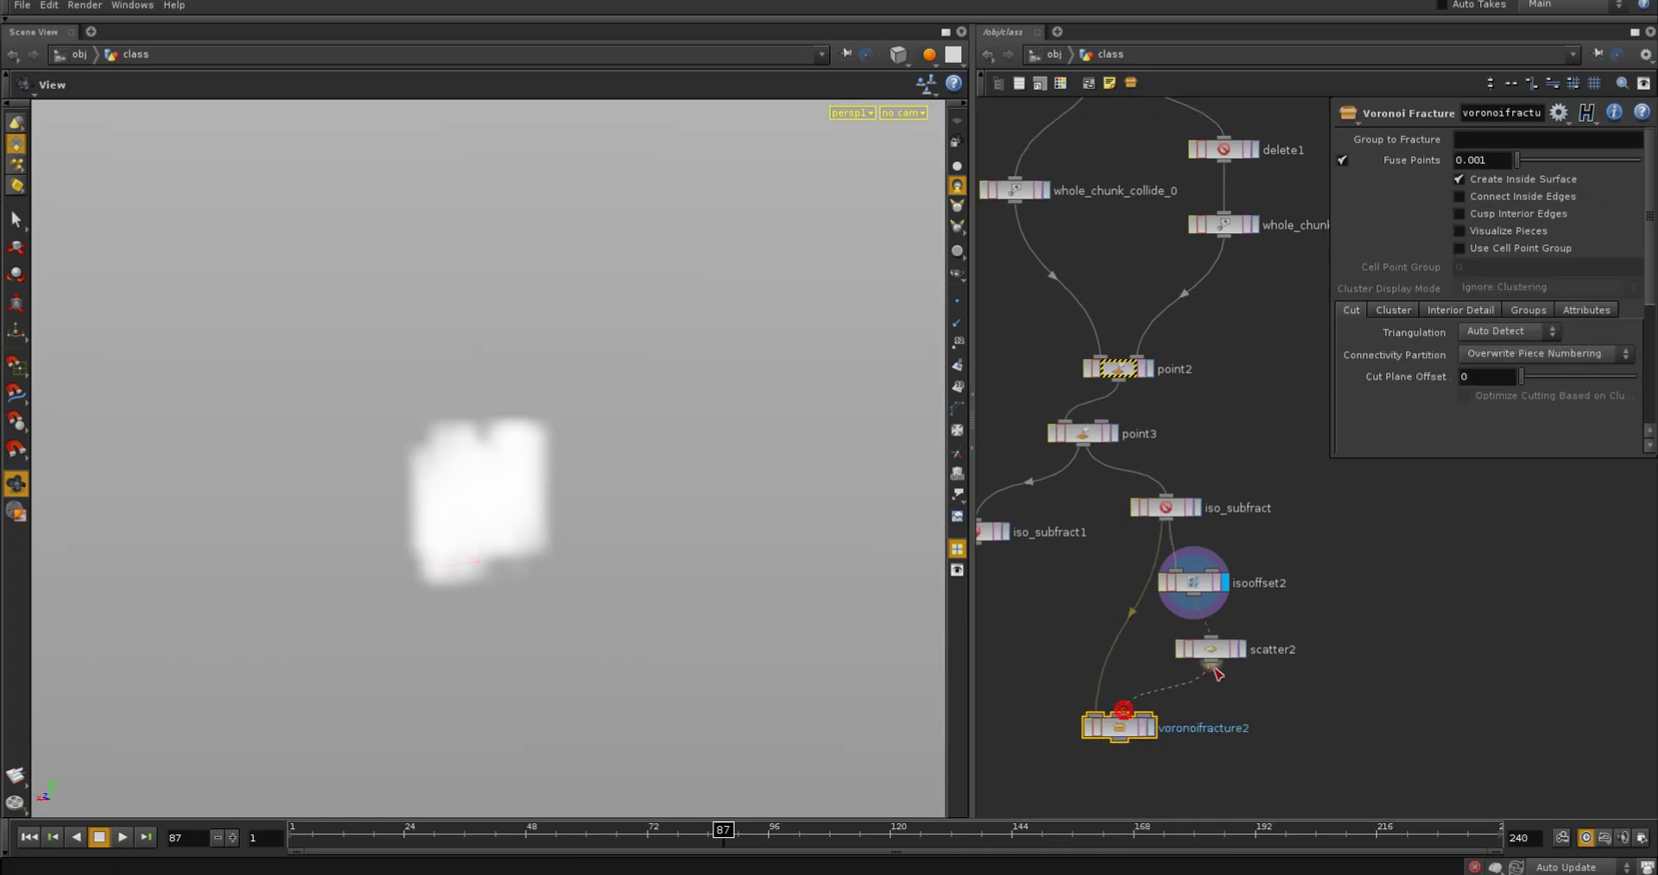
left_click(1210, 662)
left_click(1151, 728)
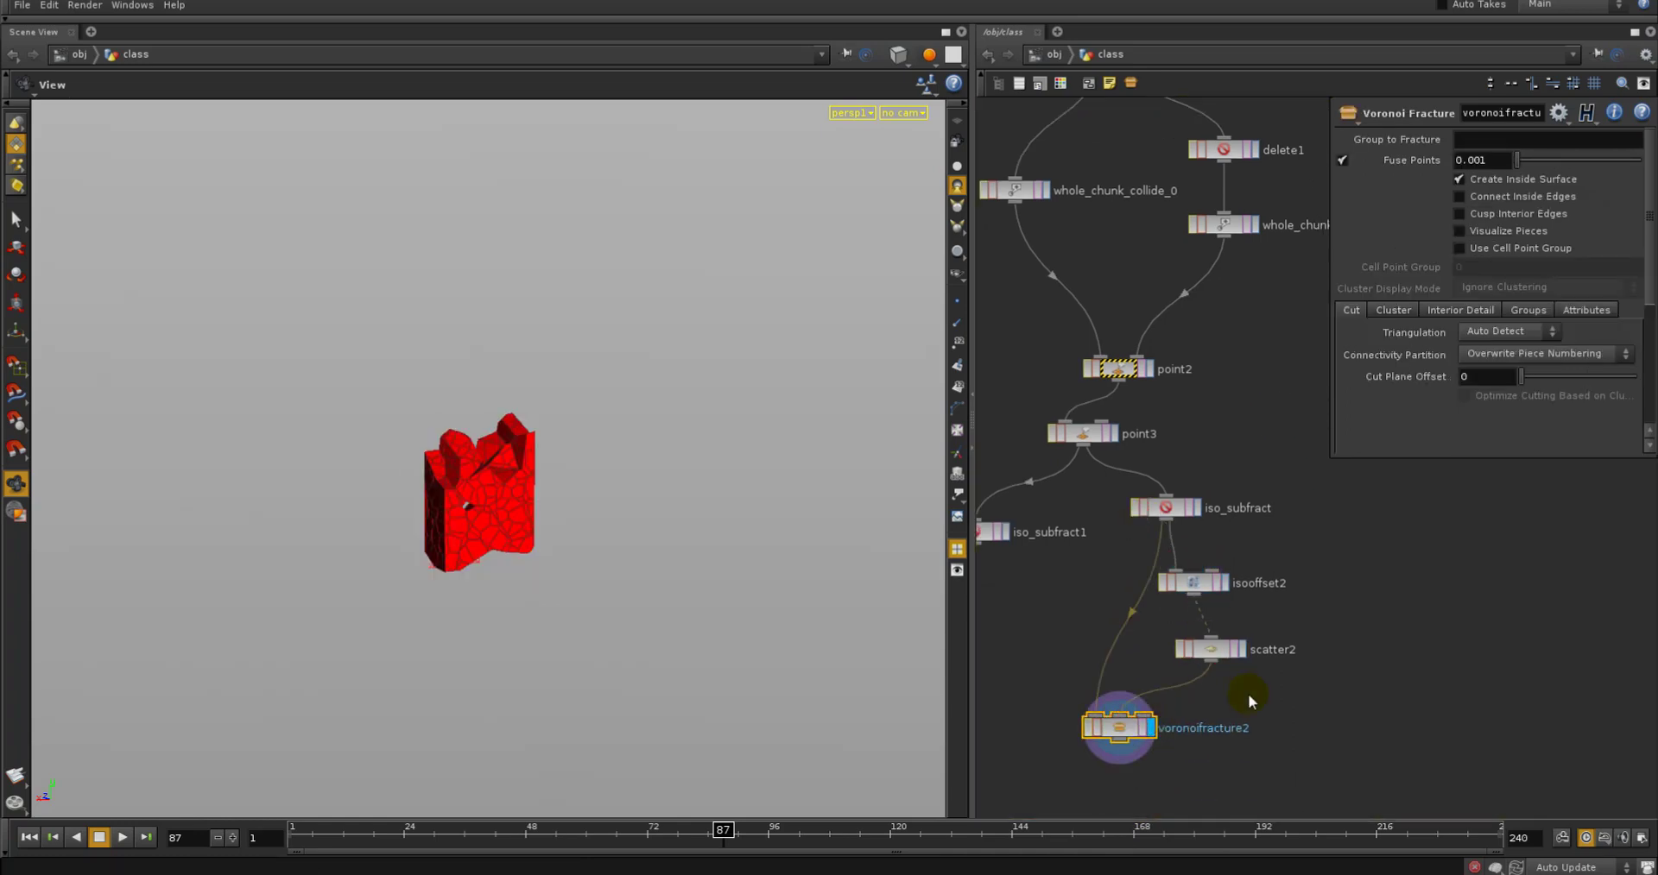
right_click_drag(342, 513, 846, 423)
left_click_drag(537, 634, 474, 562)
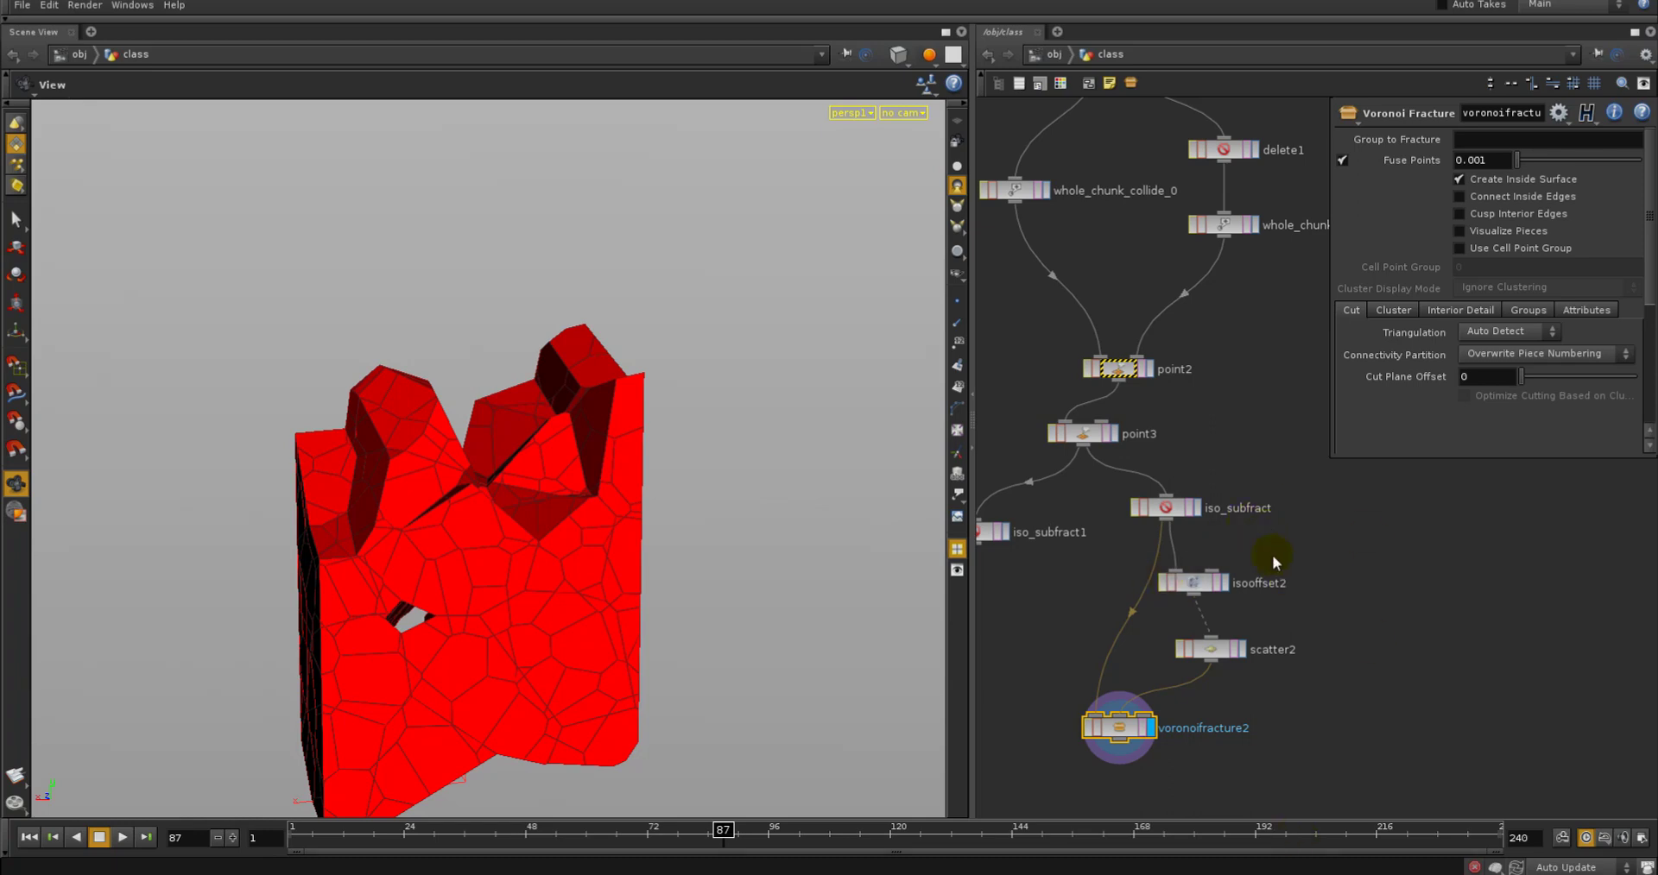
middle_click_drag(1350, 661, 1368, 583)
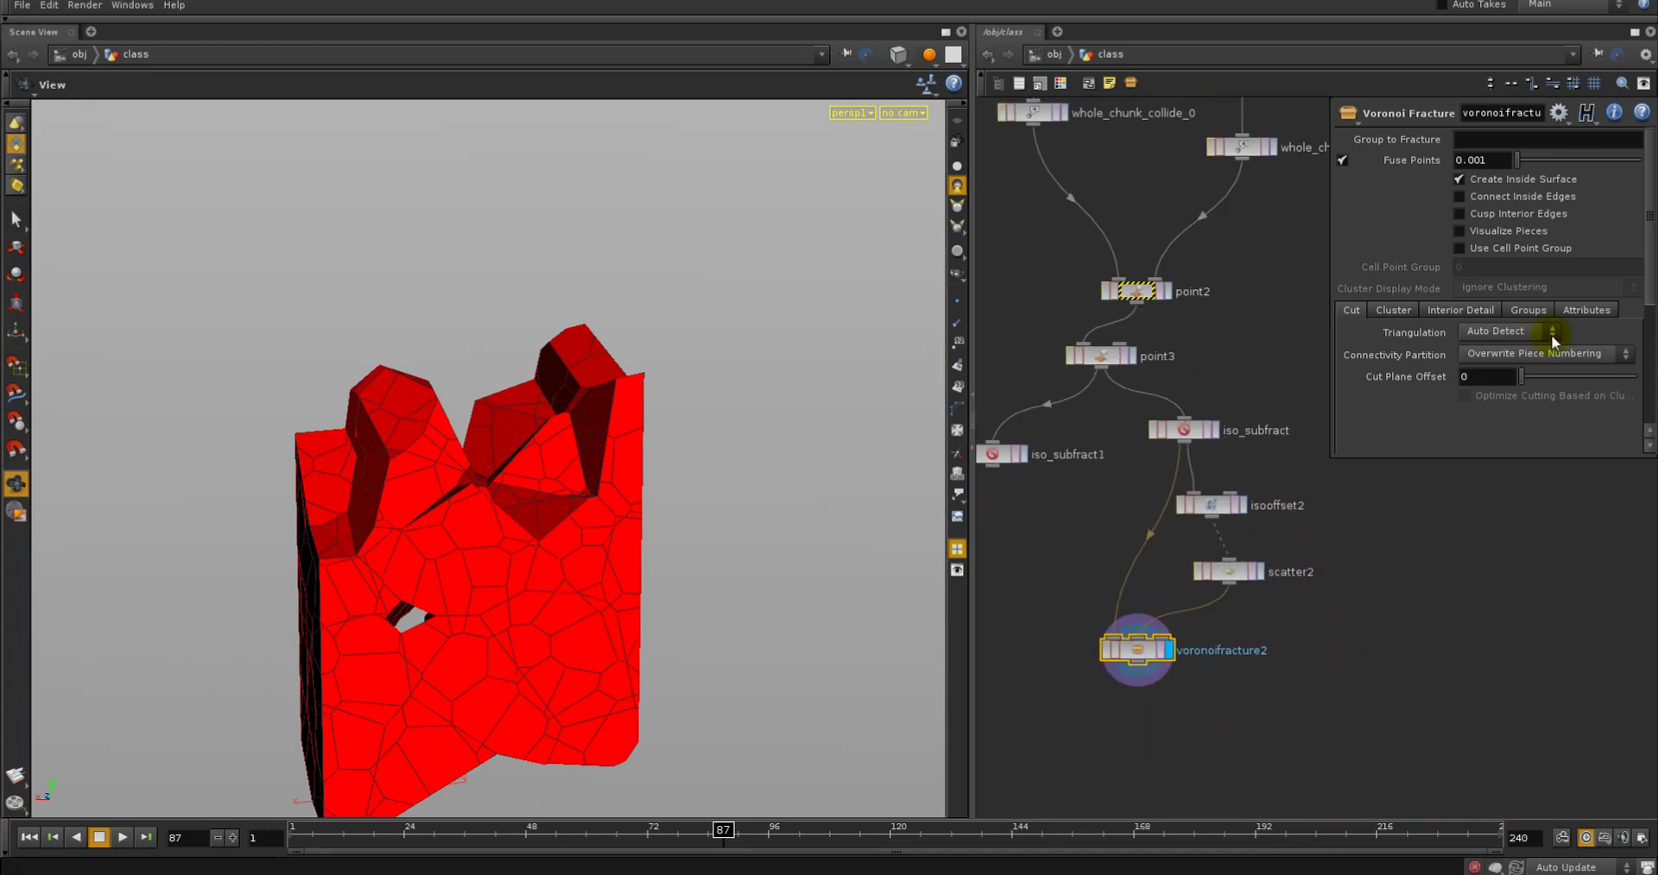
Delete the isooffset2, scatter2 and voronoifracture2 nodes from beneath iso_subfract
left_click_drag(1330, 716, 1043, 504)
middle_click_drag(1043, 504, 1057, 544)
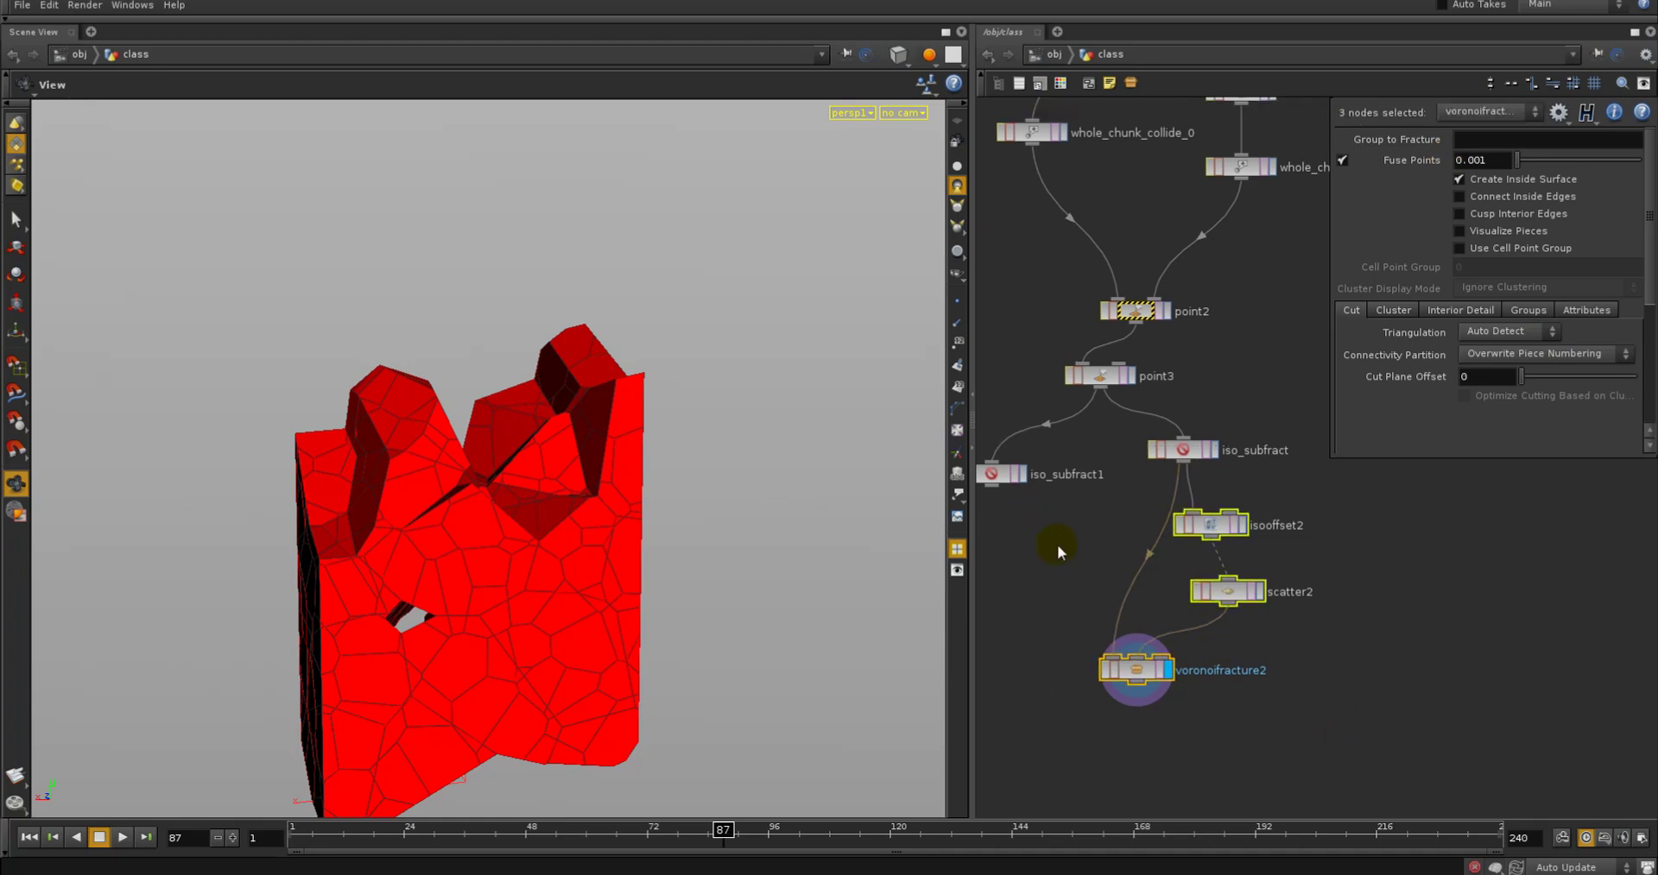
key("Delete")
middle_click_drag(1157, 566, 1158, 606)
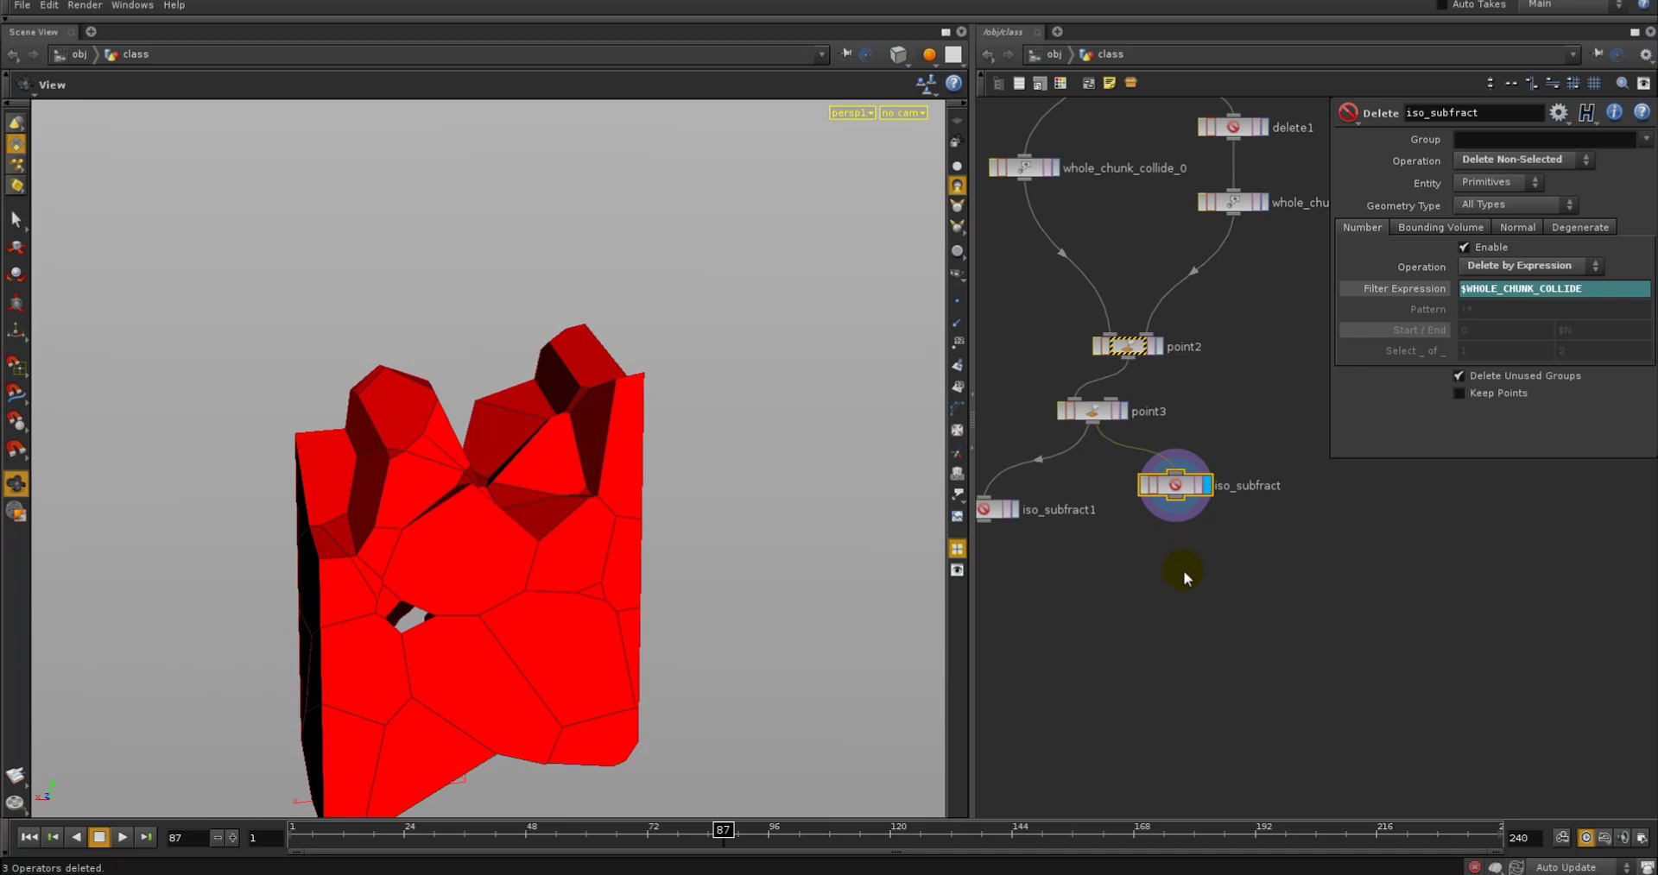
Place a ForEach node beneath iso_subfract in the network
left_click(1183, 577)
middle_click_drag(1183, 586, 1183, 577)
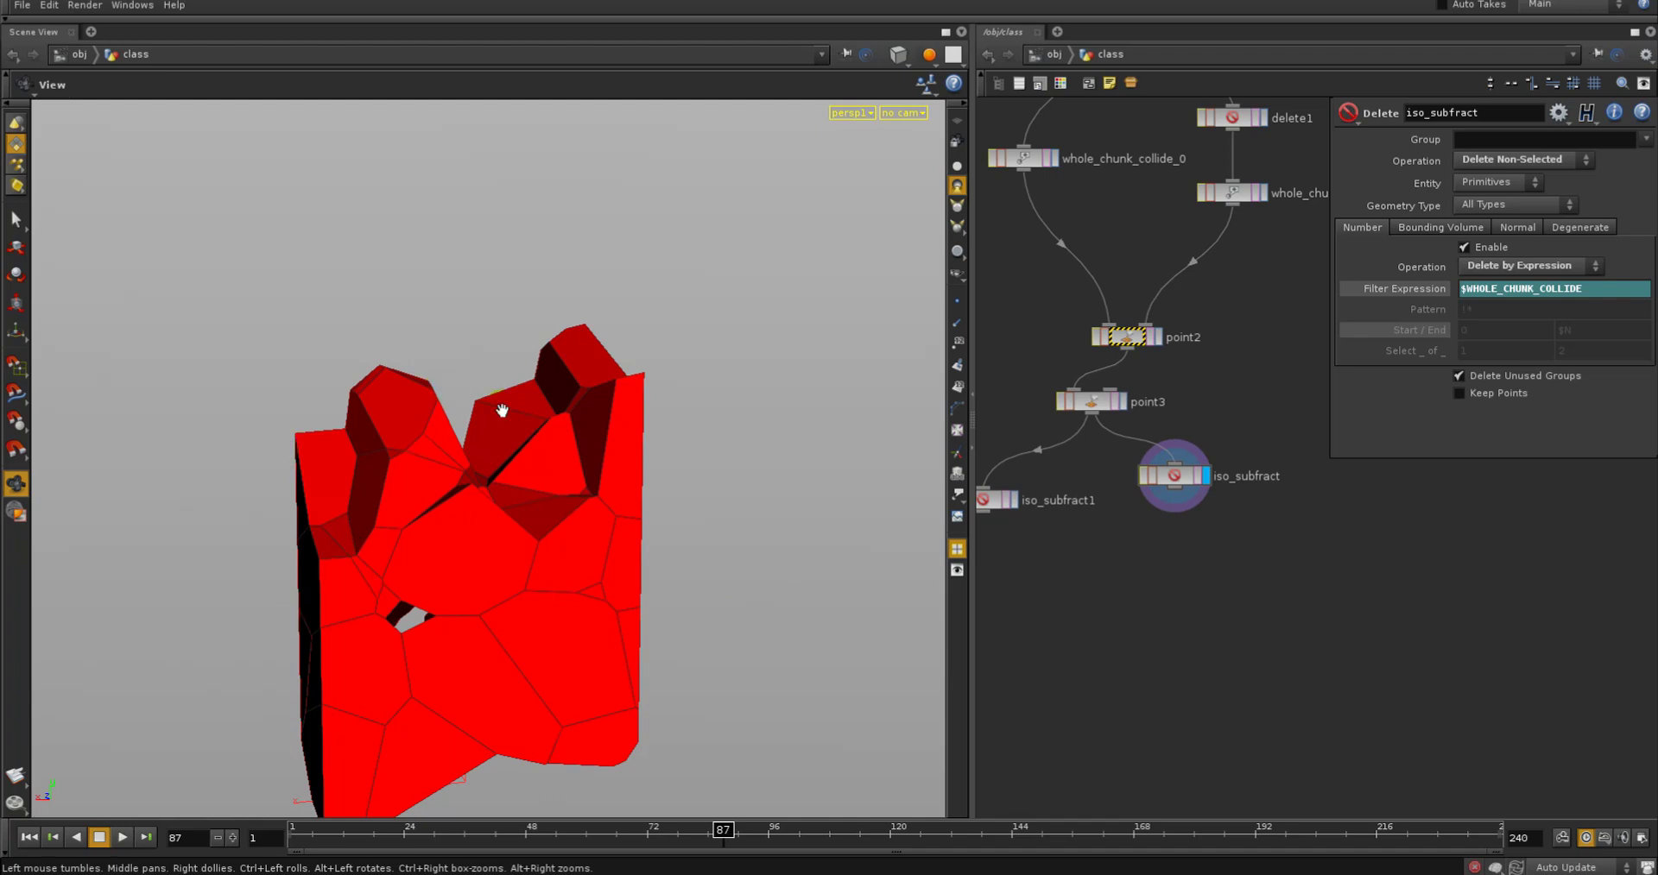
middle_click_drag(1194, 557, 1187, 559)
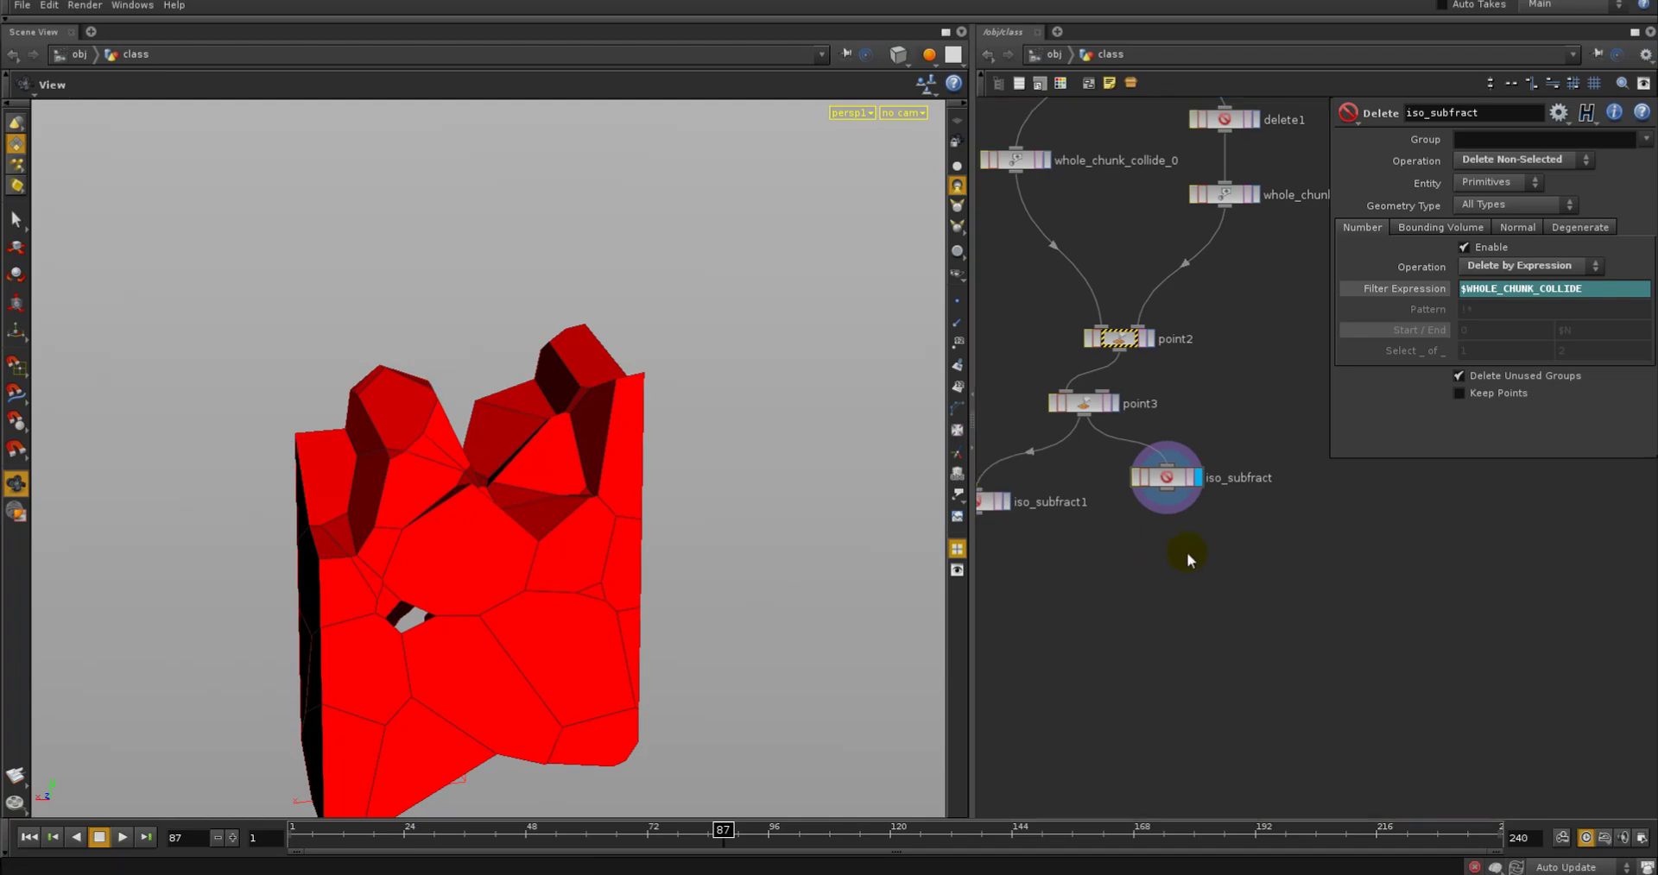
key("Tab")
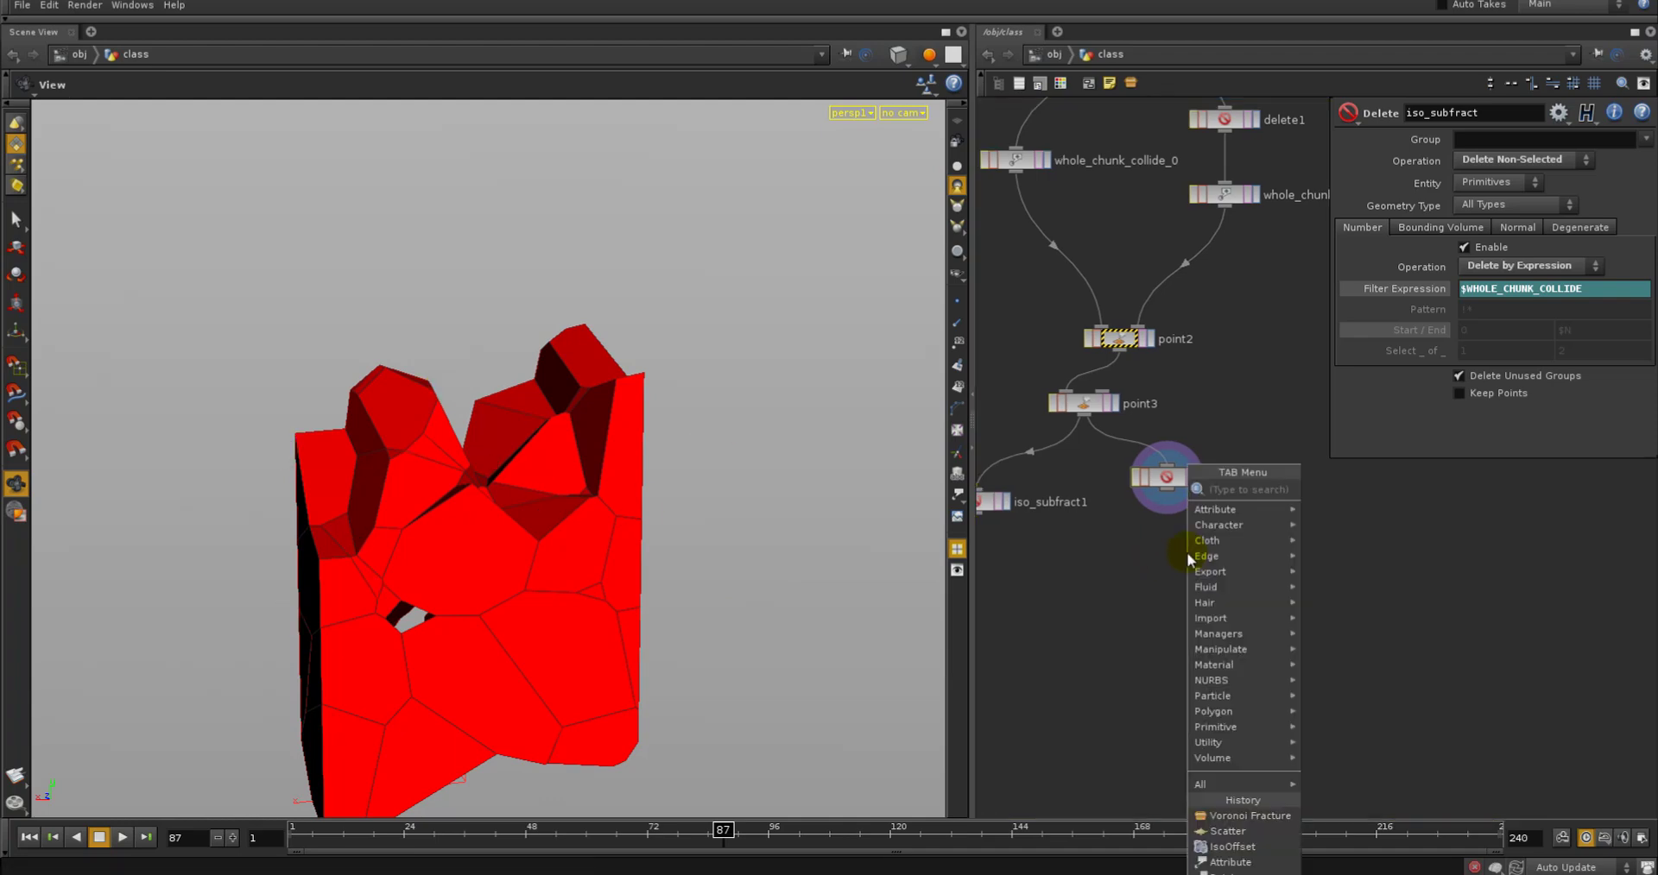
key("Escape")
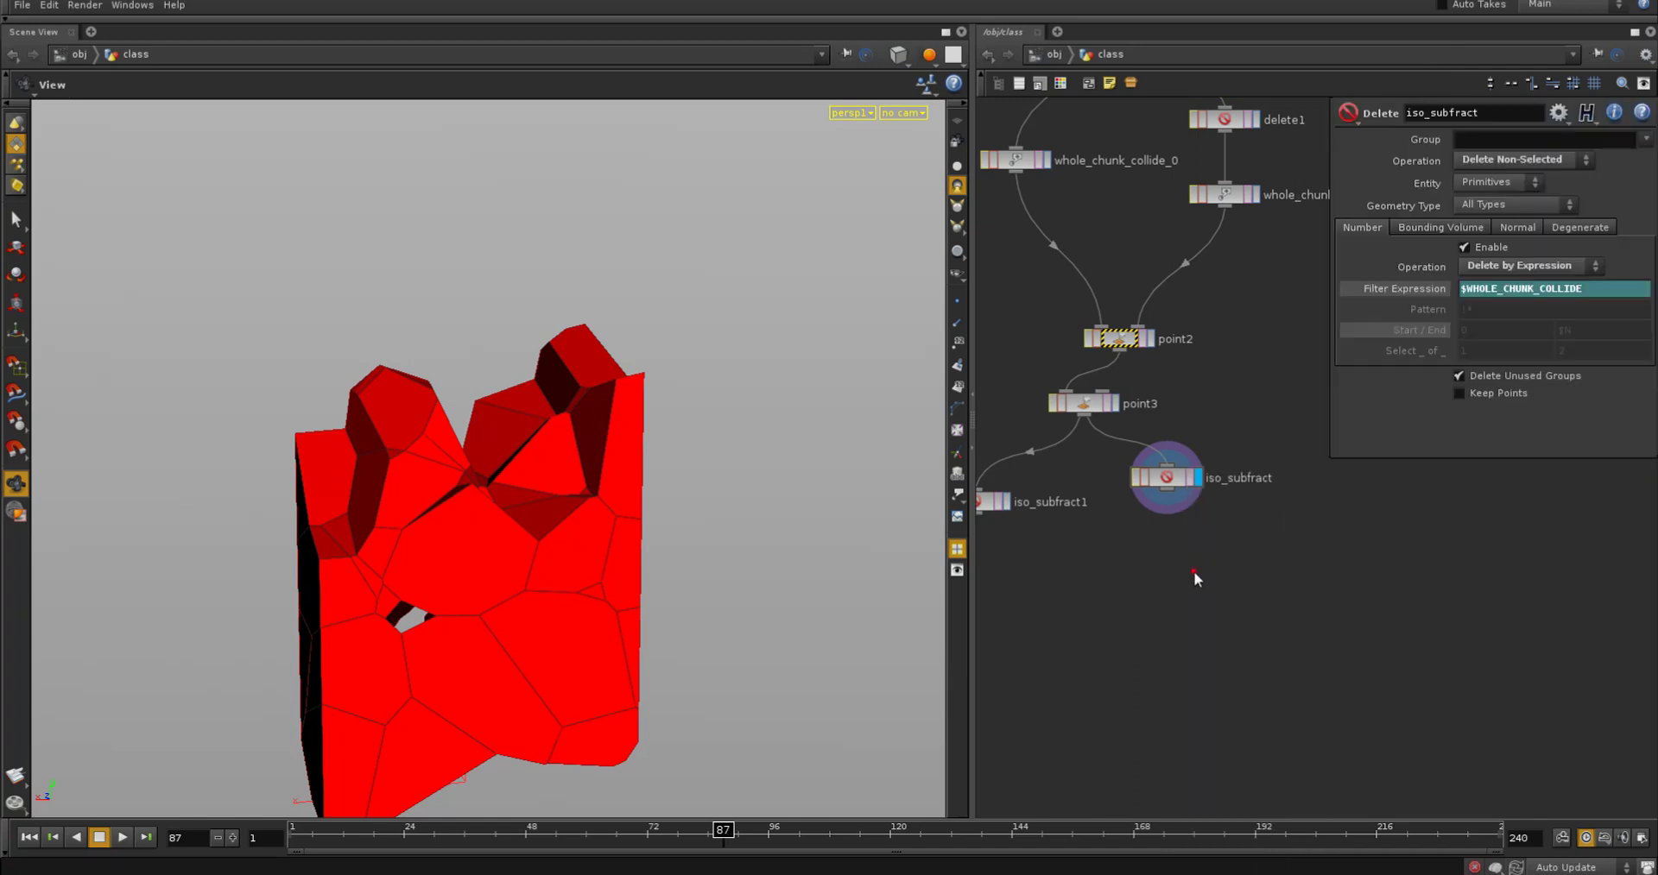
left_click(1193, 573)
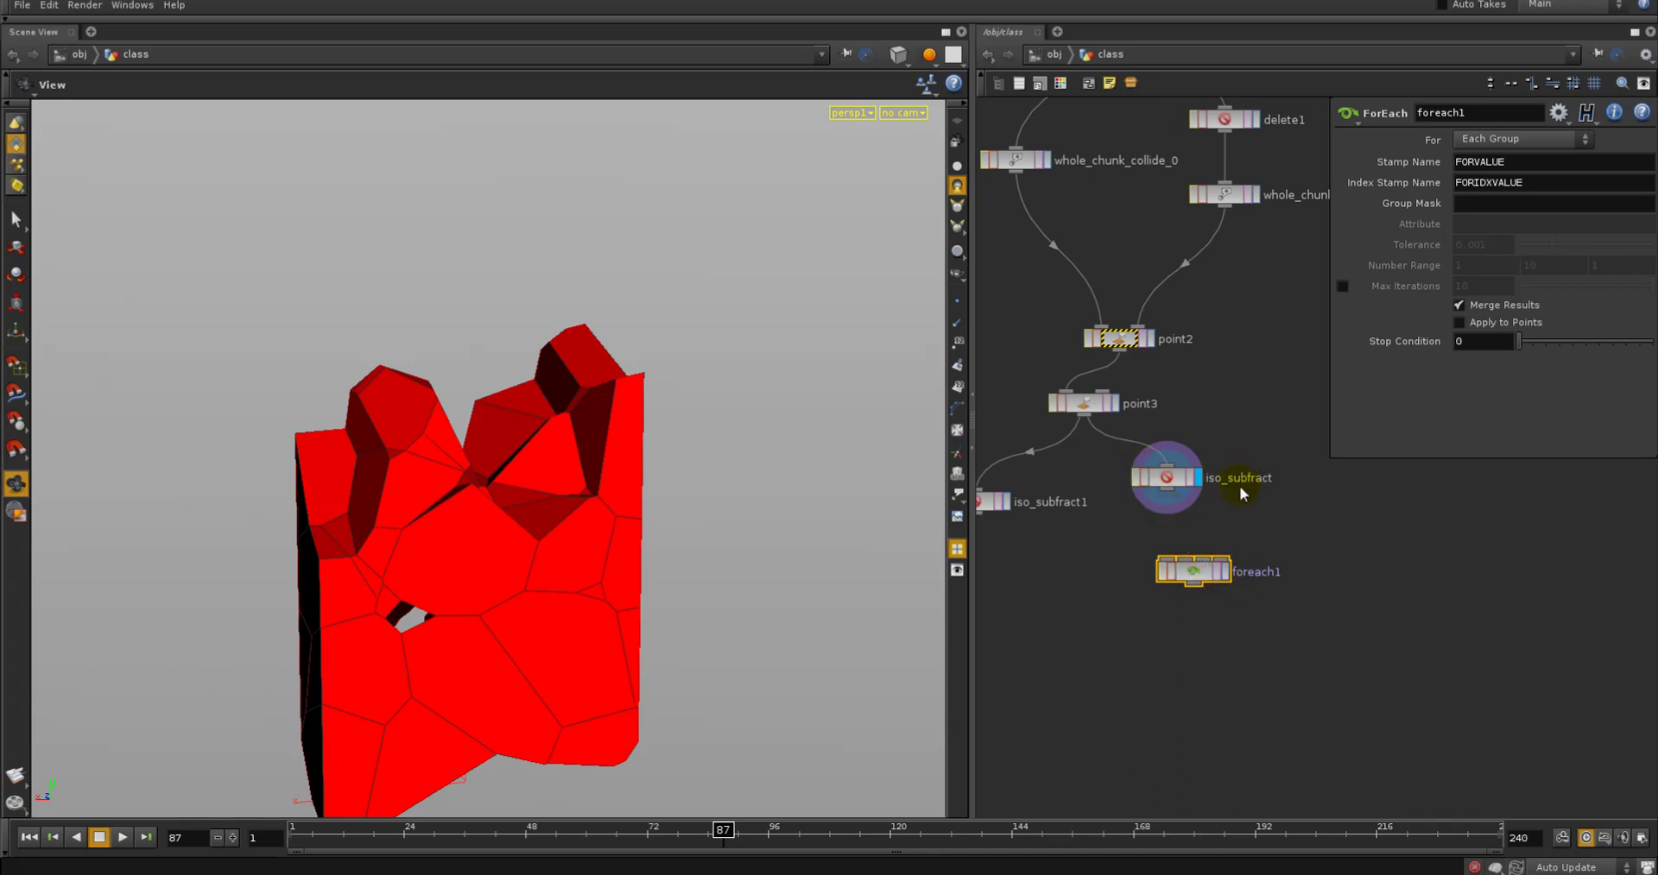
middle_click_drag(1232, 516, 1222, 525)
left_click(1223, 524)
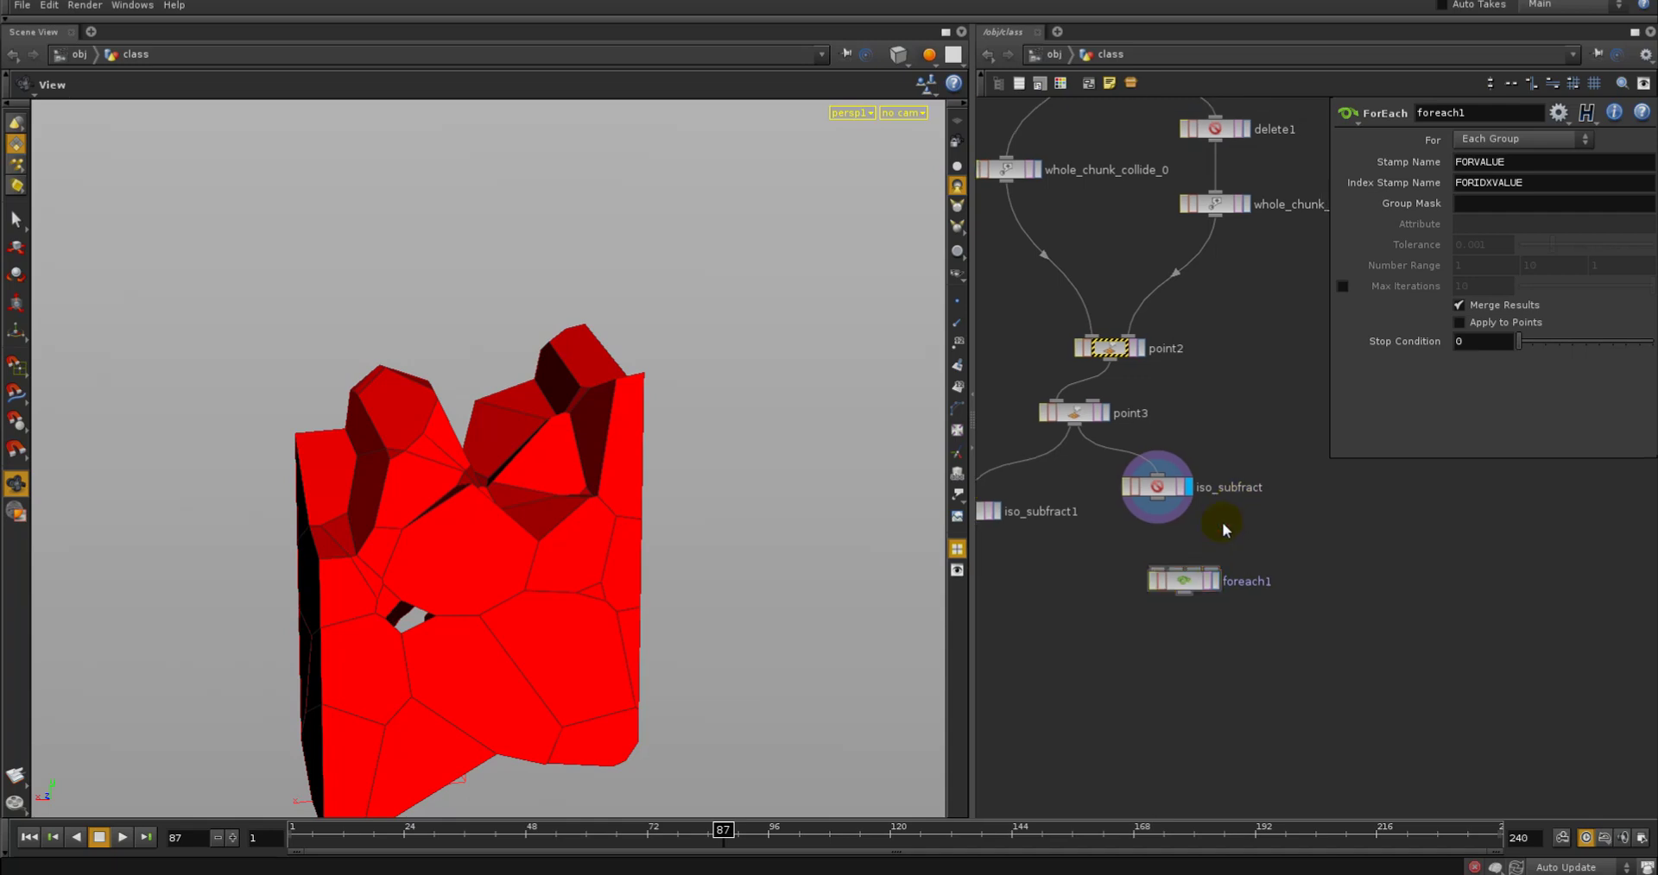
Connect the output of iso_subfract to the first input of foreach1 and place foreach1 directly beneath it
left_click_drag(1157, 499, 1169, 573)
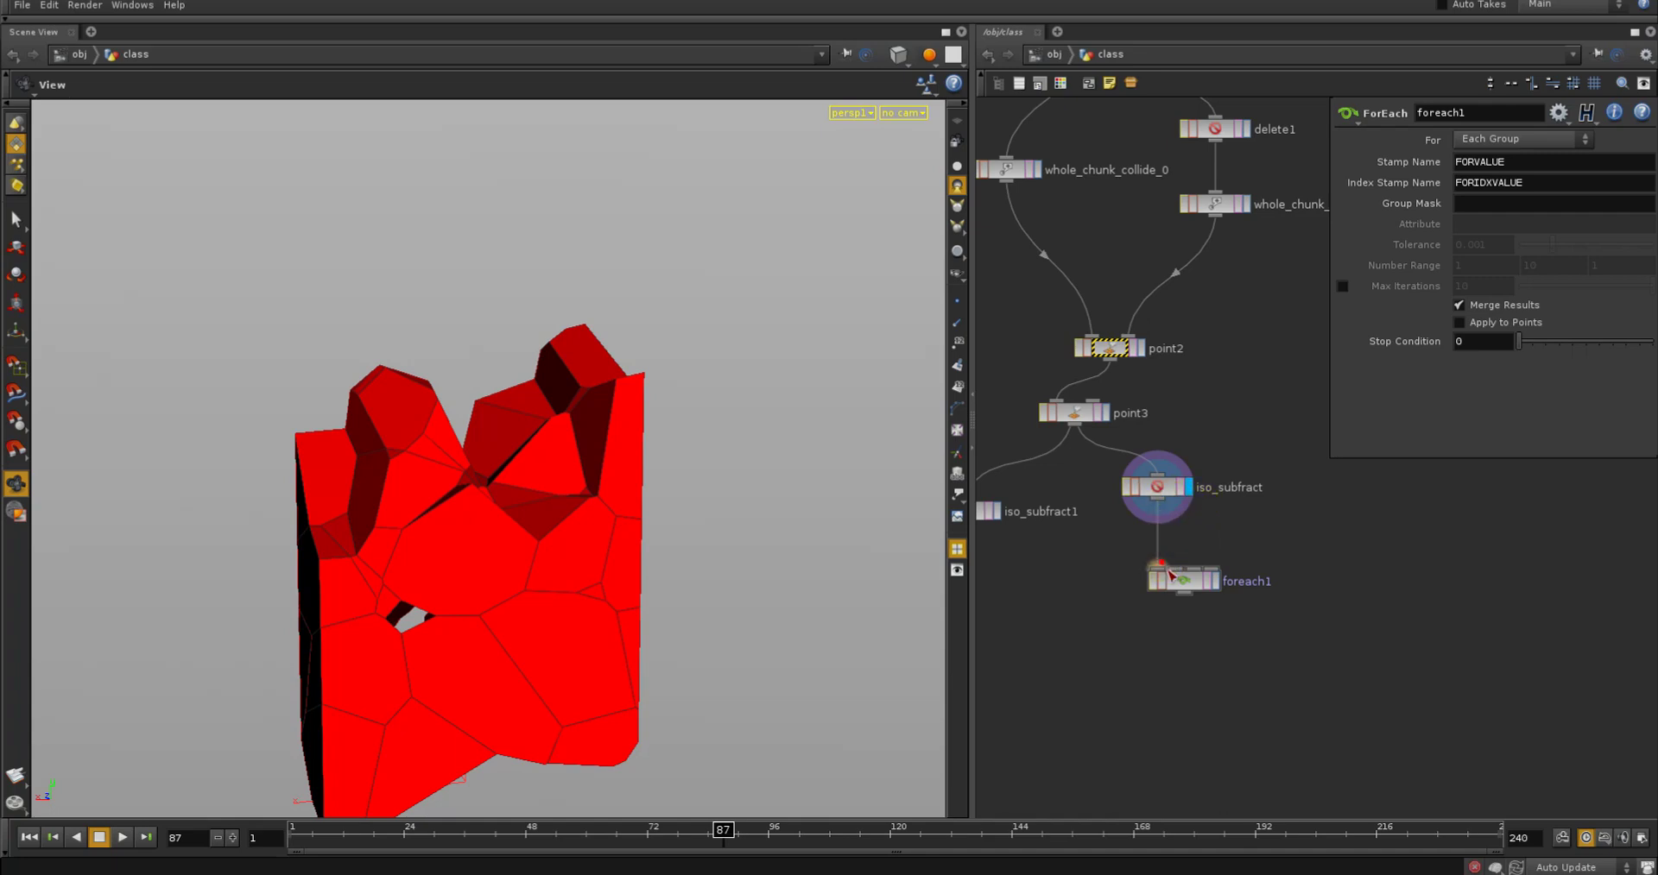
middle_click_drag(1190, 615, 1172, 609)
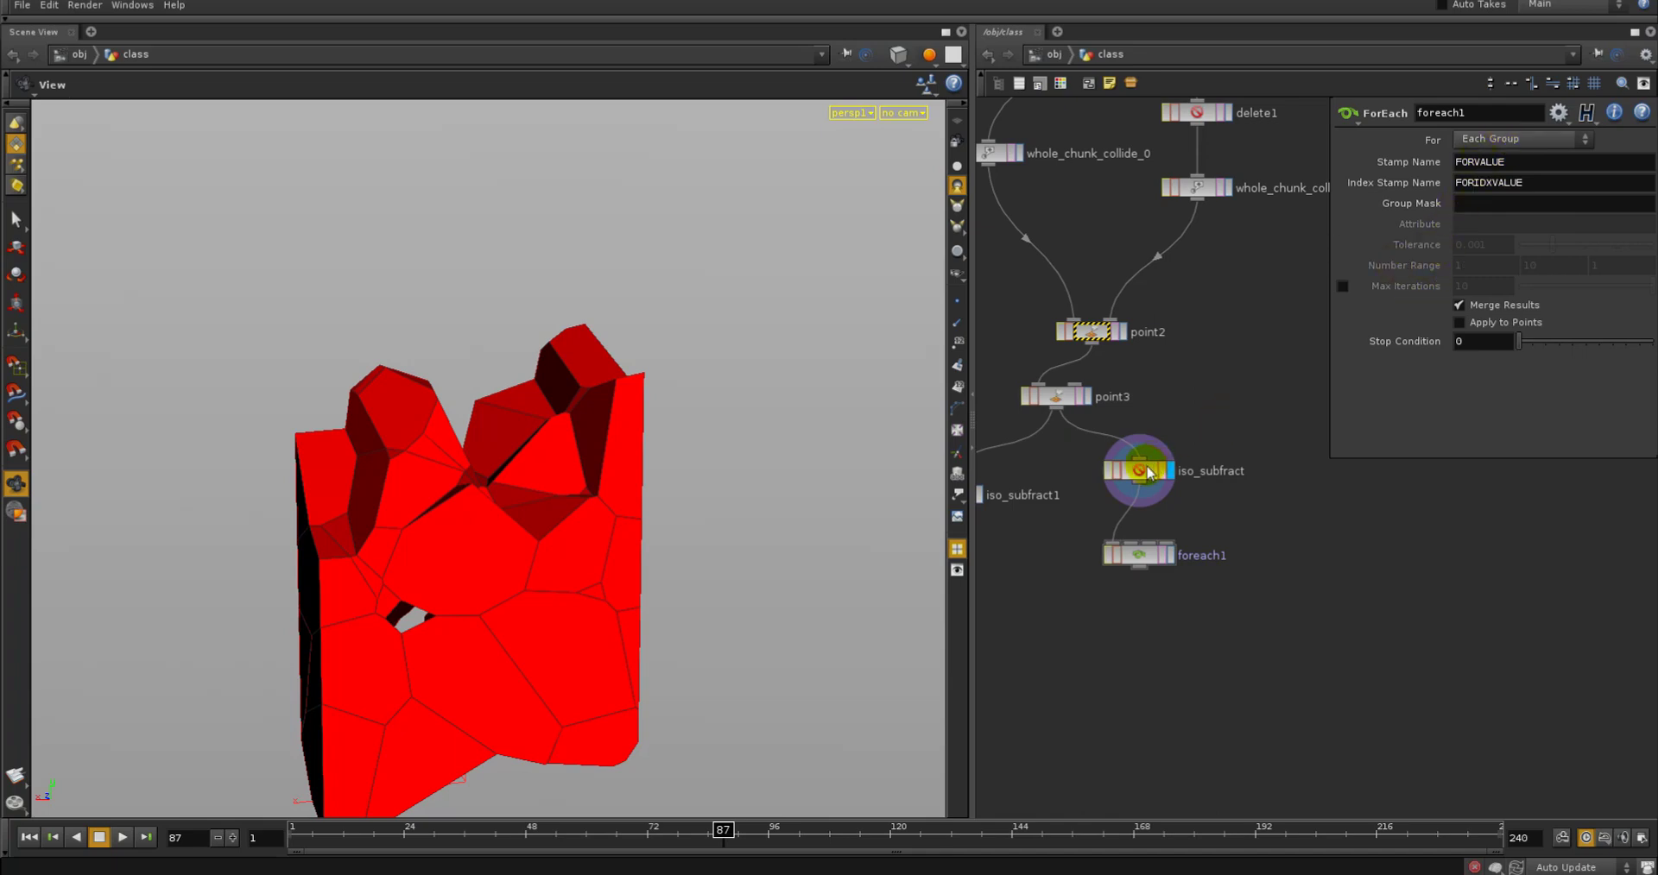
Review the point attributes and custom variable mappings in the node information of iso_subfract
left_click(1159, 468)
middle_click_drag(1159, 468, 1564, 654)
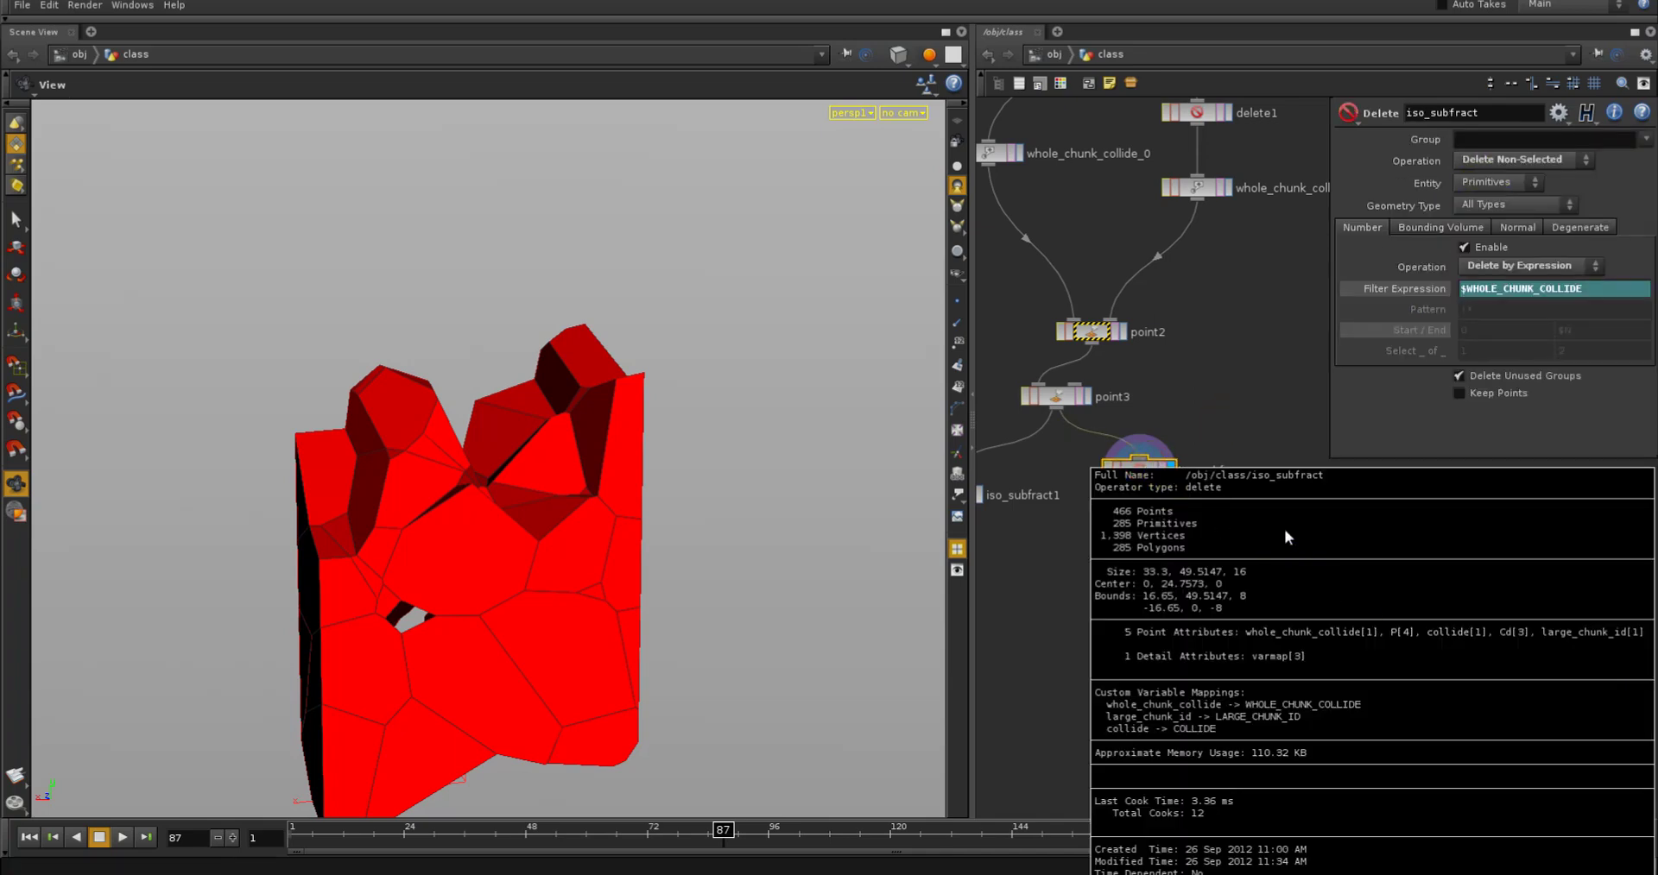
middle_click_drag(1284, 530, 1645, 652)
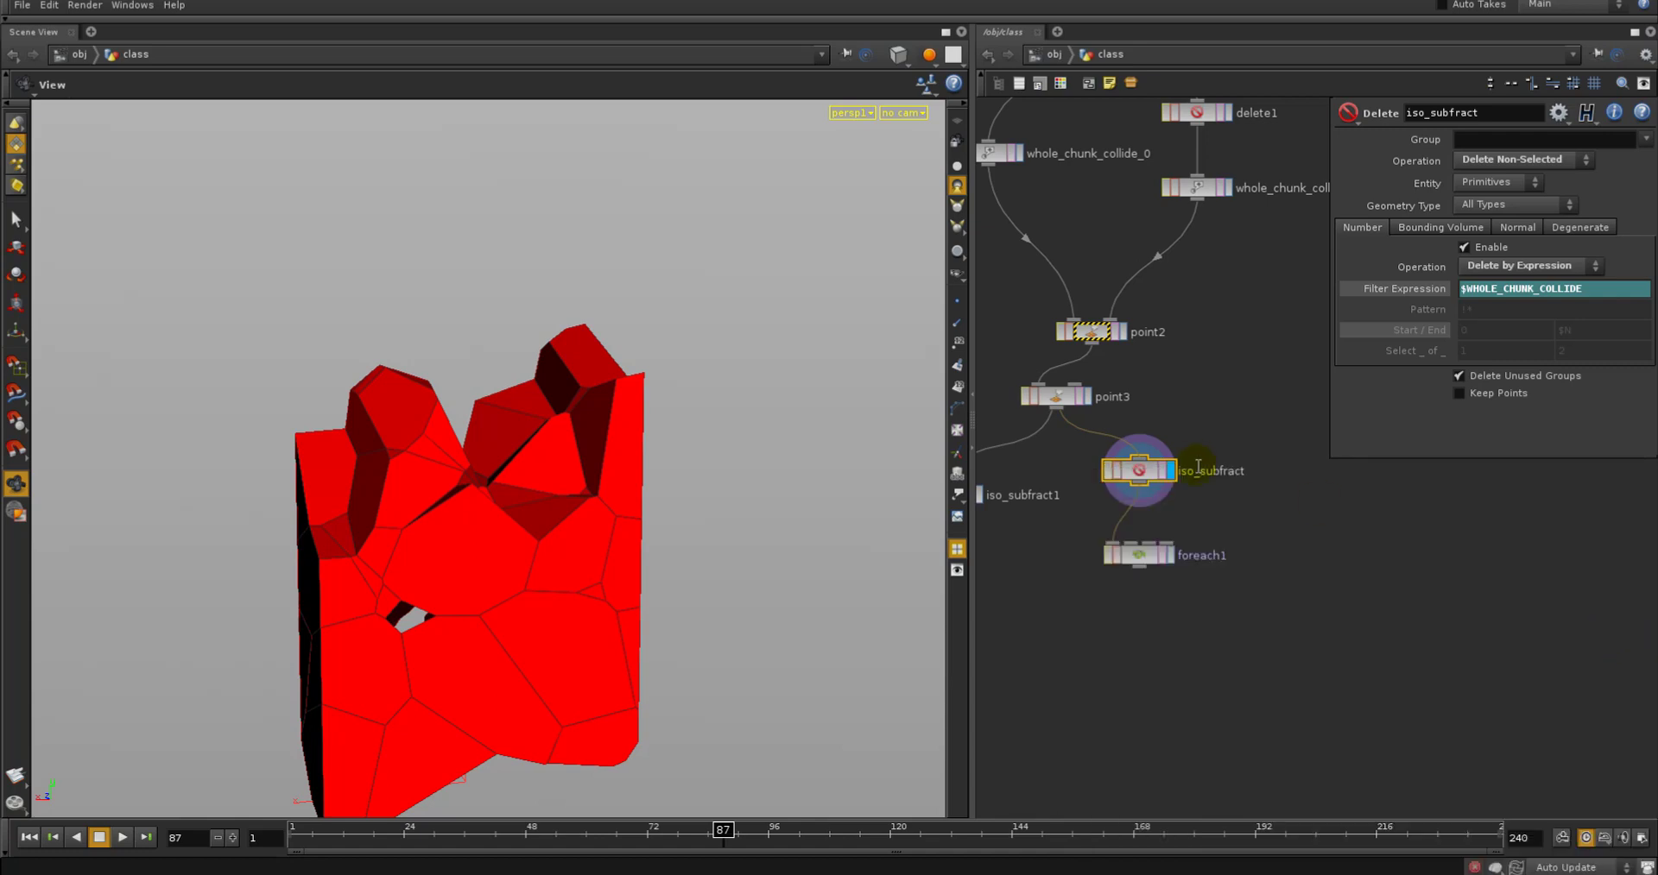
middle_click_drag(1161, 470, 1290, 637)
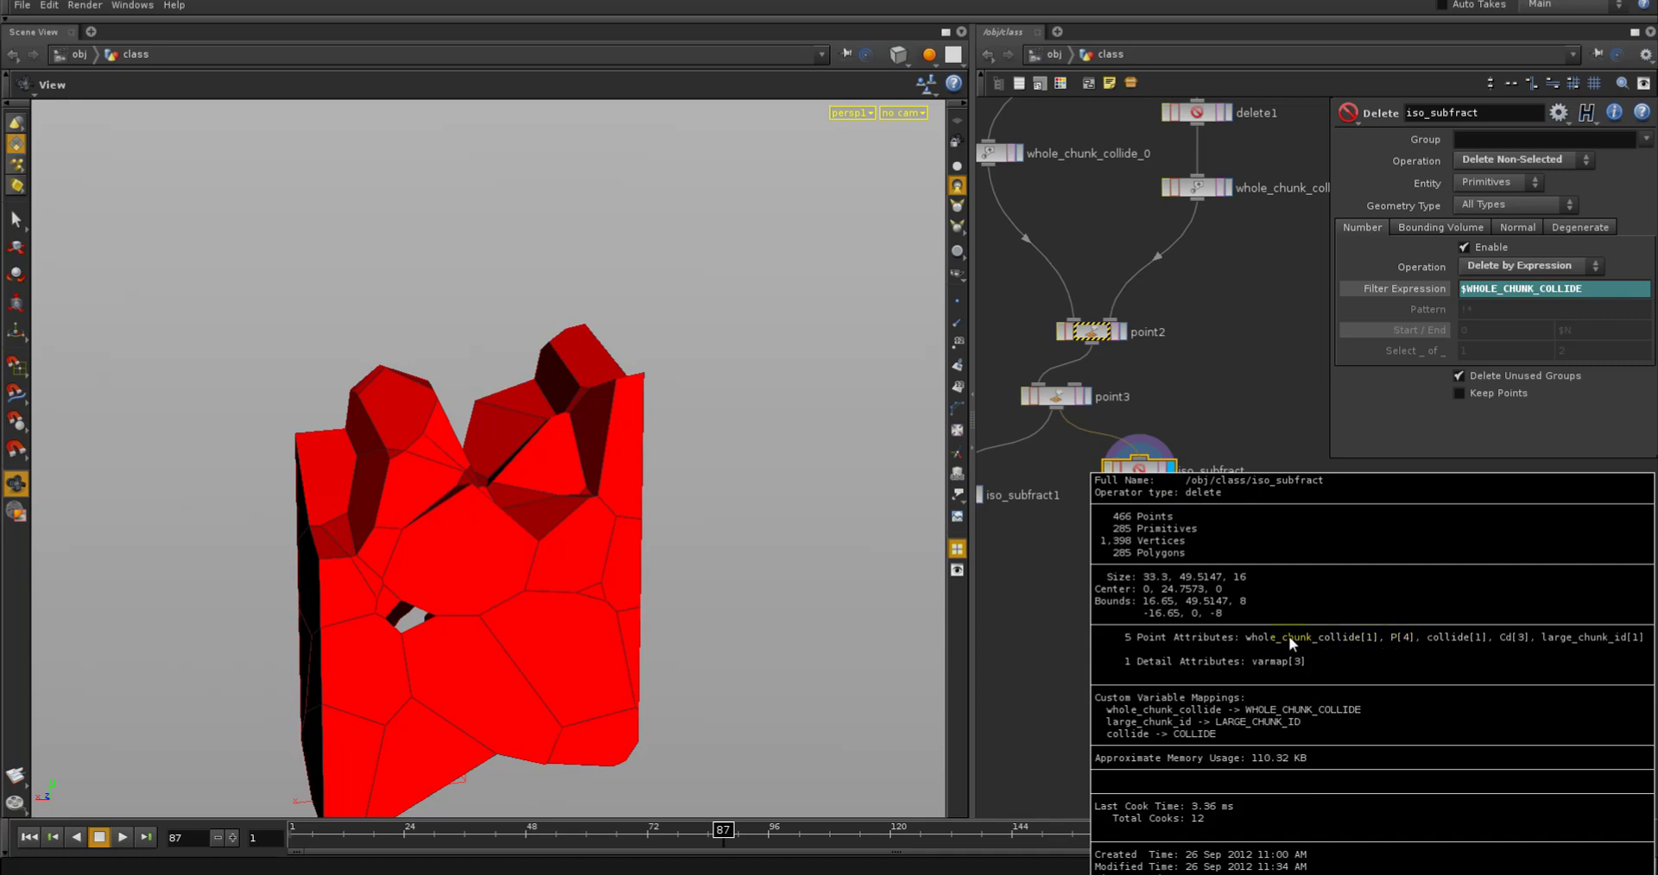
middle_click_drag(1416, 641, 1471, 641)
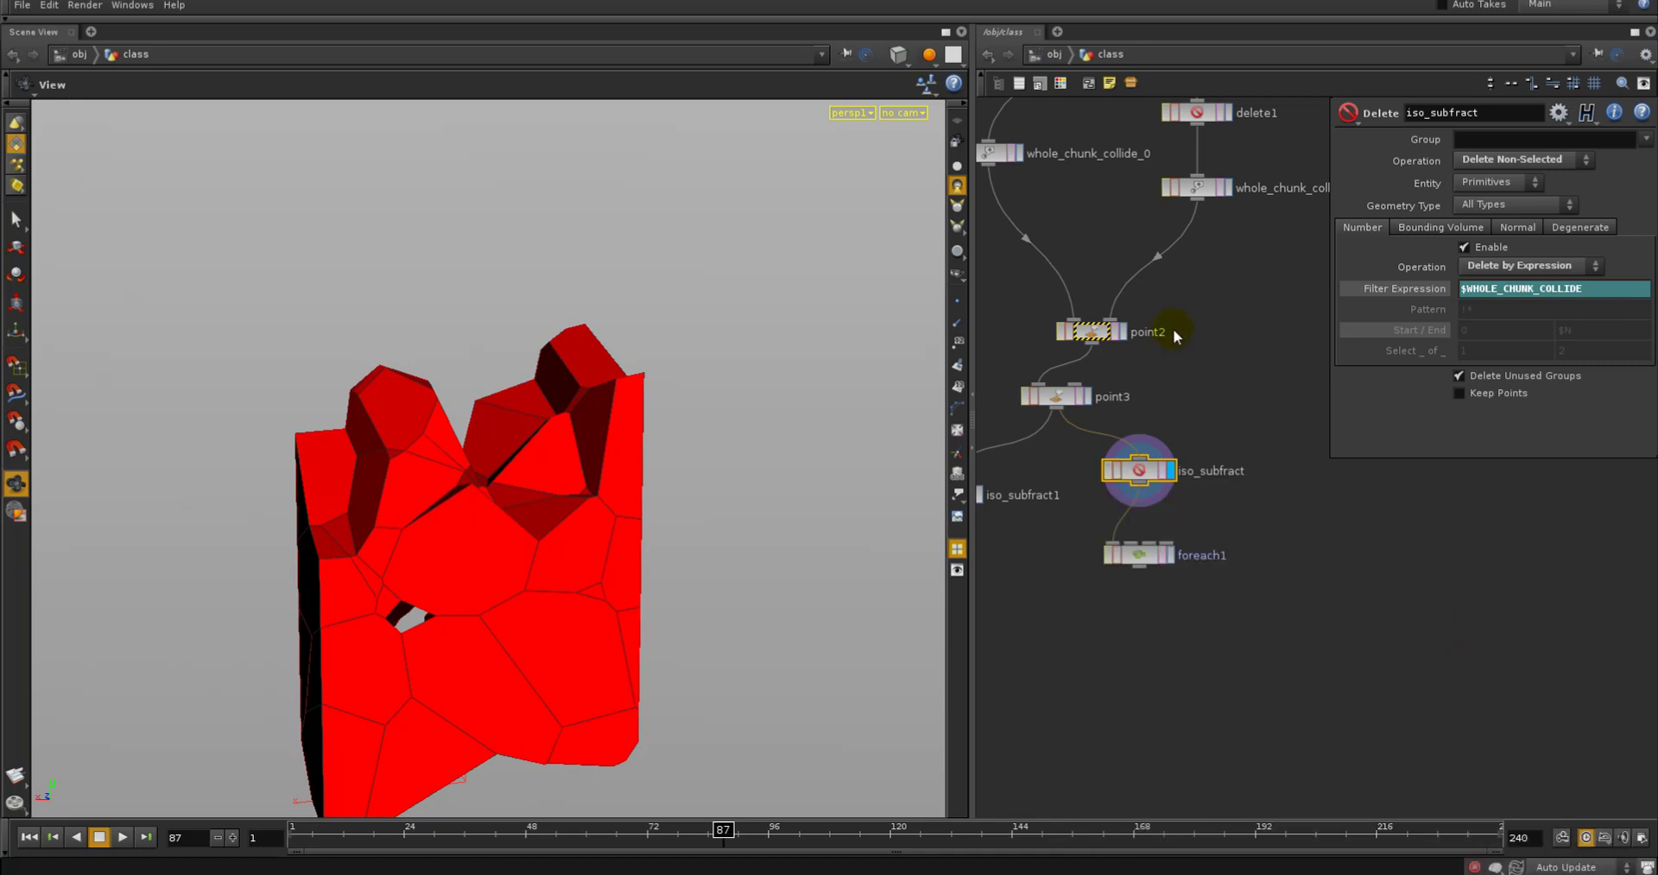
Check the attribute name set on connect_large_chunk_id, undoing the accidental disconnection of its input
middle_click_drag(1198, 422, 1207, 663)
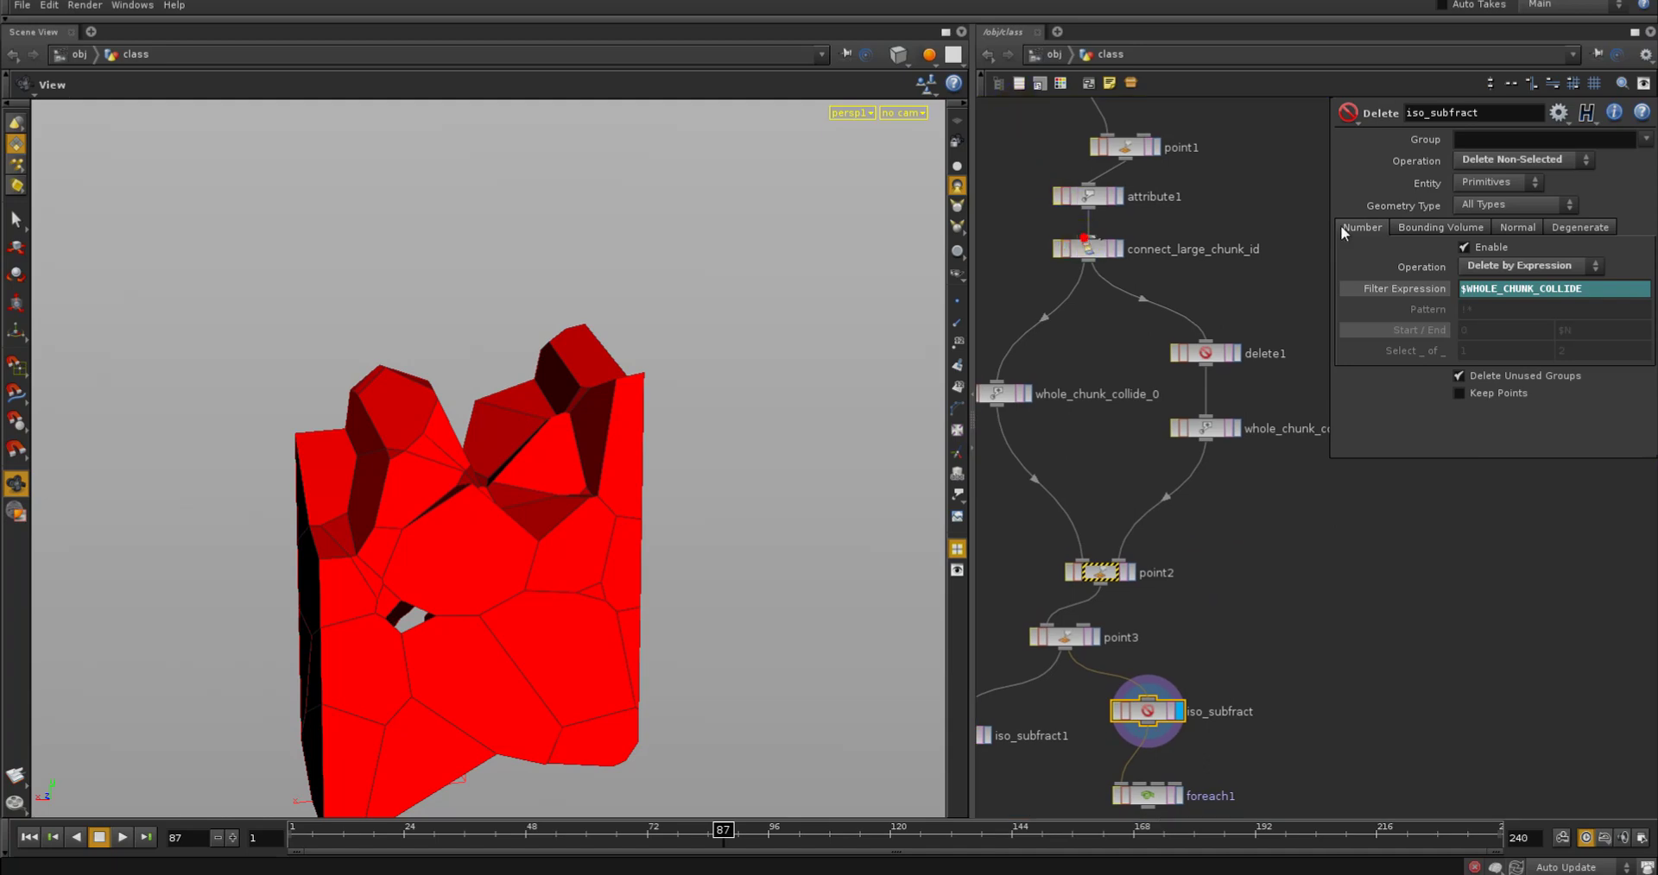
left_click_drag(1084, 238, 1234, 204)
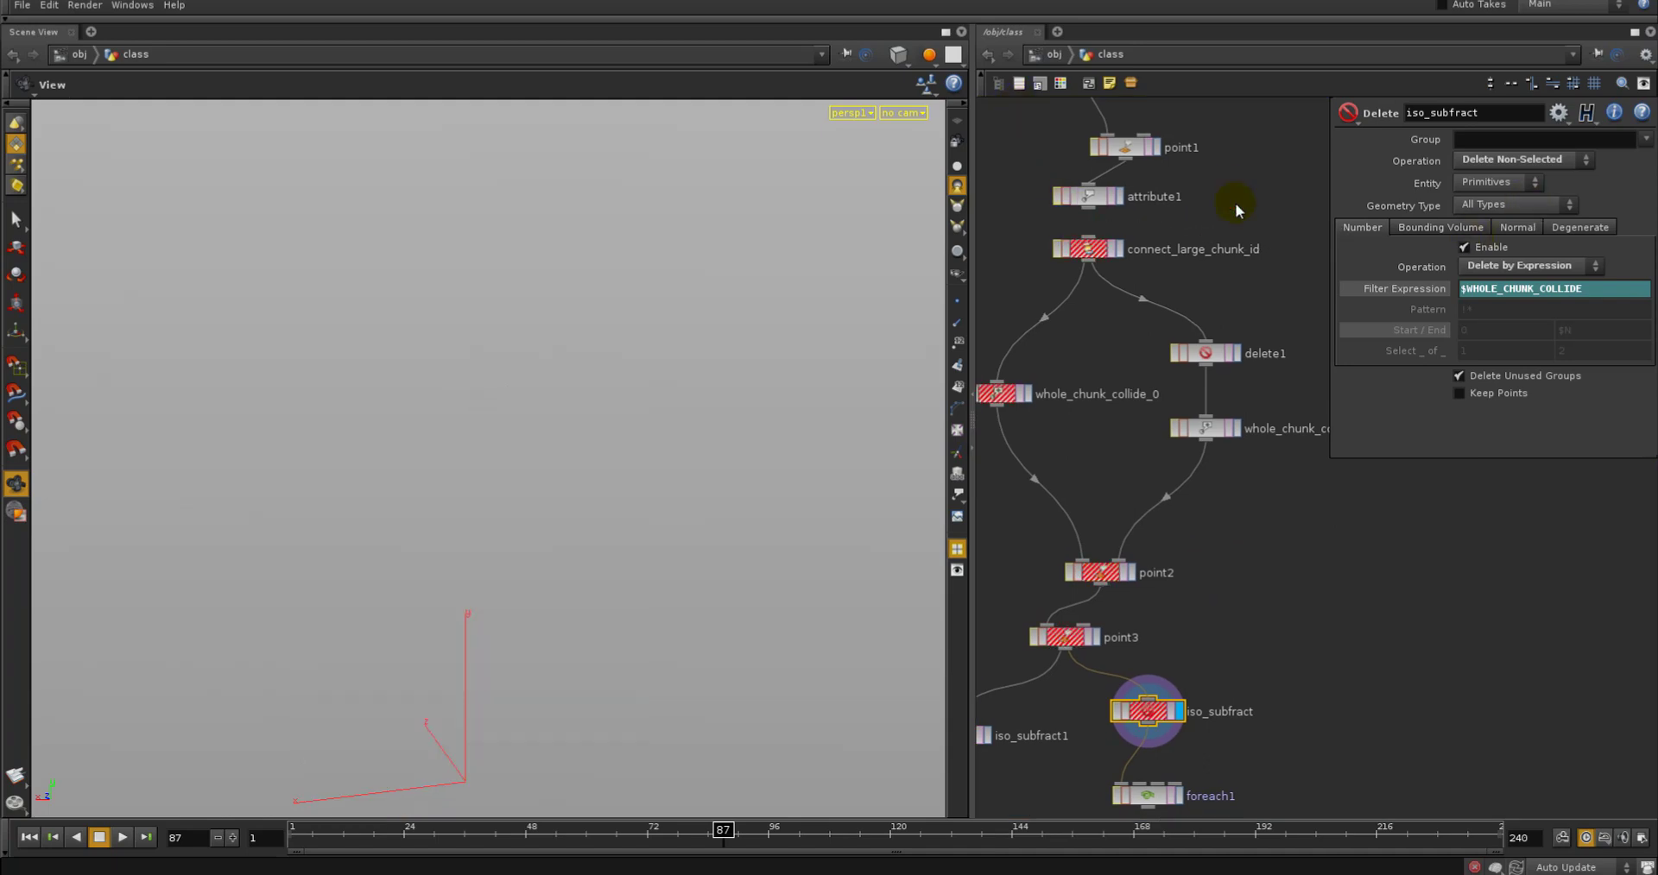
key("ctrl+z")
left_click(1088, 248)
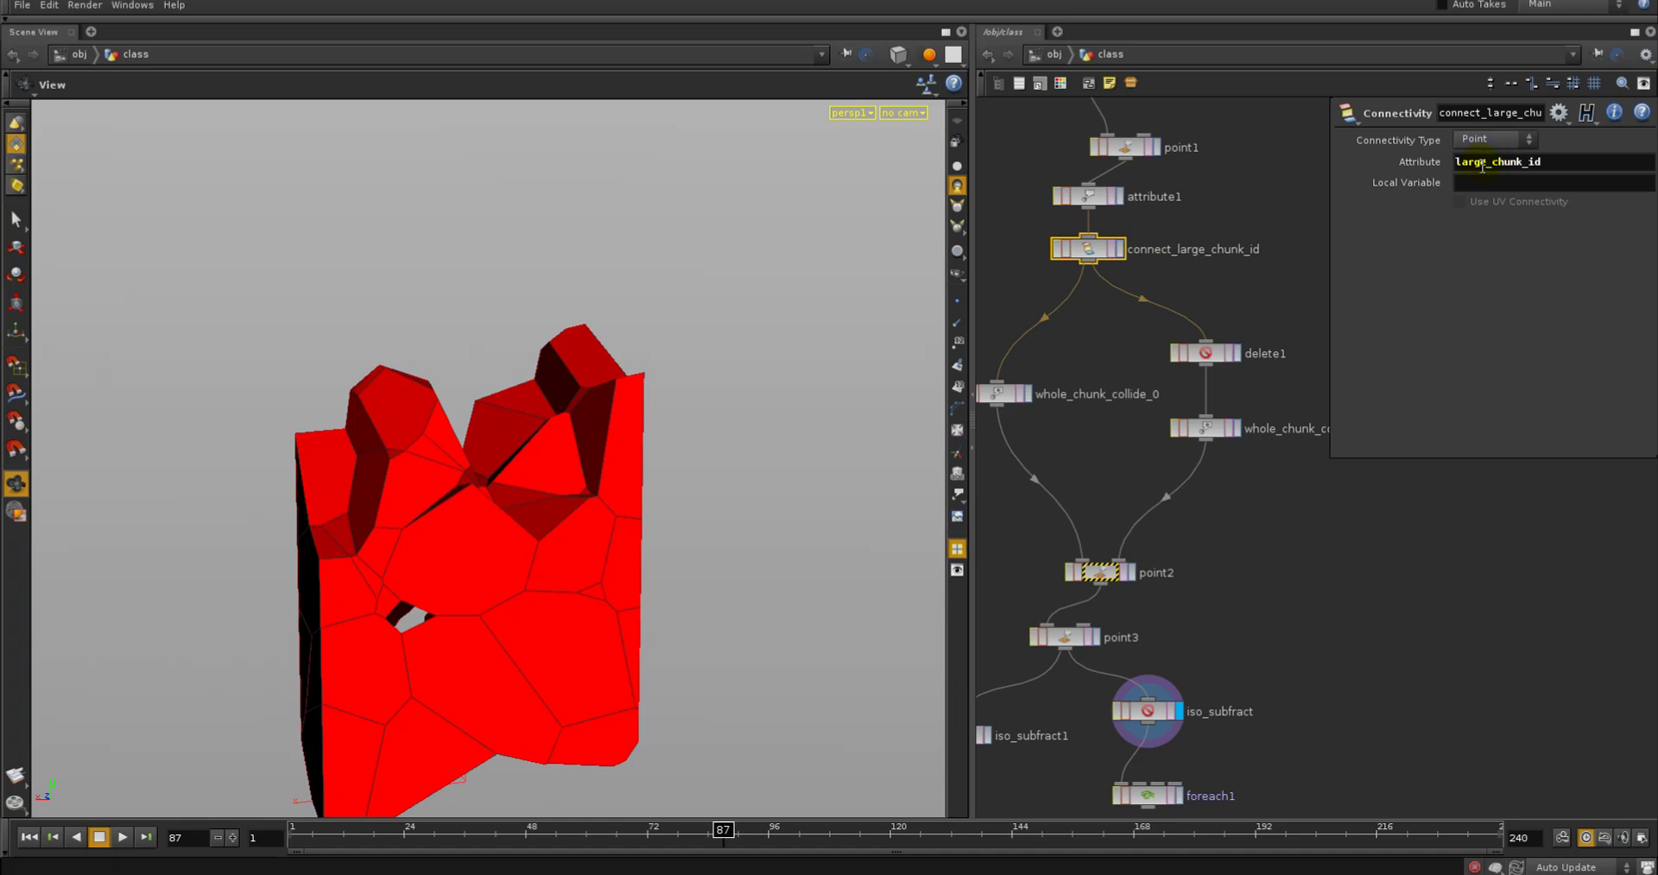
Set foreach1 to loop over Each Attribute Value
middle_click_drag(1223, 734, 1205, 555)
left_click(1142, 622)
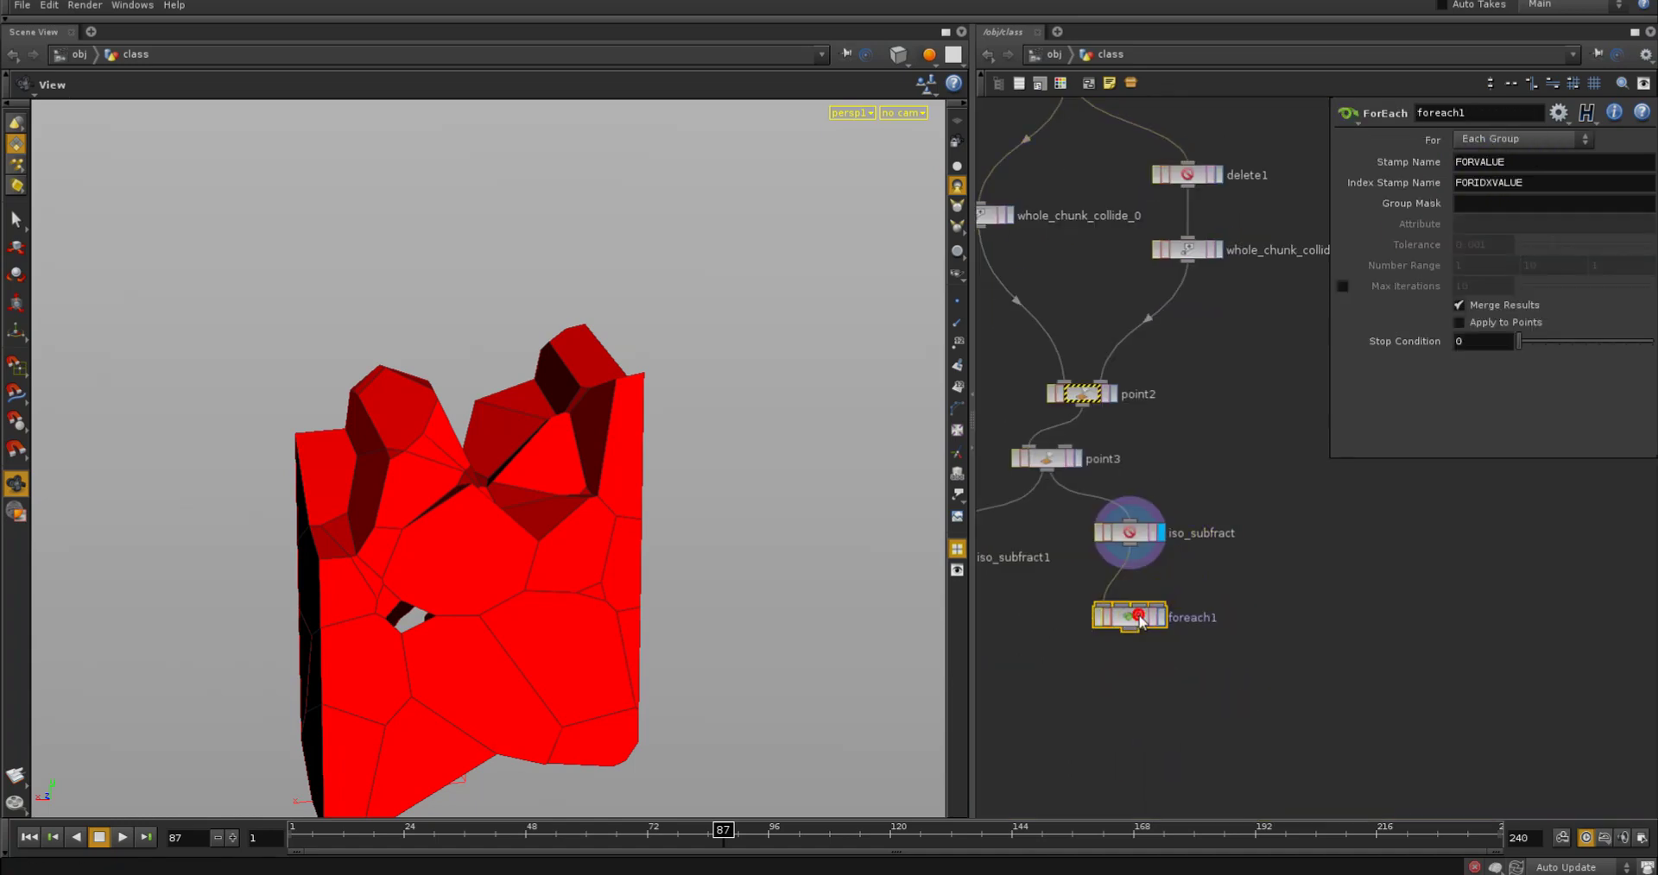
left_click(1510, 142)
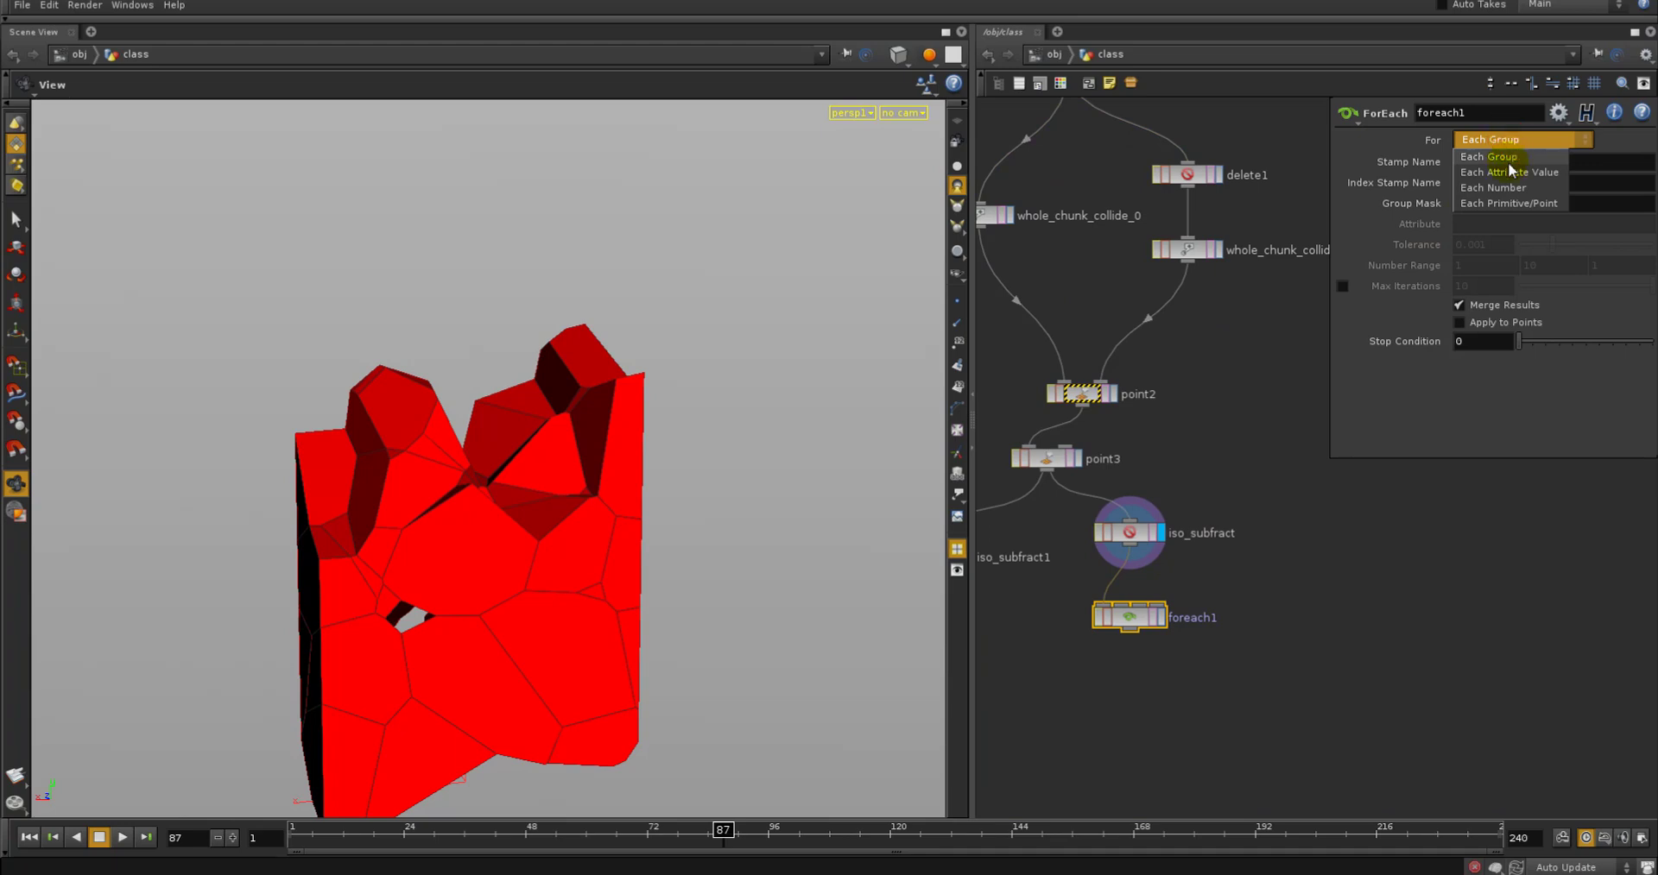
left_click(1508, 172)
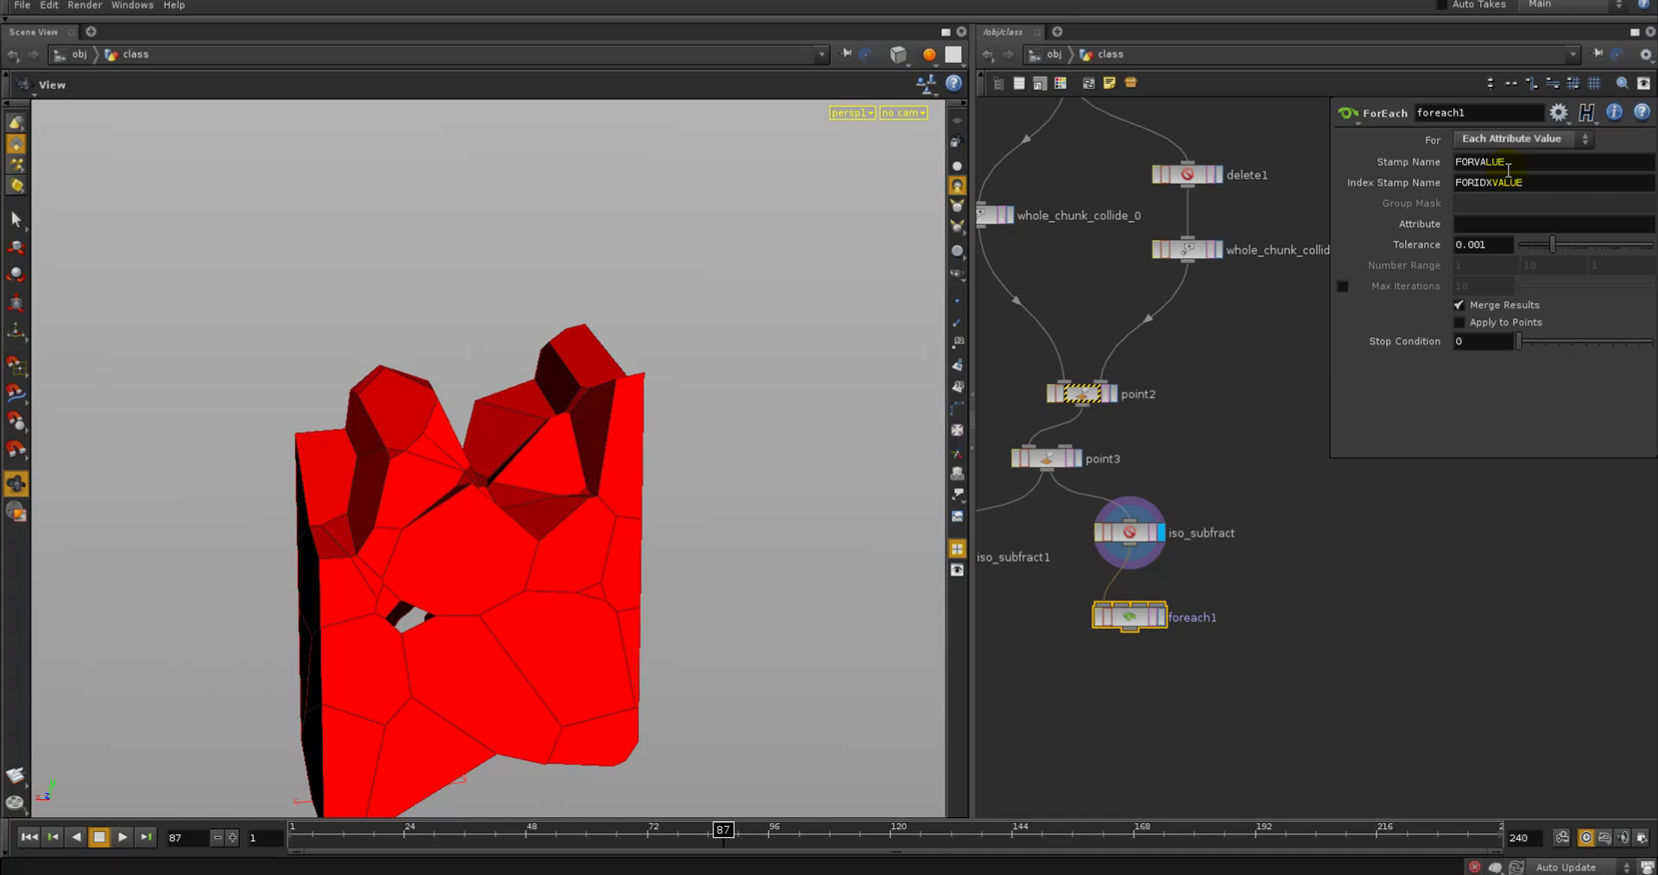
Enable Apply to Points on foreach1 and display that node
middle_click_drag(1198, 593, 1202, 576)
left_click(1202, 576)
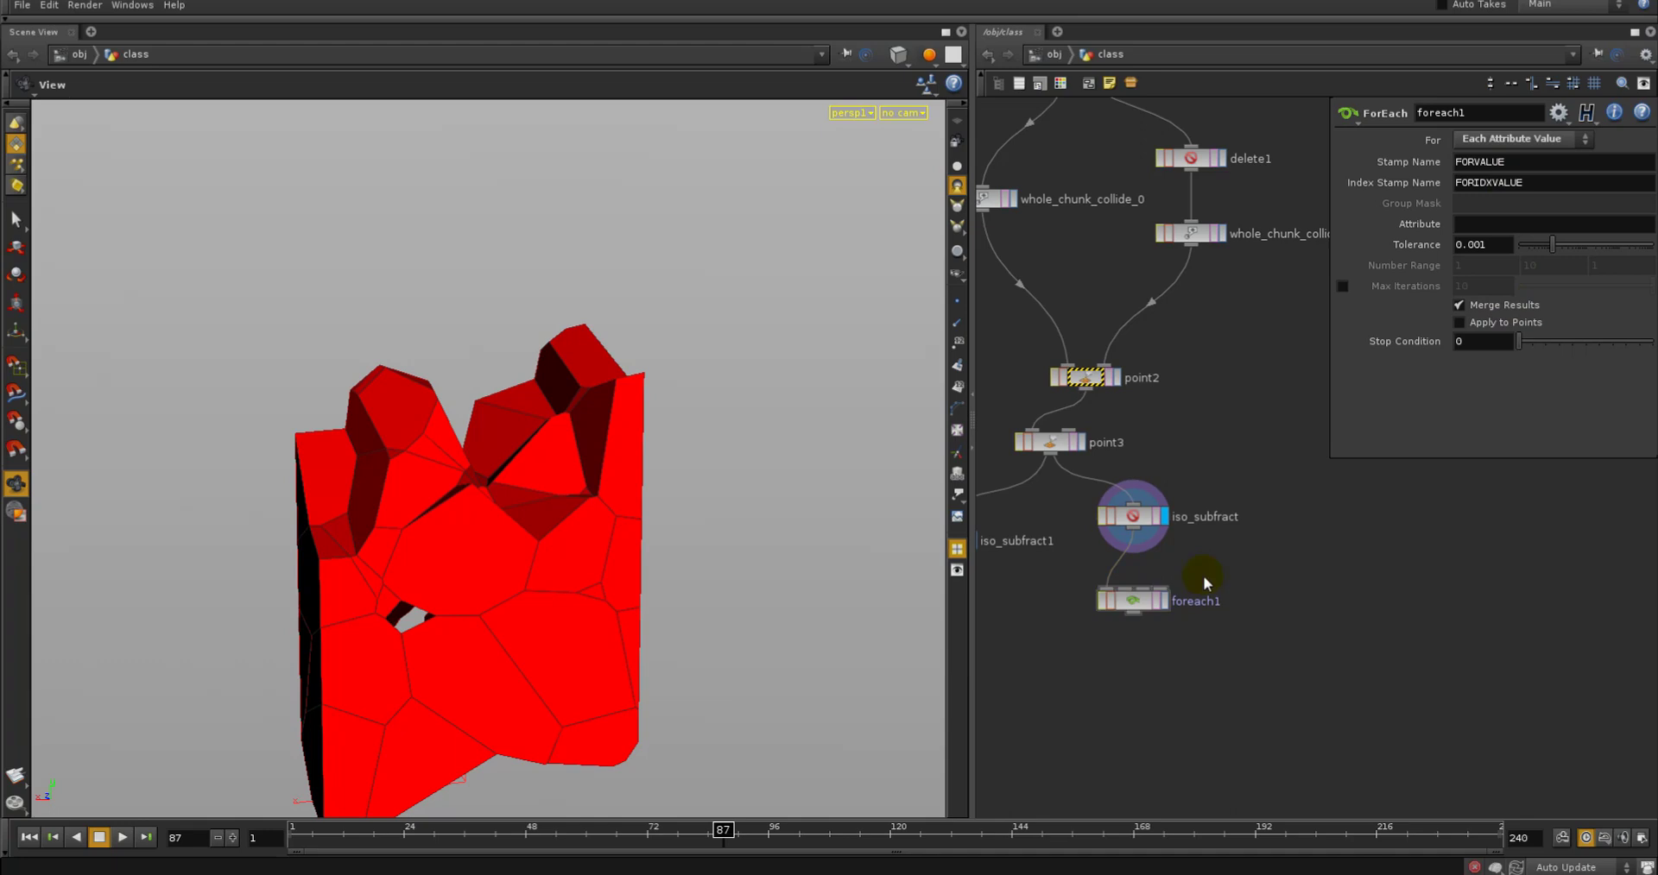
left_click(1472, 324)
left_click(1161, 602)
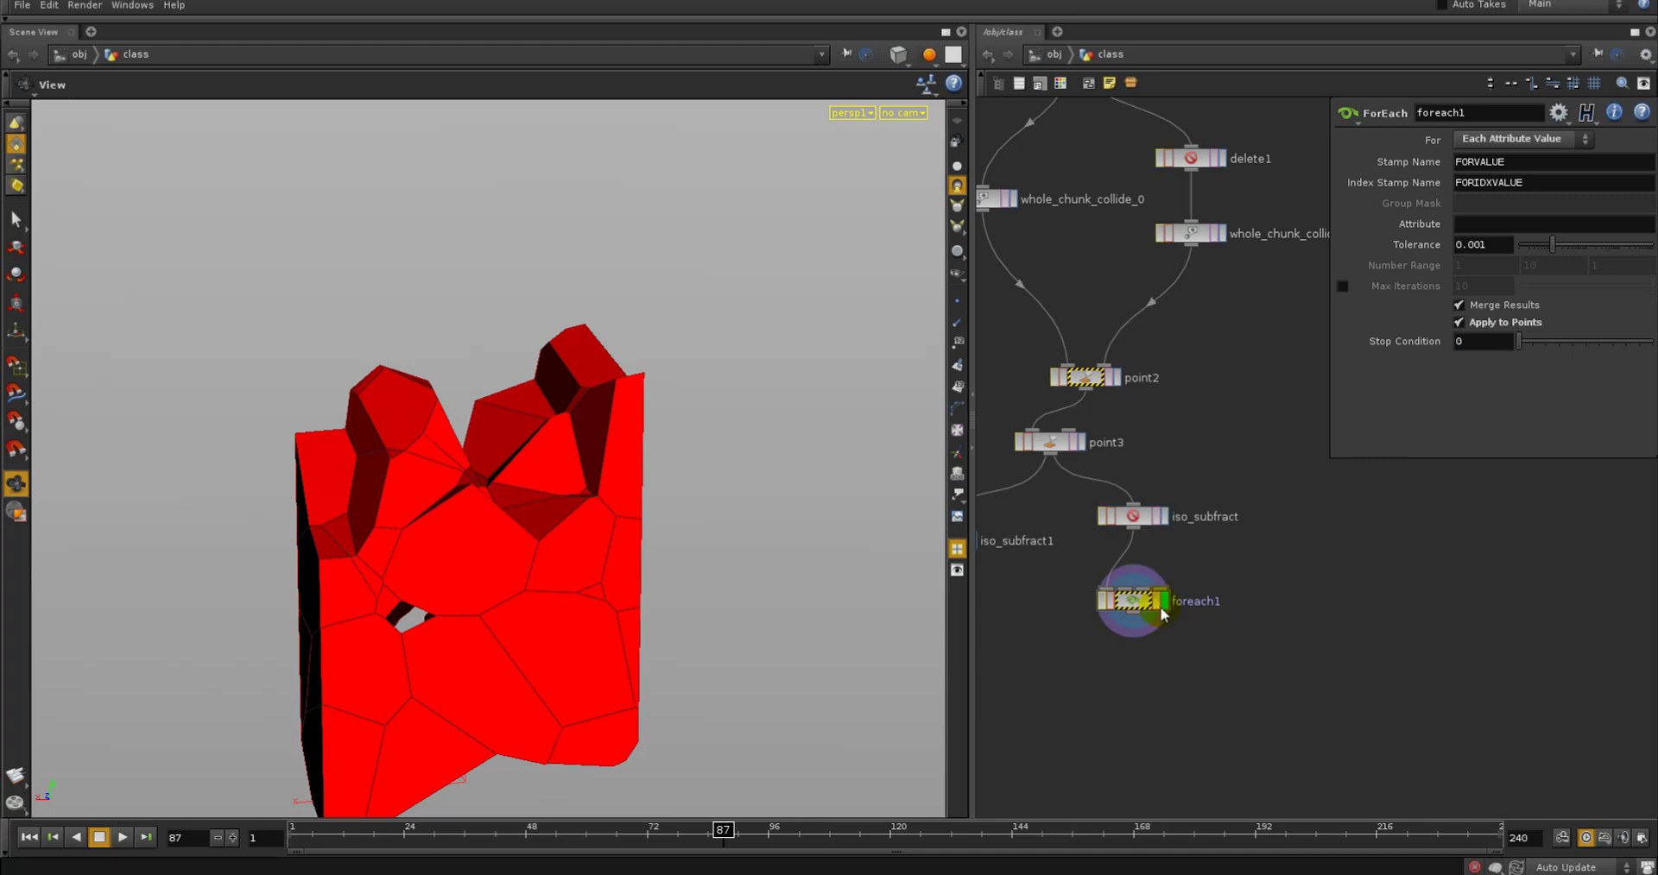
Set the loop attribute of foreach1 to large_chunk_id
left_click(1144, 609)
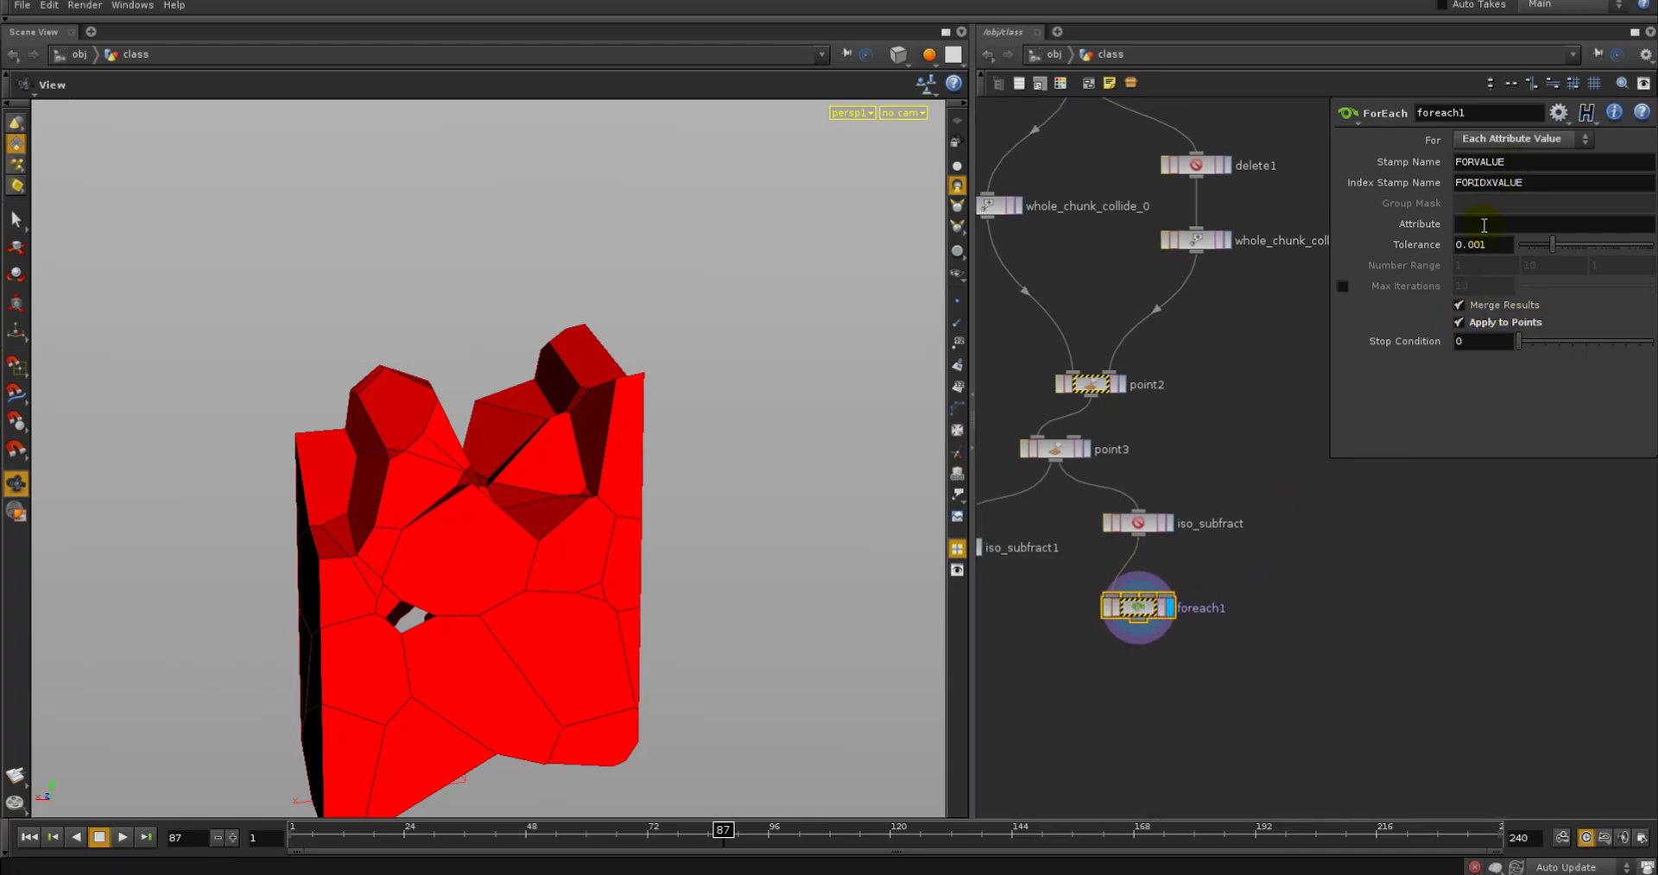
type("large_chunk_id")
key("Return")
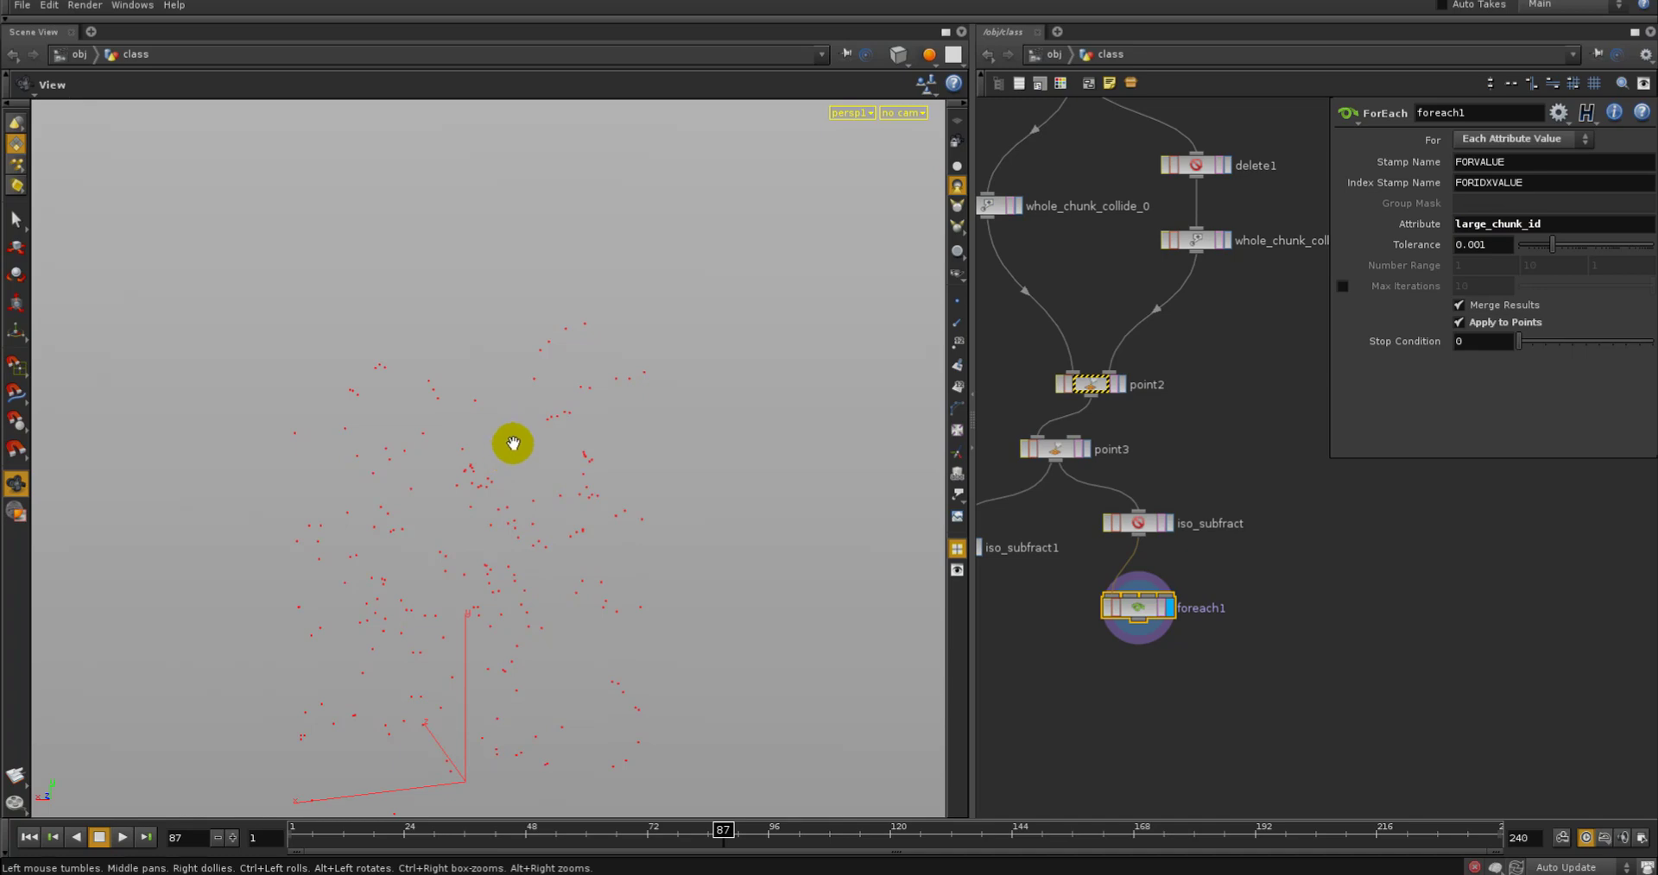
Disable Apply to Points on foreach1 and move the node further down to make room below iso_subfract
left_click(1485, 322)
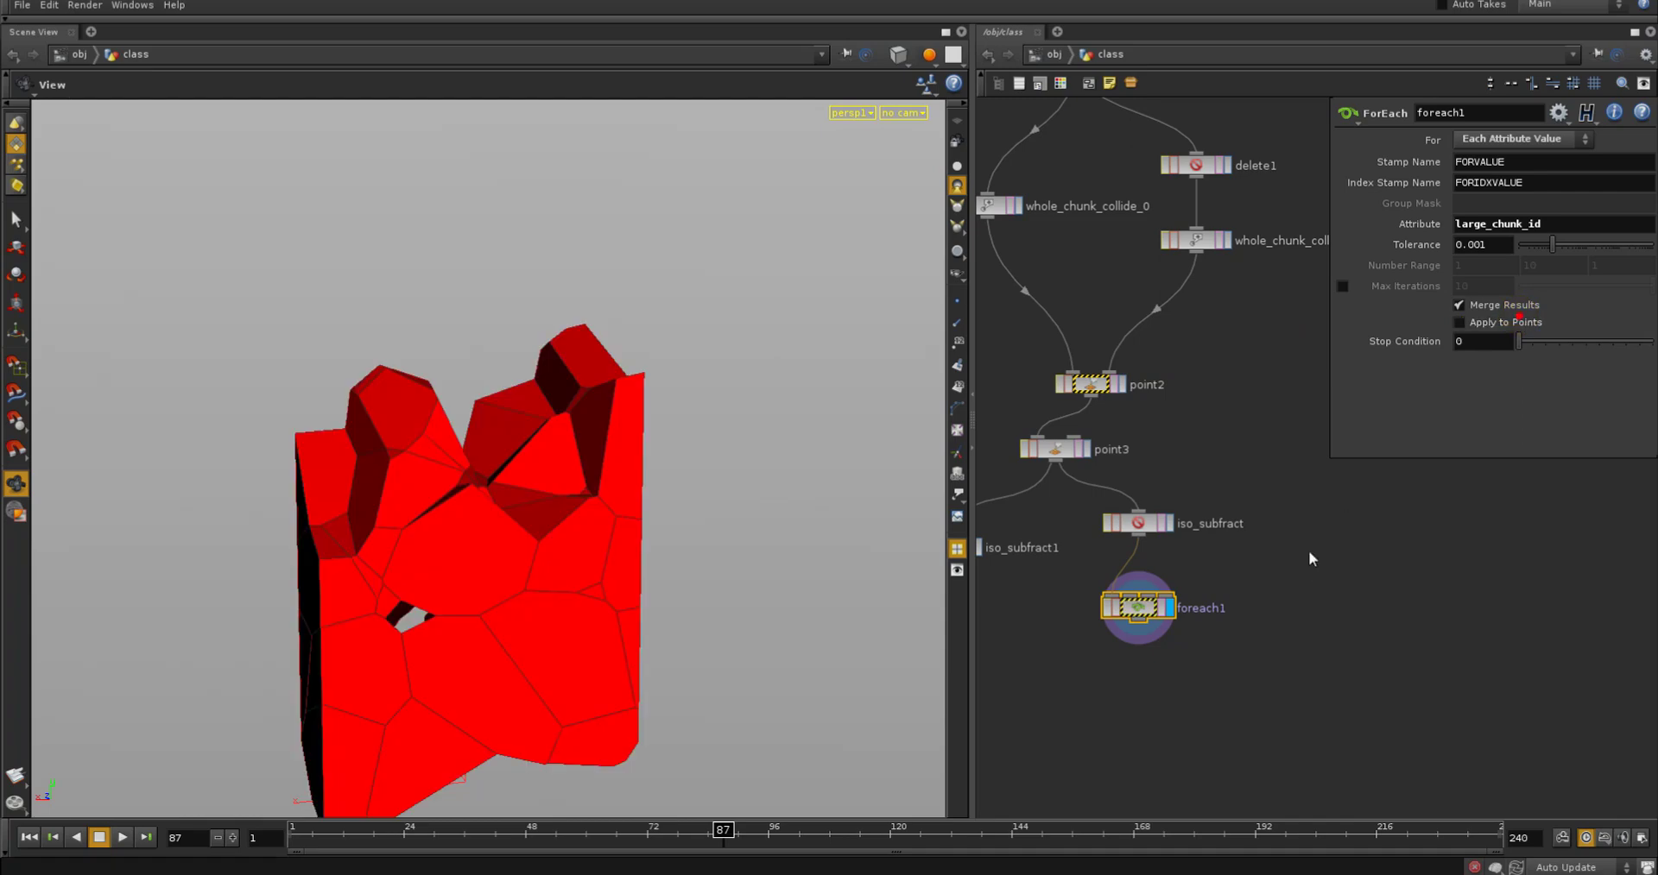
middle_click_drag(1310, 565, 1304, 493)
left_click(1302, 482)
left_click_drag(1141, 535, 1141, 575)
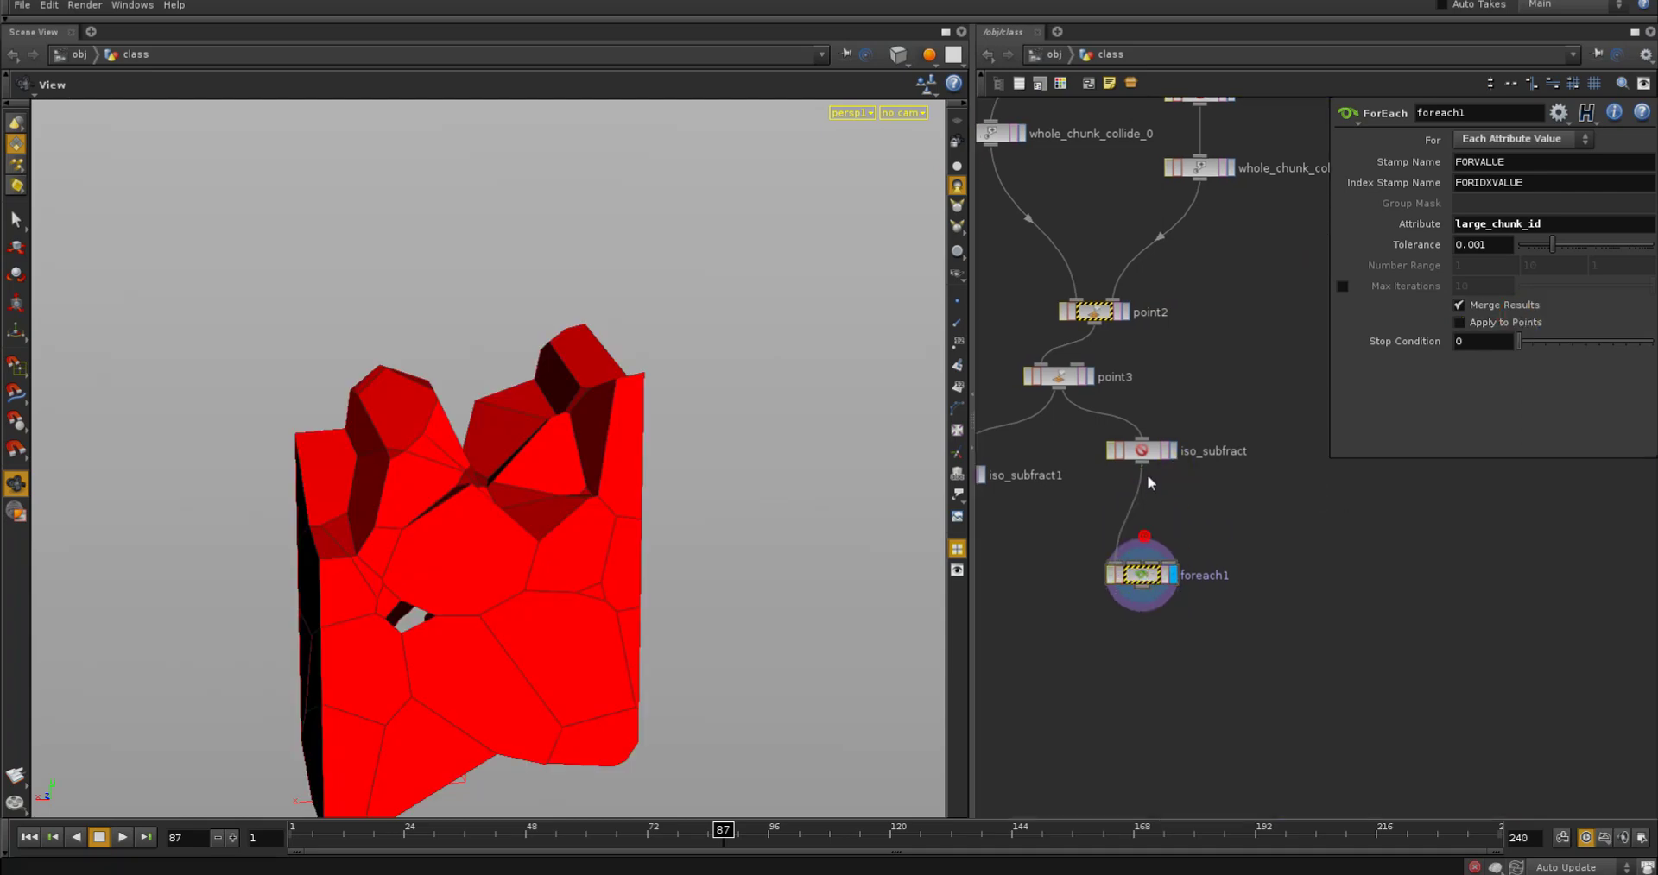
Display iso_subfract and examine its point, vertex, primitive and detail attributes in the geometry spreadsheet, then close it
left_click(1148, 453)
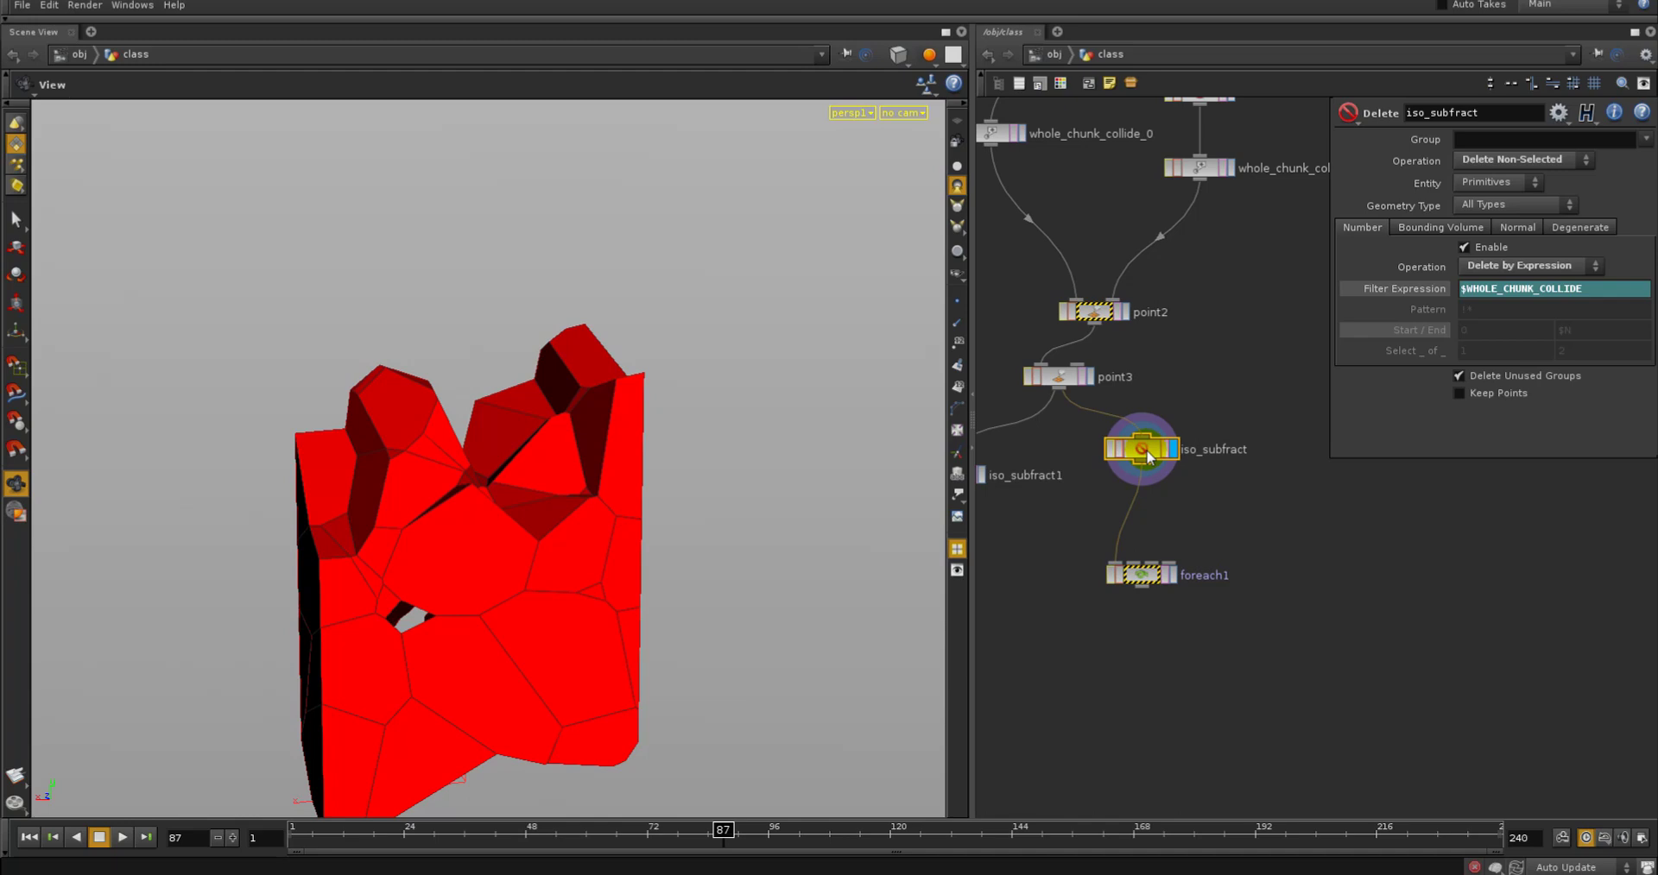
right_click(1149, 455)
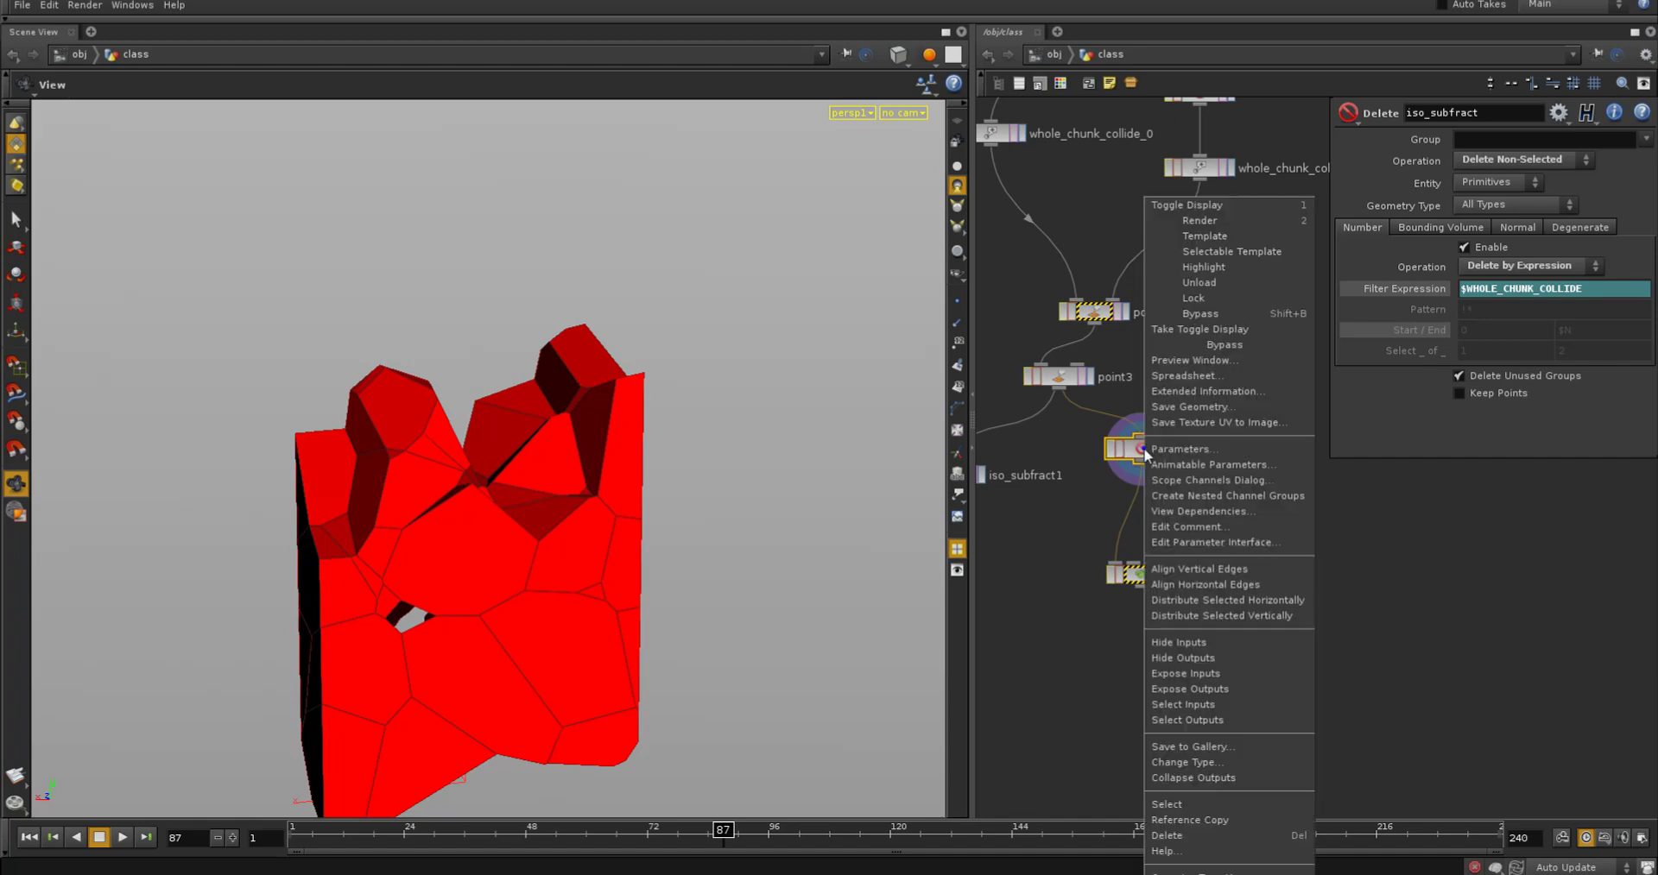
left_click(1204, 377)
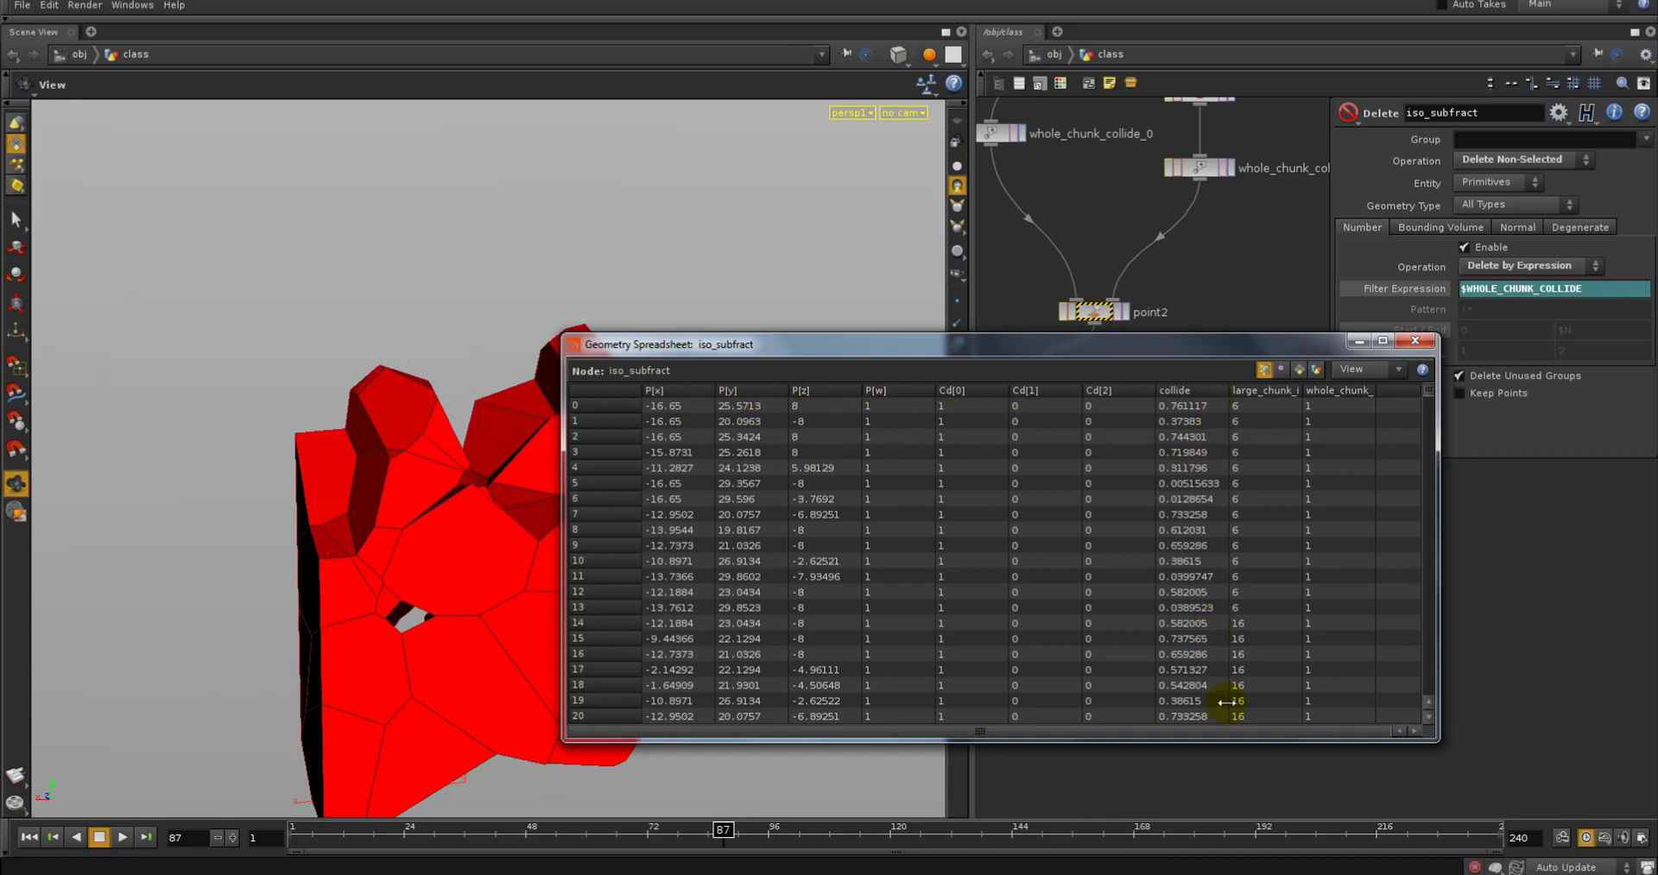
left_click(1281, 369)
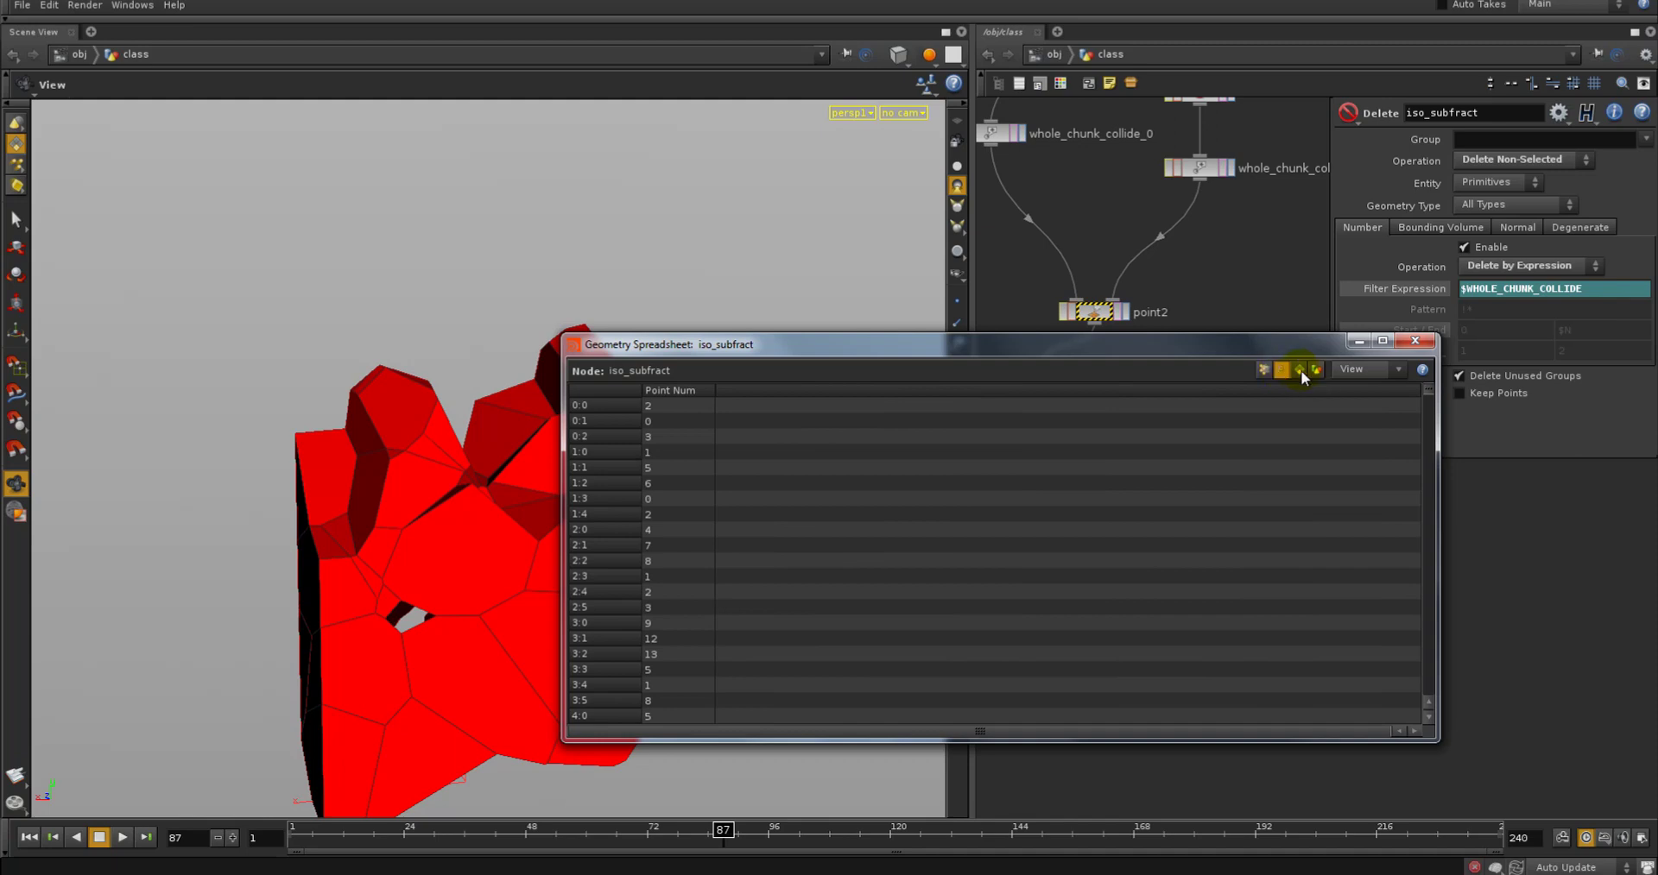
left_click(1300, 370)
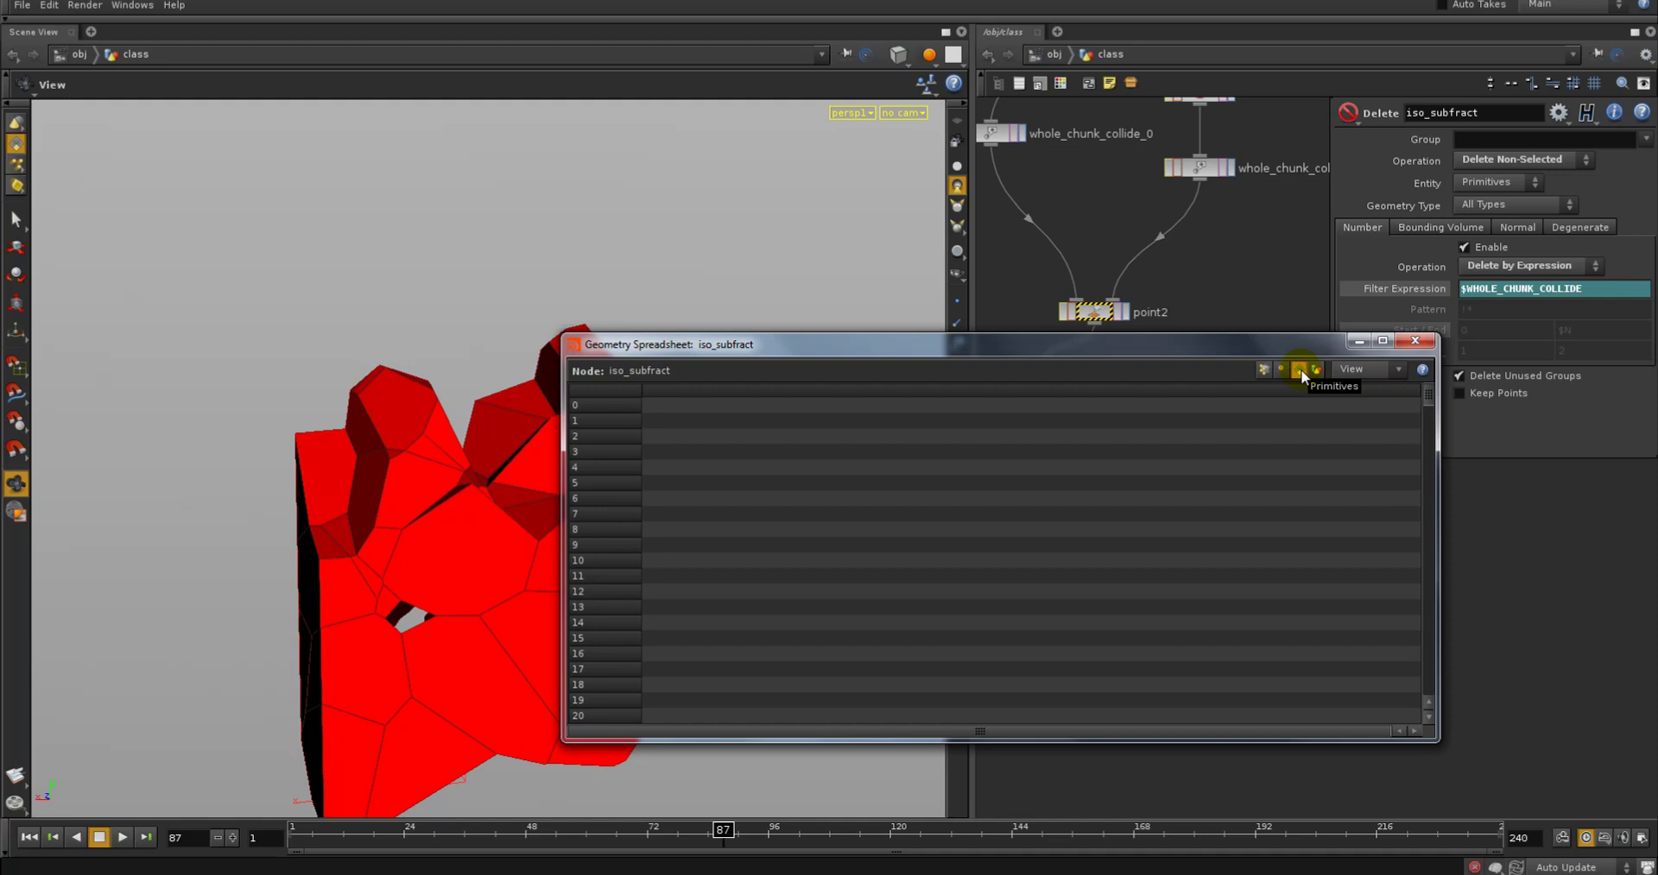
left_click(1317, 368)
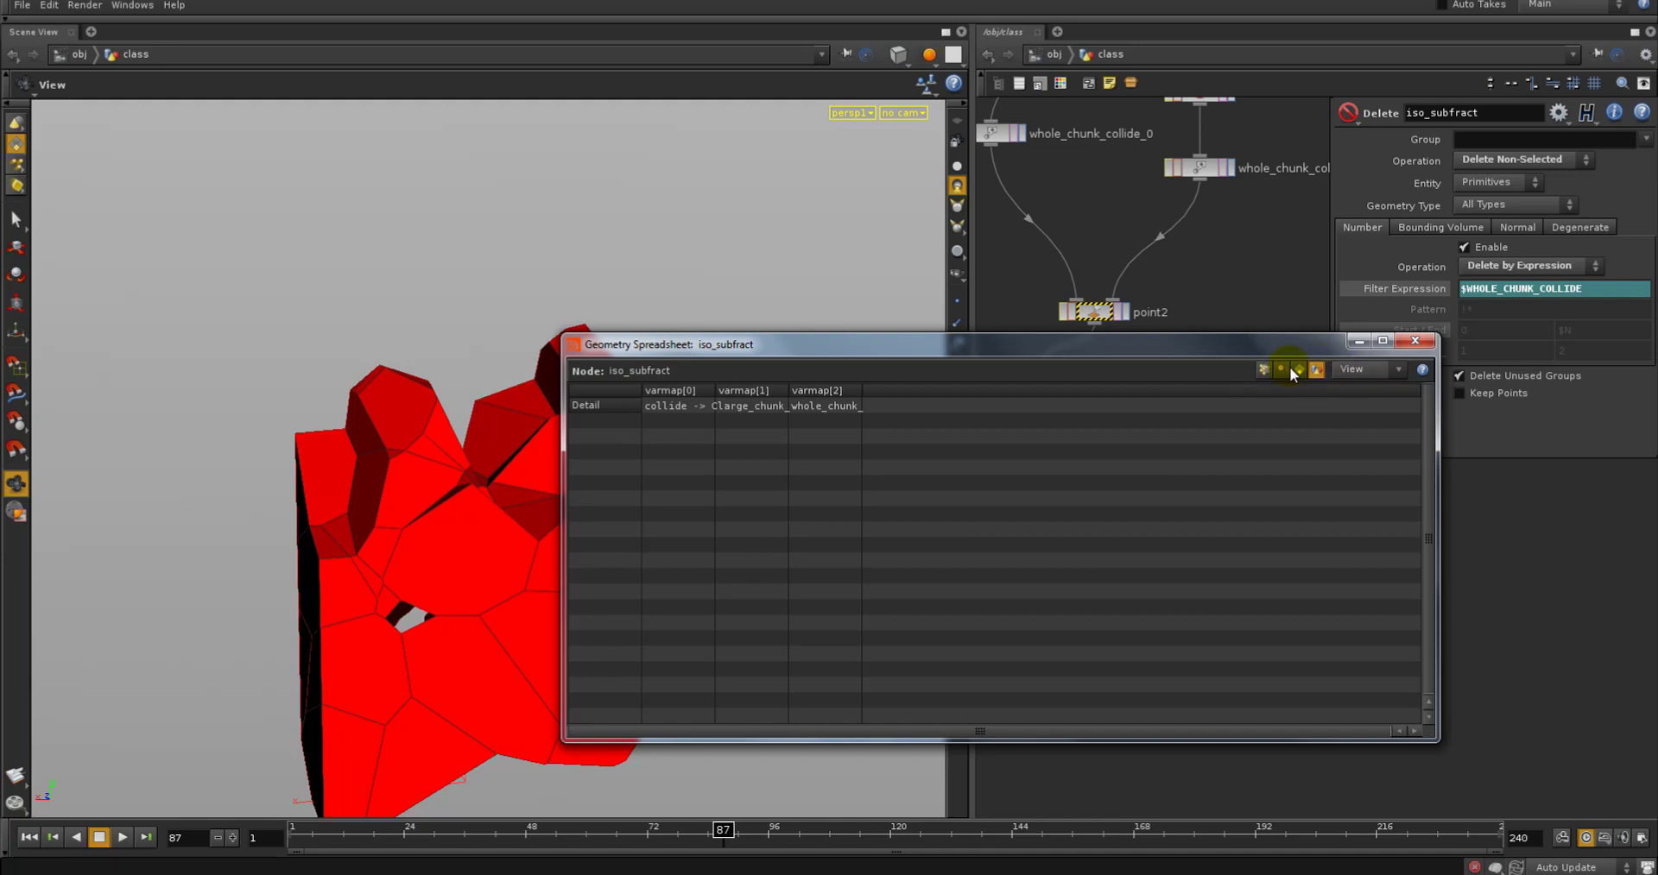
left_click(1262, 368)
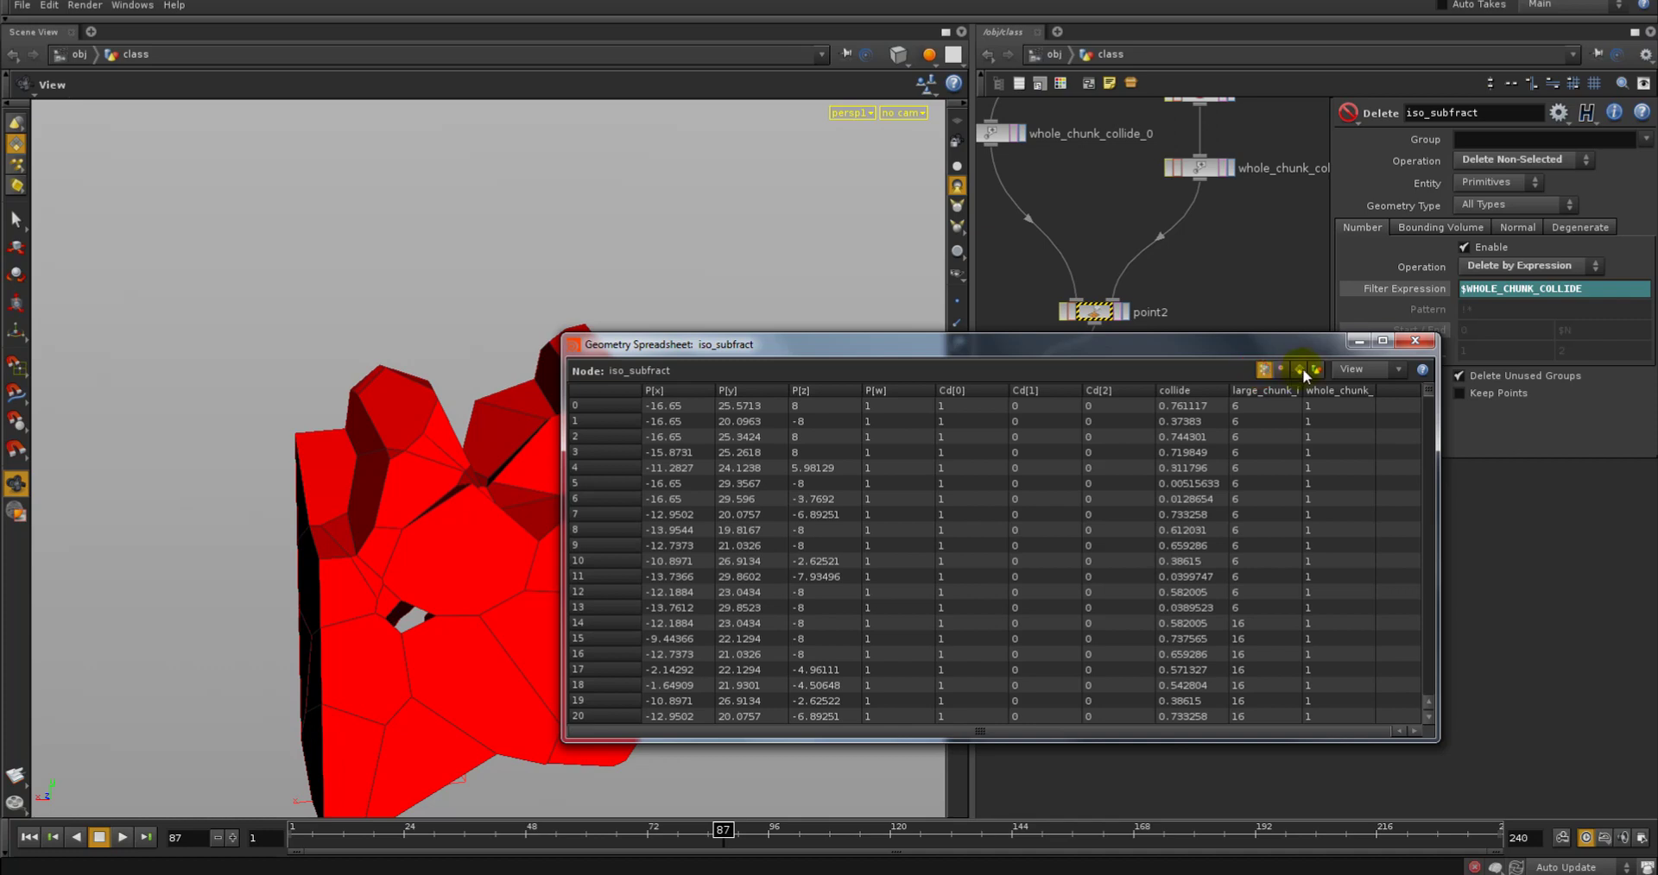
left_click(1300, 370)
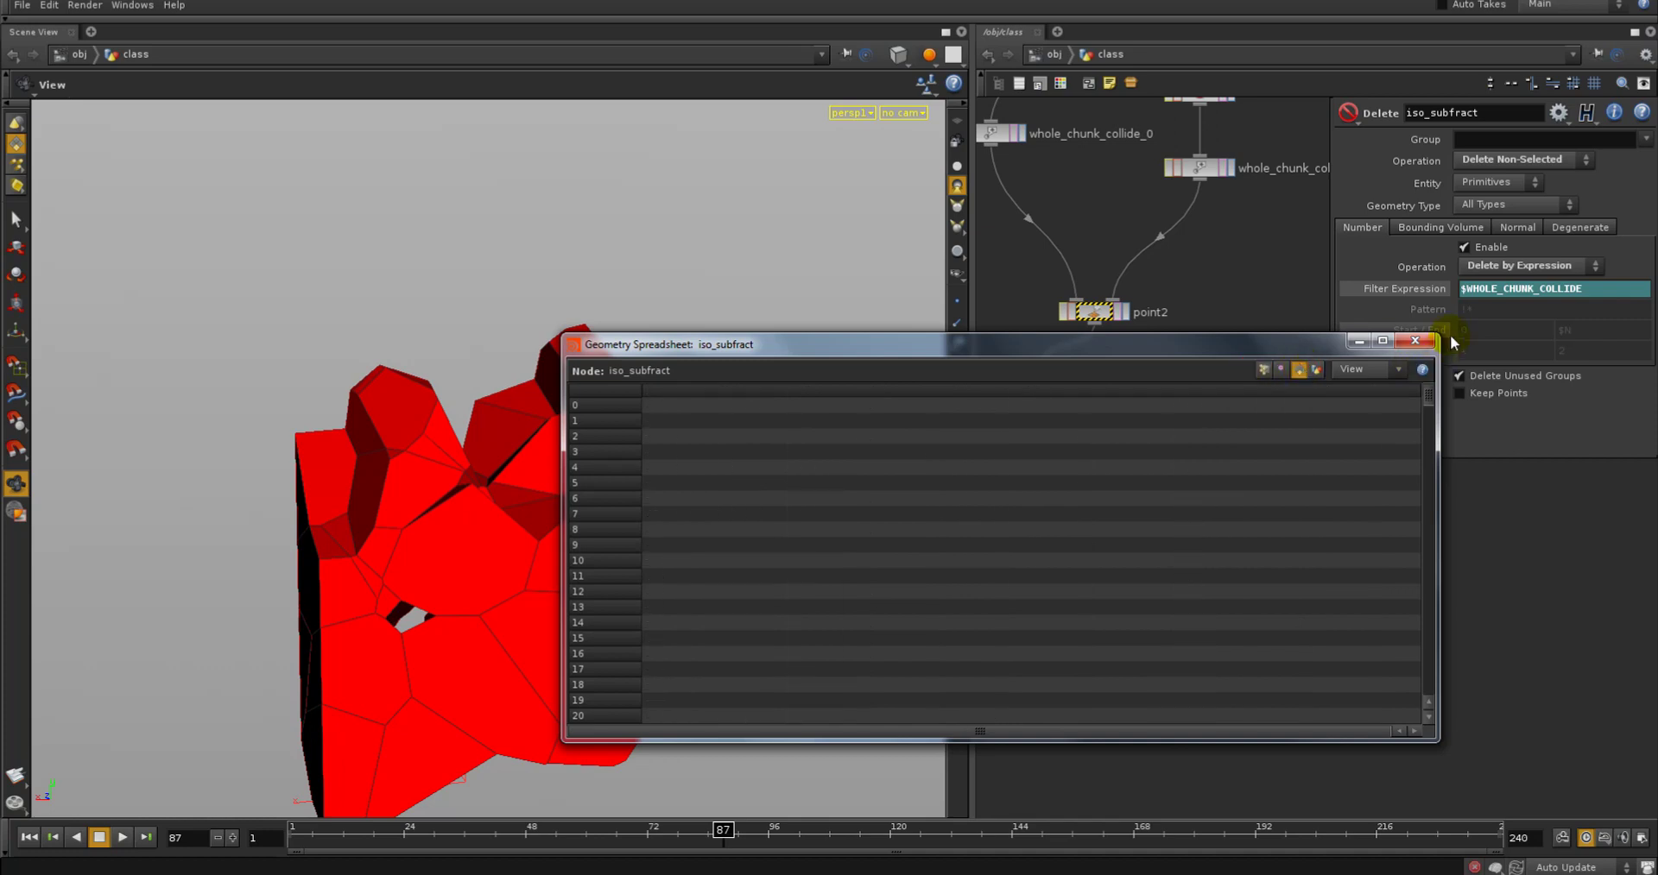
left_click(1416, 341)
Add an AttribPromote node beneath iso_subfract, fed by its output
middle_click_drag(1226, 509, 1178, 501)
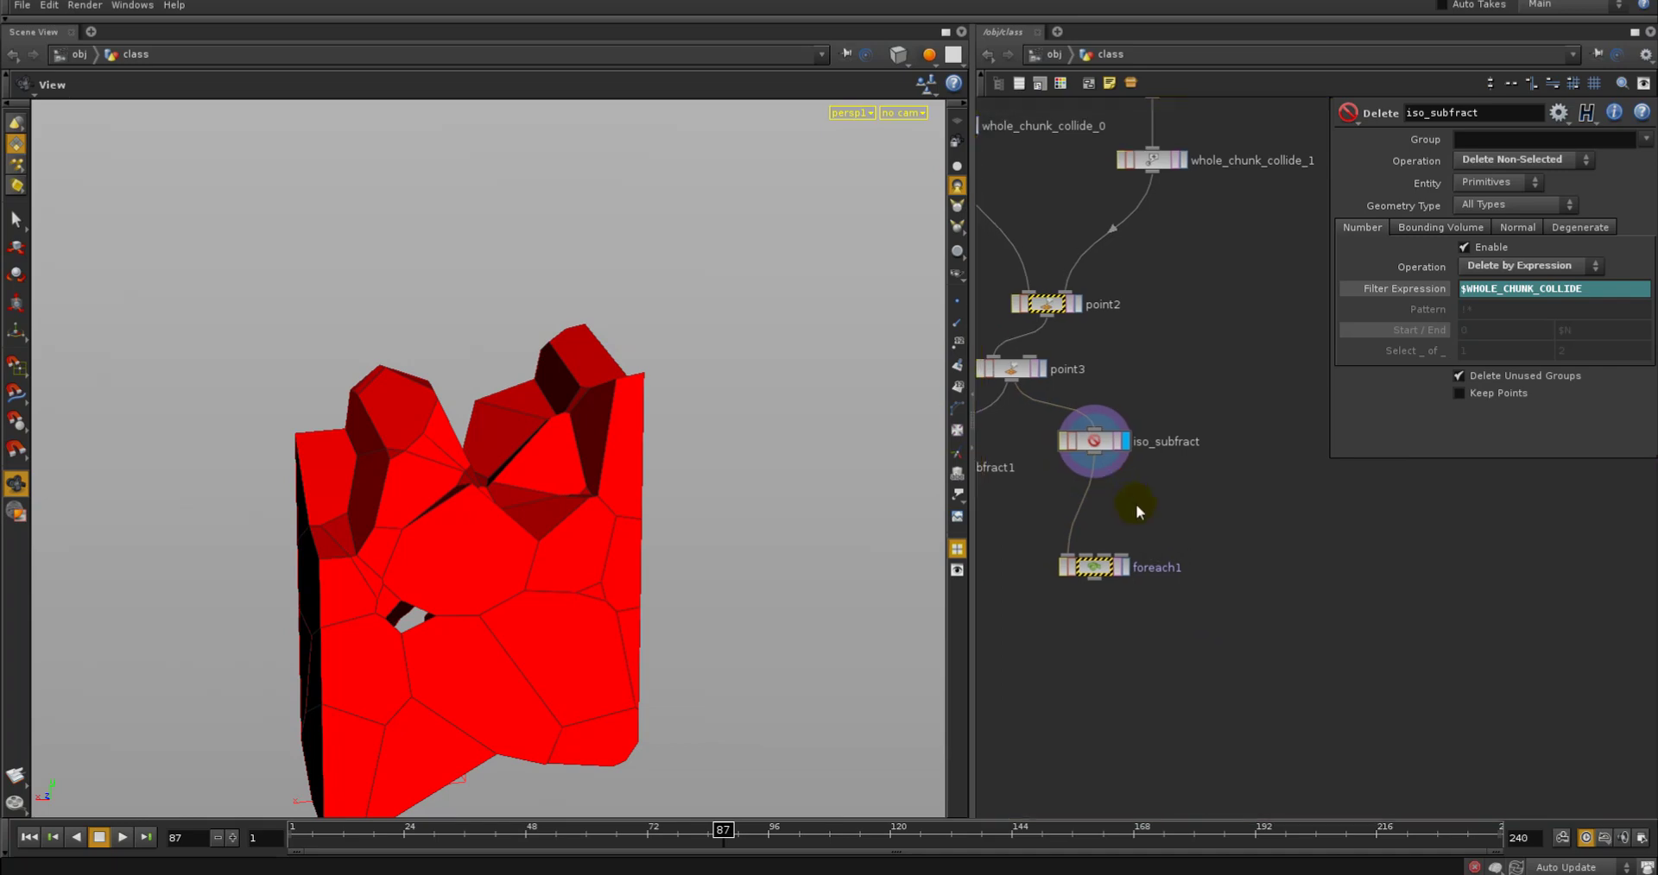
key("Tab")
mouse_move(1175, 509)
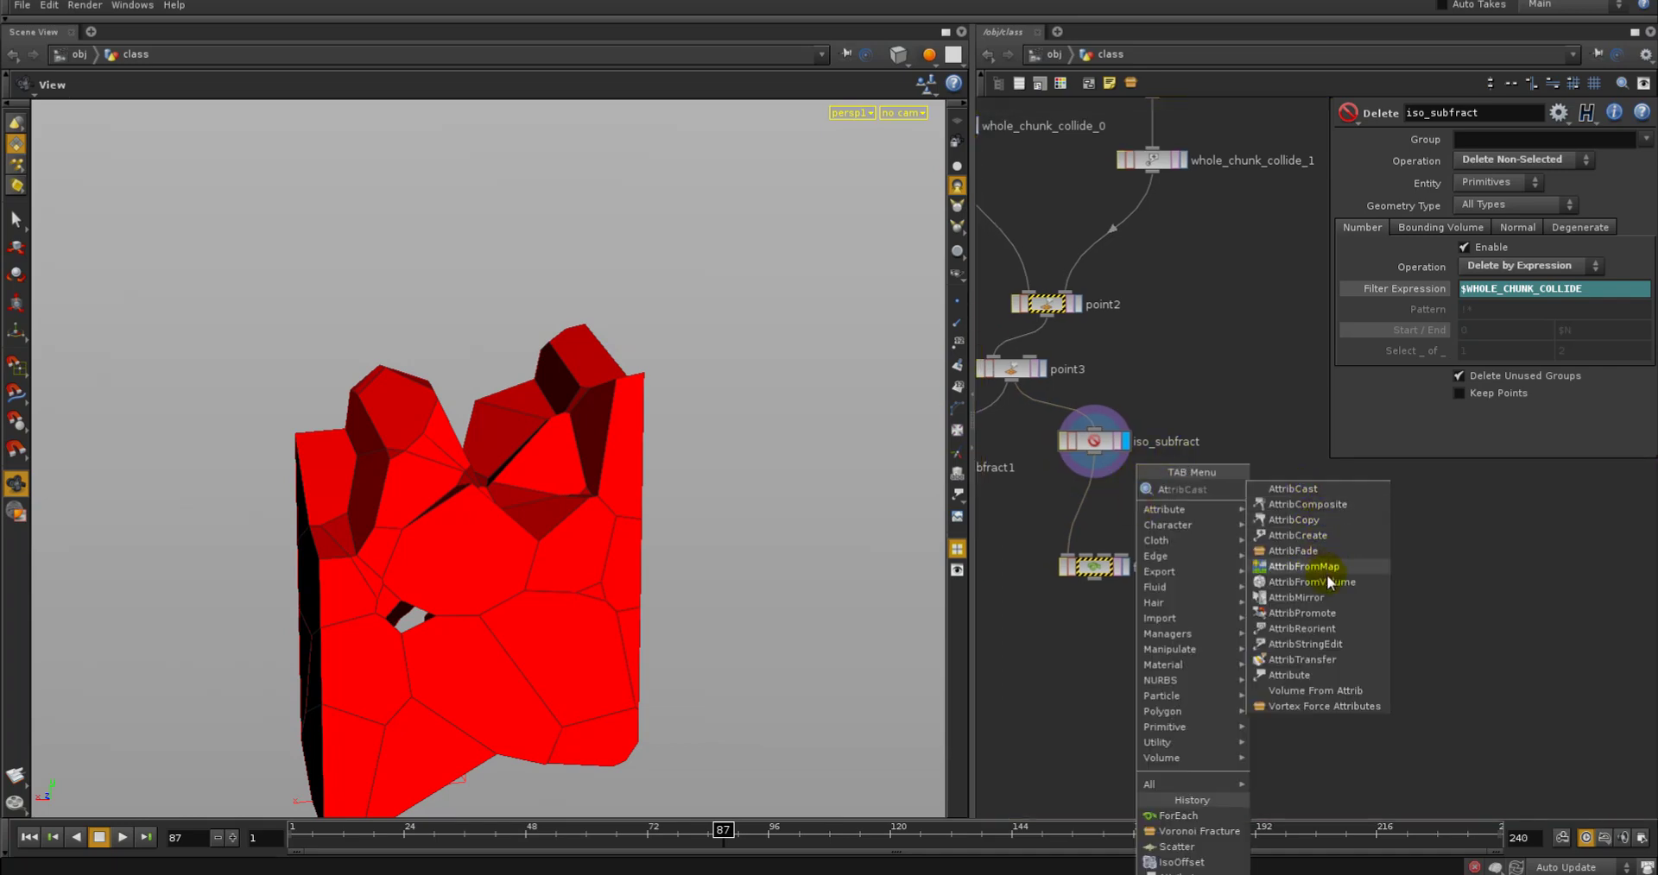
left_click(1302, 613)
left_click(1148, 494)
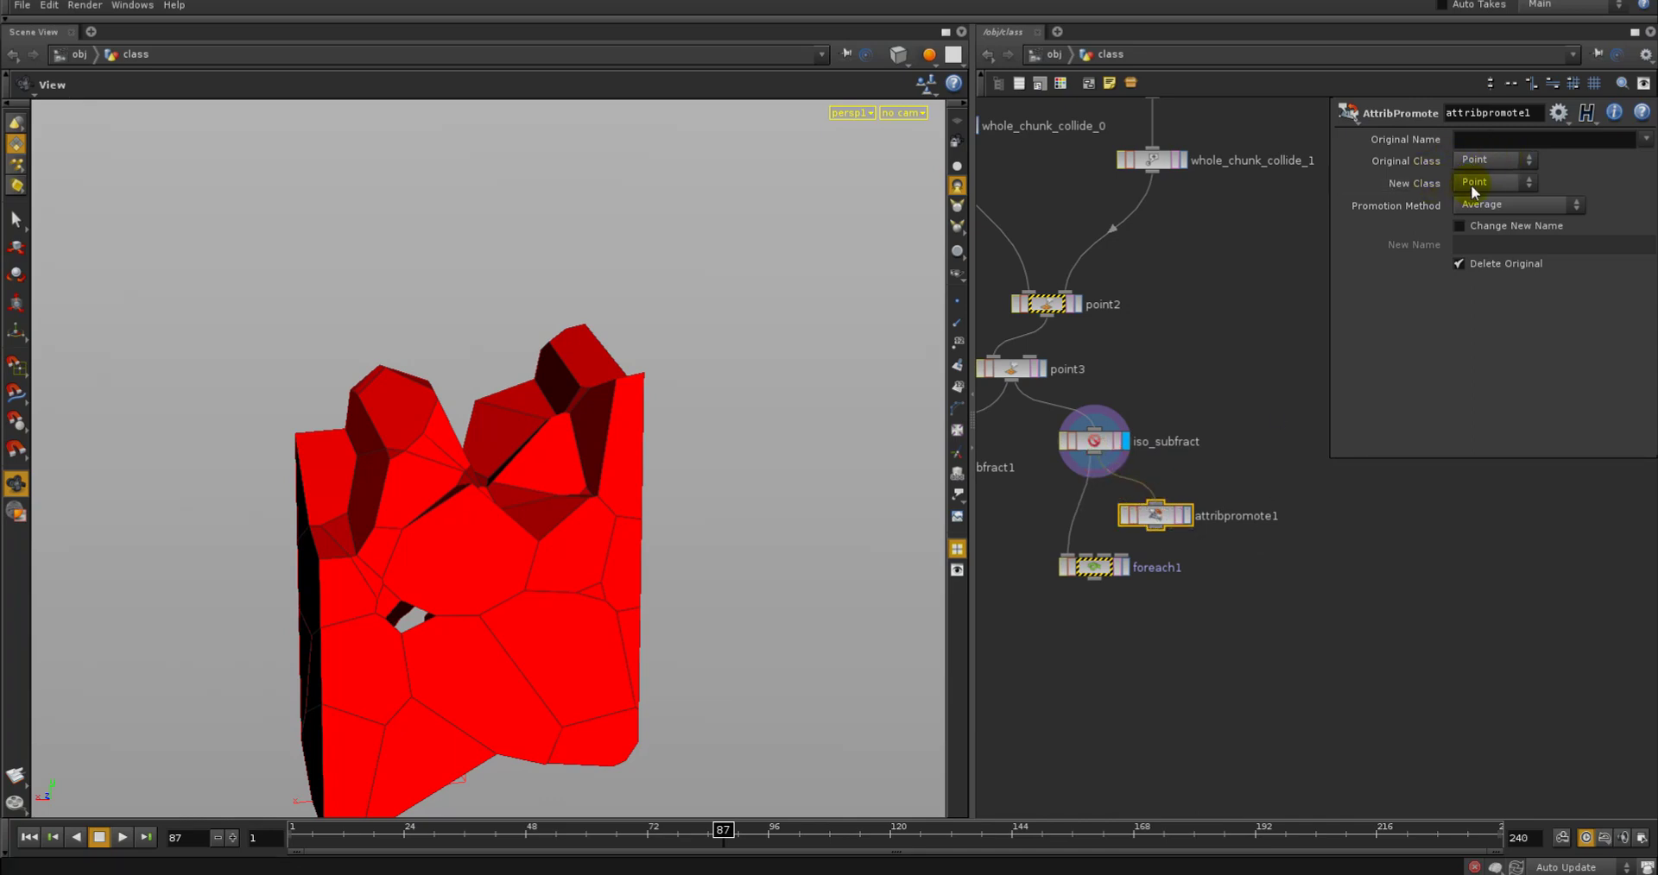
Promote large_chunk_id from point to primitive class in attribpromote1, using the First Match promotion method
left_click(1645, 139)
left_click(1604, 204)
left_click(1504, 184)
left_click(1496, 212)
left_click(1496, 207)
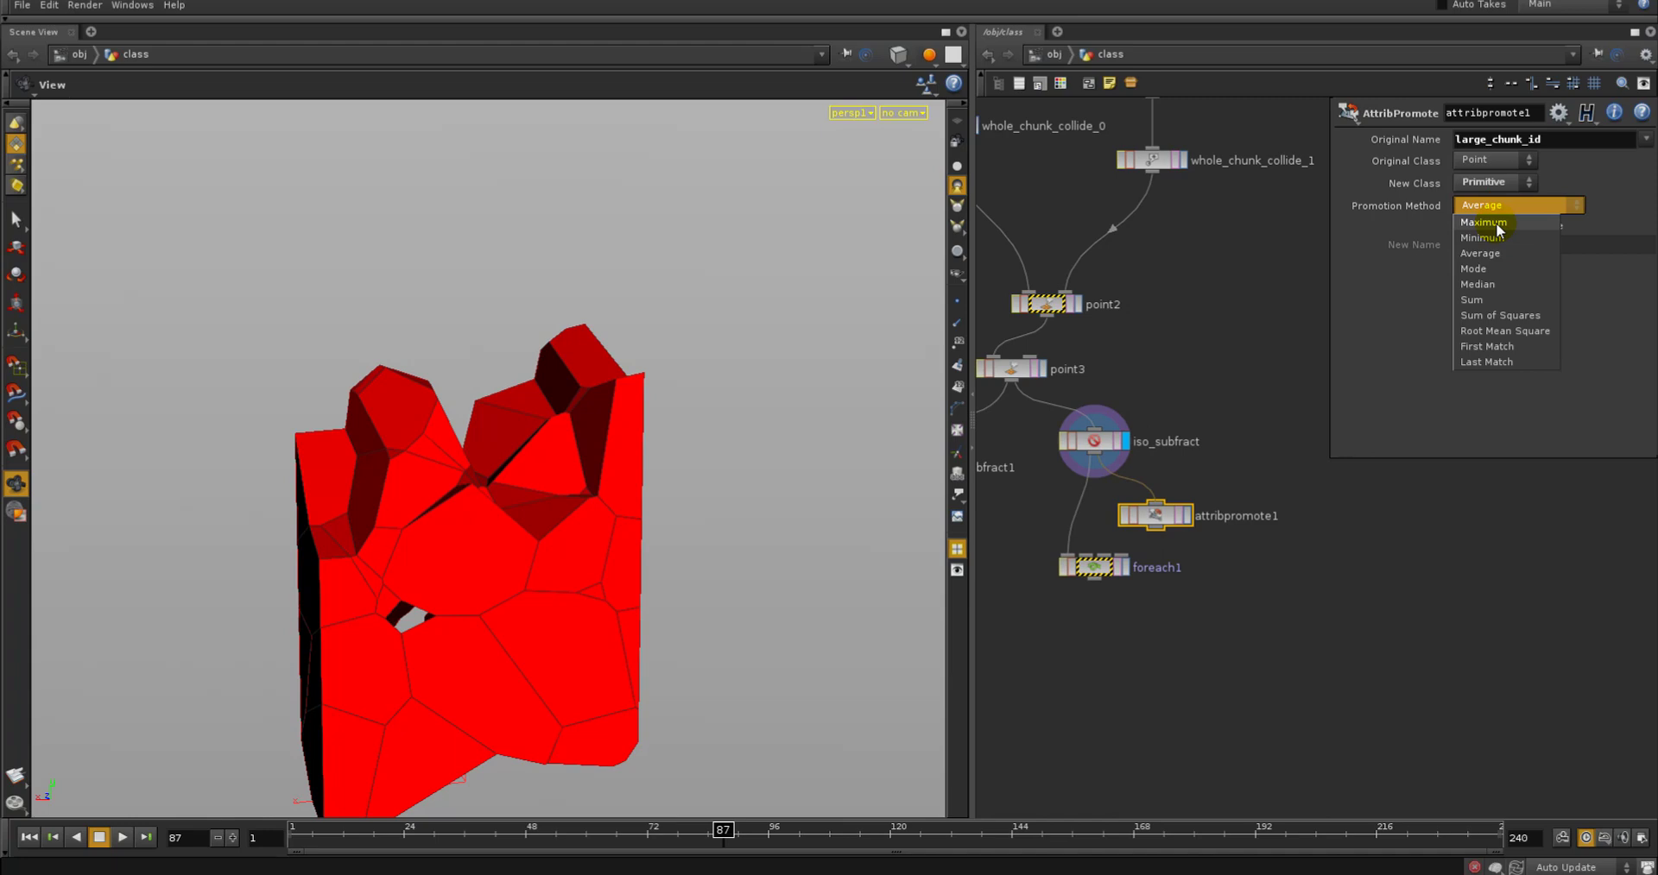
left_click(1532, 345)
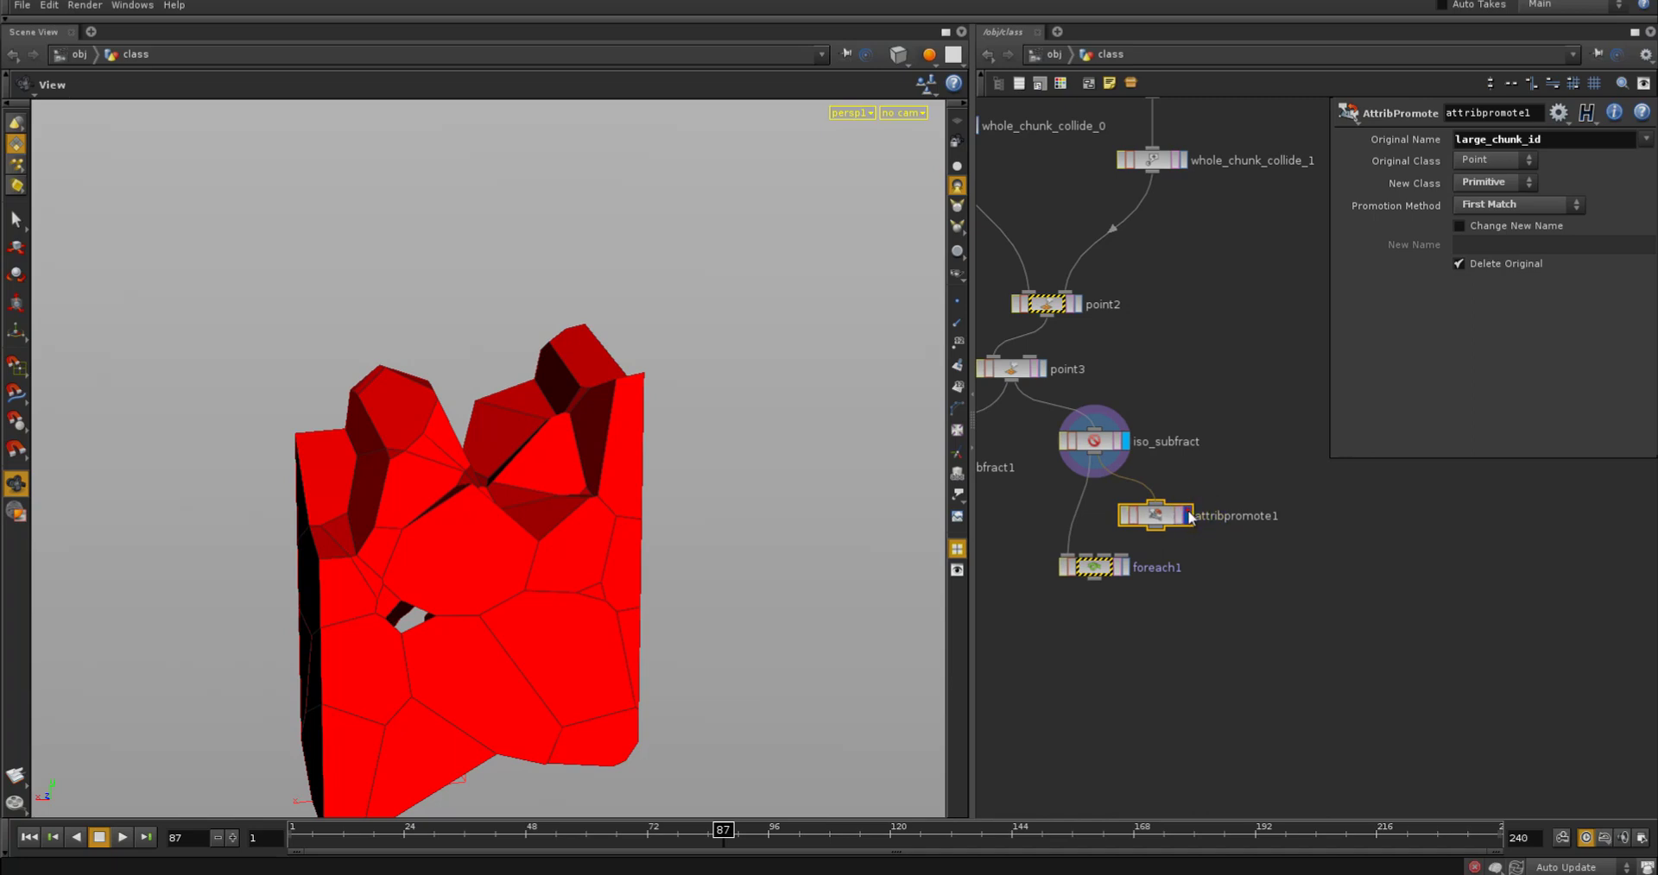
Open the geometry spreadsheet of attribpromote1 and compare its point and primitive attributes
right_click(1155, 515)
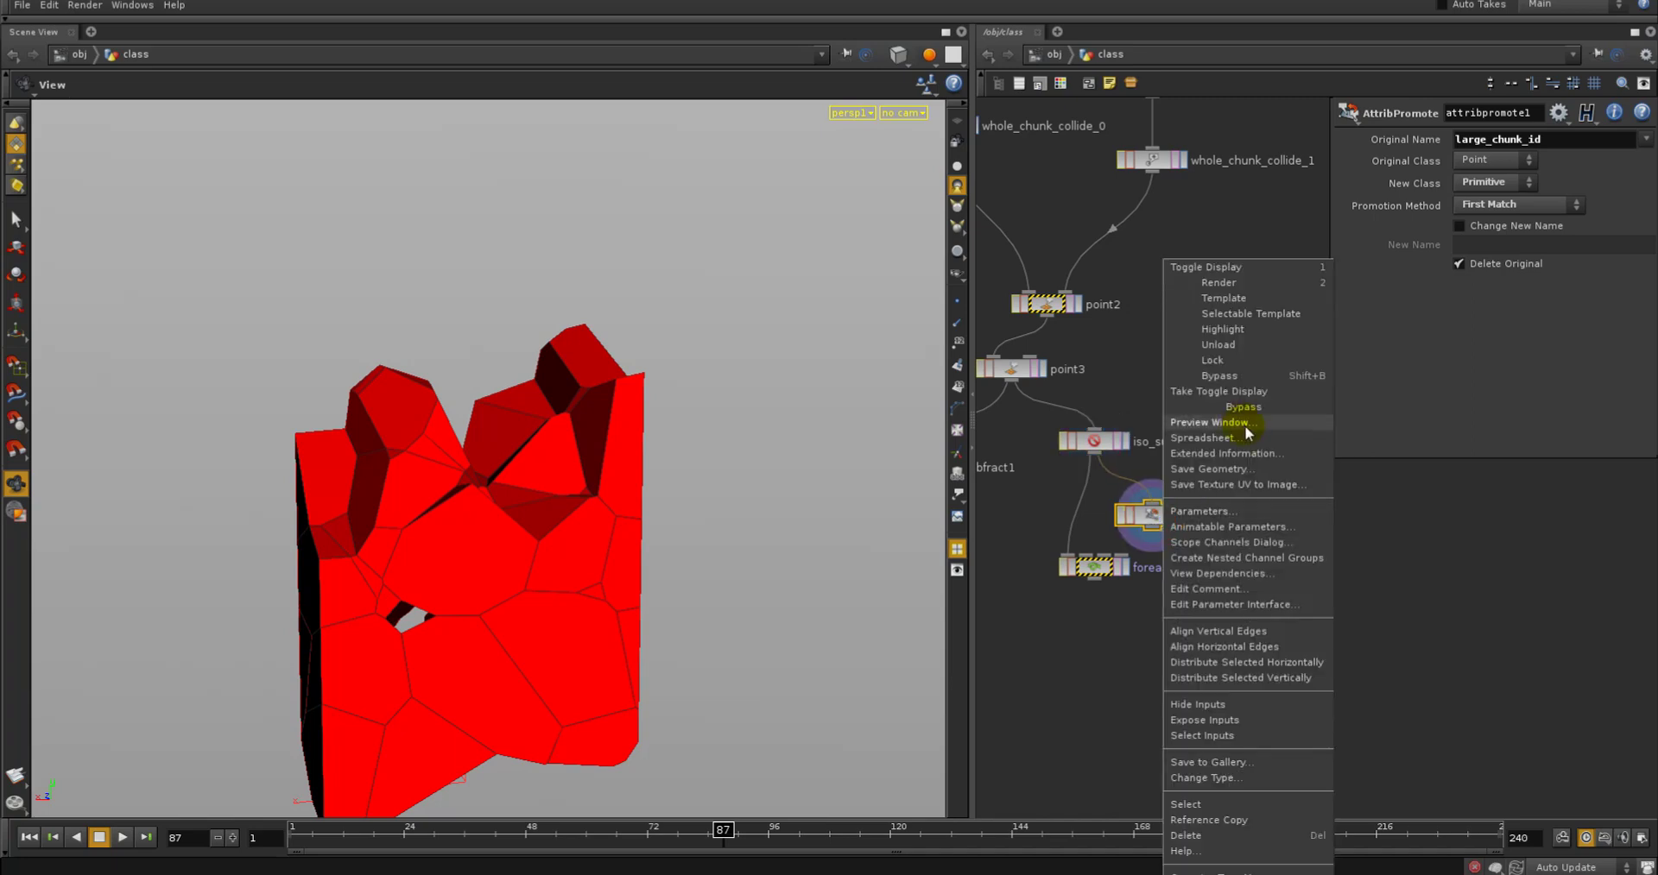
left_click(1245, 436)
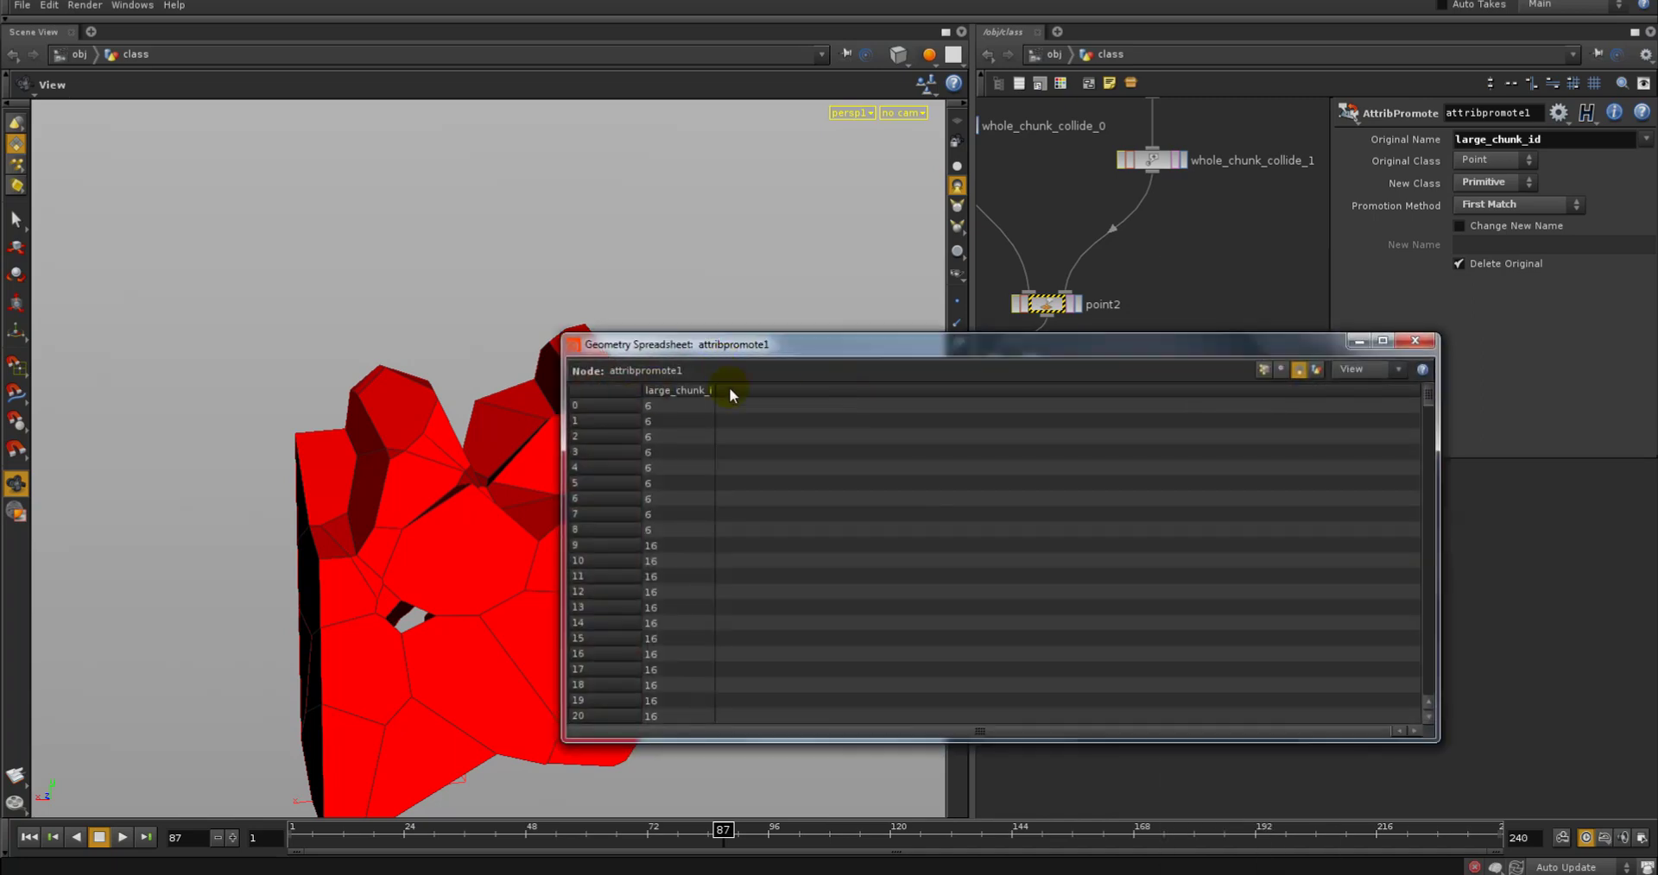
left_click(1263, 370)
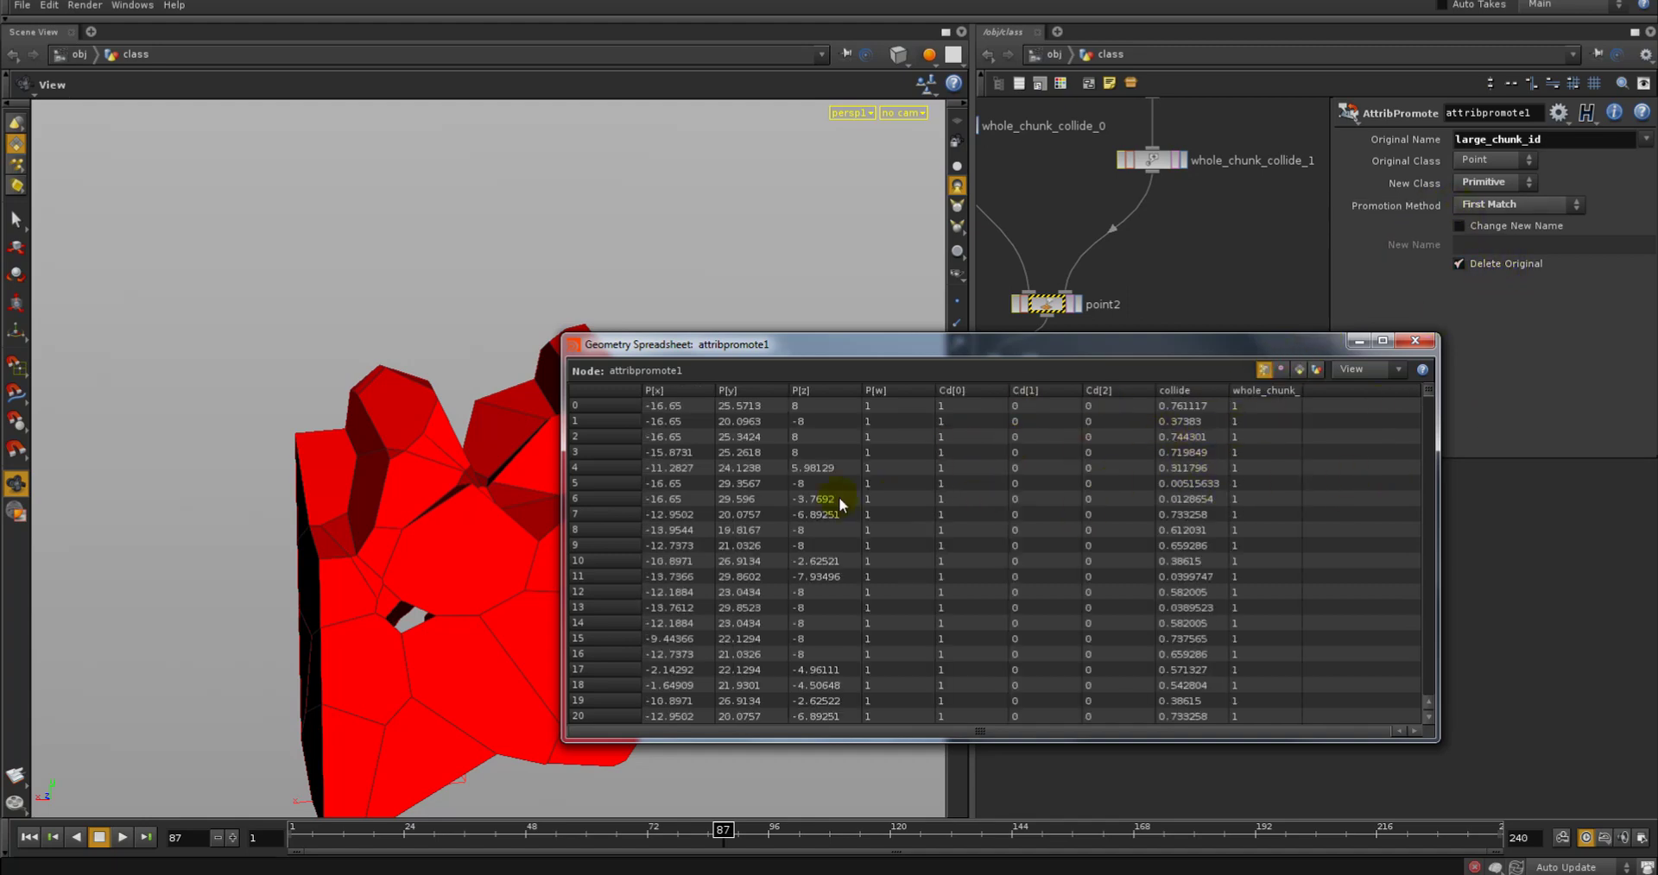
left_click(1298, 371)
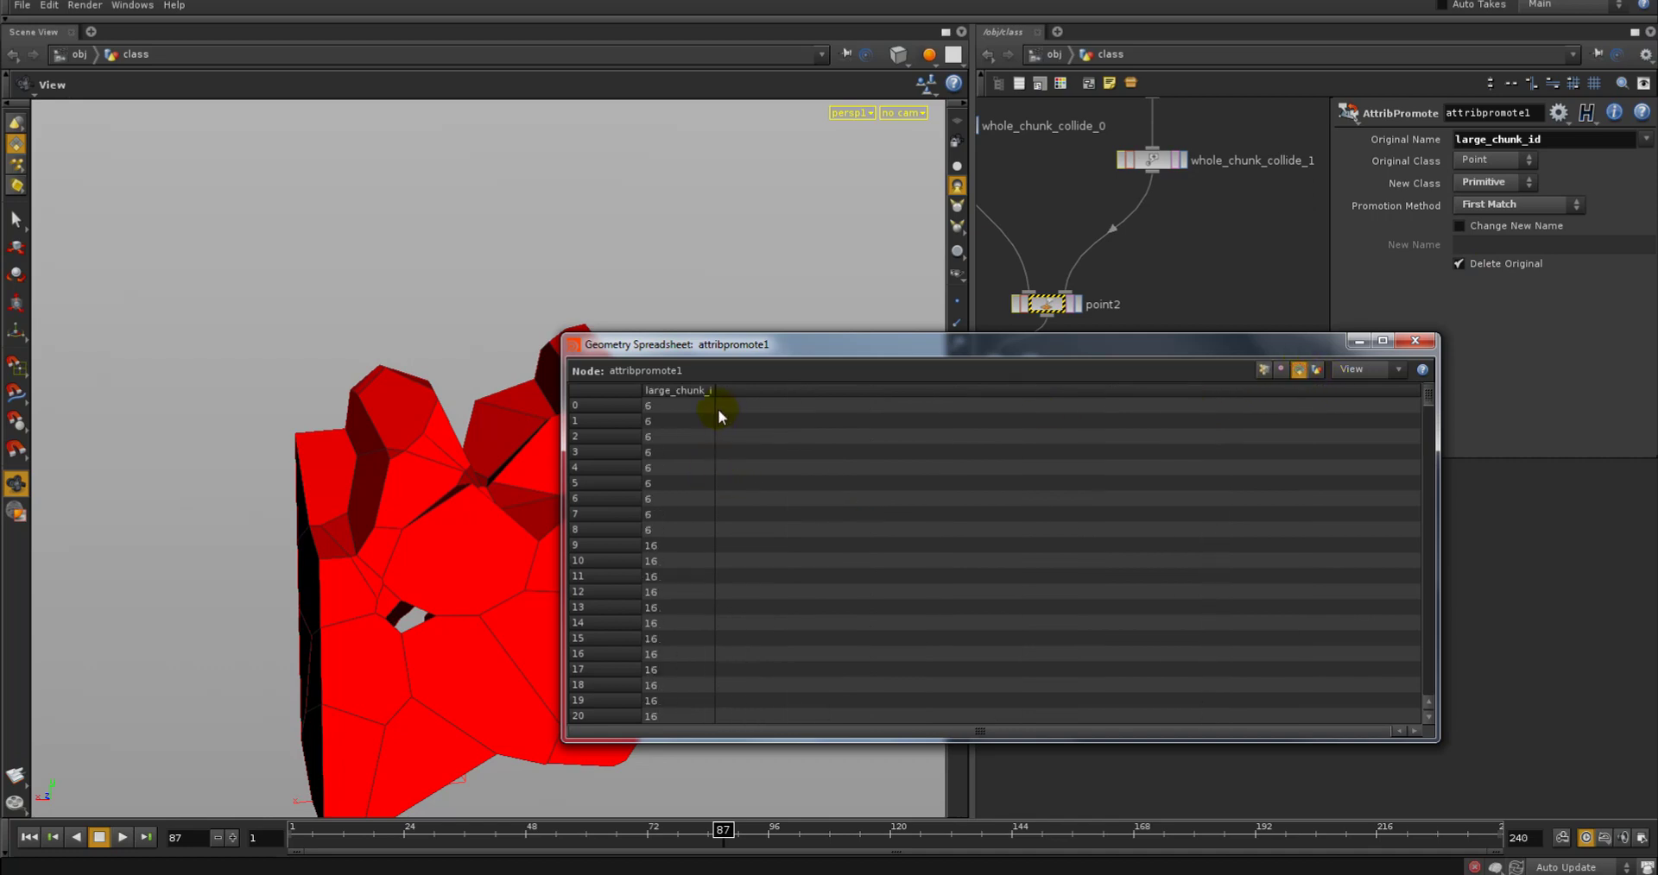
Widen the large_chunk_id column, look through the primitive values of attribpromote1, and close the geometry spreadsheet
left_click_drag(752, 401, 759, 403)
scroll(711, 494, "down", 6)
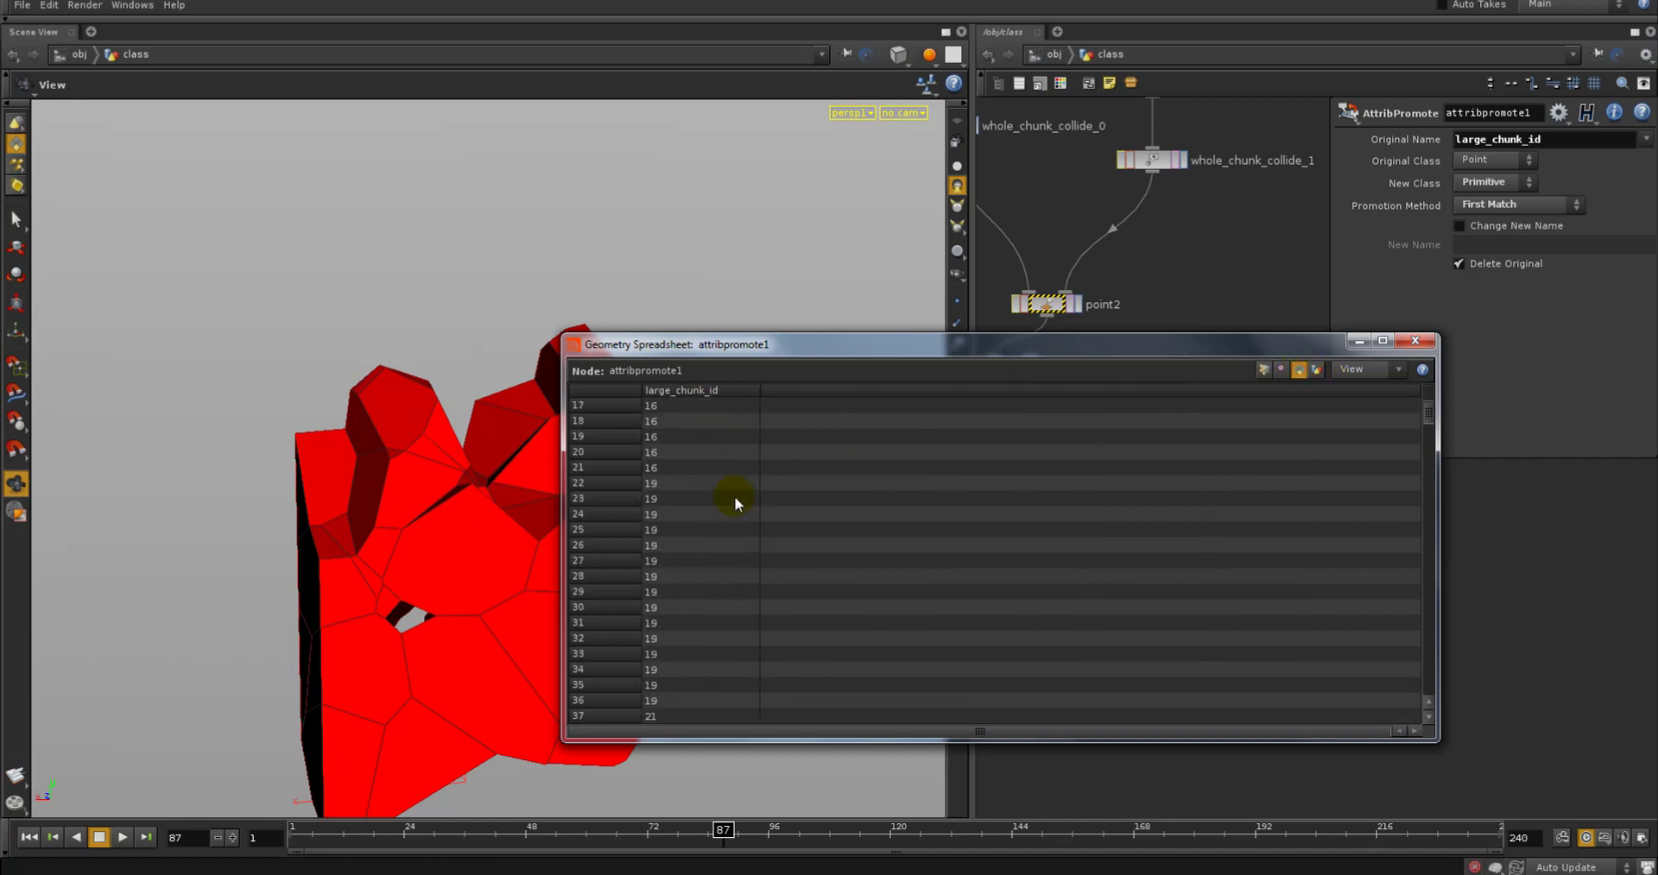
left_click_drag(1429, 414, 1401, 311)
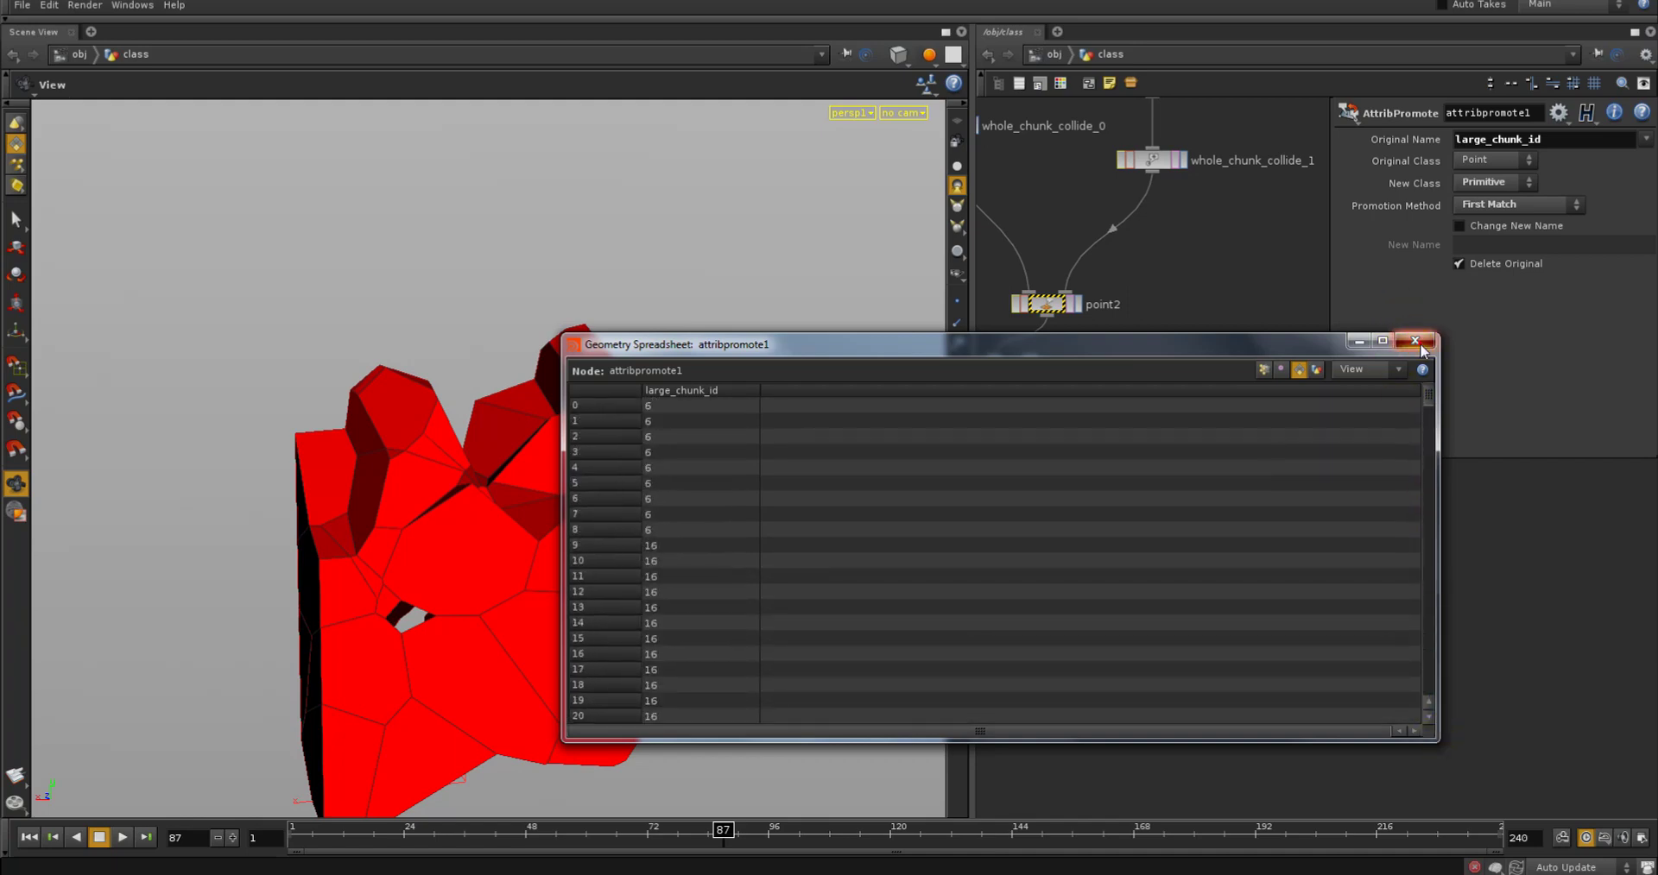
left_click(1419, 341)
Compare the node information of attribpromote1 and iso_subfract to see which class holds large_chunk_id
middle_click_drag(1213, 515, 1493, 635)
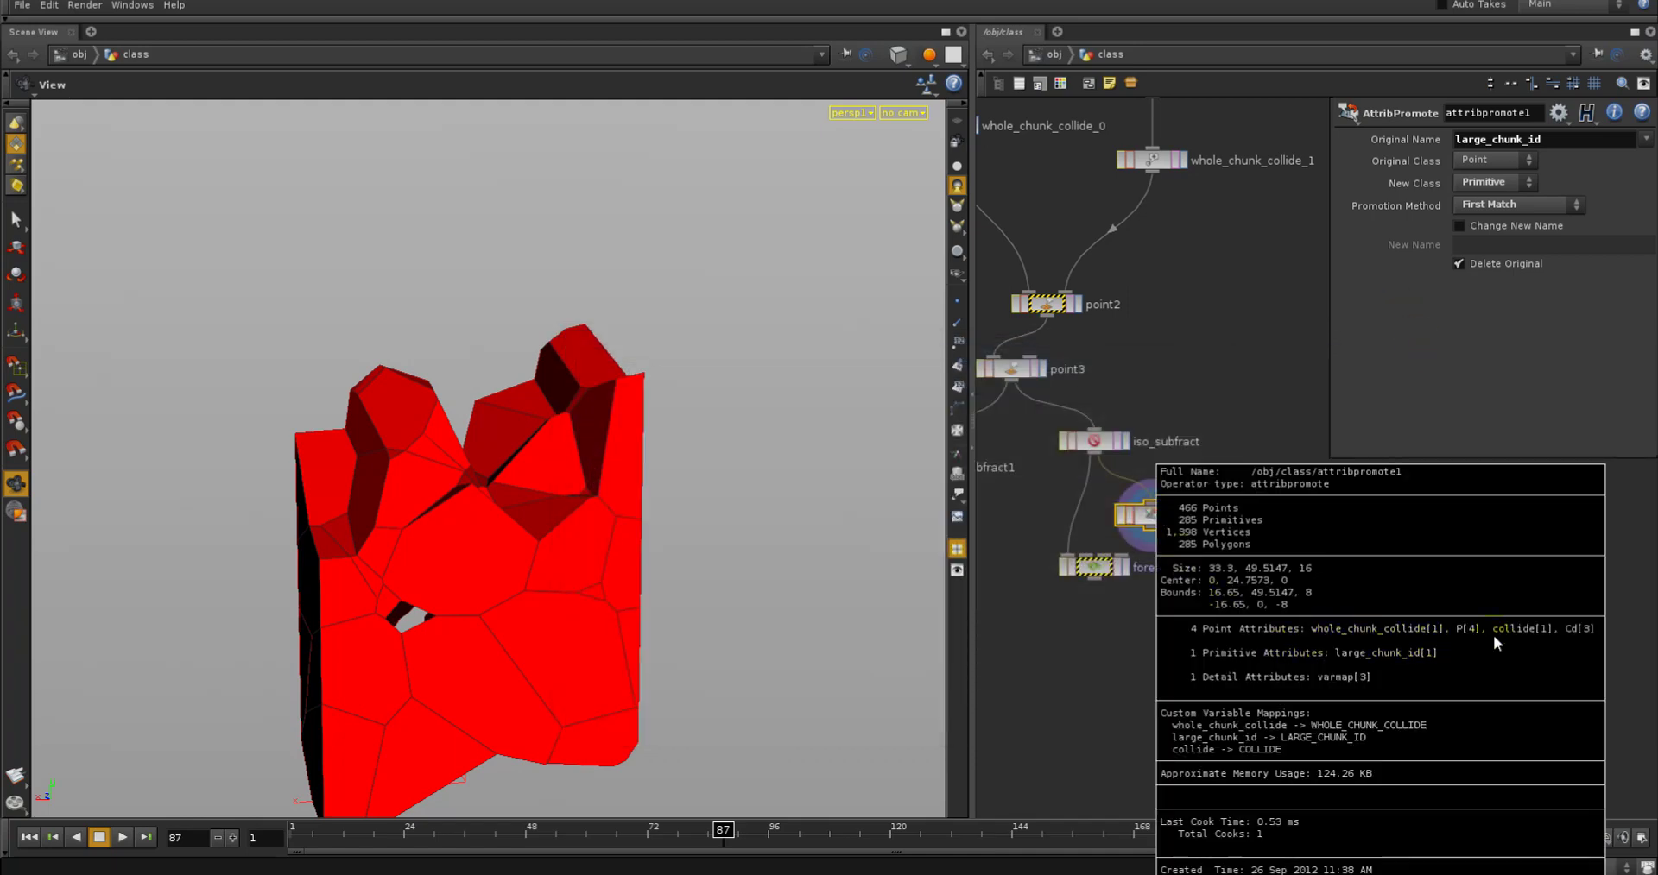
middle_click_drag(1257, 526, 1226, 516)
middle_click_drag(1094, 438, 1567, 640)
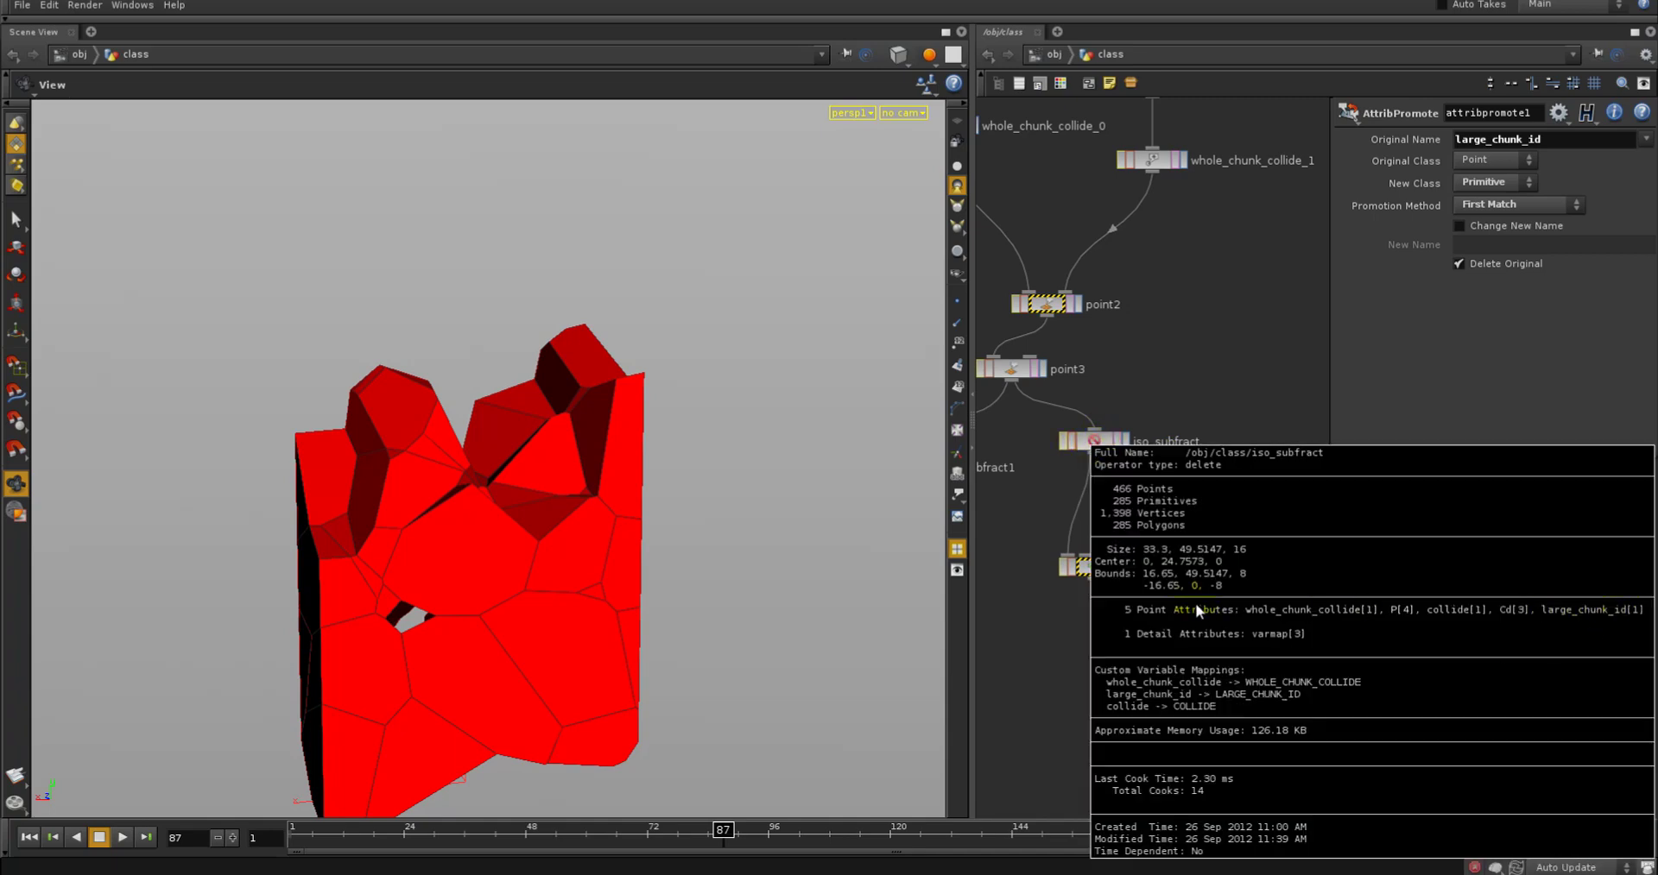
middle_click_drag(1197, 610, 1148, 514)
middle_click_drag(1148, 514, 1148, 516)
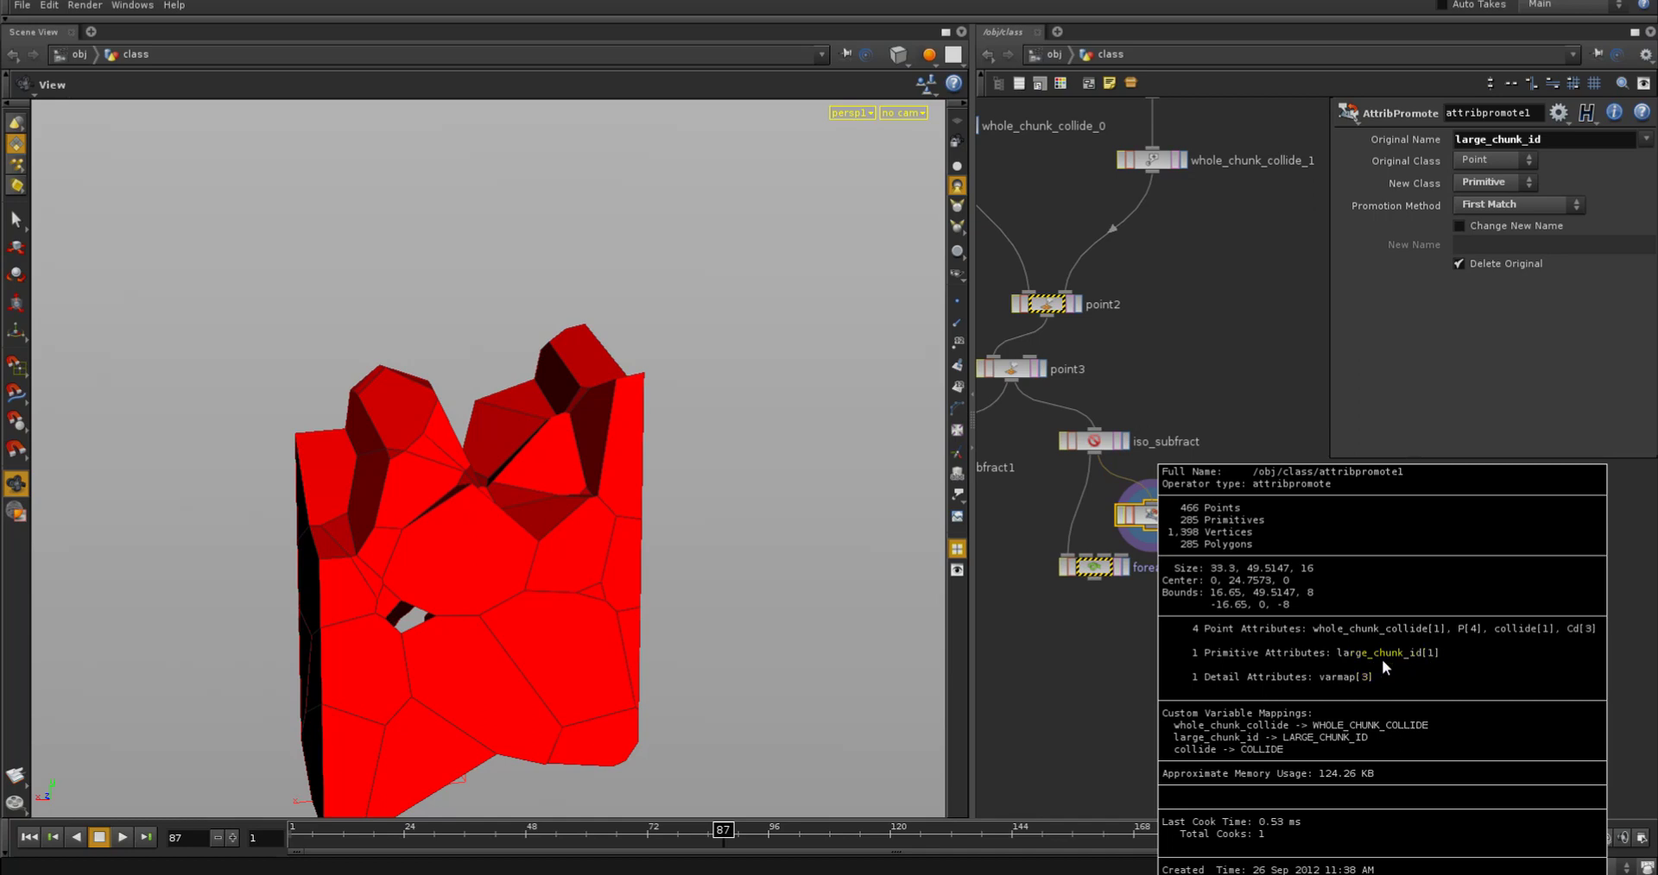
middle_click_drag(1385, 658, 1383, 658)
middle_click_drag(1228, 600, 1239, 606)
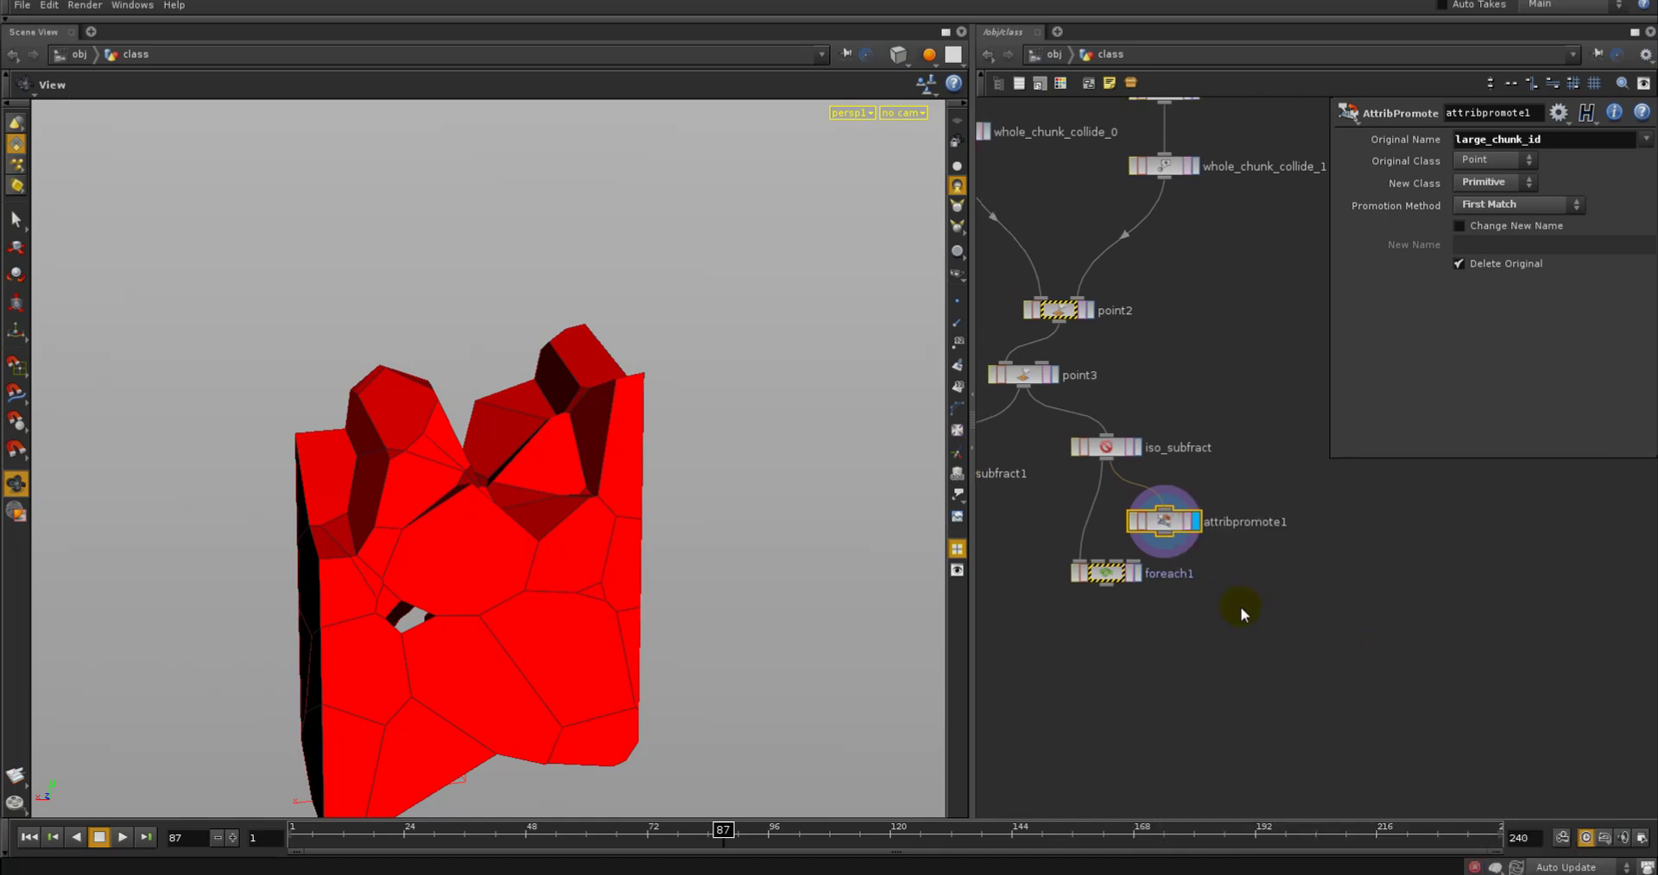
Feed foreach1 from attribpromote1 instead of iso_subfract, display it, and check the piece isolated inside the loop
left_click(1240, 606)
double_click(1109, 573)
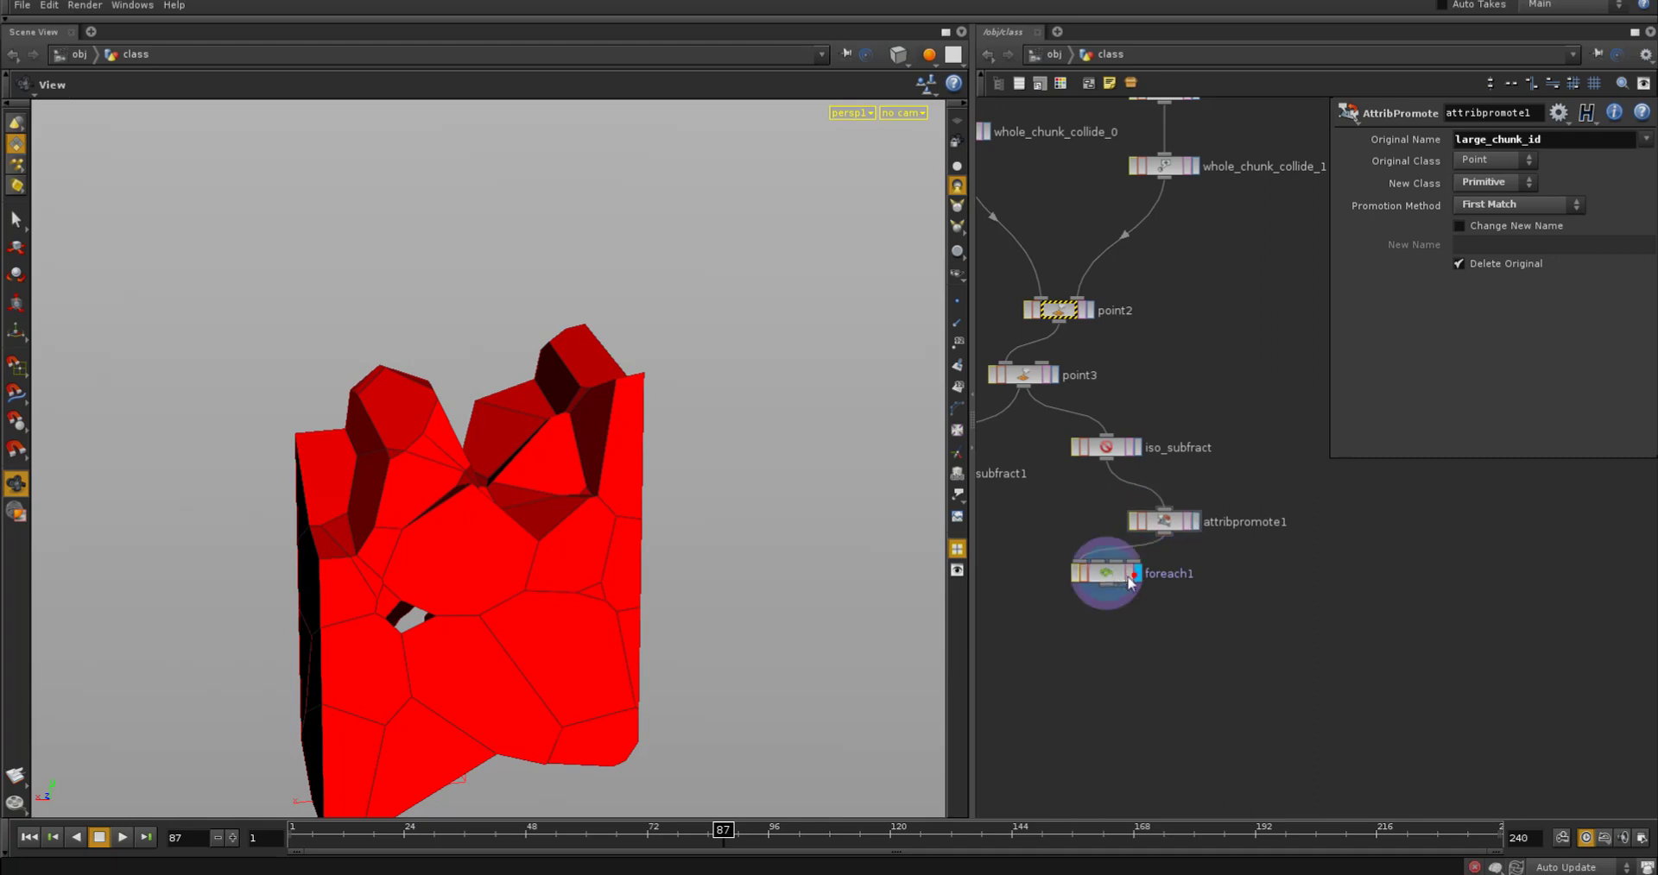
middle_click_drag(1196, 365, 1132, 449)
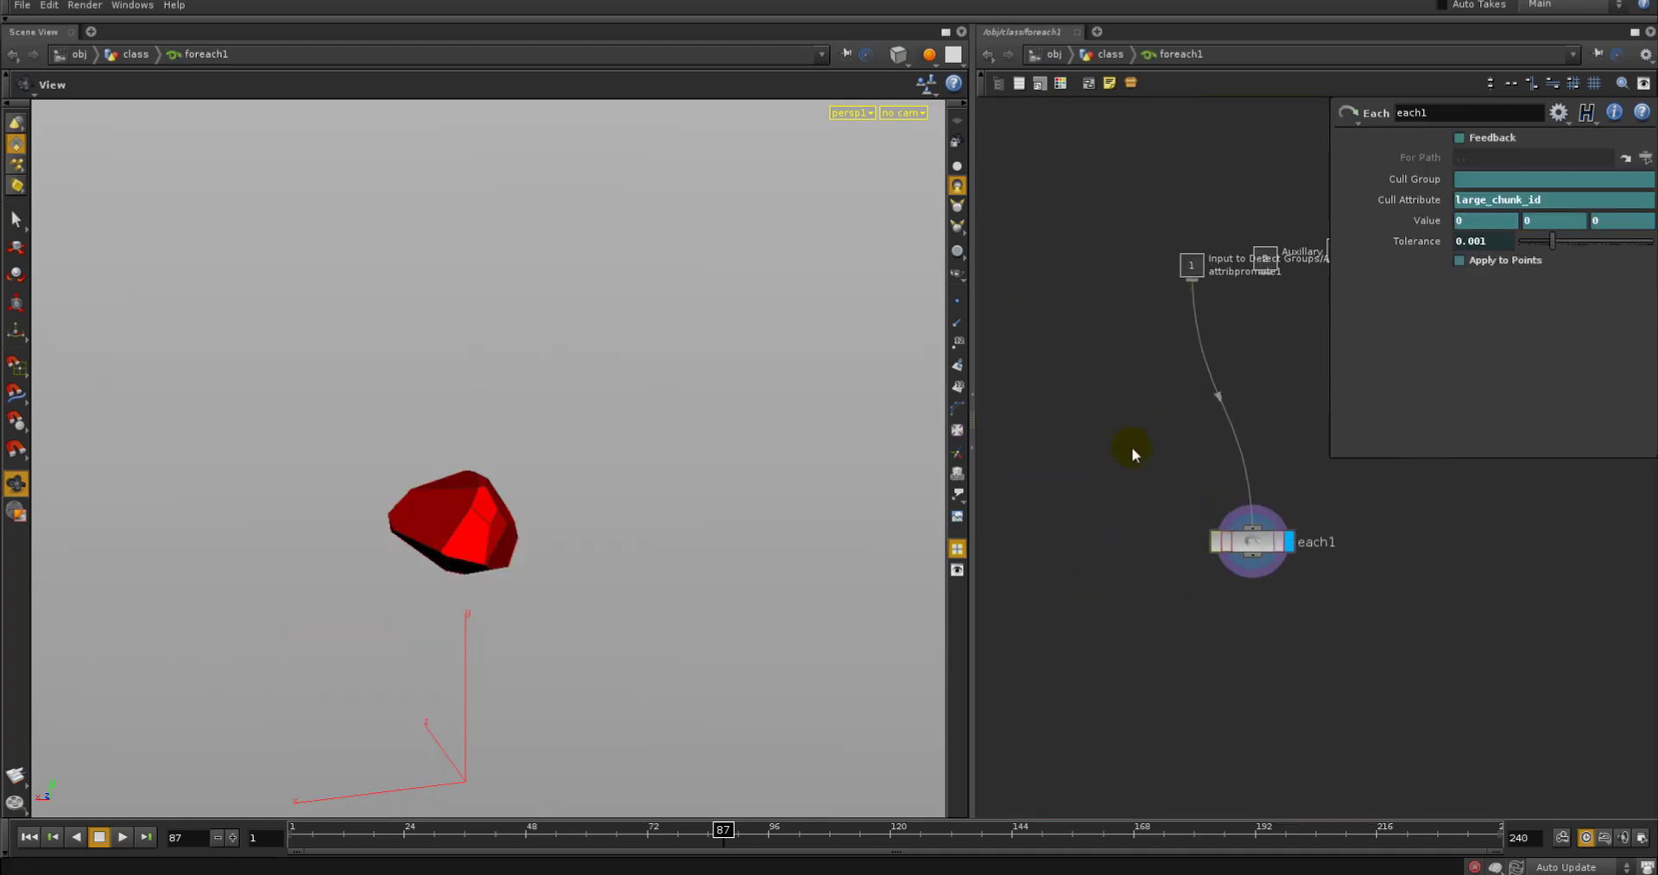
left_click(1110, 53)
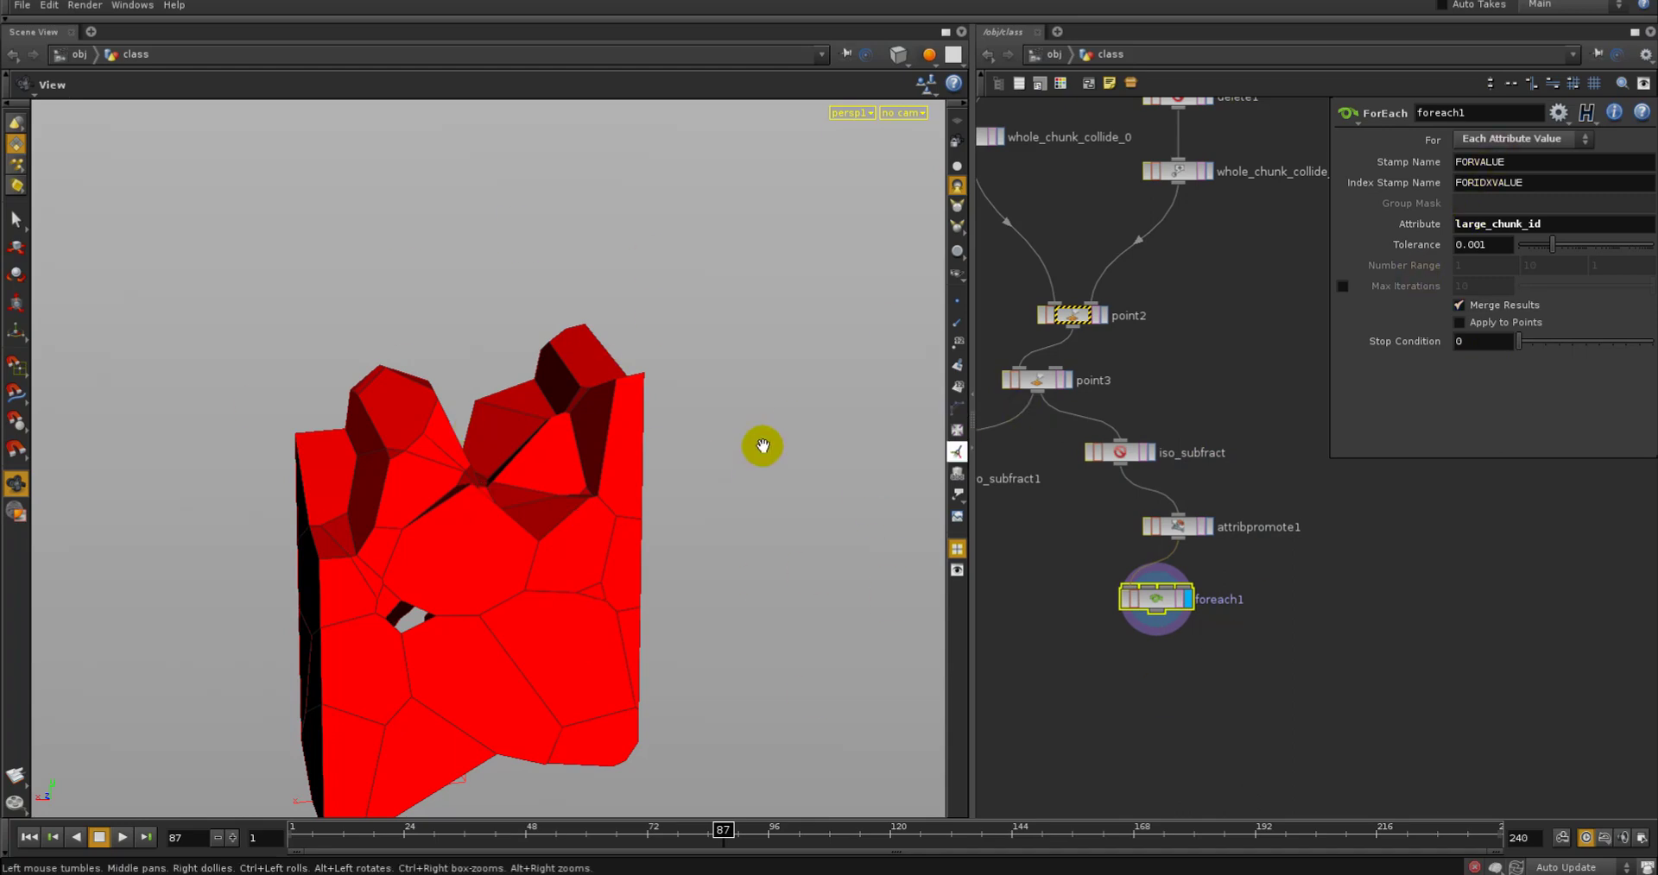
Add a Delete node beneath attribpromote1 that deletes primitives by the filter expression $LARGE_CHUNK_ID == 1
left_click(1179, 549)
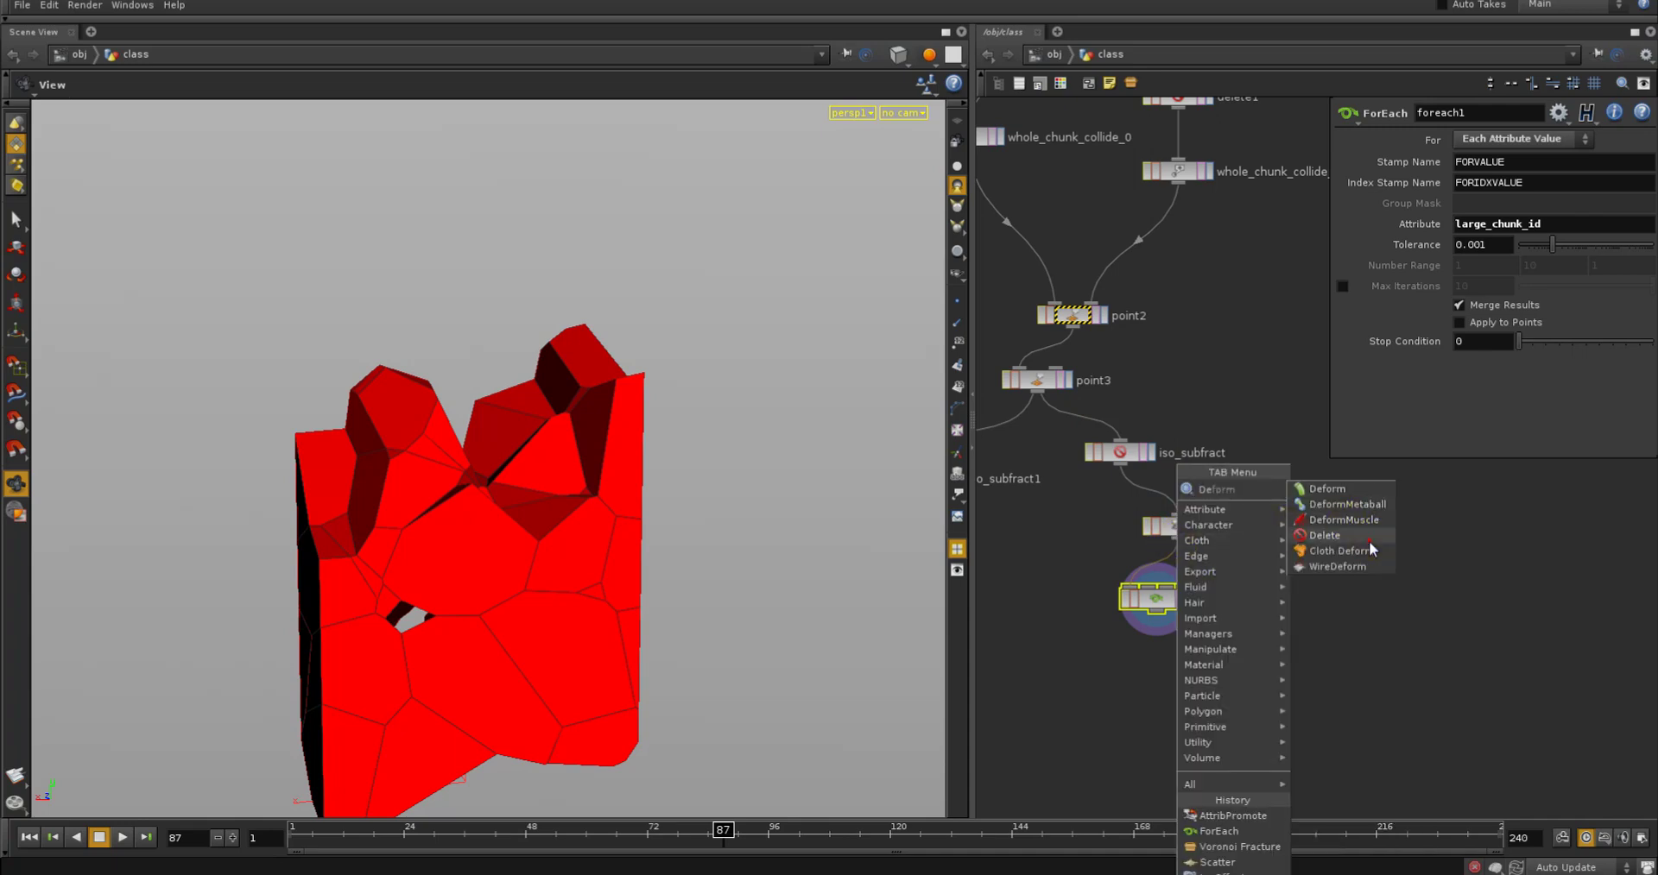
left_click(1377, 548)
left_click(1502, 266)
left_click(1500, 307)
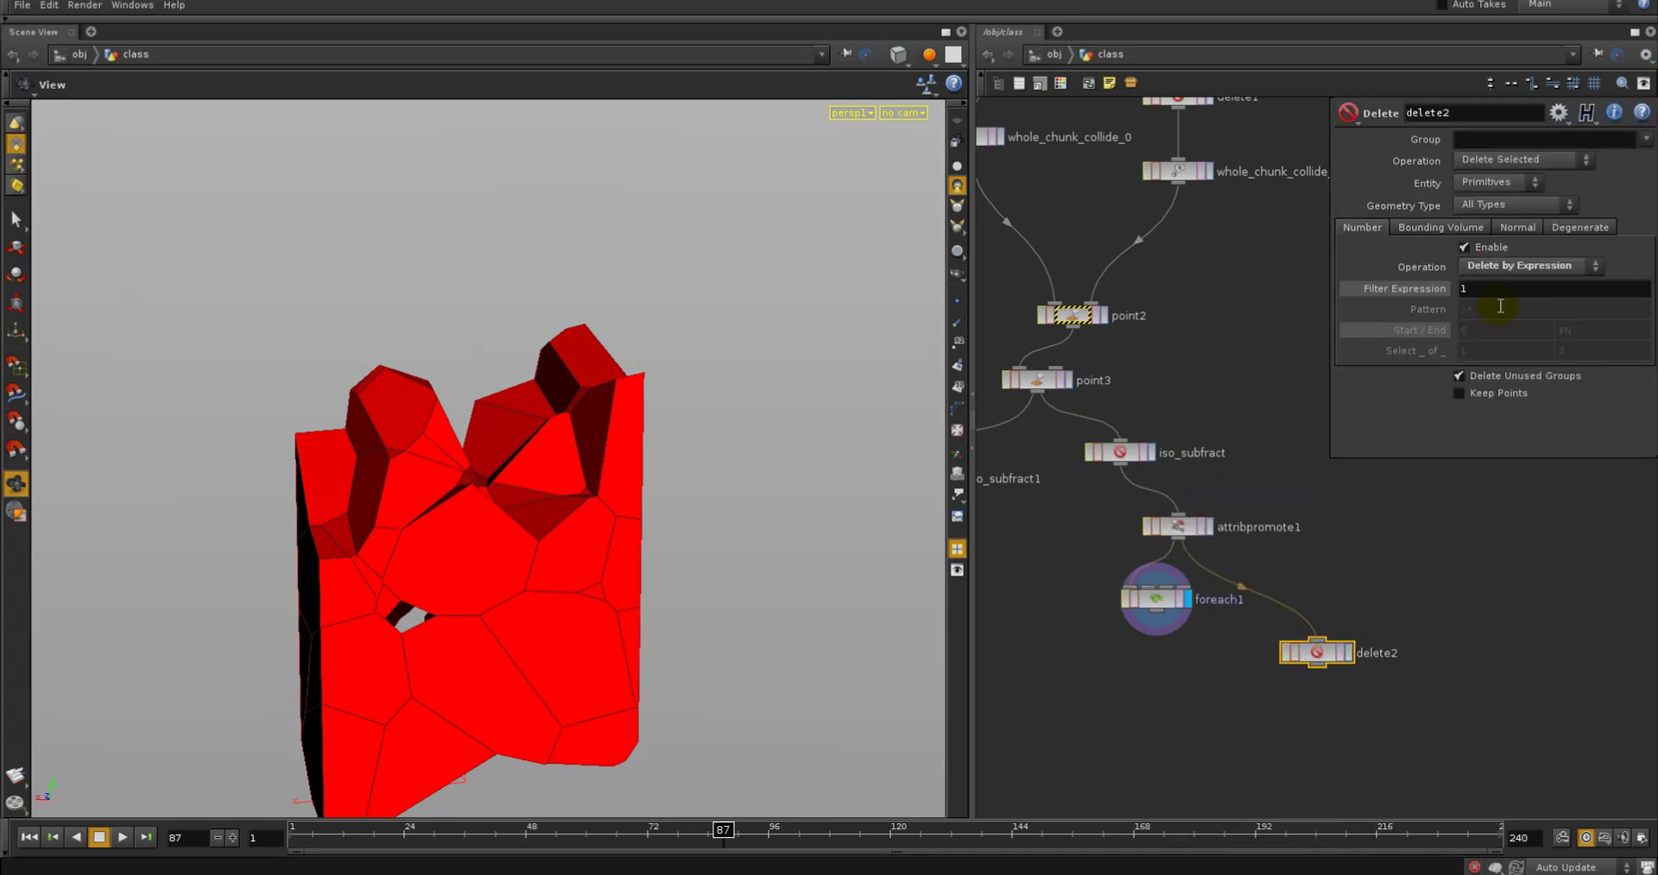
left_click(1498, 293)
type("$LARGE_CHUNK_")
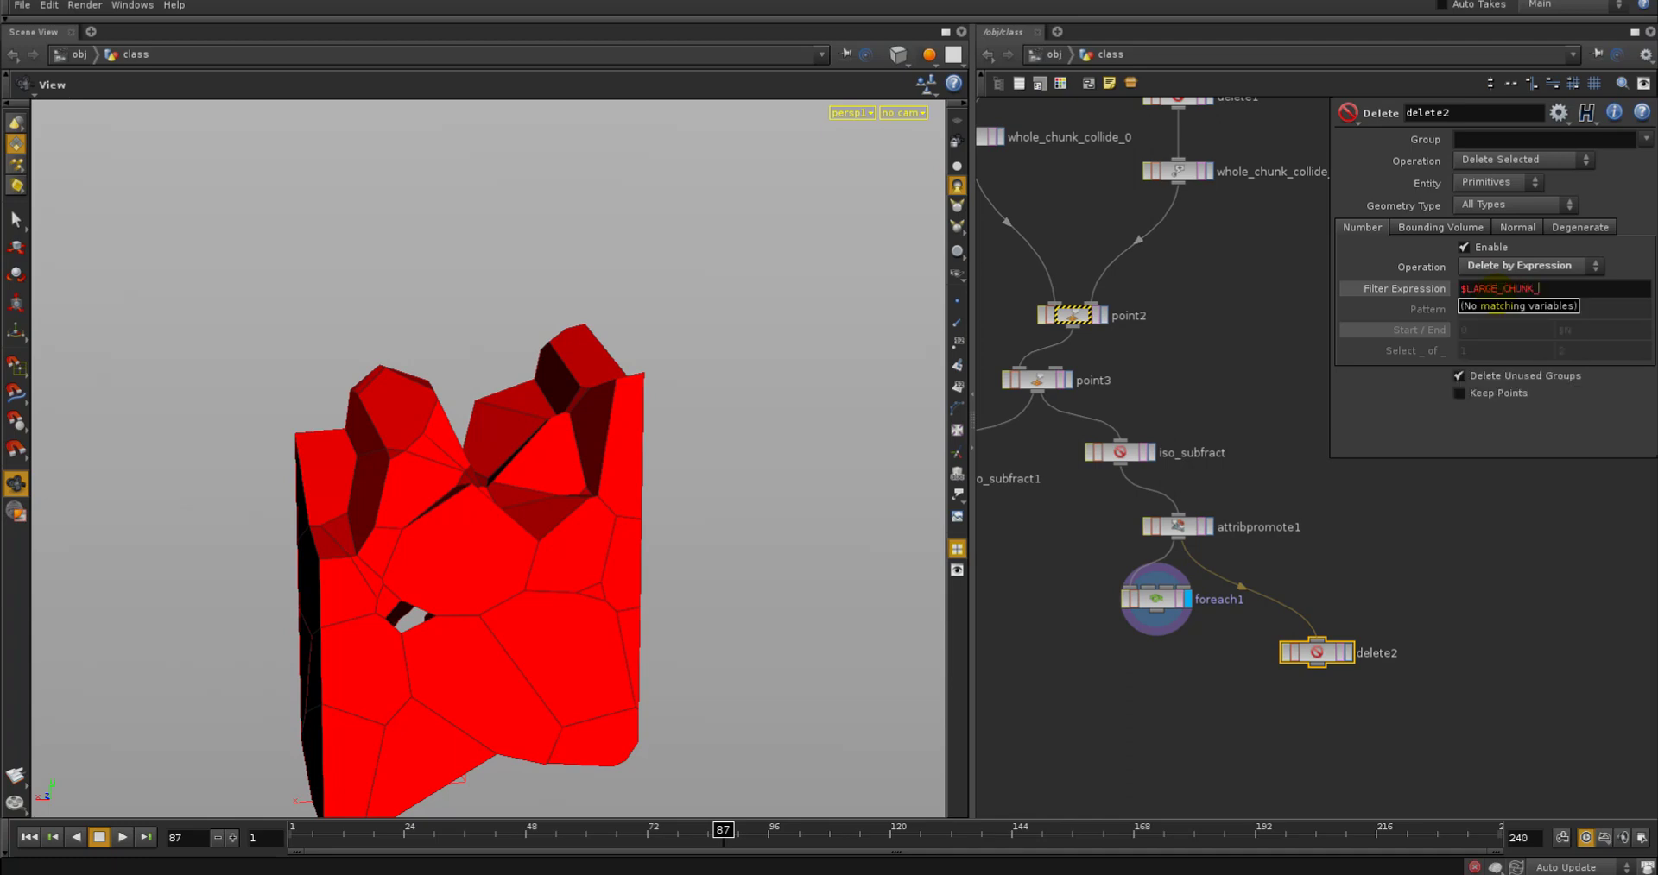
type("ID == 1")
key("Return")
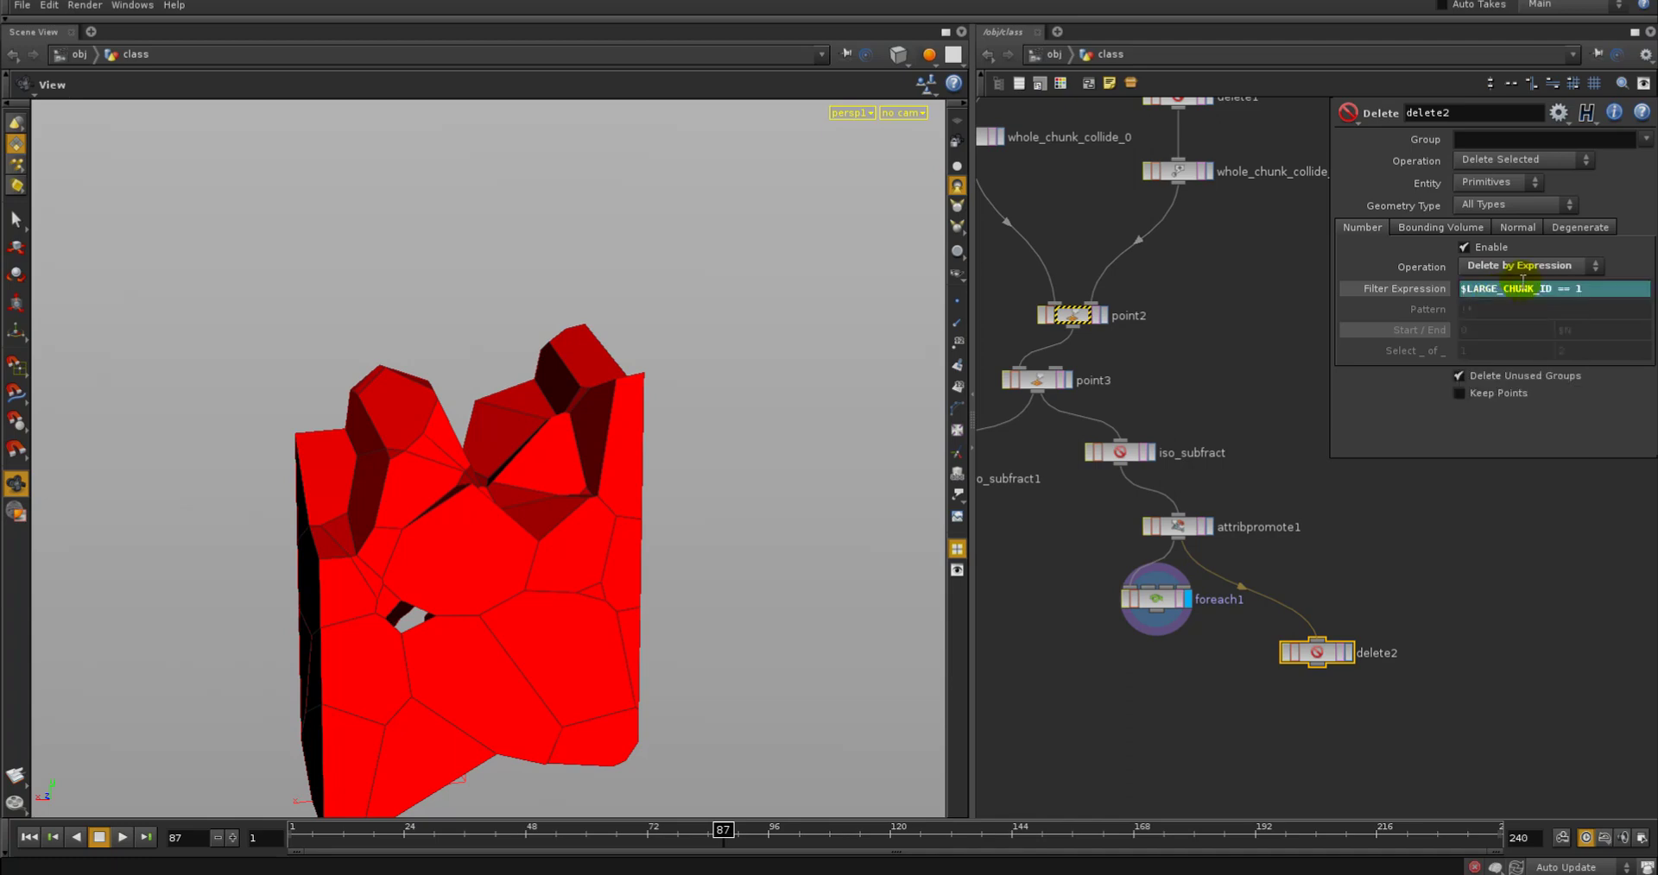
Demonstrate isolating single chunks with delete2 set to Delete Non-Selected, varying the expression's ID up to 29, and remove the node
left_click(1468, 158)
left_click(1486, 191)
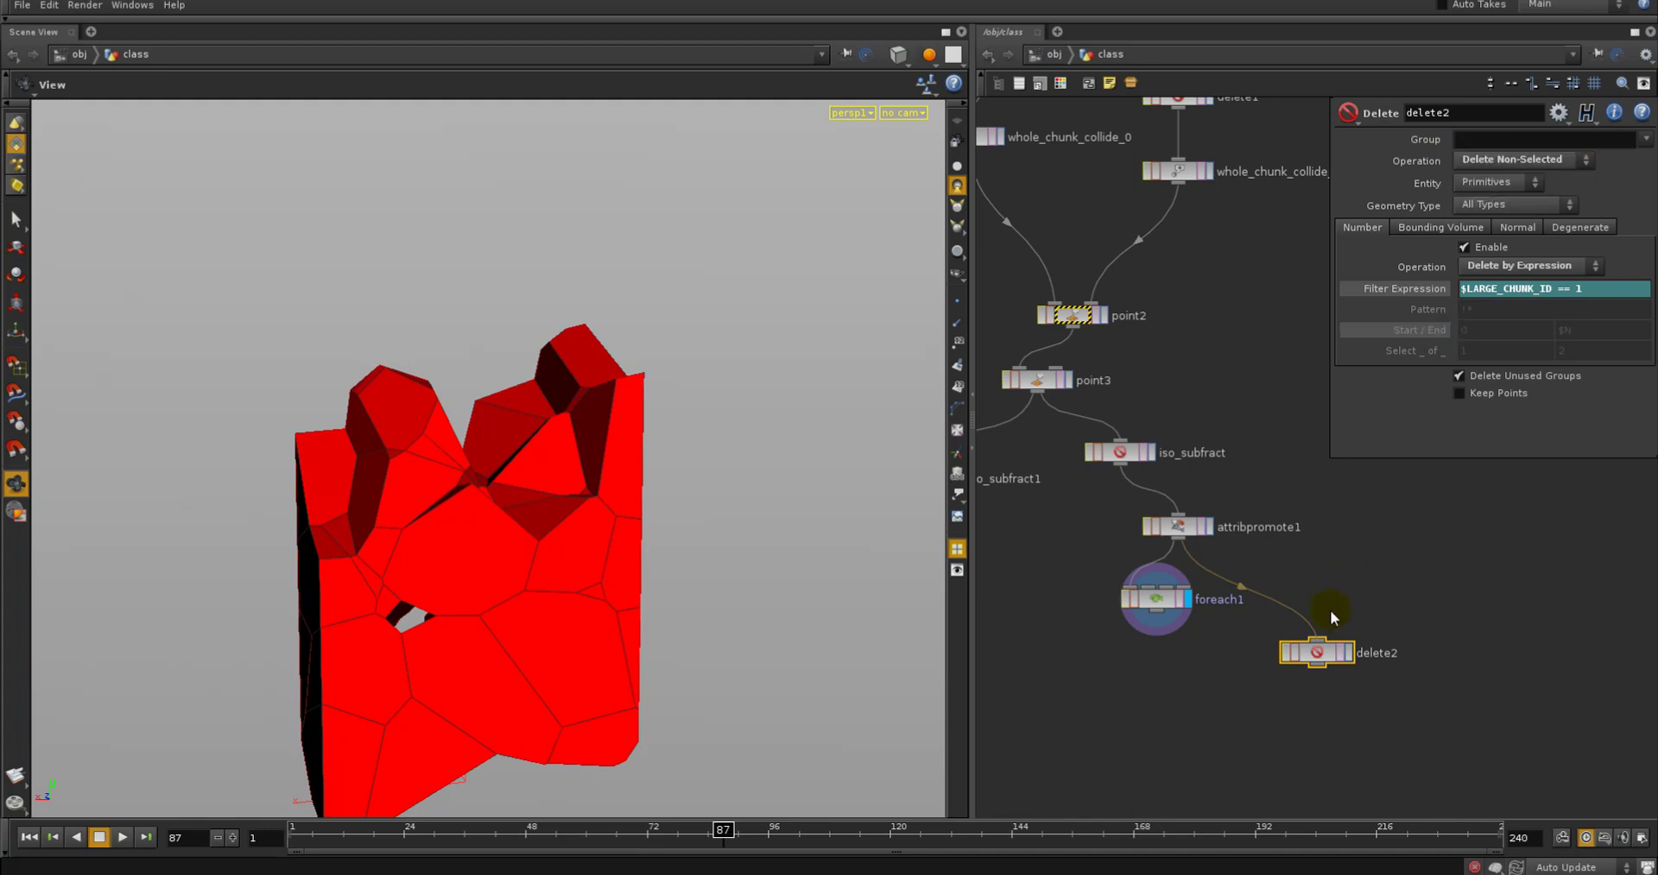
left_click(1349, 652)
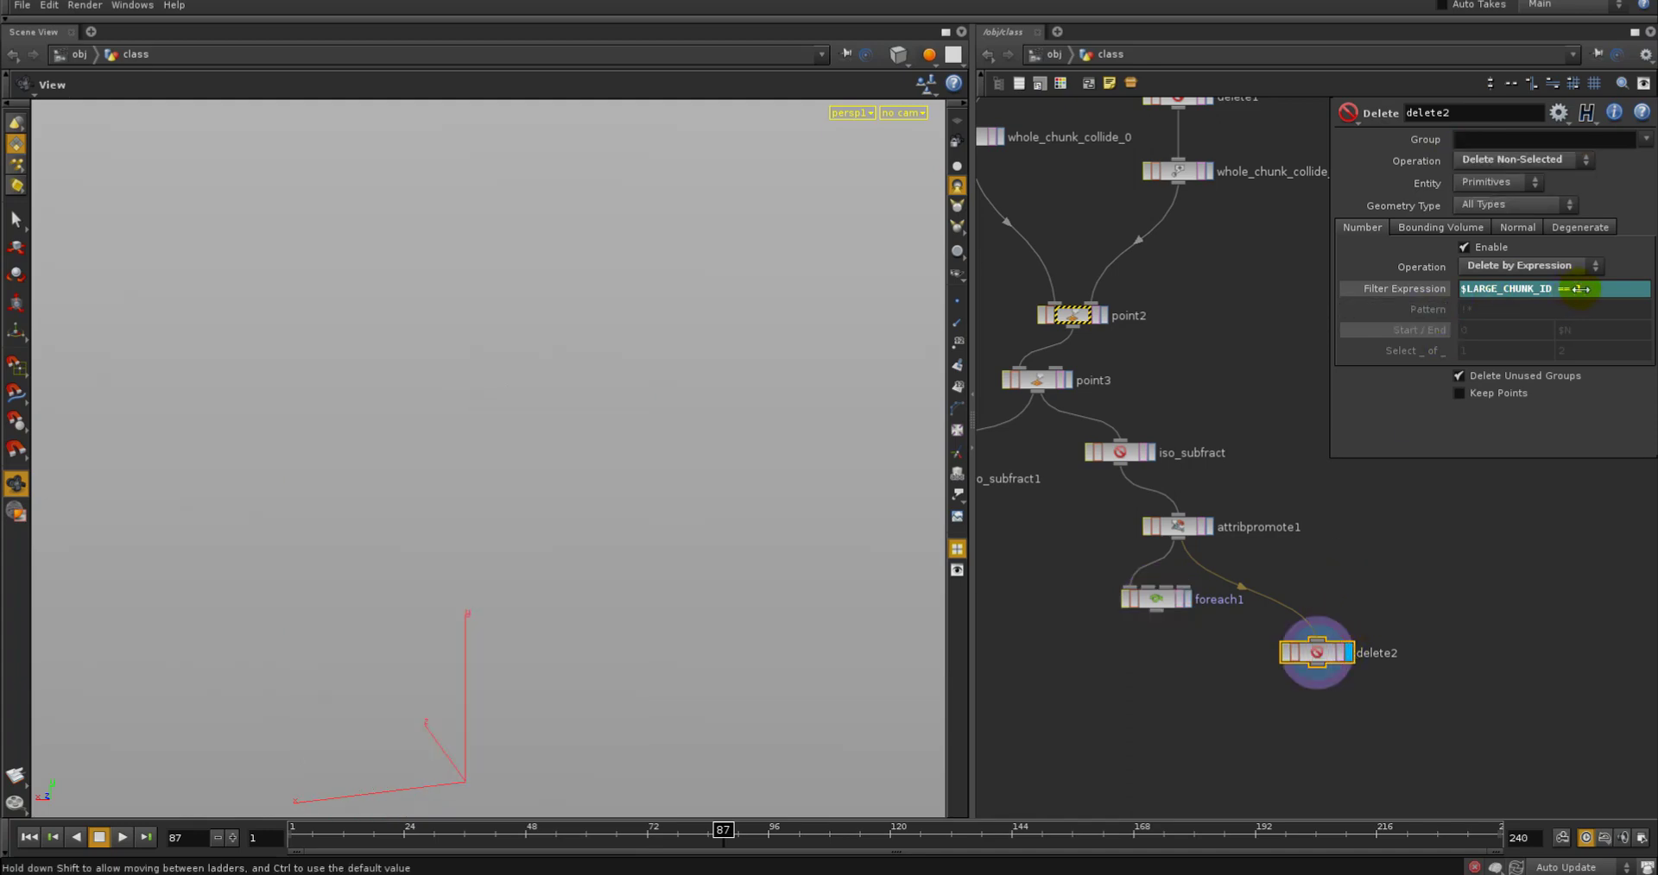
middle_click_drag(1568, 299, 142, 266)
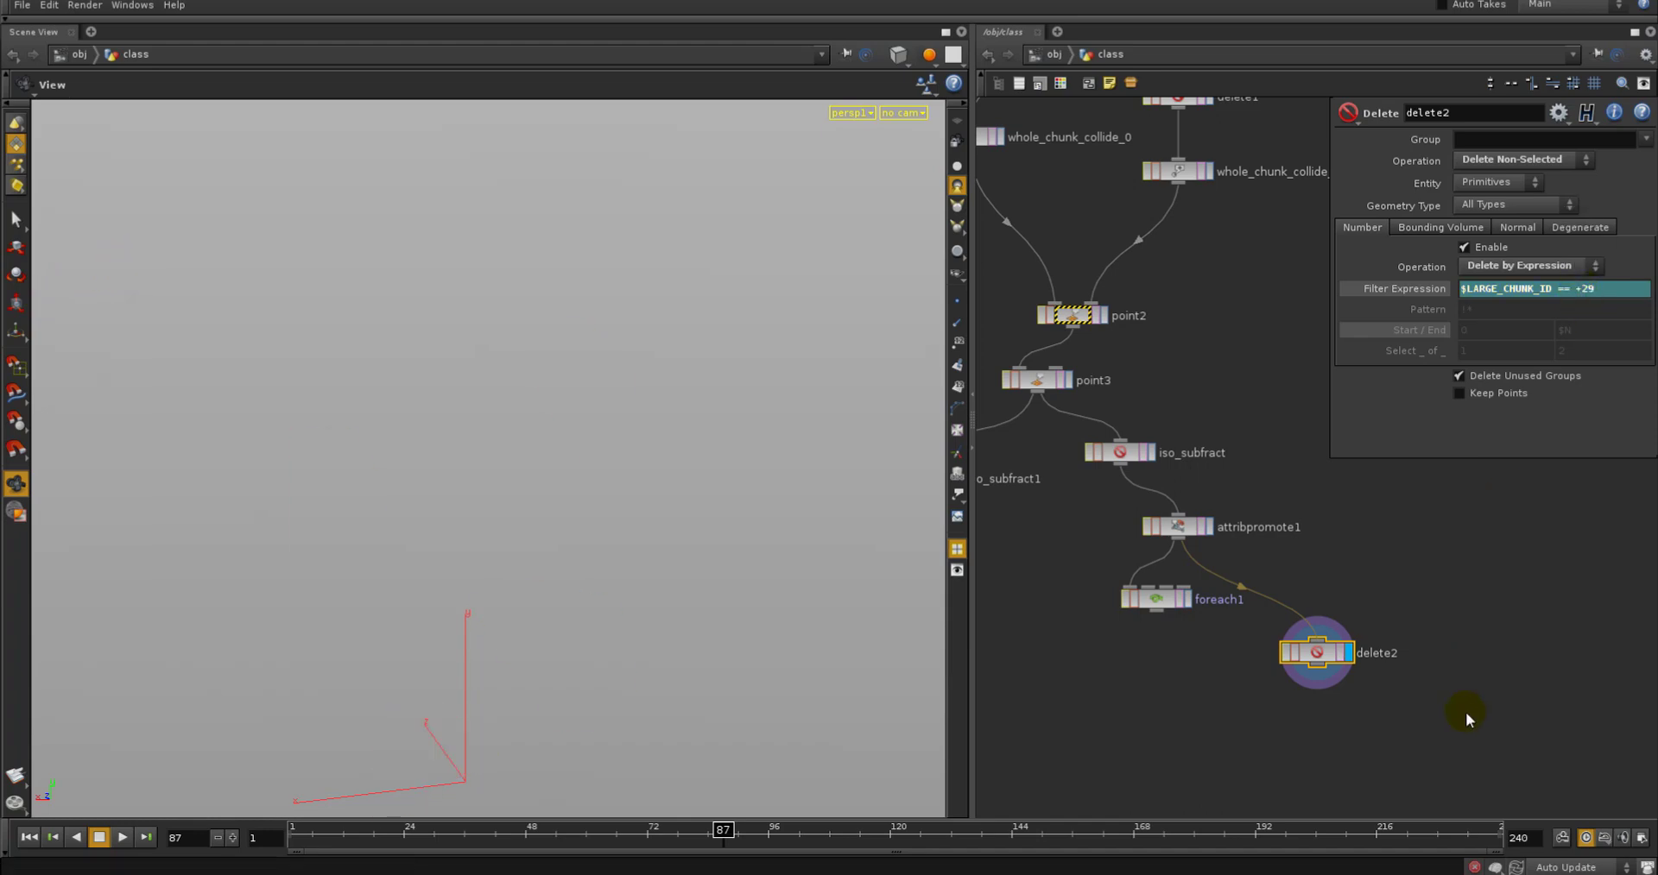
key("Delete")
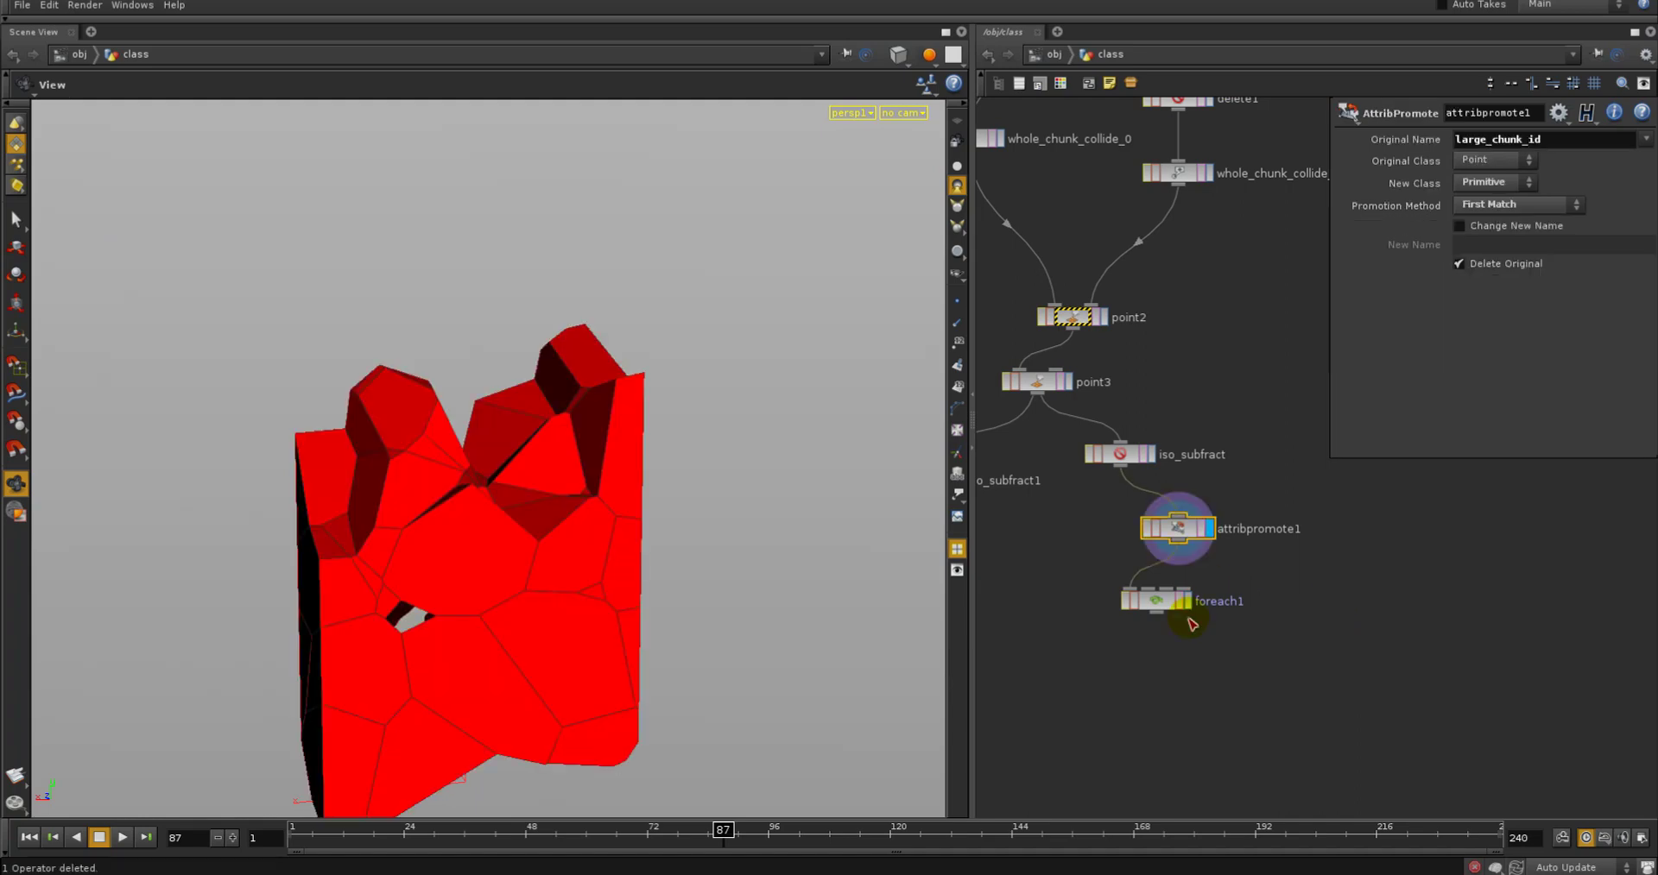
Check that foreach1 and attribpromote1 use the same attribute name, and examine the each1 node inside foreach1
left_click_drag(1178, 606, 1223, 597)
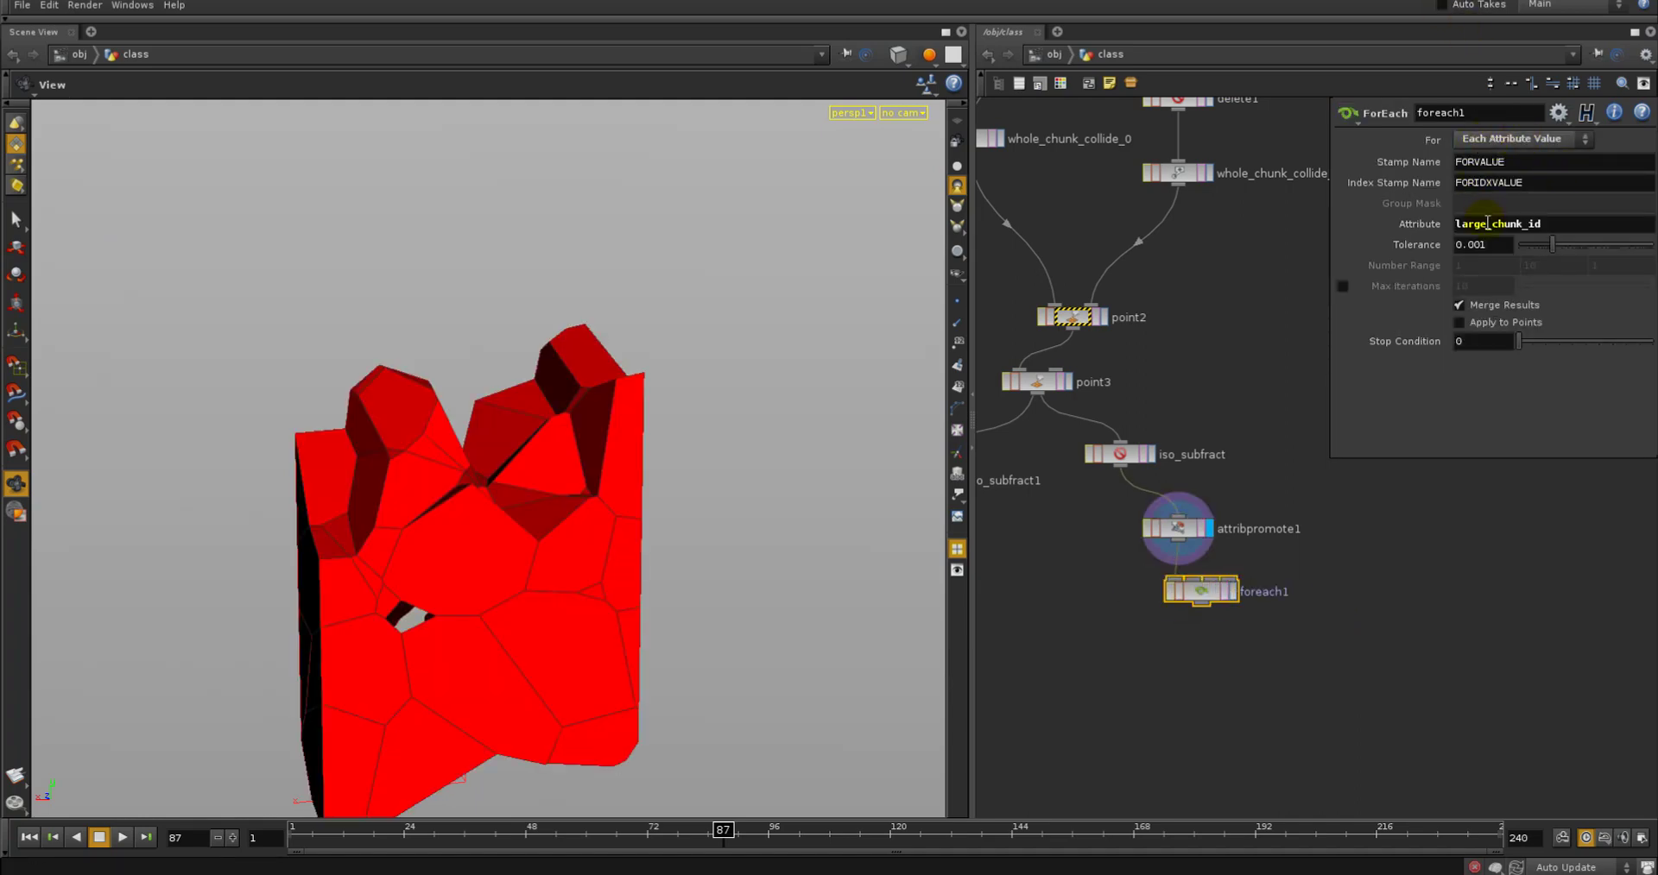
double_click(1486, 225)
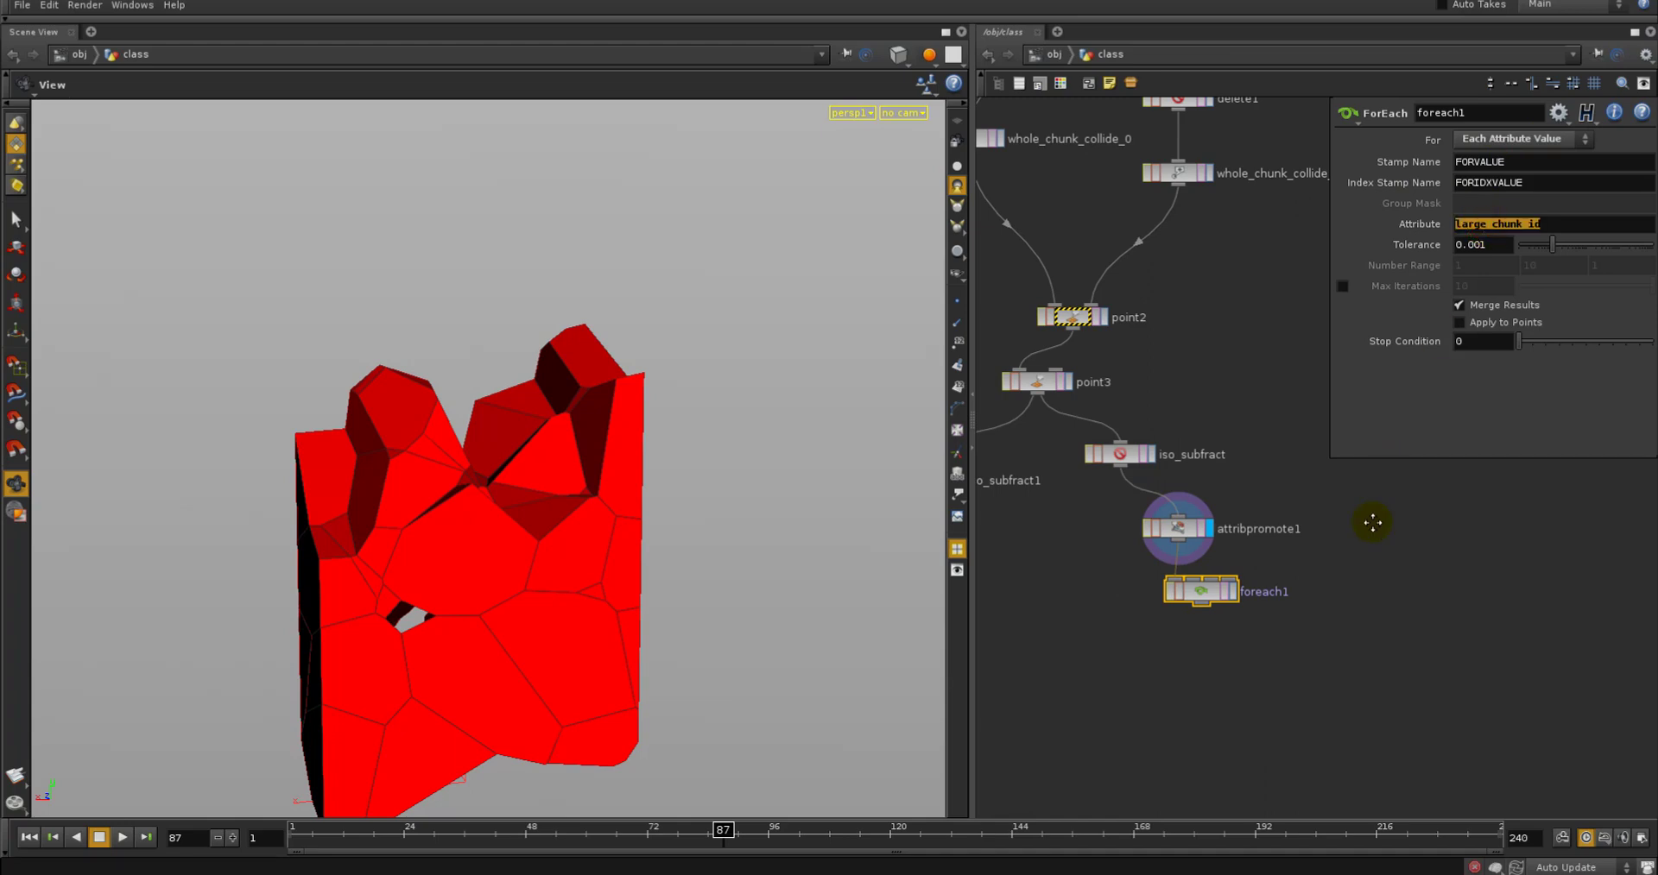
middle_click_drag(1372, 522, 1366, 512)
left_click(1179, 522)
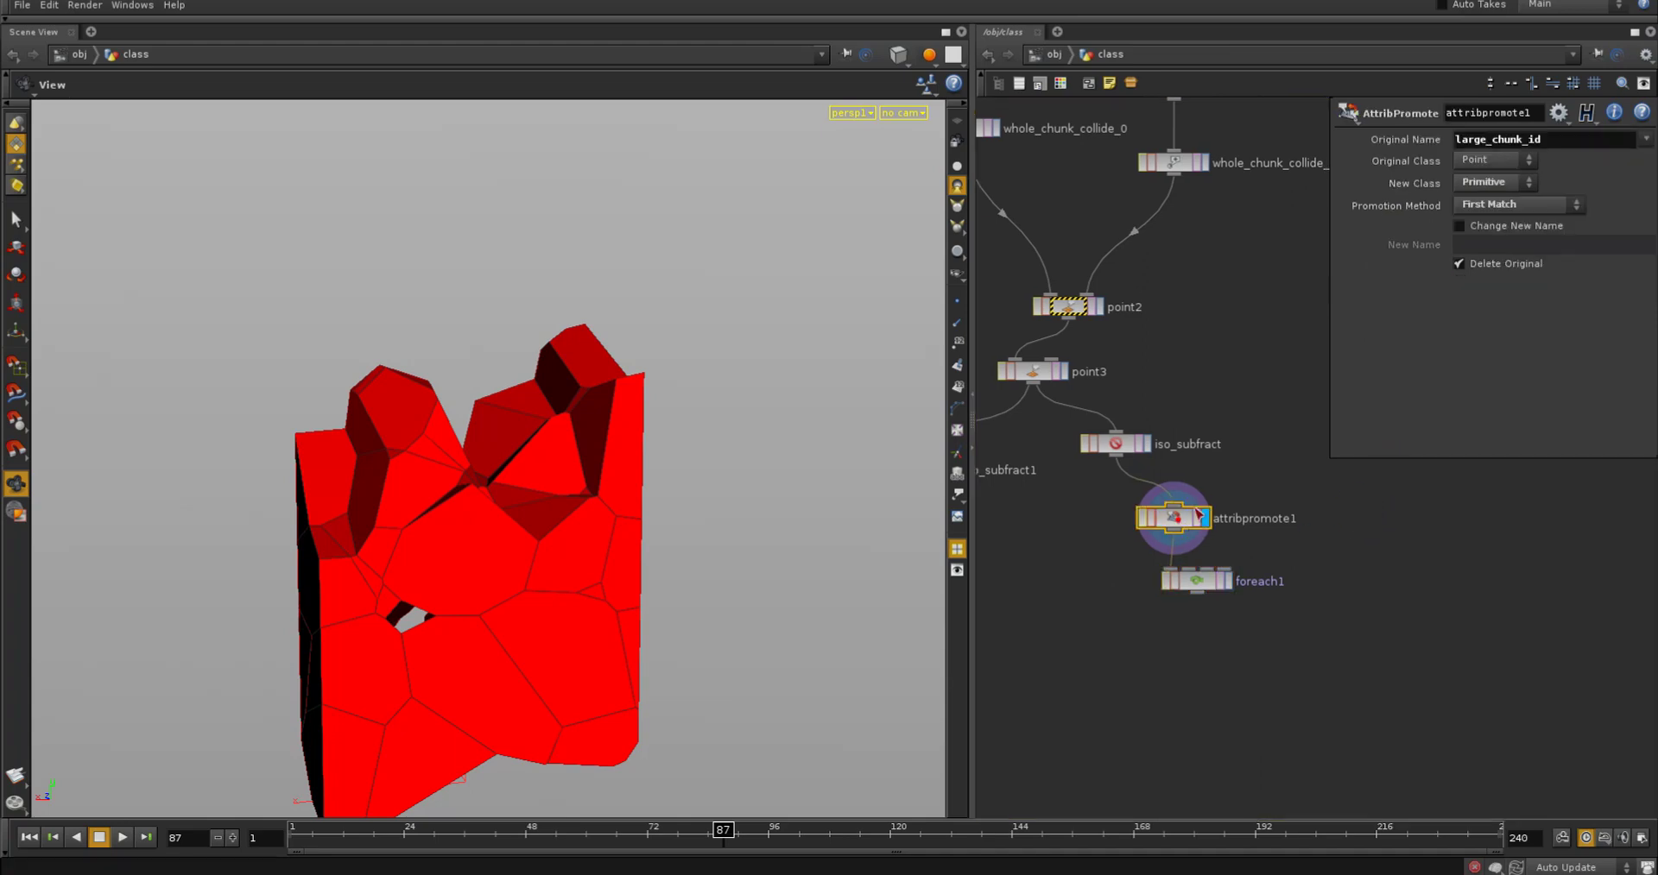
double_click(1482, 141)
double_click(1196, 587)
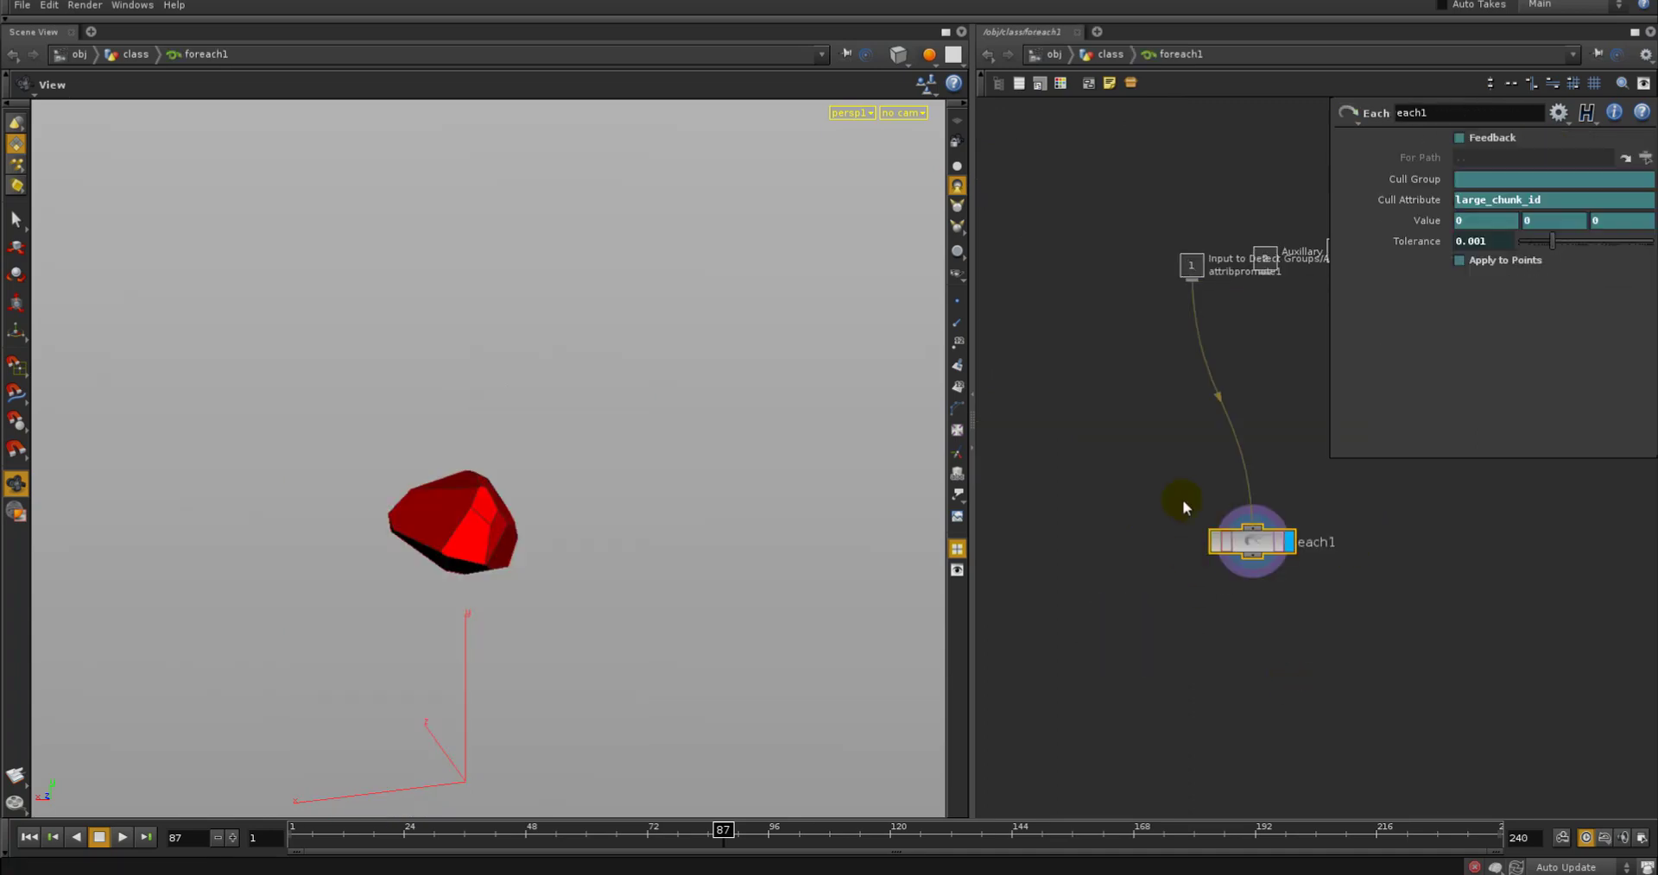
left_click(1105, 55)
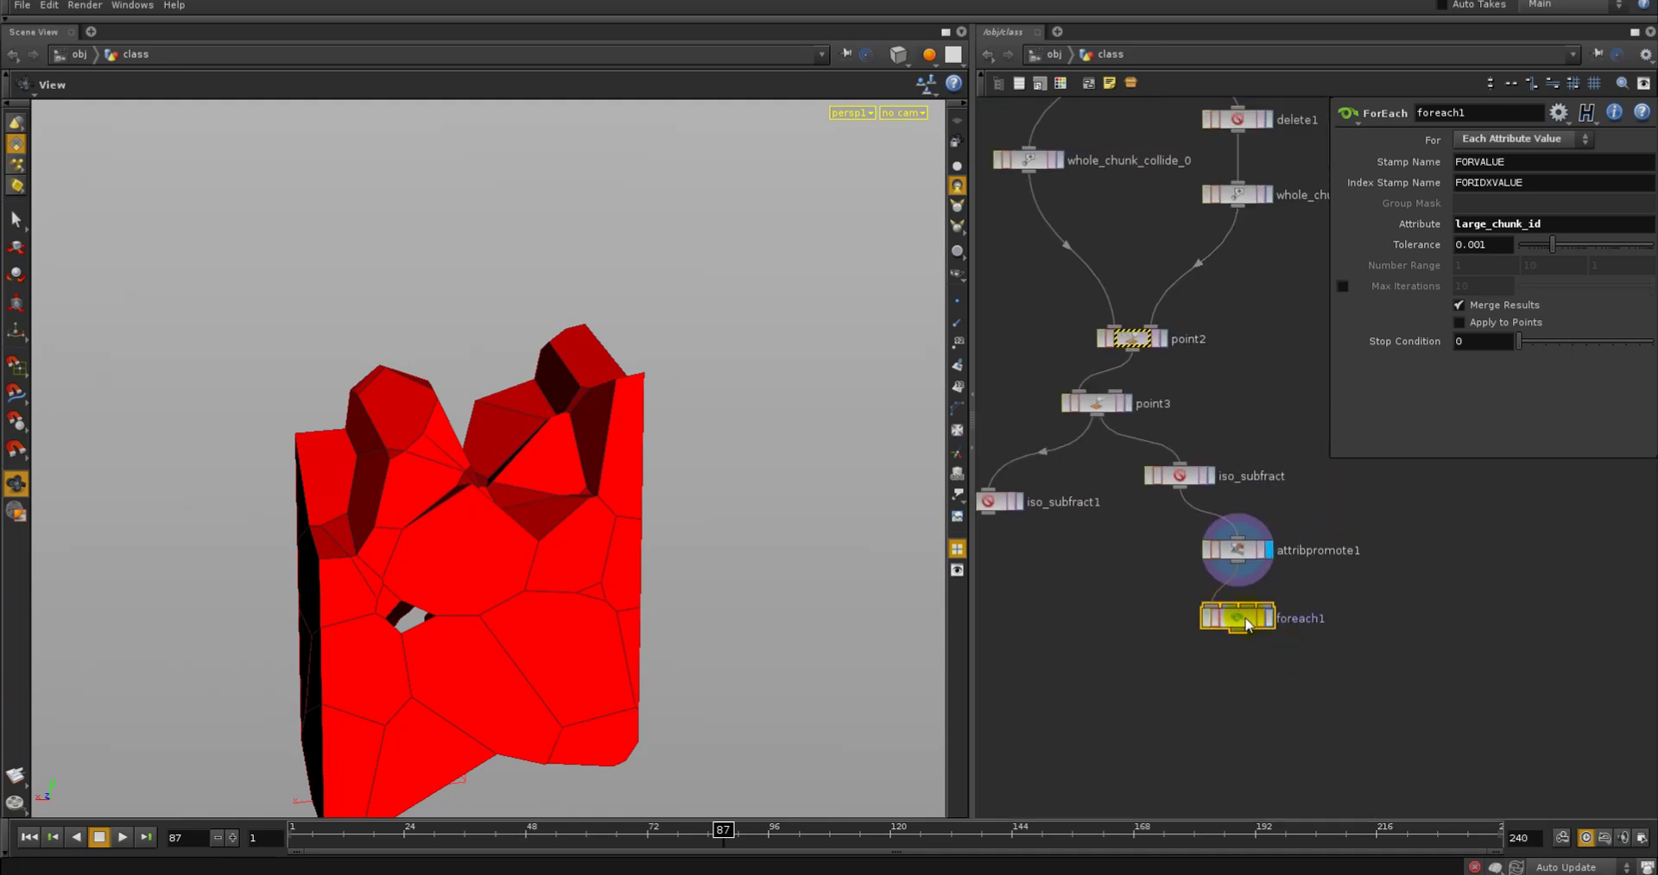
double_click(1245, 619)
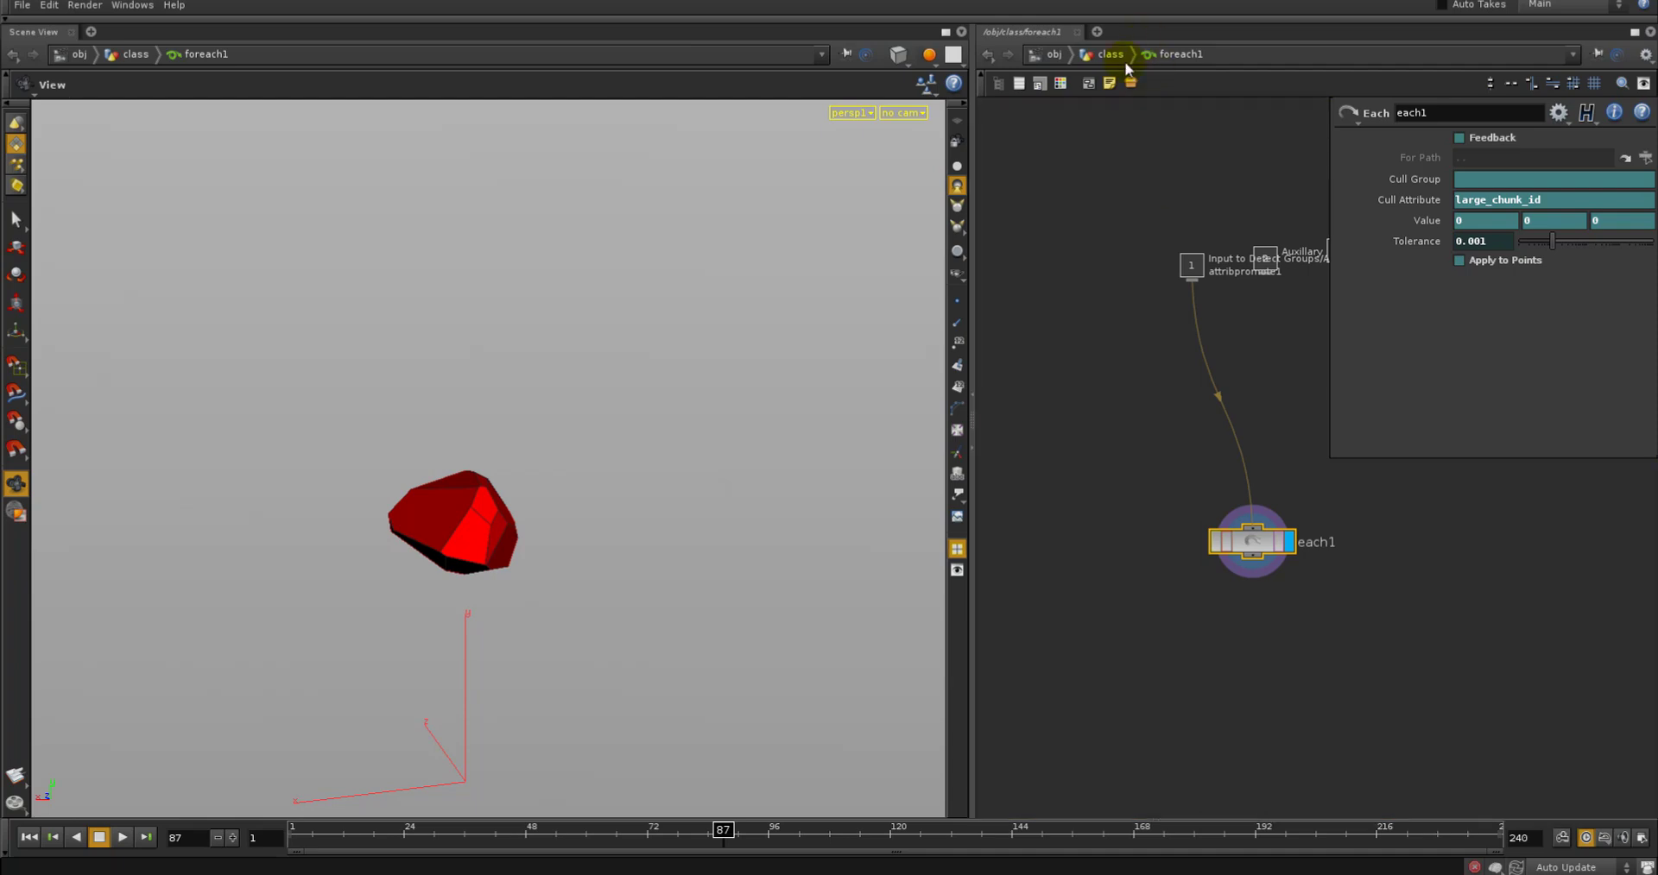
key("u")
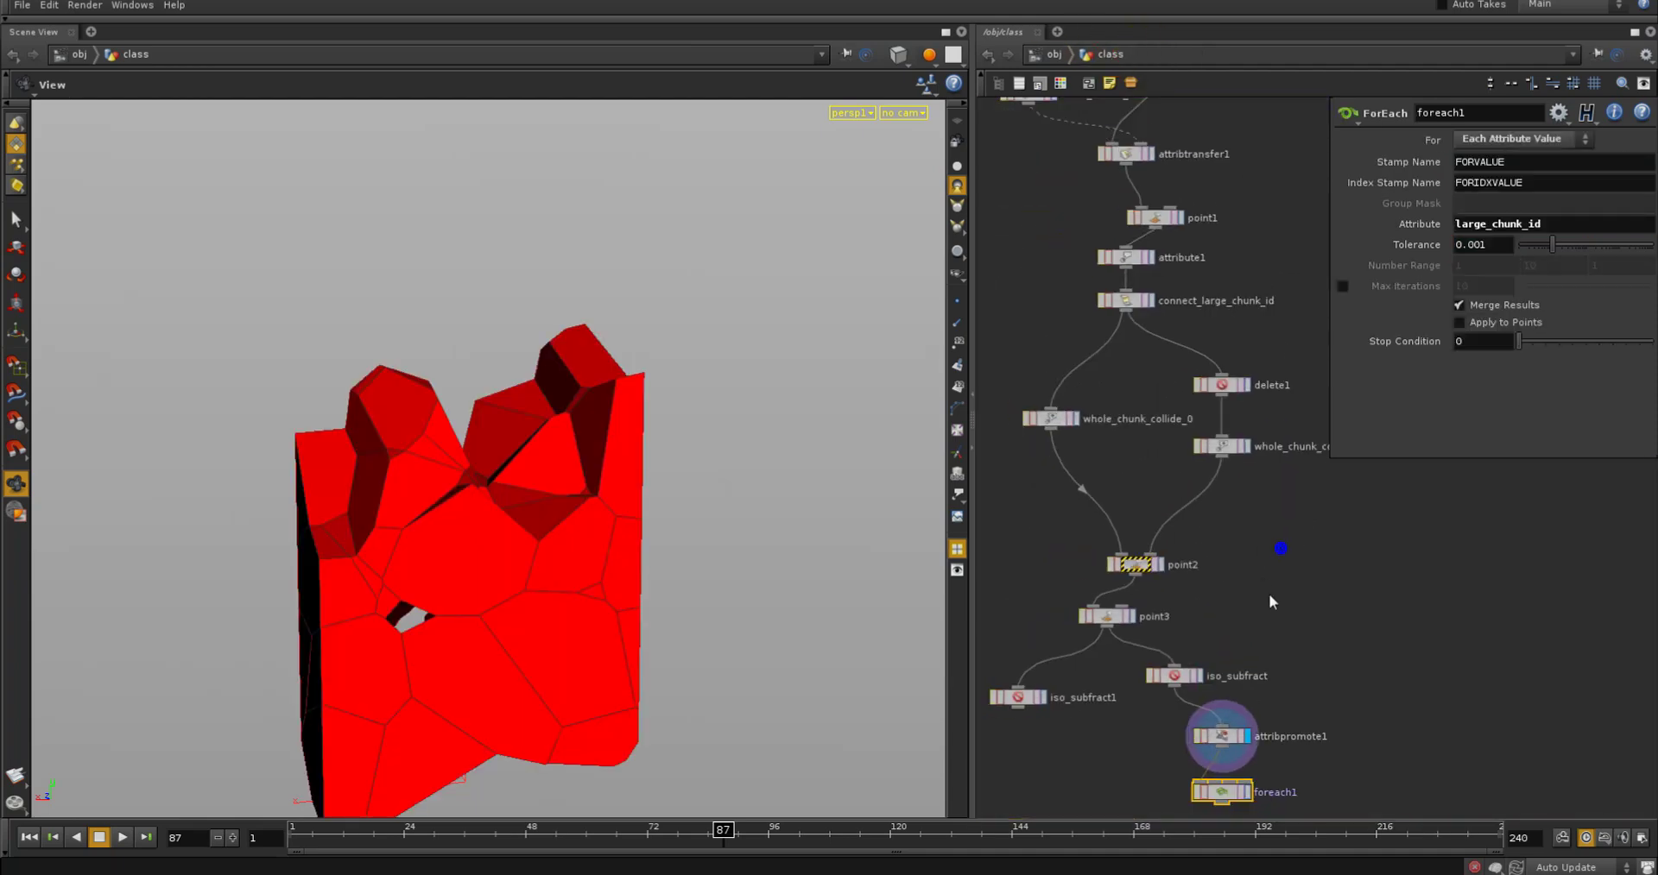
Collapse connect_large_chunk_id, delete1, both whole_chunk_collide nodes and point2 into a subnetwork and look inside it
left_click_drag(1278, 597, 1022, 289)
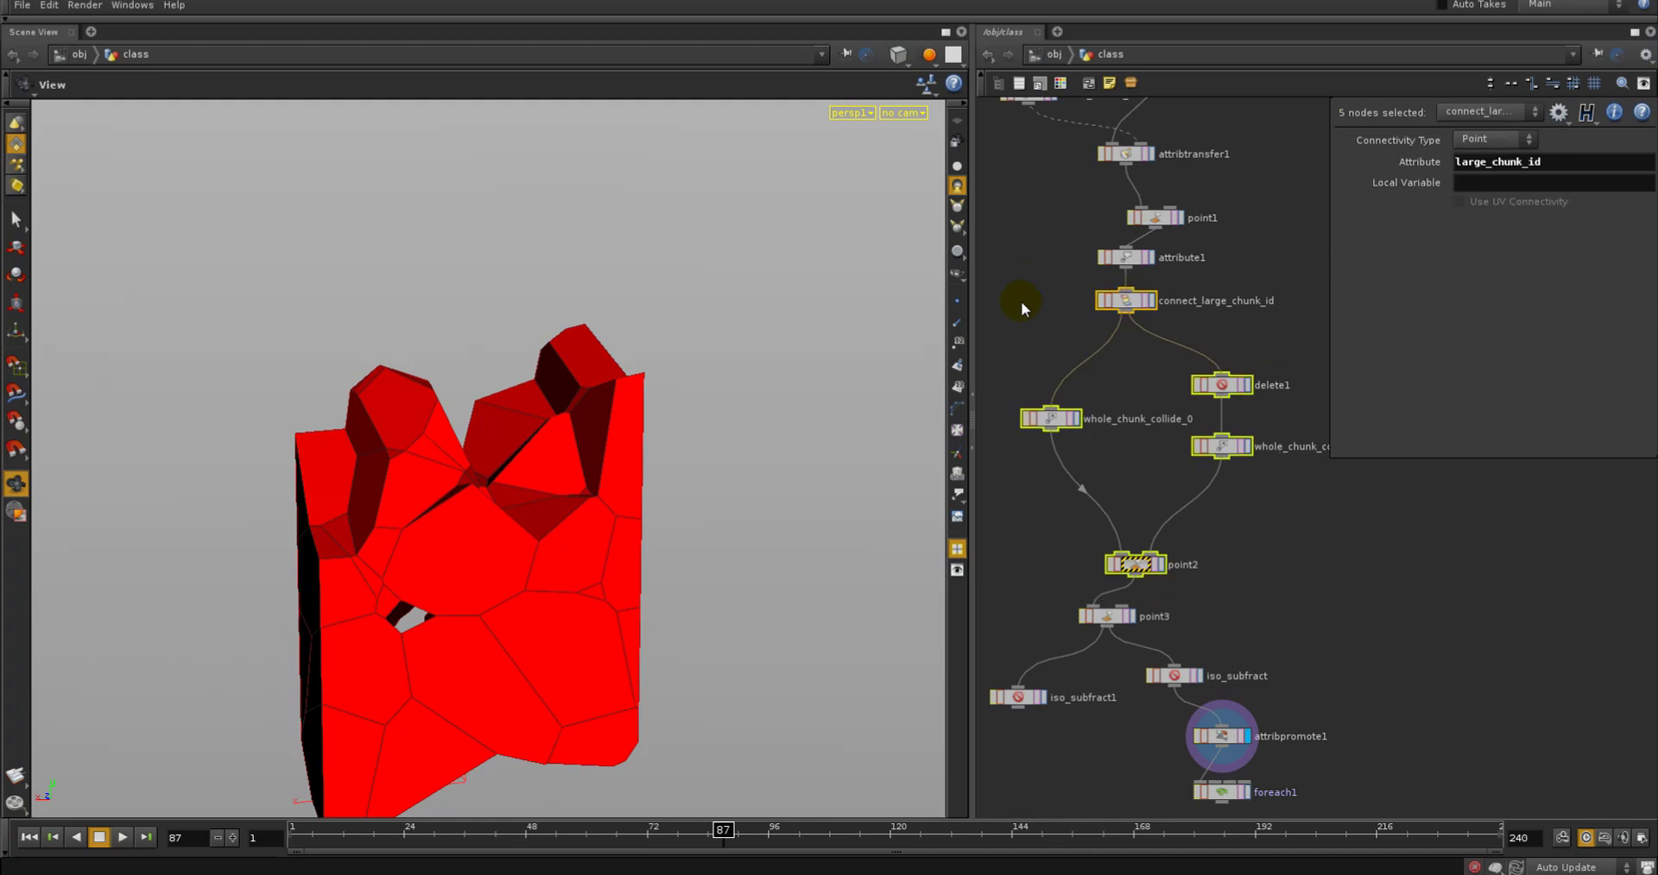
right_click(1020, 301)
left_click(1106, 486)
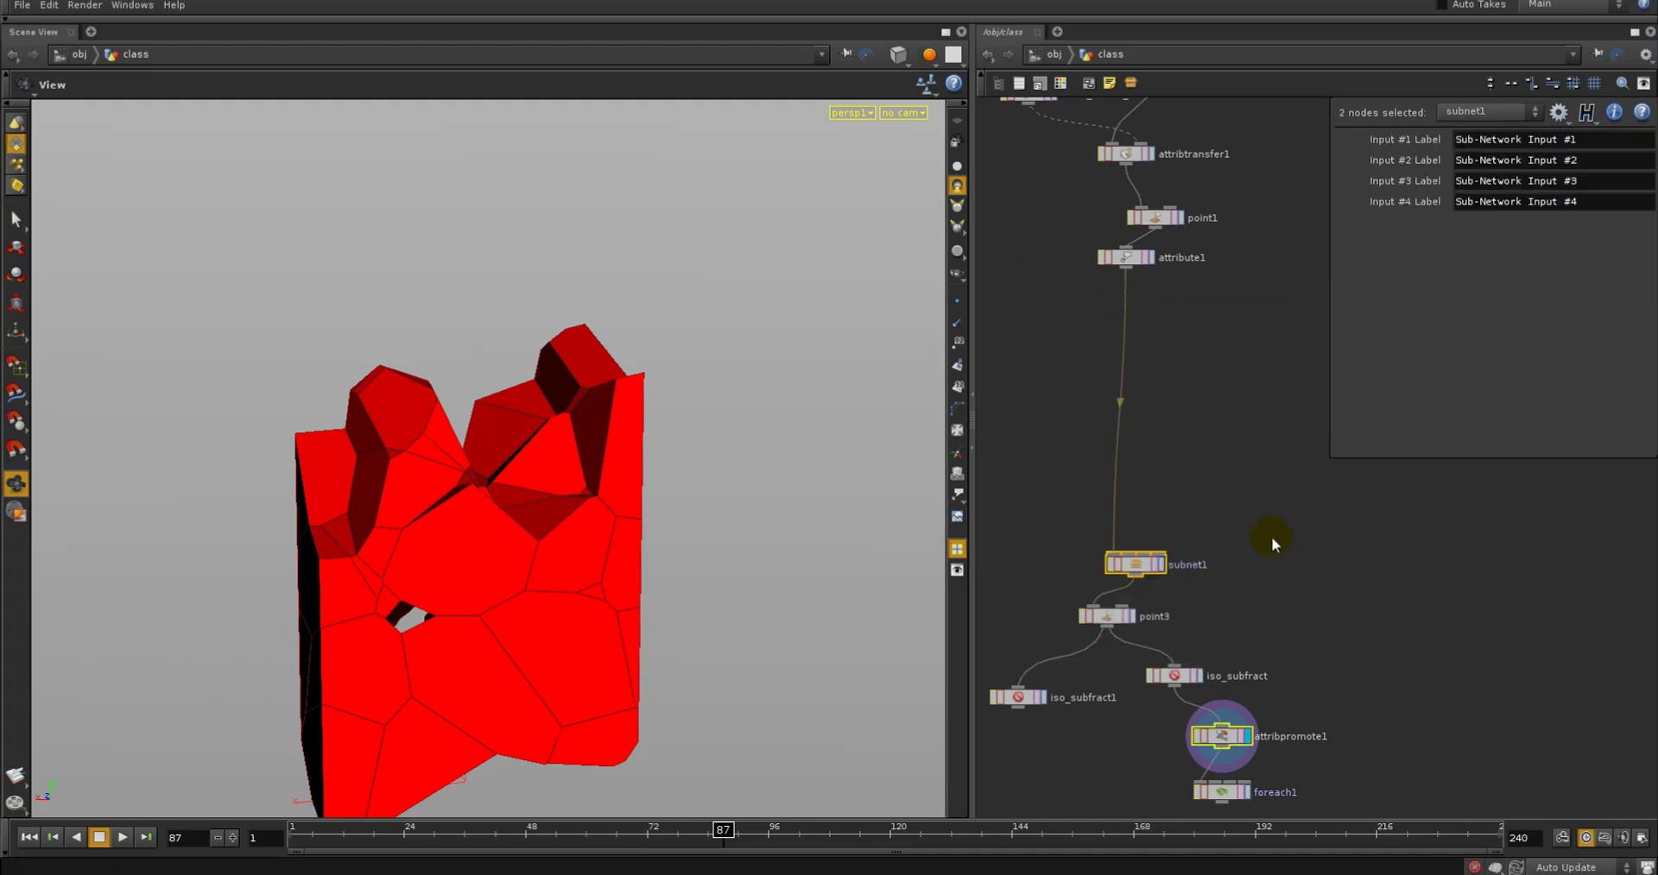
left_click_drag(1139, 562, 1178, 449)
double_click(1174, 446)
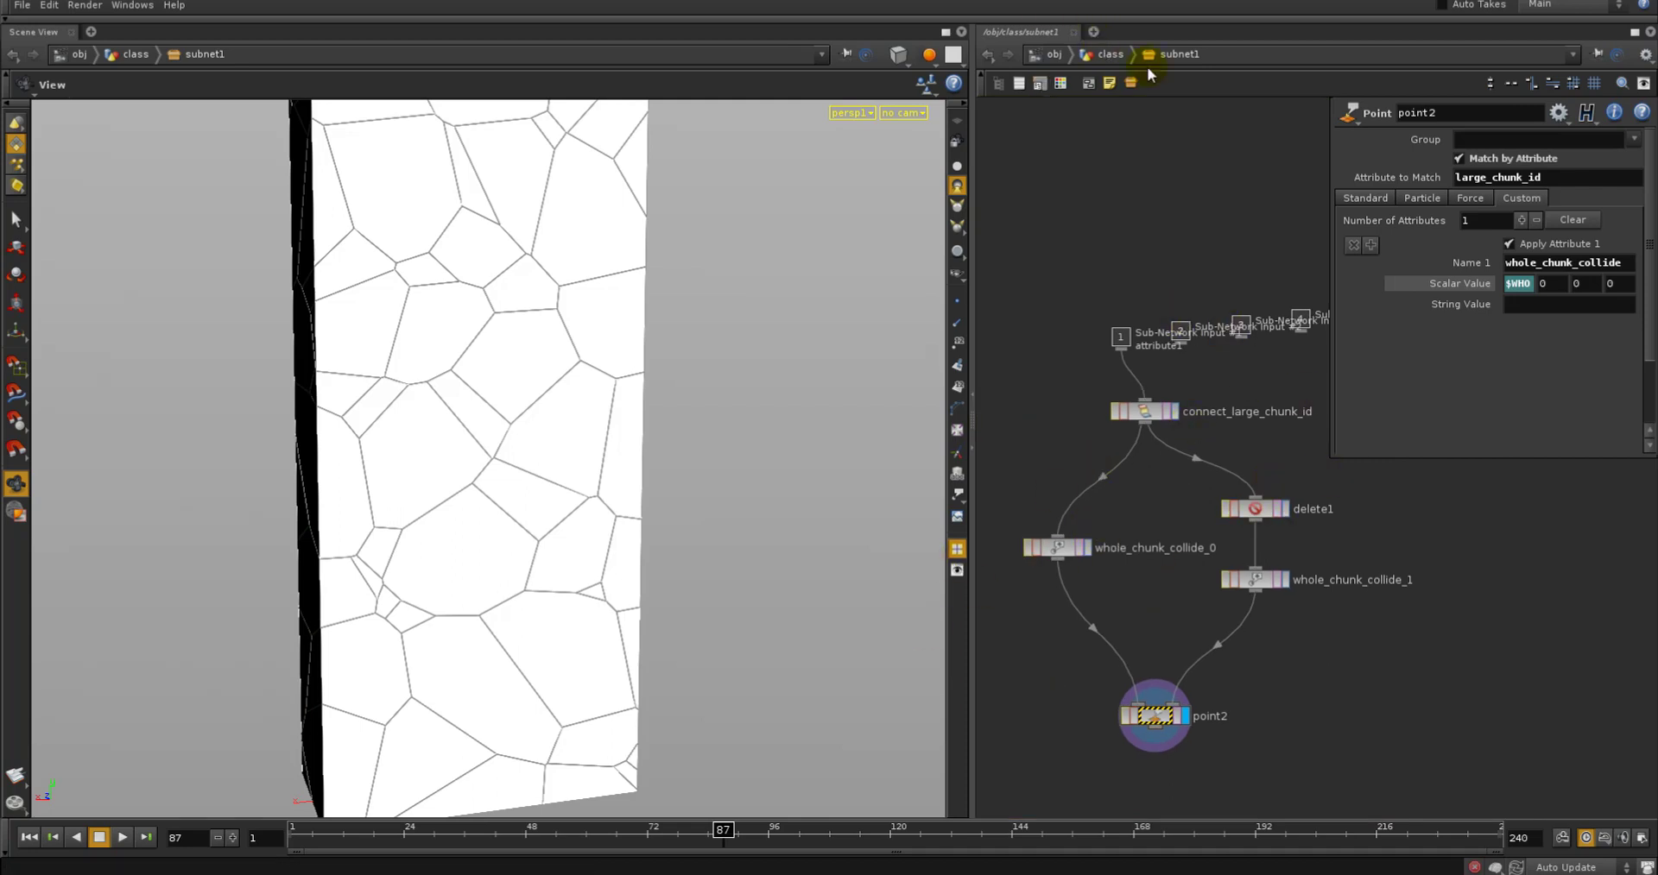
Return to the class network and undo the subnetwork collapse
left_click(1110, 54)
key("ctrl+z")
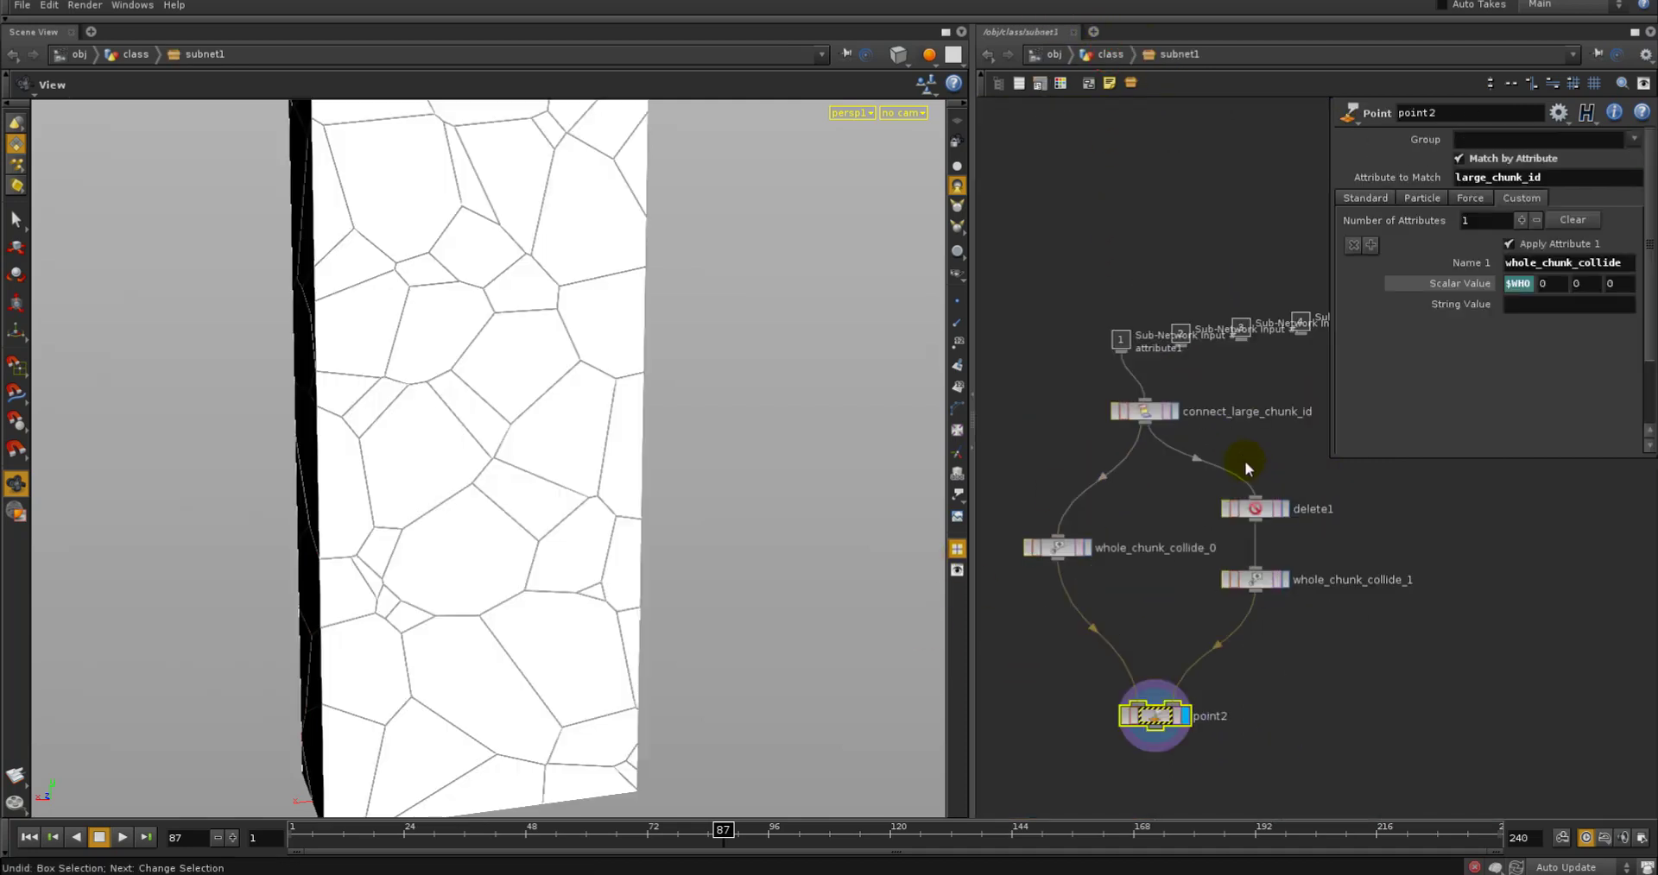
key("ctrl+z")
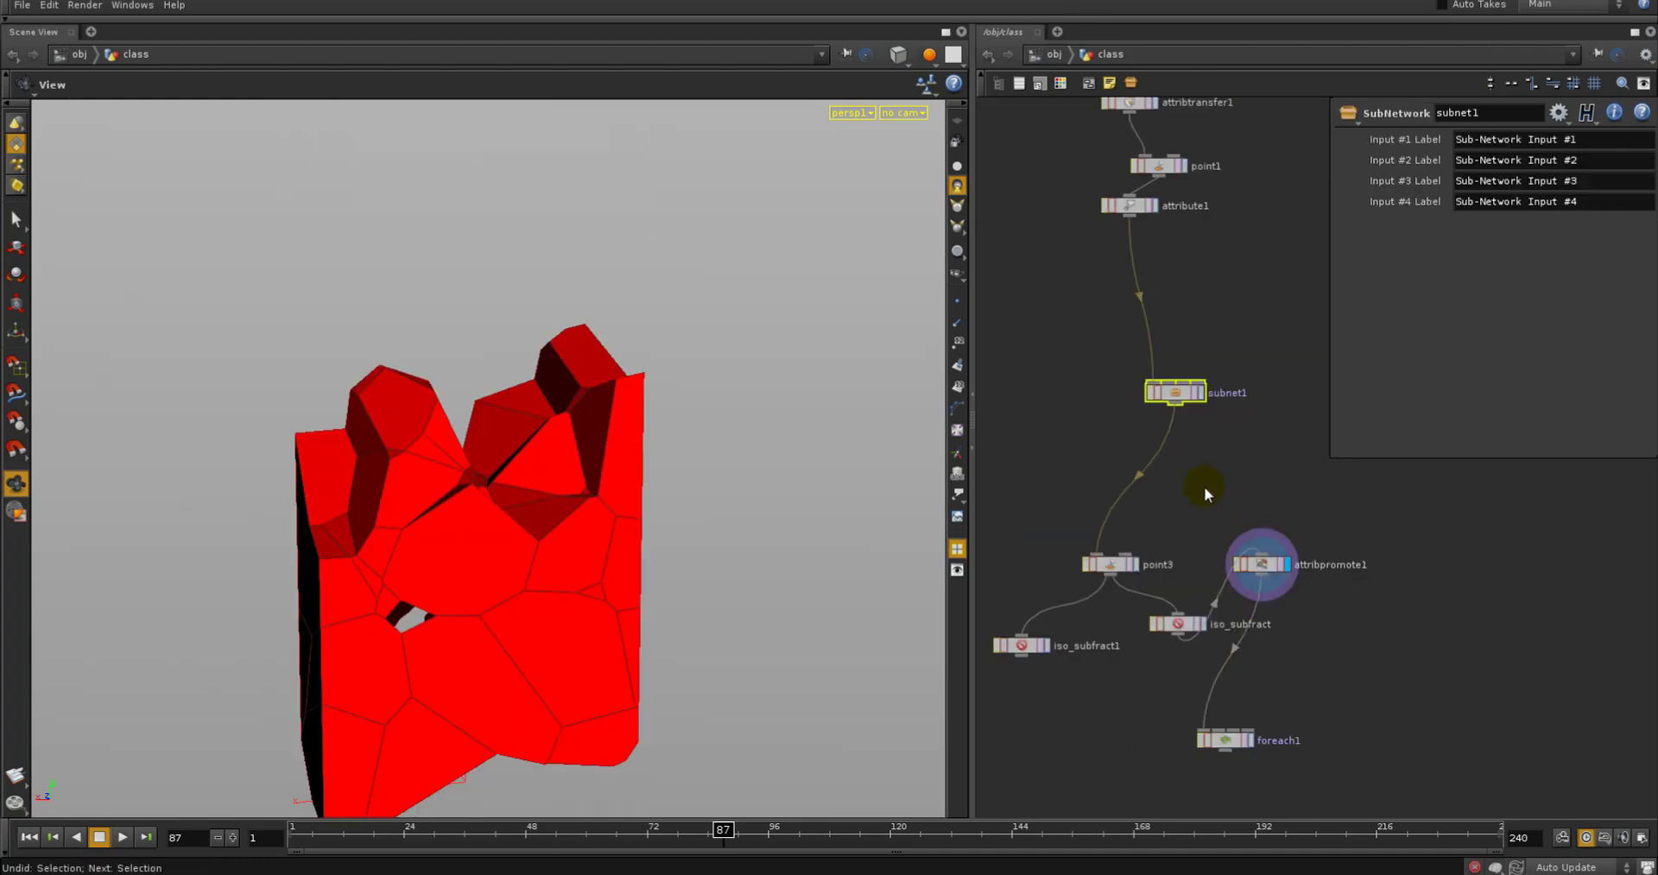
key("ctrl+z")
key("ctrl+z")
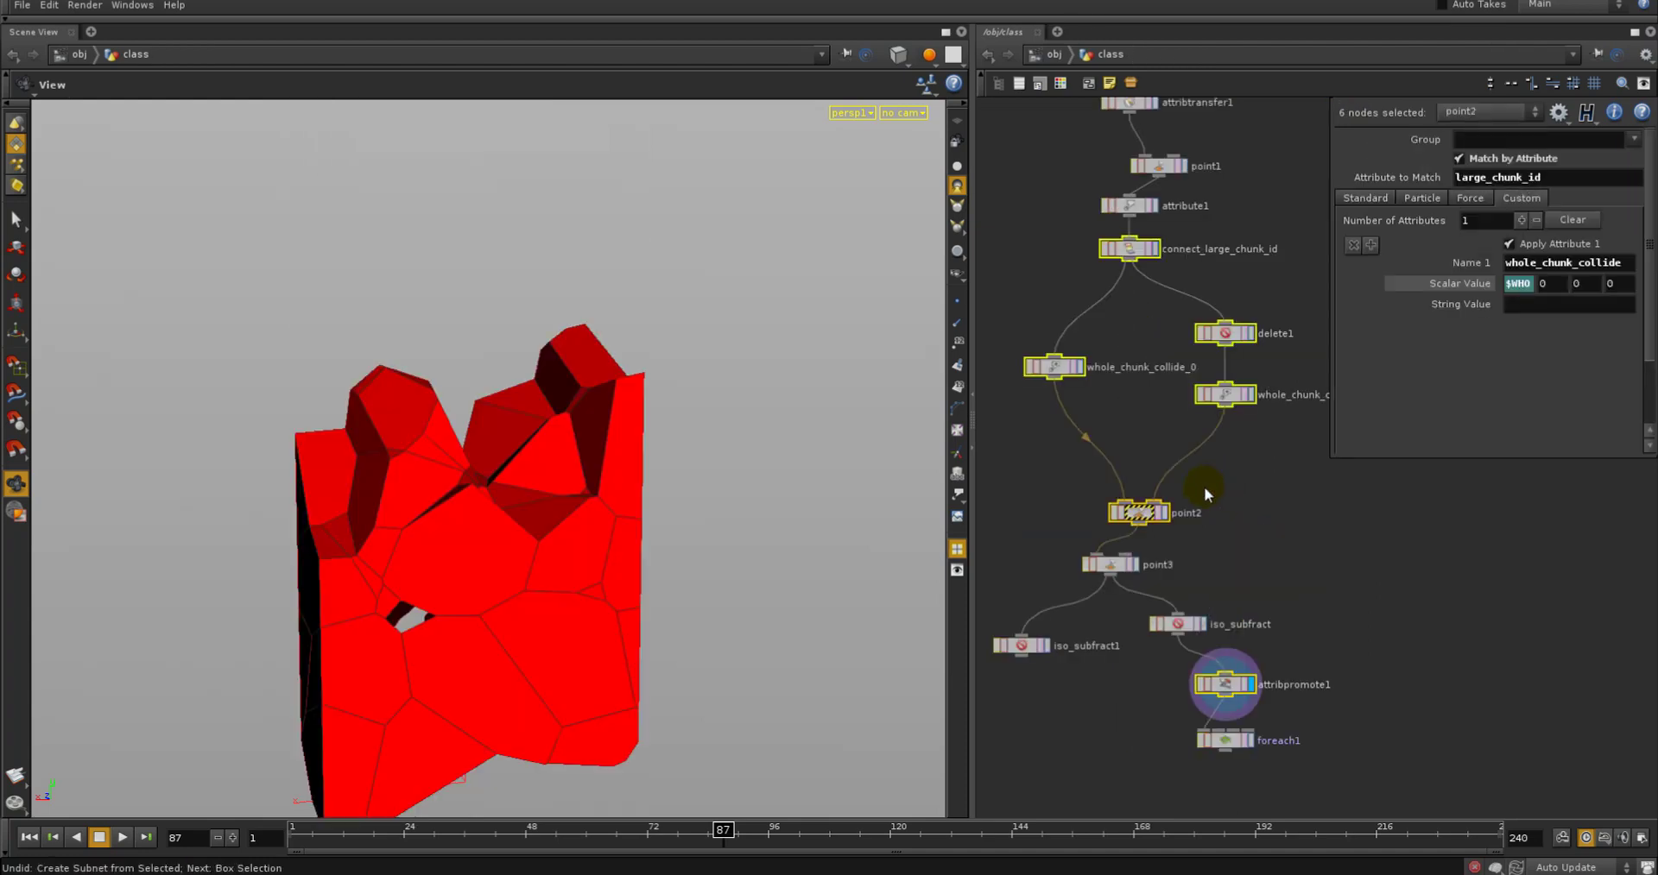
Display foreach1 and enter its inner network
left_click(1204, 661)
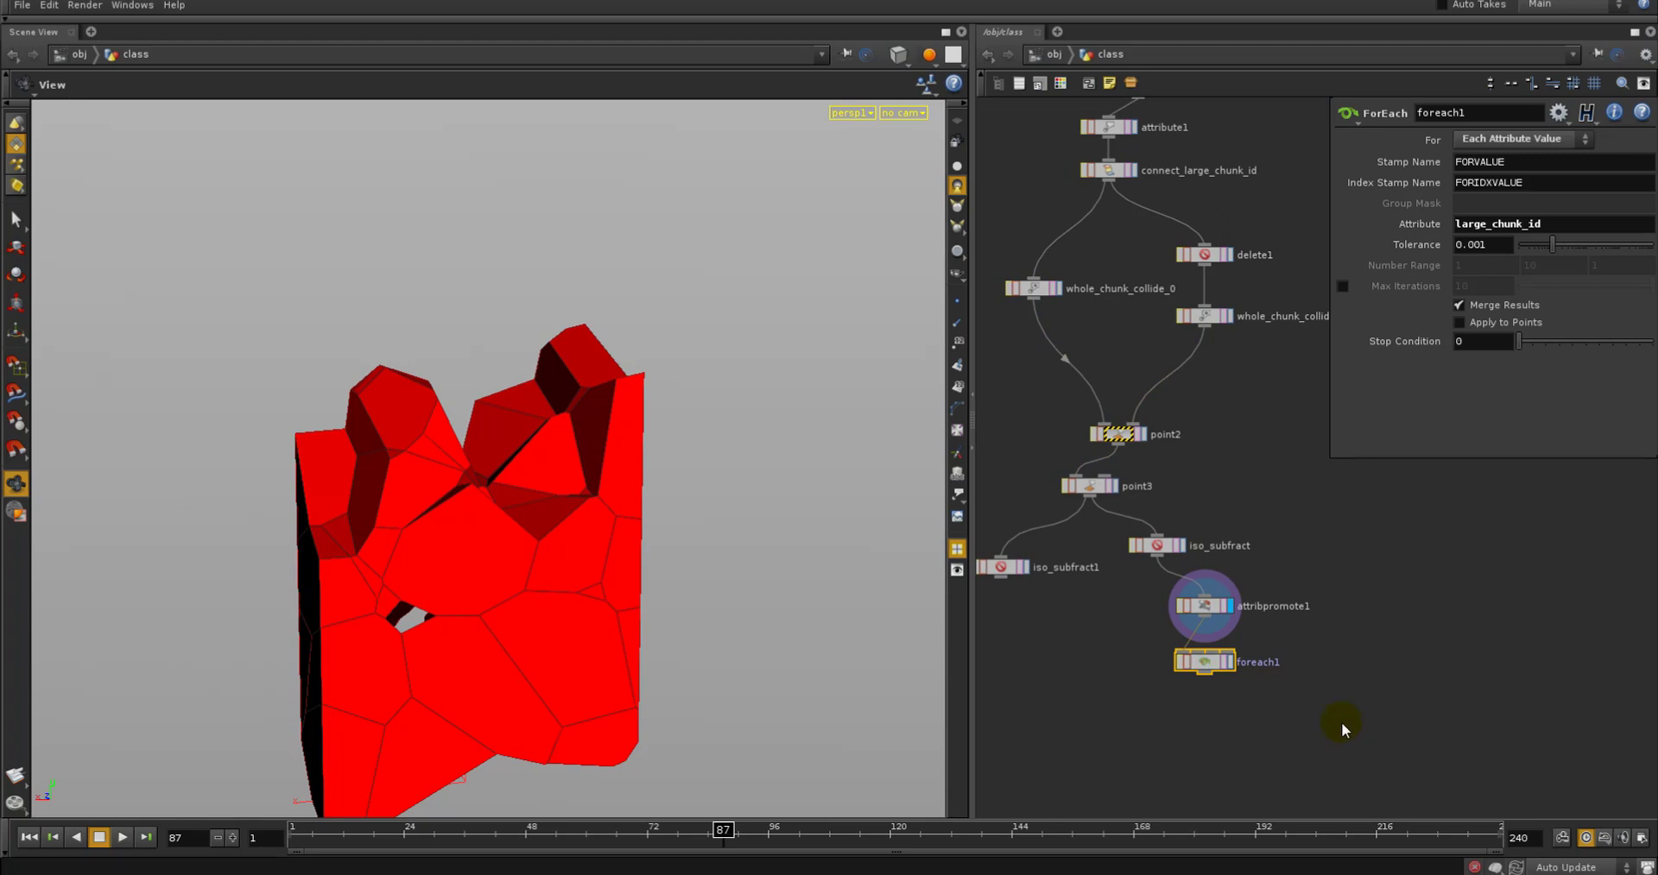
left_click(1228, 662)
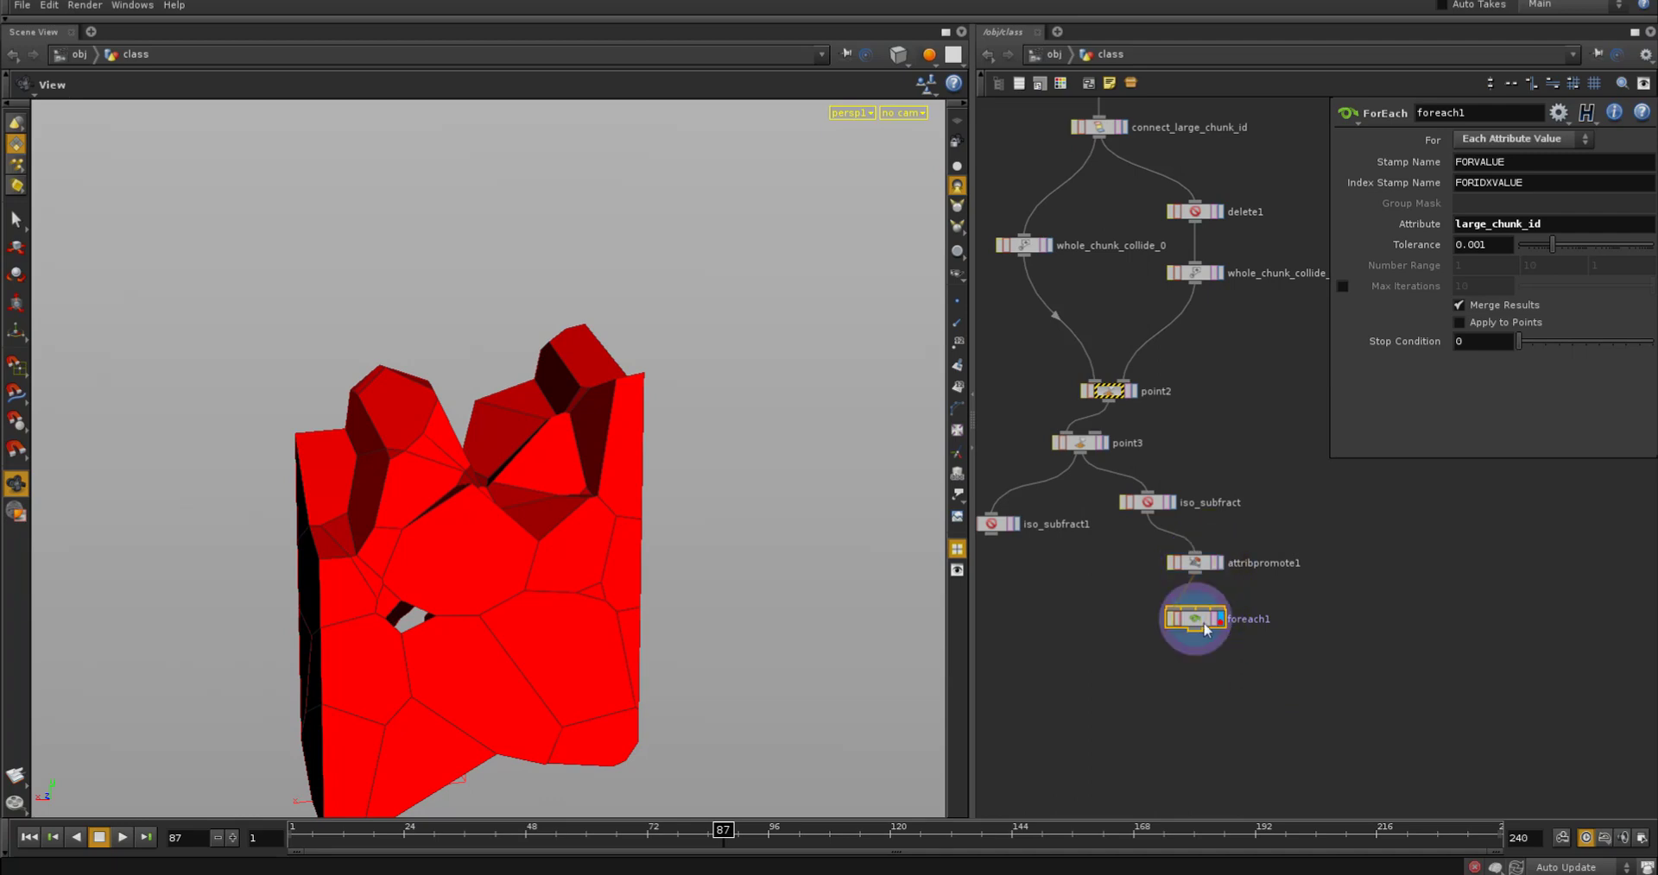
double_click(1134, 552)
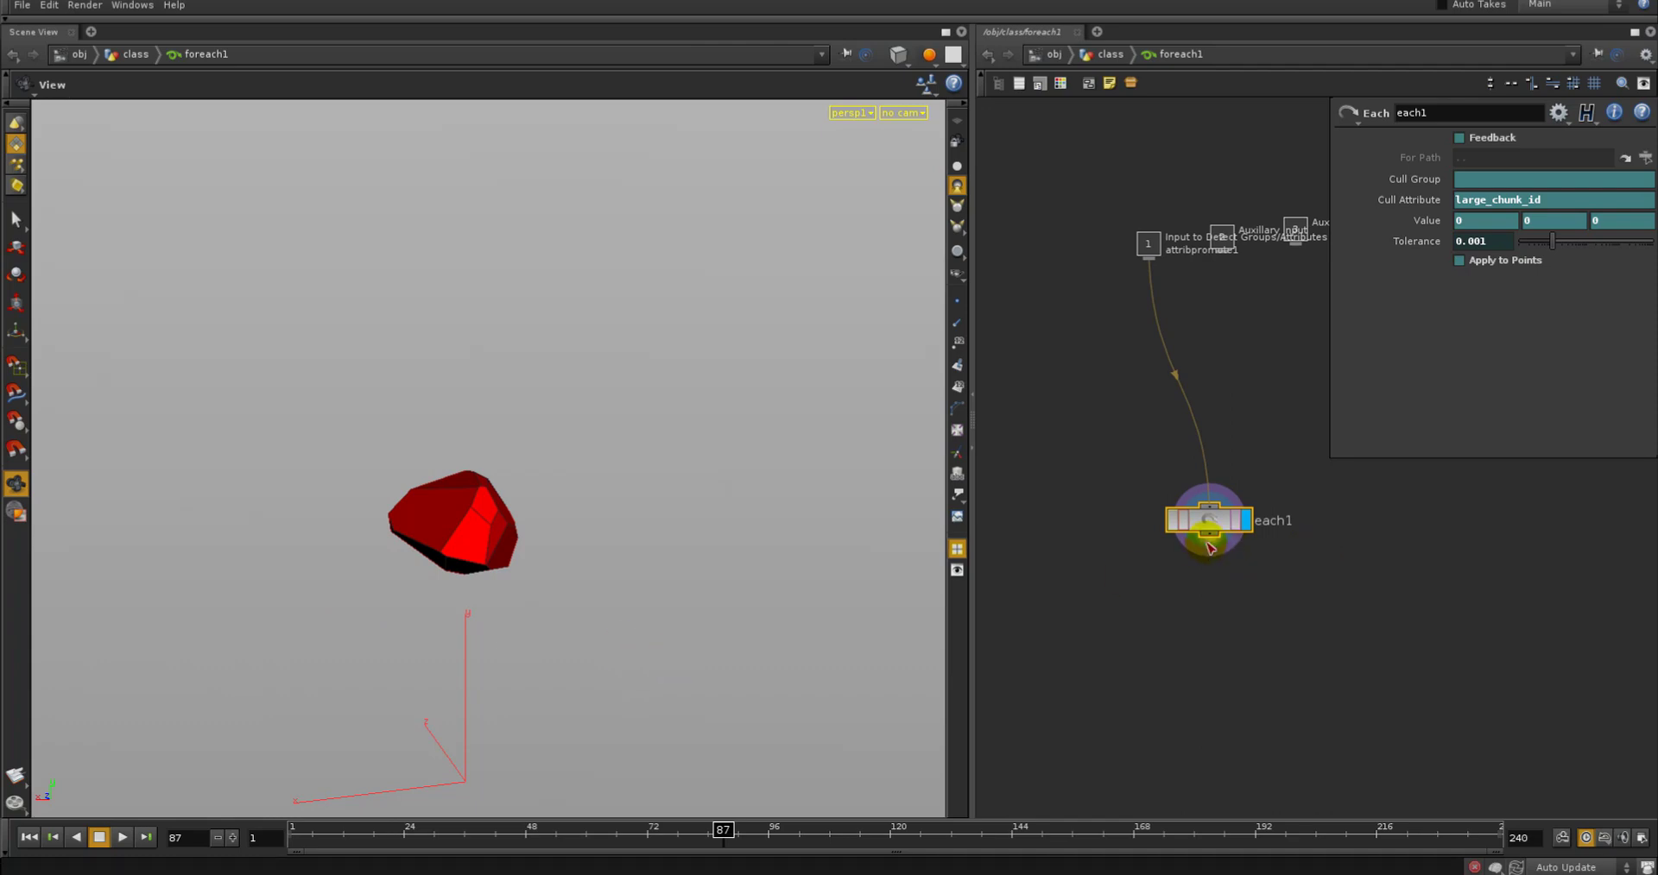
Add an IsoOffset node fed by each1 inside foreach1 and display it
key("Tab")
type("iso")
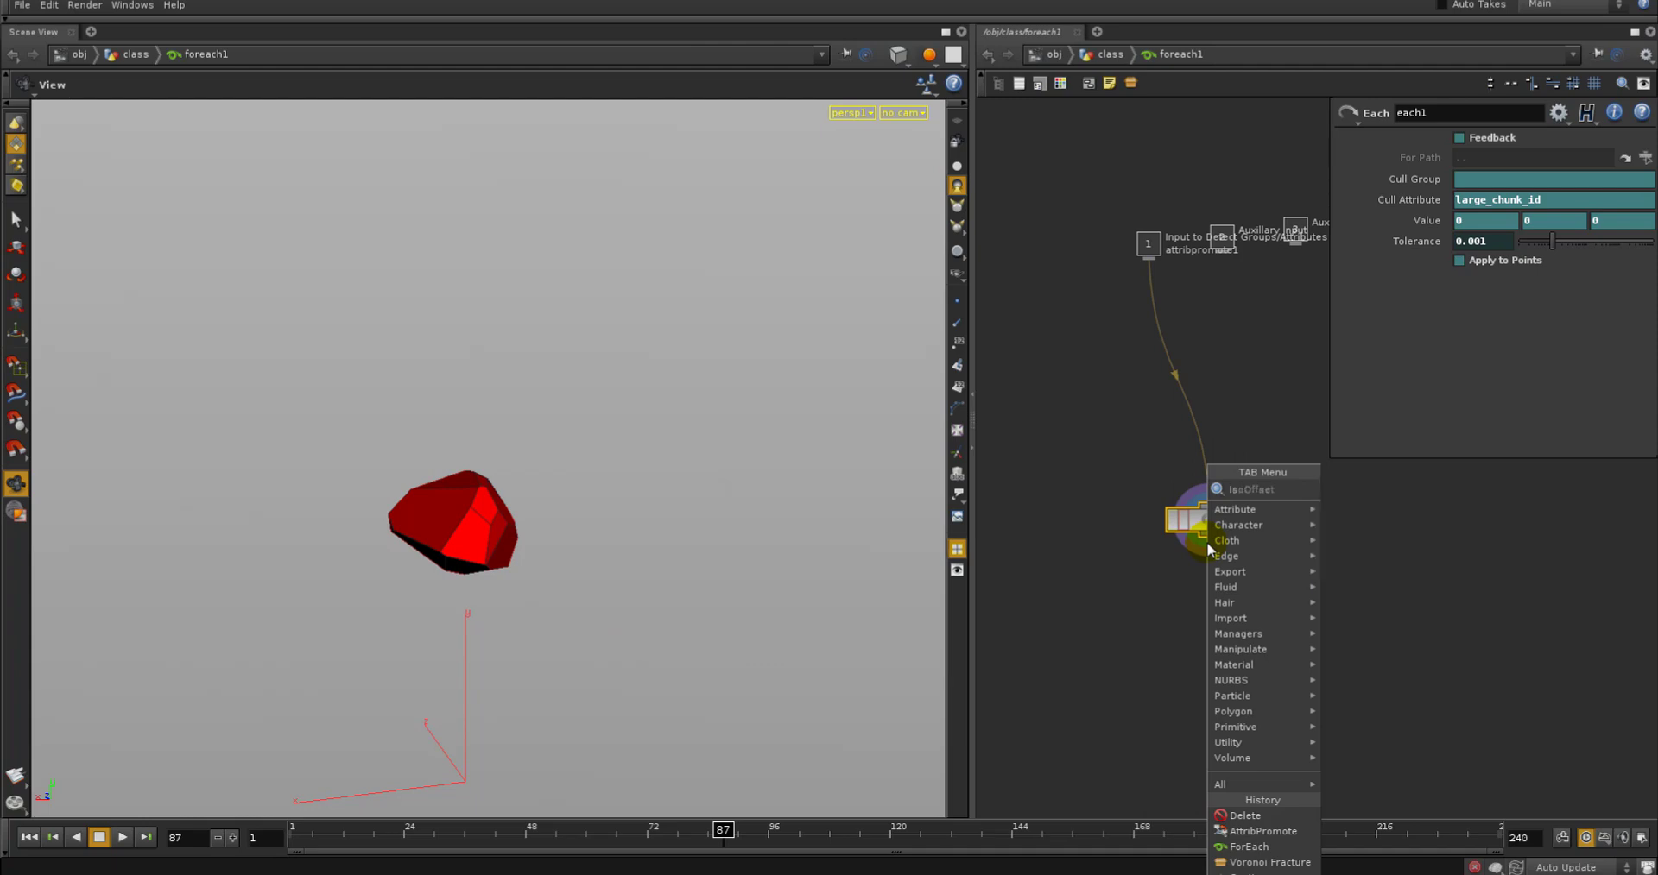
left_click(1365, 487)
left_click(1185, 655)
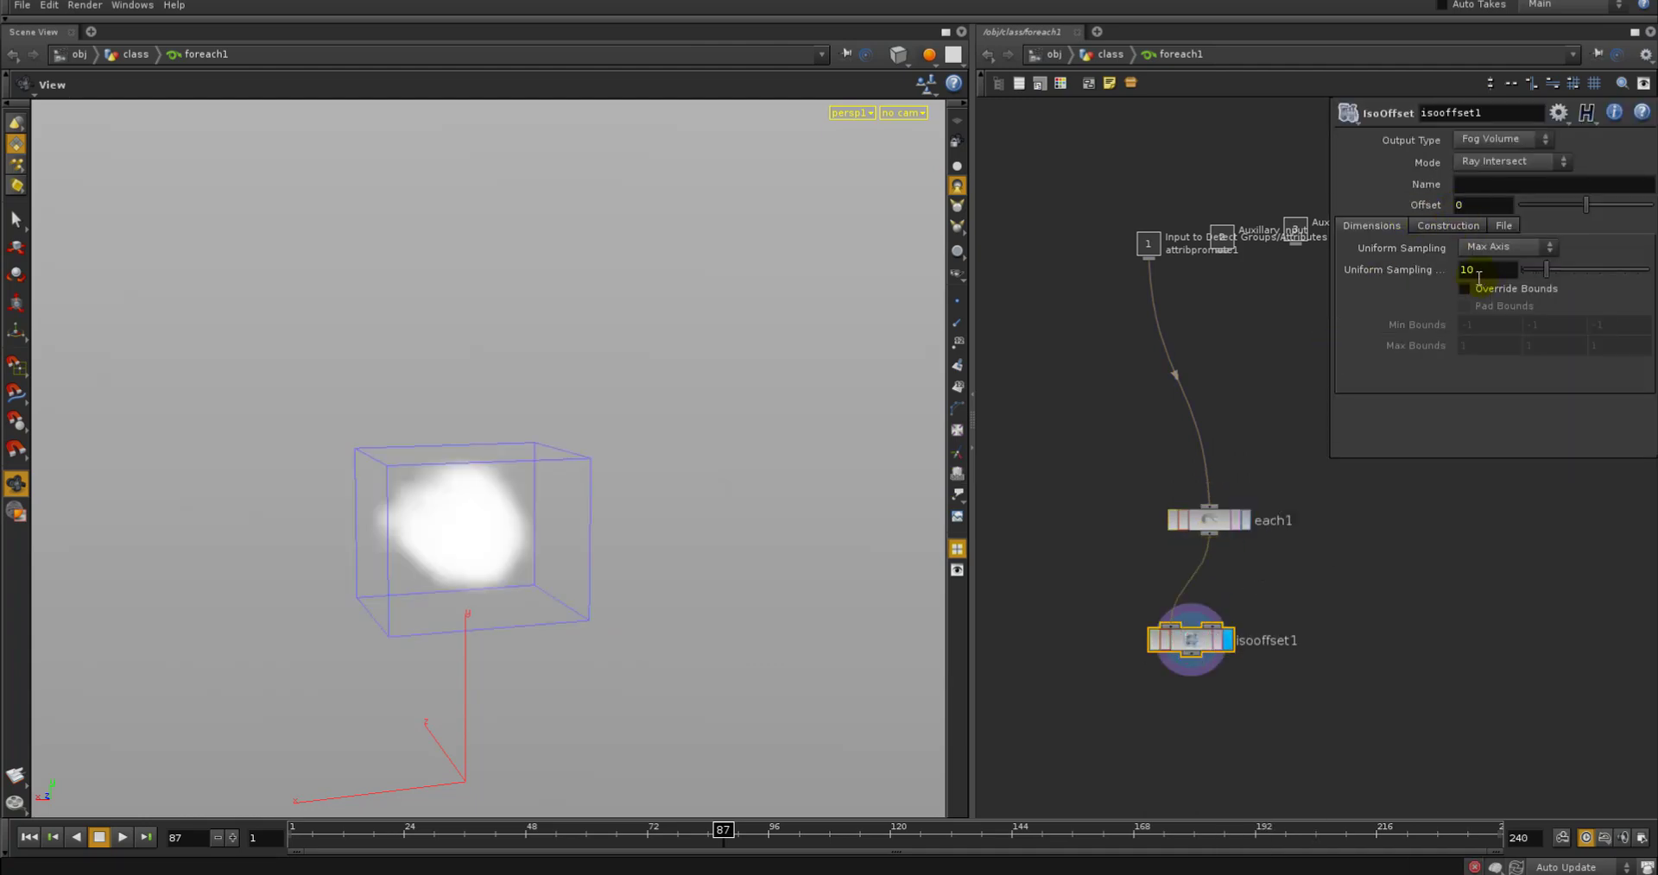
Set the uniform sampling divisions of isooffset1 to 20, after trying 100
type("100")
key("Return")
left_click(1491, 272)
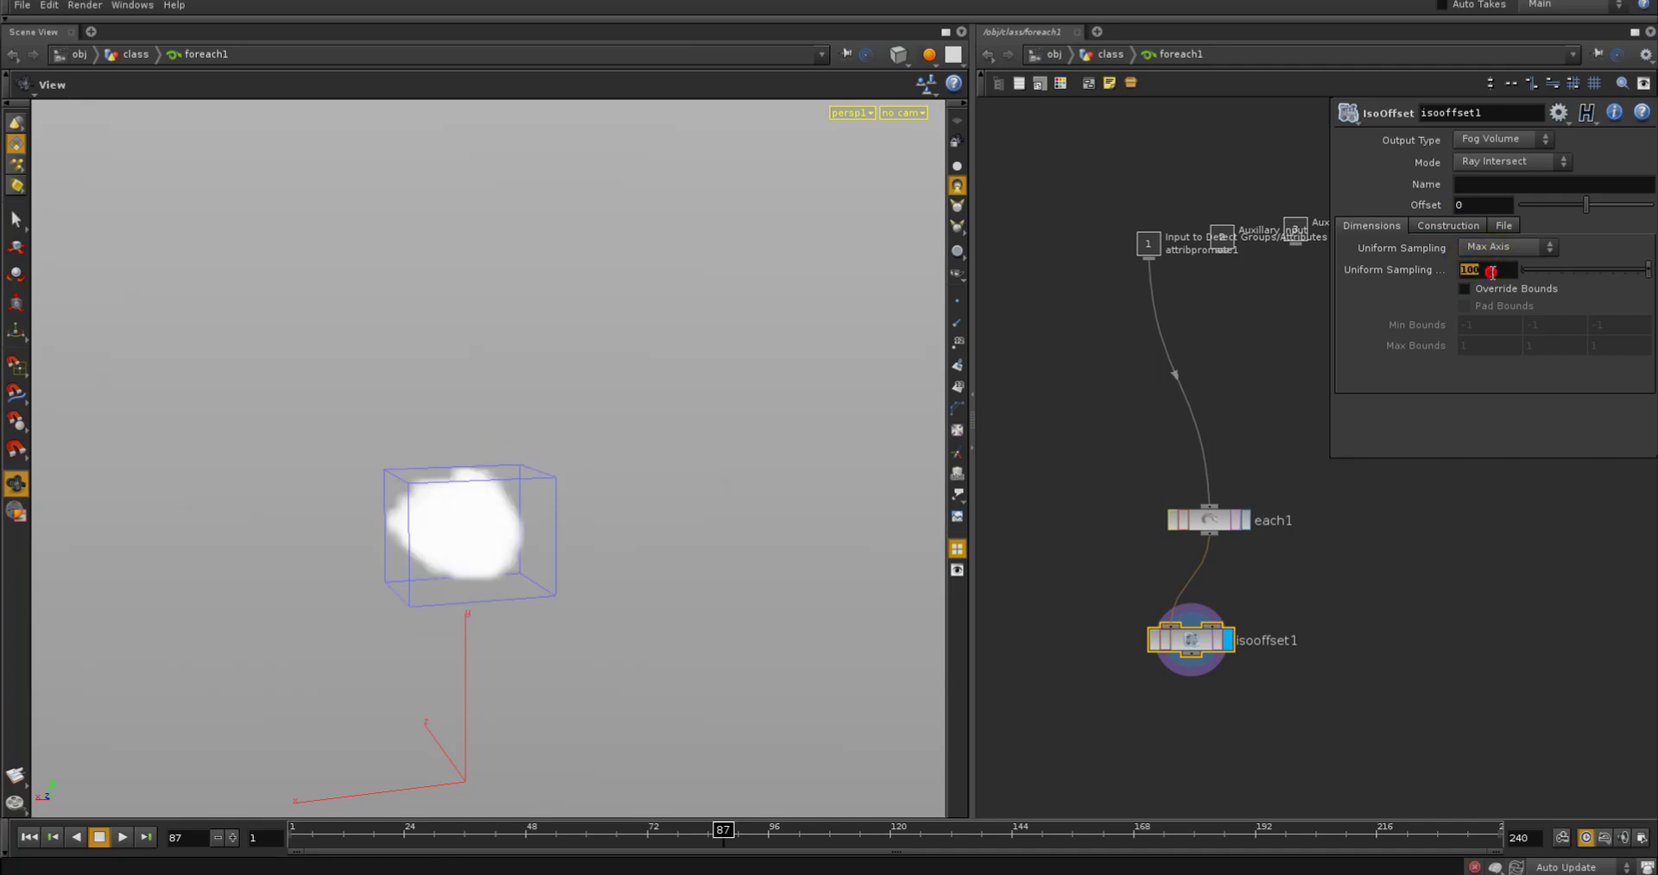
type("20")
key("Return")
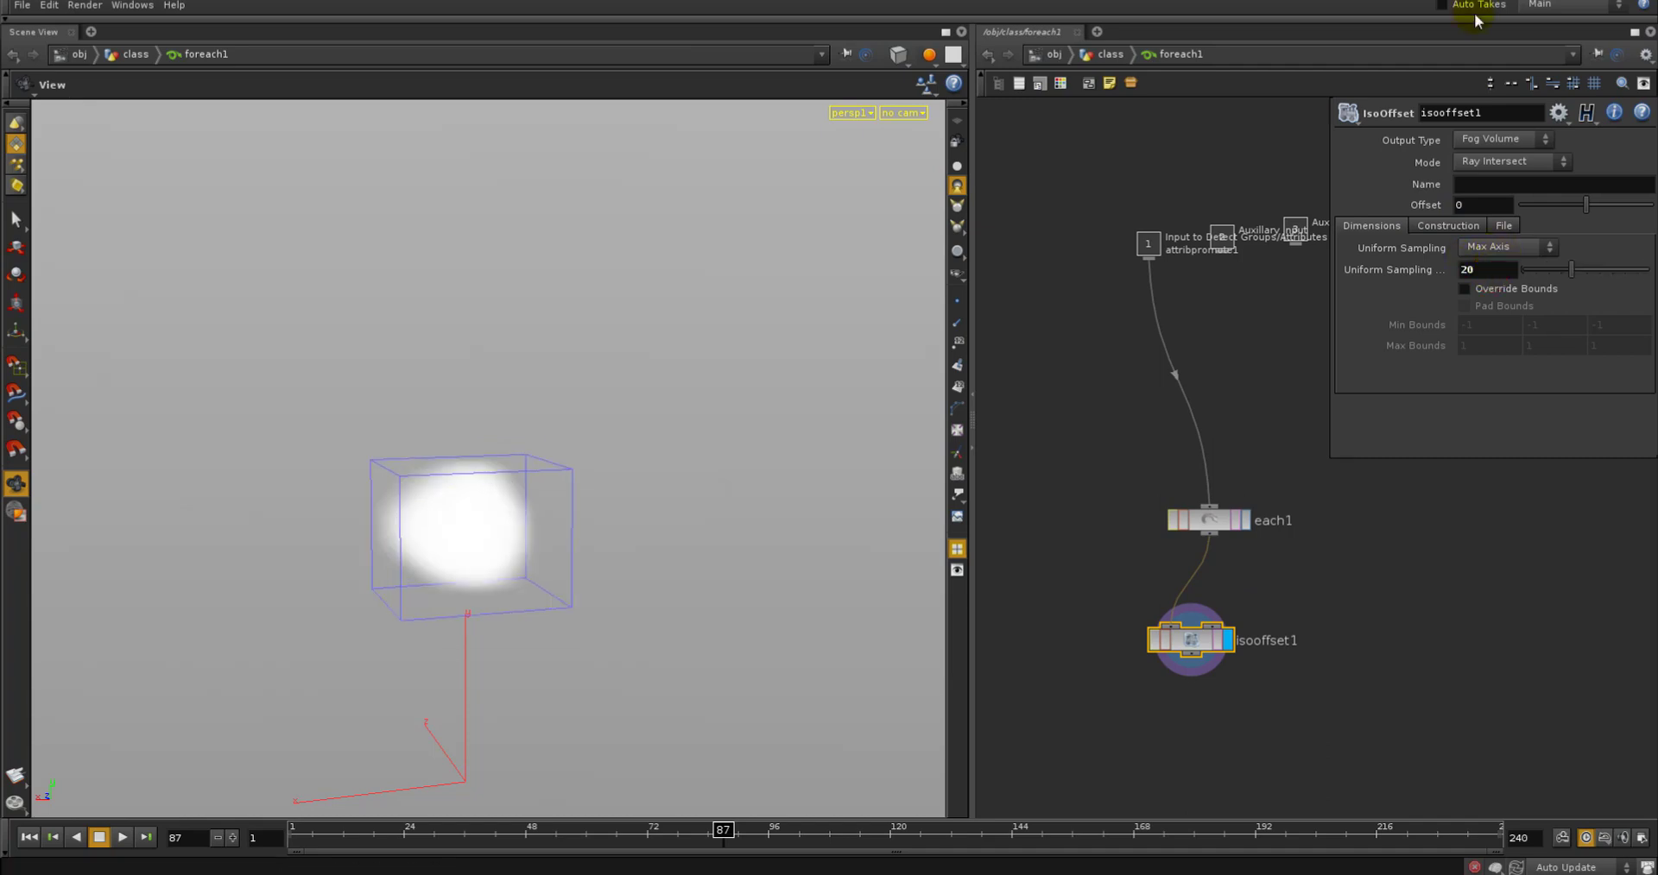
Add a Scatter node fed by isooffset1, display it and set its number of points to 20
middle_click_drag(1420, 522, 1387, 434)
right_click(1175, 572)
type("sc")
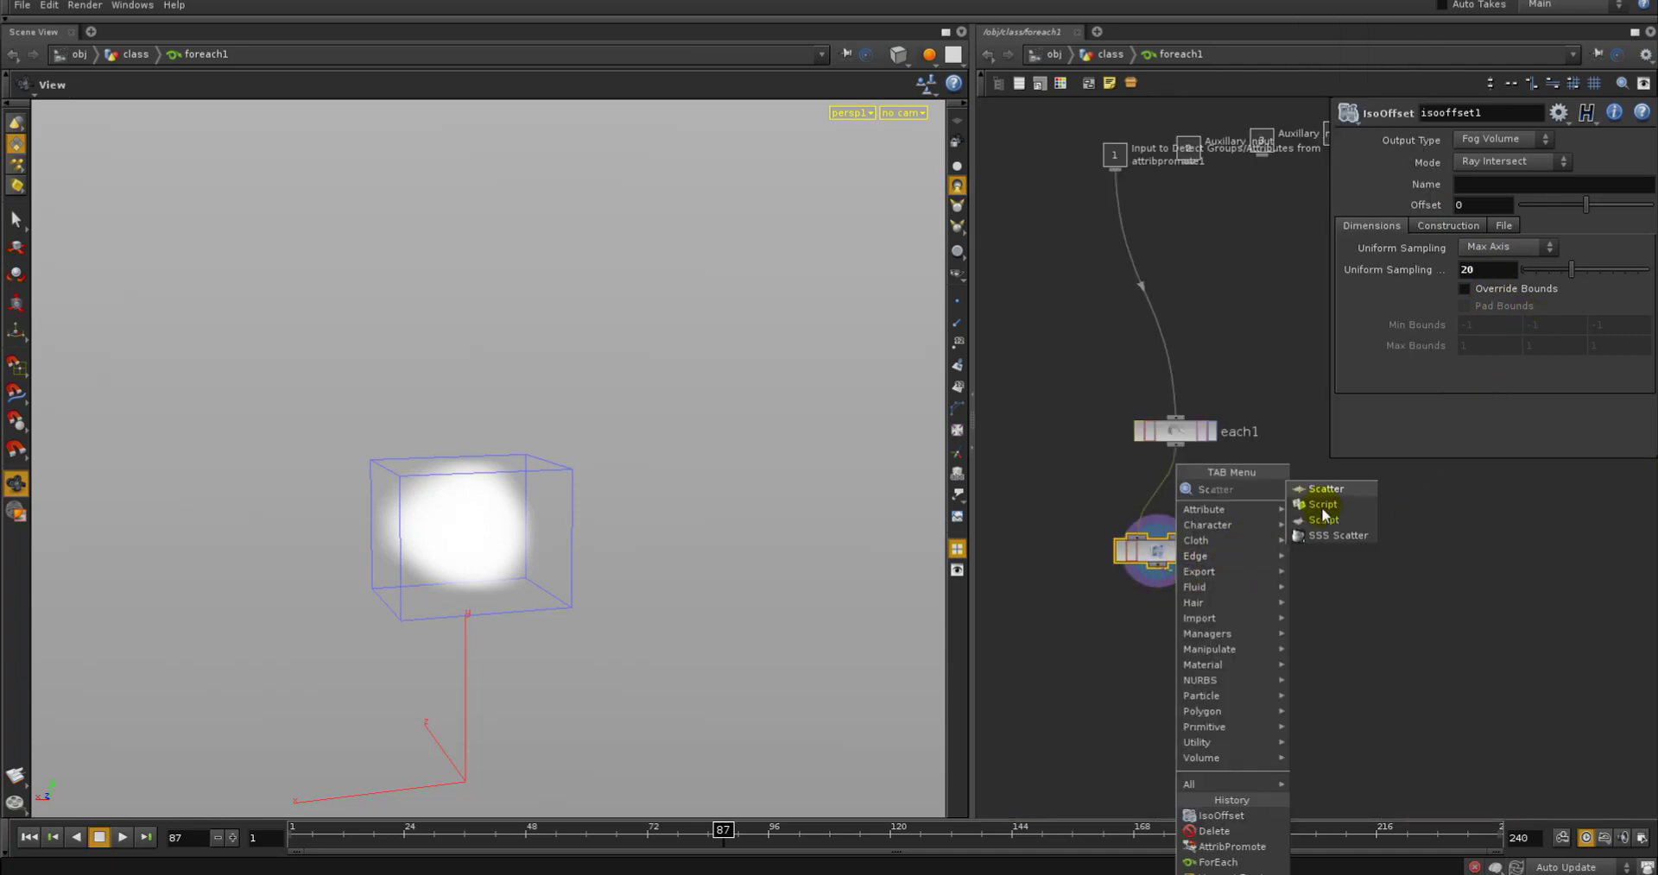
left_click(1328, 487)
left_click(1190, 620)
left_click(1226, 623)
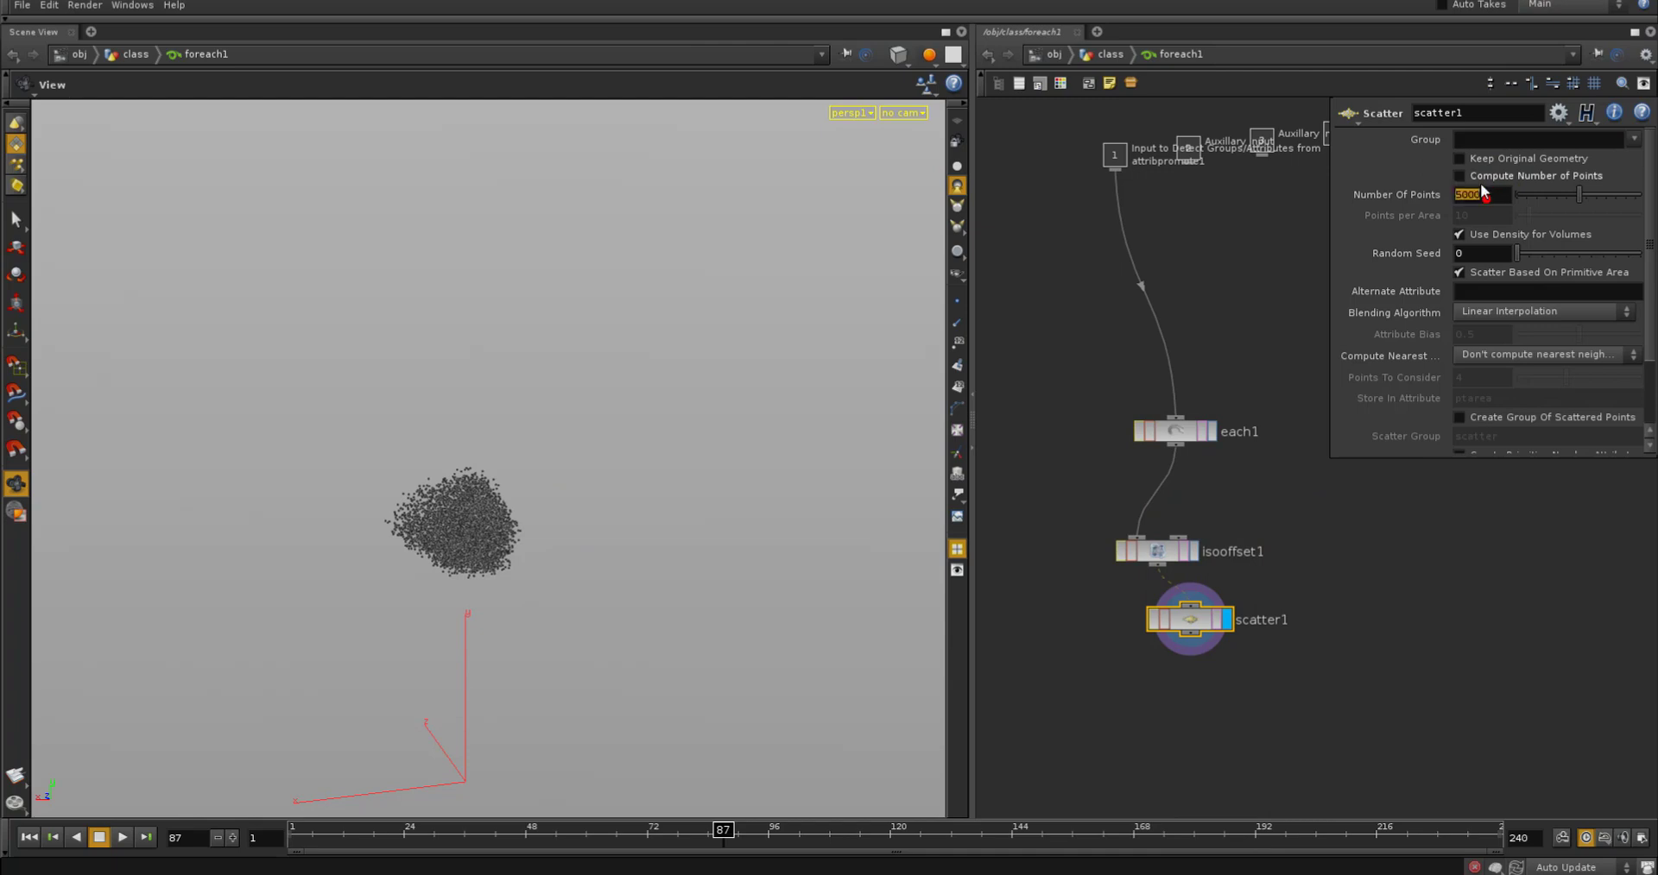
type("20")
key("Return")
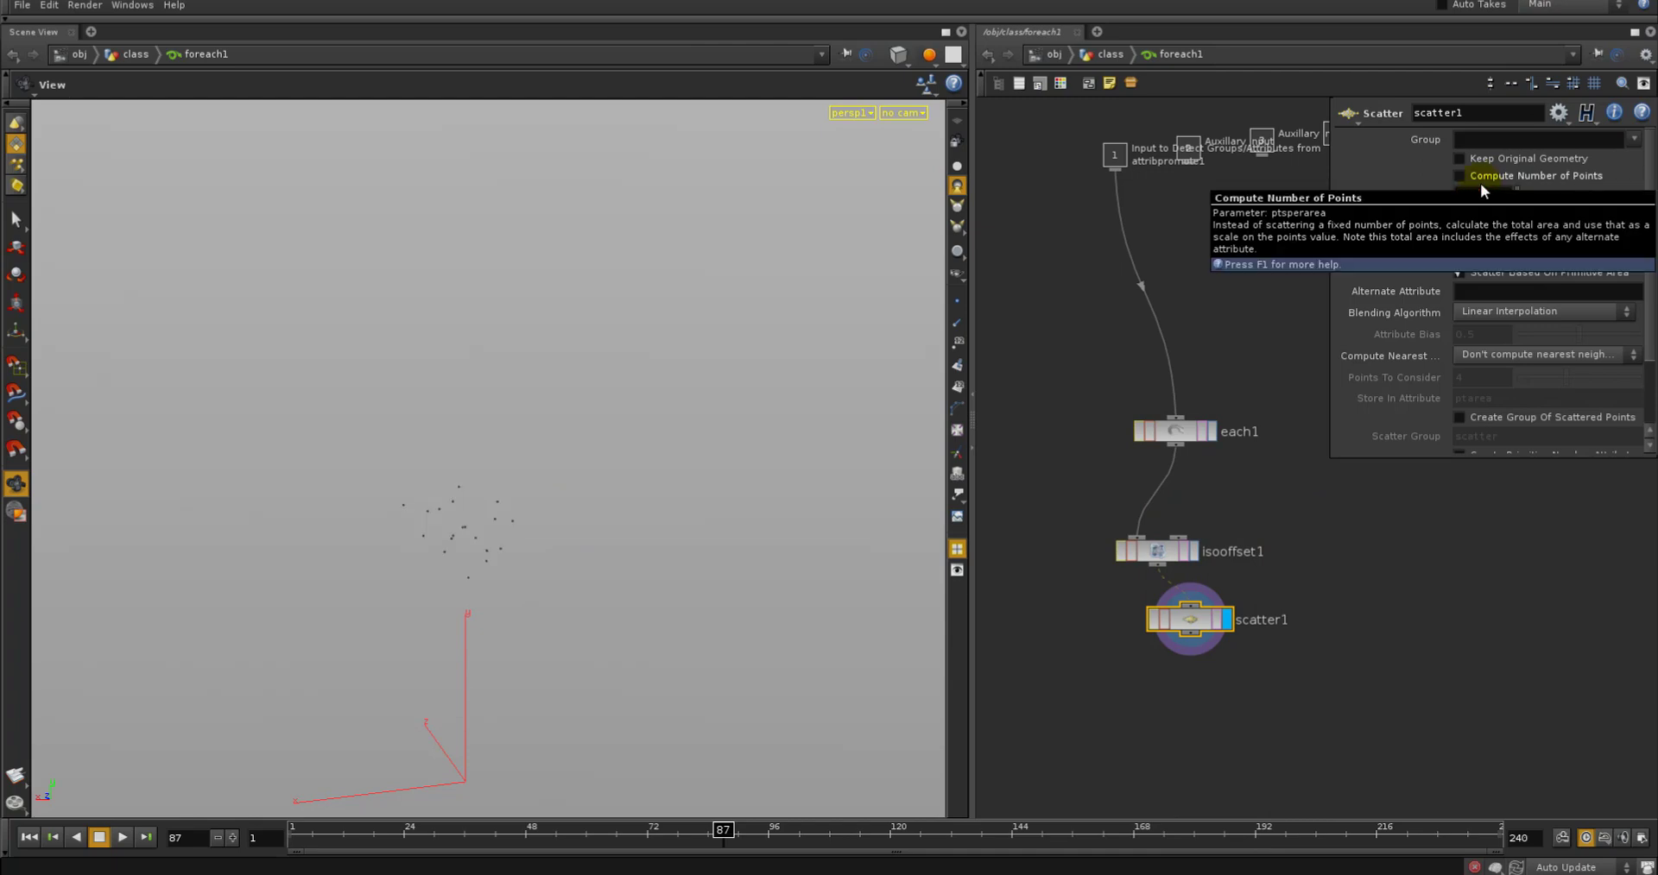
Add a Voronoi Fracture node below scatter1, with its geometry input fed by each1
middle_click_drag(1315, 714, 1224, 707)
left_click(1196, 689)
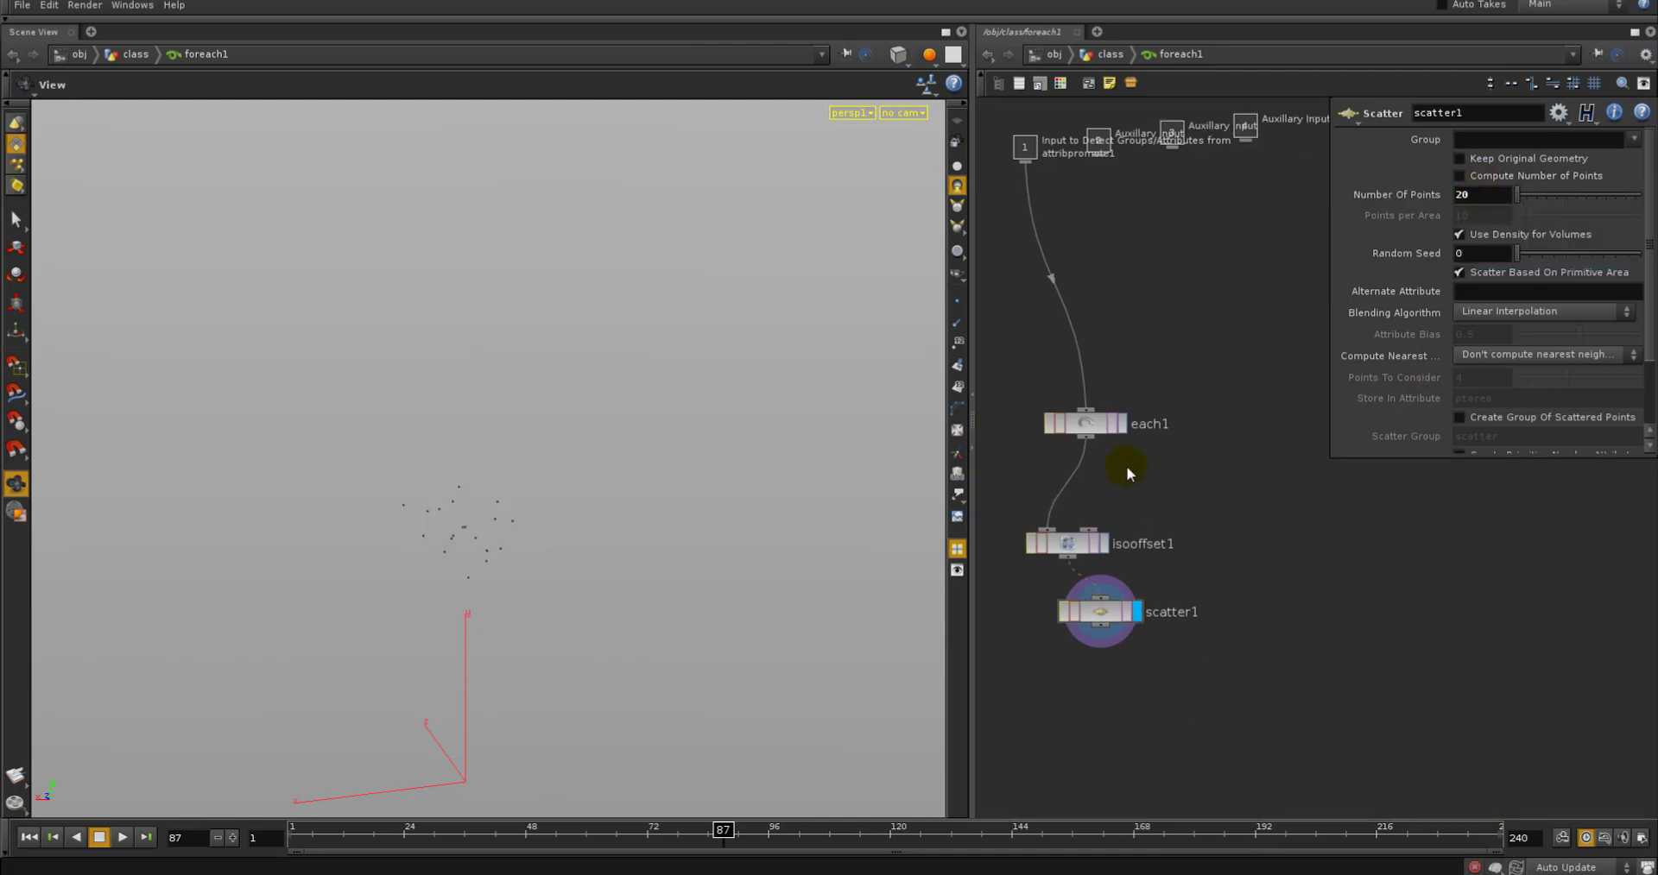
key("Tab")
type("vor")
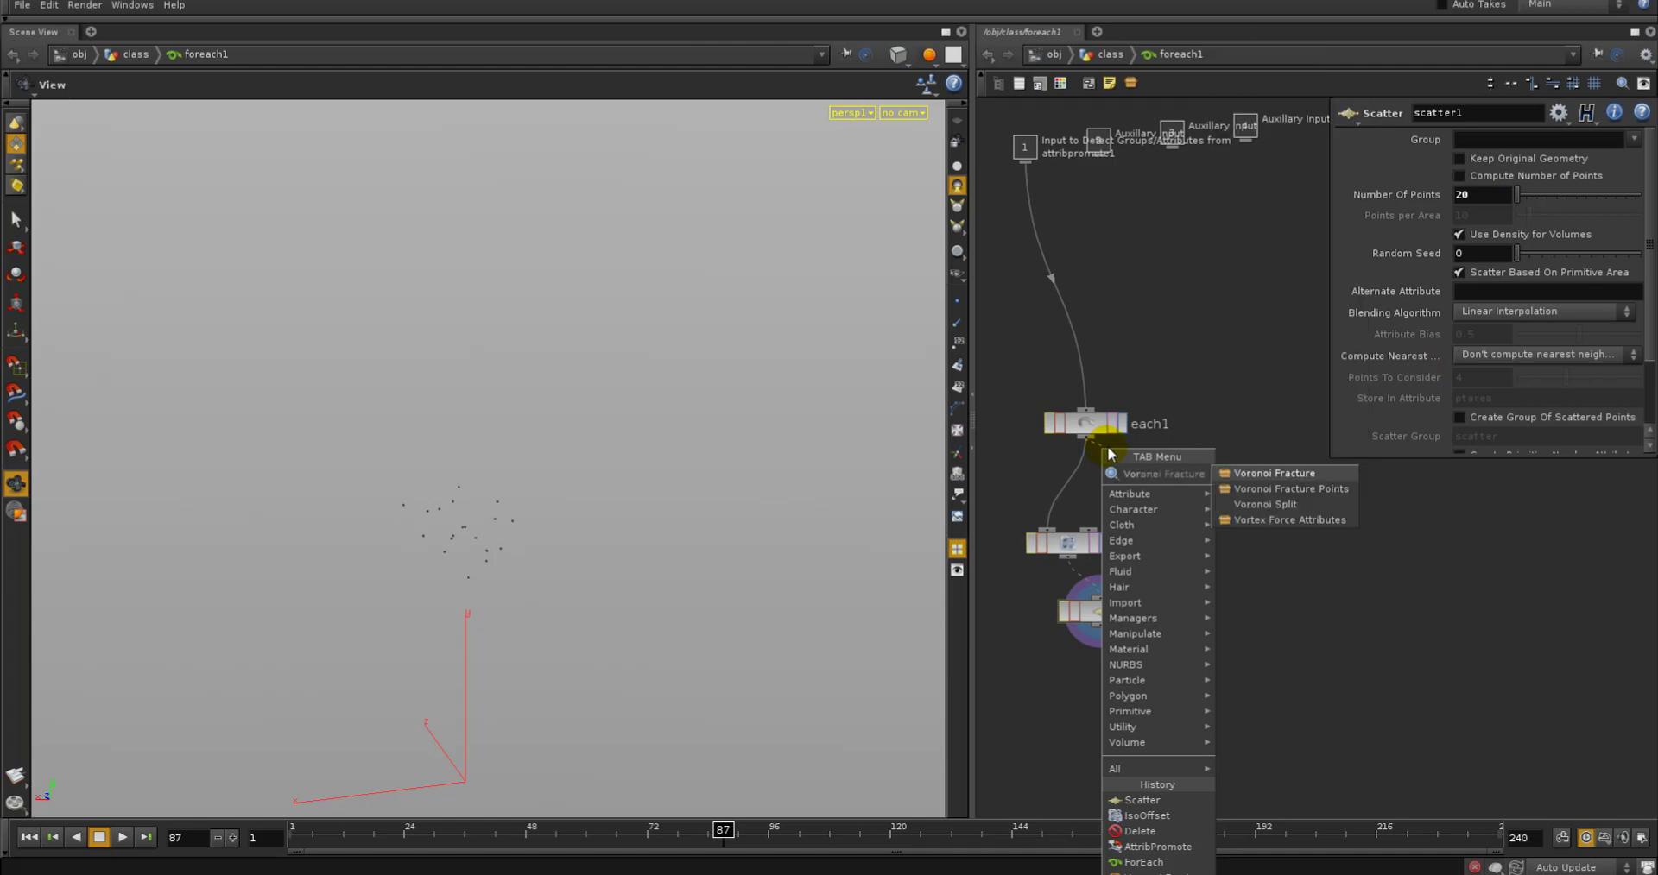
left_click(1239, 474)
left_click(1013, 698)
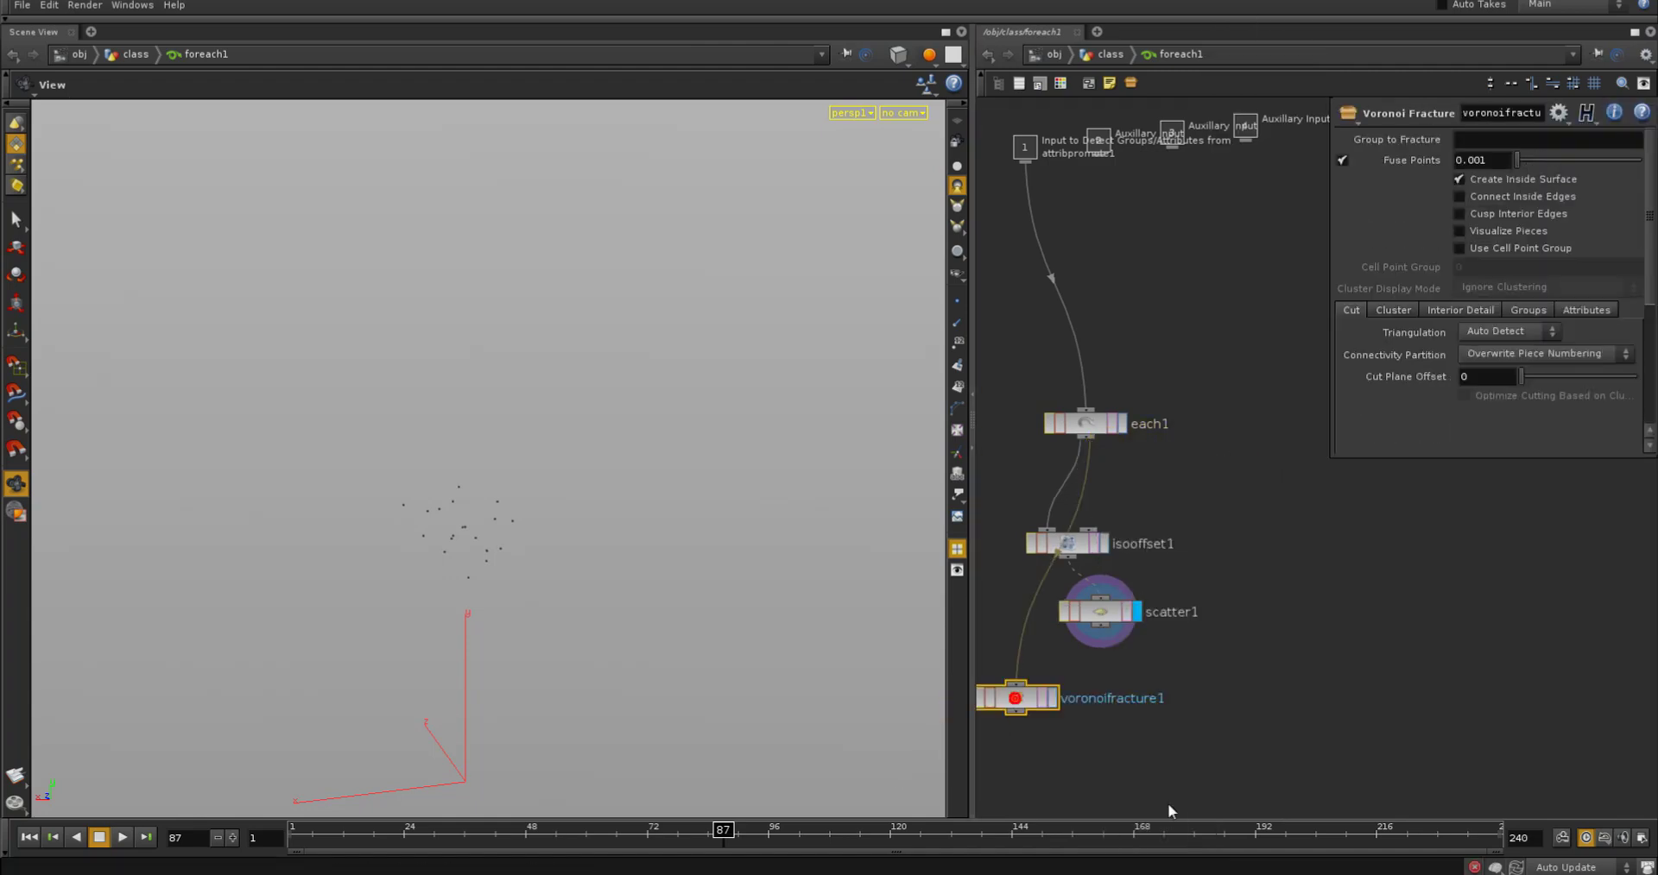
Look through the internal network of voronoifracture1 and return to foreach1
double_click(1016, 697)
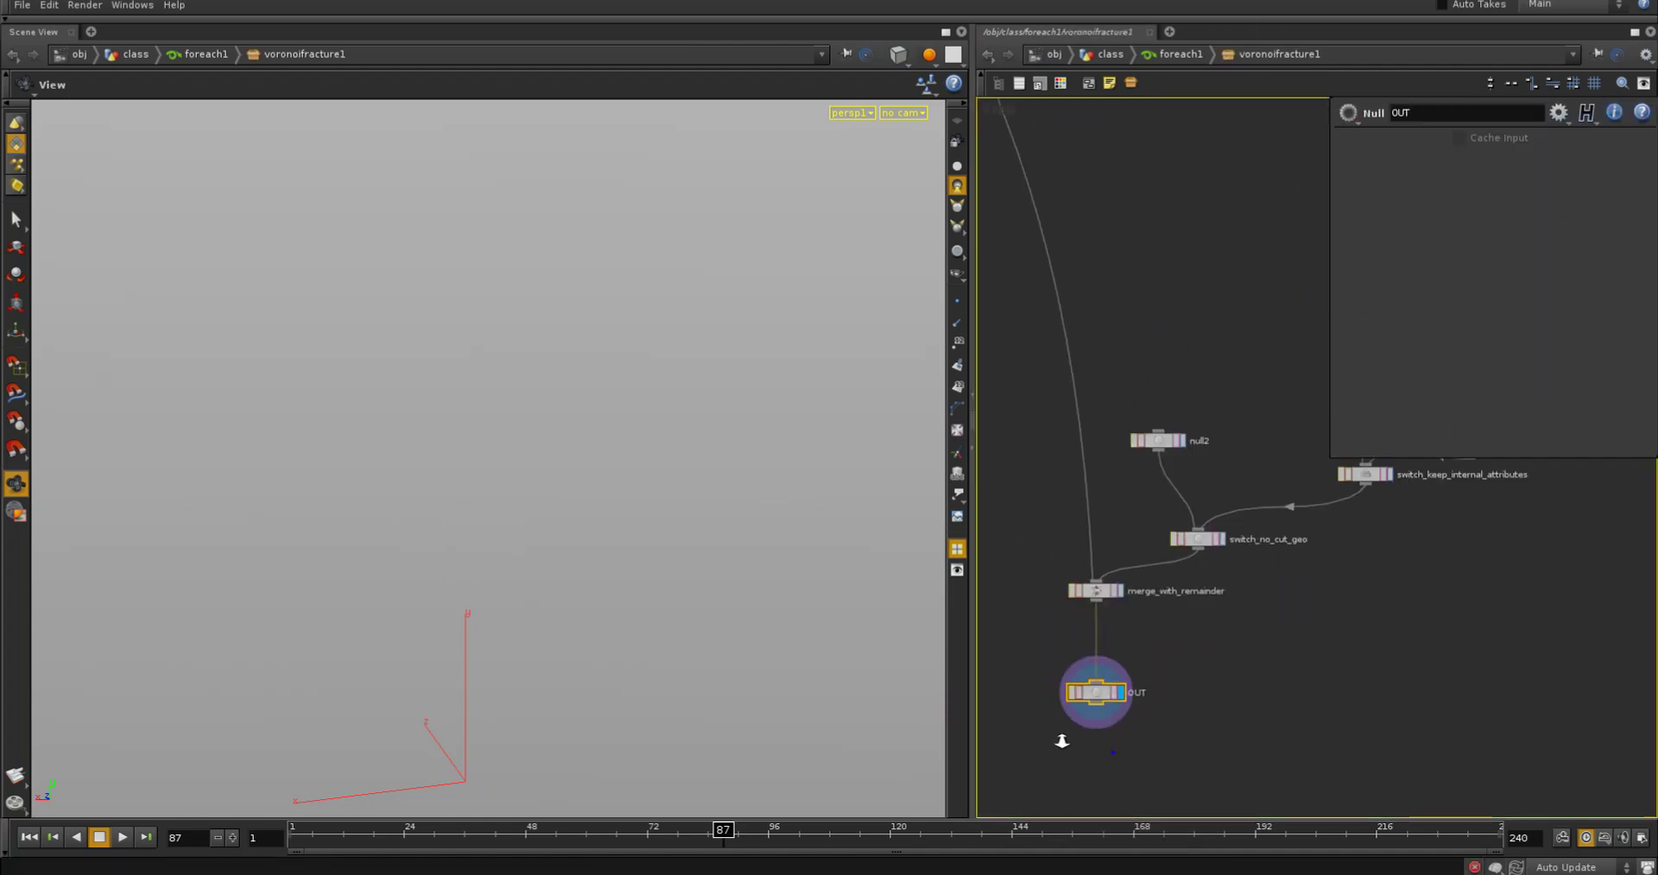
scroll(1062, 741, "down", 10)
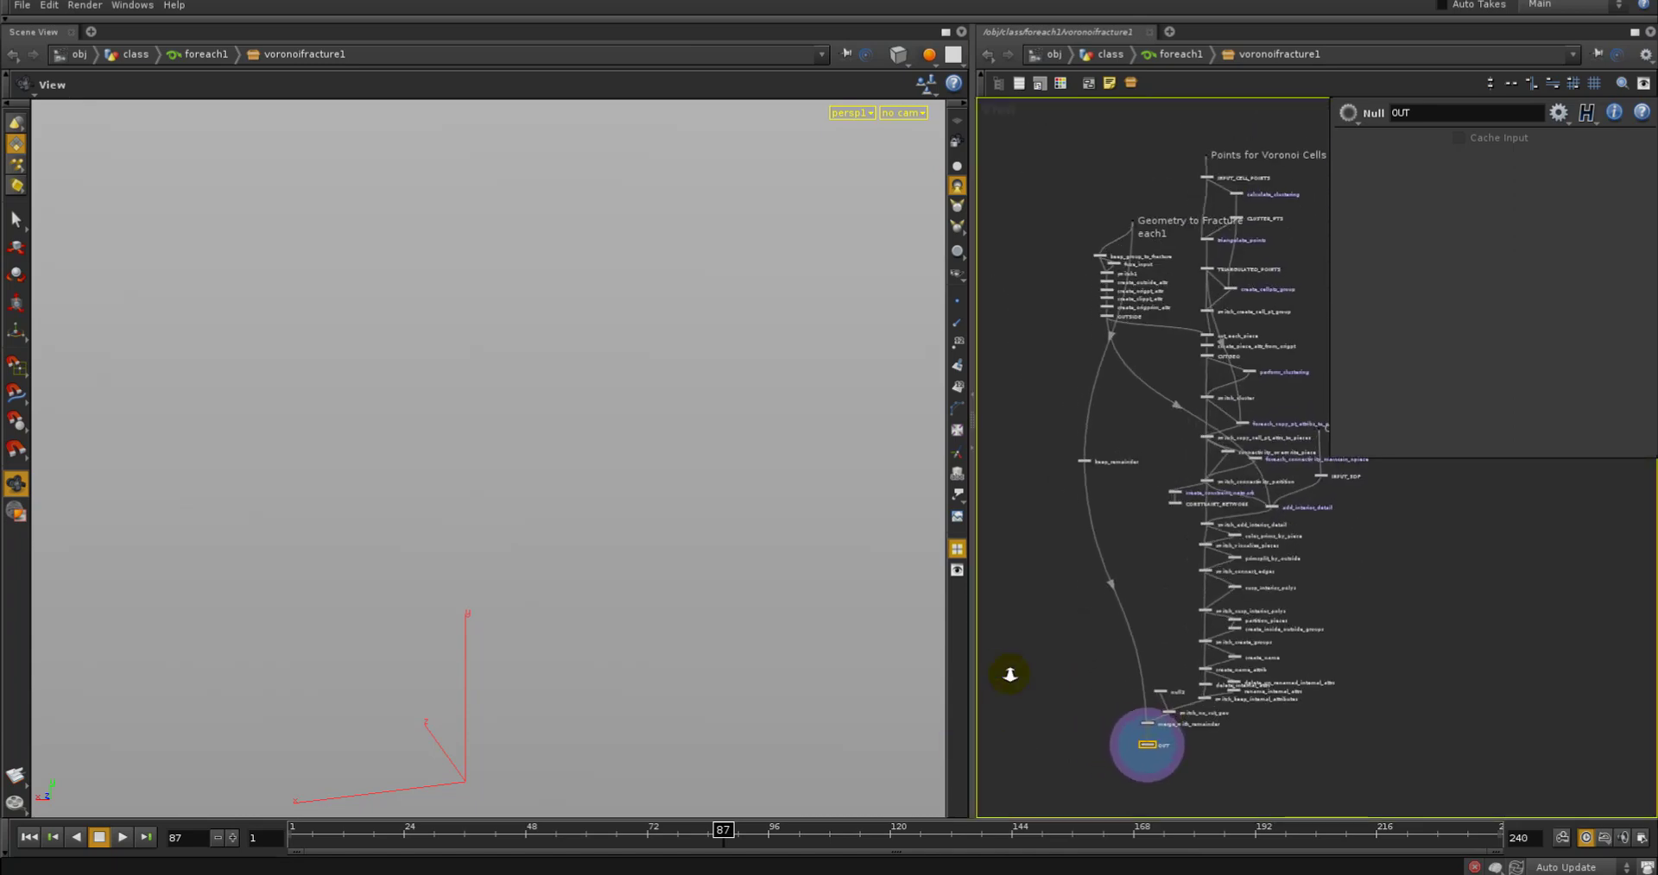
right_click_drag(1009, 675, 1009, 671)
middle_click_drag(1009, 672, 980, 682)
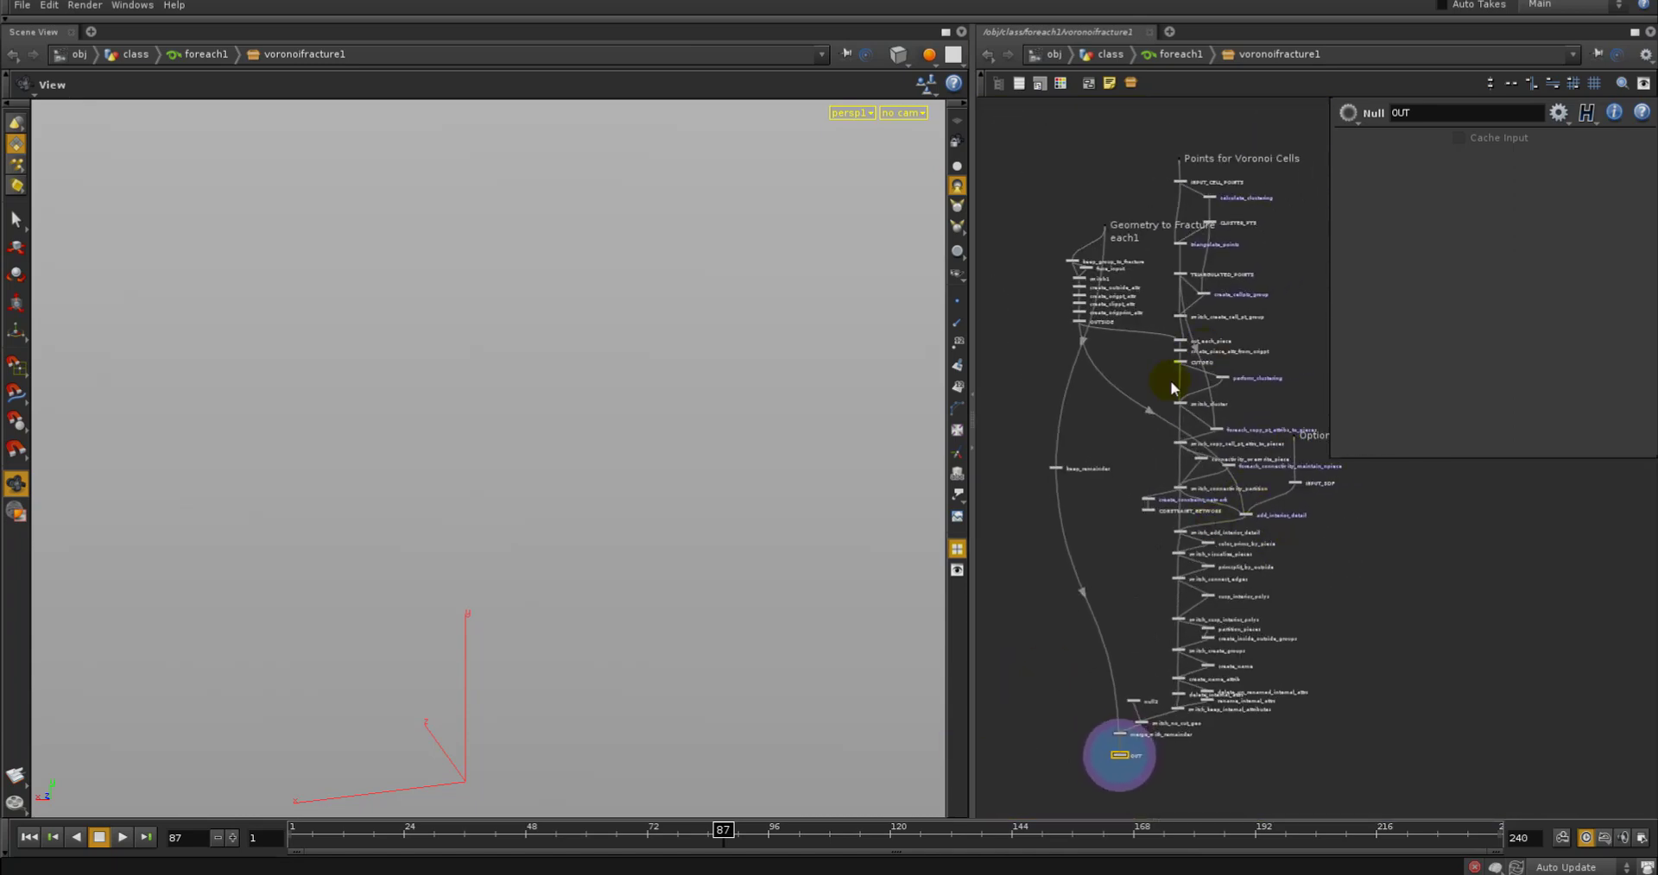
left_click(1174, 55)
Connect scatter1 to the cell points input of voronoifracture1 and display the fracture
middle_click_drag(1160, 763, 1196, 777)
left_click(1098, 621)
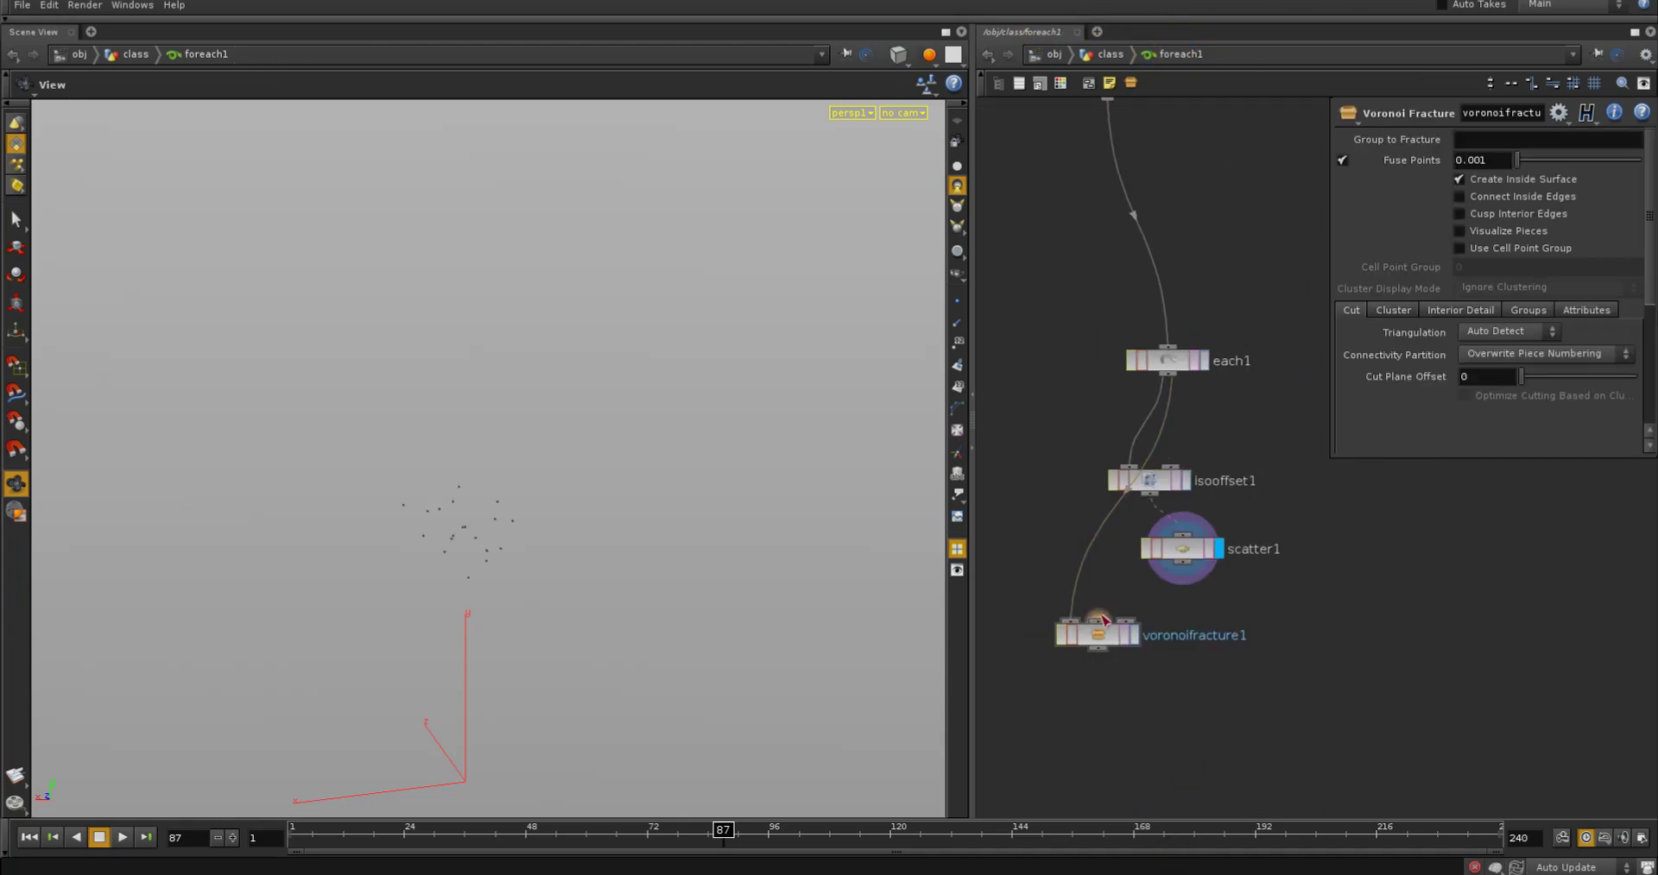
left_click(1183, 562)
middle_click_drag(1156, 670, 1159, 696)
left_click(1133, 661)
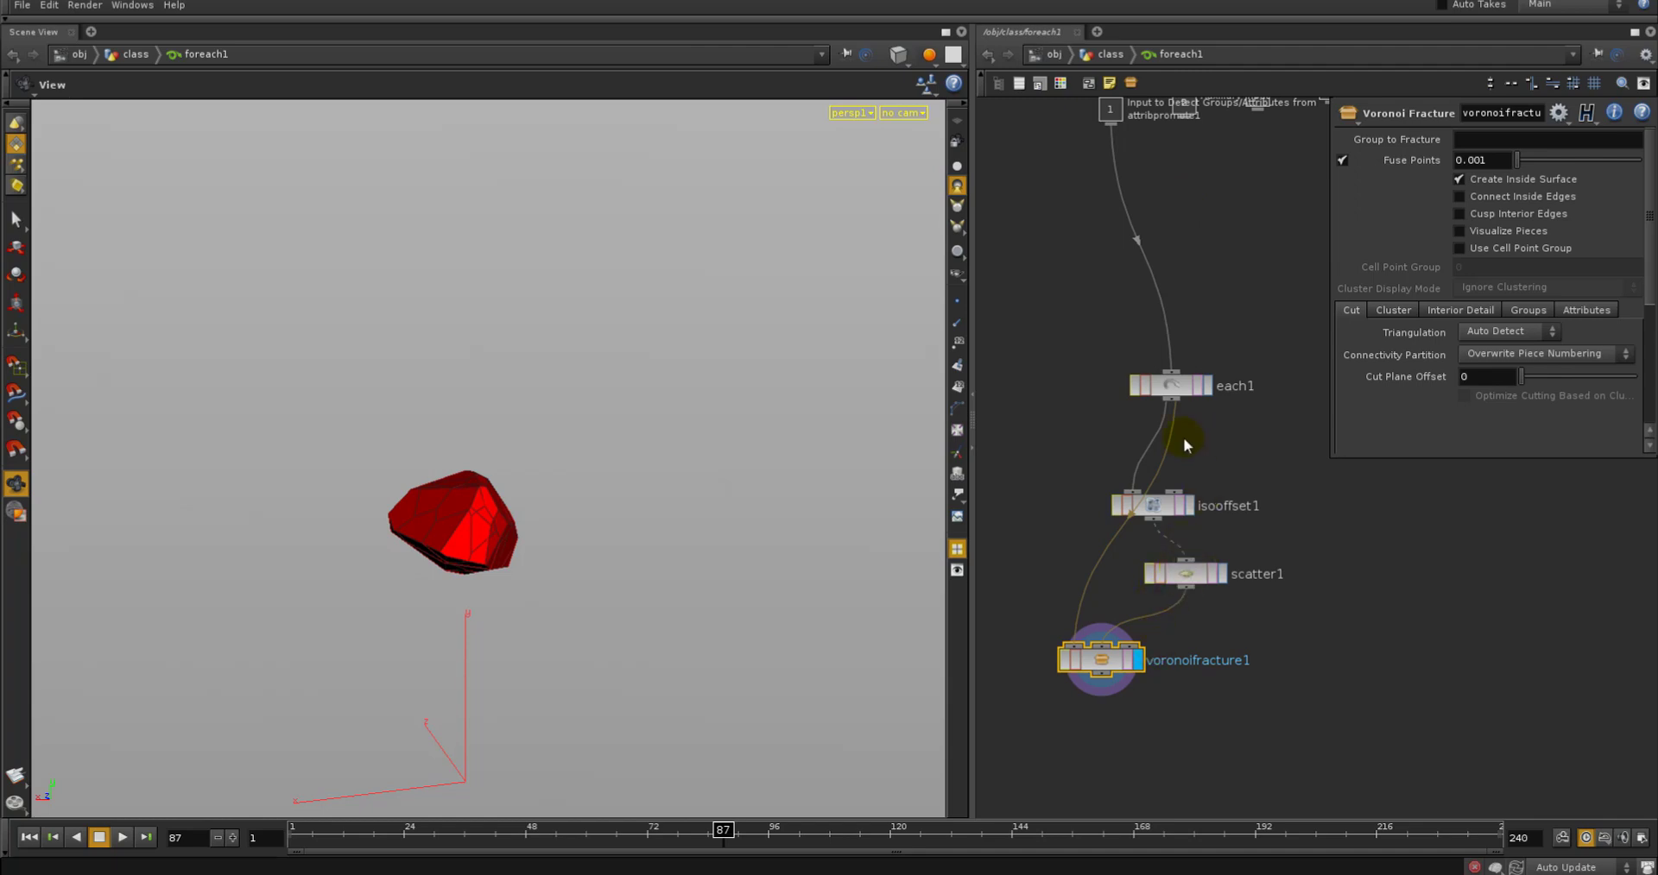
Return to the class network and examine the sub-fractured chunks from several angles
left_click(1105, 54)
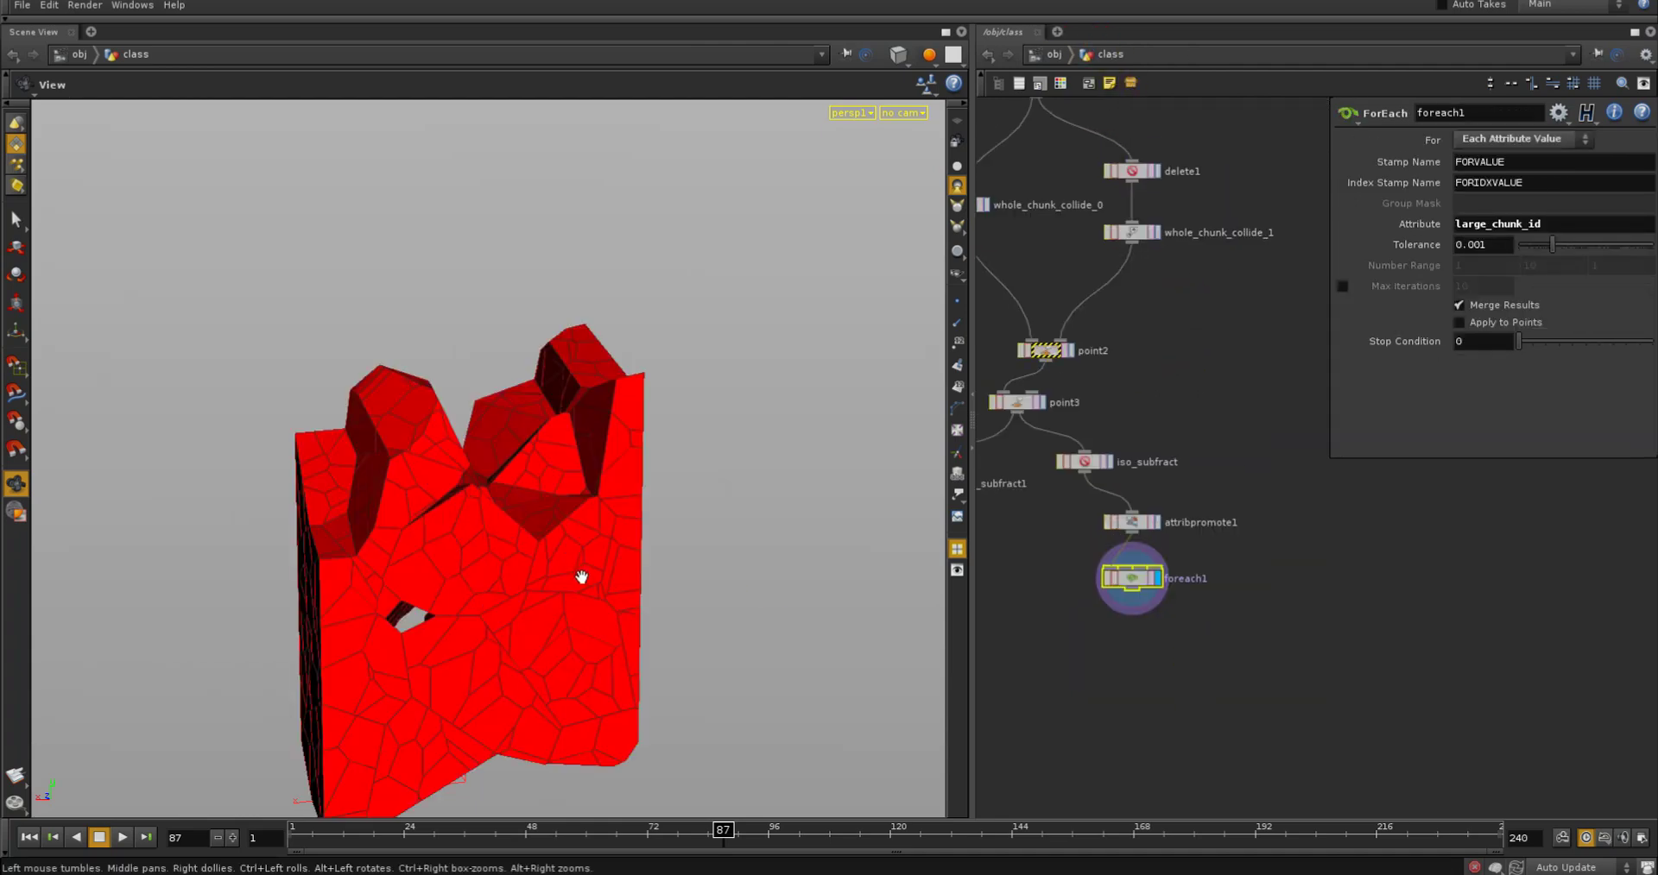
left_click_drag(612, 550, 782, 489)
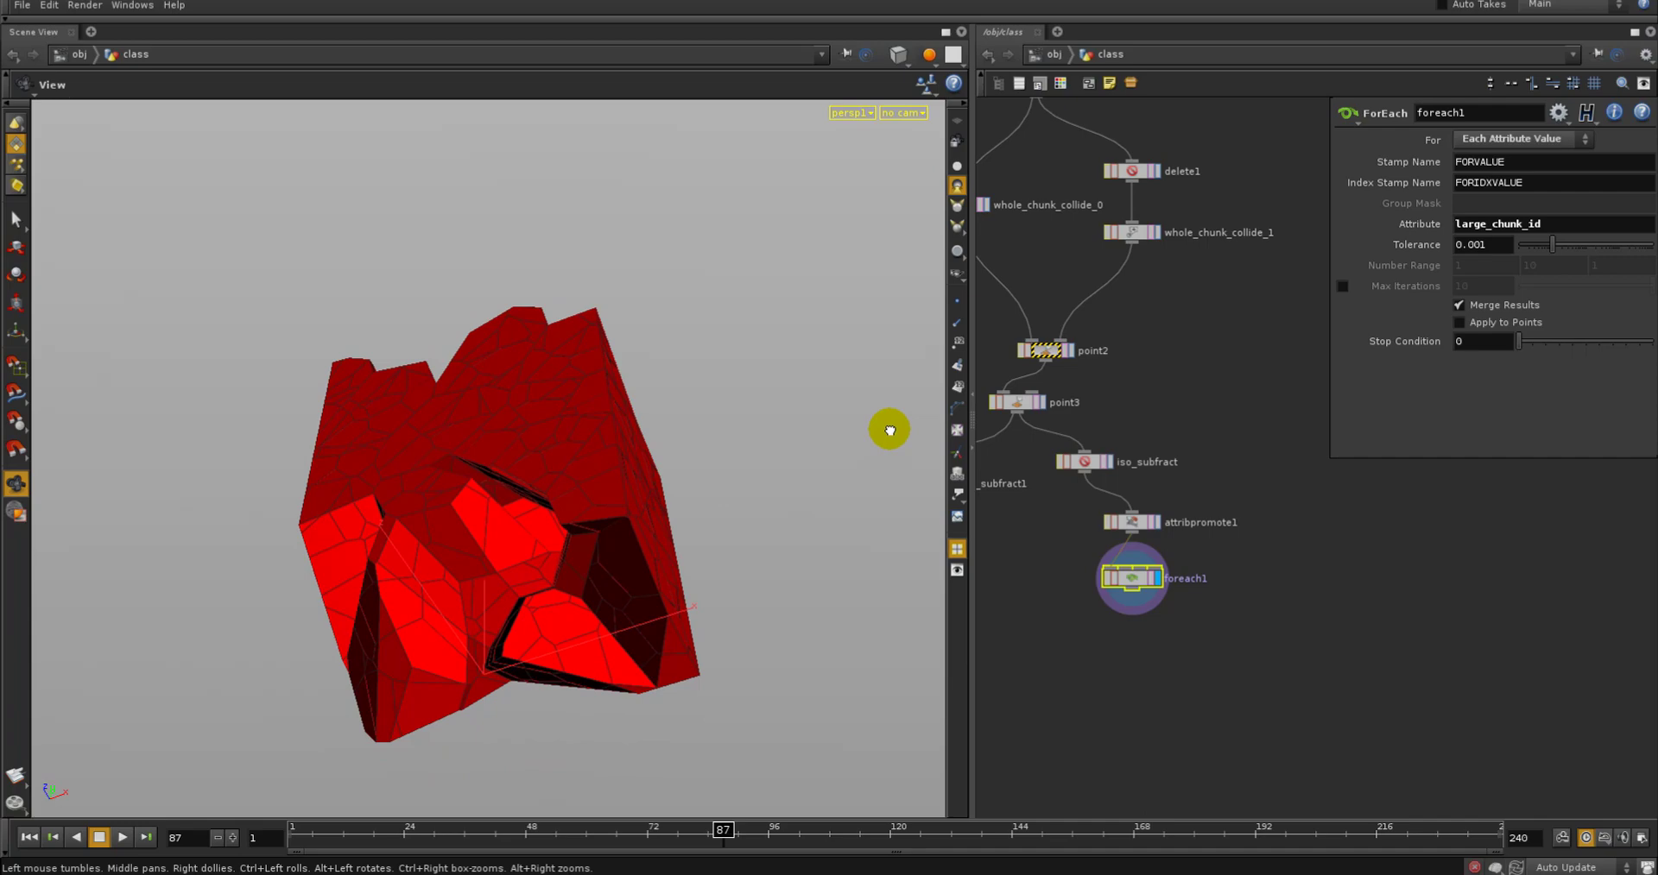
left_click_drag(889, 430, 596, 549)
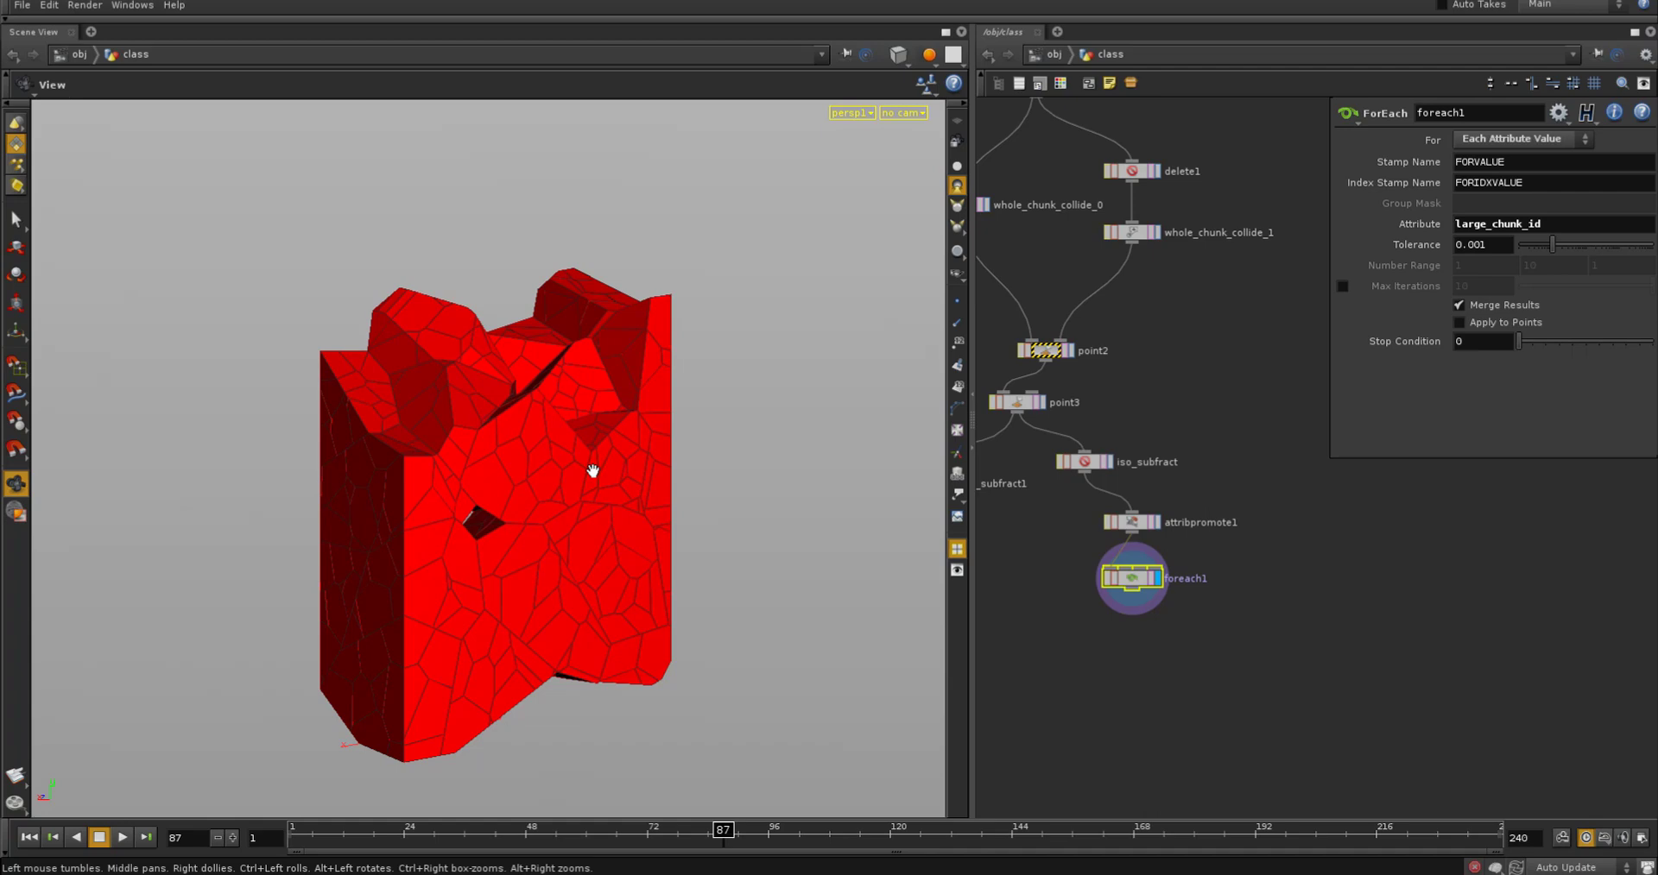
Review the two chunk branches by displaying iso_subfract1, iso_subfract, attribpromote1 and foreach1 in turn
middle_click_drag(1179, 536, 1203, 456)
left_click(1206, 434)
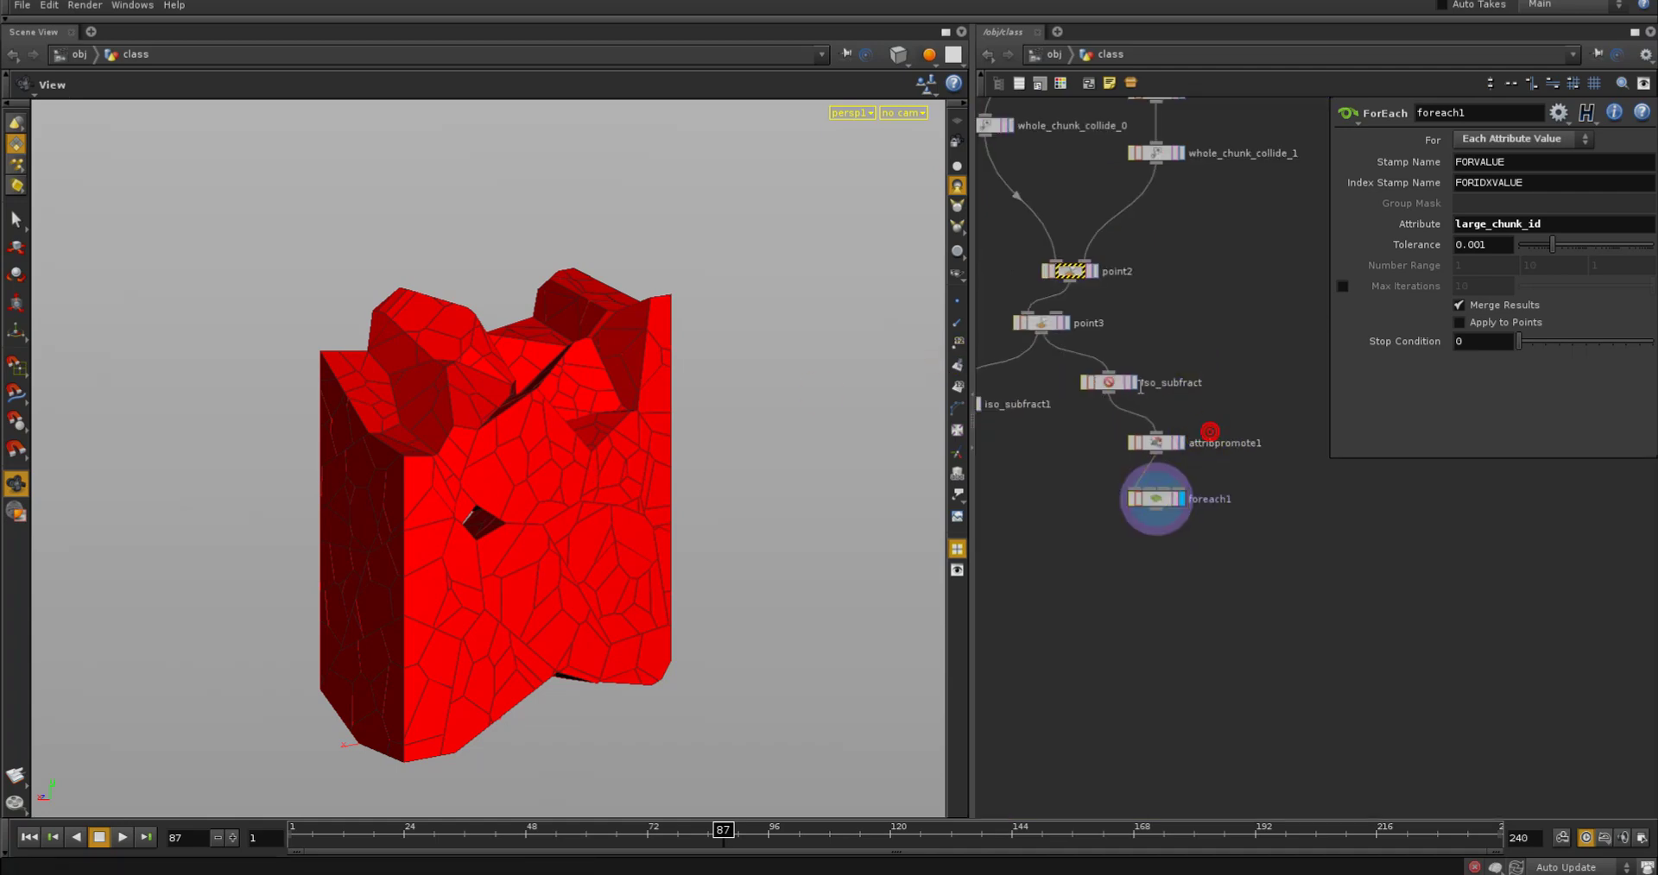
left_click(1132, 383)
left_click(1115, 385)
middle_click_drag(1094, 415, 1162, 467)
left_click(1047, 467)
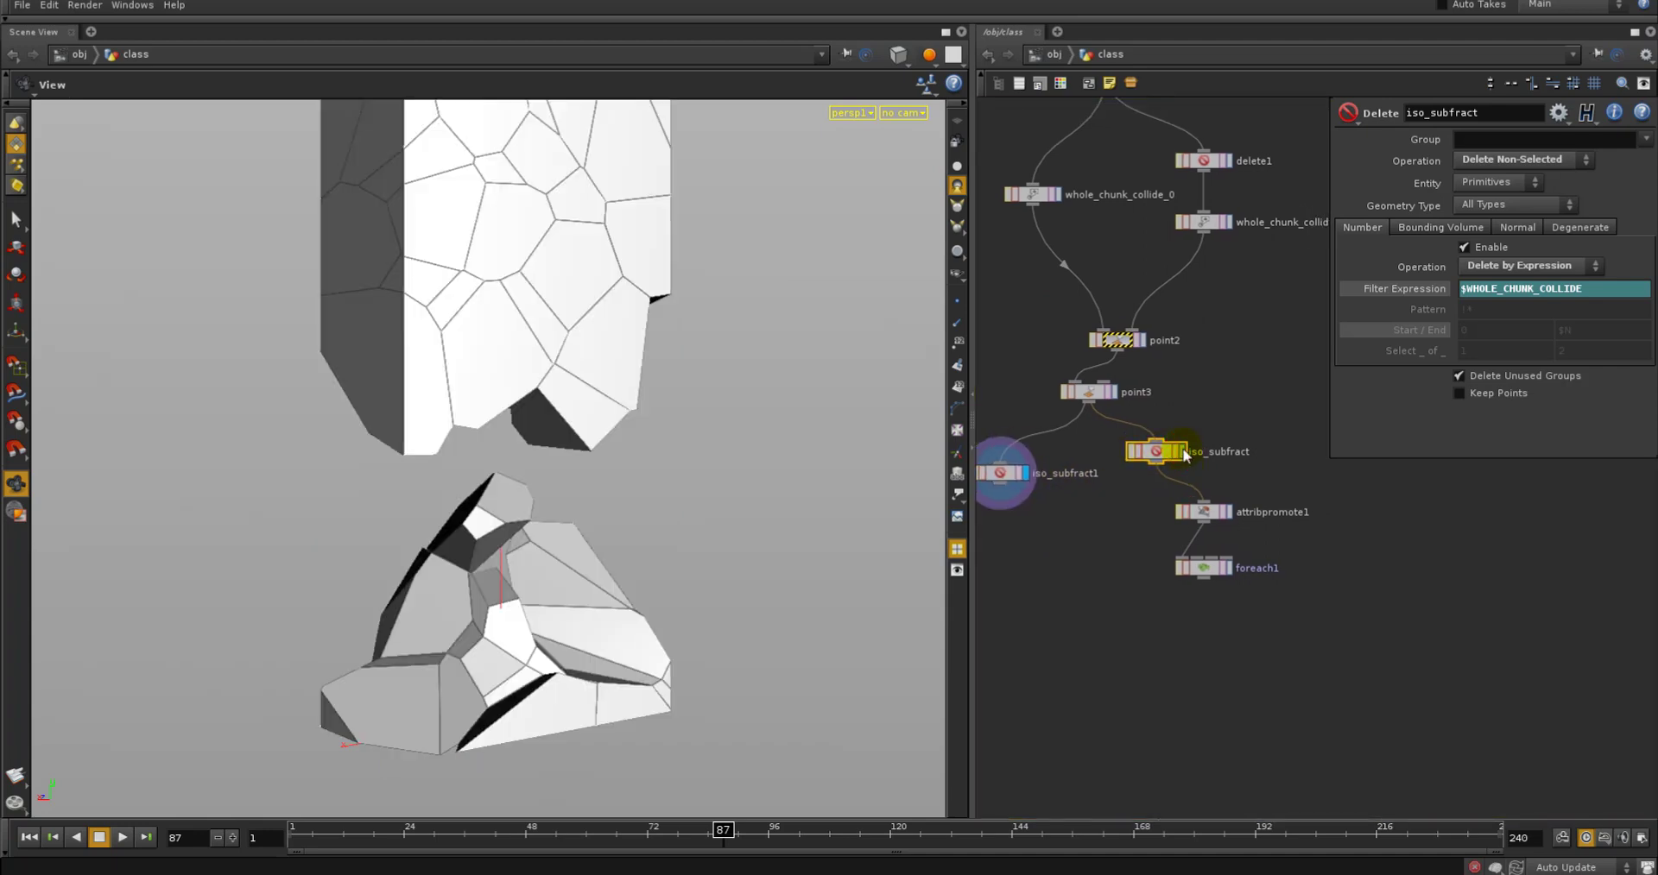
left_click(1182, 452)
middle_click_drag(1158, 519, 1128, 517)
left_click(1198, 509)
left_click(1181, 507)
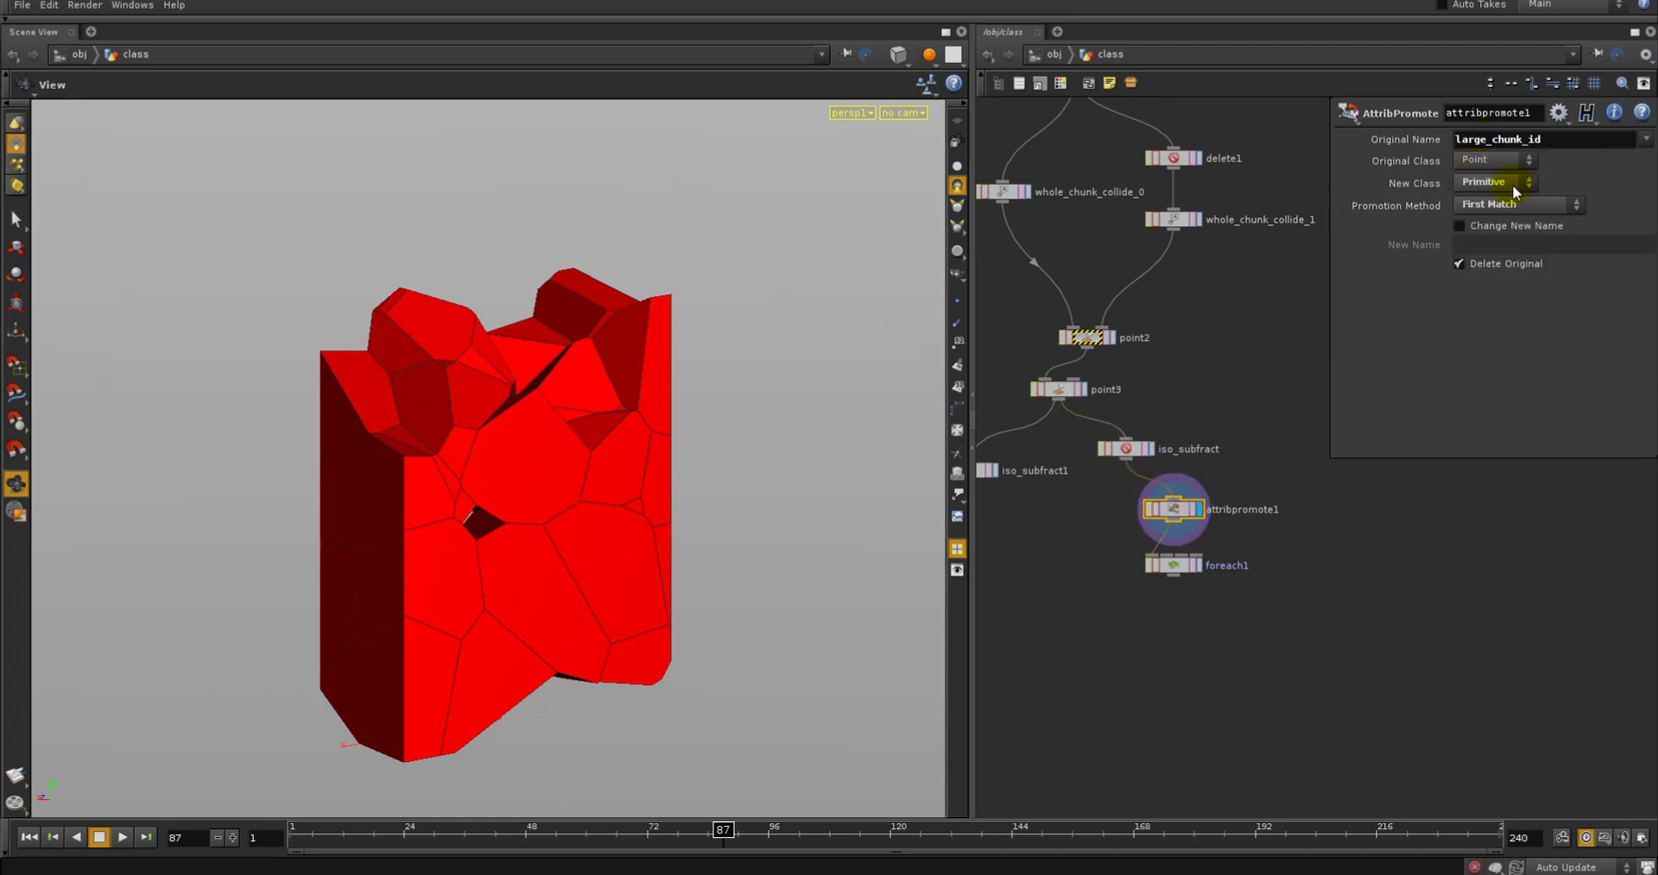
middle_click_drag(1319, 535, 1316, 510)
left_click(1300, 527)
left_click(1196, 542)
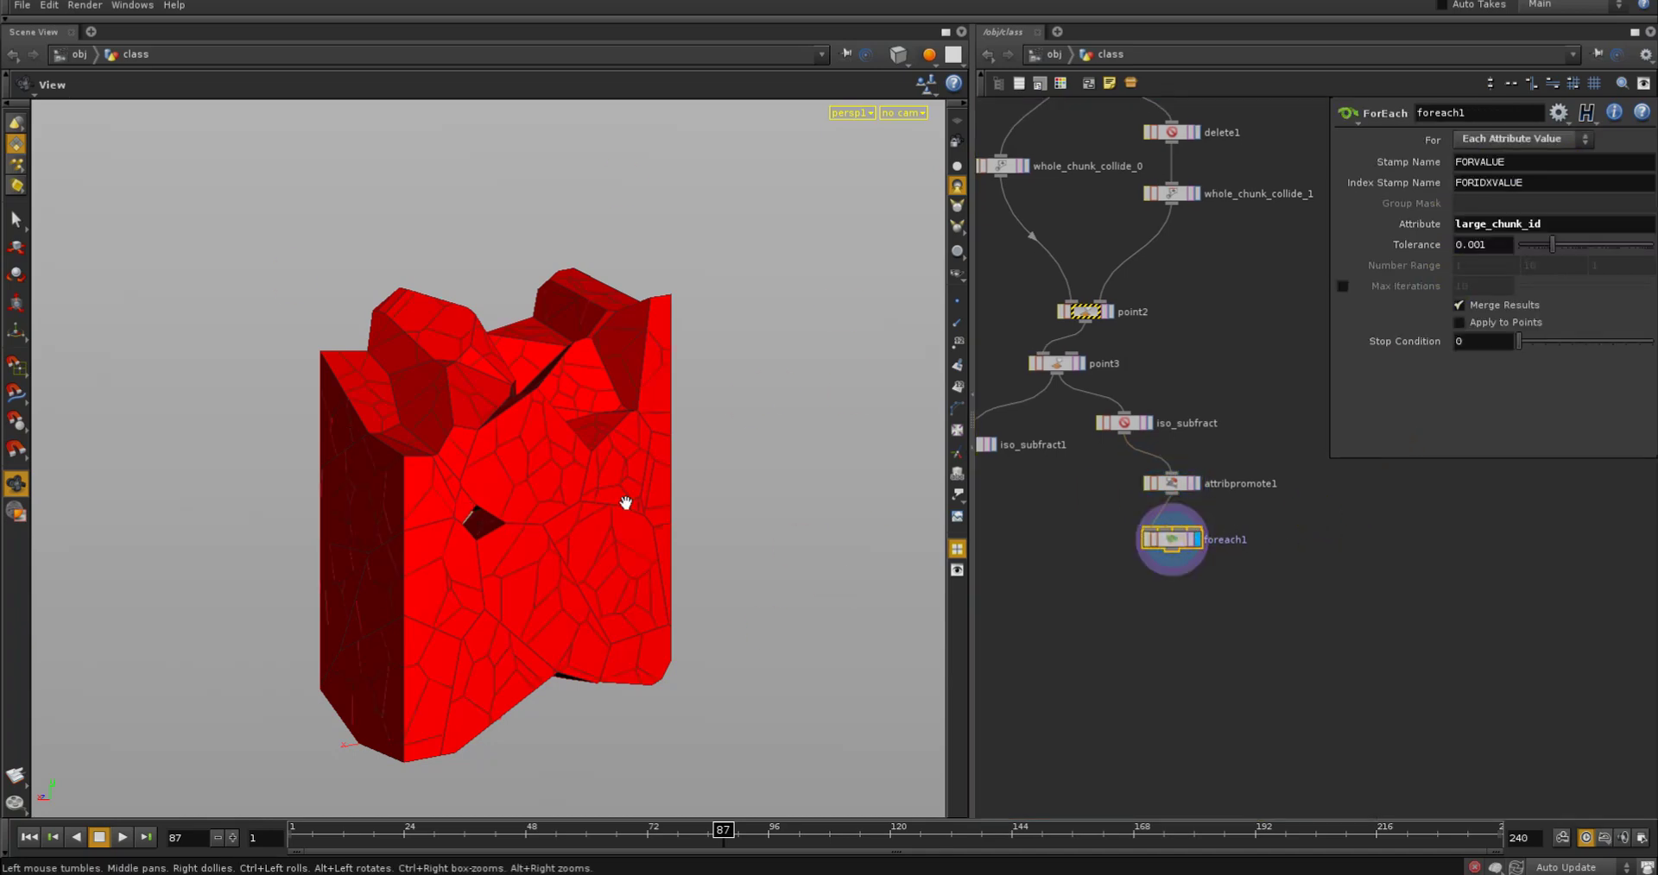
Enter foreach1 and shift isooffset1 aside so its wires no longer overlap the fracture connection
double_click(1183, 537)
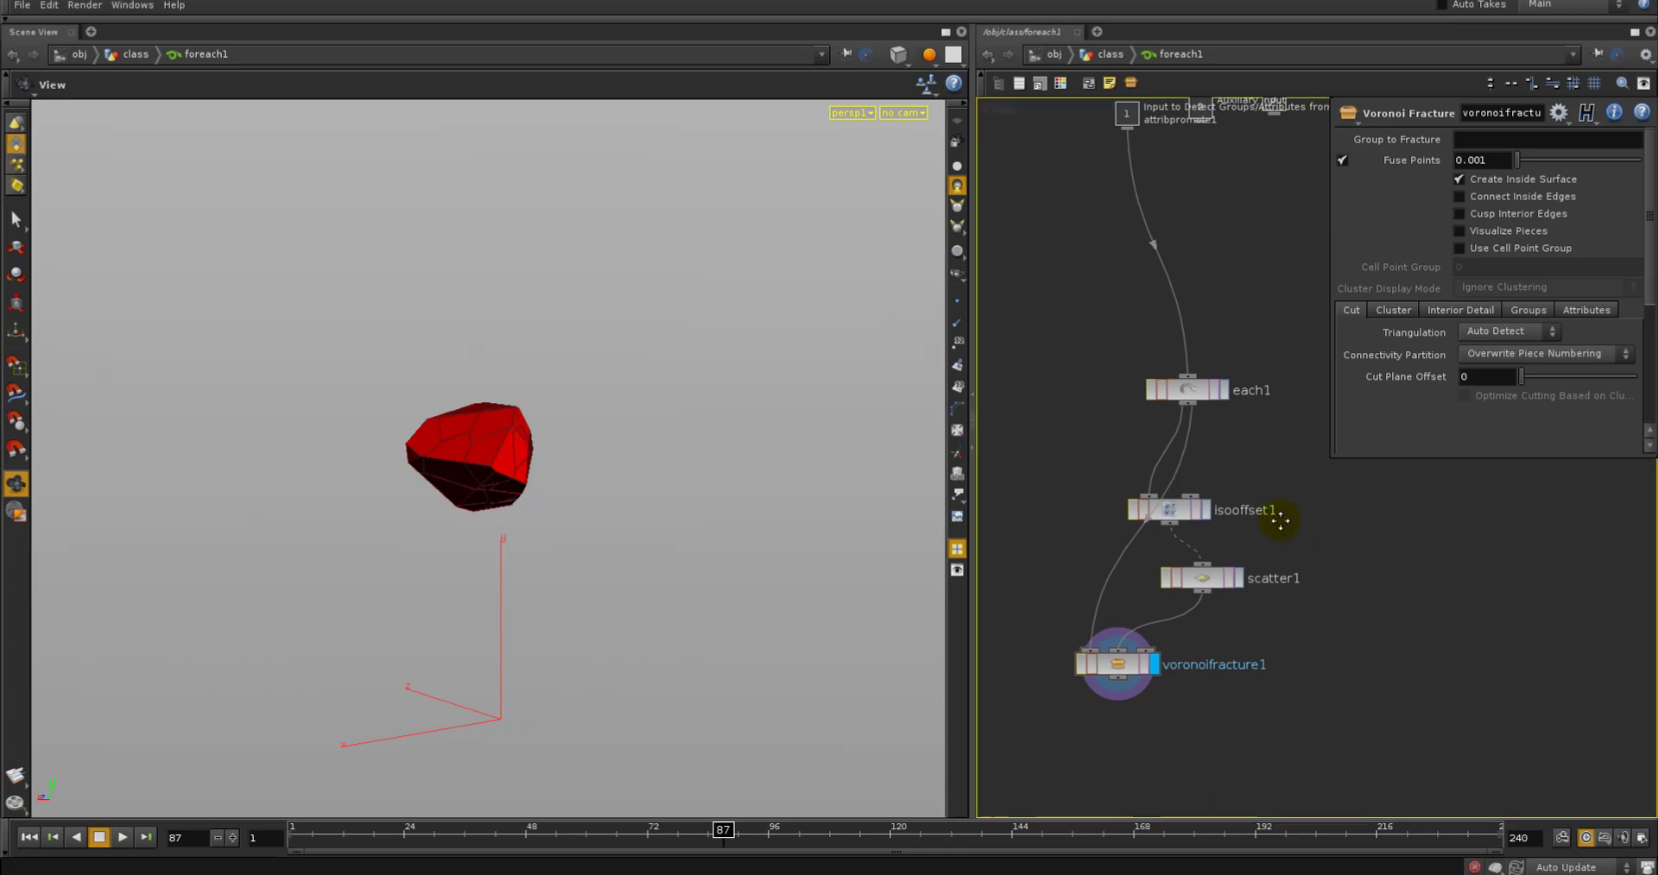
left_click_drag(1168, 506, 1252, 492)
left_click(1252, 489)
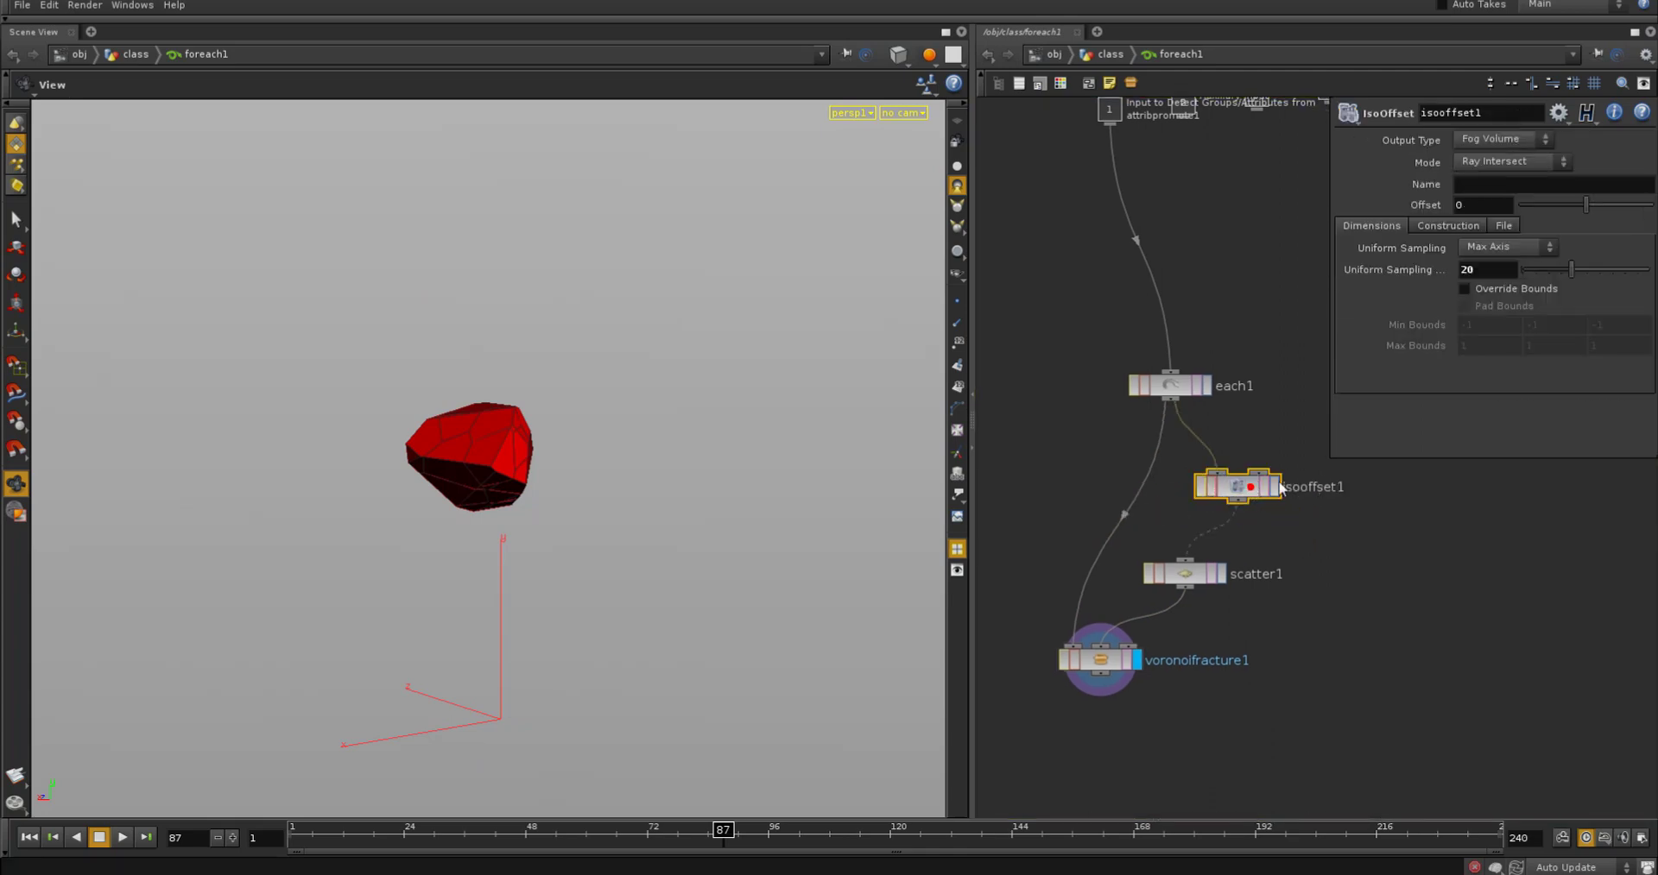
Review the inner chain of foreach1 by displaying each1, isooffset1 and voronoifracture1
middle_click_drag(1286, 423, 1222, 438)
left_click(1210, 504)
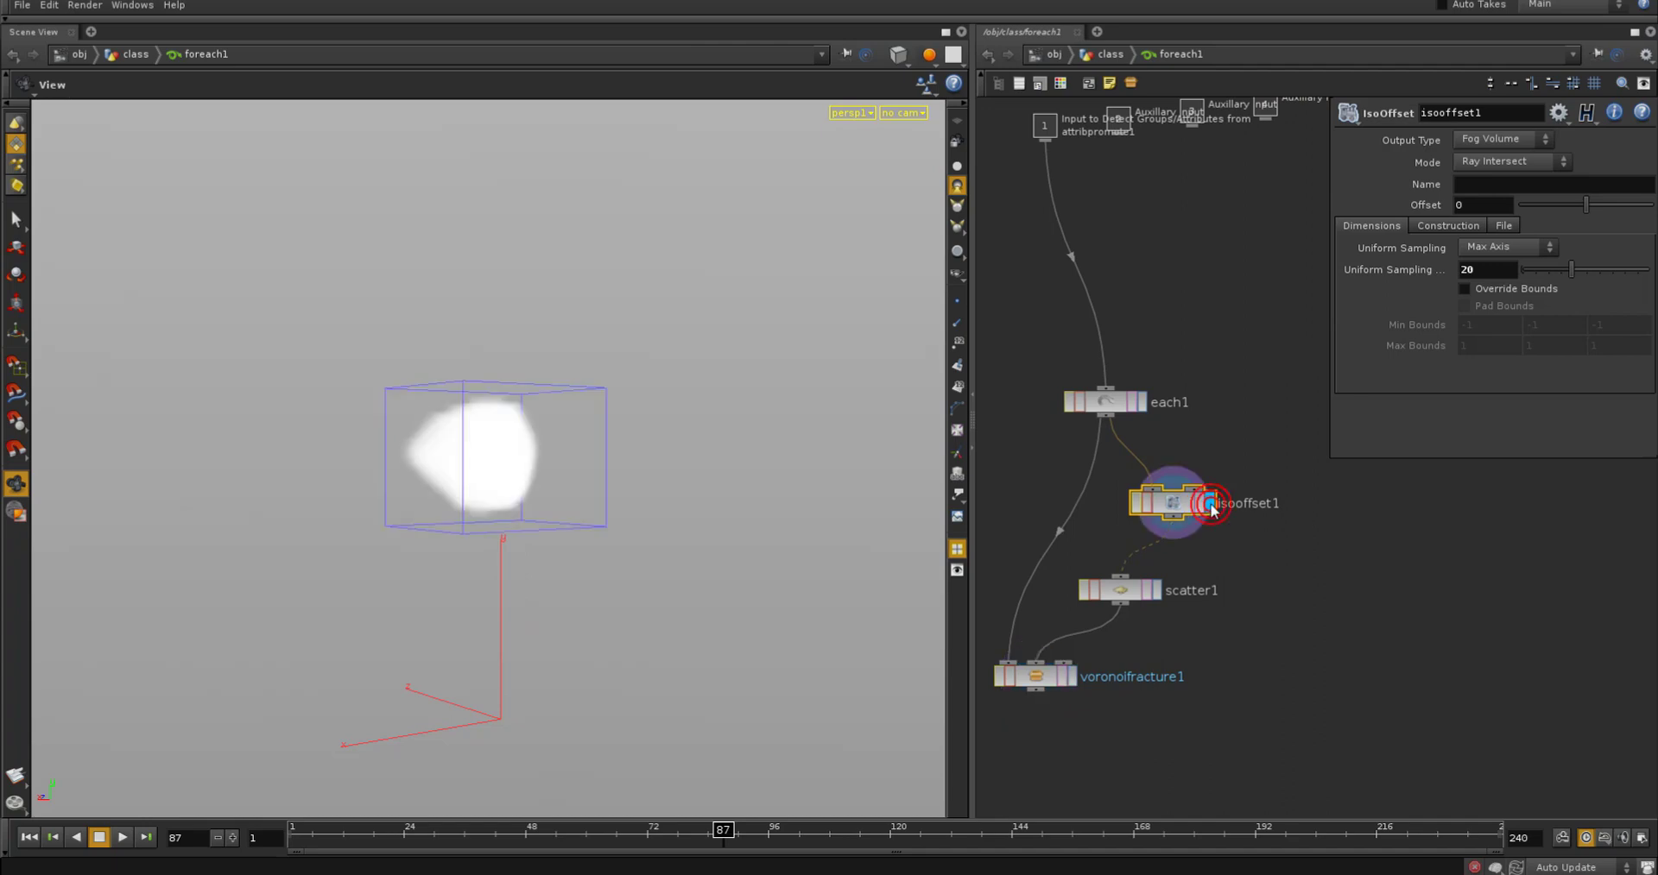
left_click(1143, 403)
left_click(1209, 507)
middle_click_drag(1226, 548, 1226, 531)
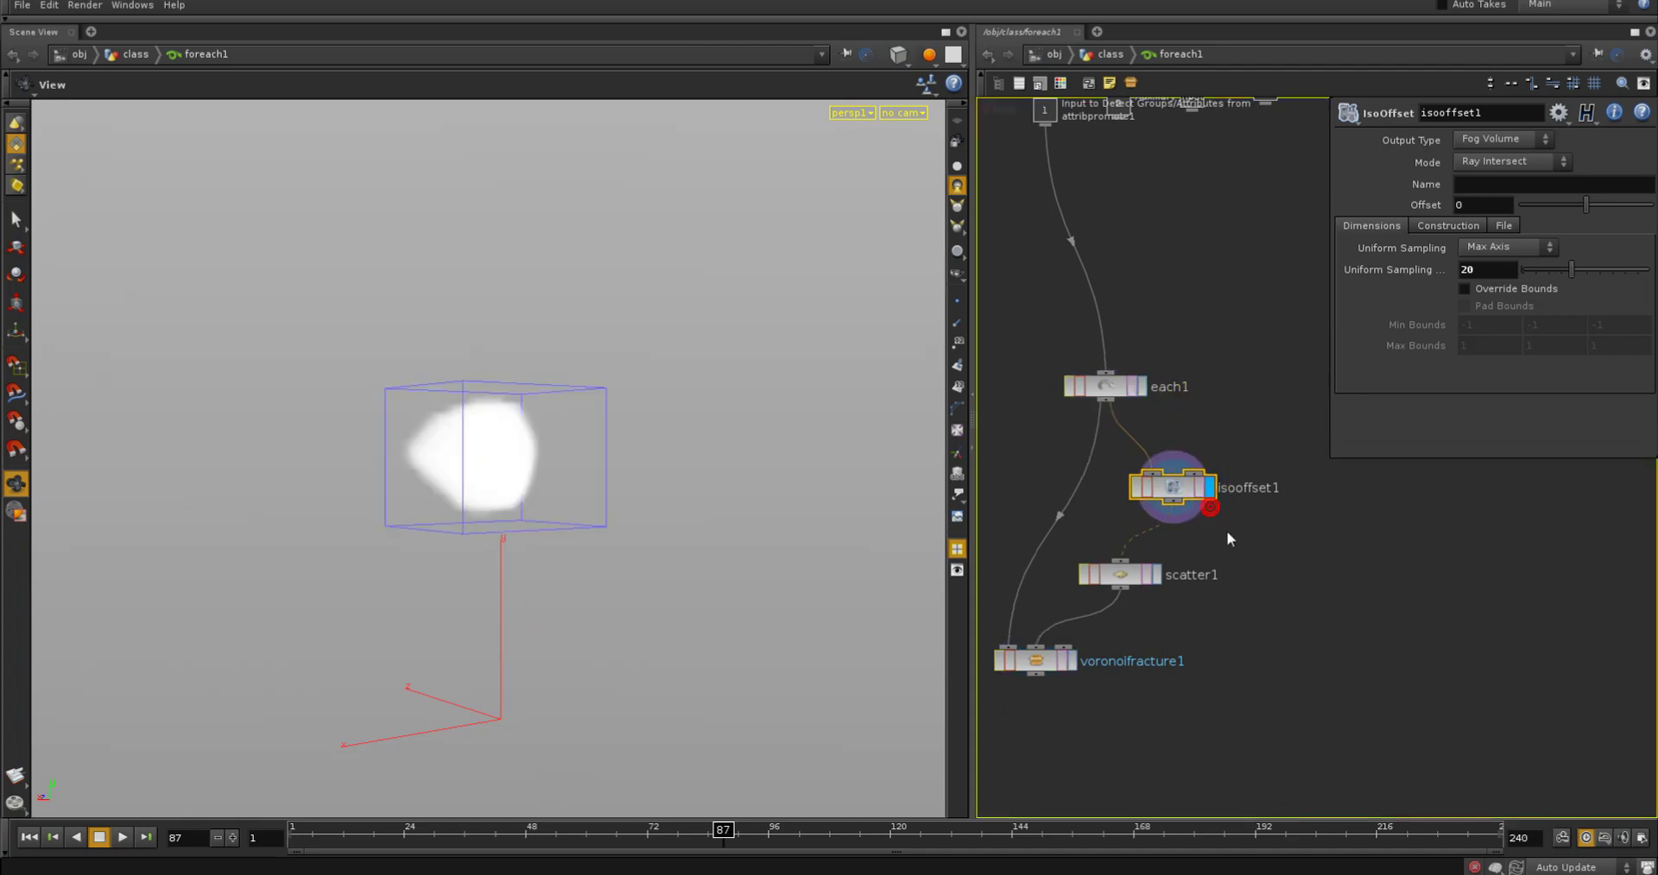
left_click(1159, 546)
left_click(1077, 613)
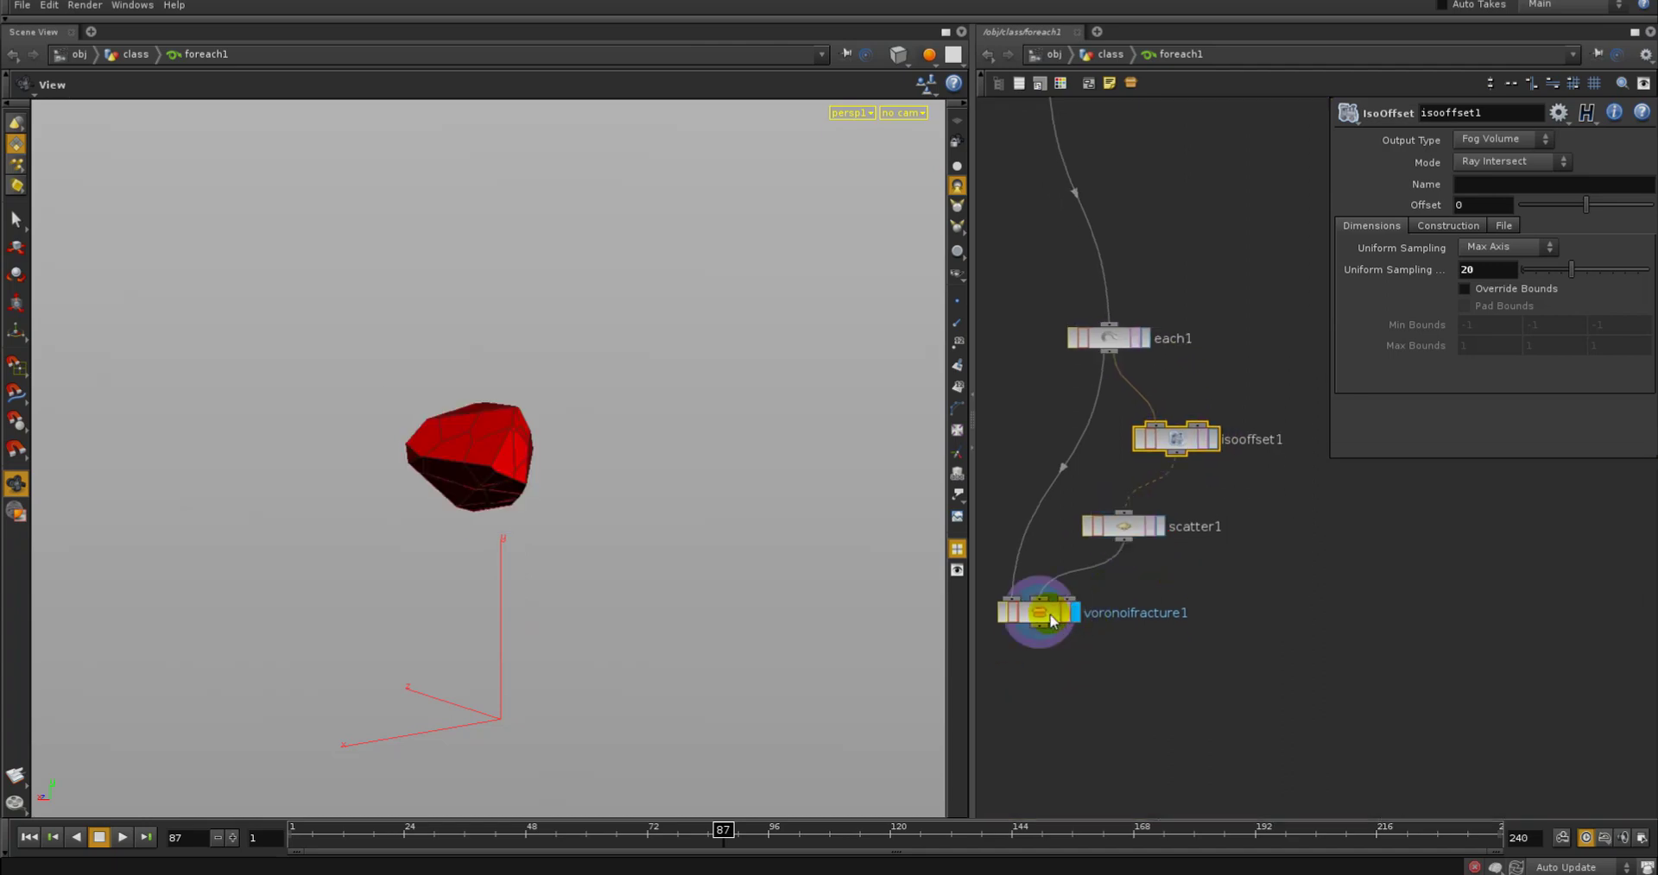
left_click(1041, 613)
middle_click_drag(1045, 614, 1047, 627)
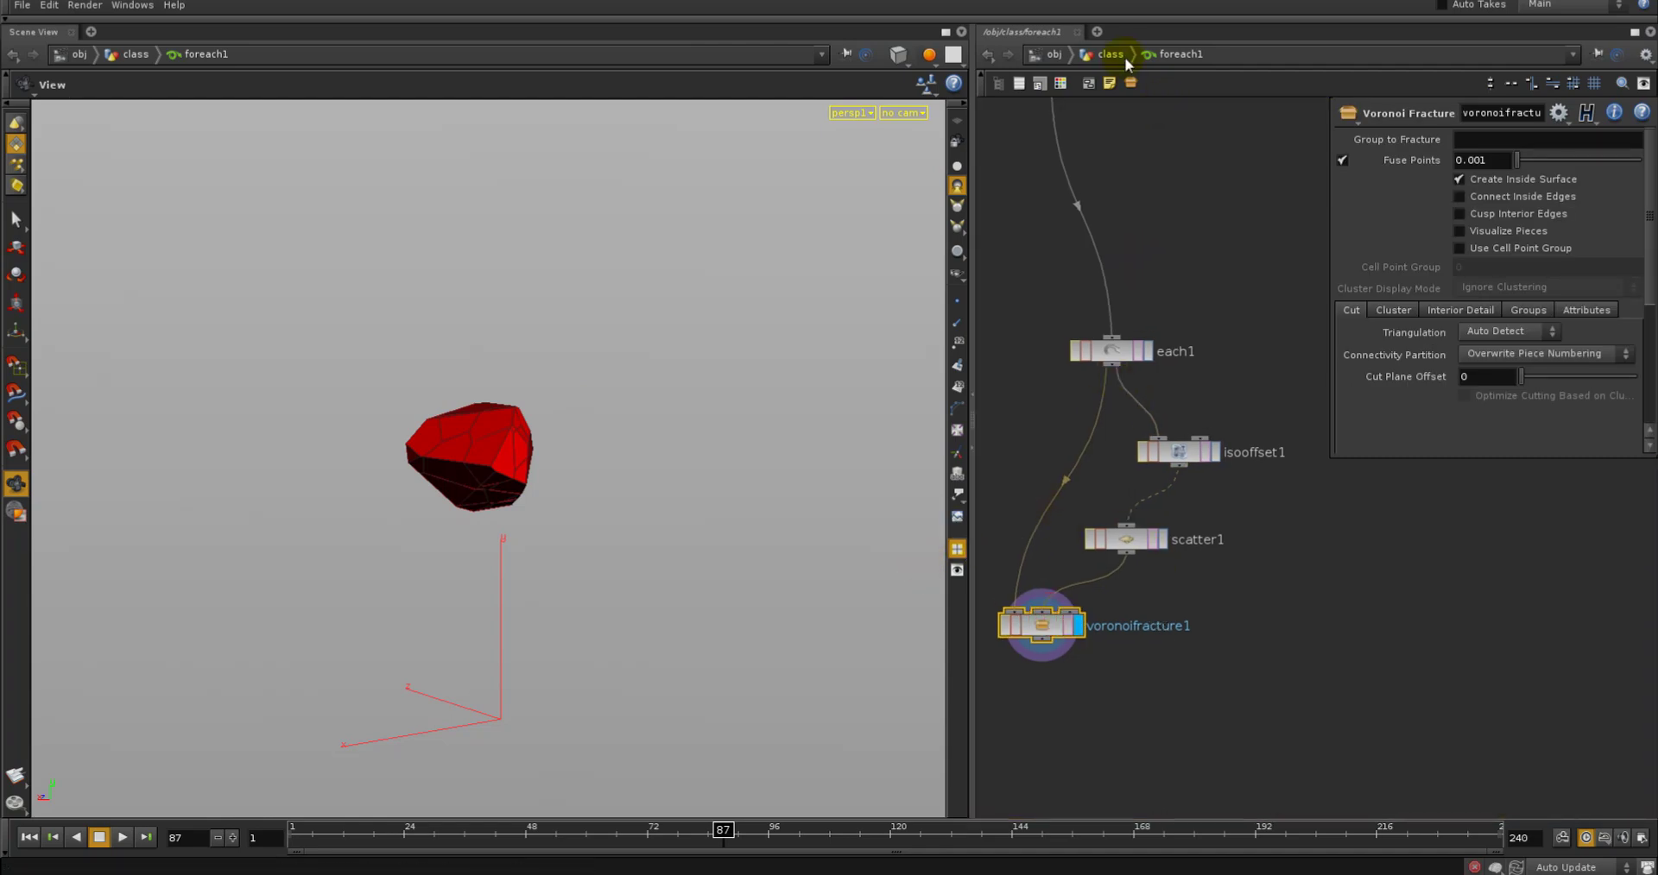
Return to the class network and toggle the bypass of foreach1 to compare the chunks with and without sub-fracturing
left_click(1110, 54)
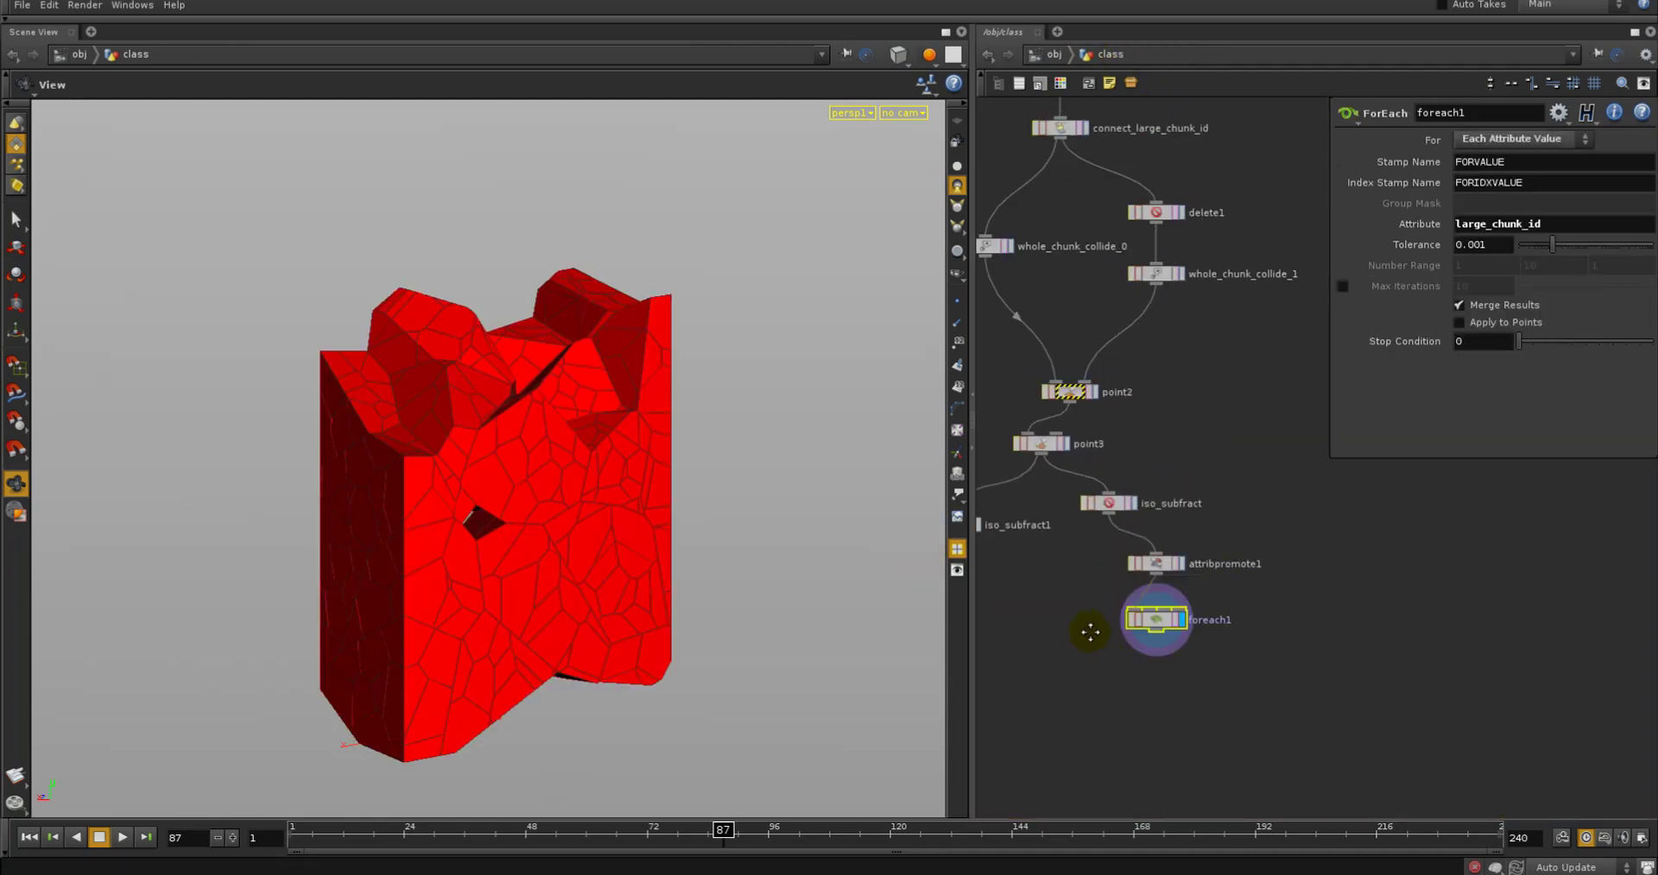
middle_click_drag(1089, 632, 1103, 568)
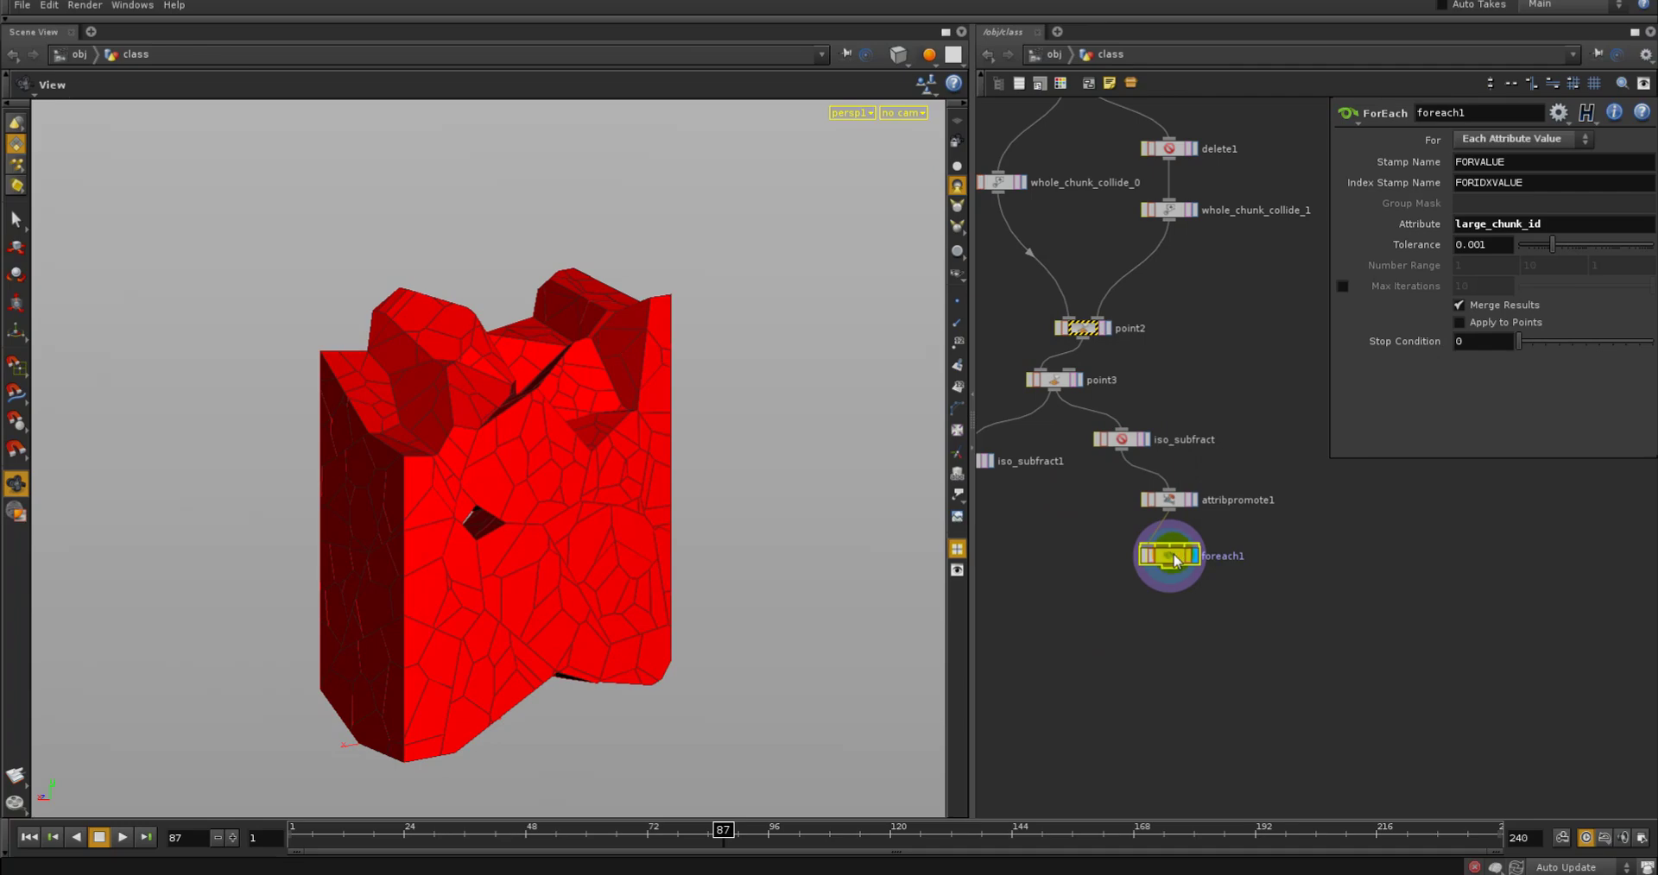
left_click(1145, 557)
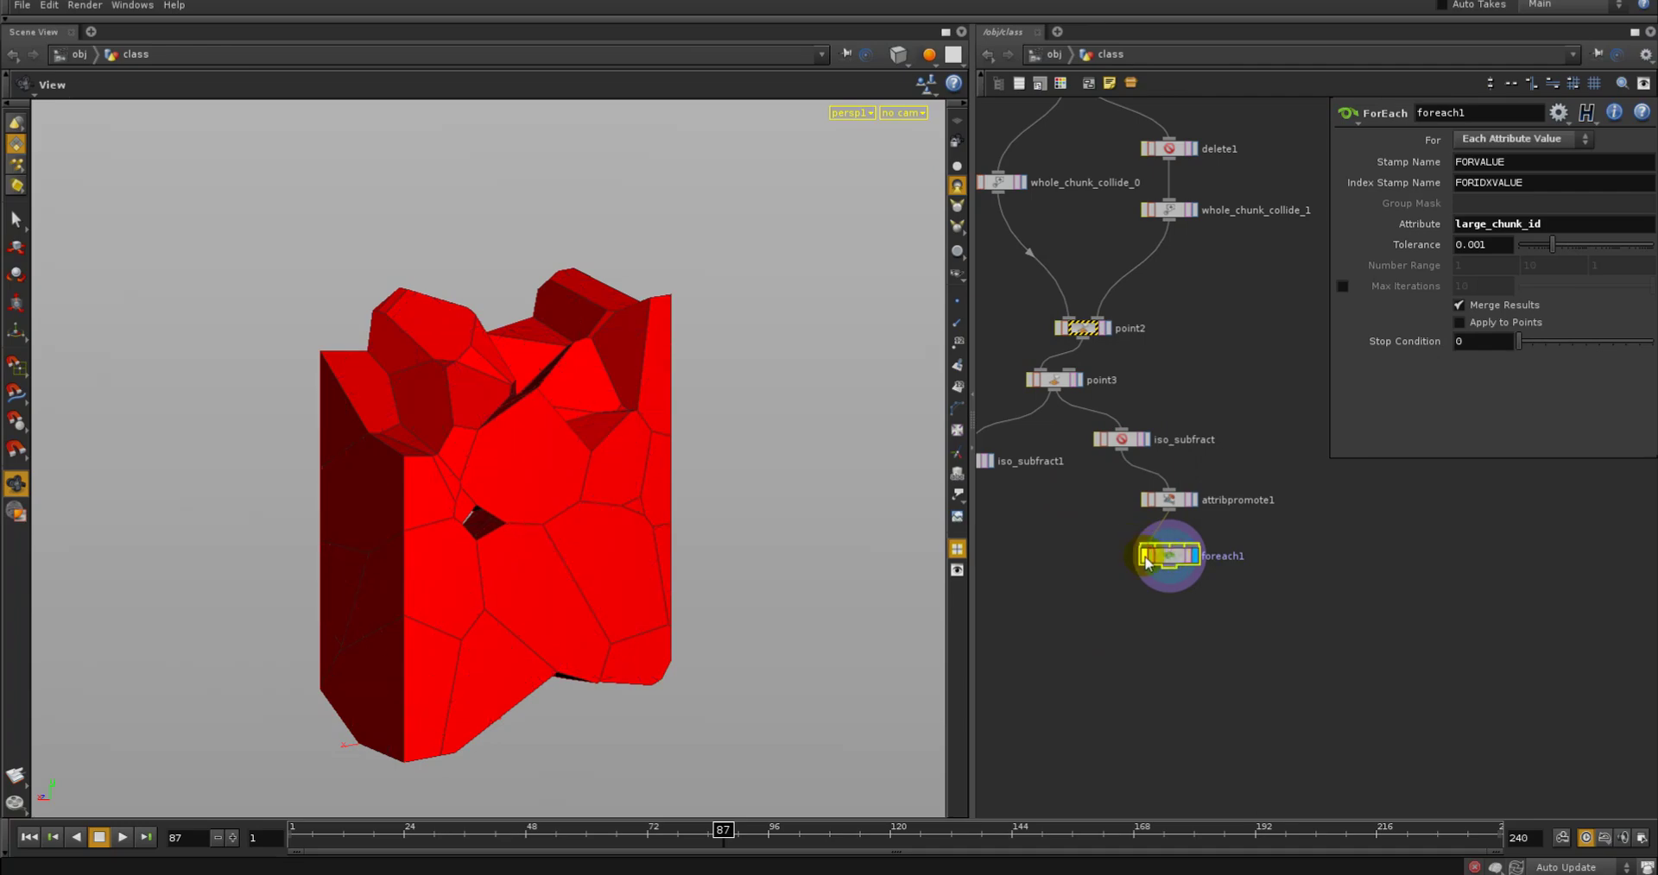
left_click(1145, 557)
mouse_move(1196, 676)
middle_mouse_down()
mouse_move(1217, 614)
mouse_move(1196, 670)
middle_mouse_up()
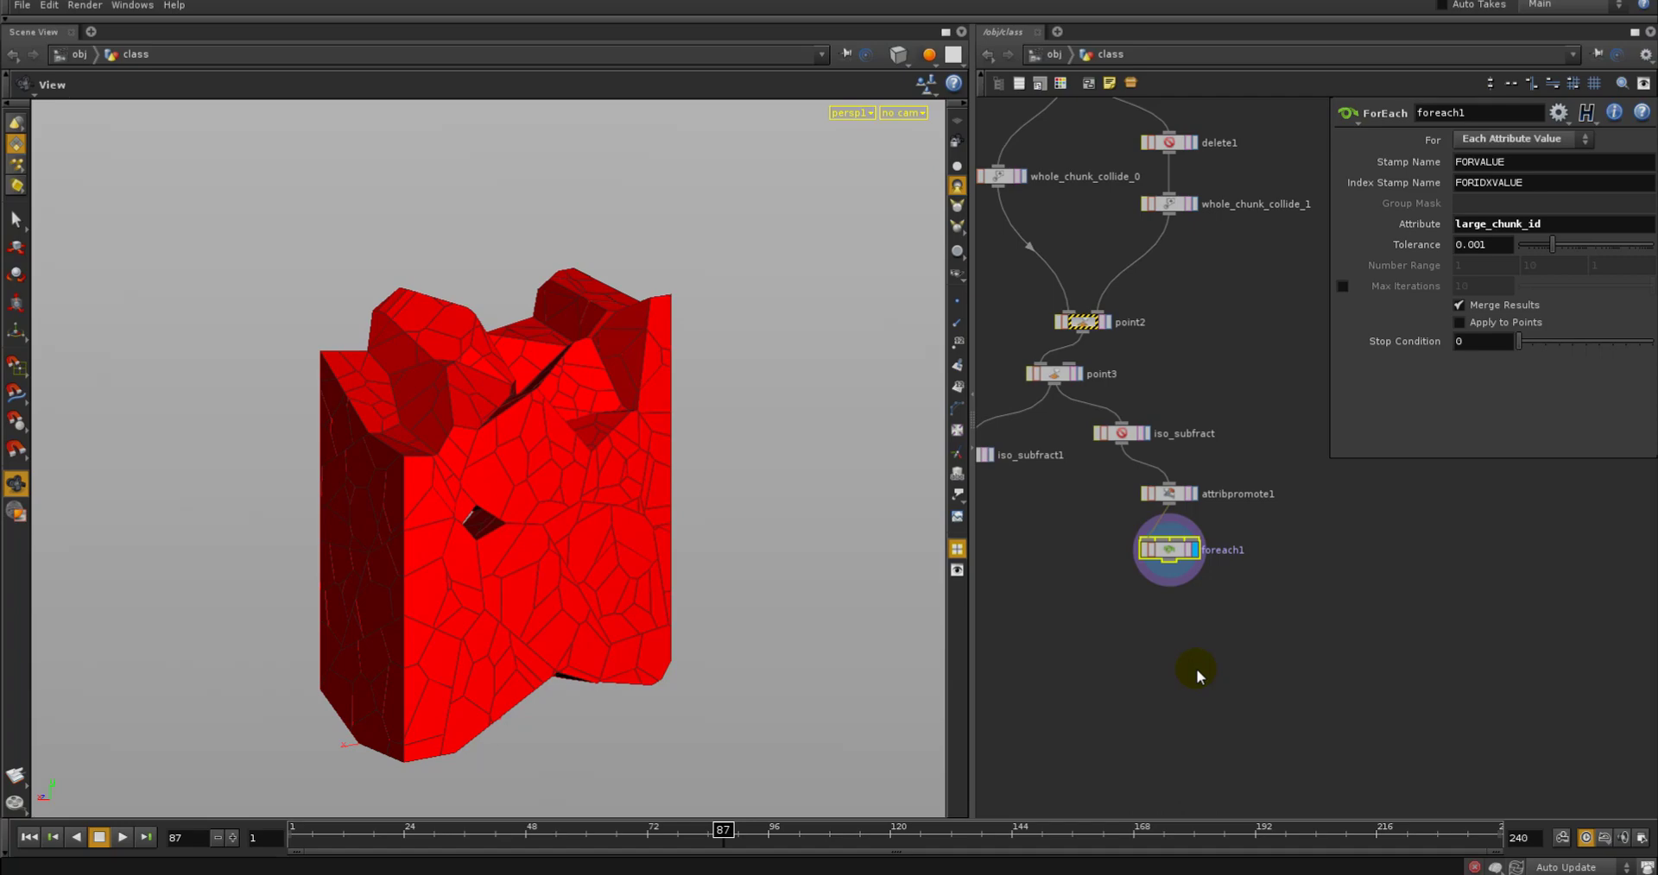
left_click(1166, 648)
middle_click_drag(1114, 579, 1131, 631)
right_click_drag(1132, 625, 1218, 589)
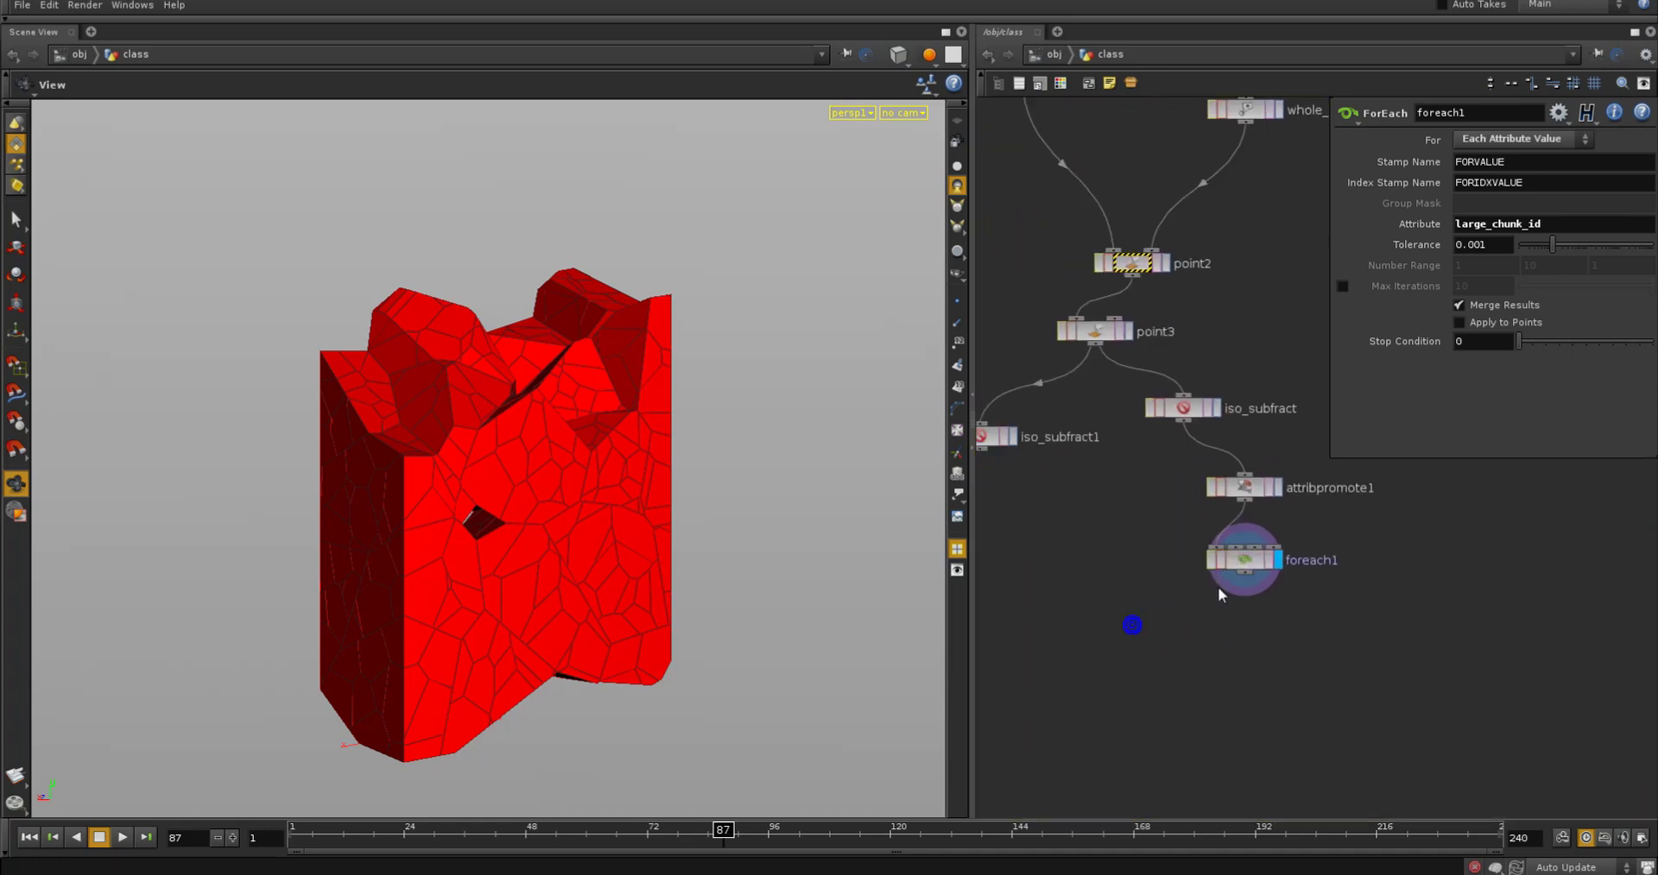
middle_click_drag(1277, 637, 1287, 636)
left_click_drag(1260, 562, 1217, 607)
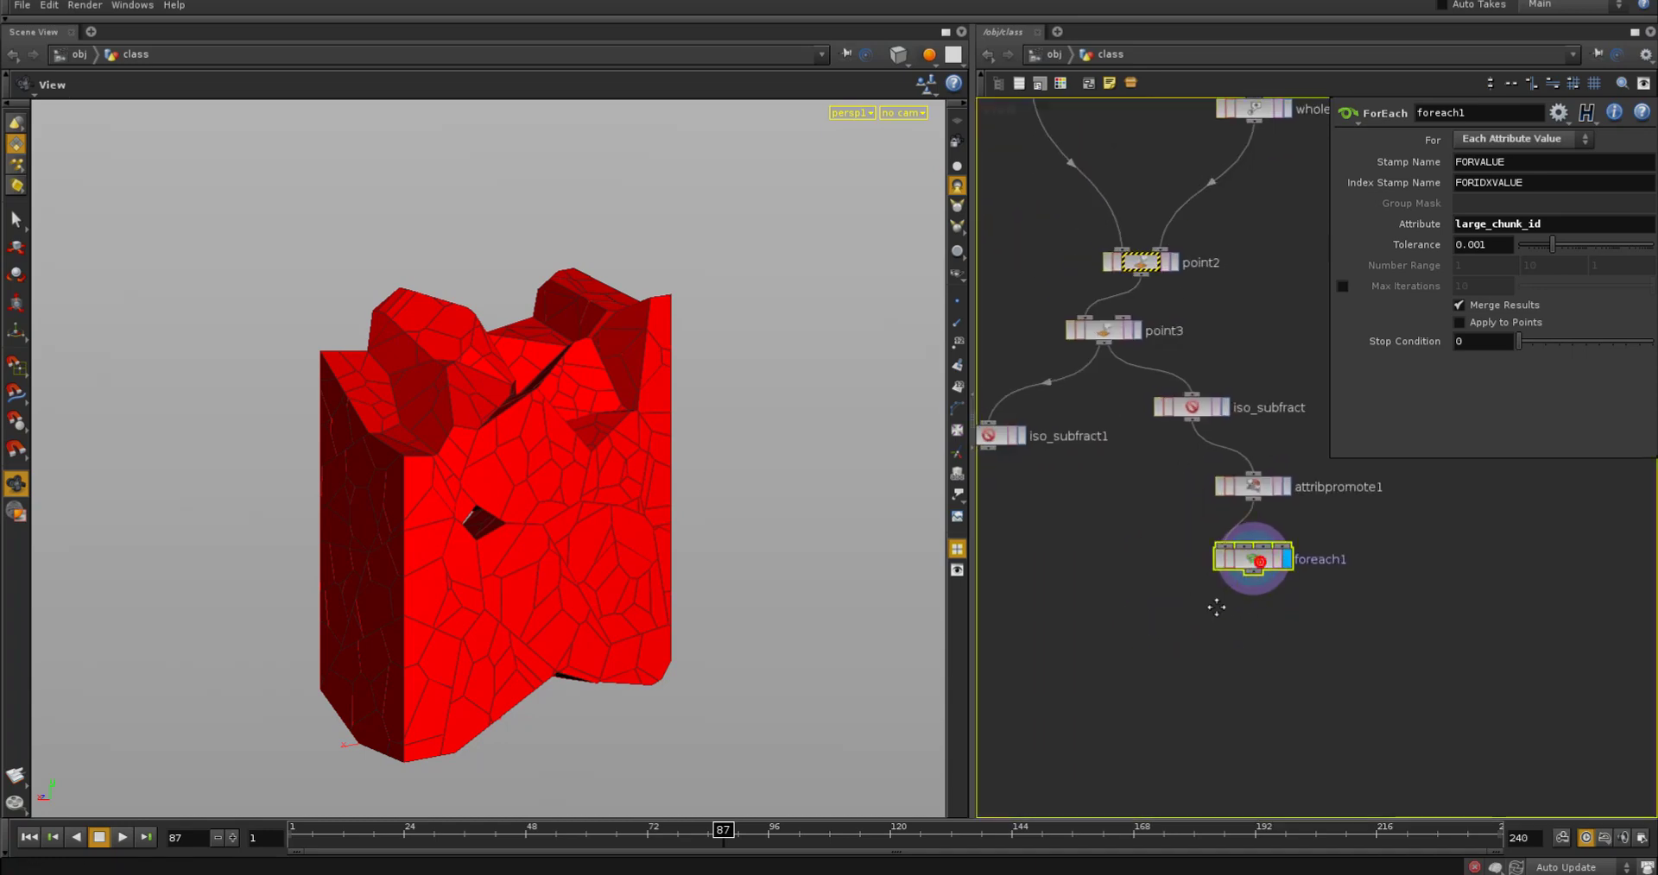
middle_click_drag(1215, 607, 1243, 623)
scroll(1221, 595, "down", 1)
left_click(1276, 514)
middle_click_drag(1181, 573, 1134, 587)
left_click(1151, 571)
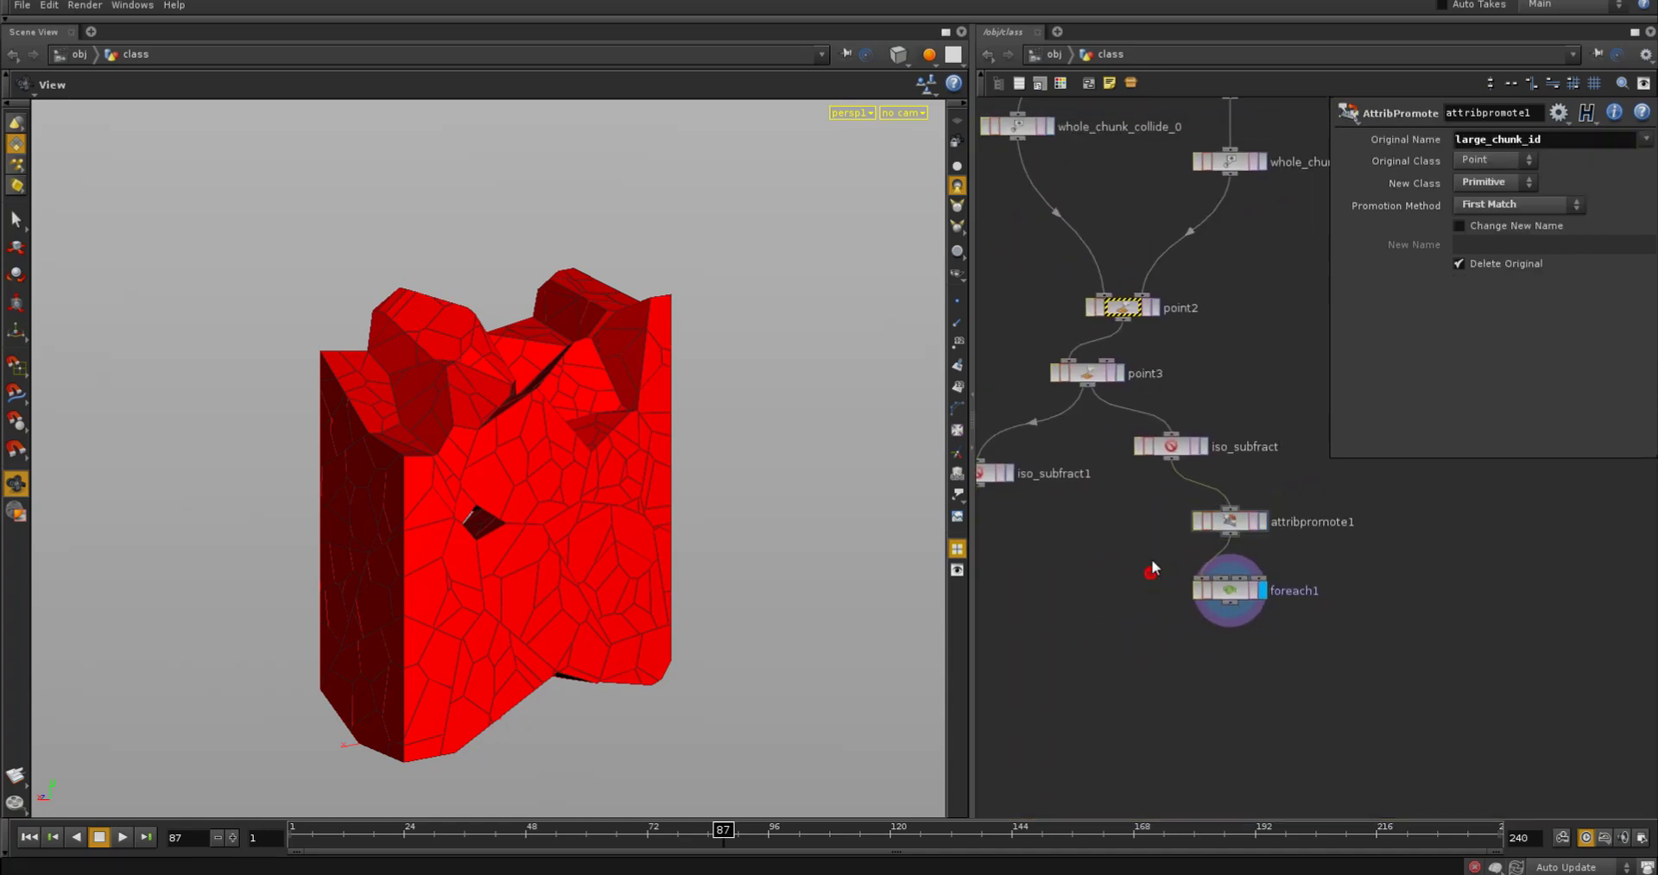
Add a Merge node below foreach1, fed by iso_subfract1
middle_click_drag(1006, 527, 1091, 518)
key("Tab")
type("m")
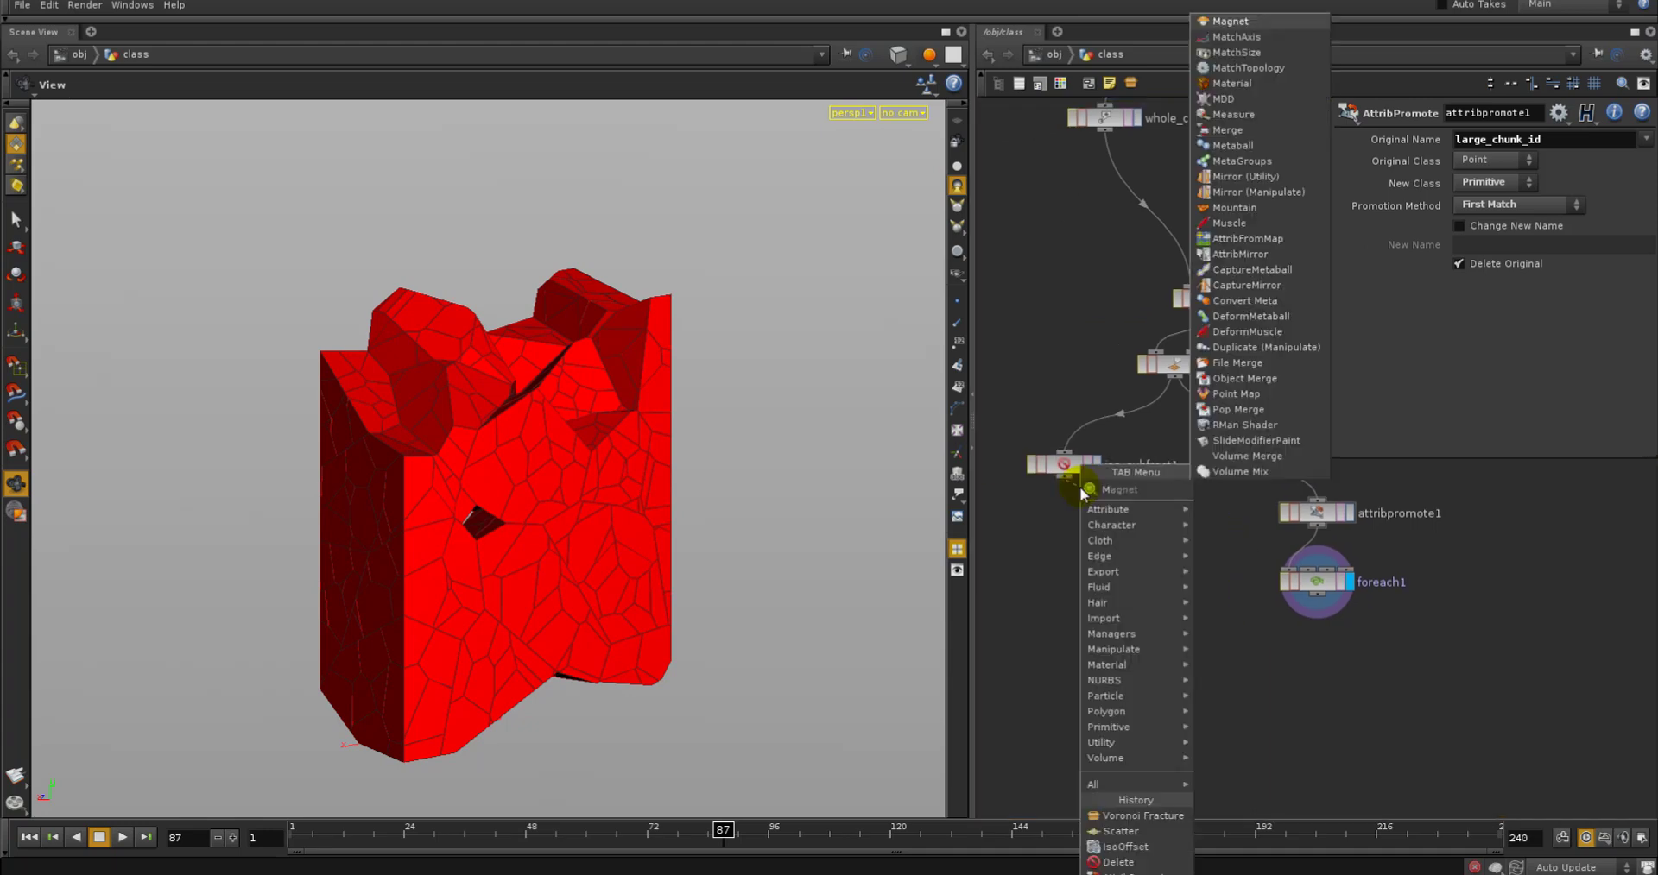
type("er")
left_click(1256, 487)
left_click(1192, 635)
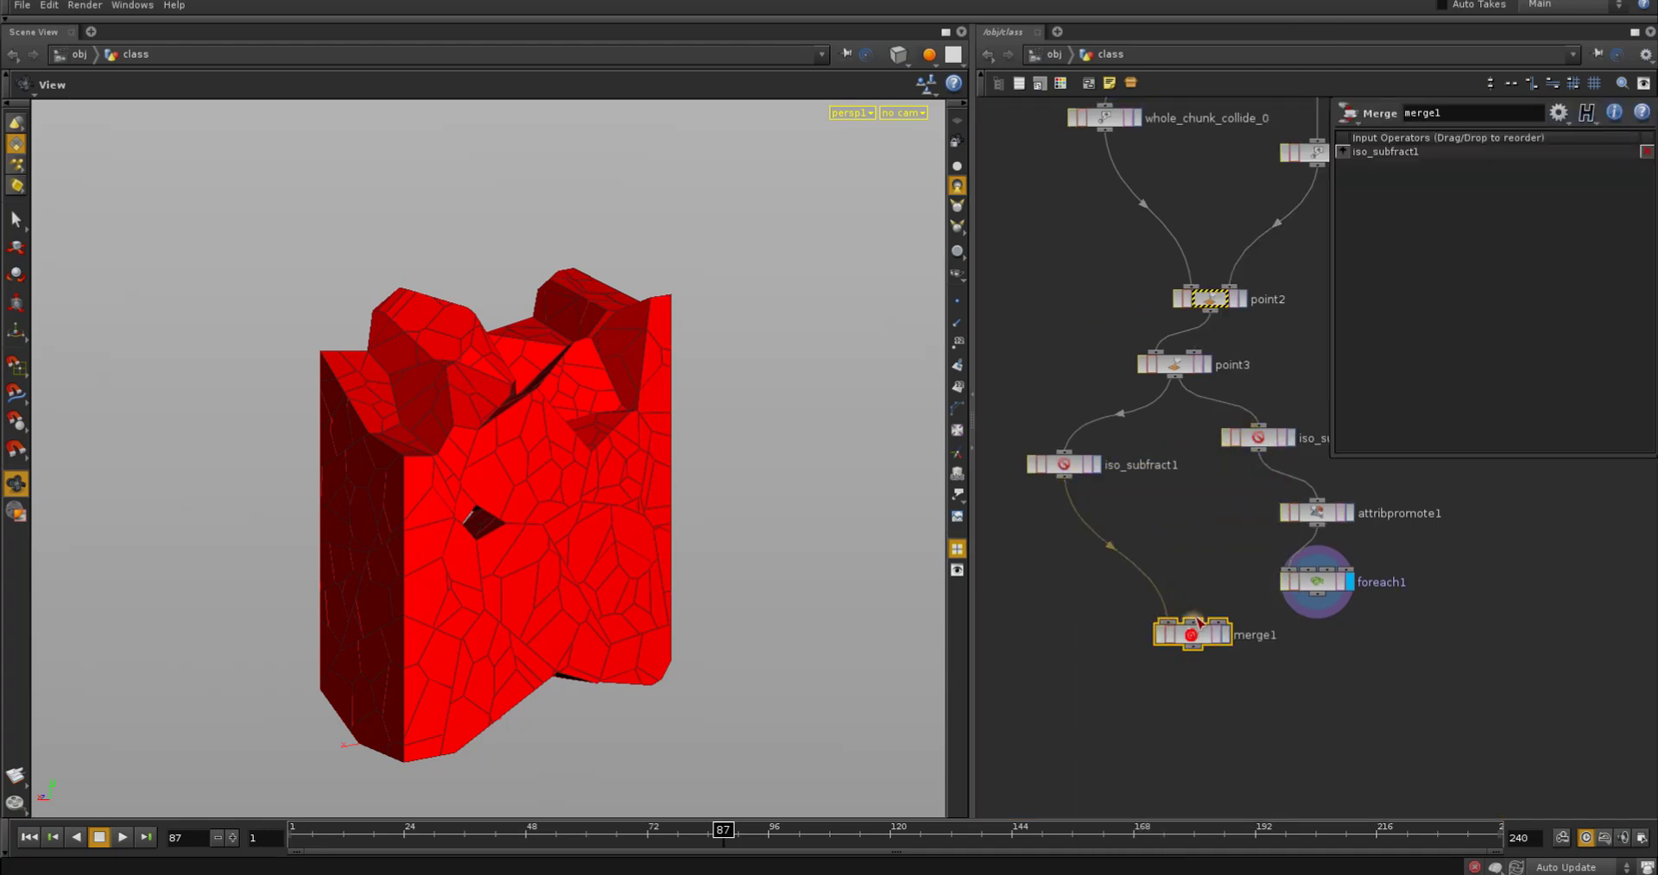
Connect the output of foreach1 to merge1 as its second input, alongside iso_subfract1
left_click(1204, 568)
middle_click_drag(1203, 568, 1188, 620)
scroll(1188, 620, "up", 1)
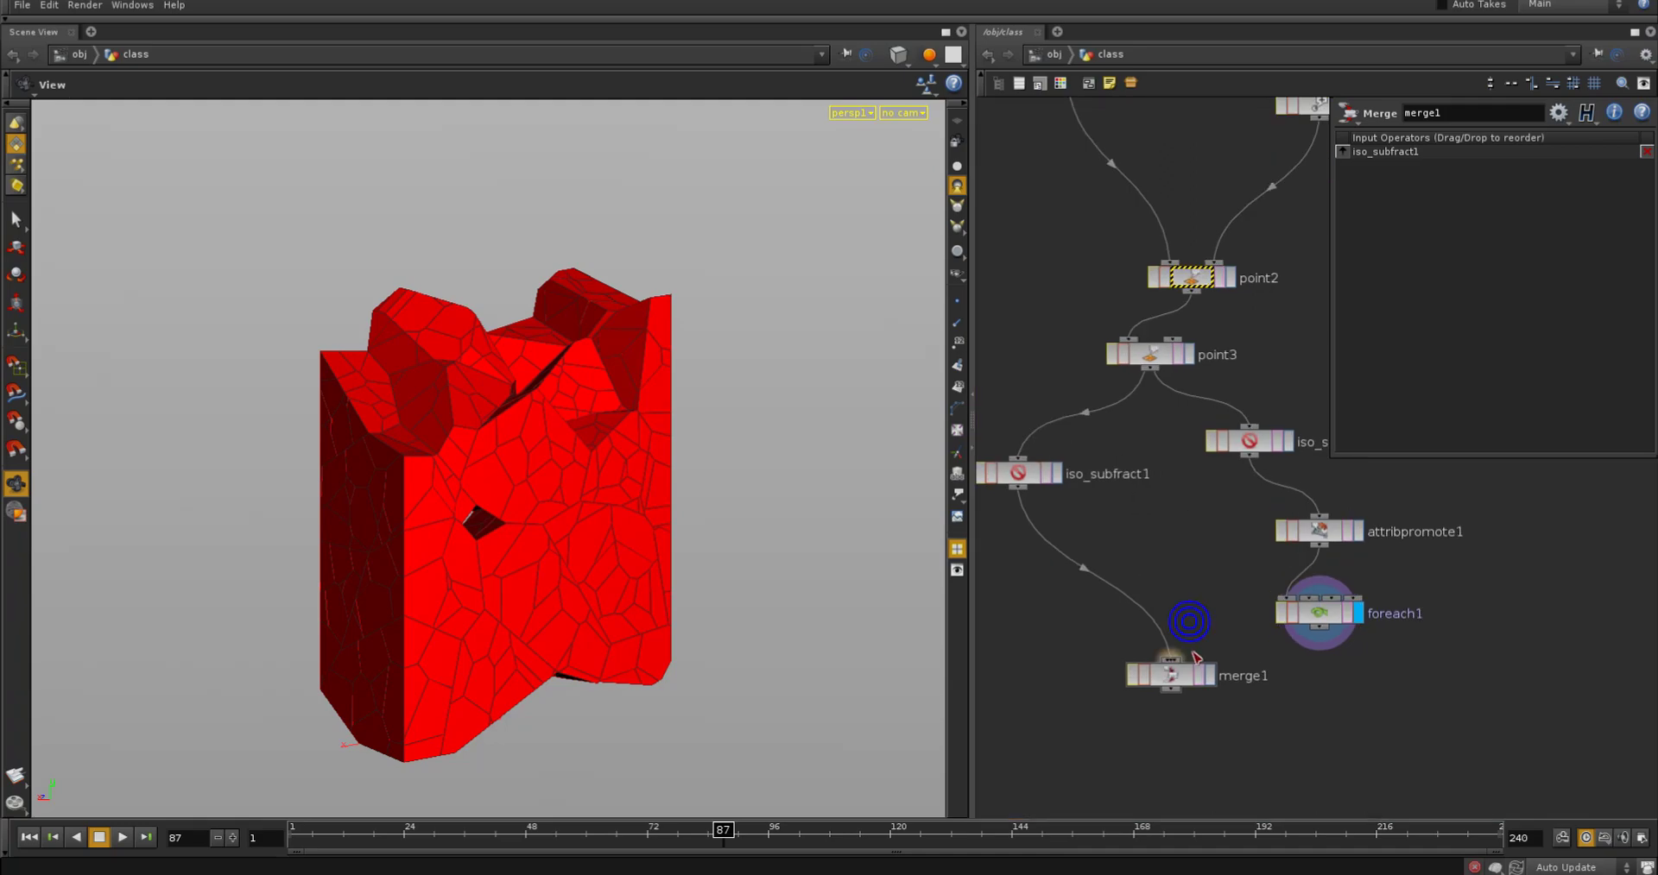
left_click_drag(1184, 656, 1305, 636)
middle_click_drag(1303, 732, 1317, 736)
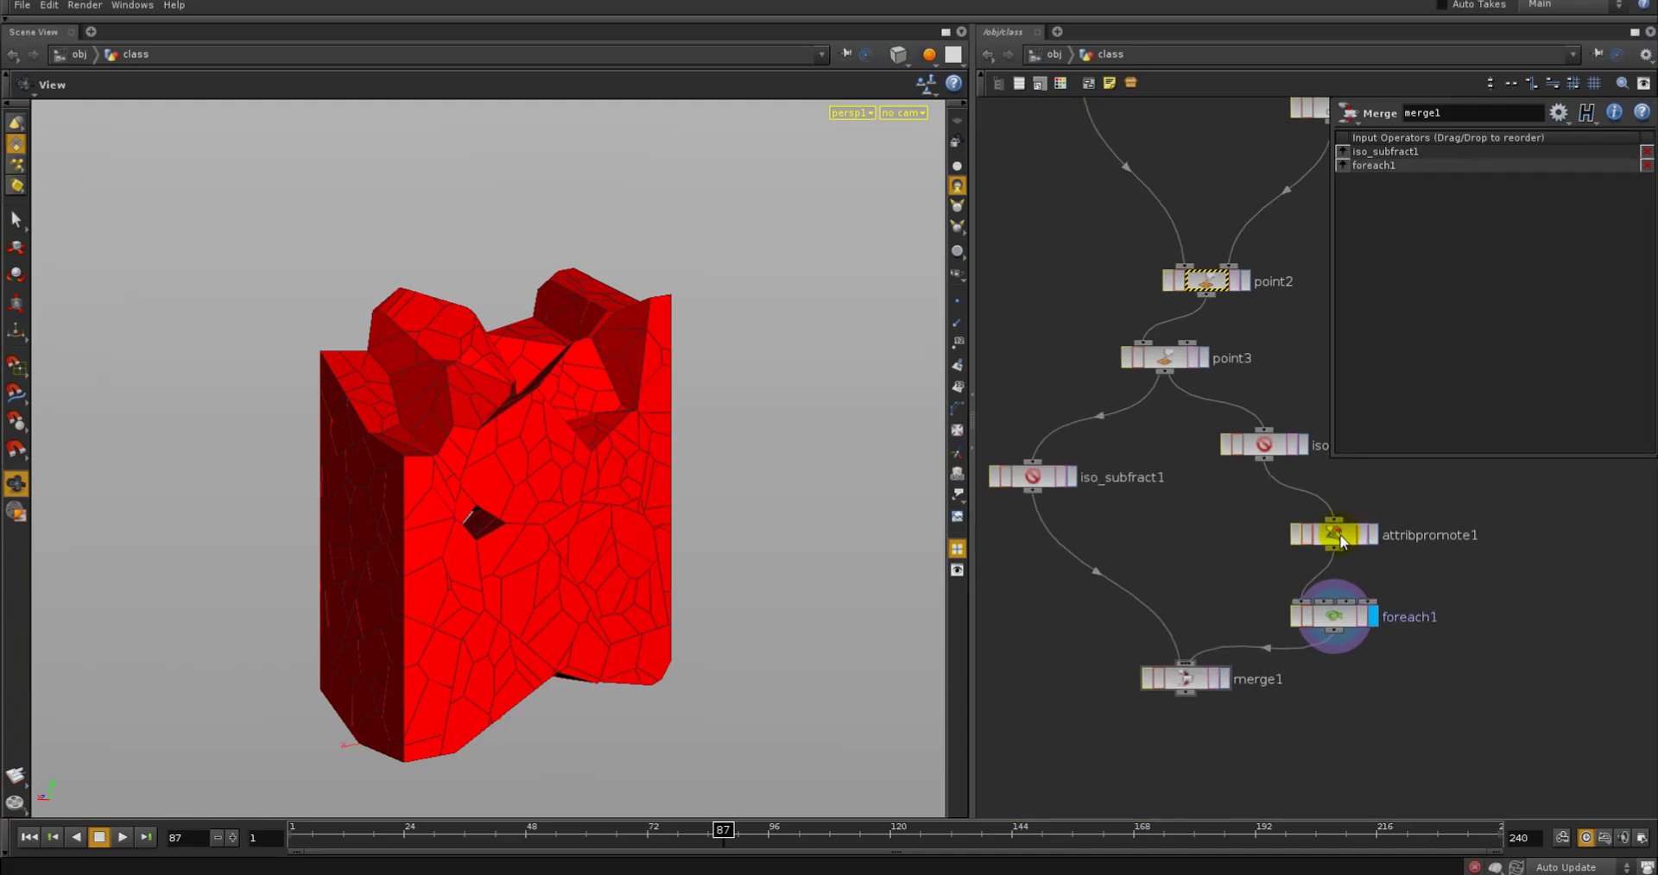
left_click(1340, 535)
key("ctrl+c")
key("ctrl+v")
left_click_drag(1406, 584, 1143, 497)
left_click_drag(1198, 554, 1080, 572)
middle_click_drag(1082, 665, 1080, 634)
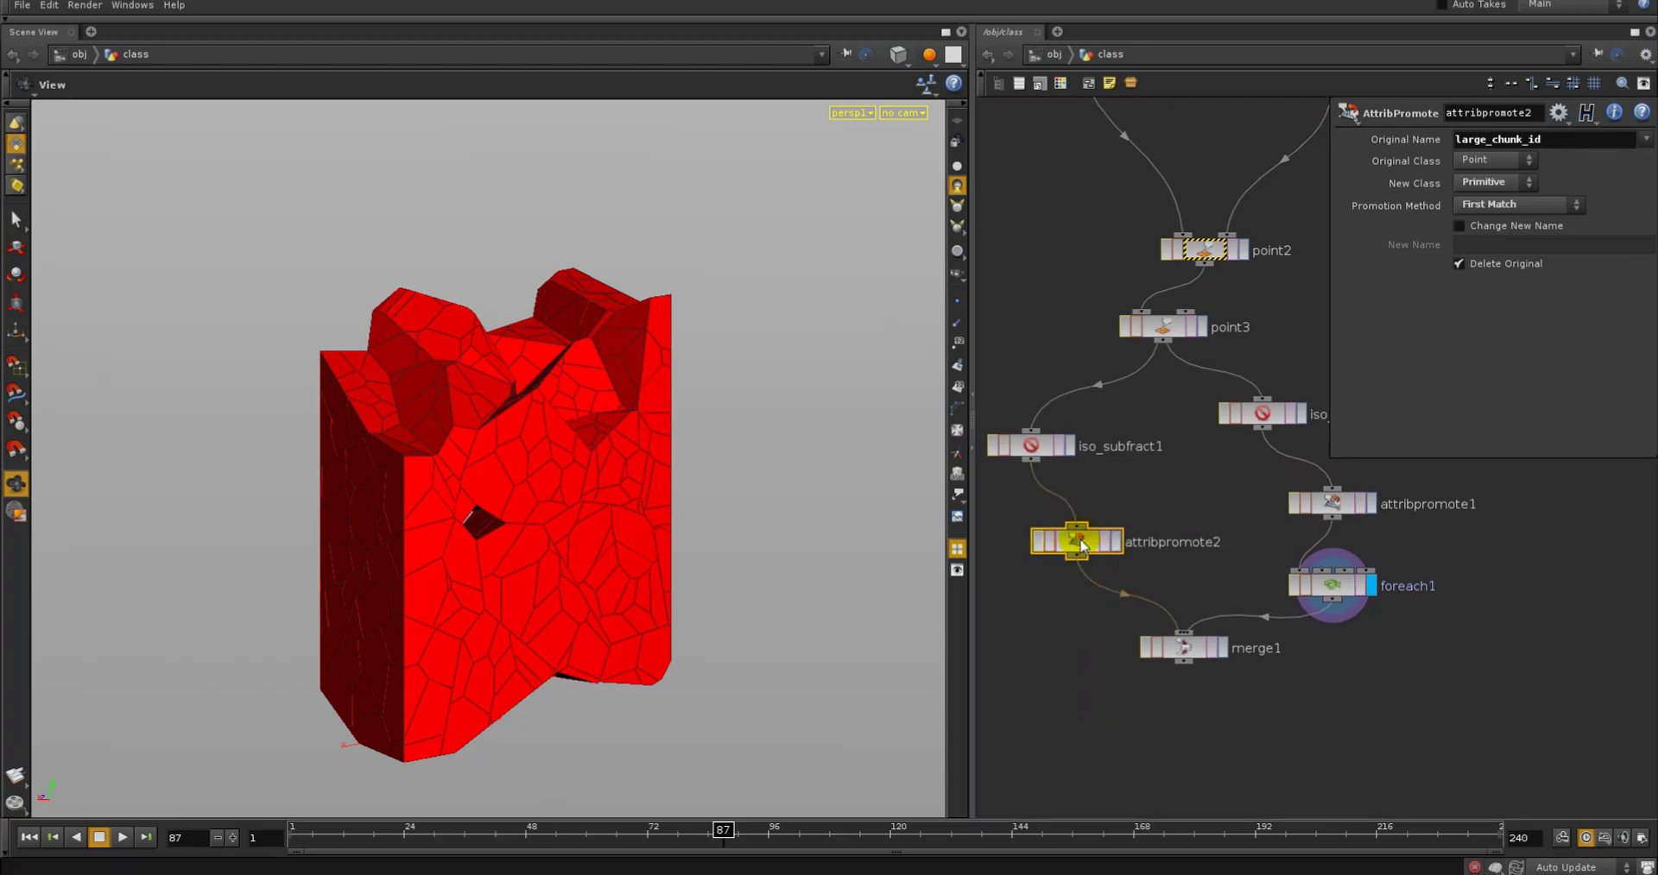
key("Delete")
Display merge1 and examine the whole pillar with its untouched and sub-fractured chunks combined
left_click(1206, 672)
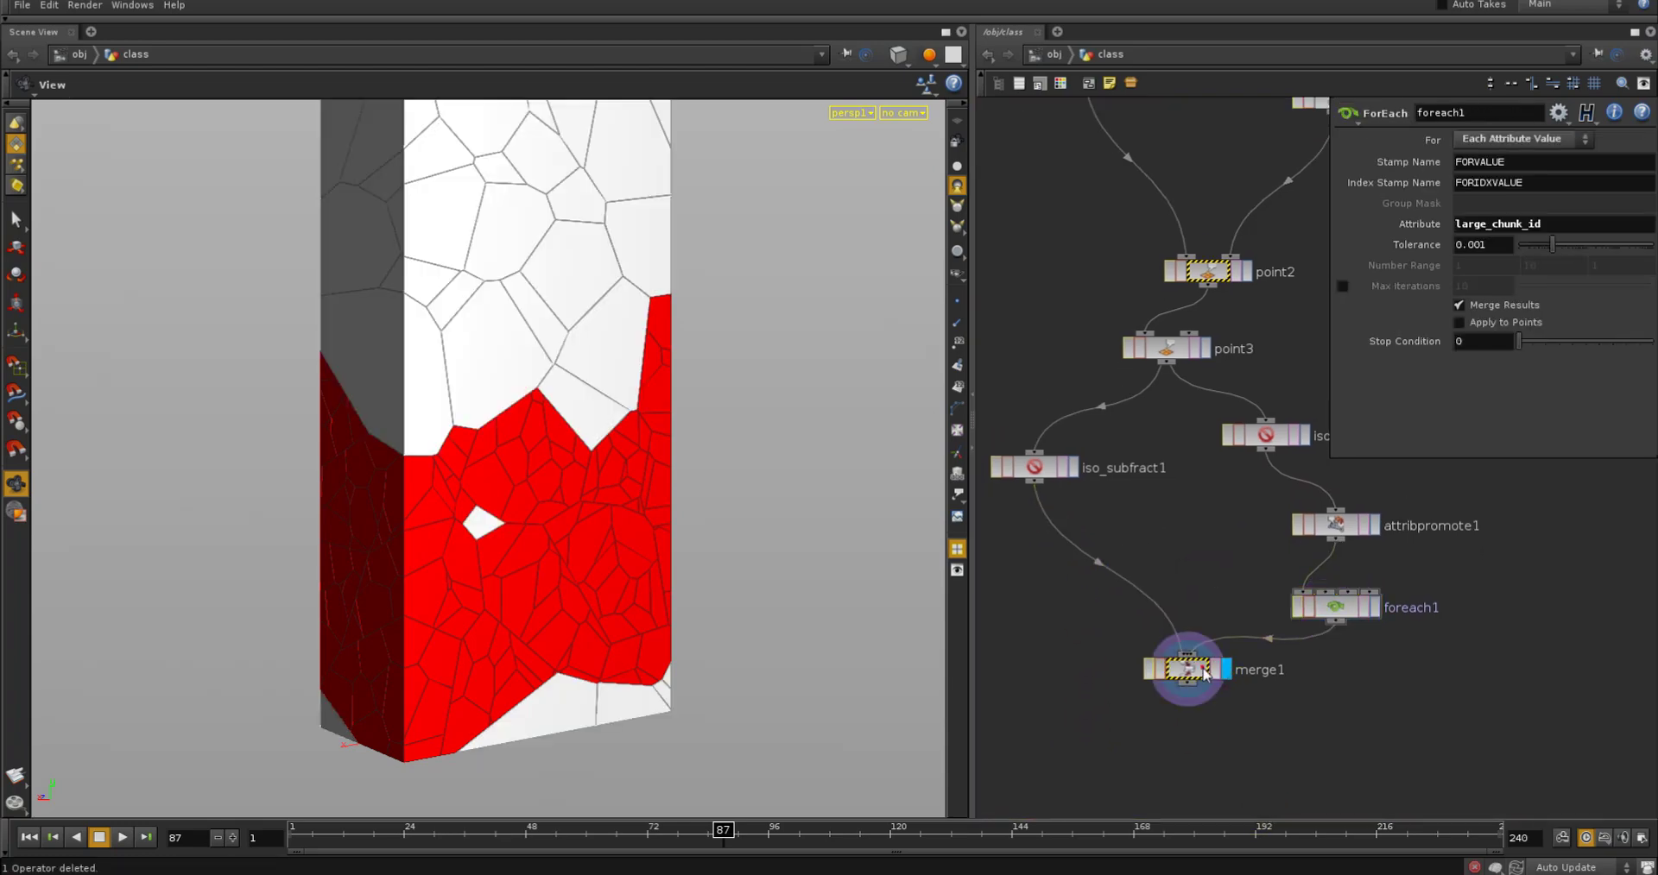
left_click(1206, 673)
right_click_drag(581, 411, 296, 470)
middle_click_drag(505, 534, 519, 637)
left_click_drag(519, 637, 598, 563)
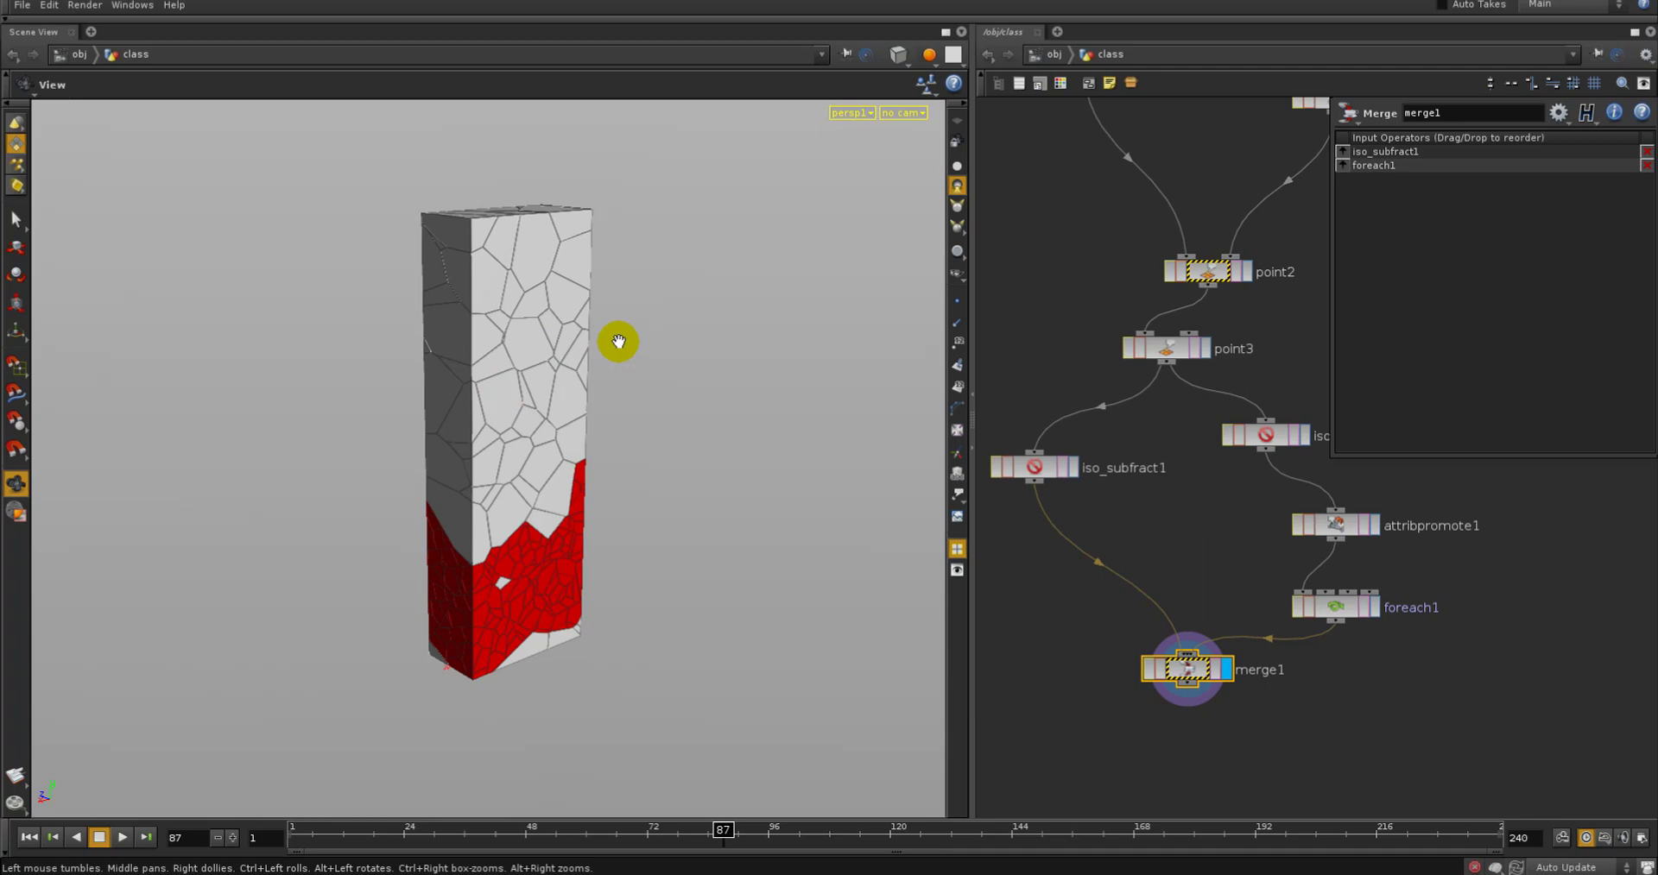
Display point3 and connect_large_chunk_id in turn to review the large chunks before sub-fracturing
middle_click_drag(1148, 488, 1077, 529)
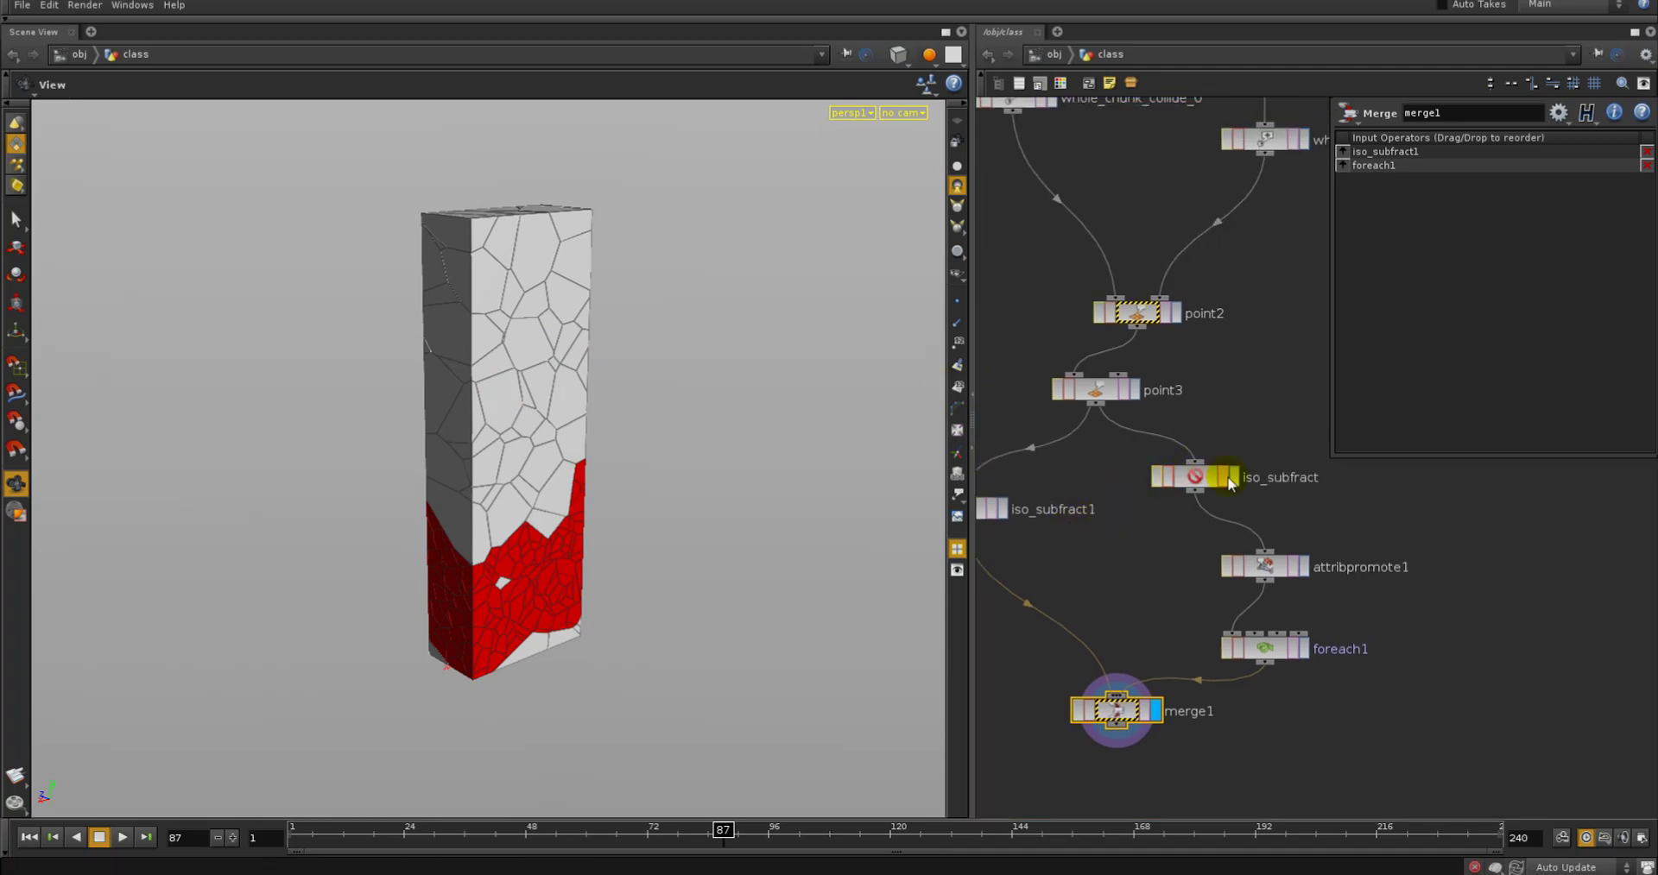
left_click(1133, 389)
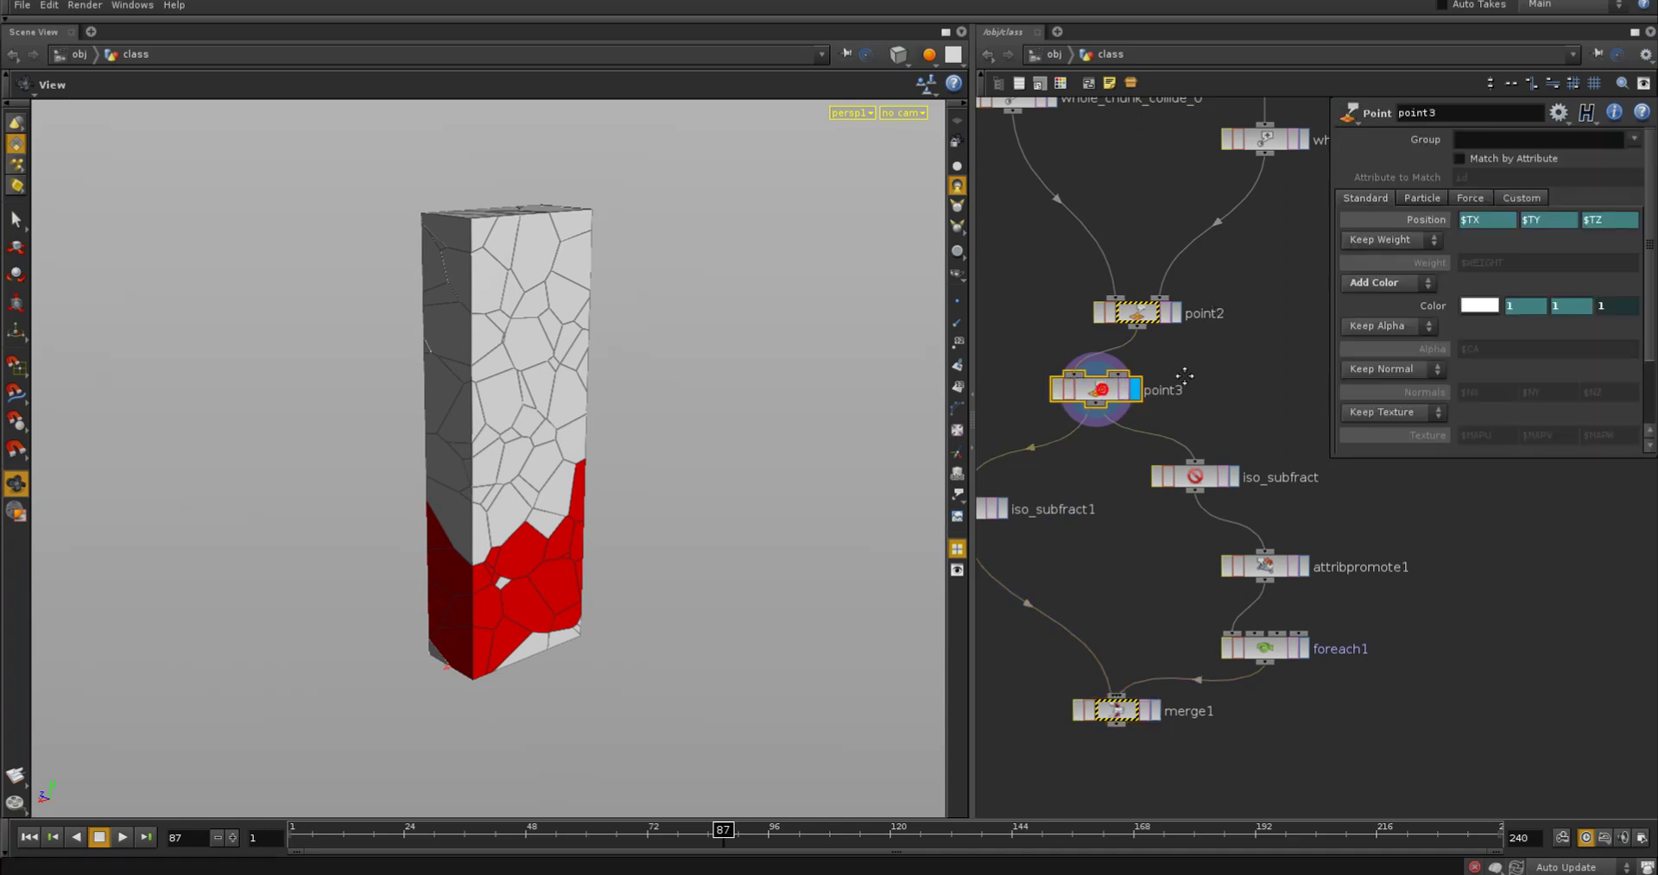
middle_click_drag(1270, 141, 1256, 520)
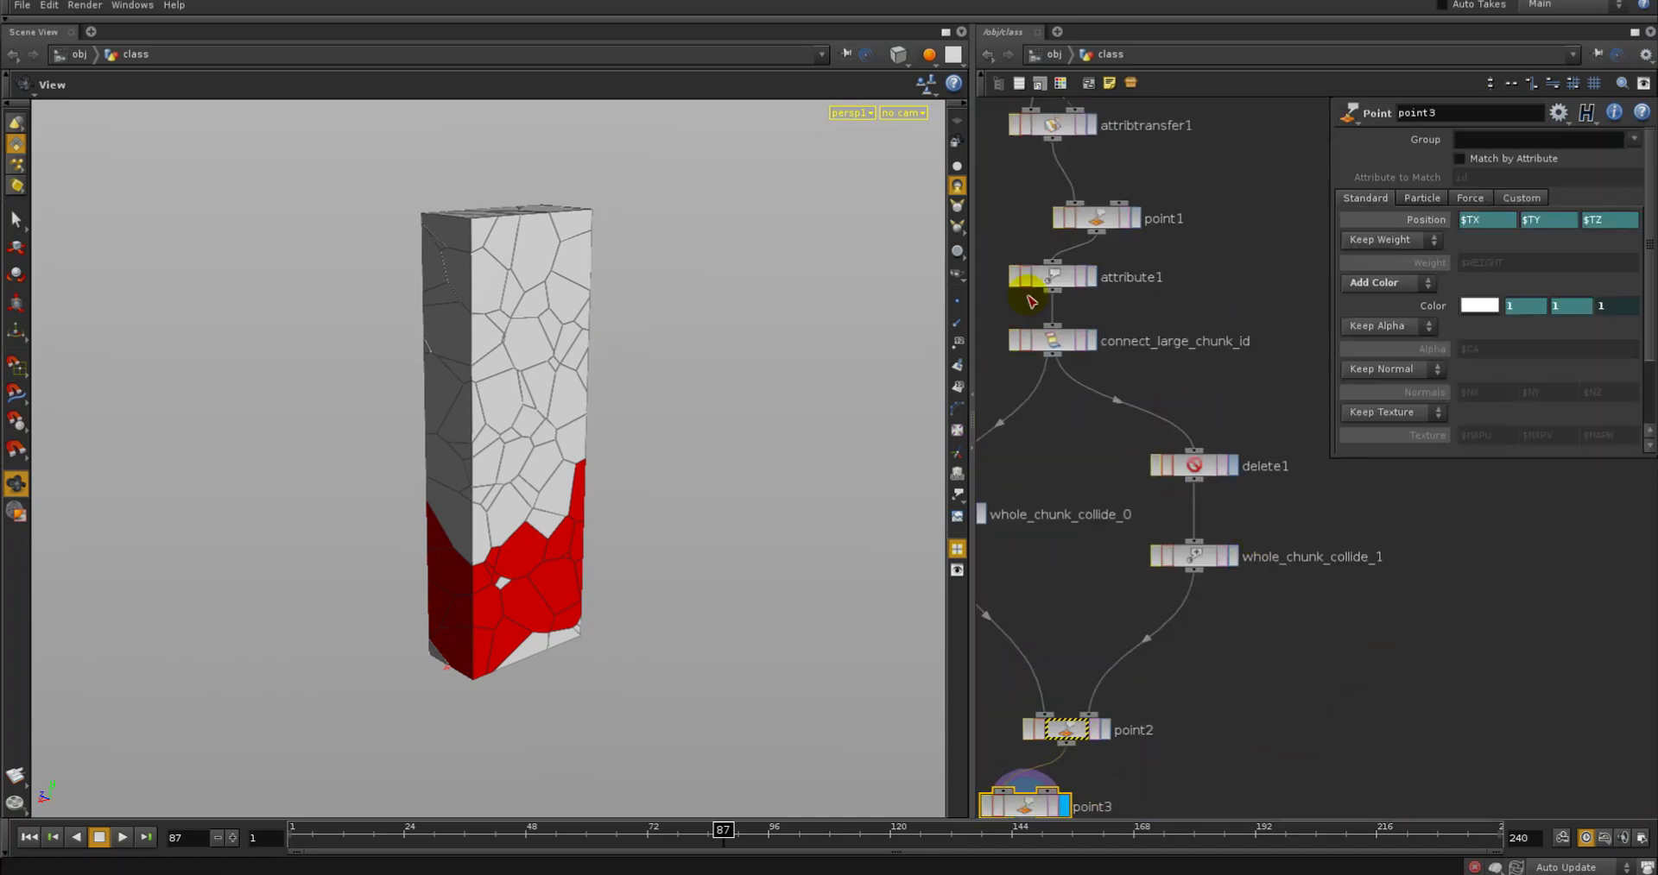
left_click(1086, 340)
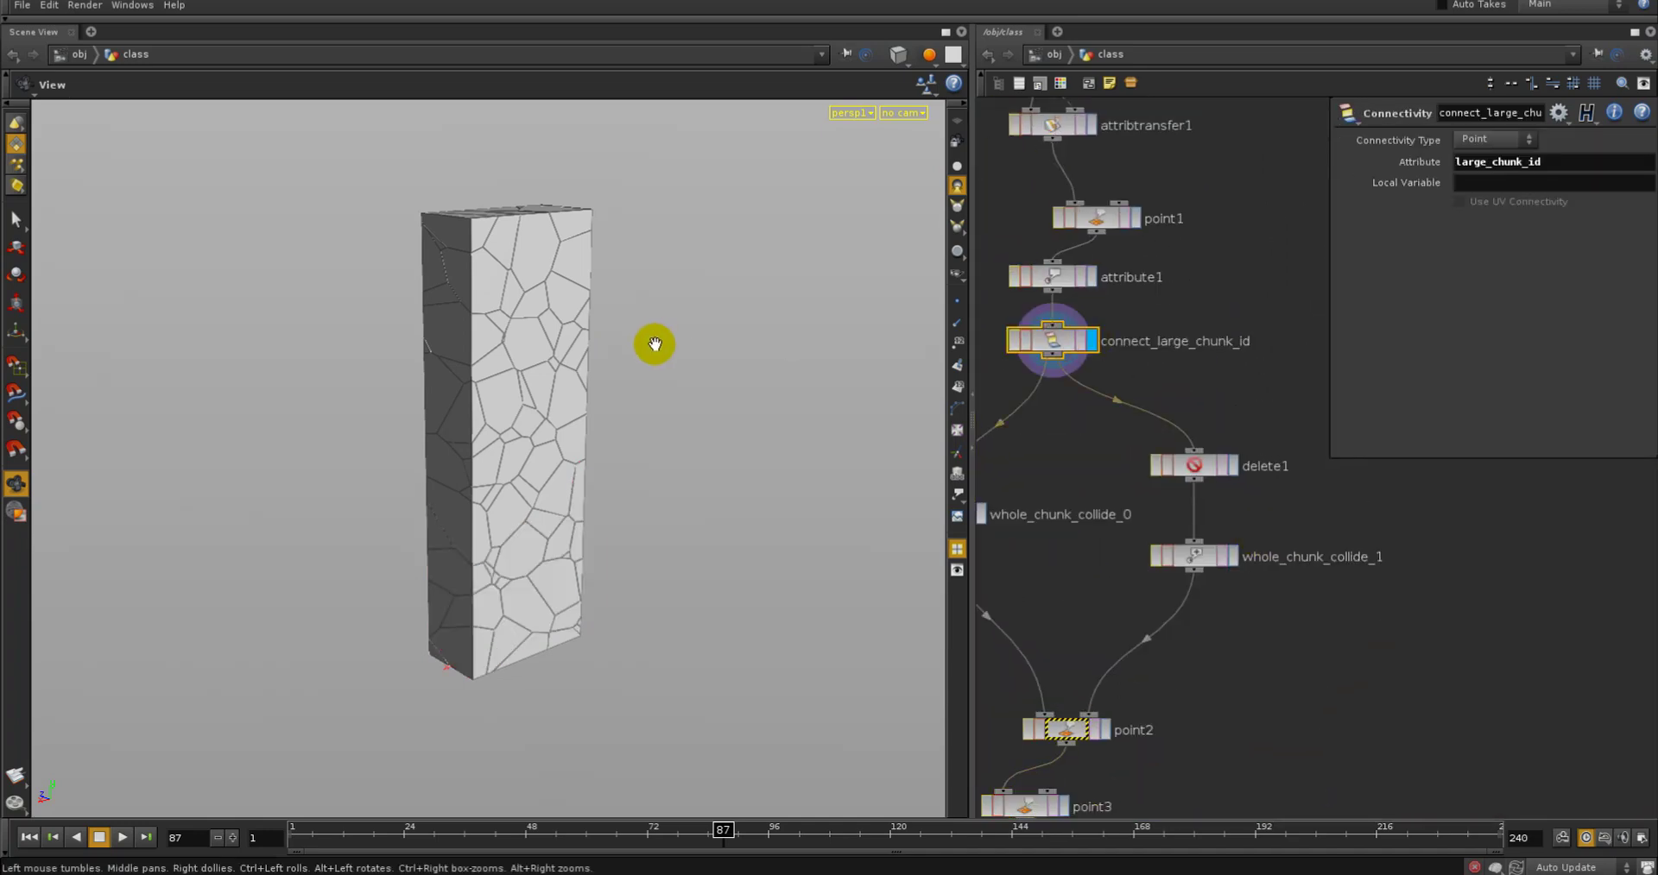
Activate the Select tool and highlight large chunks on the pillar's face to examine their outlines
key("Tab")
type("se")
left_click(797, 387)
left_click_drag(667, 359, 536, 442)
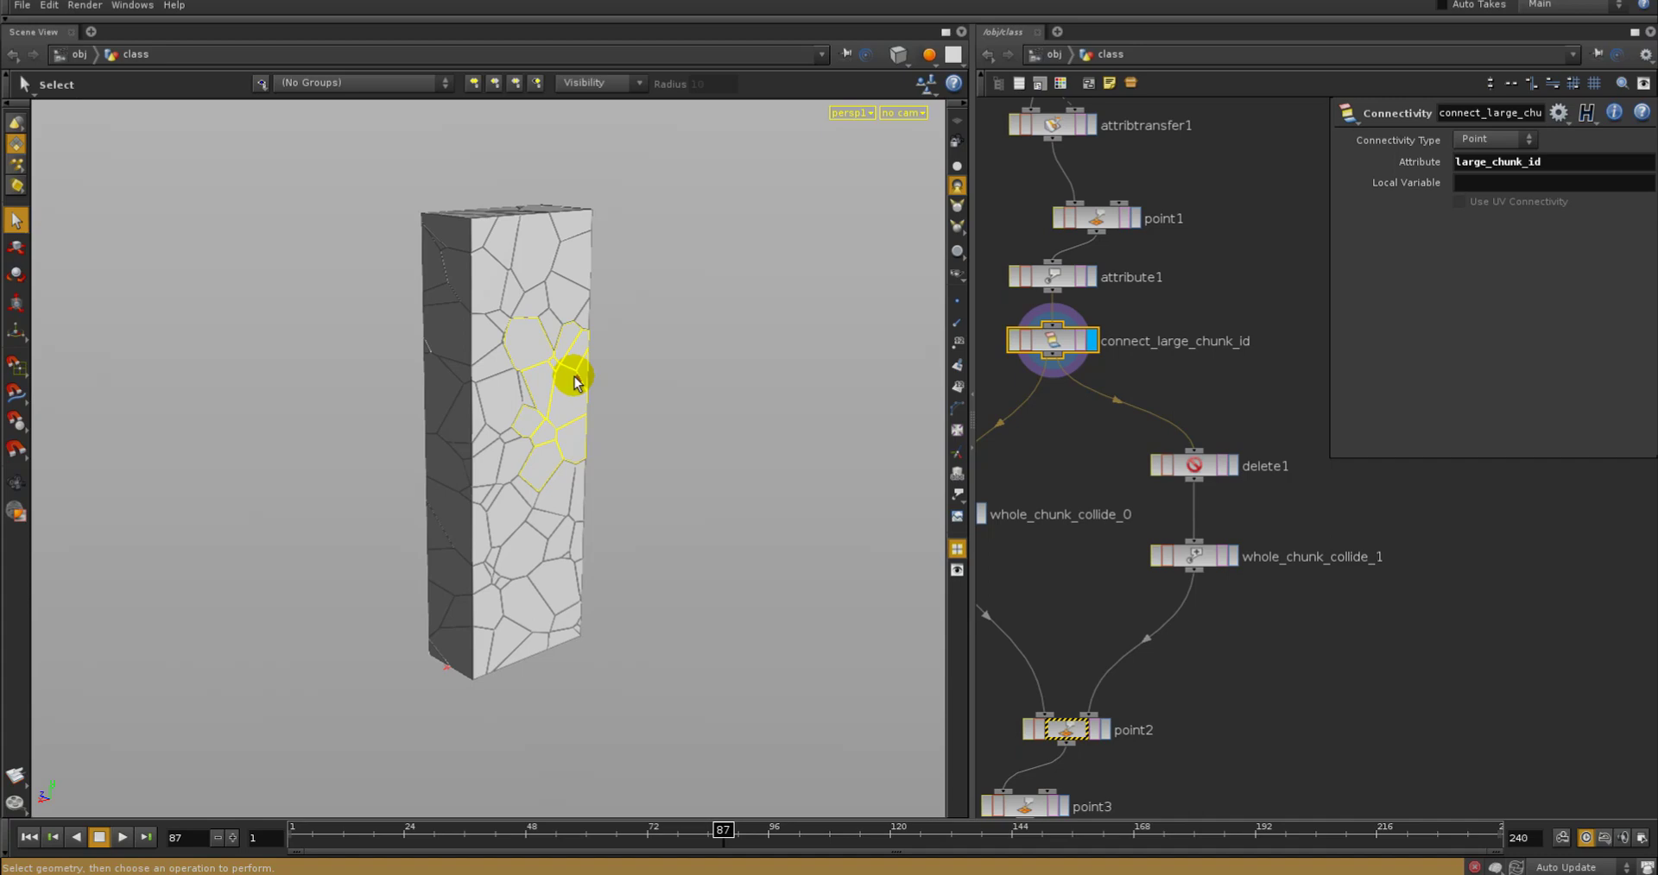
Display merge1 again and select it to compare its sub-fractured region with the original large chunks
middle_click_drag(1095, 486, 1097, 198)
middle_click_drag(1215, 564, 1212, 324)
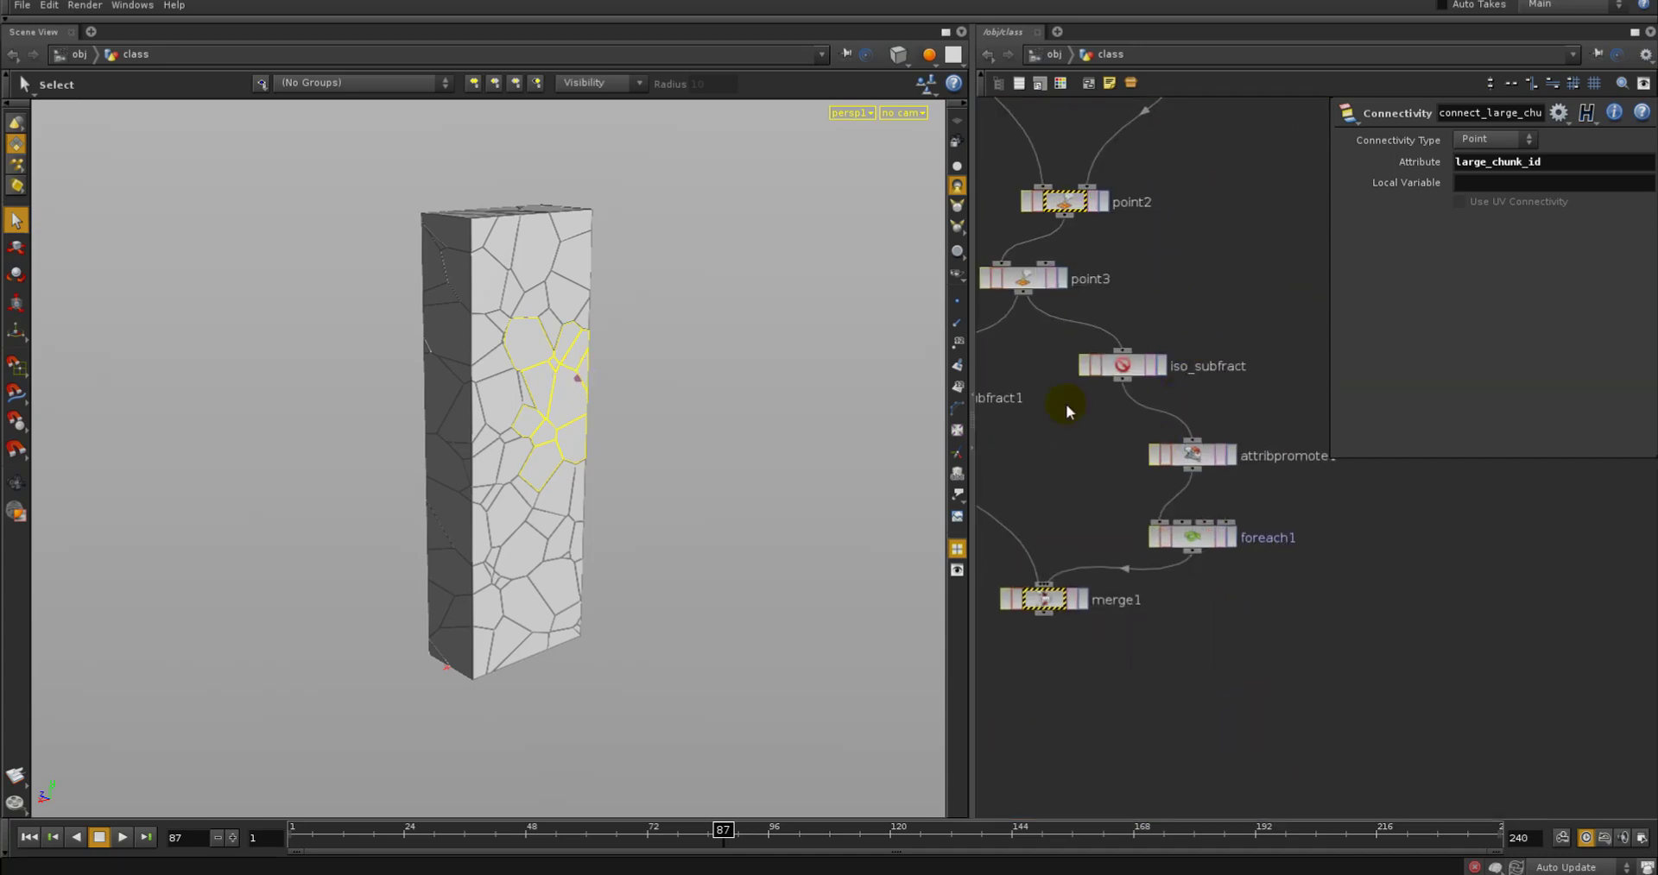
left_click(1068, 599)
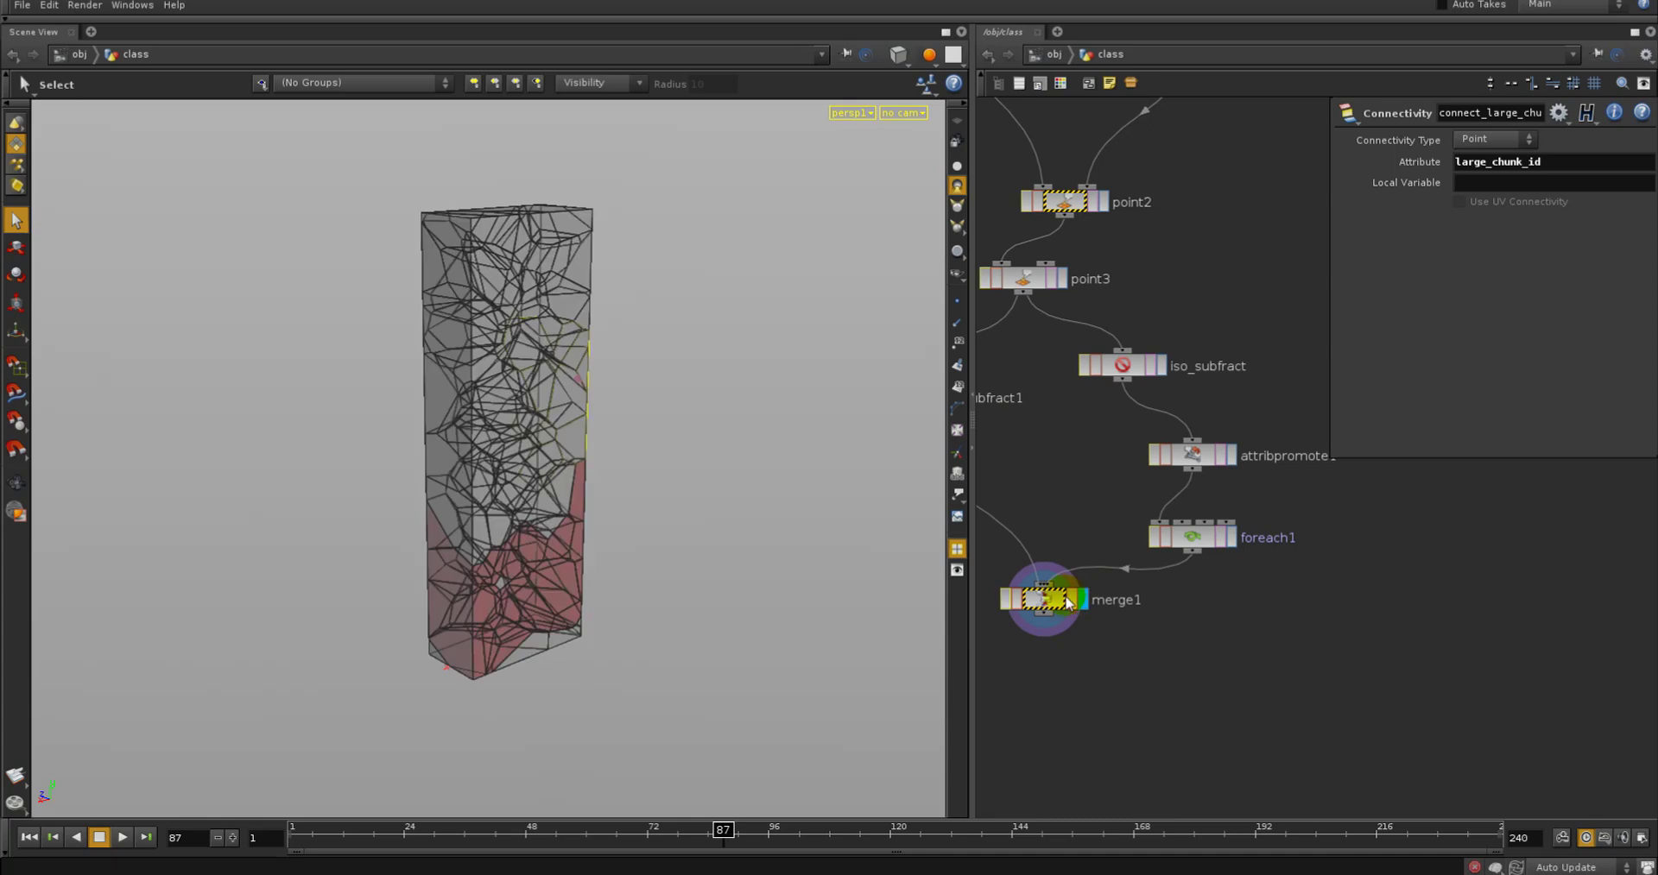
left_click(1067, 600)
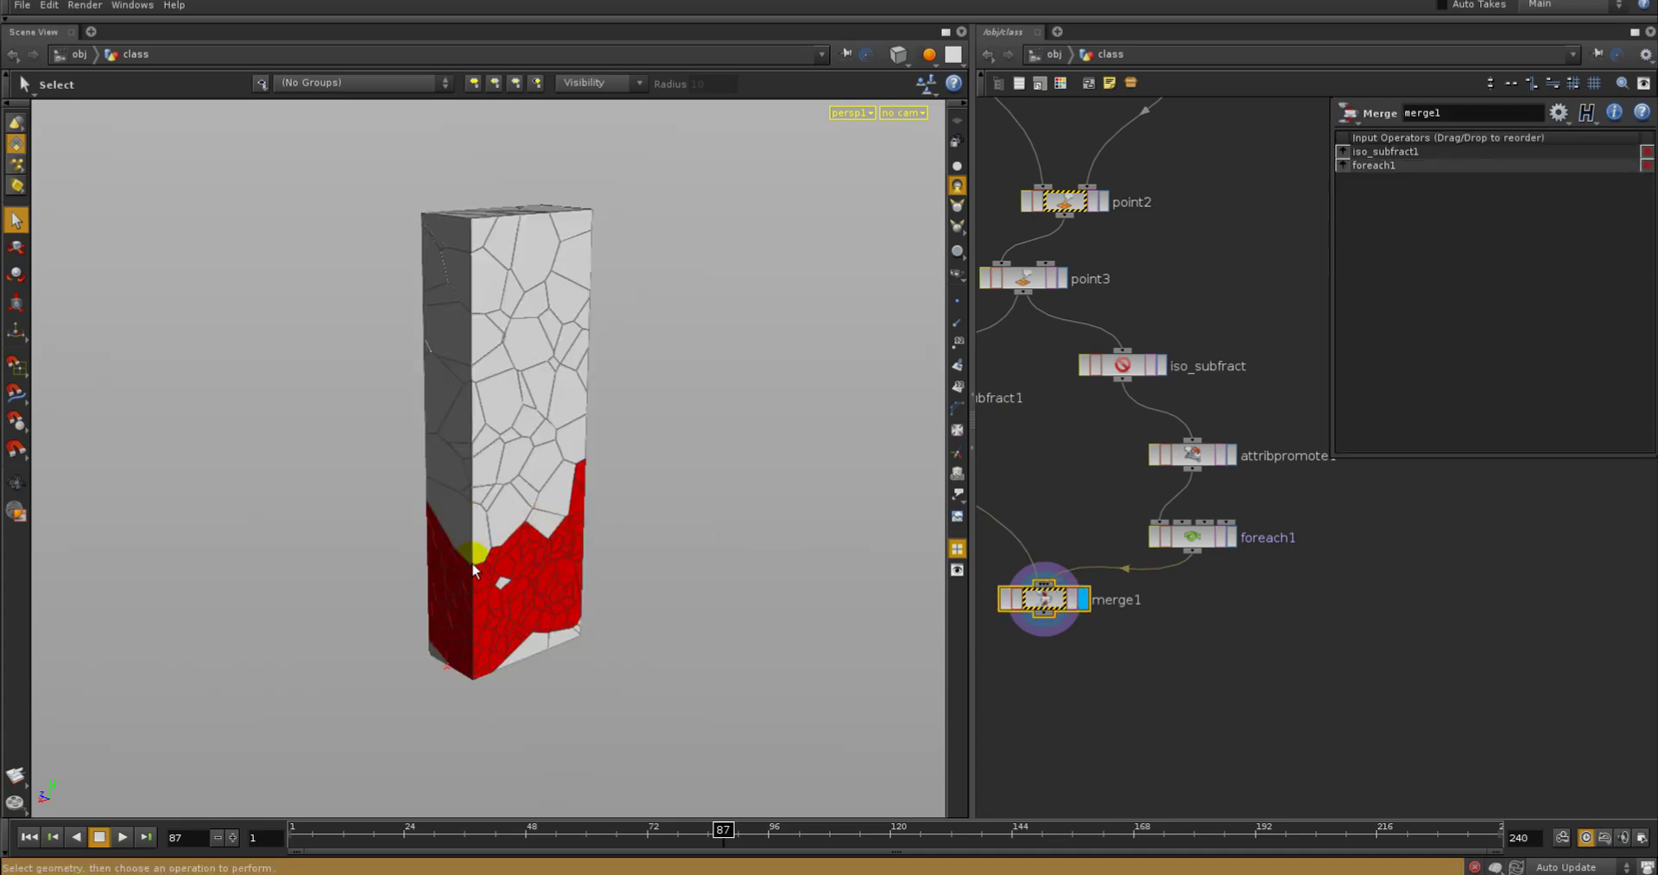
middle_click_drag(1455, 586, 1488, 658)
left_click(1456, 648)
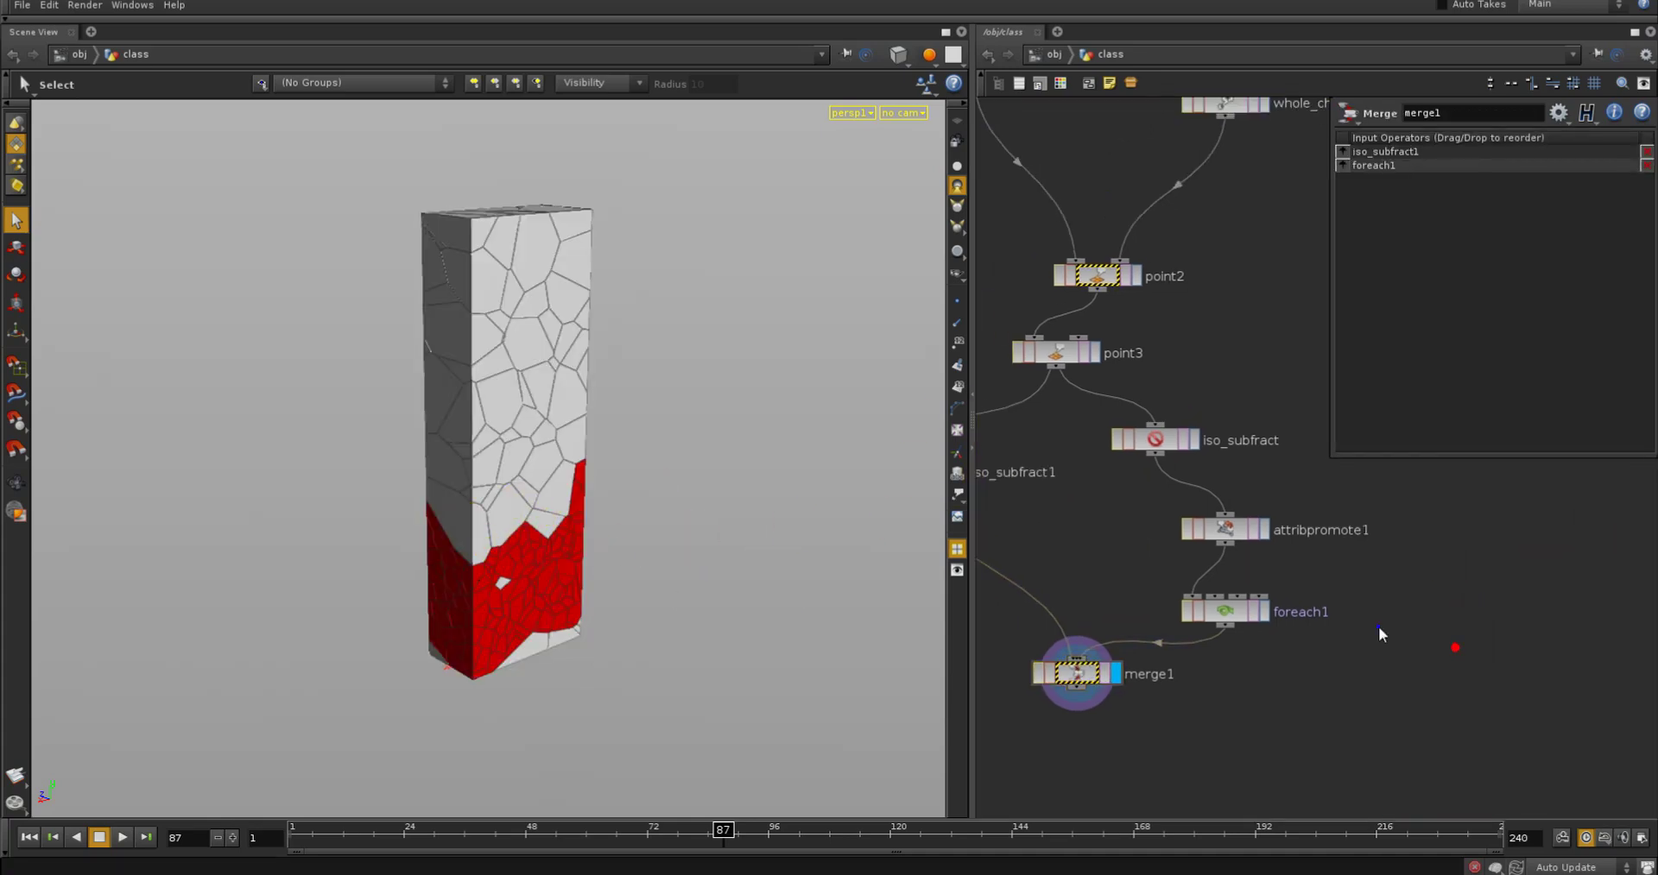
Display iso_subfract, attribpromote1 and foreach1 one after another to review the sub-fracture branch
right_click_drag(1378, 625, 1253, 501)
left_click(1209, 455)
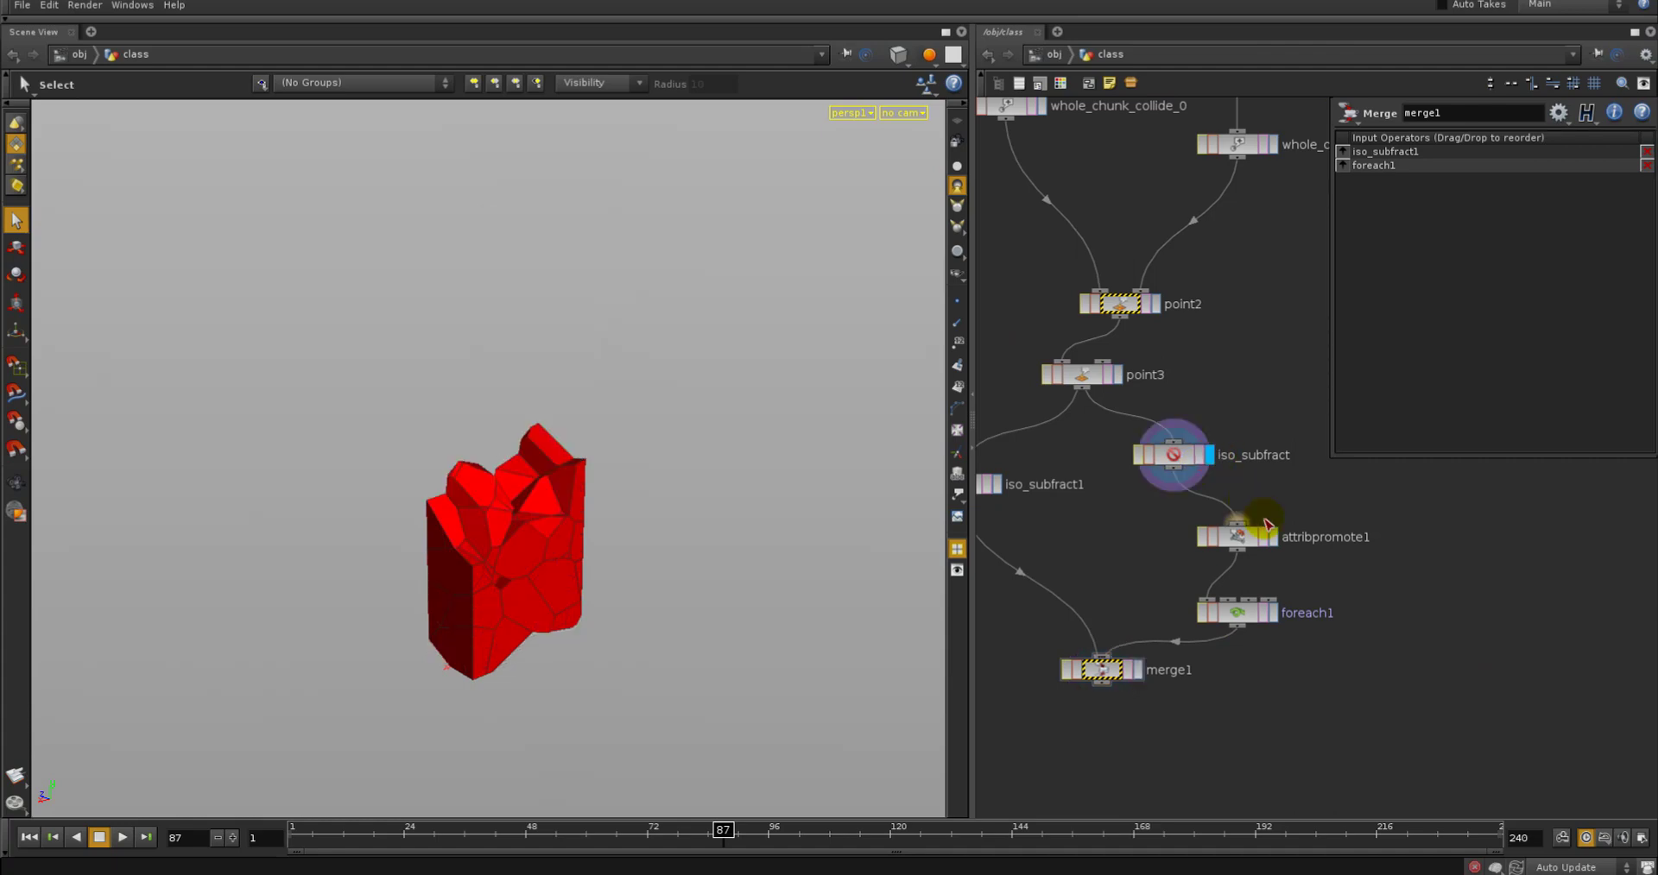
left_click(1274, 541)
left_click(1248, 537)
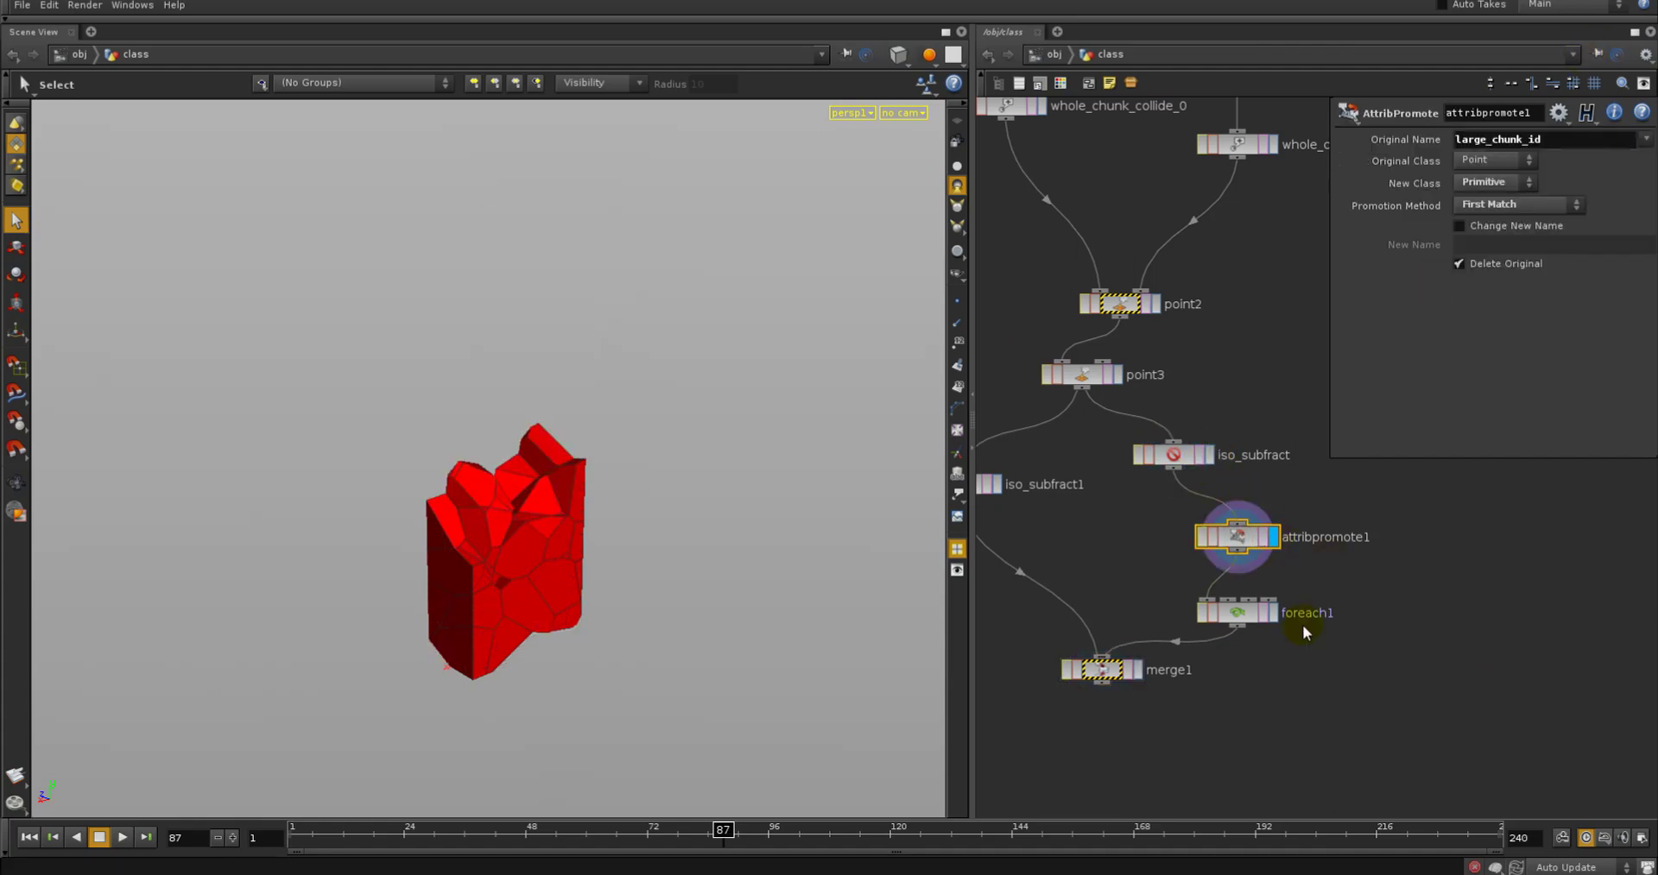
left_click(1274, 613)
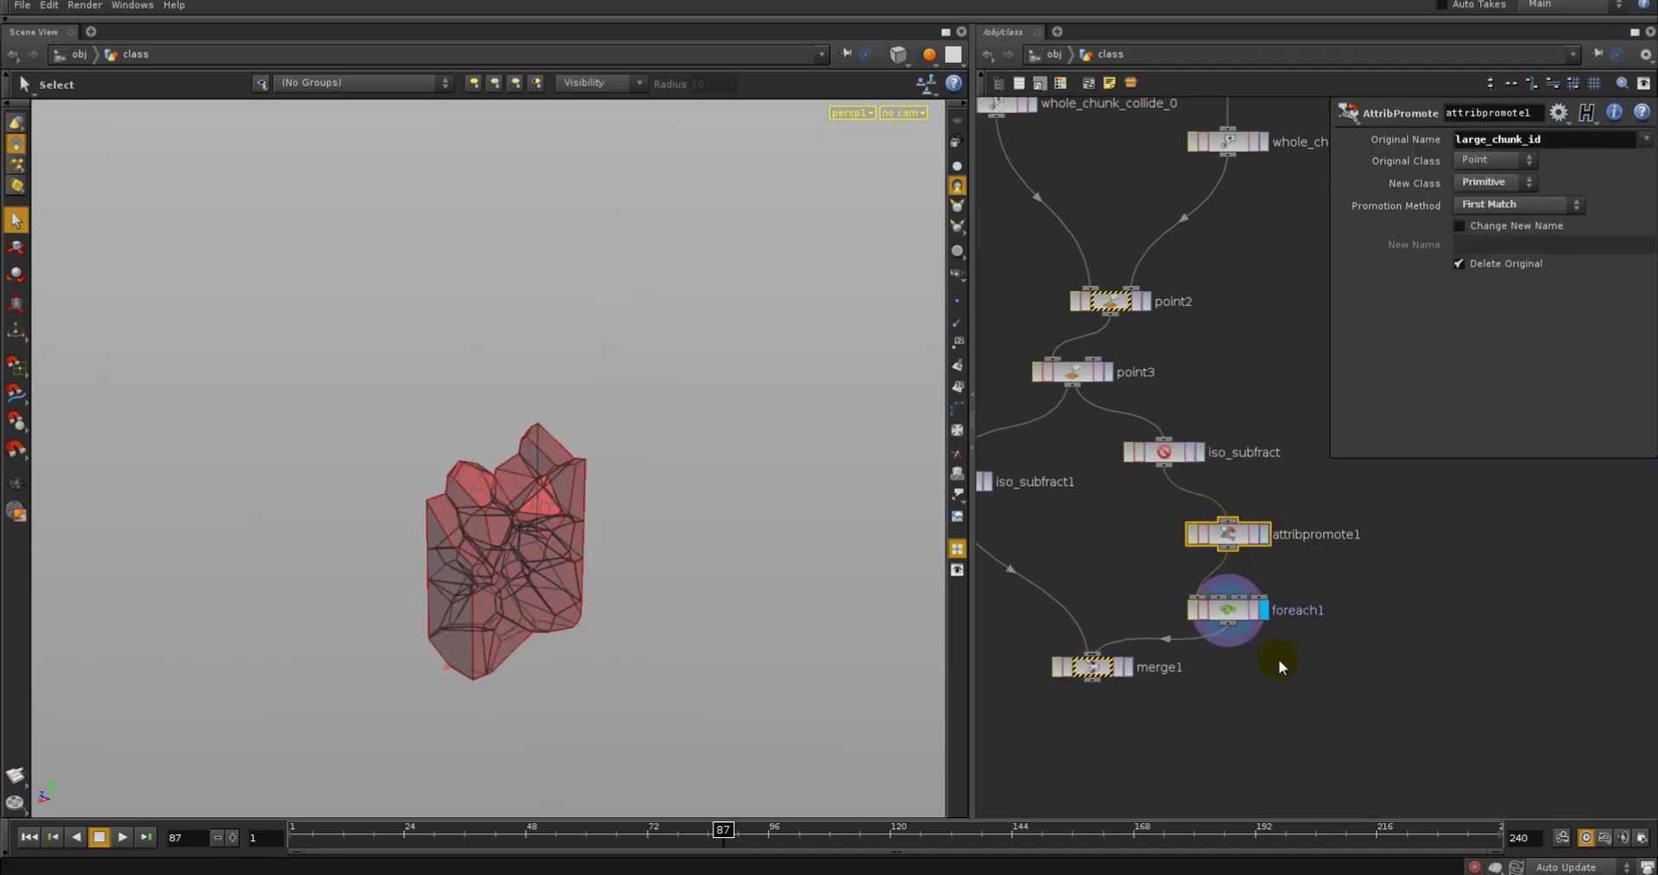